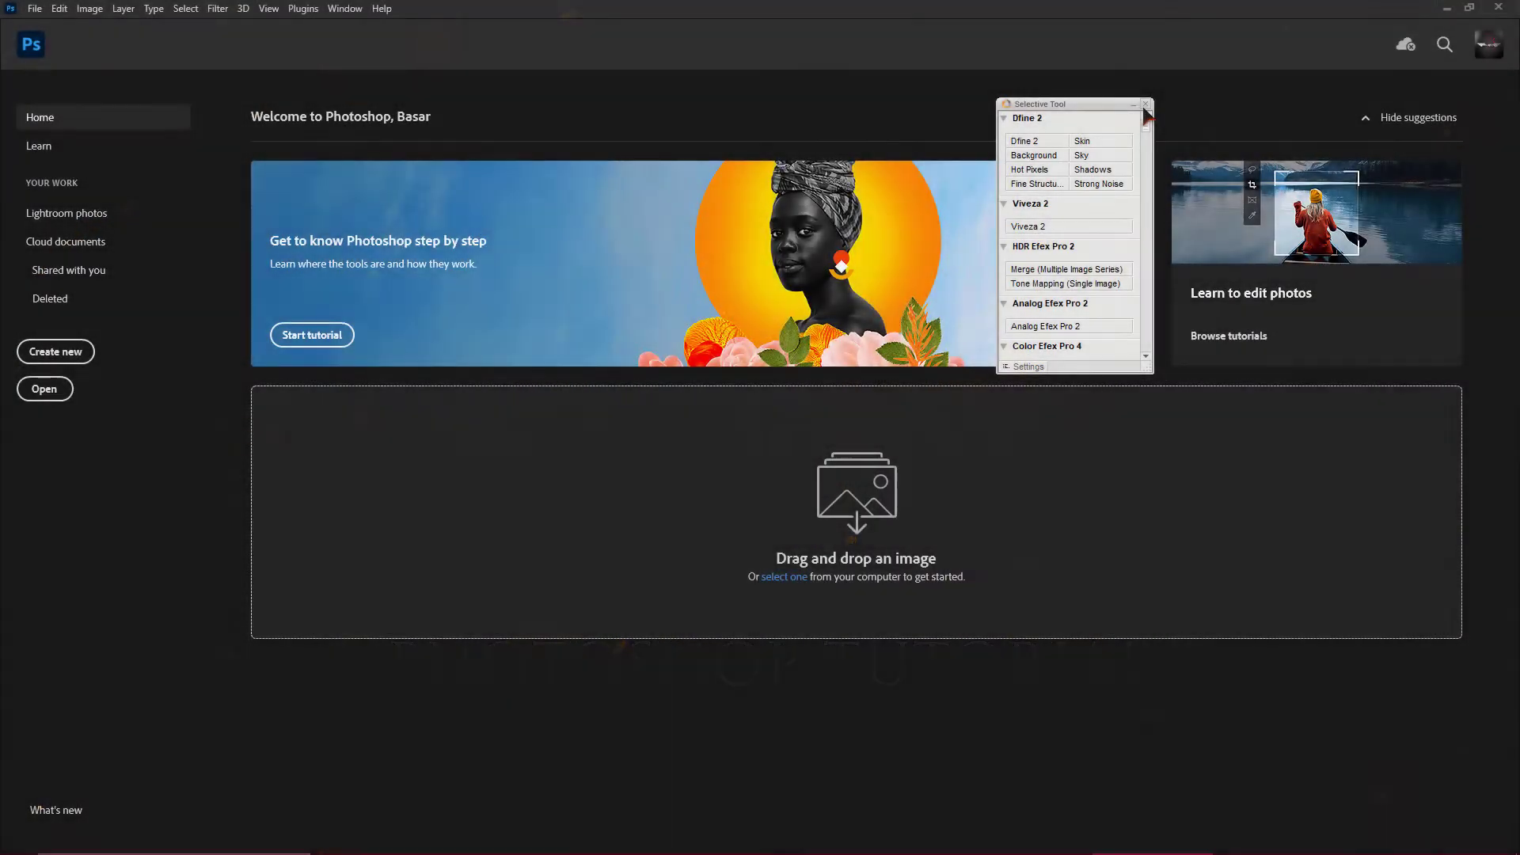
Create a 1080×1920 portrait document and place the forest photo into it.
click(59, 352)
double_click(839, 310)
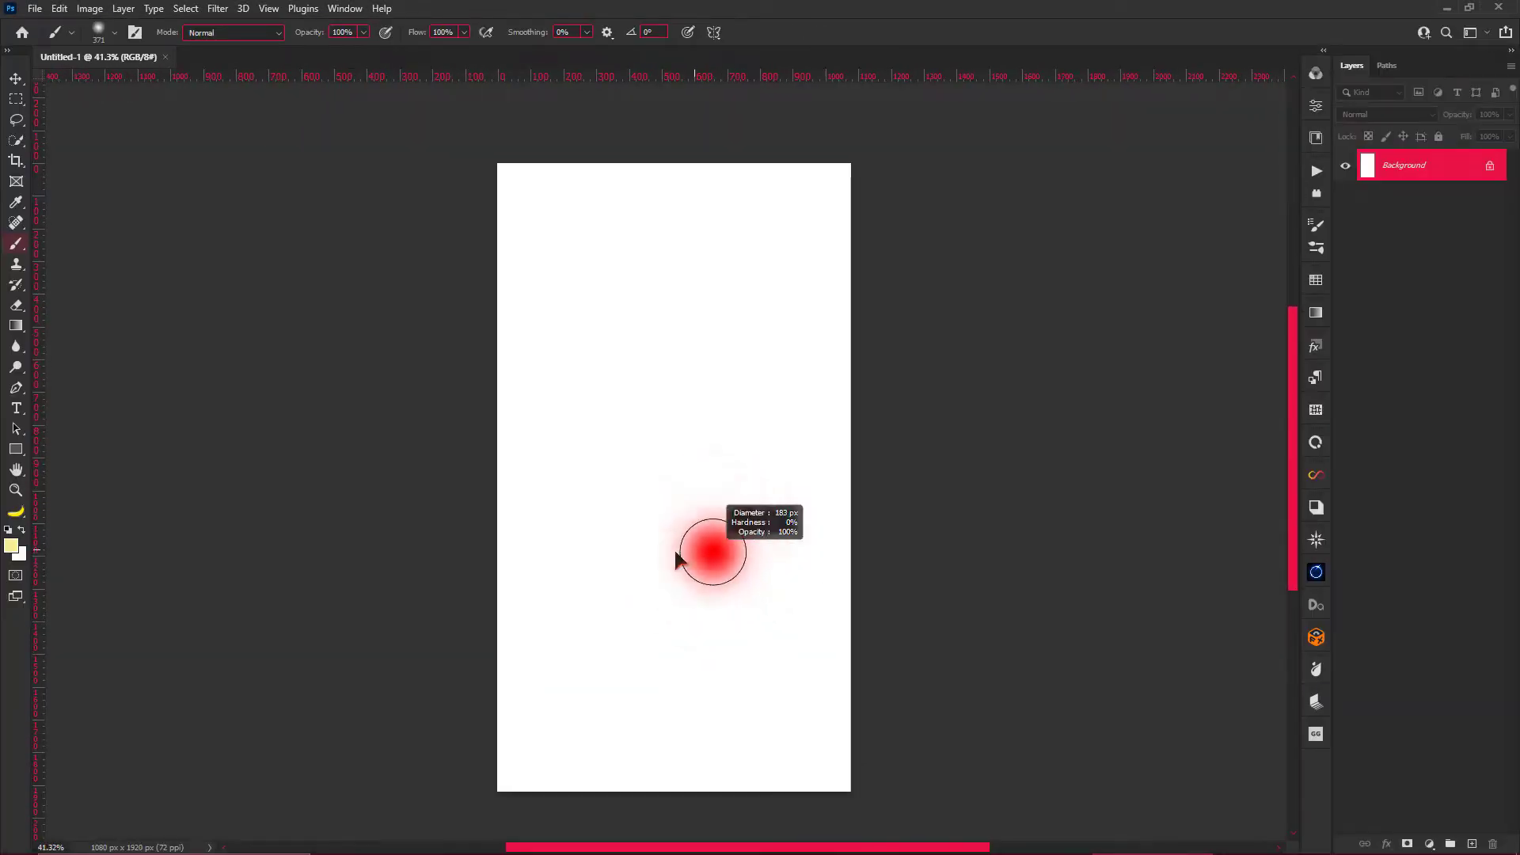
drag(677, 560, 648, 557)
key(d)
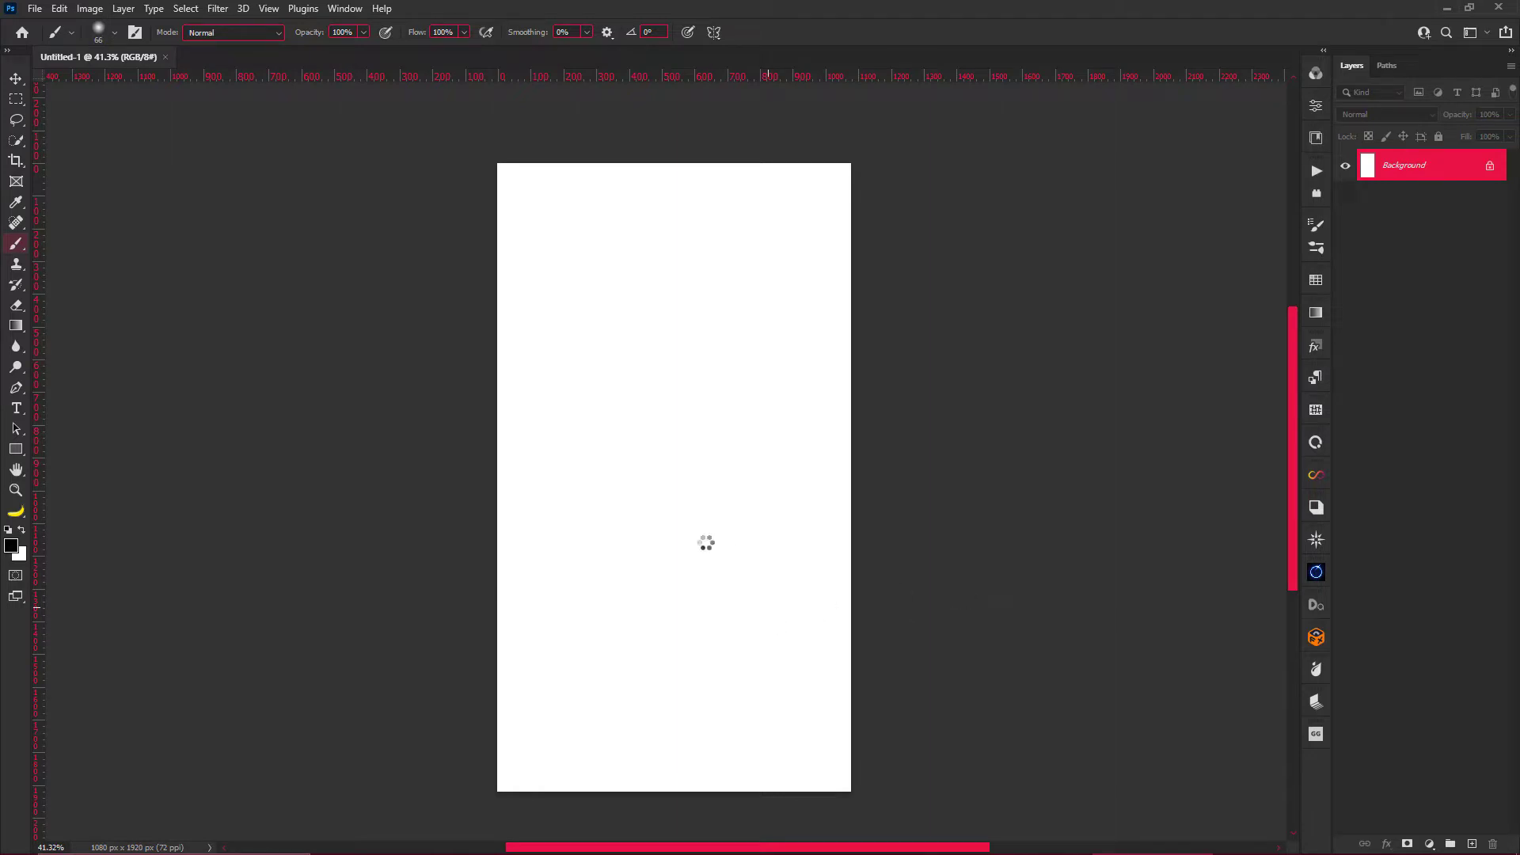
key(Return)
Quick Select the mossy ground and mask out the forest background around it.
key(w)
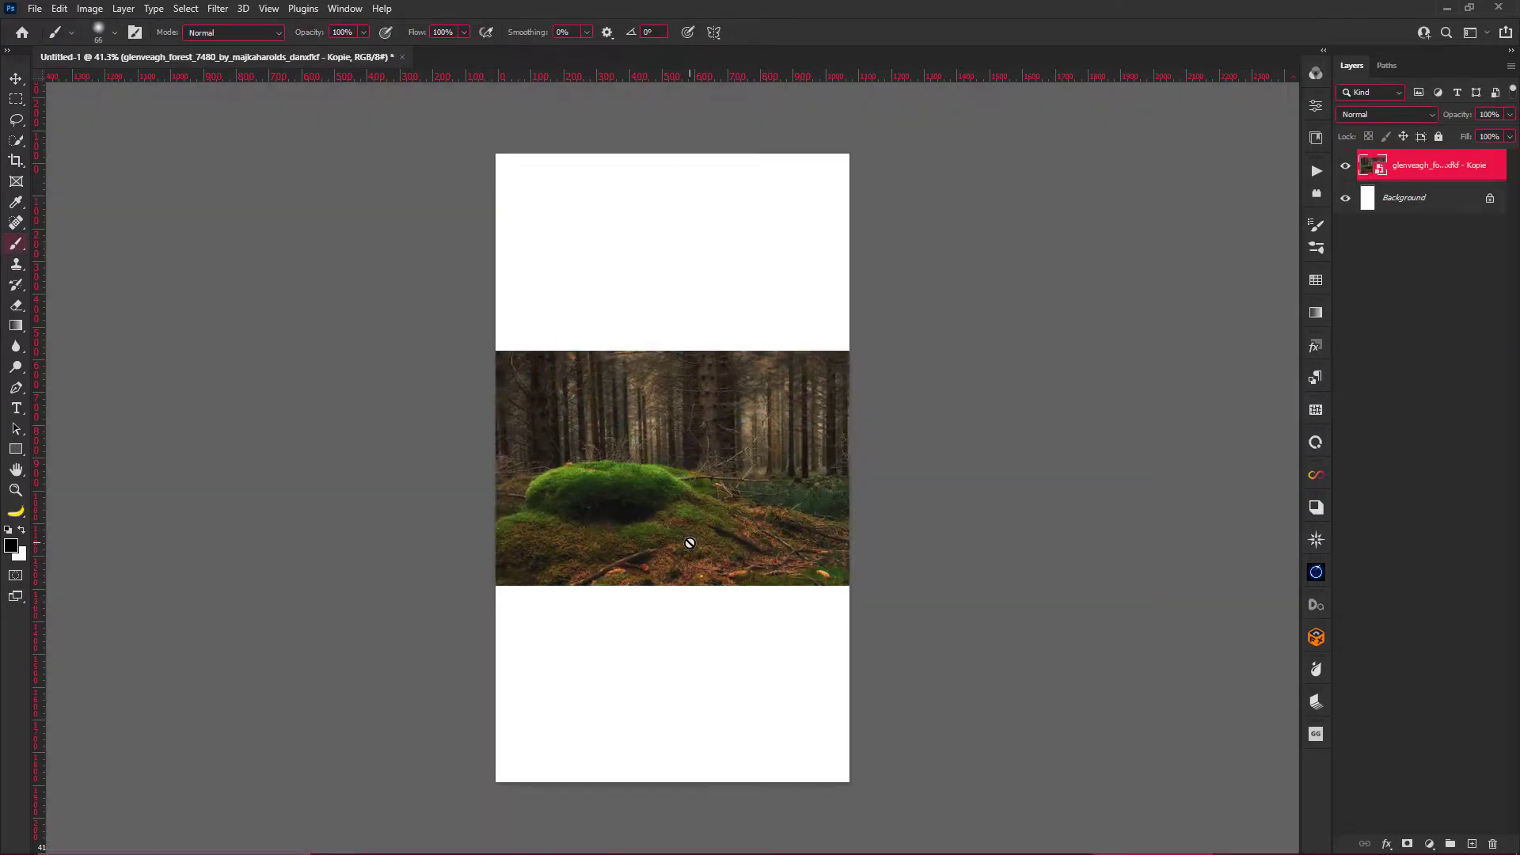
key(ctrl+plus)
mouse_move(475, 580)
mouse_down()
mouse_move(829, 583)
mouse_move(645, 547)
mouse_up()
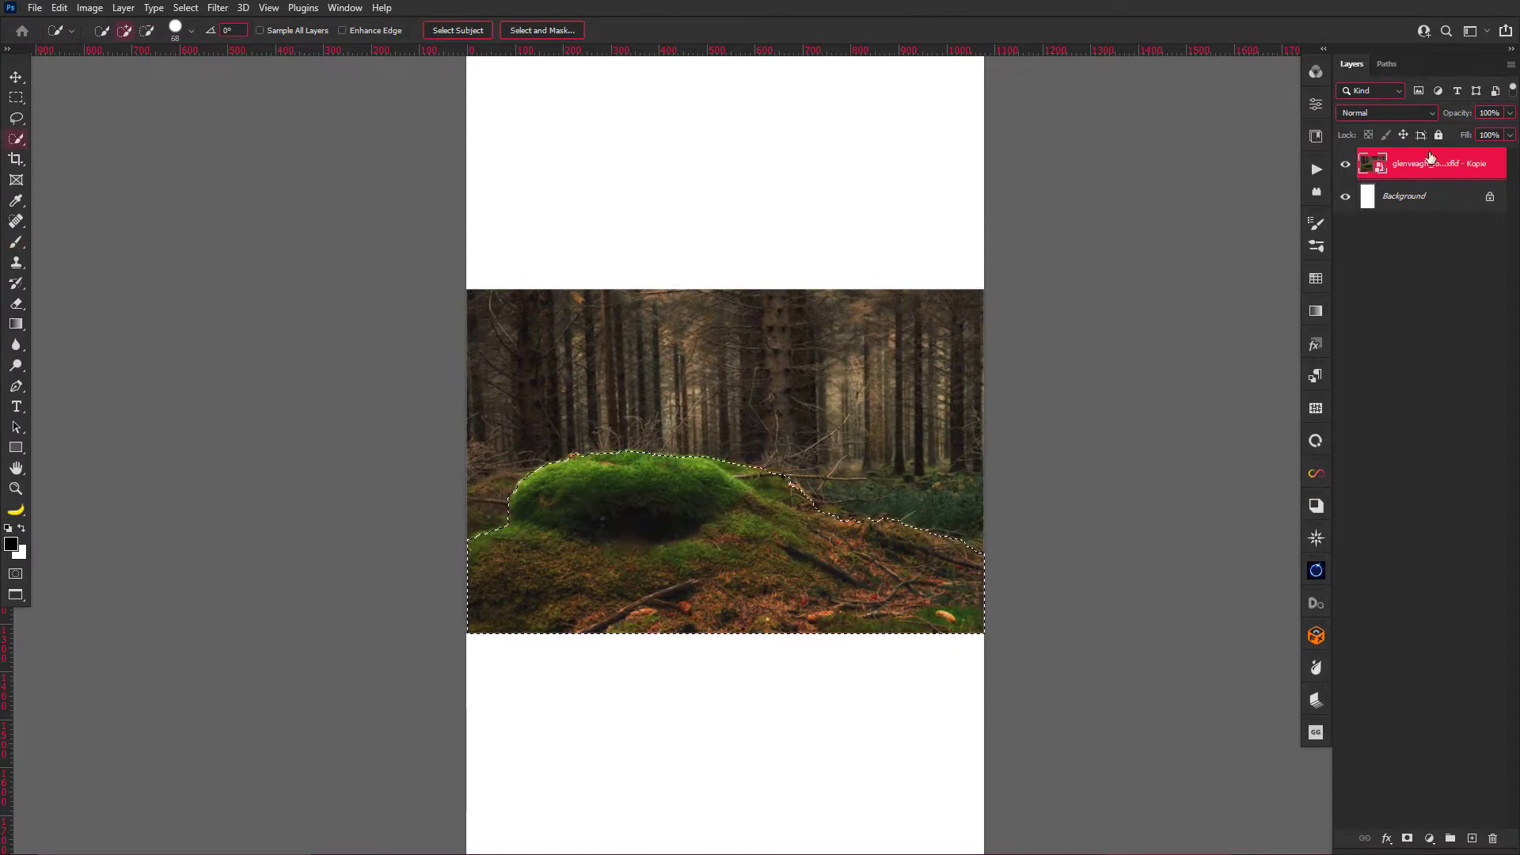
click(1408, 838)
scroll(634, 544, down, 1)
key(v)
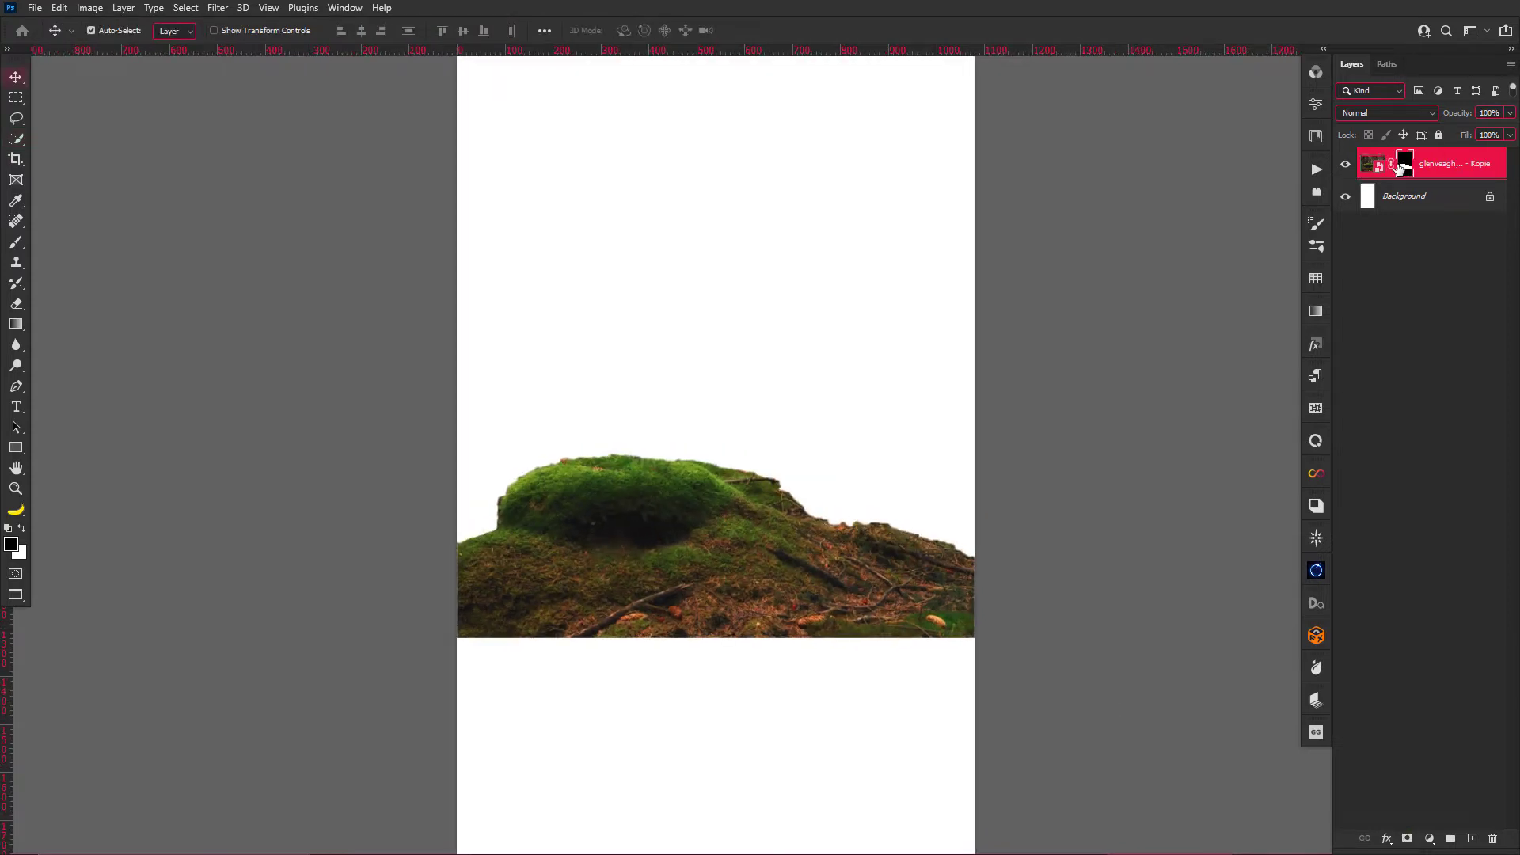
Refine the ground mask edges in Select and Mask, then zoom out to the full page.
double_click(1405, 164)
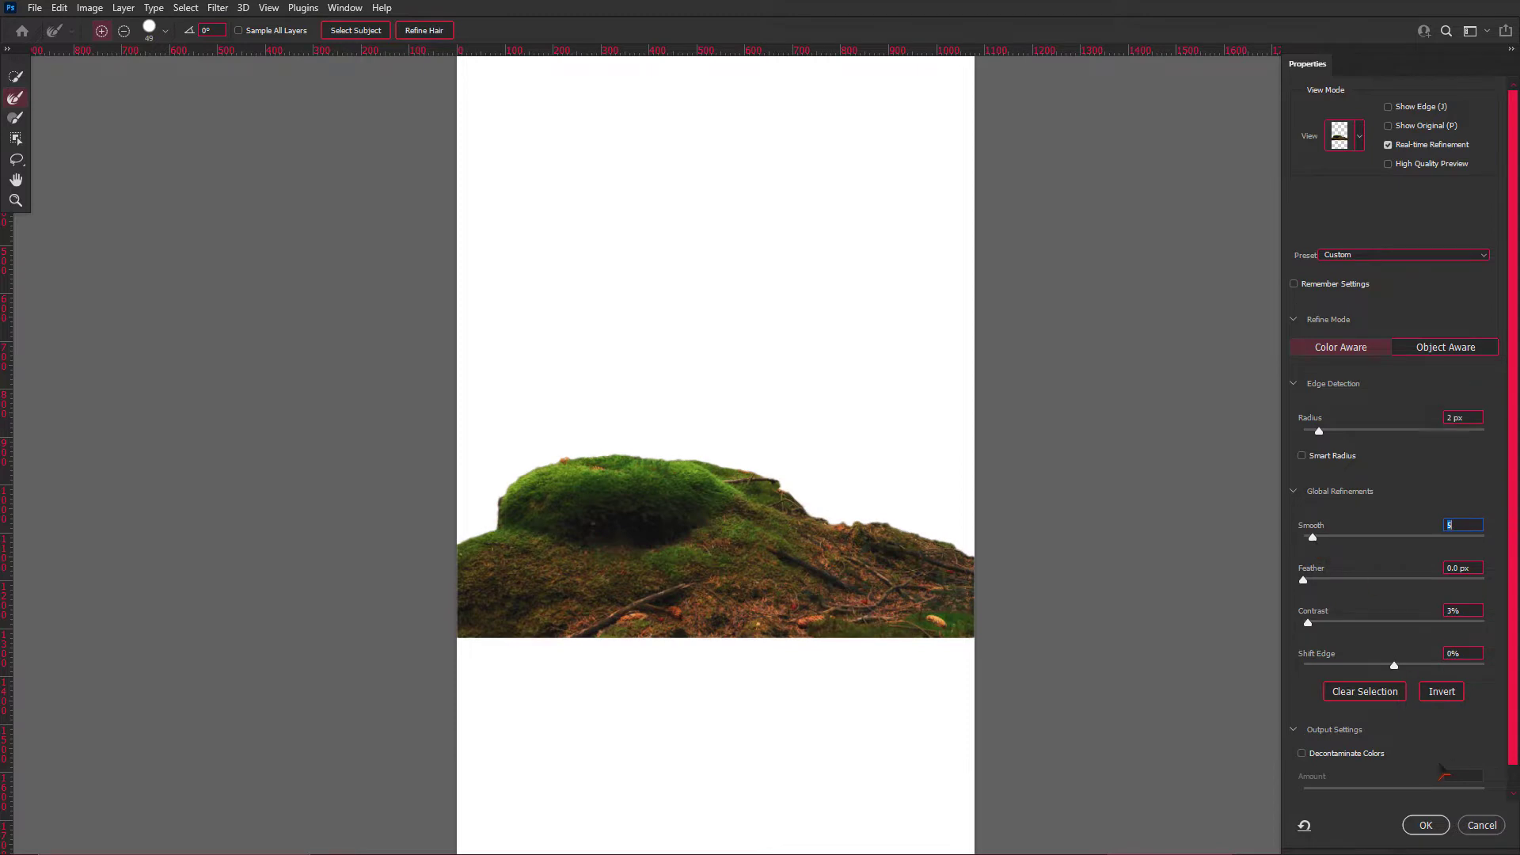
click(1425, 825)
key(ctrl+minus)
key(c)
click(645, 511)
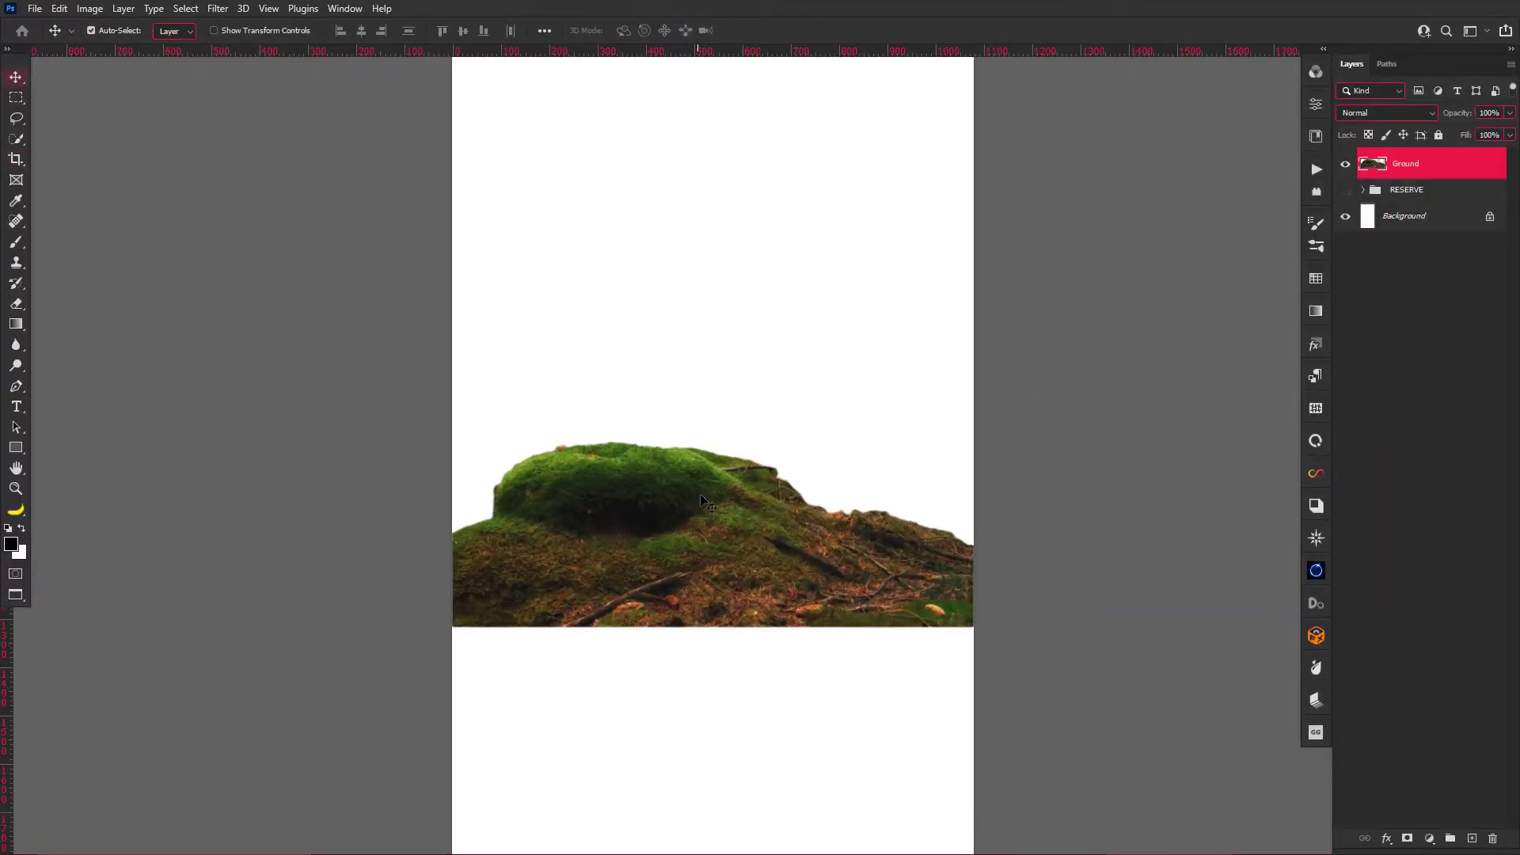
Add a new empty layer above the ground and choose the 26 px grass brush tip.
click(1473, 838)
key(b)
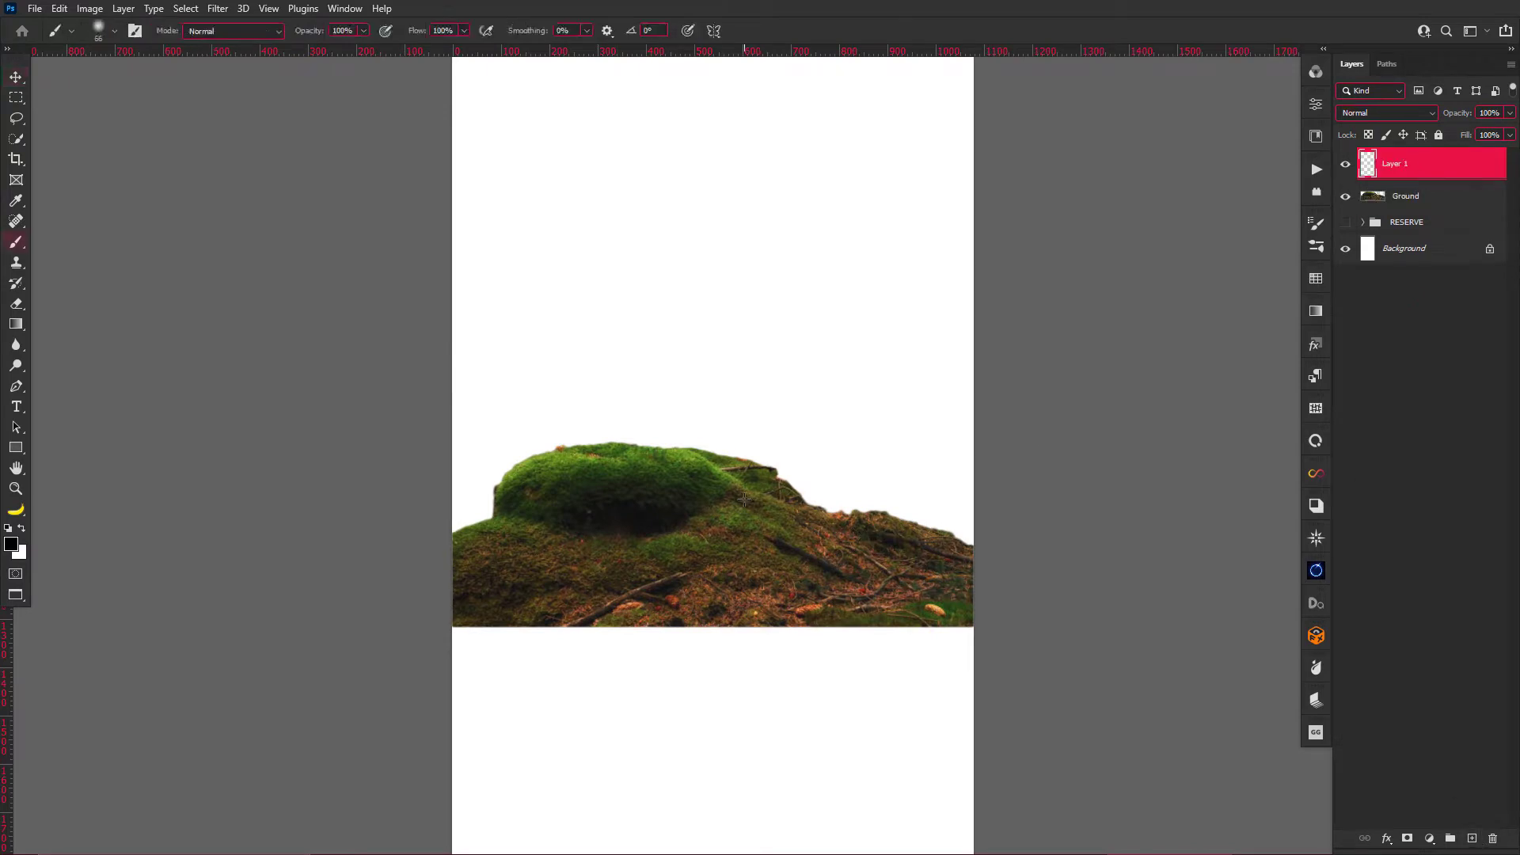
right_click(746, 436)
scroll(927, 705, up, 3)
scroll(927, 704, up, 3)
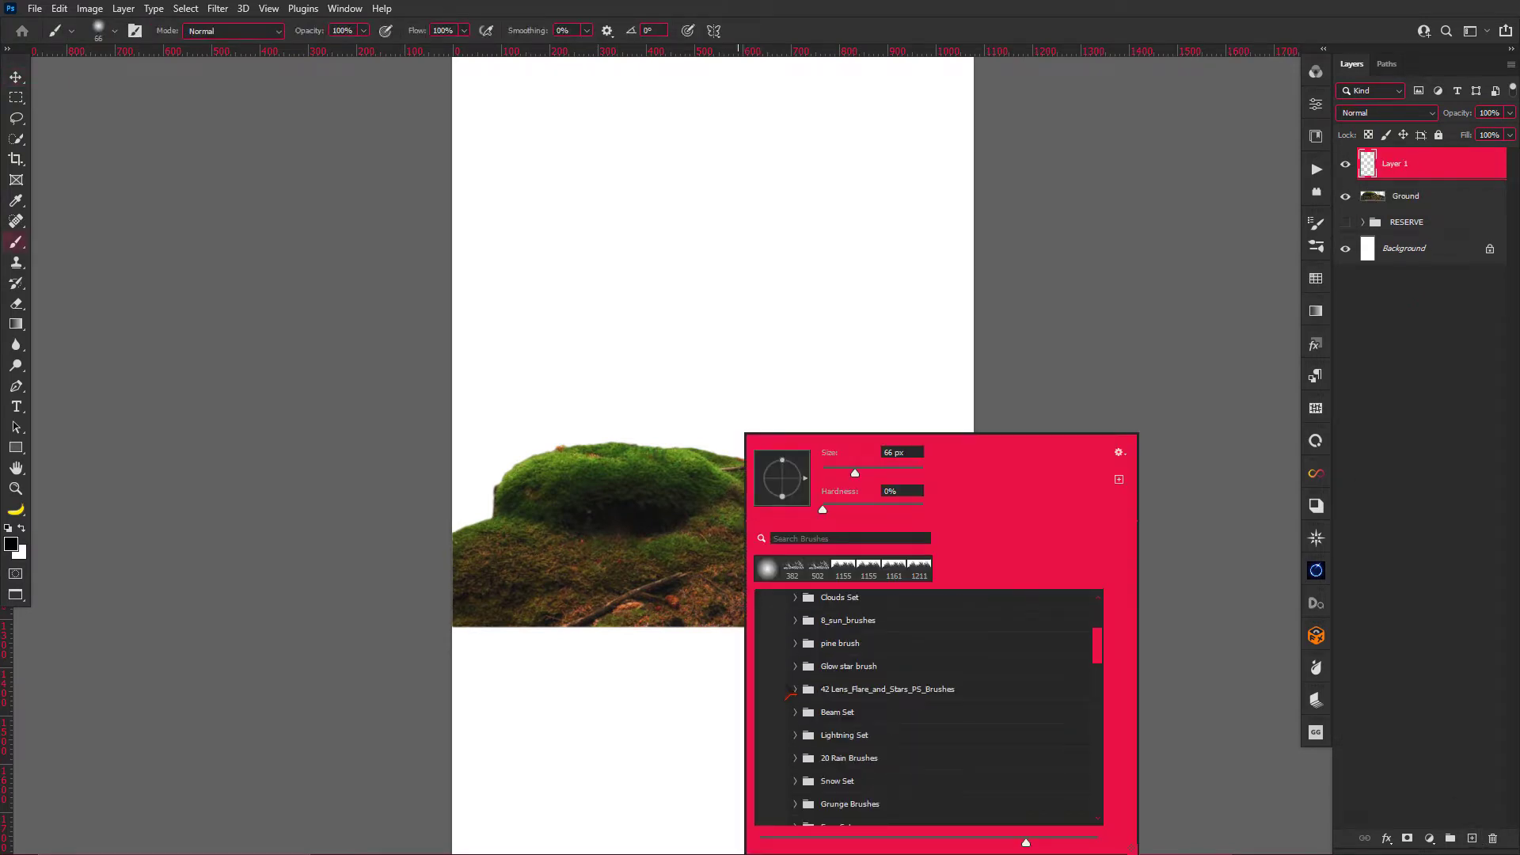
scroll(927, 704, up, 5)
scroll(982, 784, down, 3)
scroll(982, 784, down, 3)
scroll(861, 727, down, 2)
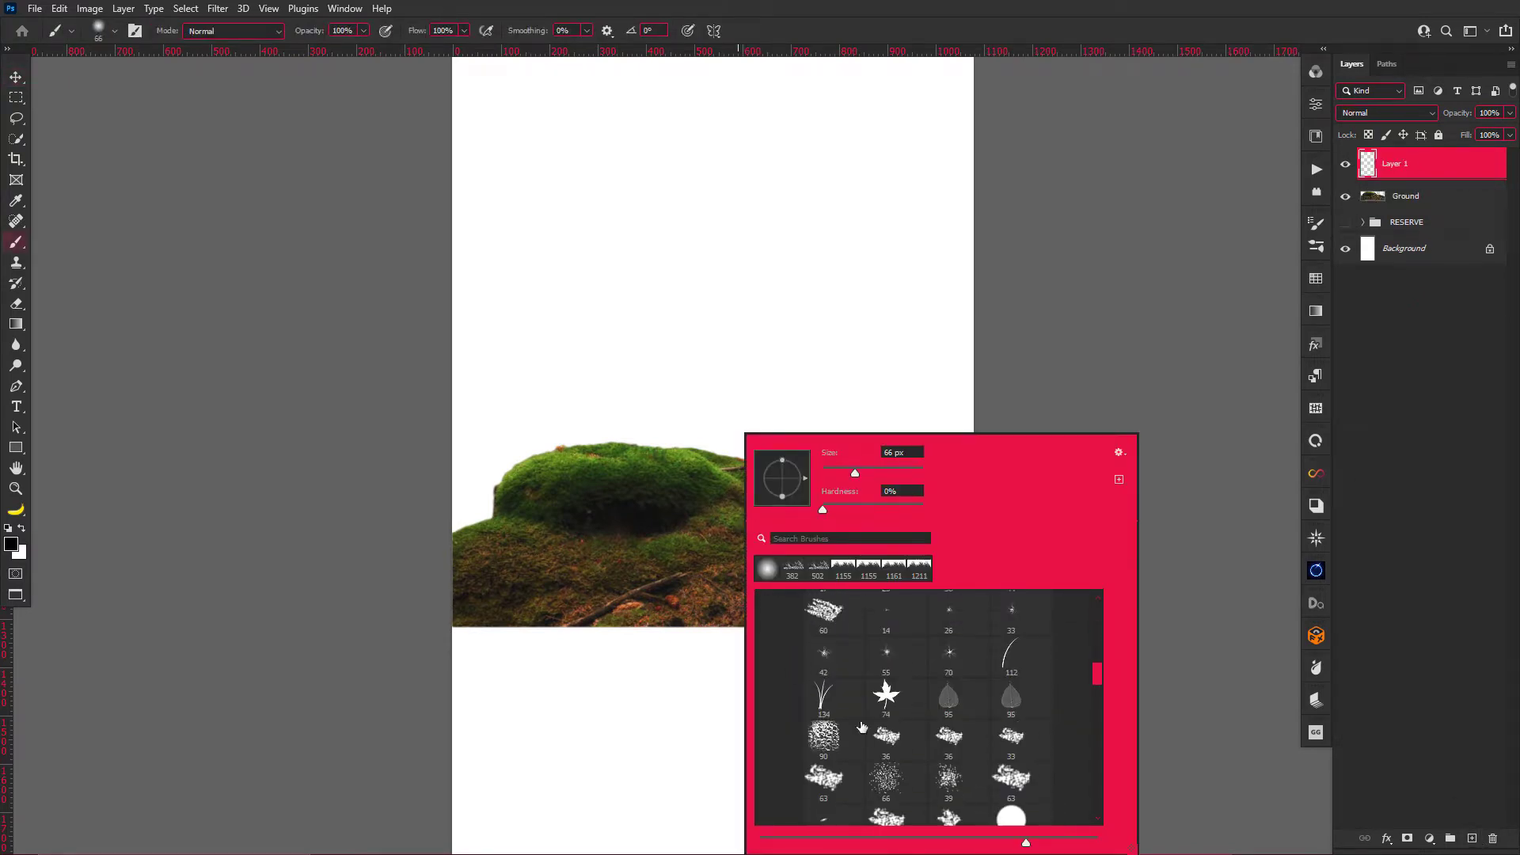
double_click(949, 610)
click(1316, 224)
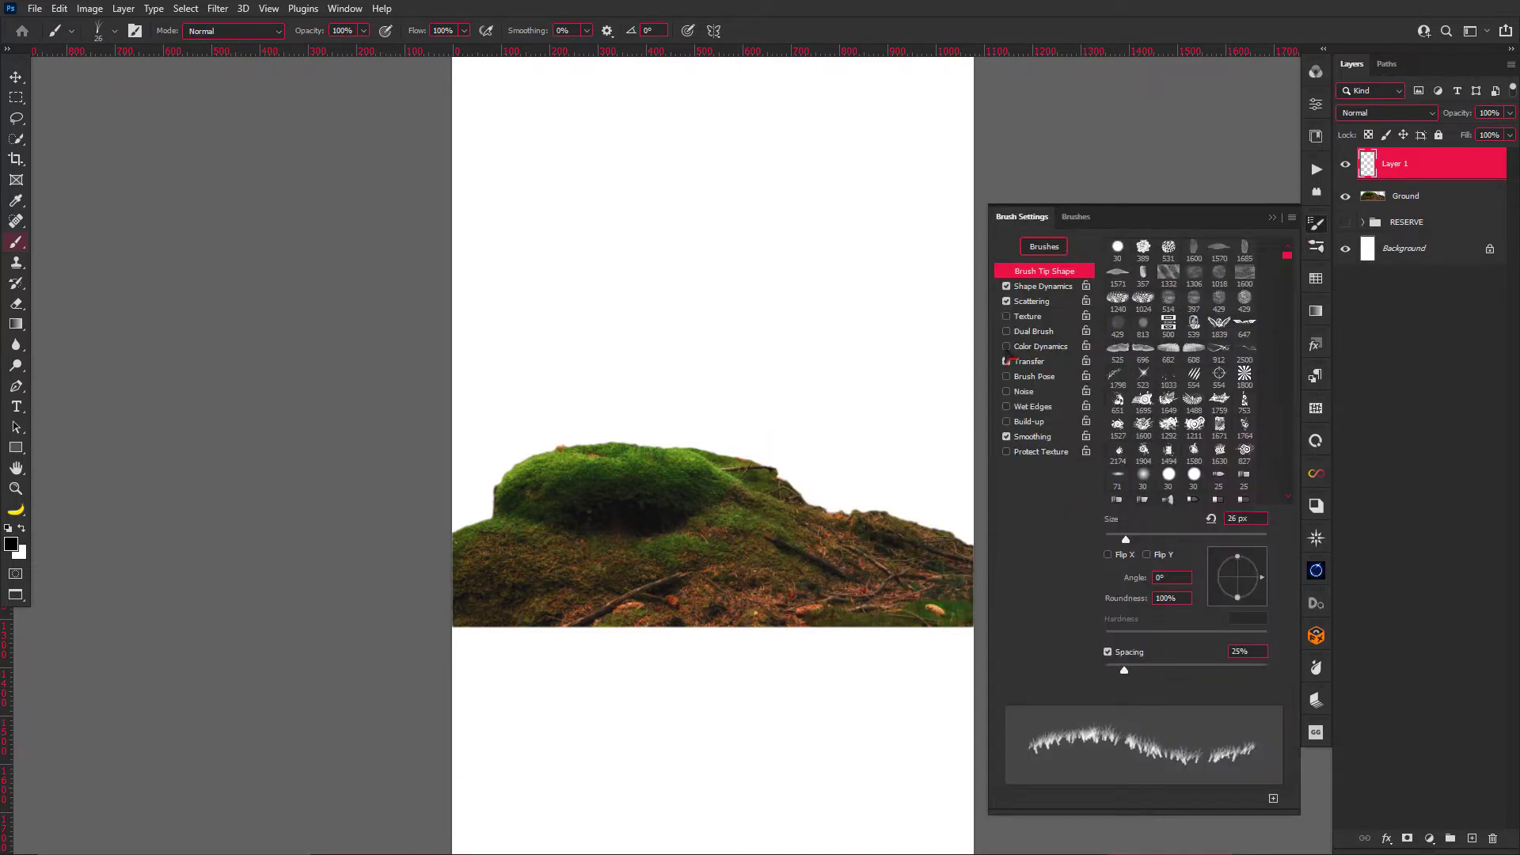
click(1273, 217)
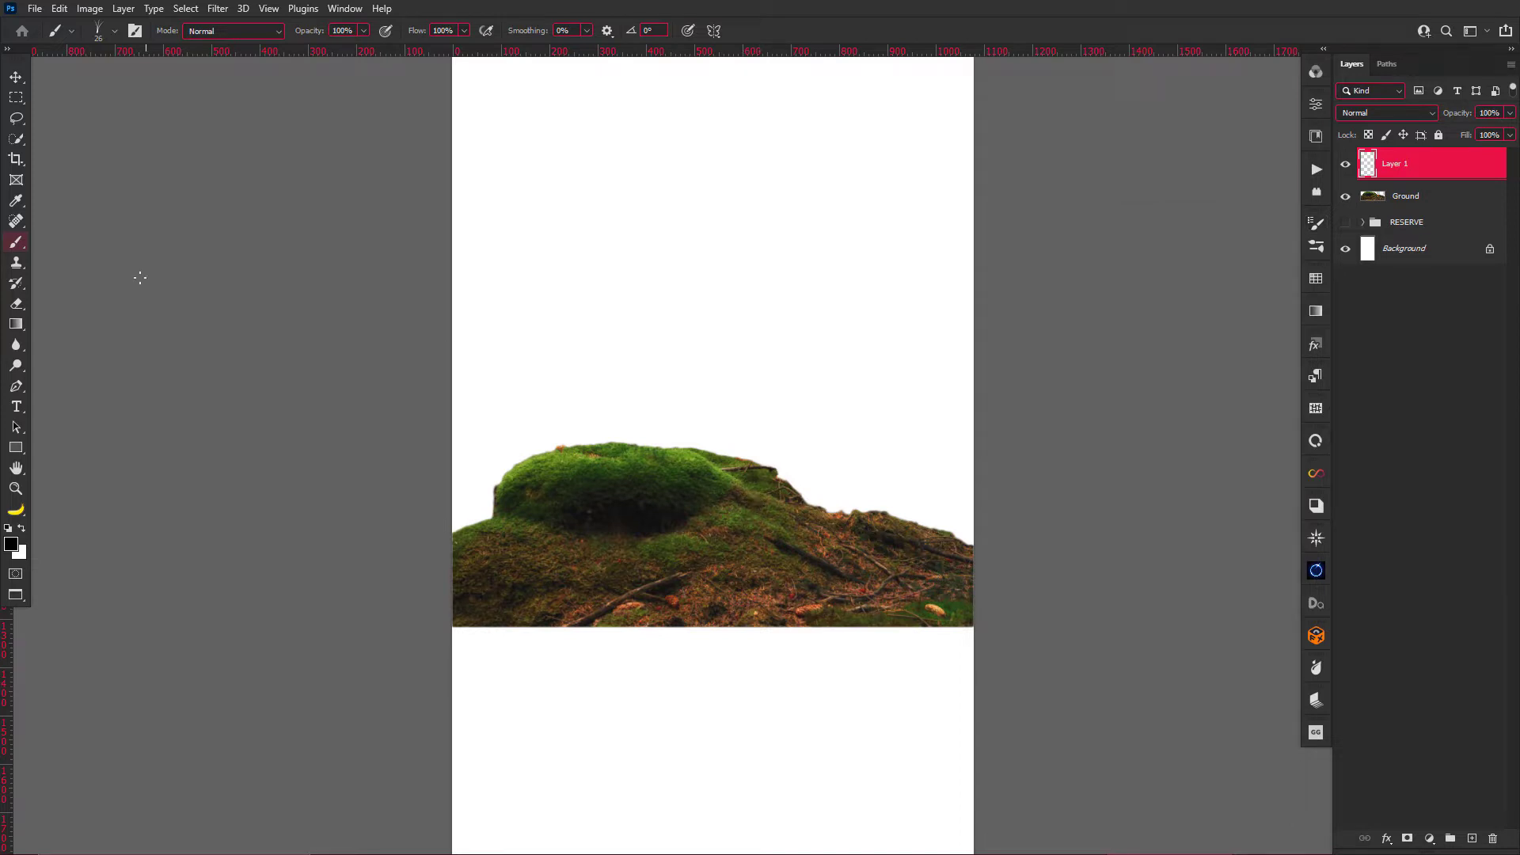
Set up the Clone Stamp to sample from the Ground layer while painting on Layer 1.
click(15, 262)
right_click(731, 436)
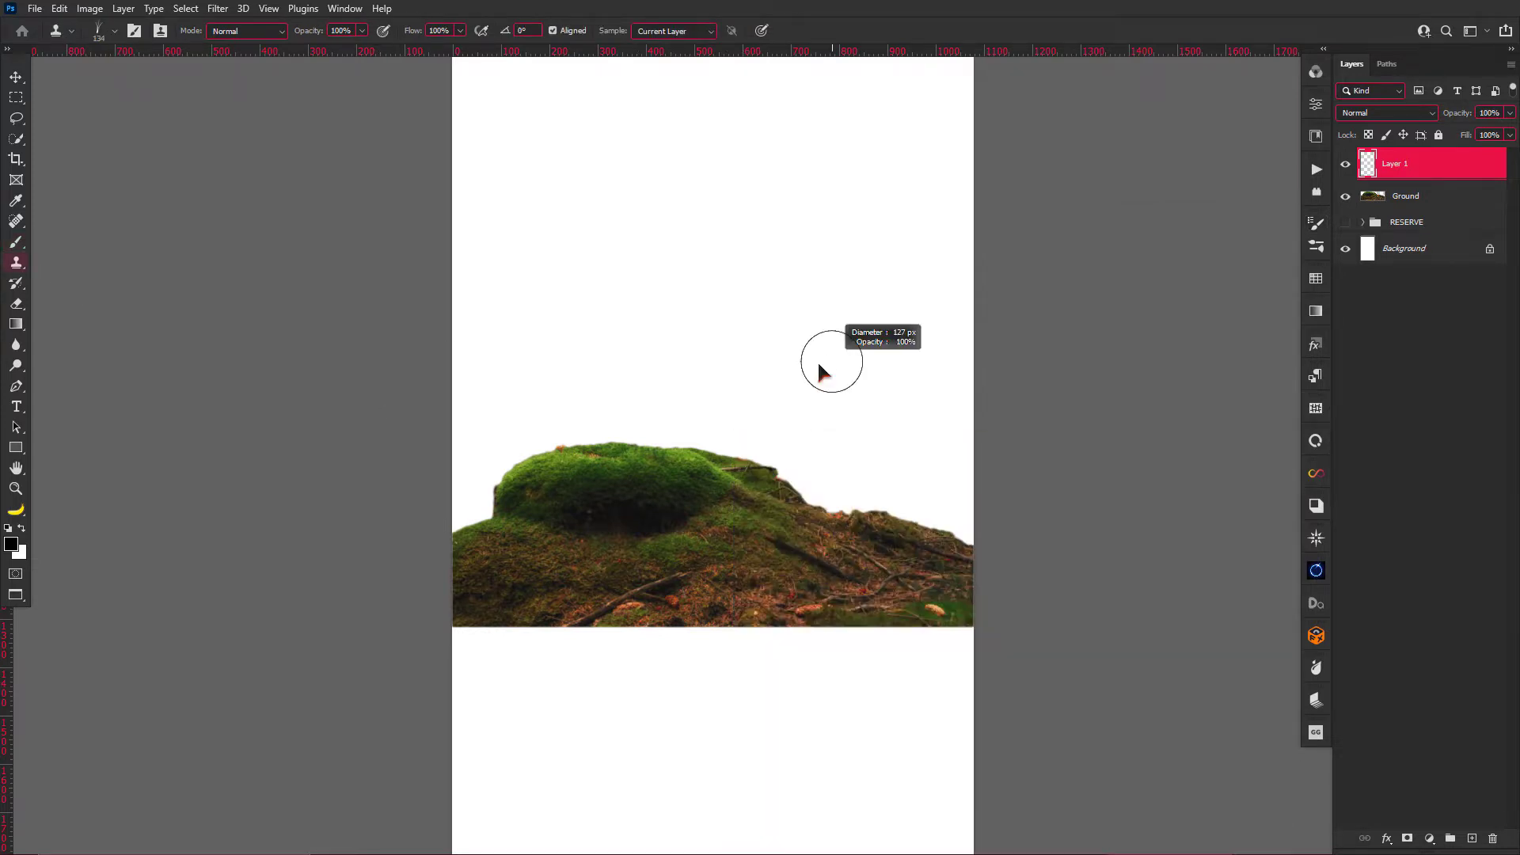
click(1317, 223)
click(1316, 223)
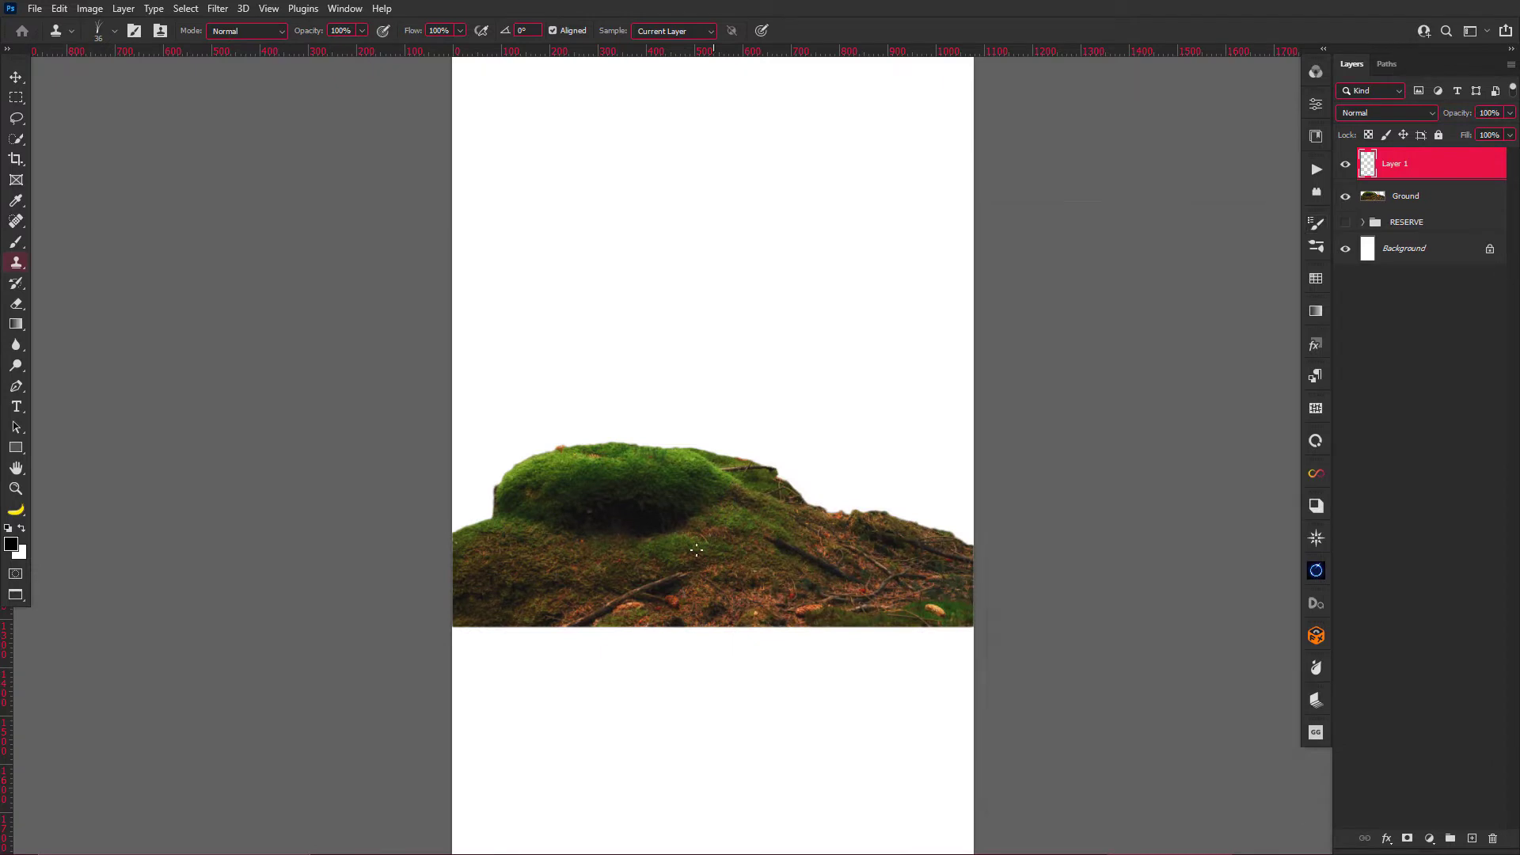
scroll(721, 552, up, 2)
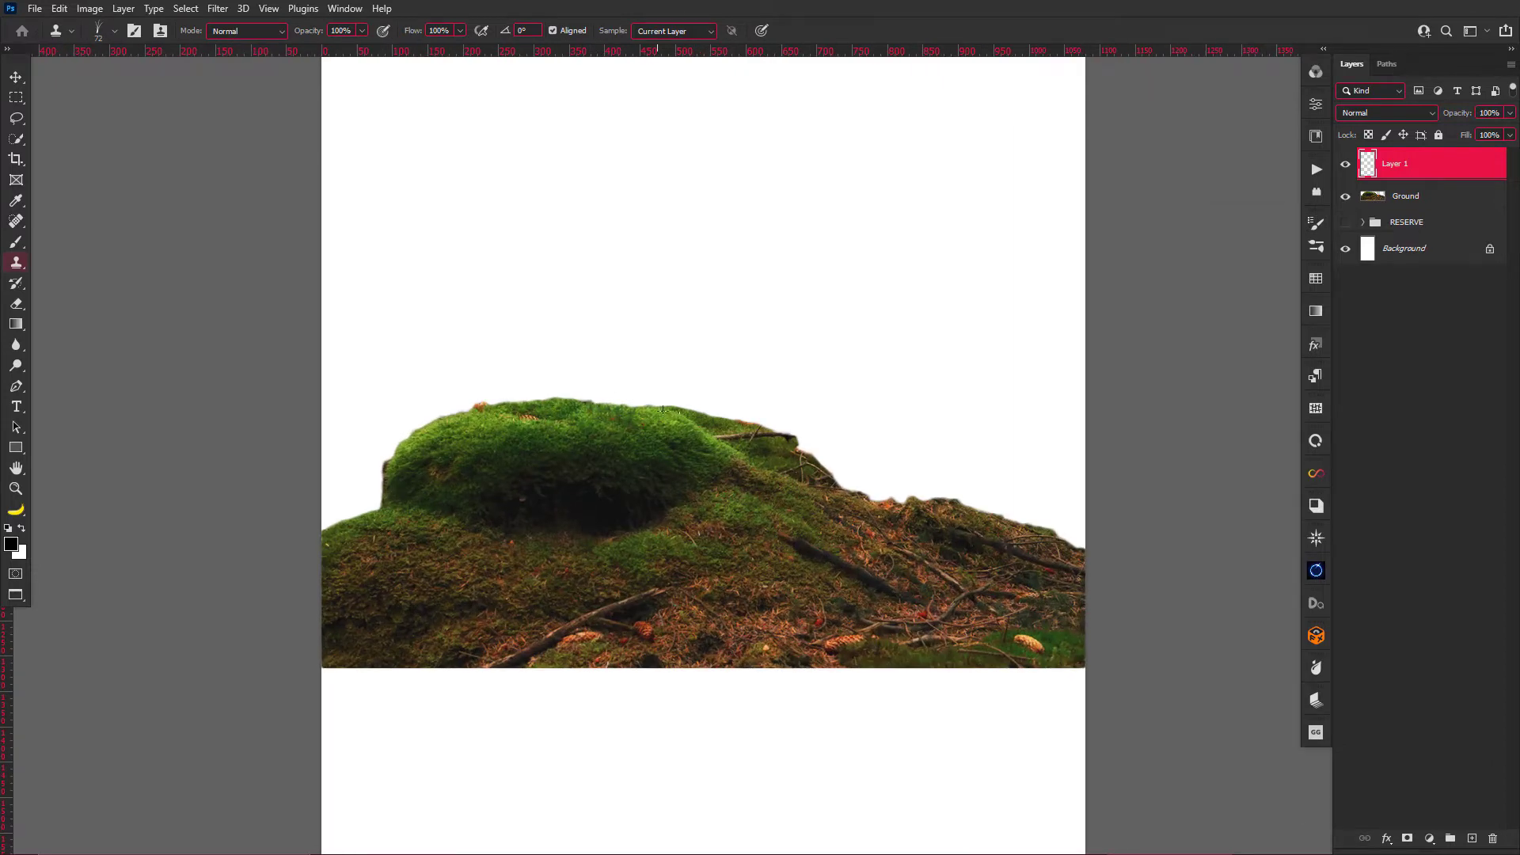
click(1393, 196)
click(1393, 165)
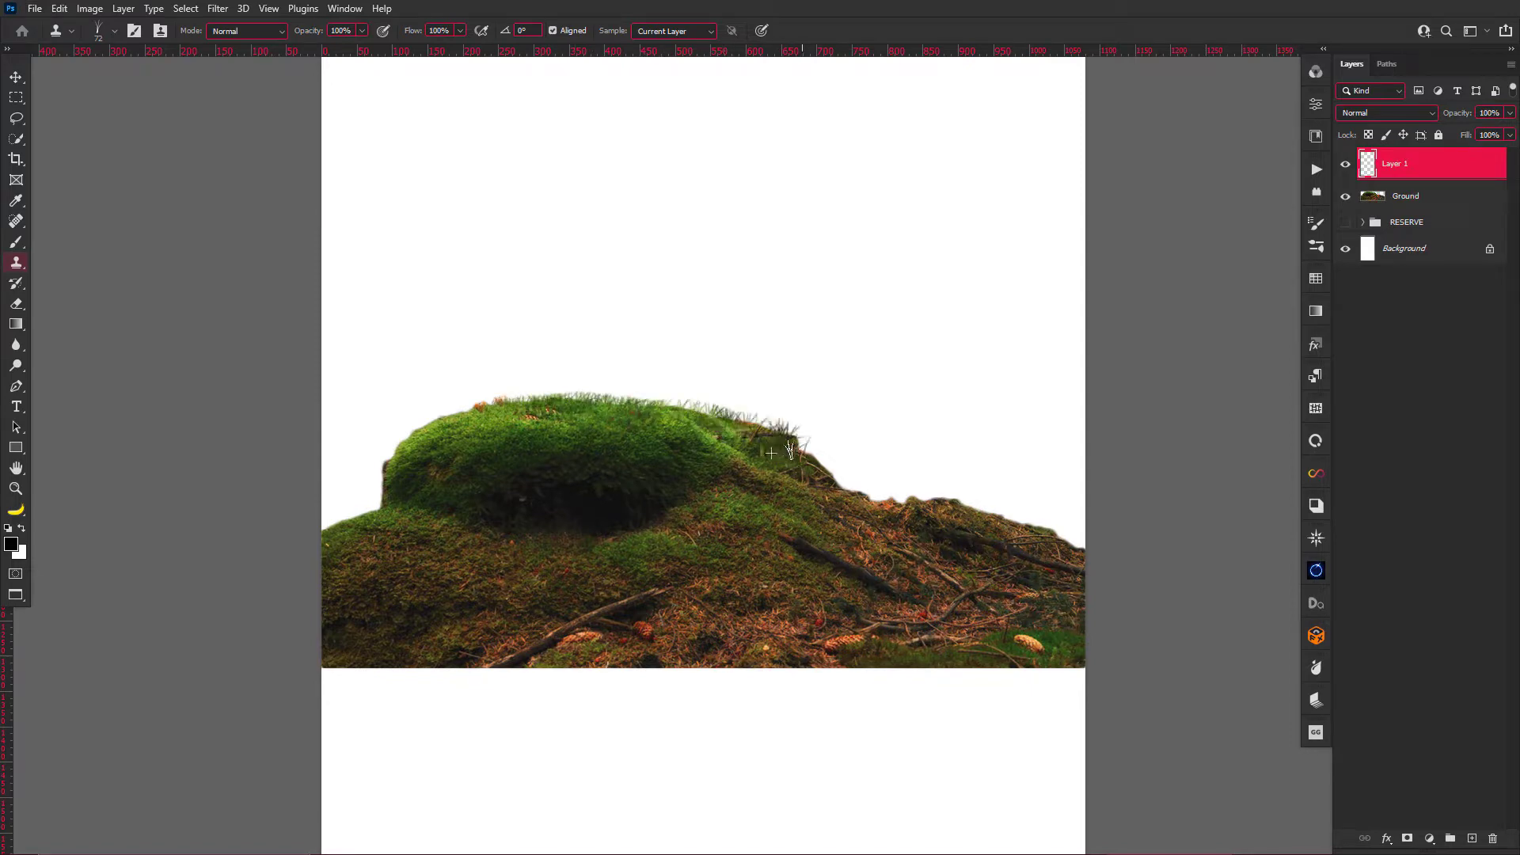
Clone grass strands along the hill's crest and right slope, angling the brush to 53°.
drag(790, 449, 830, 492)
drag(982, 525, 1071, 546)
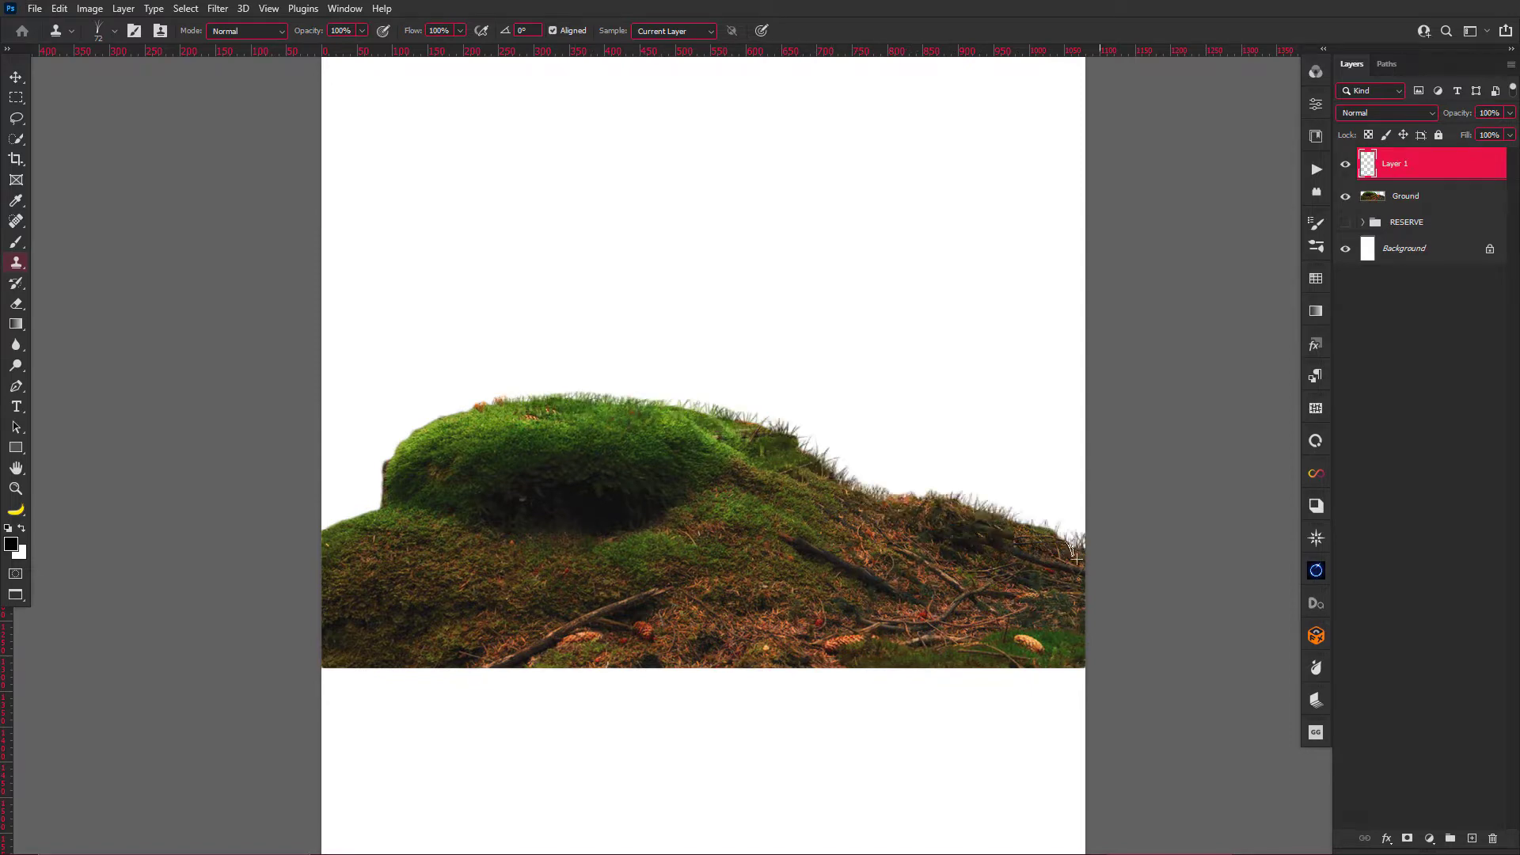
drag(820, 504, 455, 429)
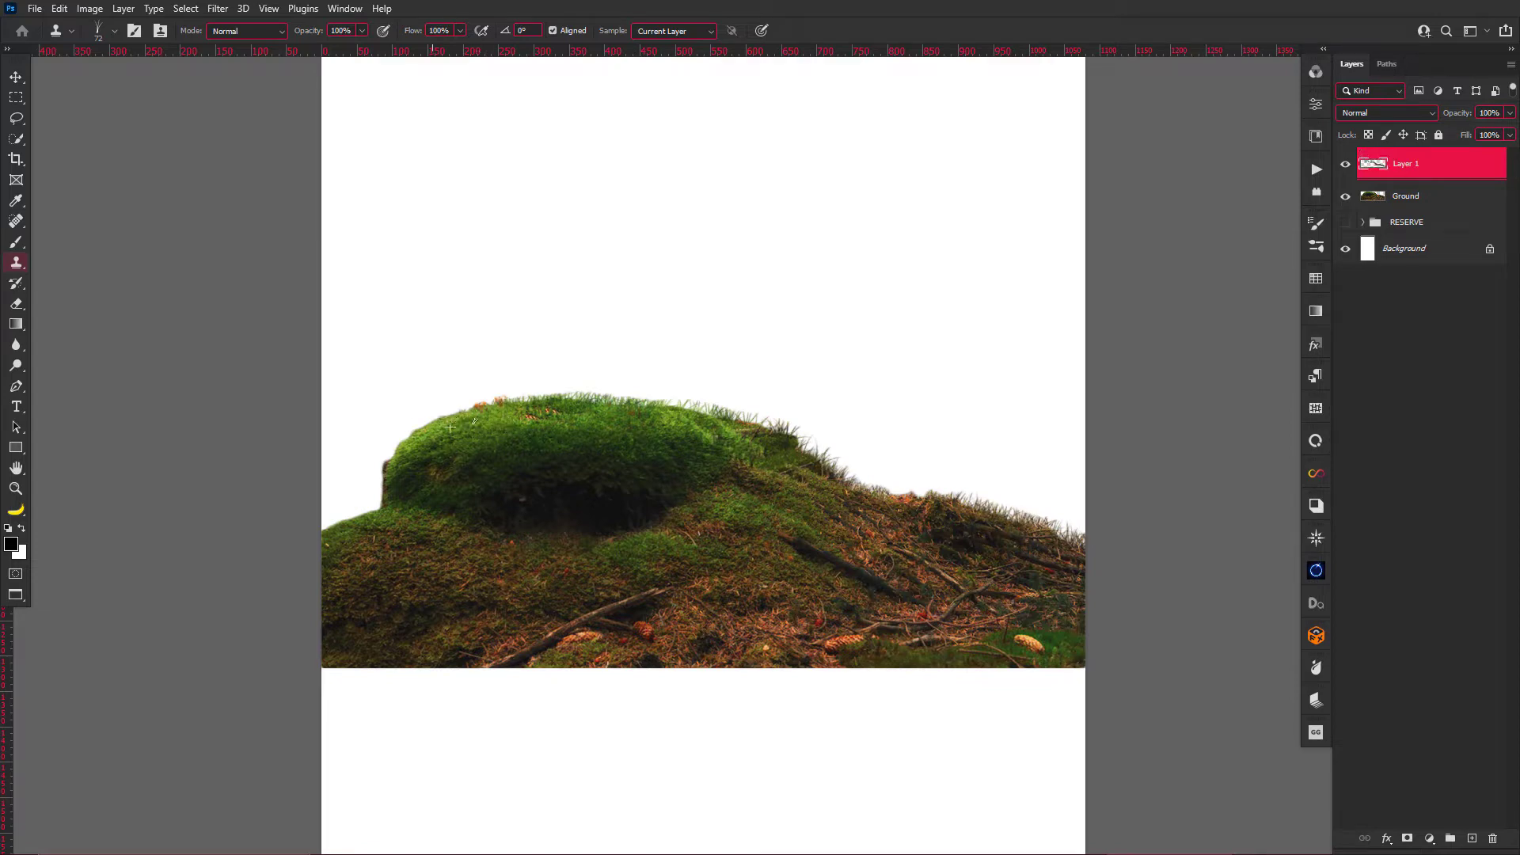
right_click(503, 432)
key(Return)
click(1465, 196)
click(1411, 174)
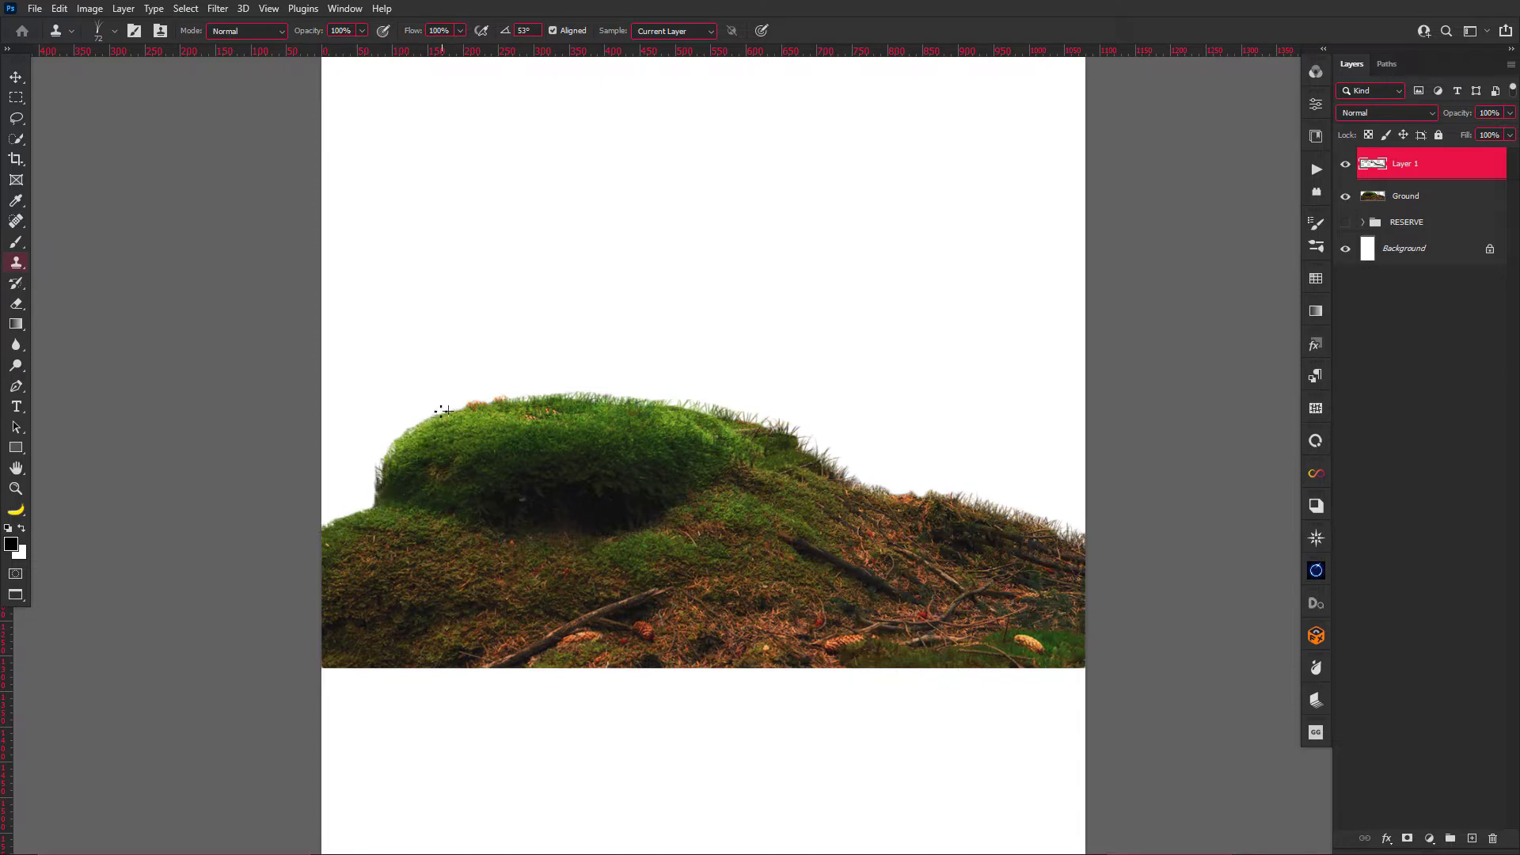
Merge the Ground and Layer 1 layers into one with Ctrl+E.
key(v)
key(ctrl+minus)
shift+click(1378, 196)
key(ctrl+e)
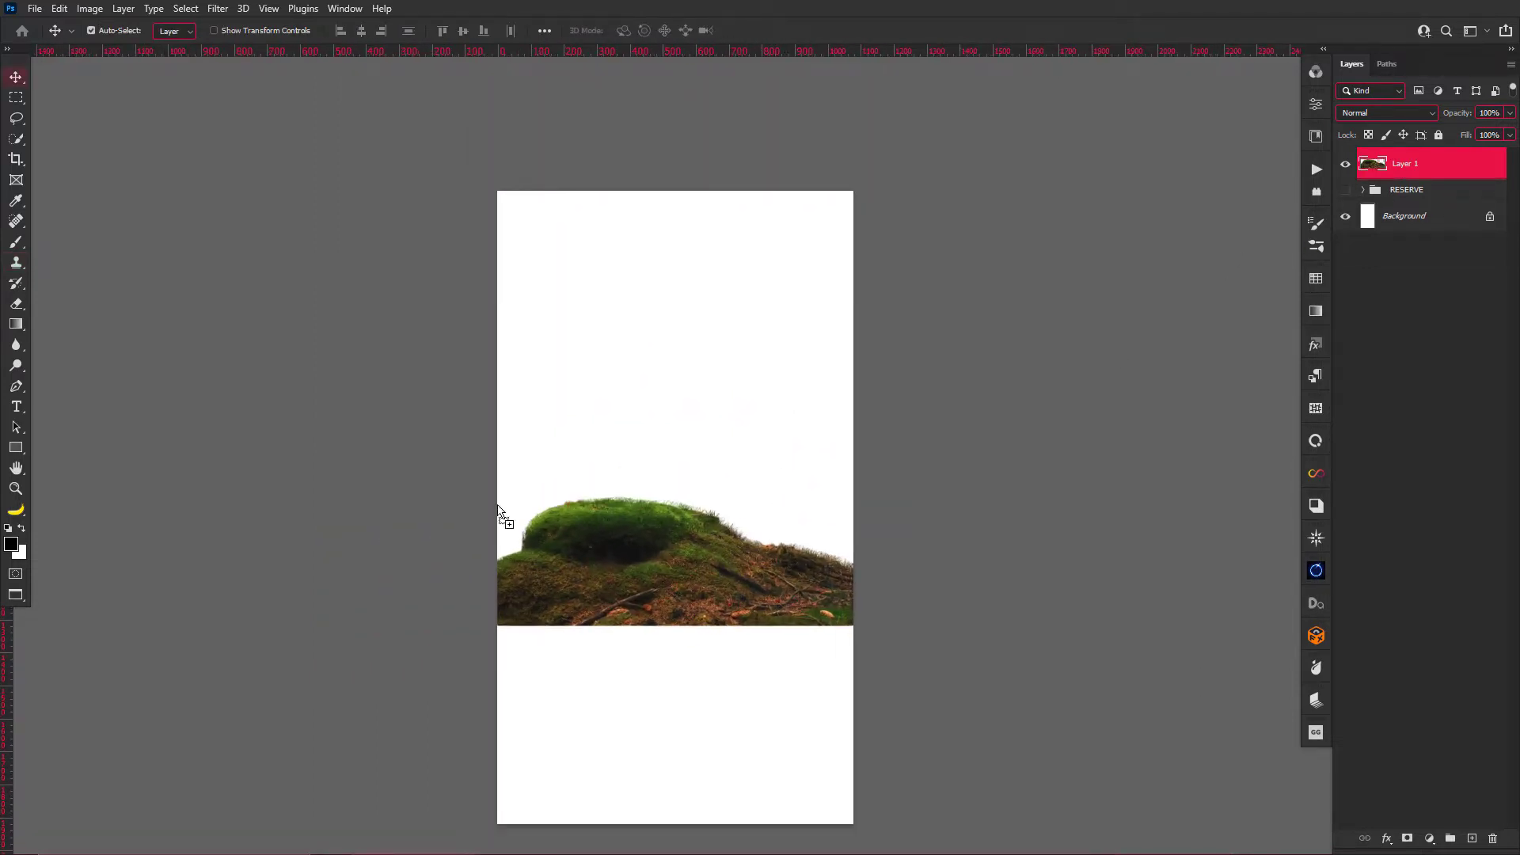
Place the Botanic Bush, enlarged and skewed onto the mound, and add bare branches on the right slope.
drag(499, 514, 679, 499)
key(Return)
key(ctrl+bracketleft)
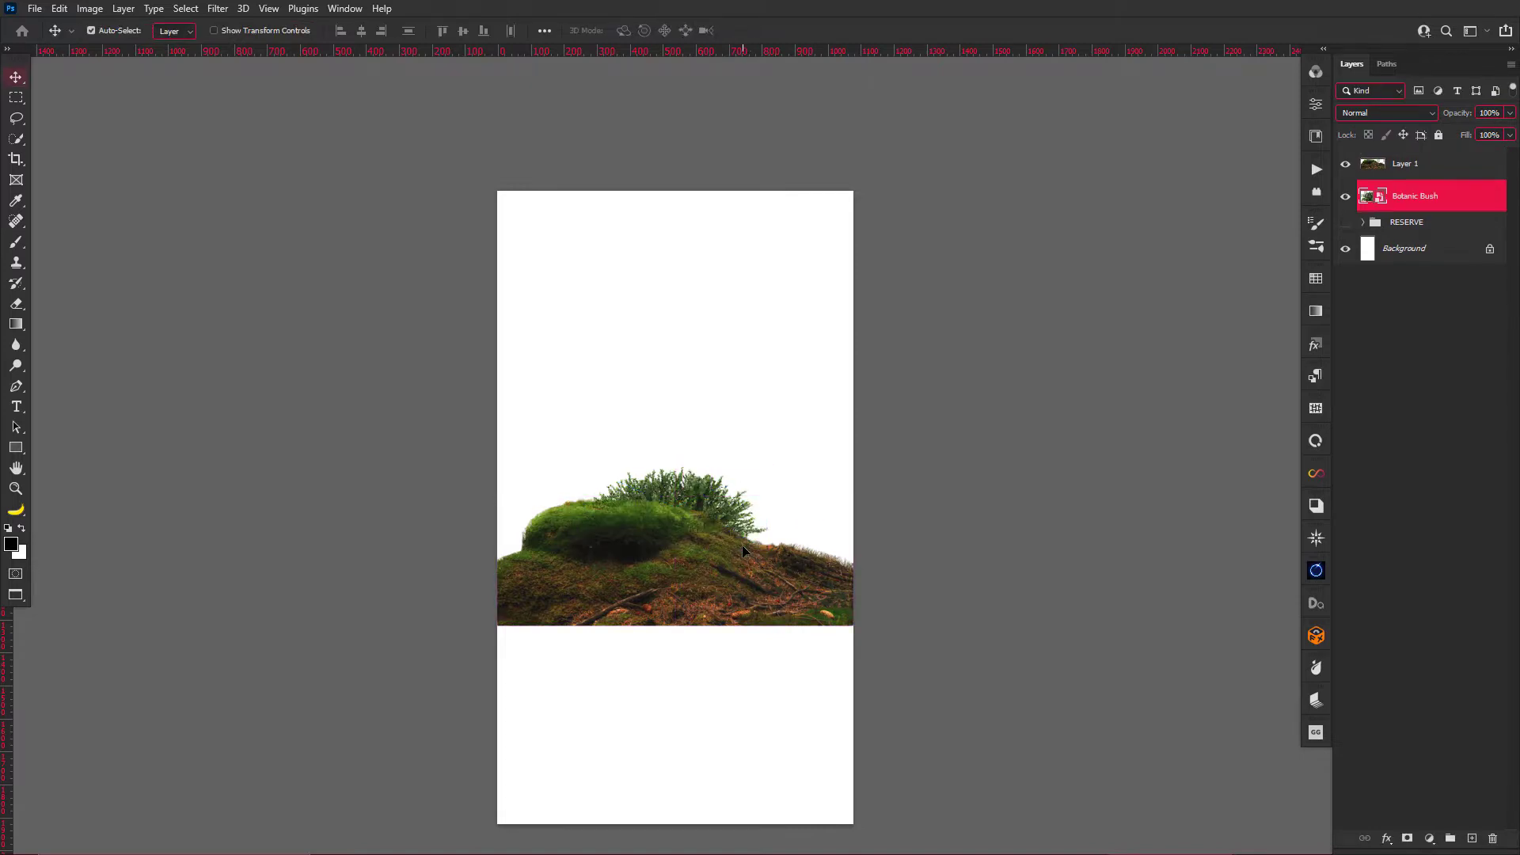
key(ctrl+t)
drag(584, 455, 719, 468)
drag(691, 531, 694, 537)
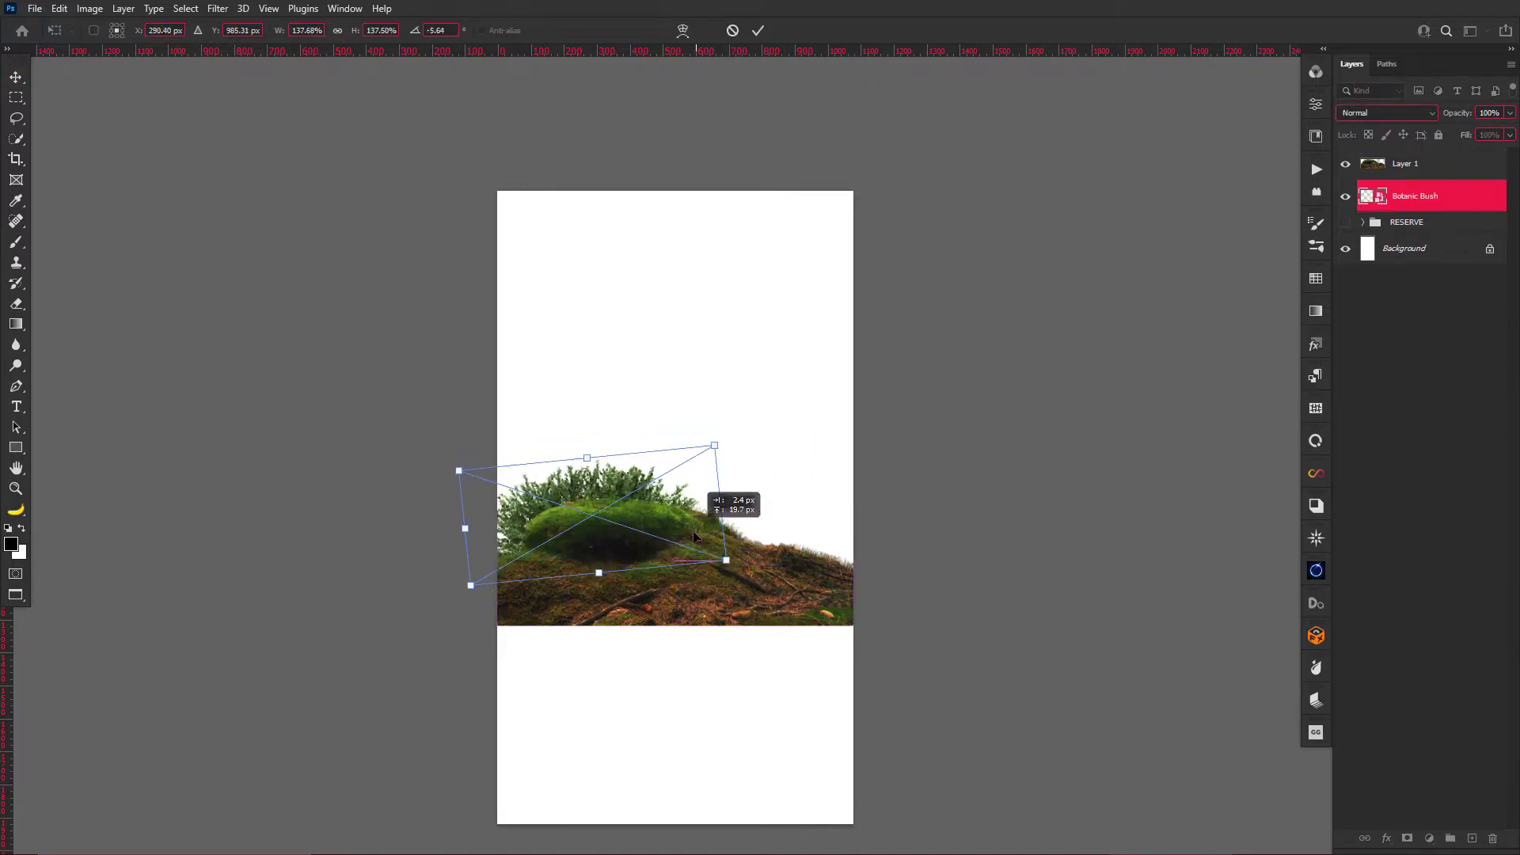
key(Return)
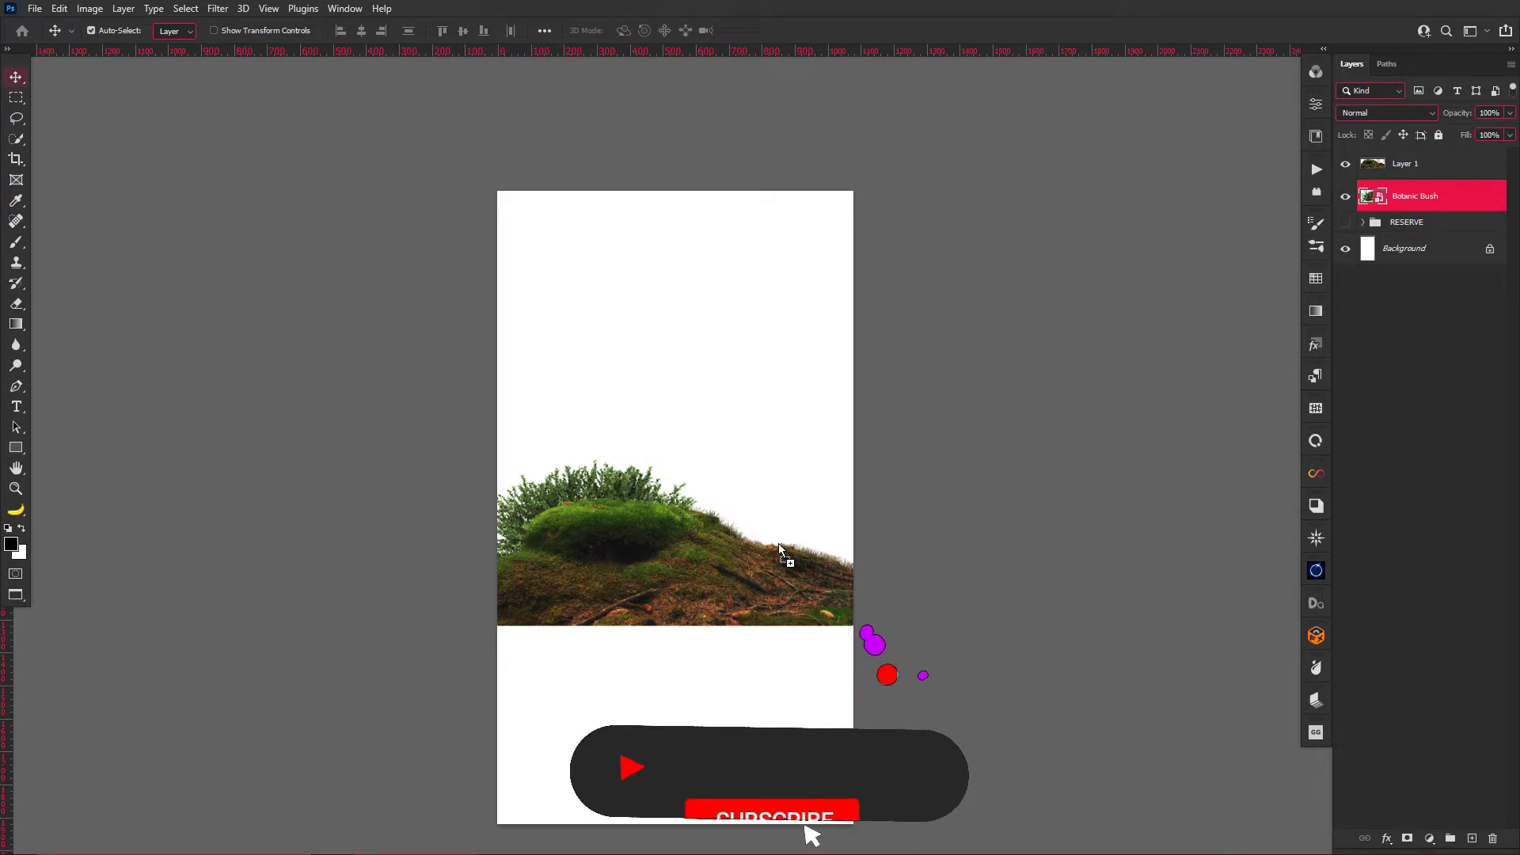
drag(779, 547, 809, 491)
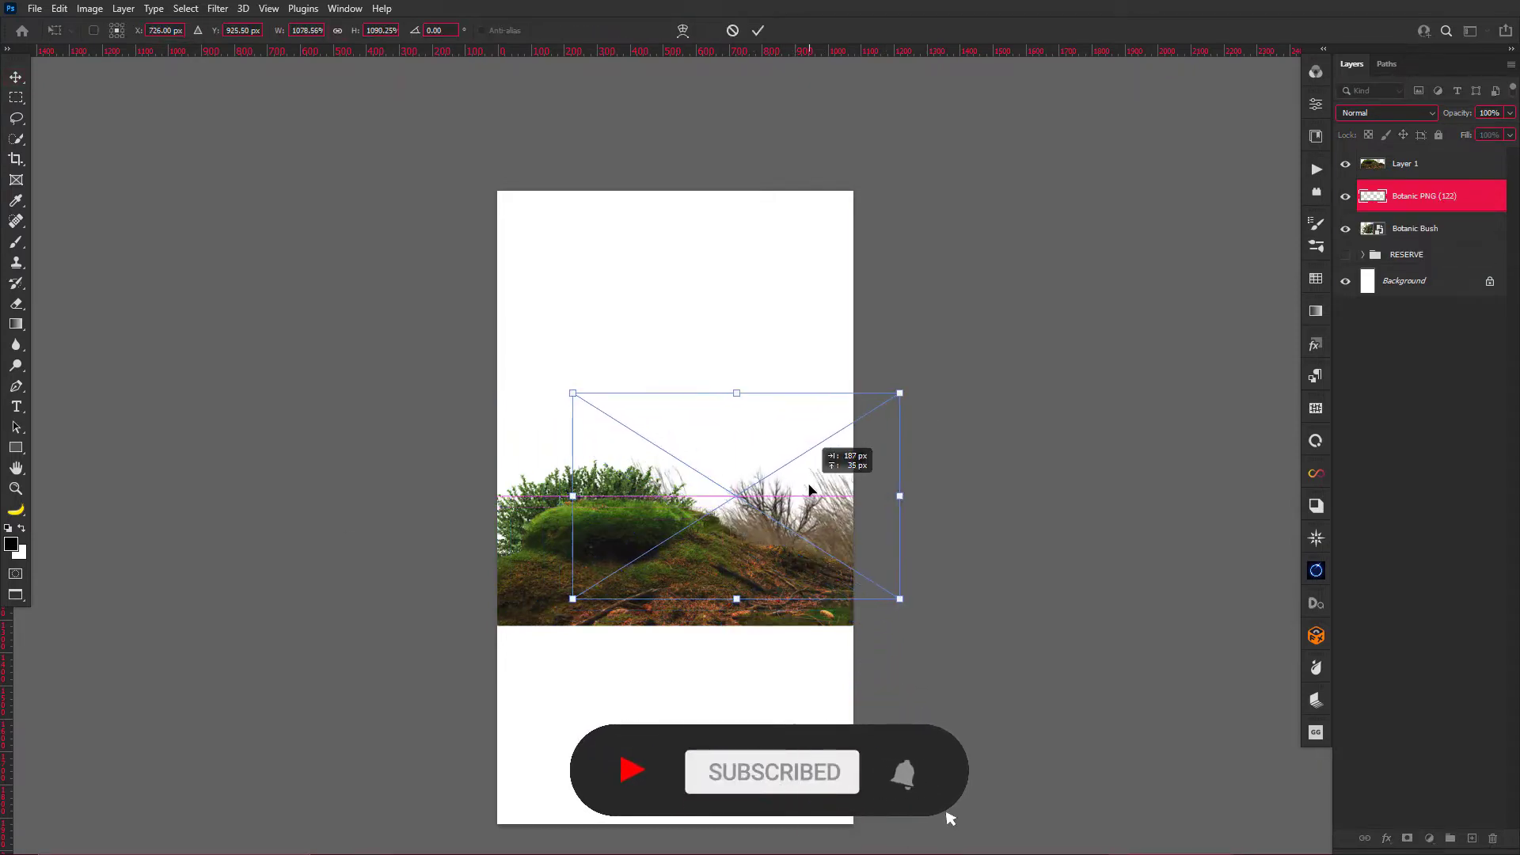
key(Return)
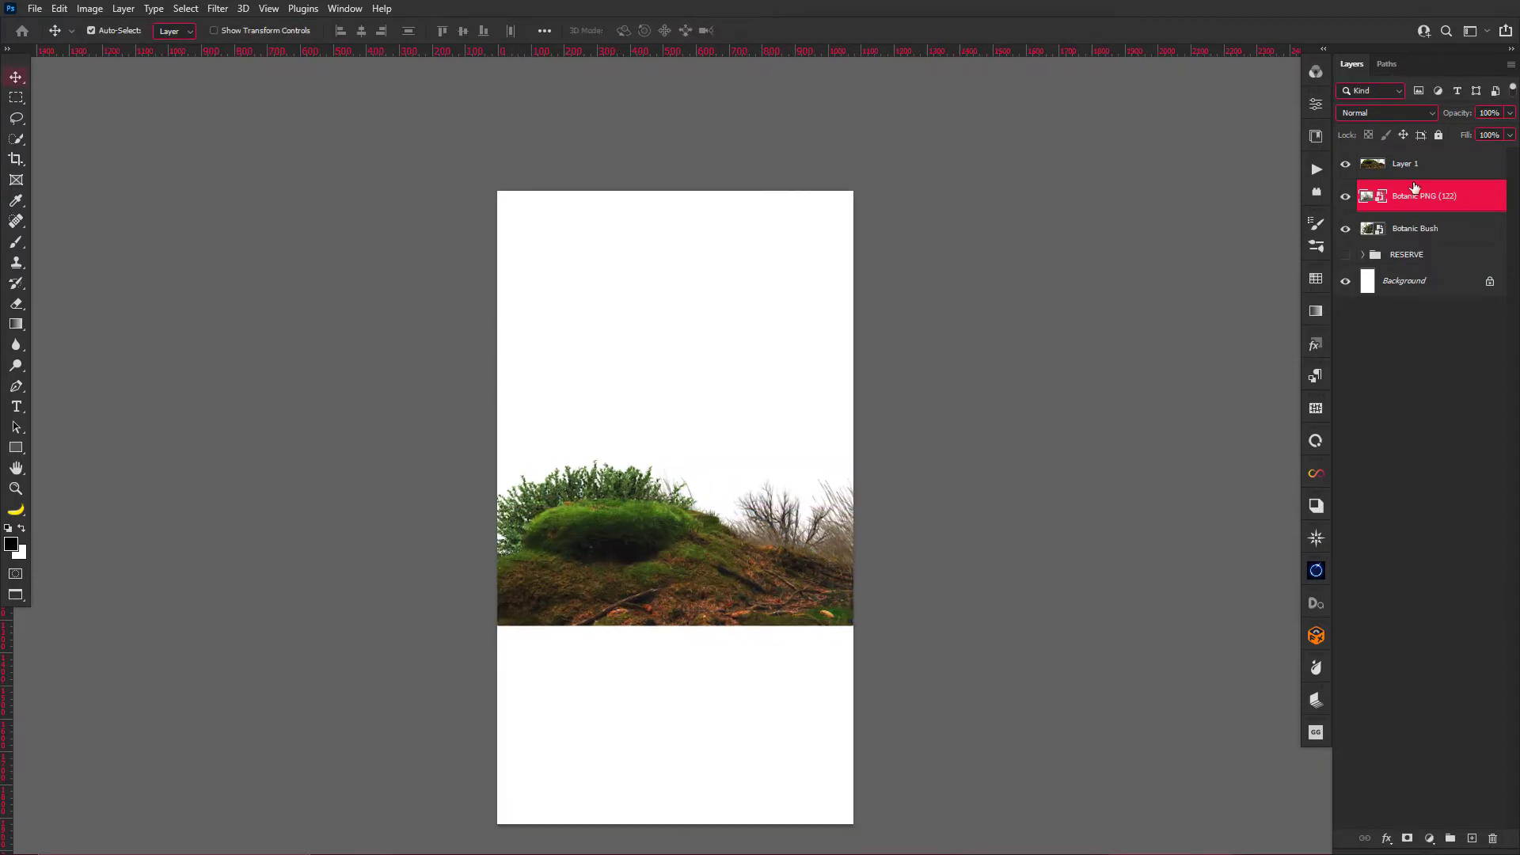
Darken the bush with a Brightness/Contrast adjustment of -62, clipped to the Botanic Bush layer.
click(1416, 168)
click(1432, 841)
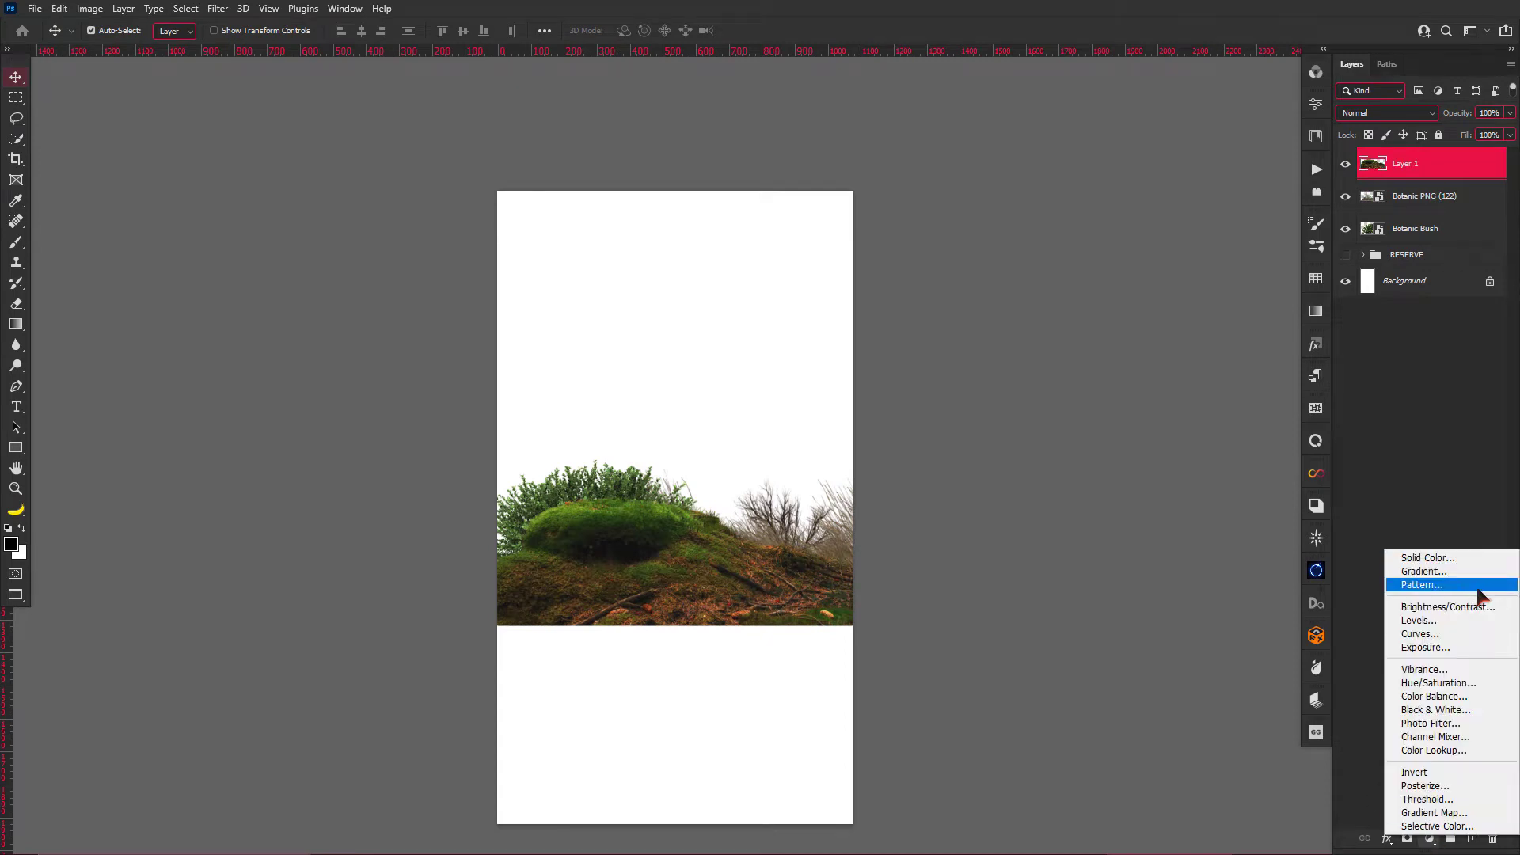
click(1425, 606)
drag(1181, 194, 1153, 195)
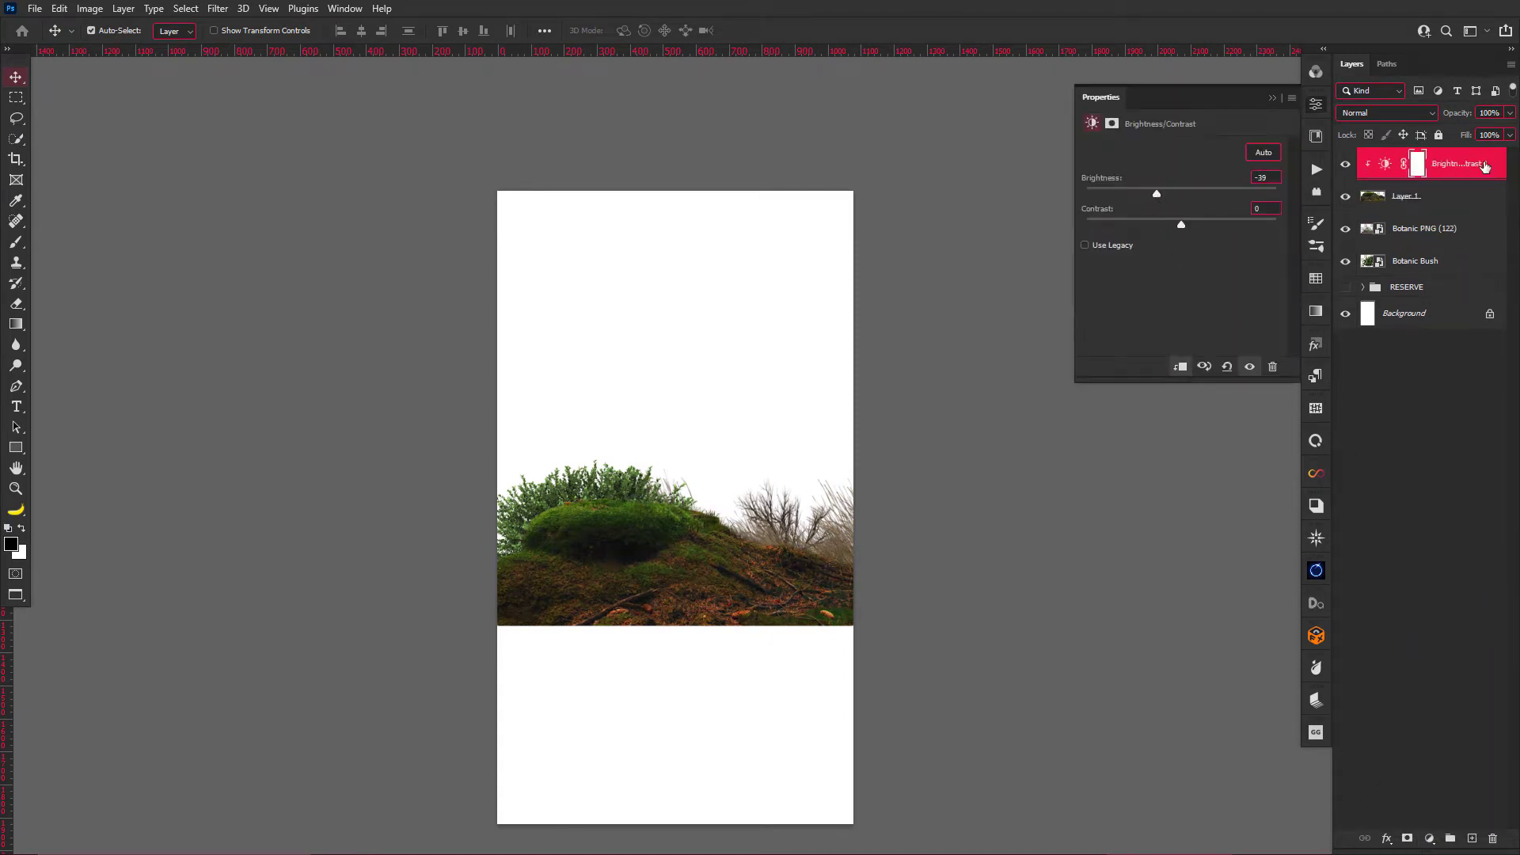
drag(1485, 164, 1465, 244)
drag(1157, 194, 1142, 194)
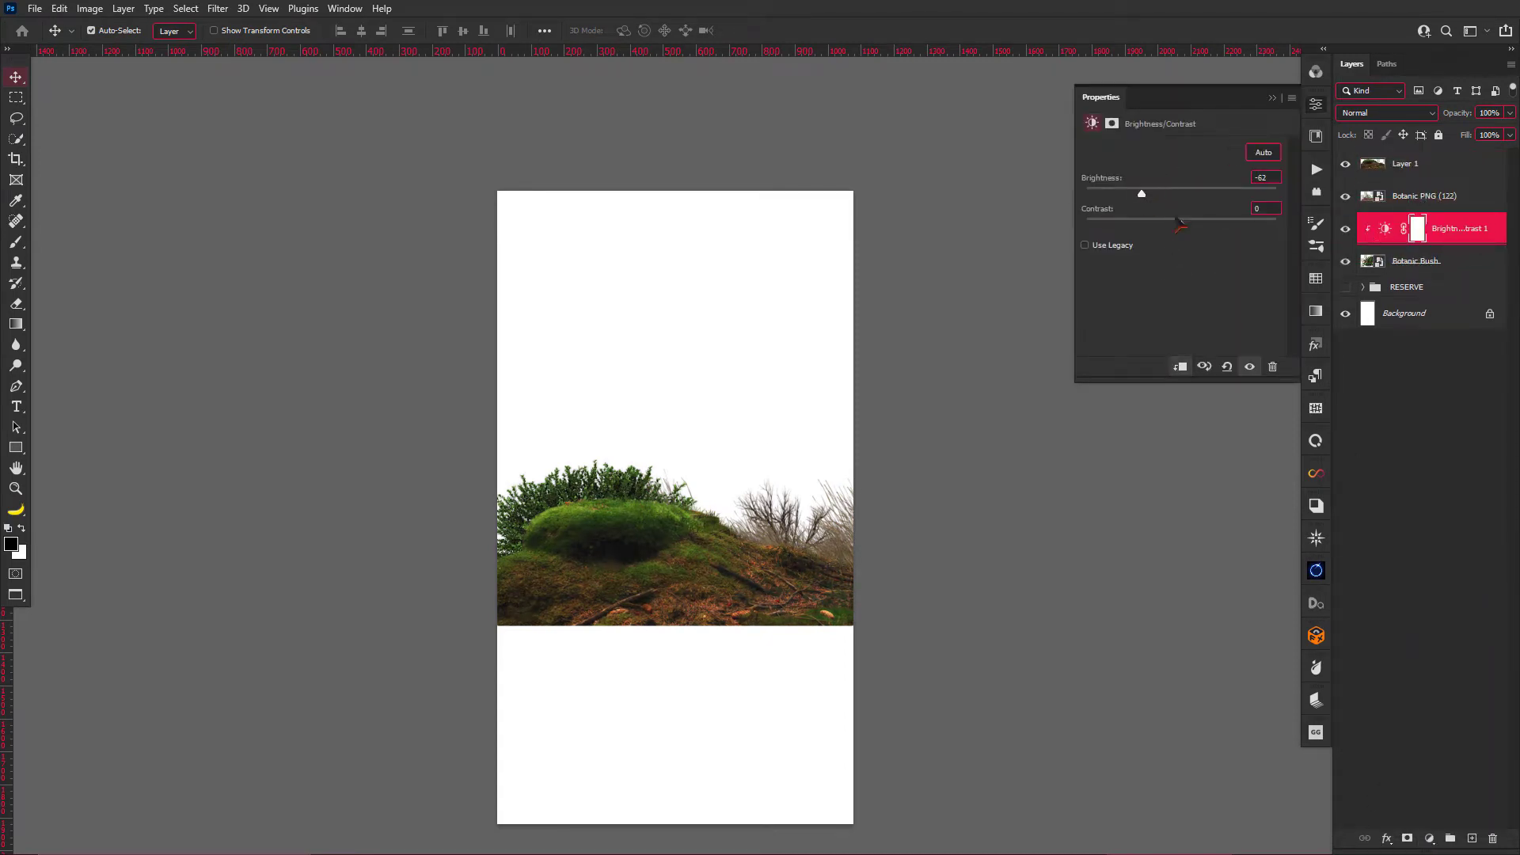
click(1272, 97)
Target the RESERVE group in the Layers panel.
click(1414, 263)
click(1418, 158)
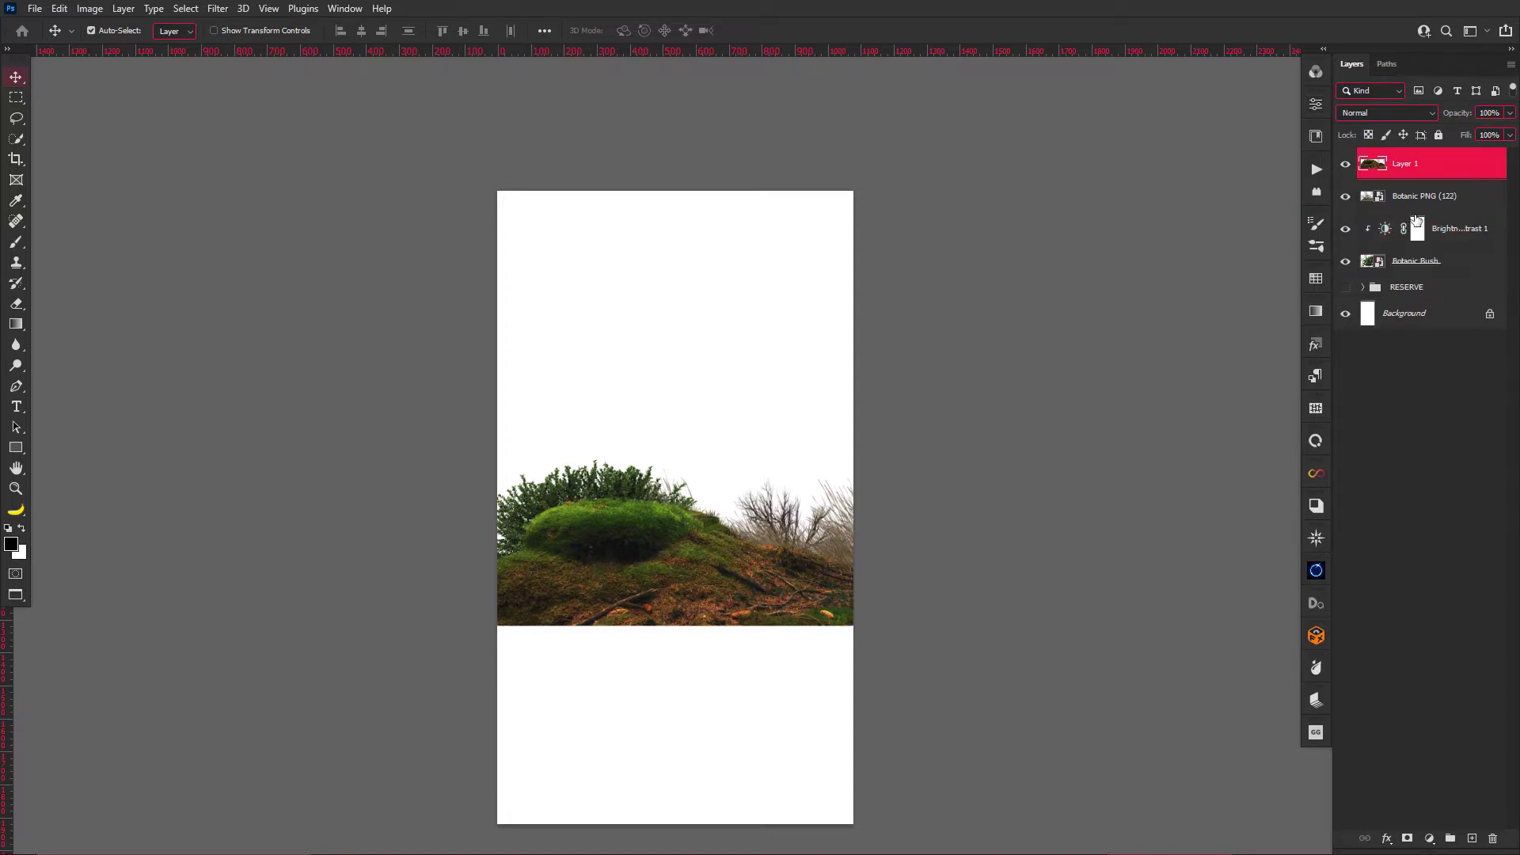
click(1445, 286)
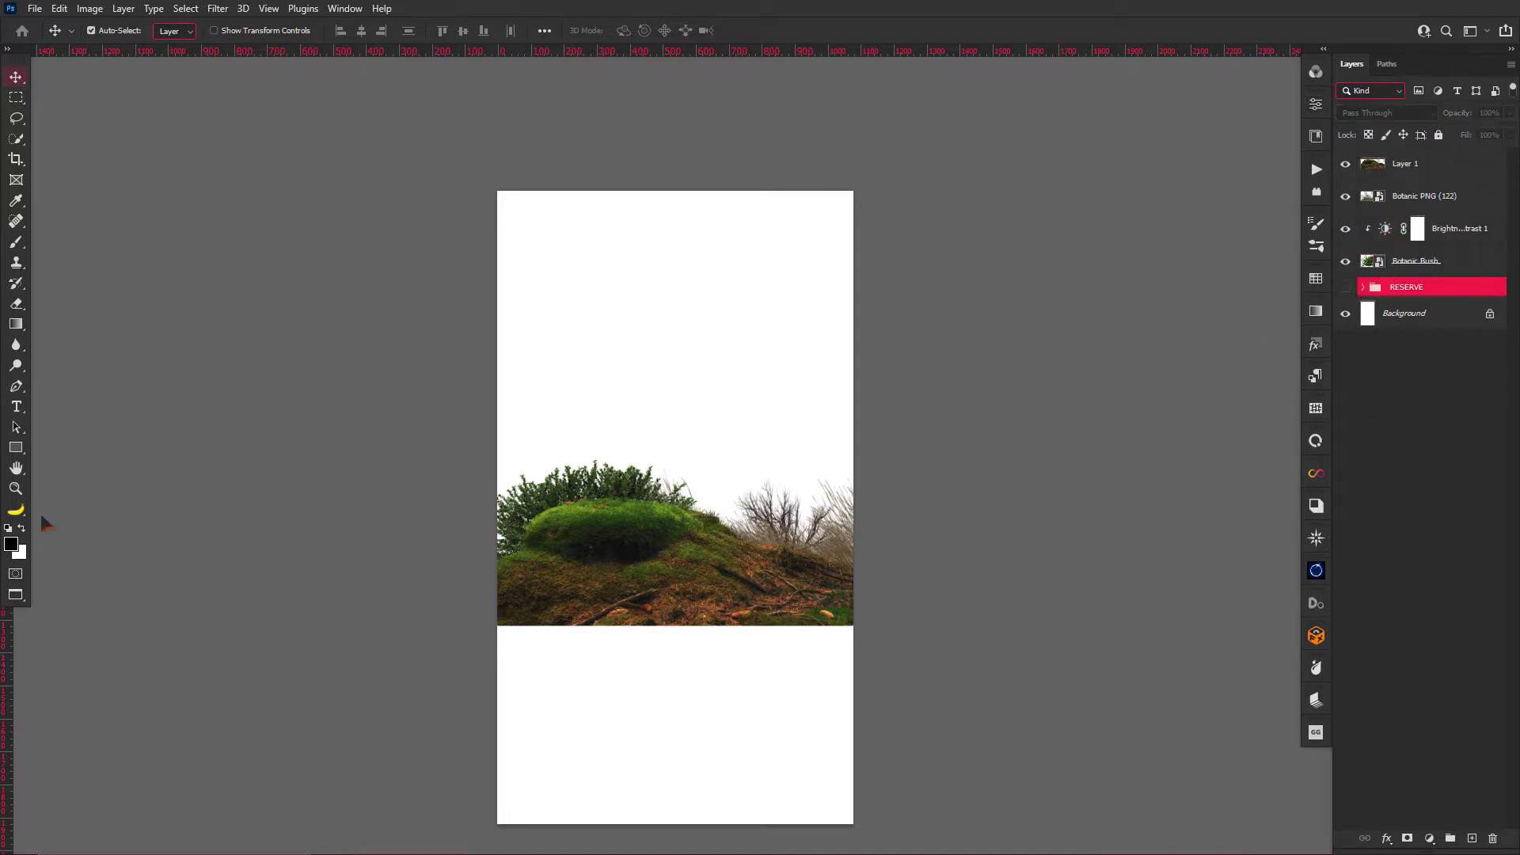
Place the Landscape (81) sunset sky above RESERVE, moved and scaled to fit the canvas.
drag(45, 524, 674, 412)
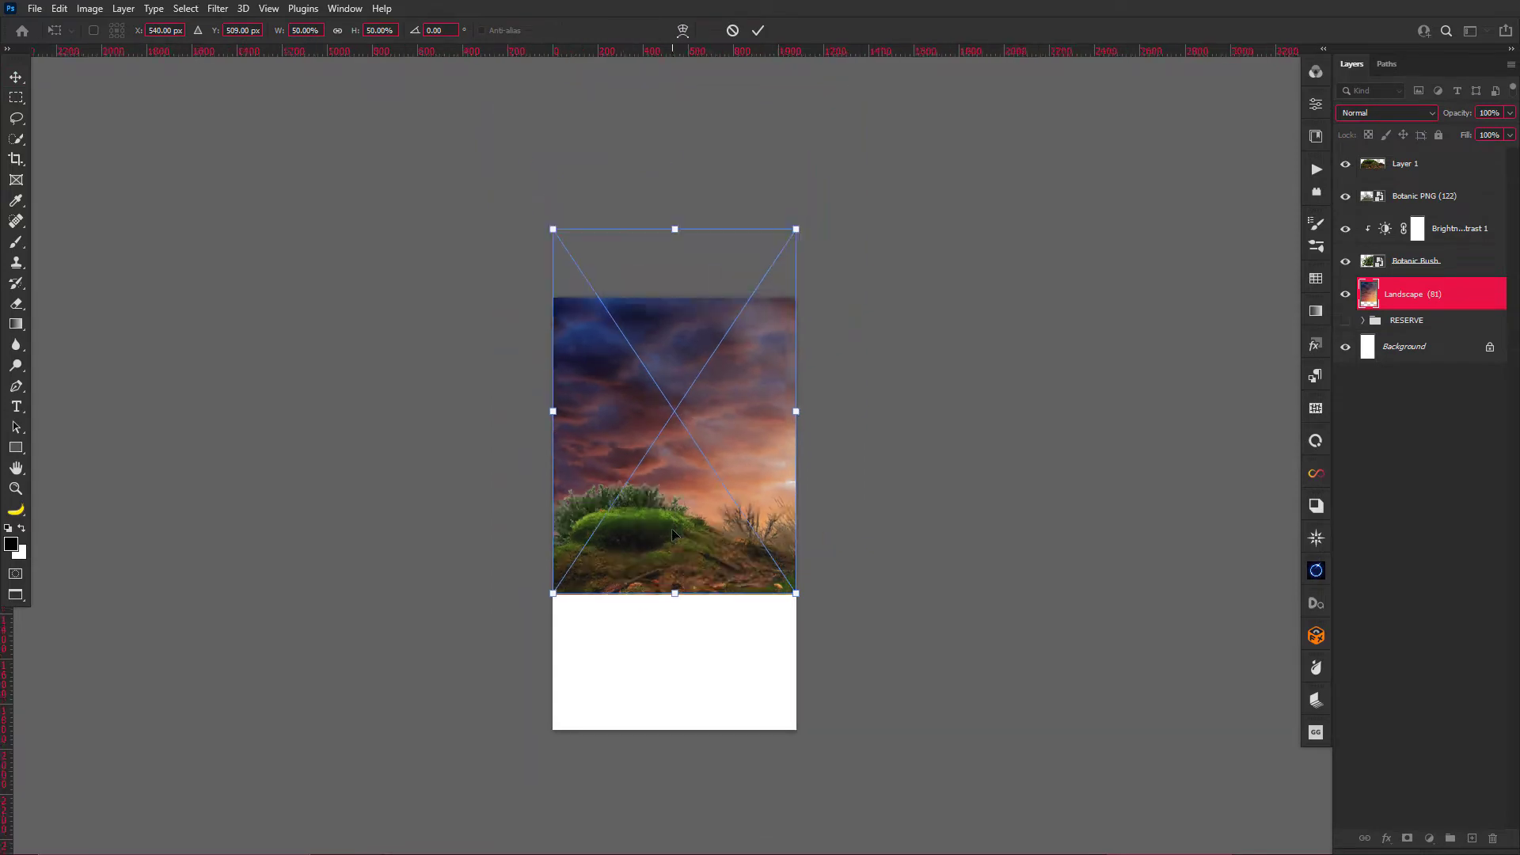
scroll(672, 529, up, 1)
drag(723, 462, 808, 330)
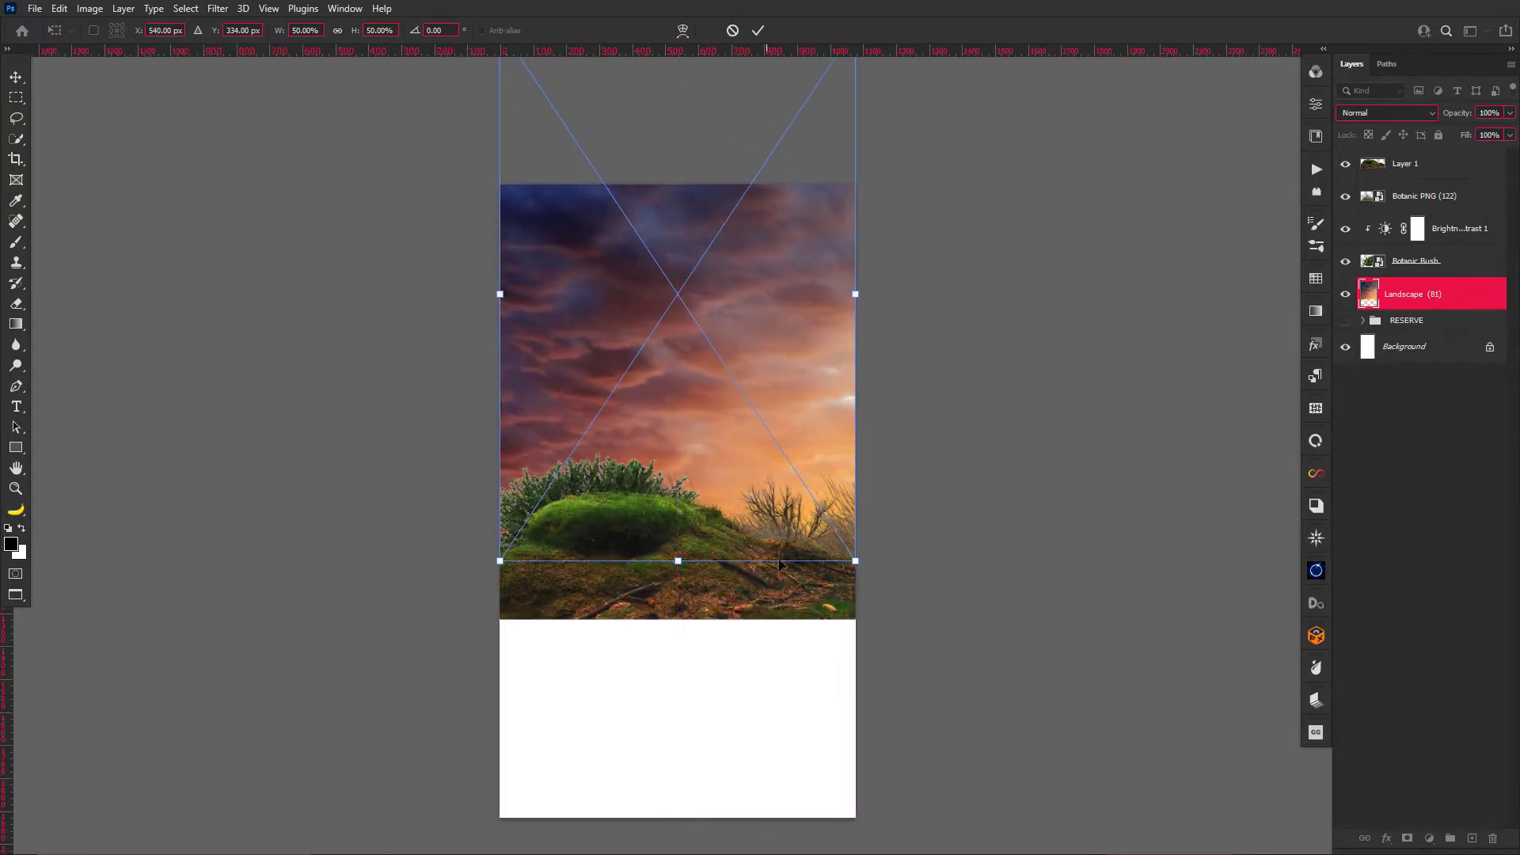
scroll(779, 564, down, 1)
drag(563, 316, 537, 366)
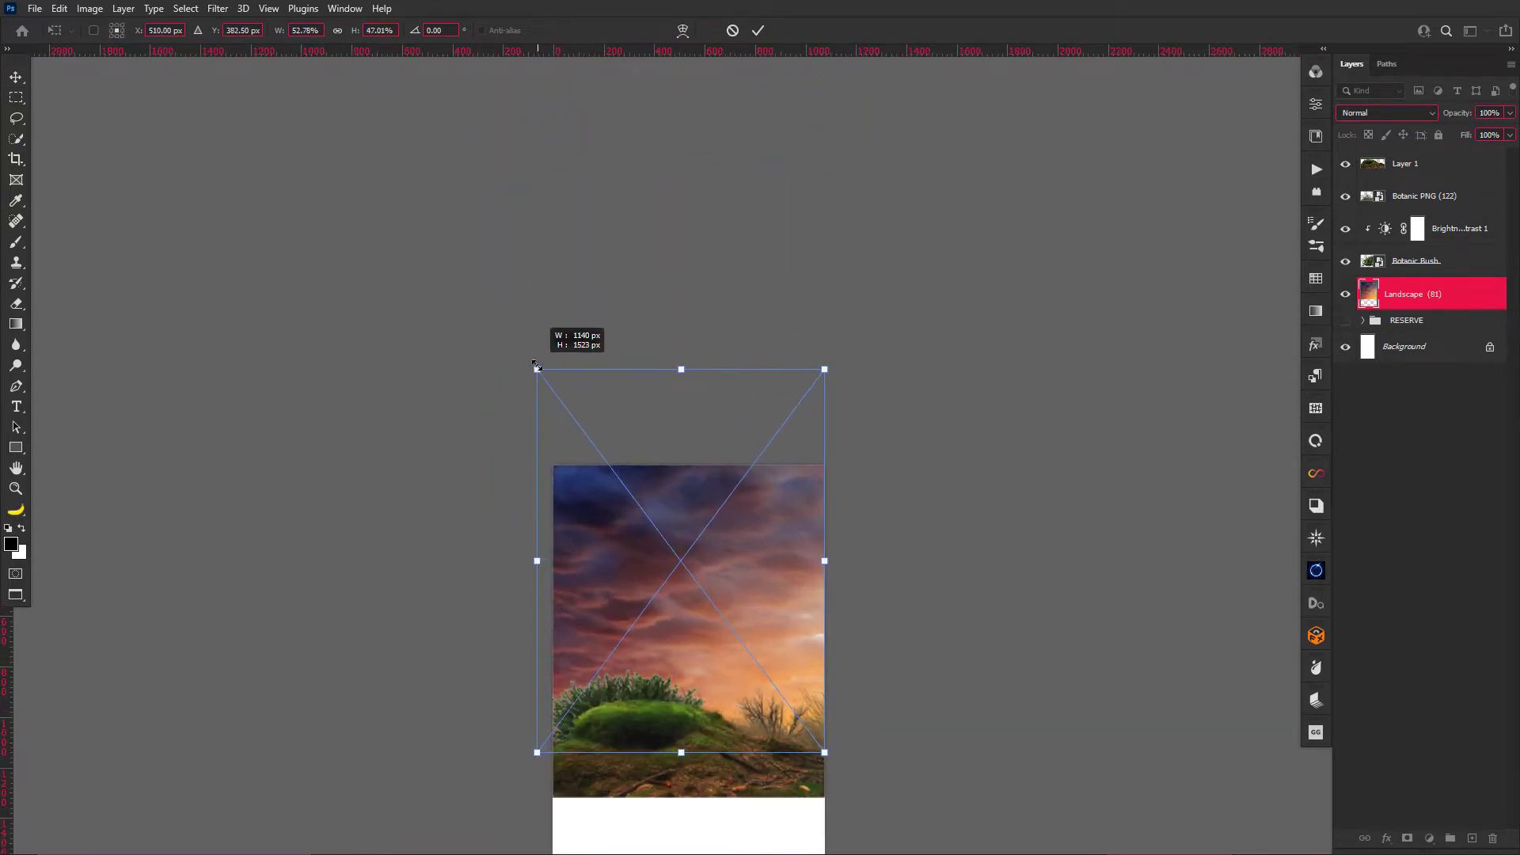
key(Return)
Add a mask to Botanic Bush and give both Botanic Bush and Botanic PNG (122) inner shadows.
scroll(620, 435, up, 2)
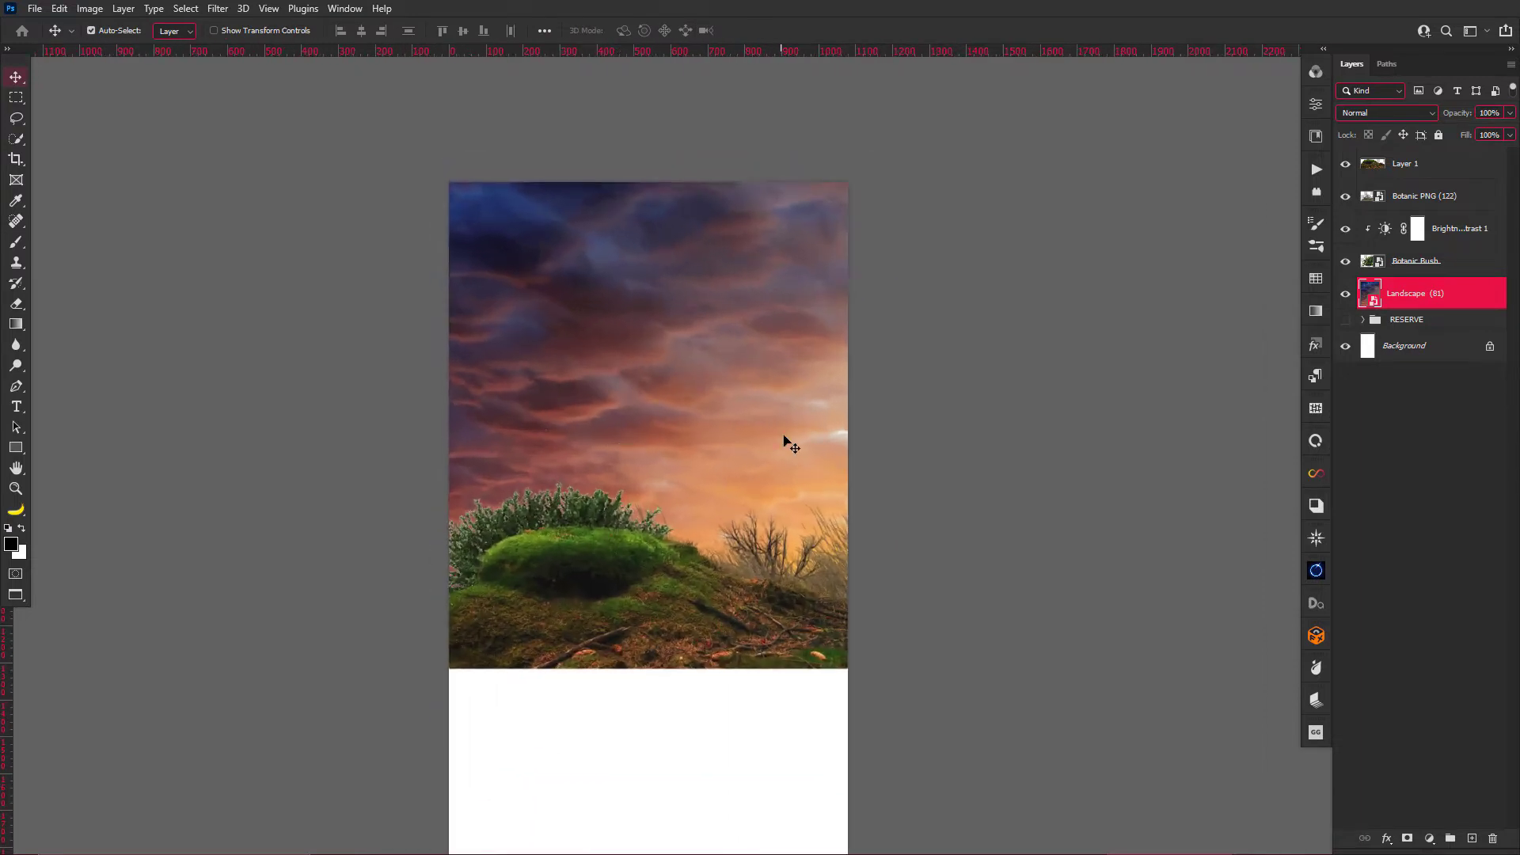
click(586, 521)
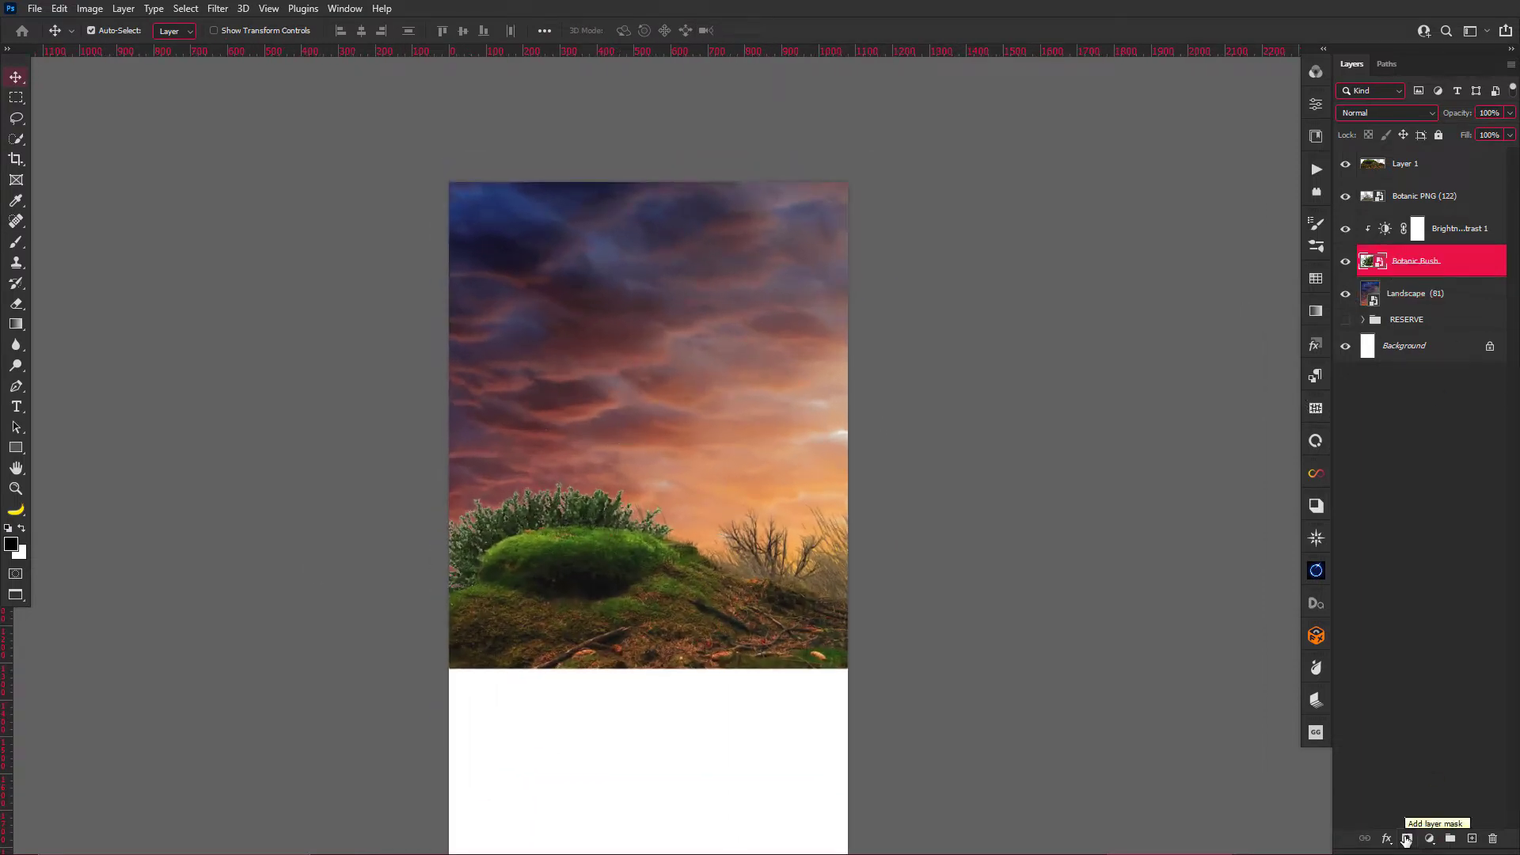
click(1406, 838)
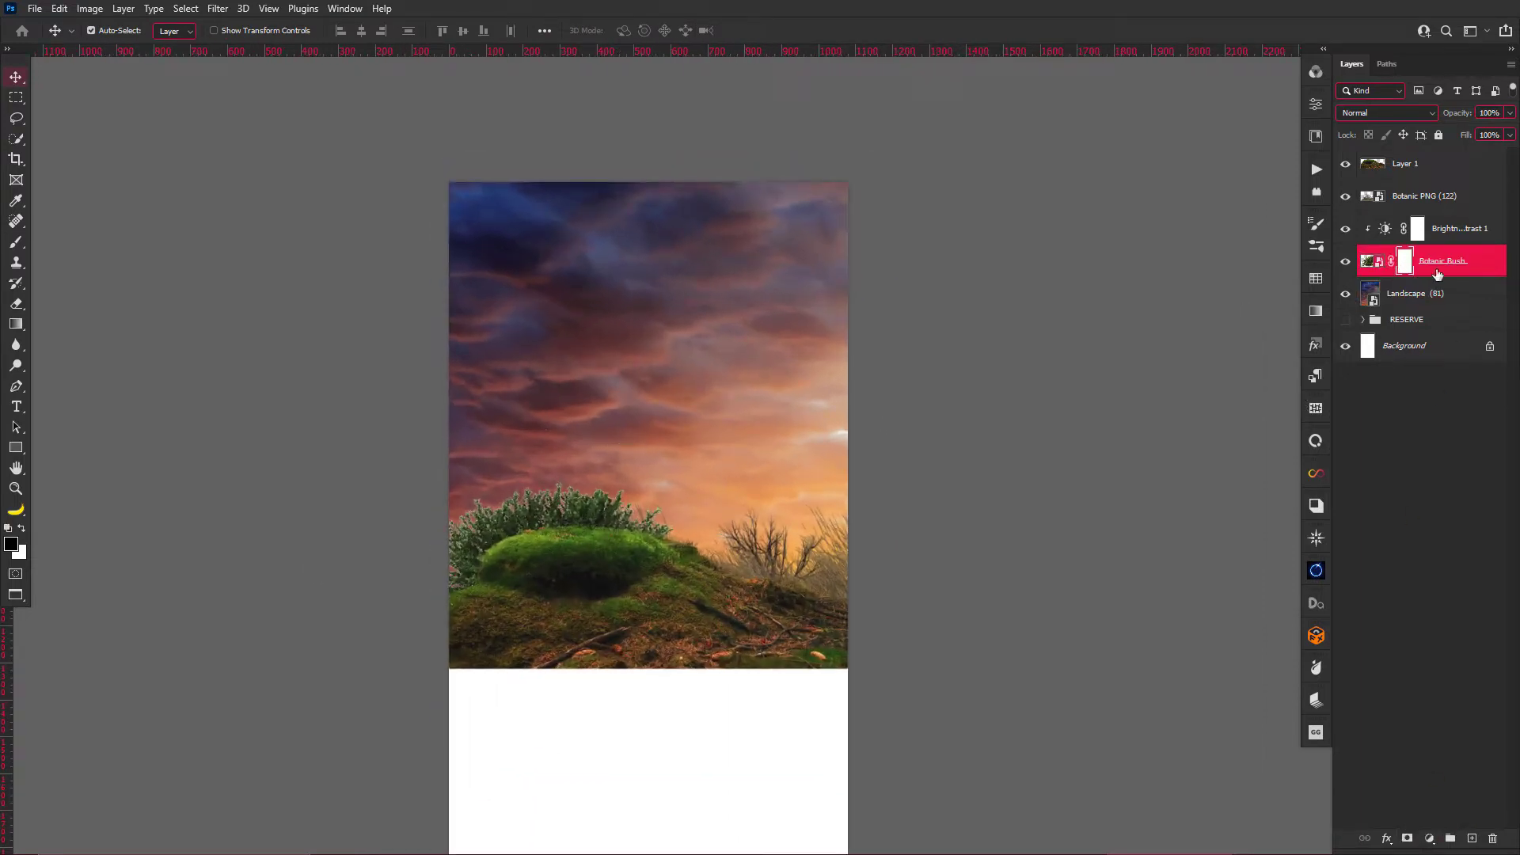
double_click(1495, 273)
click(911, 401)
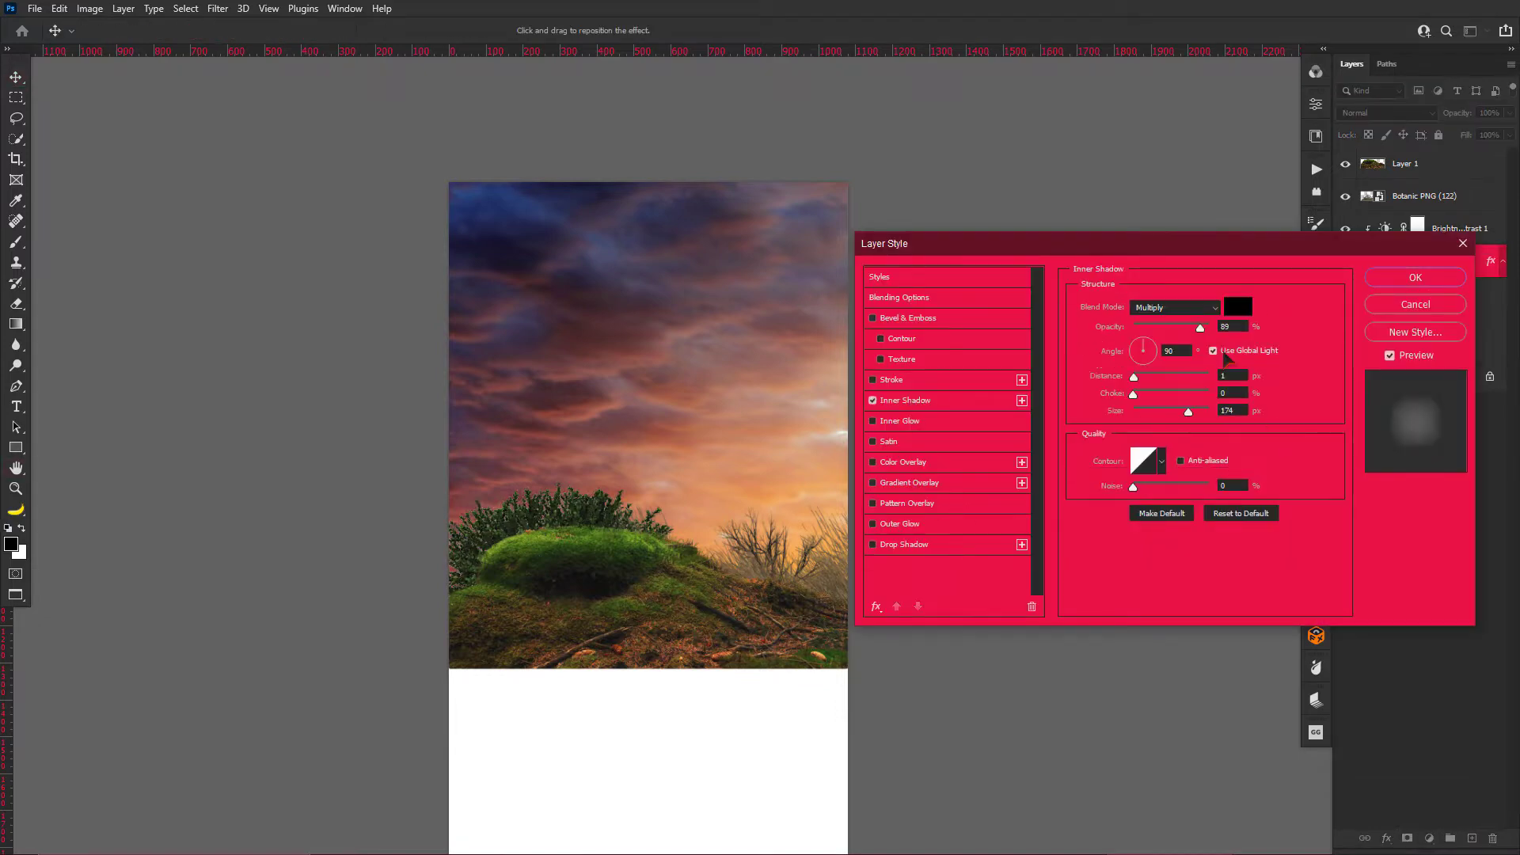
key(Return)
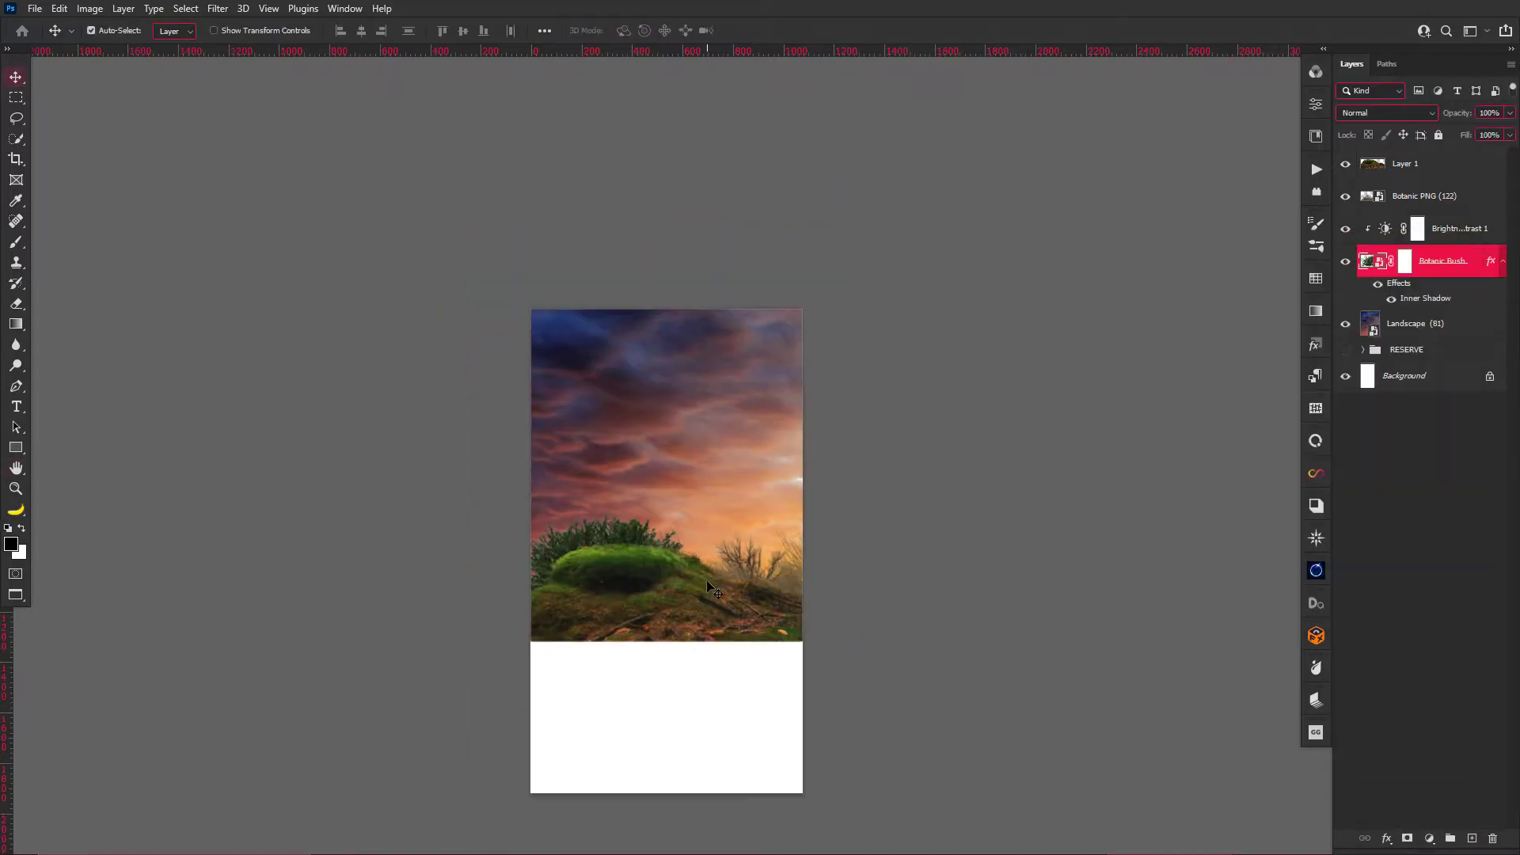
click(1492, 210)
double_click(1492, 209)
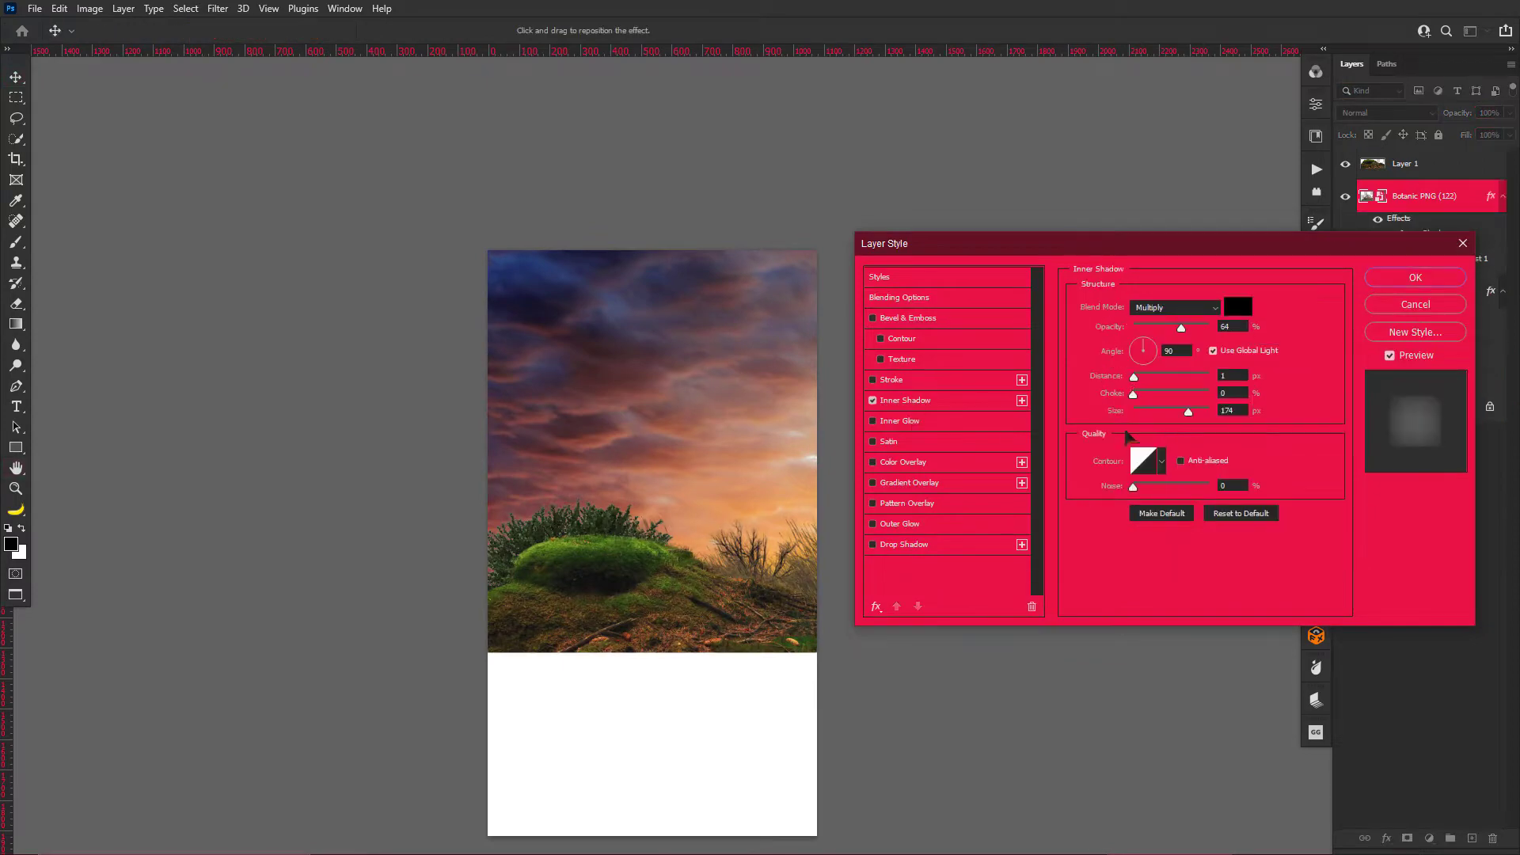
click(1402, 277)
Match Layer 1's colours to Landscape (81), with reduced intensity, darkened and faded.
click(1406, 163)
click(89, 7)
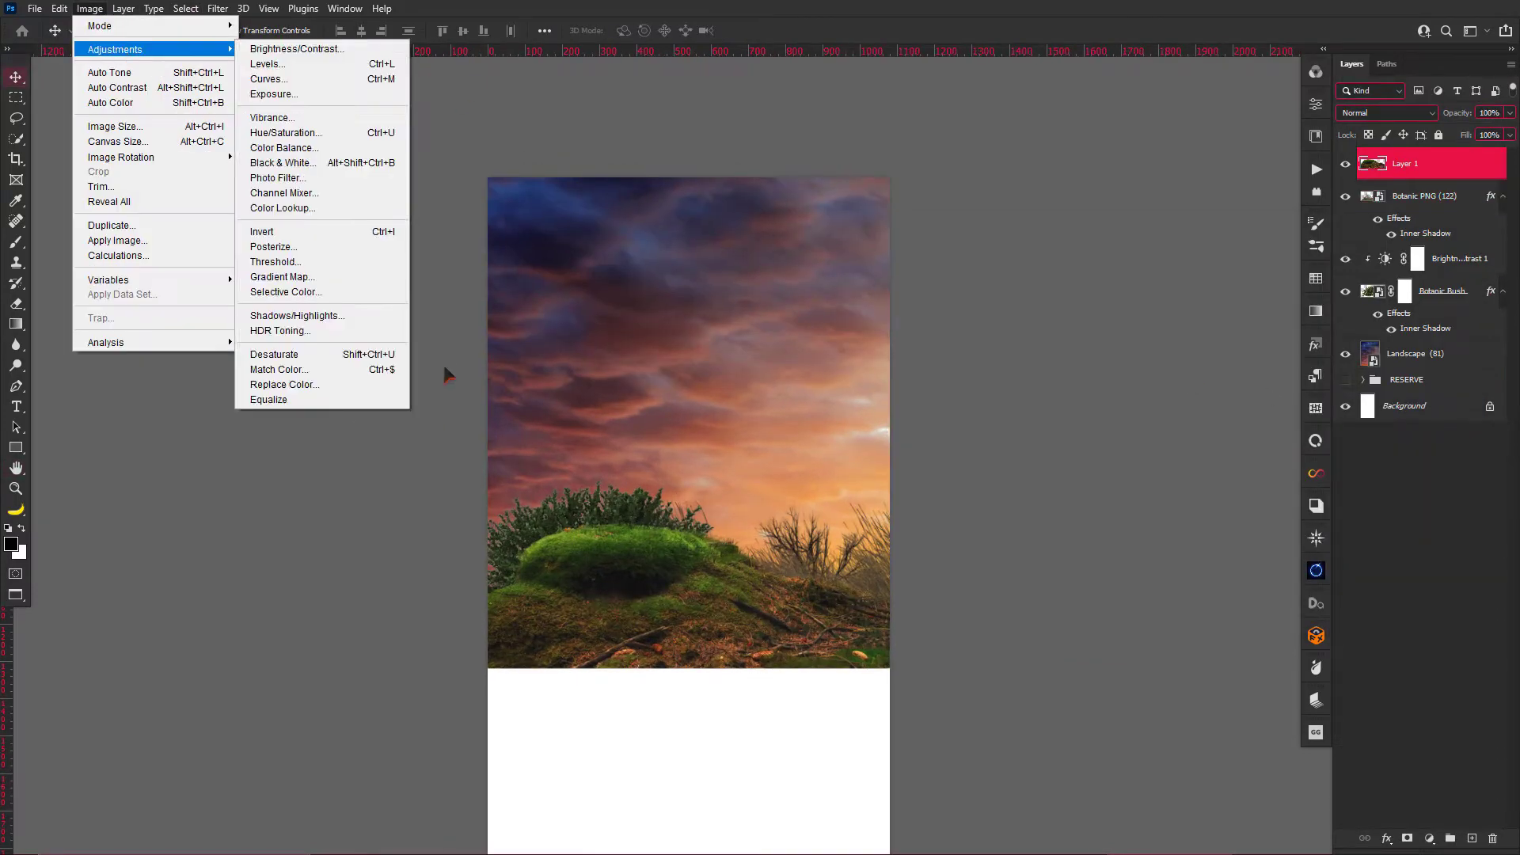
click(333, 366)
click(944, 538)
click(942, 627)
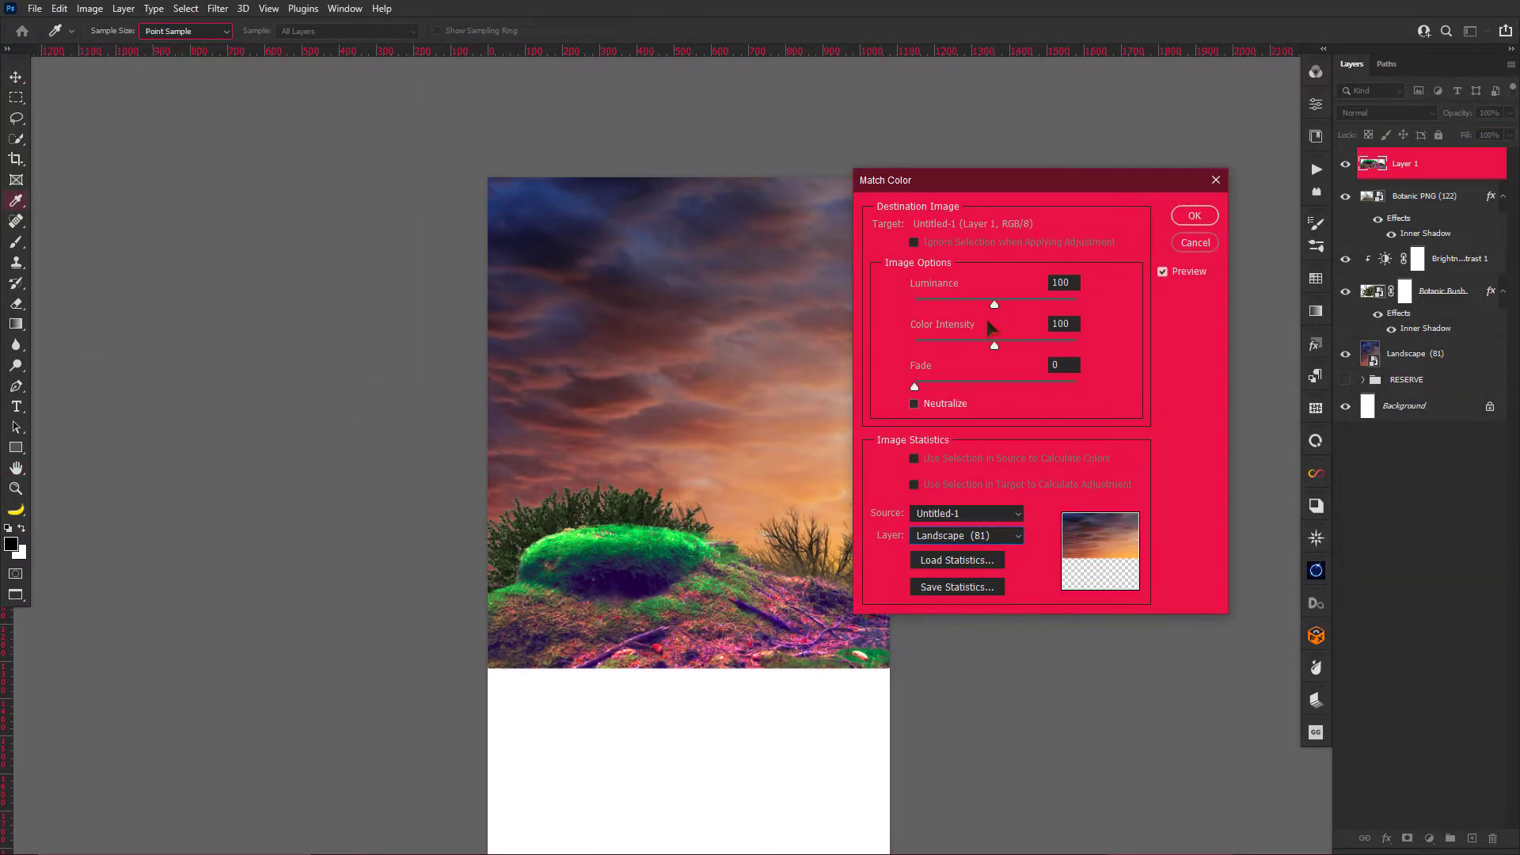
mouse_move(995, 346)
mouse_down()
mouse_move(937, 345)
mouse_move(1007, 387)
mouse_up()
mouse_move(937, 345)
mouse_down()
mouse_move(952, 345)
mouse_move(952, 304)
mouse_move(973, 315)
mouse_up()
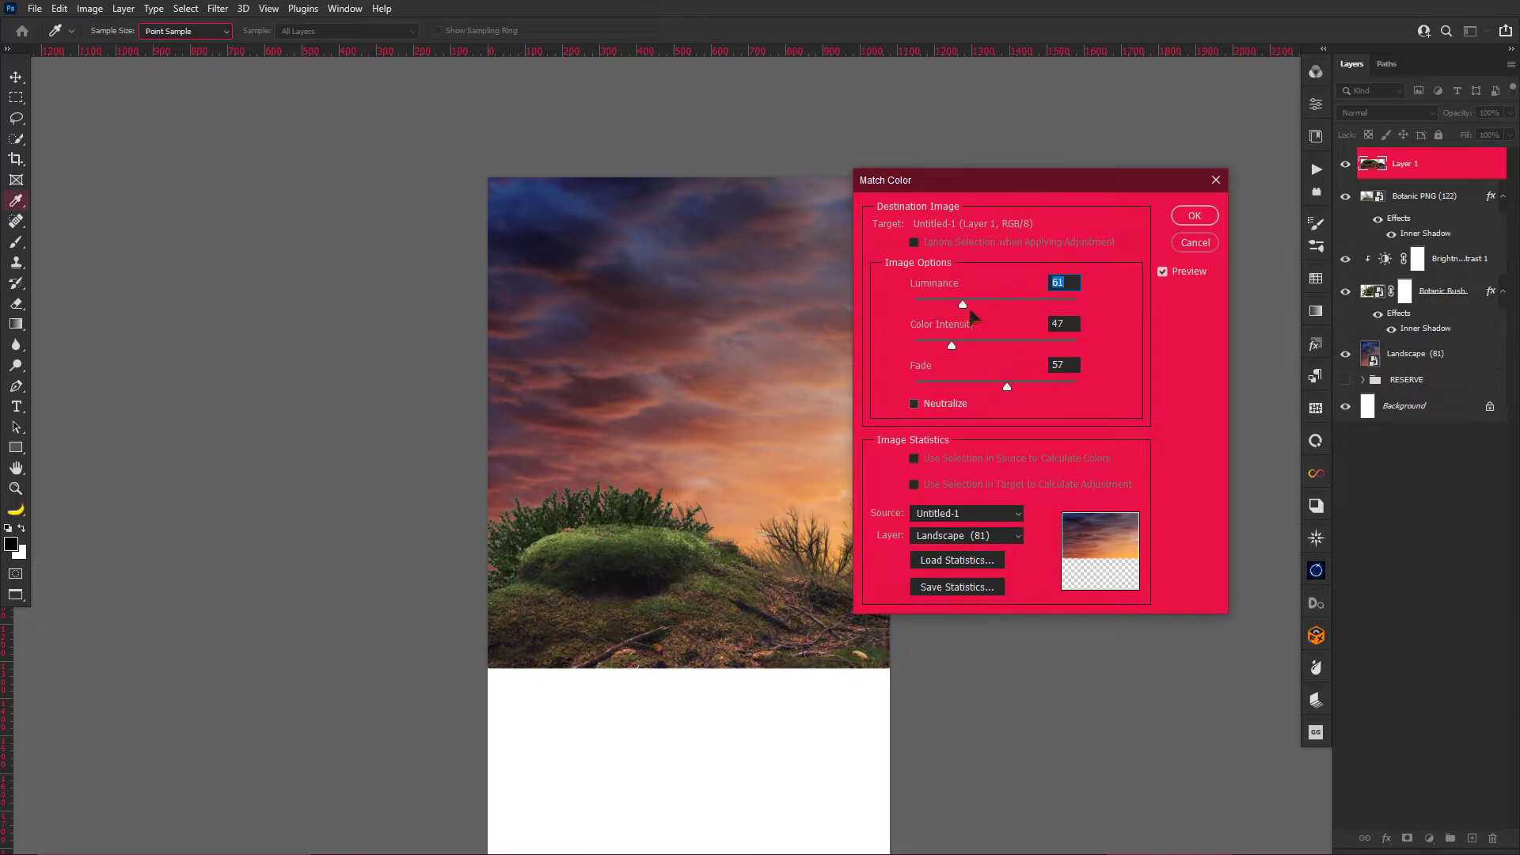
click(1195, 216)
Rename Layer 1 to Ground and group the three plant layers as Botanic.
click(1432, 196)
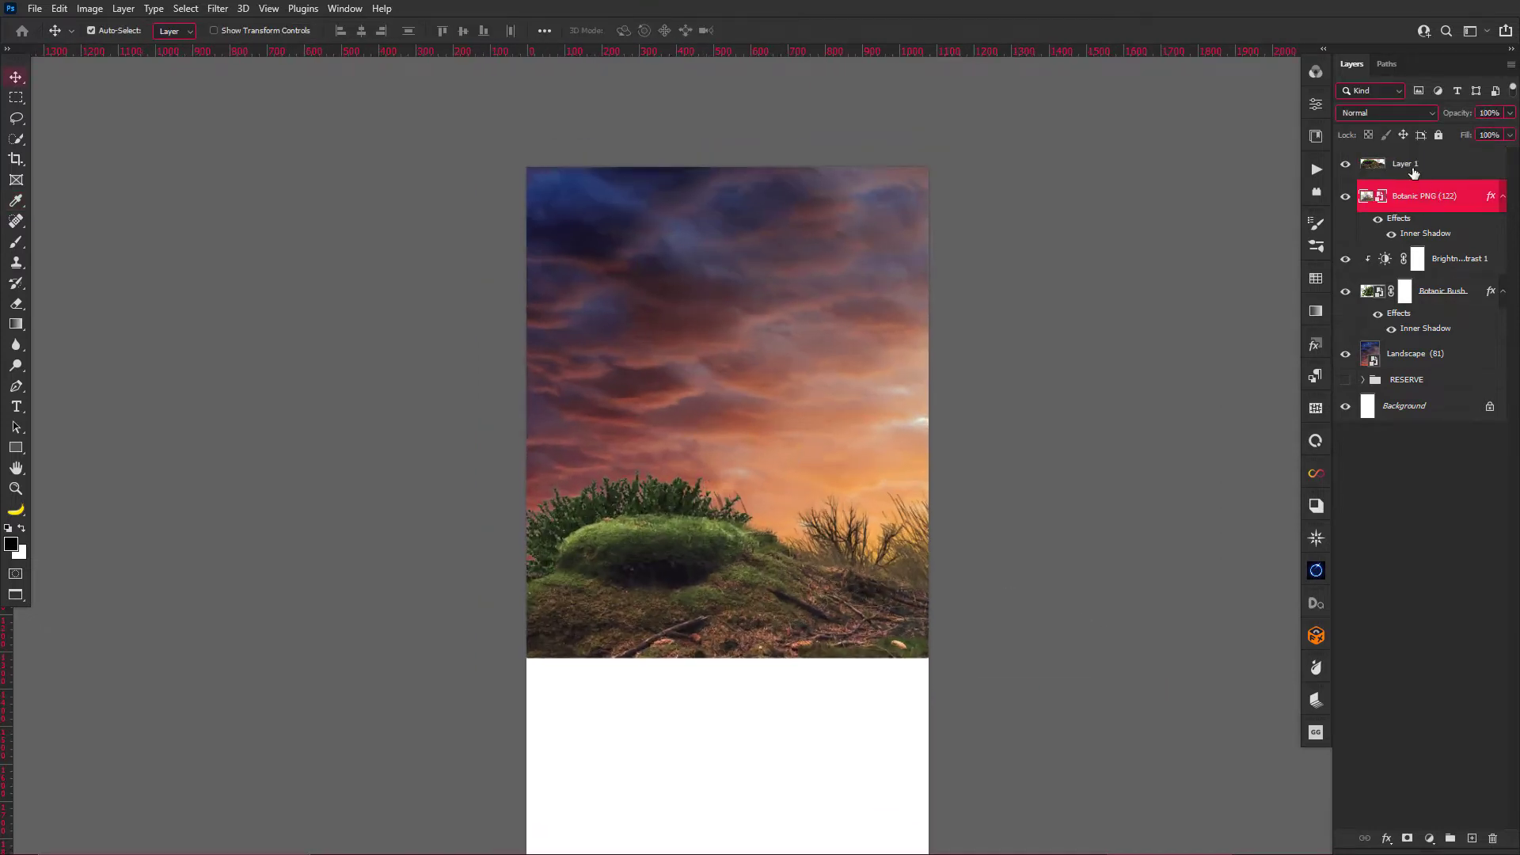
double_click(1414, 168)
text(Ground)
click(1426, 196)
shift+click(1443, 290)
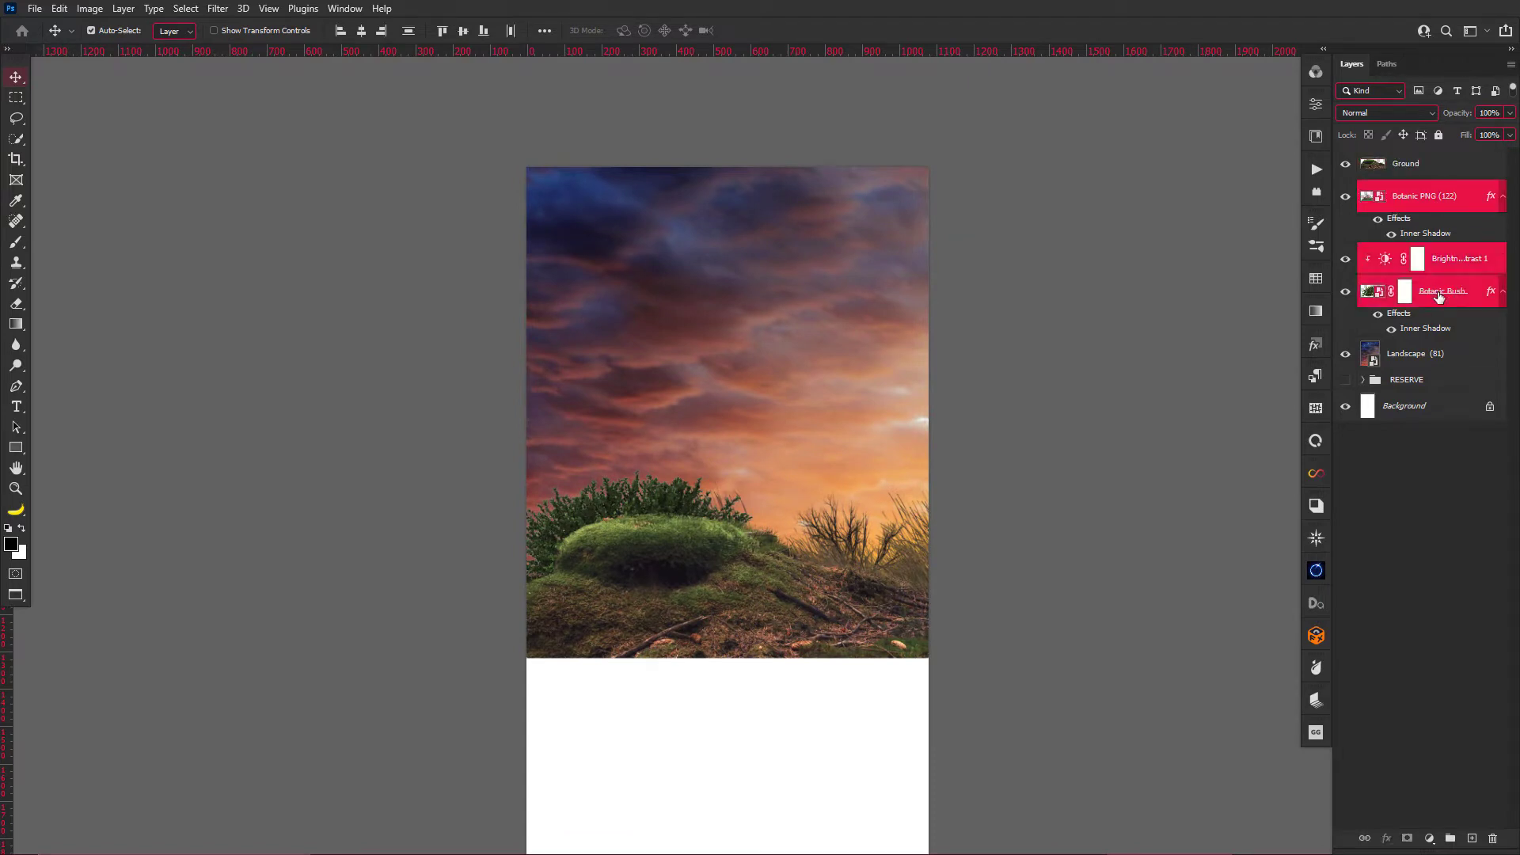
key(ctrl+g)
double_click(1405, 190)
text(ic)
Colour-label the Botanic group green and the Ground layer orange.
right_click(1403, 191)
click(1382, 788)
click(1405, 163)
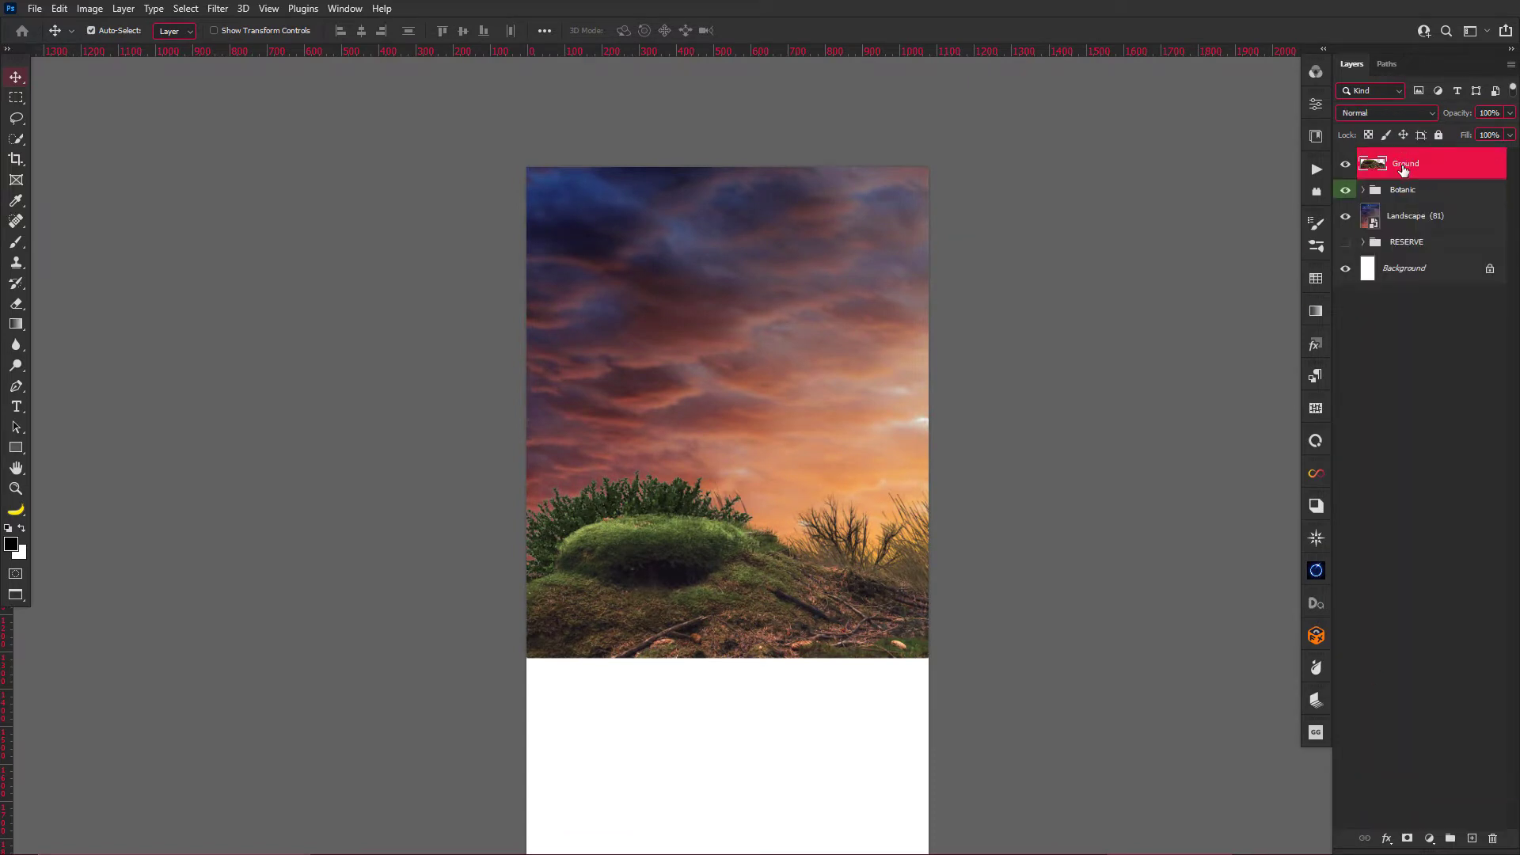
right_click(1406, 163)
click(1381, 729)
scroll(722, 592, down, 1)
click(1362, 190)
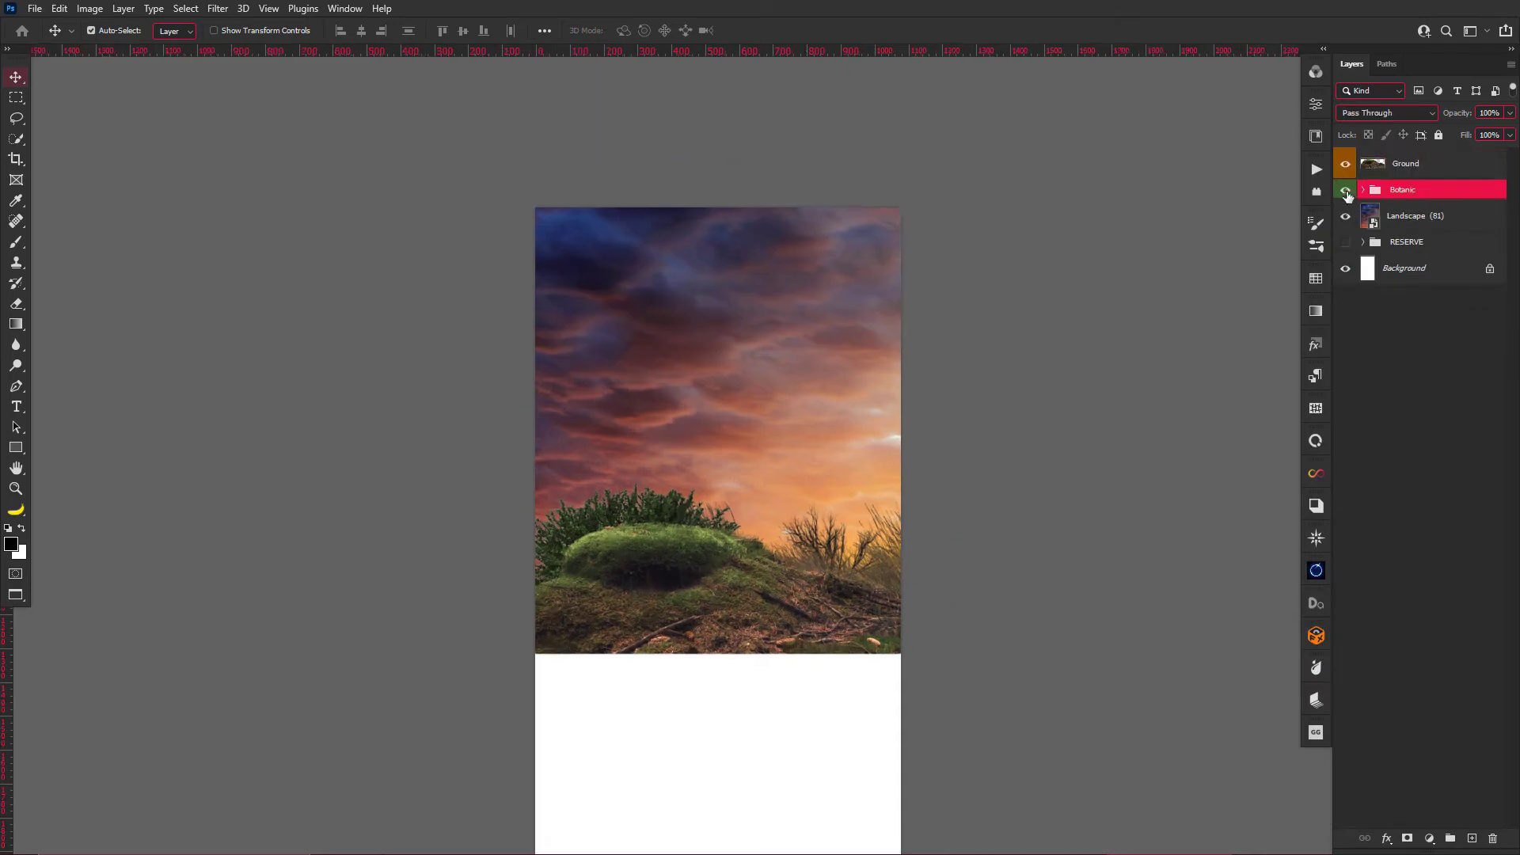
Duplicate Botanic PNG (122) to the top as a smart object turned fully black (Lightness -100).
click(1365, 192)
key(ctrl+j)
drag(1425, 216, 1426, 158)
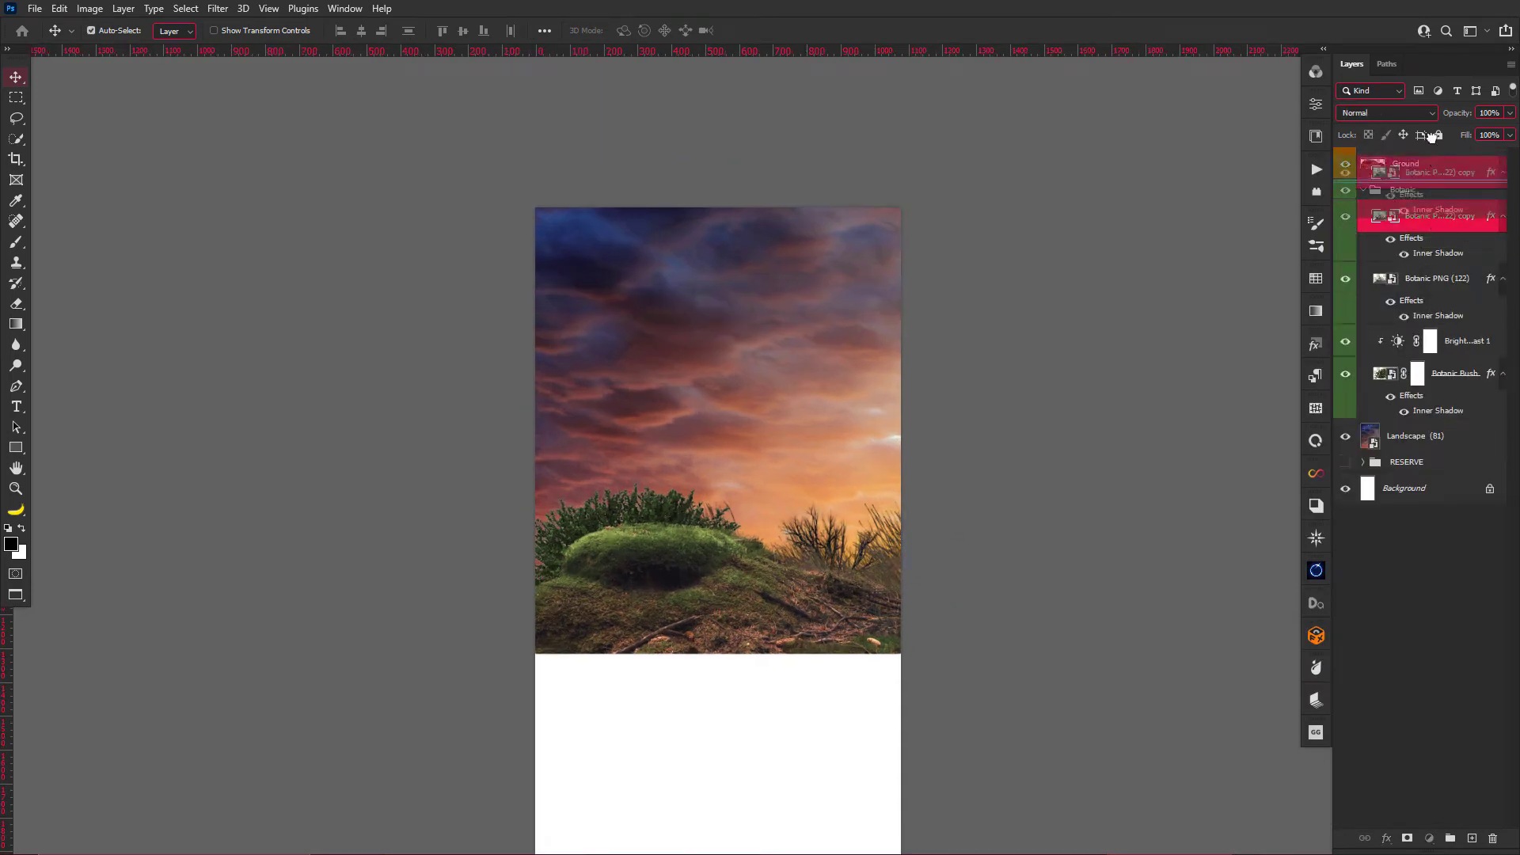
right_click(1426, 163)
key(Escape)
key(ctrl+u)
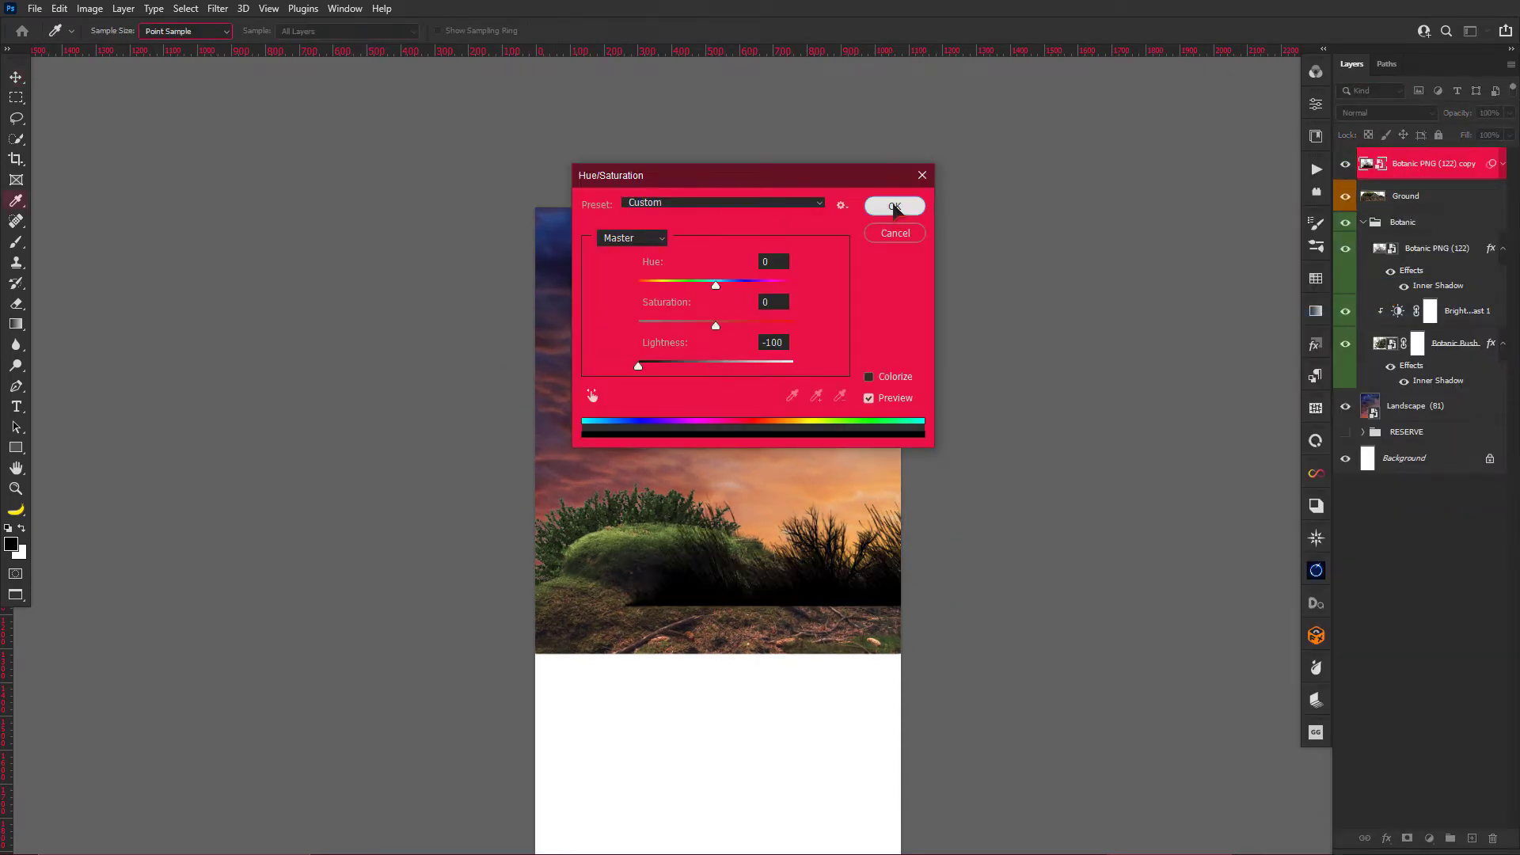
key(Return)
Distort and rotate the black copy into a shadow slanting down the slope.
key(ctrl+t)
click(773, 334)
mouse_move(950, 669)
mouse_down()
mouse_move(828, 605)
mouse_move(861, 567)
mouse_up()
mouse_move(974, 602)
mouse_down()
mouse_move(973, 564)
mouse_move(895, 600)
mouse_up()
key(Return)
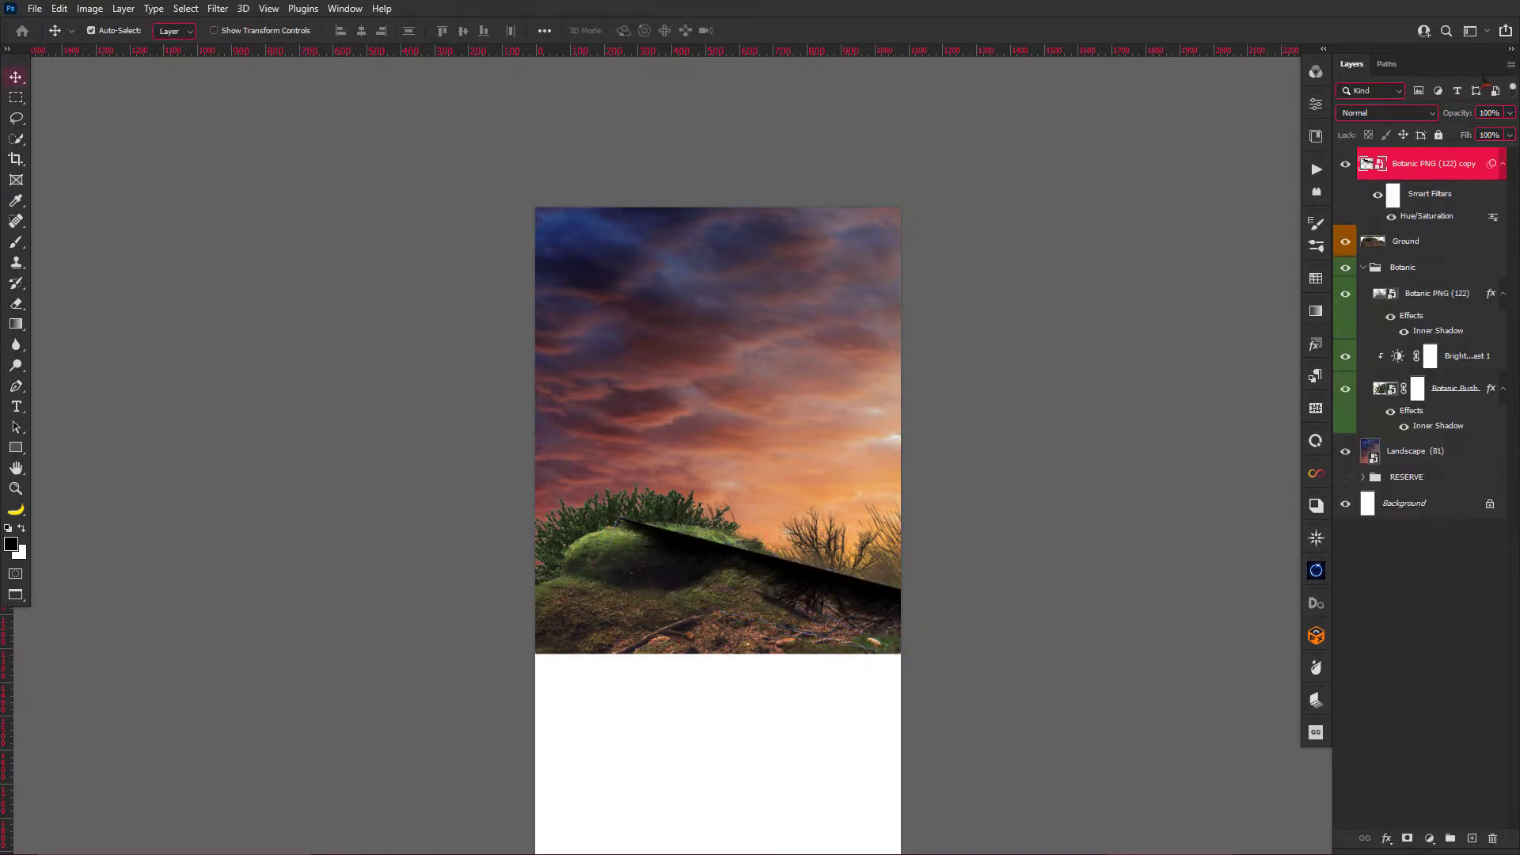
Blur the shadow with Gaussian Blur 0.9, set 70% opacity, and clip it to Ground.
click(217, 8)
click(384, 271)
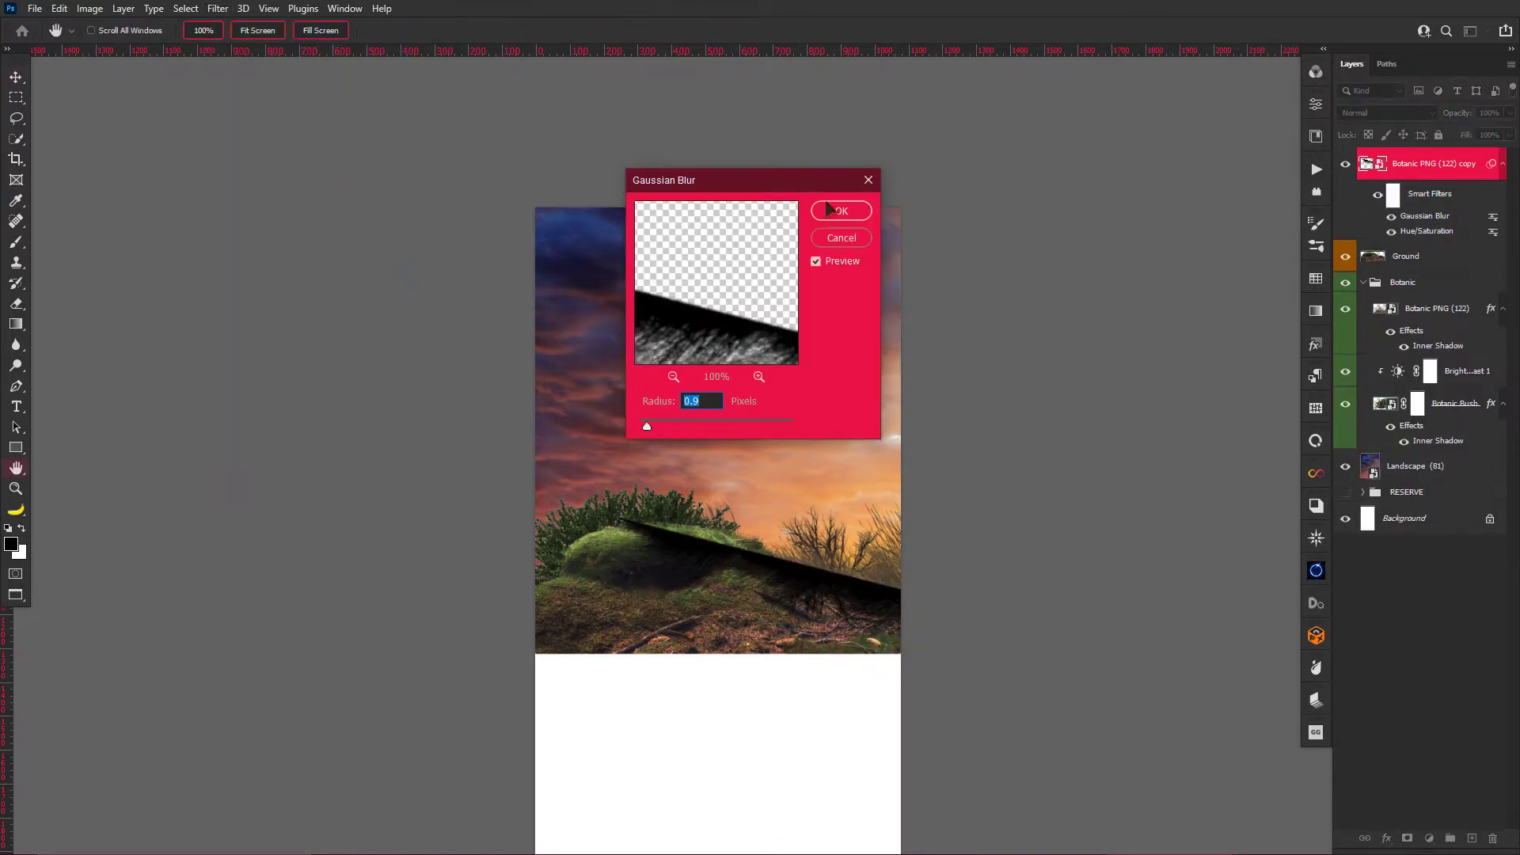
click(876, 218)
drag(1460, 116, 1435, 115)
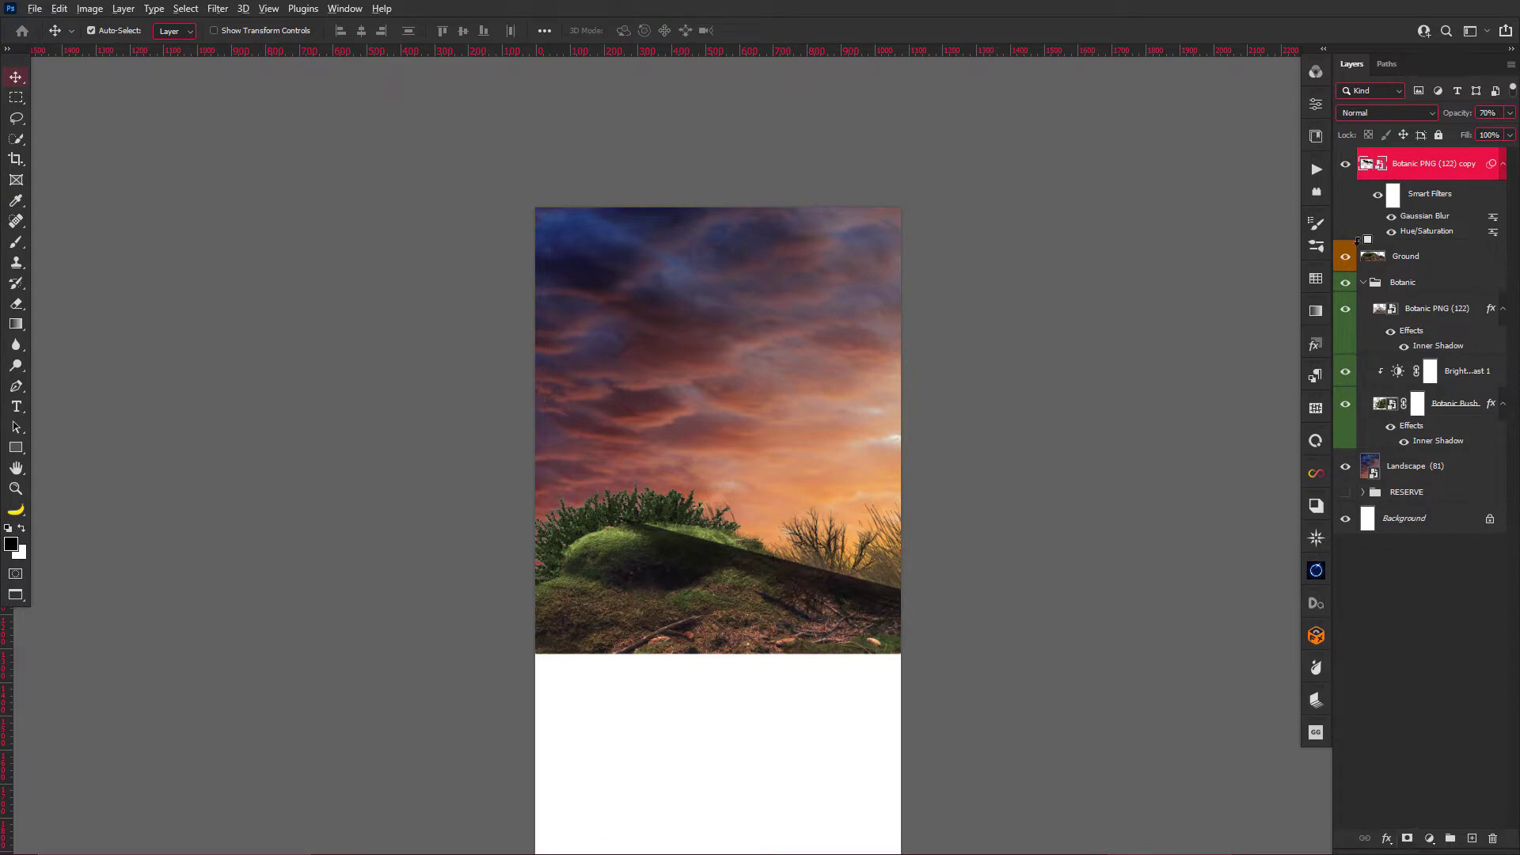
alt+click(1358, 239)
click(1406, 256)
scroll(895, 532, up, 2)
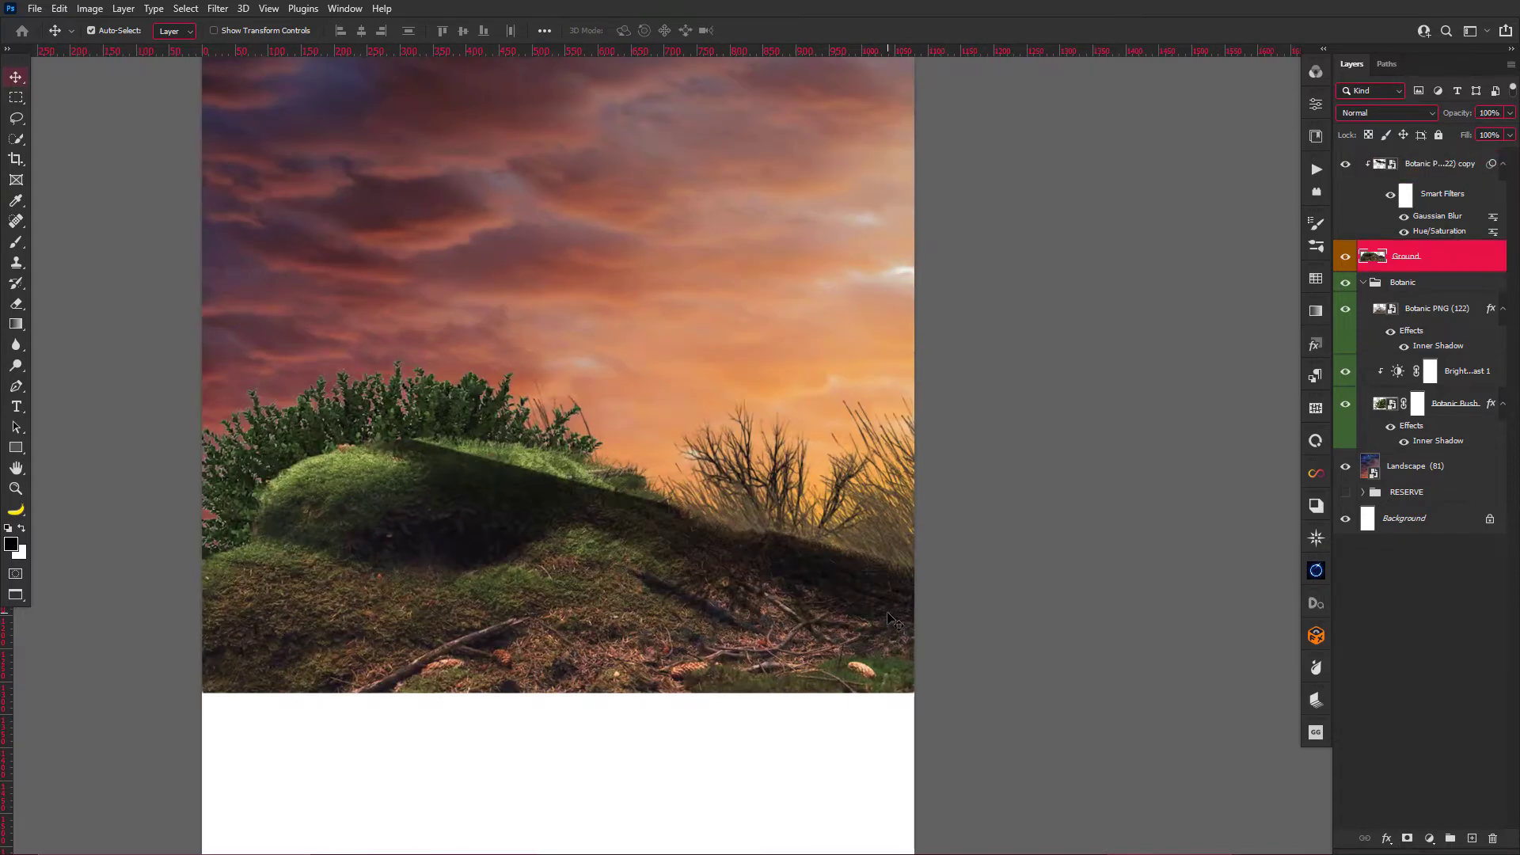
scroll(891, 610, down, 1)
scroll(887, 613, down, 1)
Add a layer mask to the shadow layer and choose a soft round brush.
click(1442, 163)
click(1386, 839)
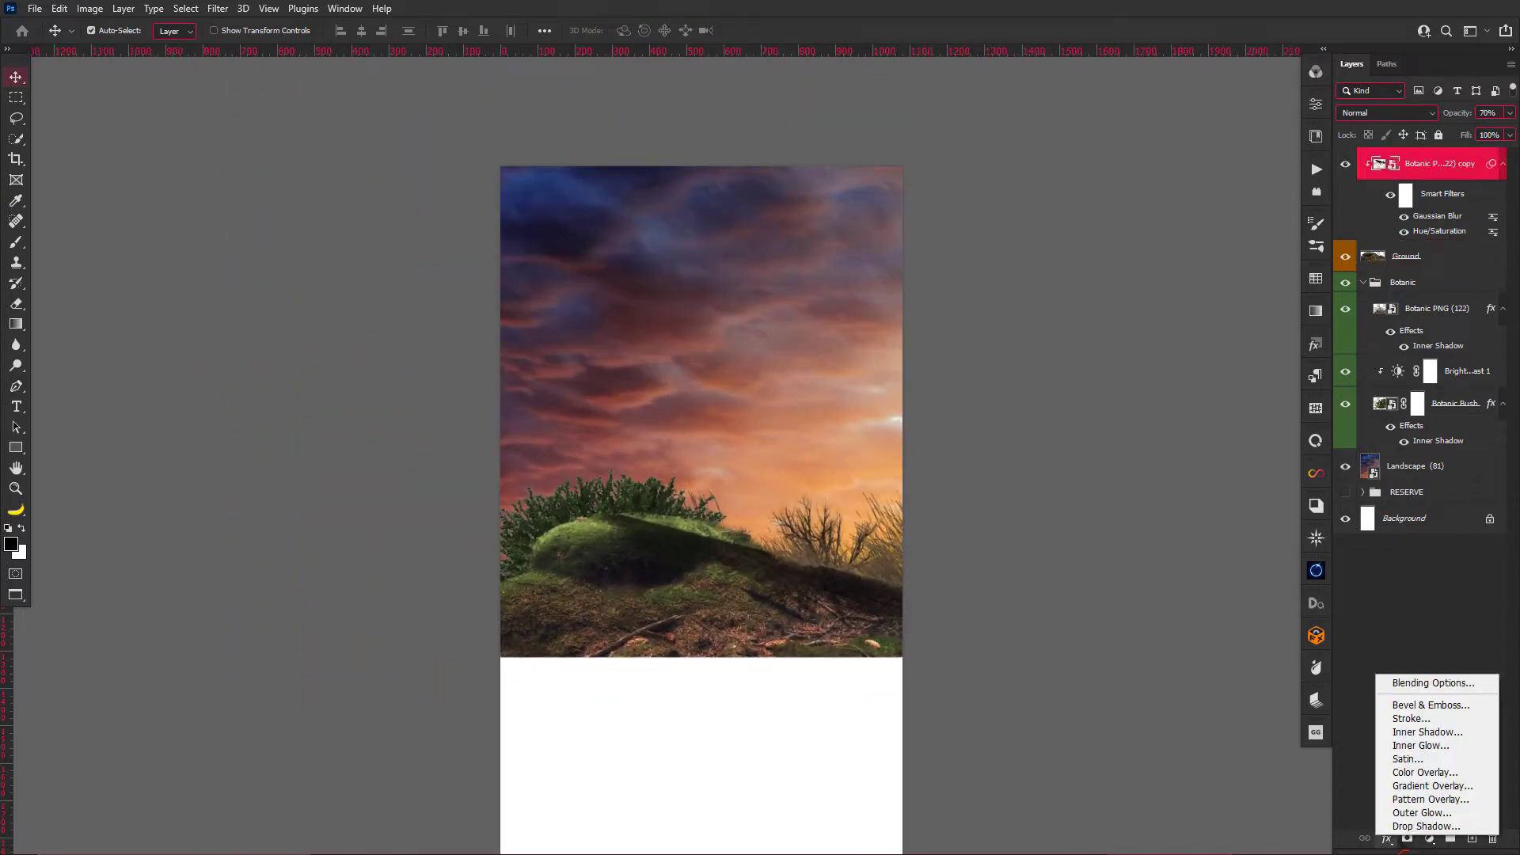
key(b)
right_click(709, 628)
scroll(786, 628, up, 3)
scroll(848, 626, up, 3)
click(849, 614)
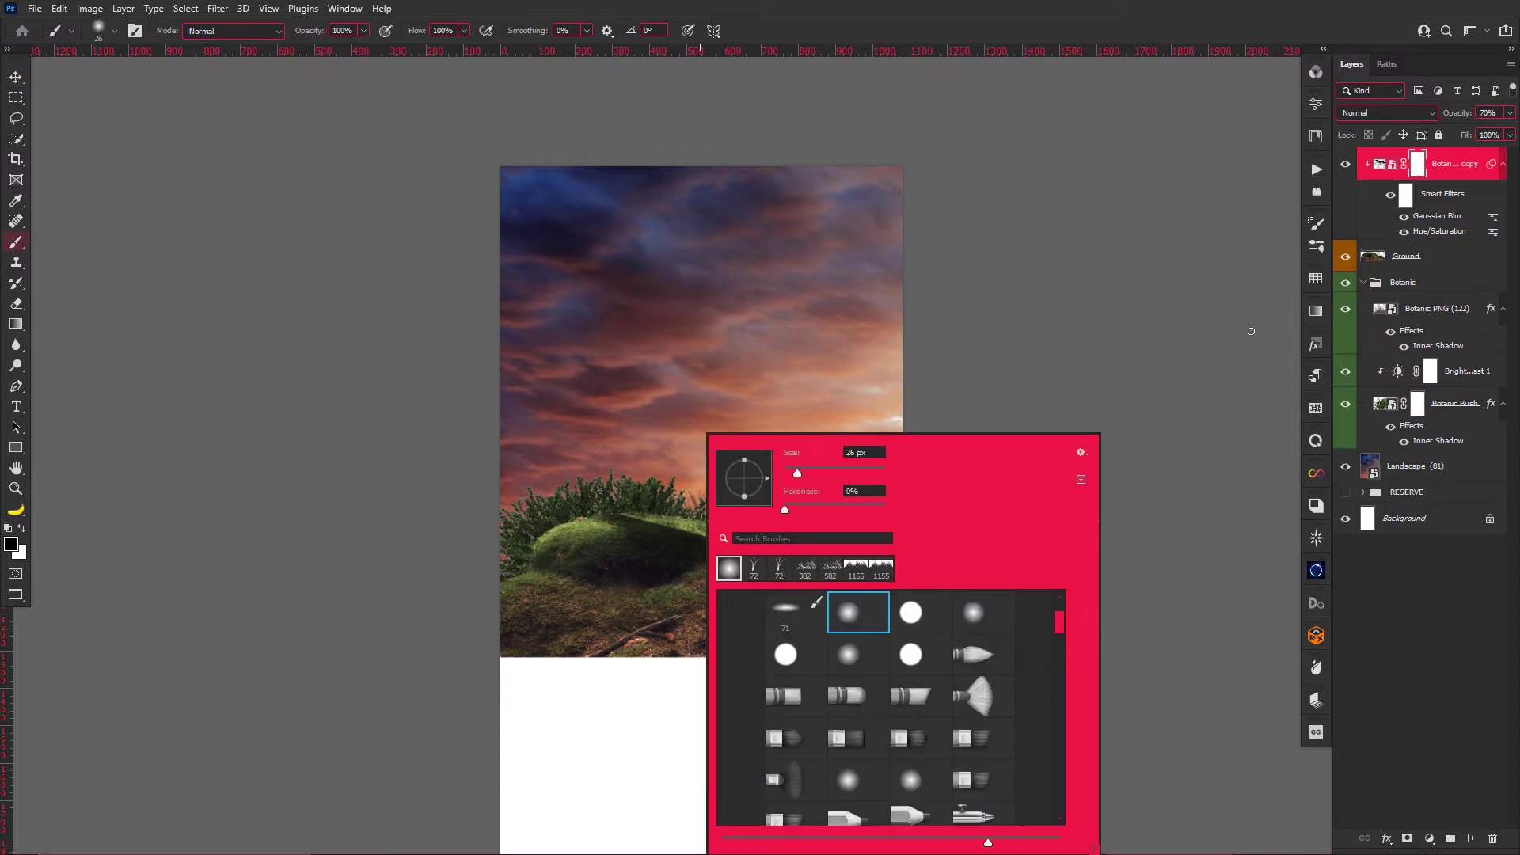
key(Return)
Enlarge the brush and paint the mask to hide the shadow over the right-hand dry grass.
right_click(713, 475)
key(Return)
scroll(789, 583, up, 2)
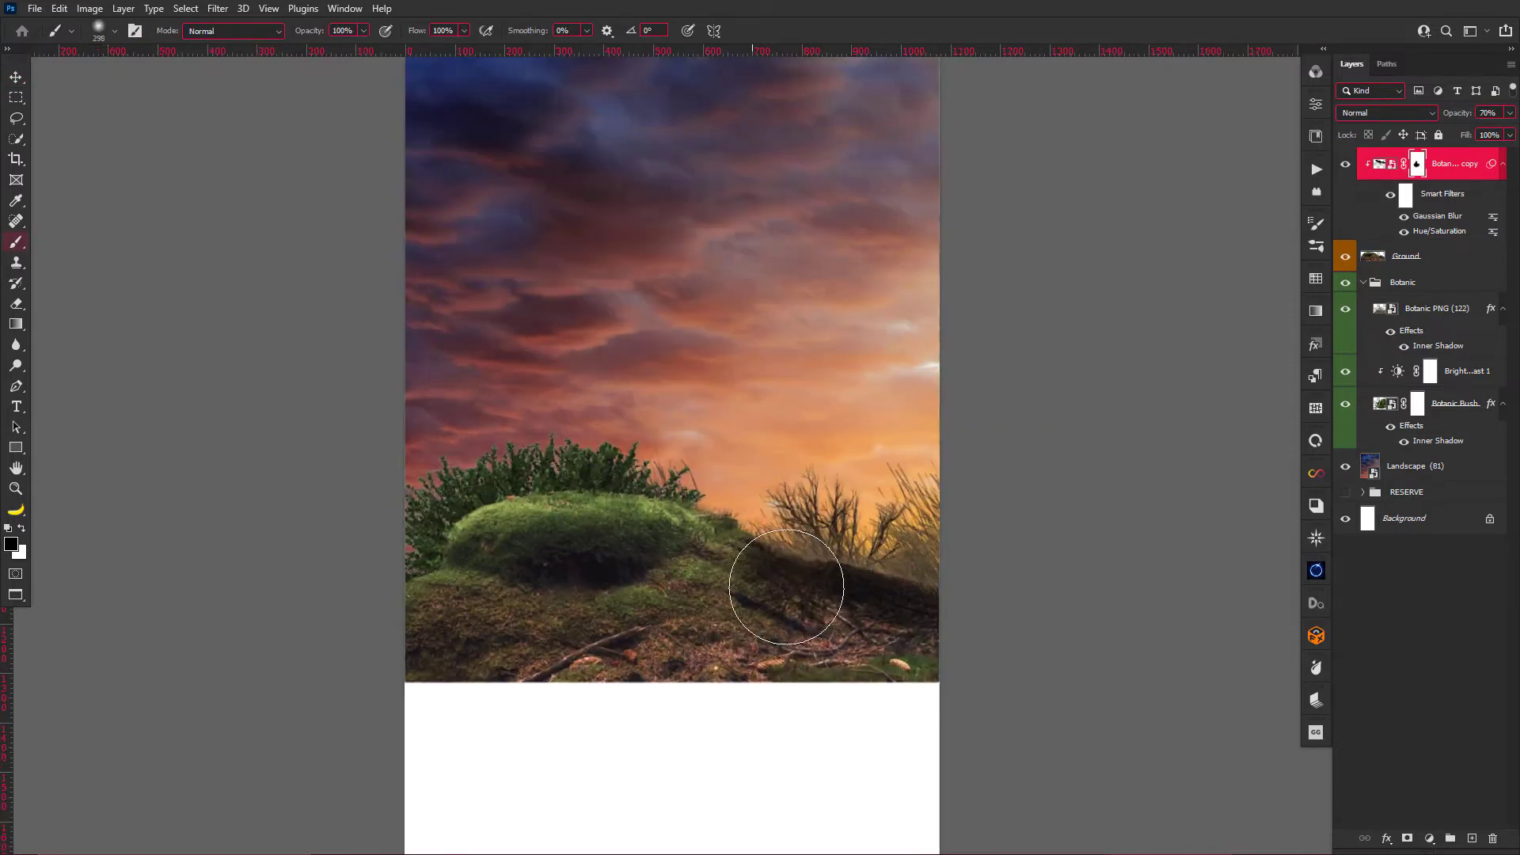
scroll(789, 583, up, 1)
drag(780, 441, 950, 538)
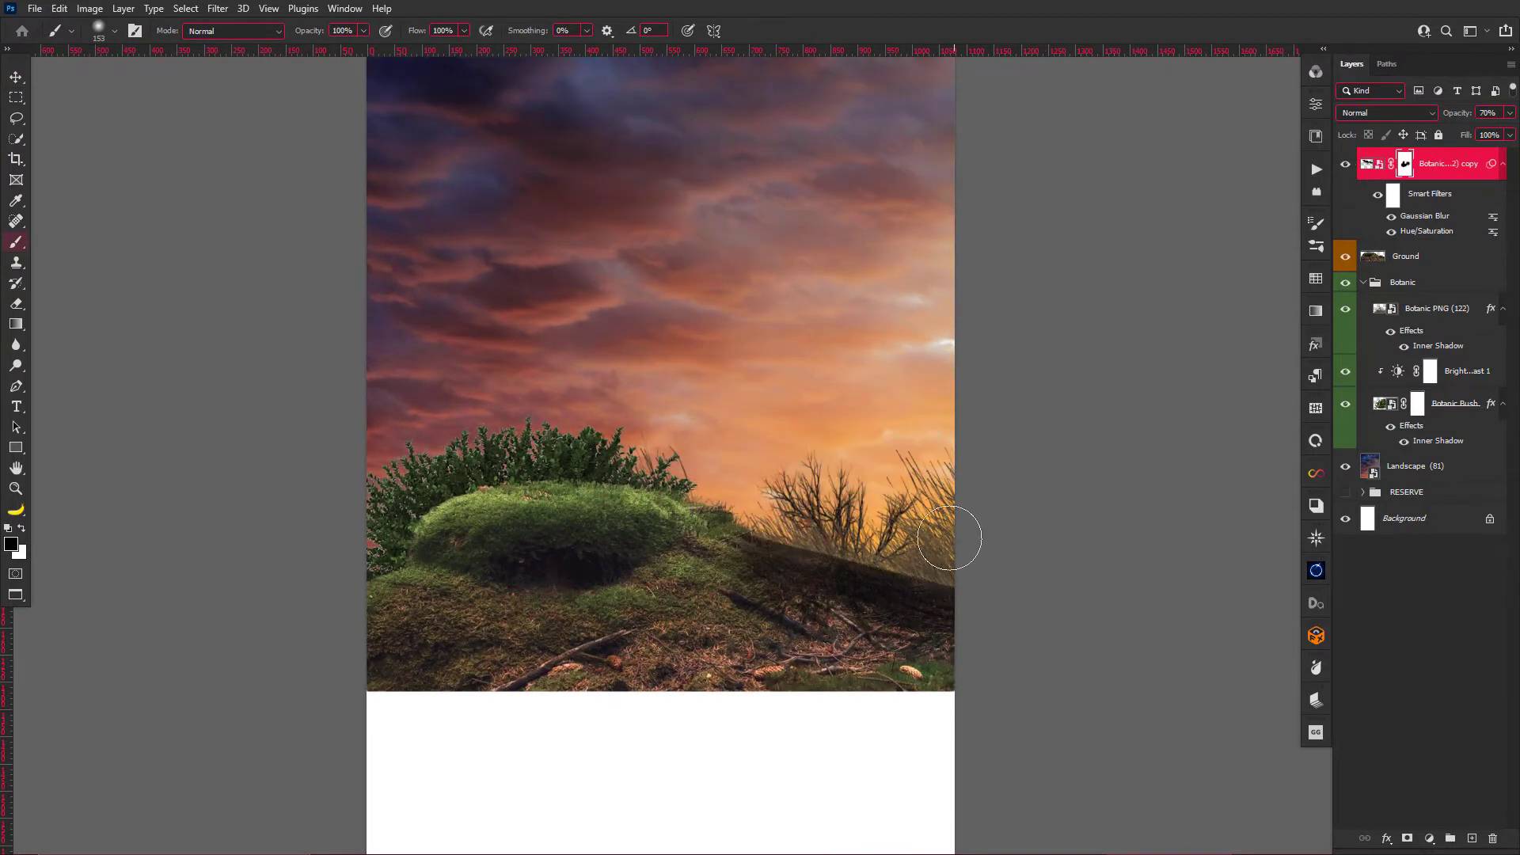
Add an Exposure adjustment of about -3.17 to the Botanic PNG (122) bushes.
click(1418, 256)
click(1437, 308)
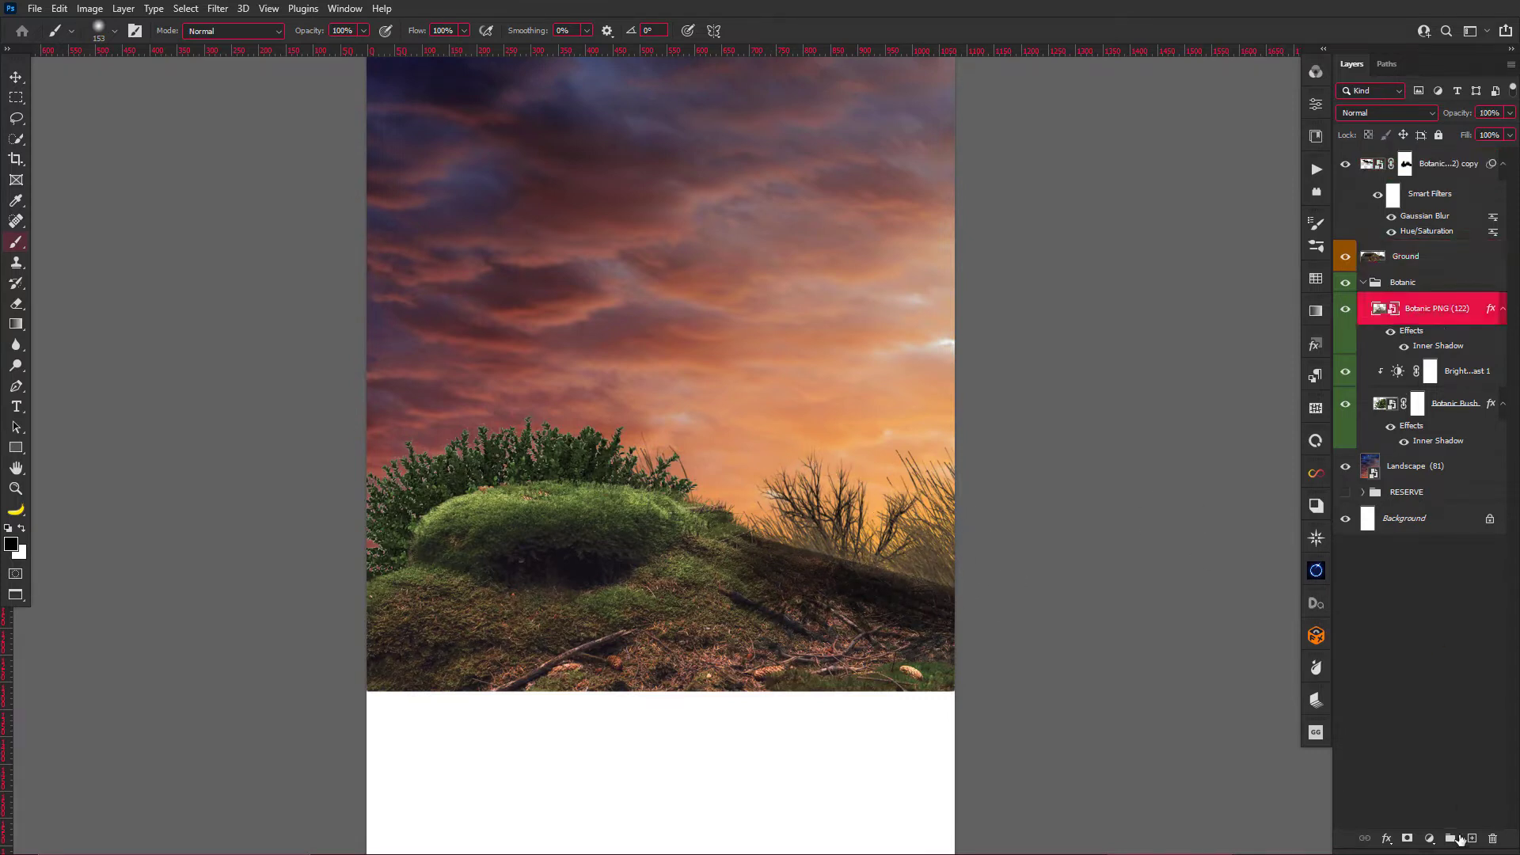
click(1429, 838)
click(1425, 643)
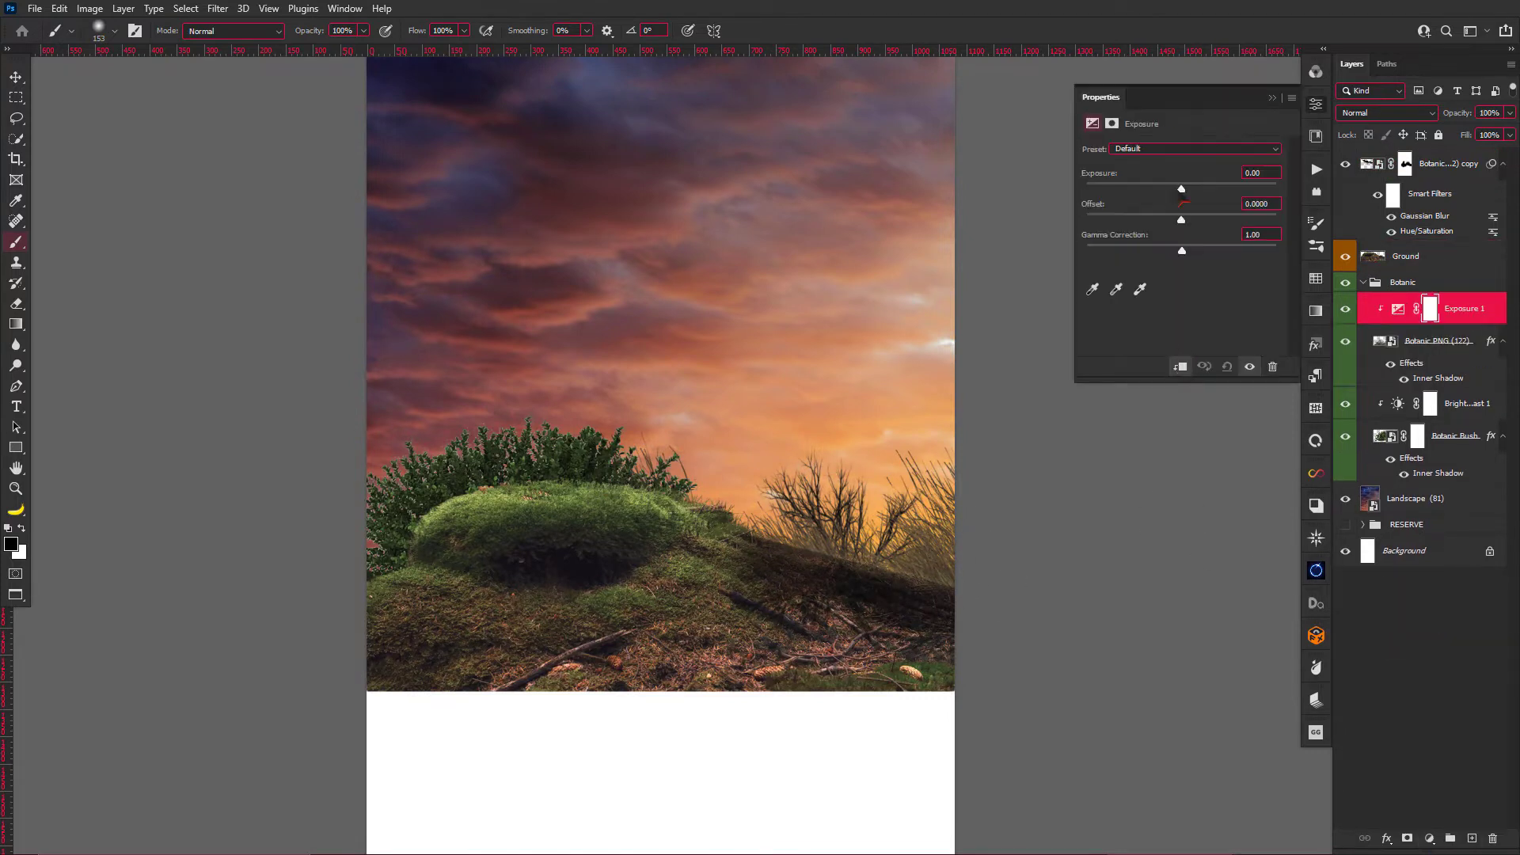
drag(1181, 190, 1138, 191)
click(1399, 337)
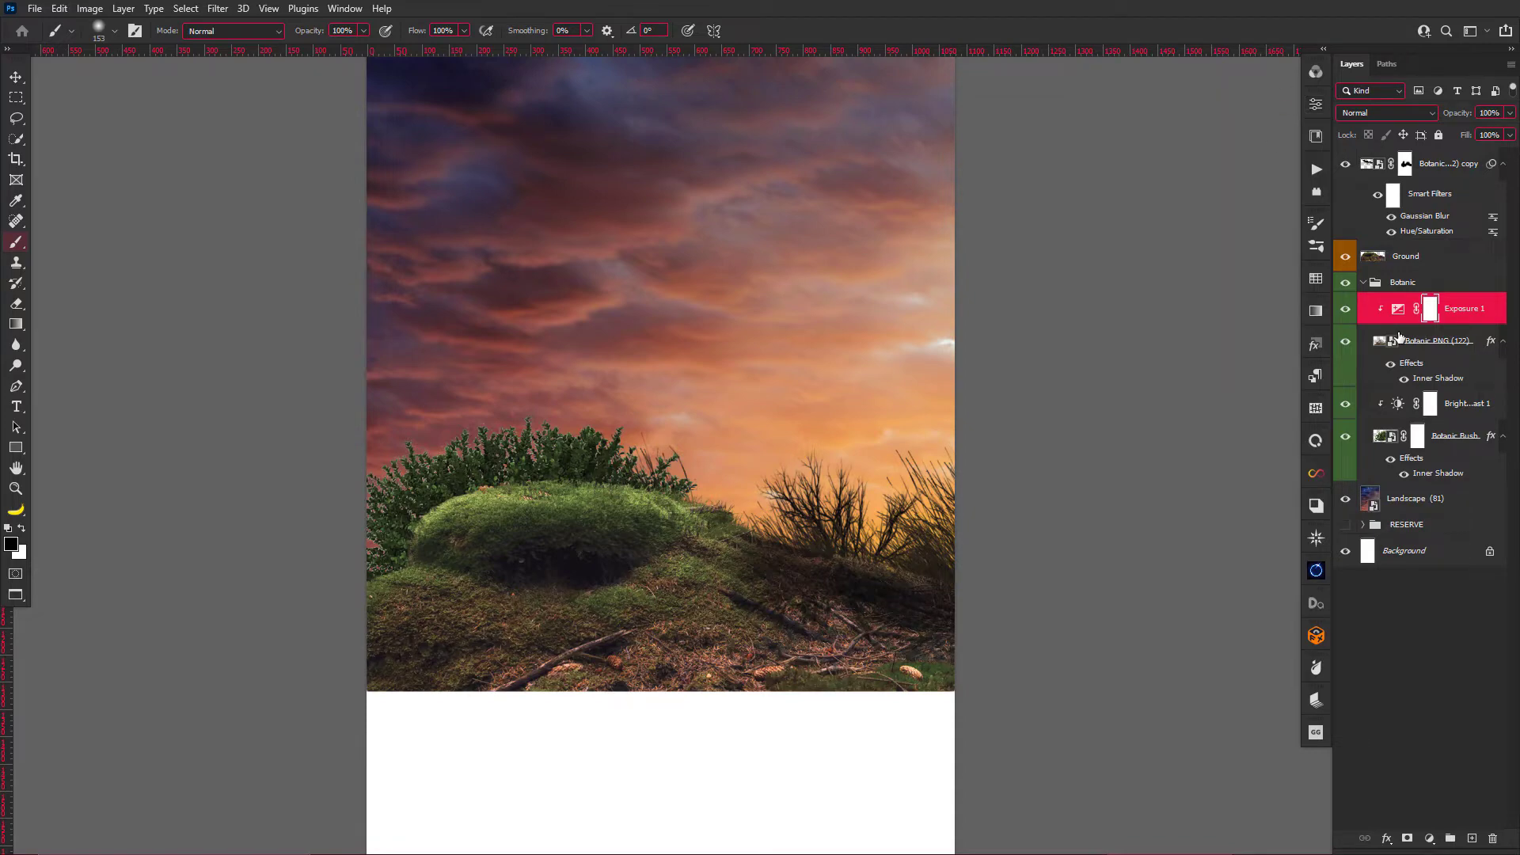
scroll(967, 507, down, 2)
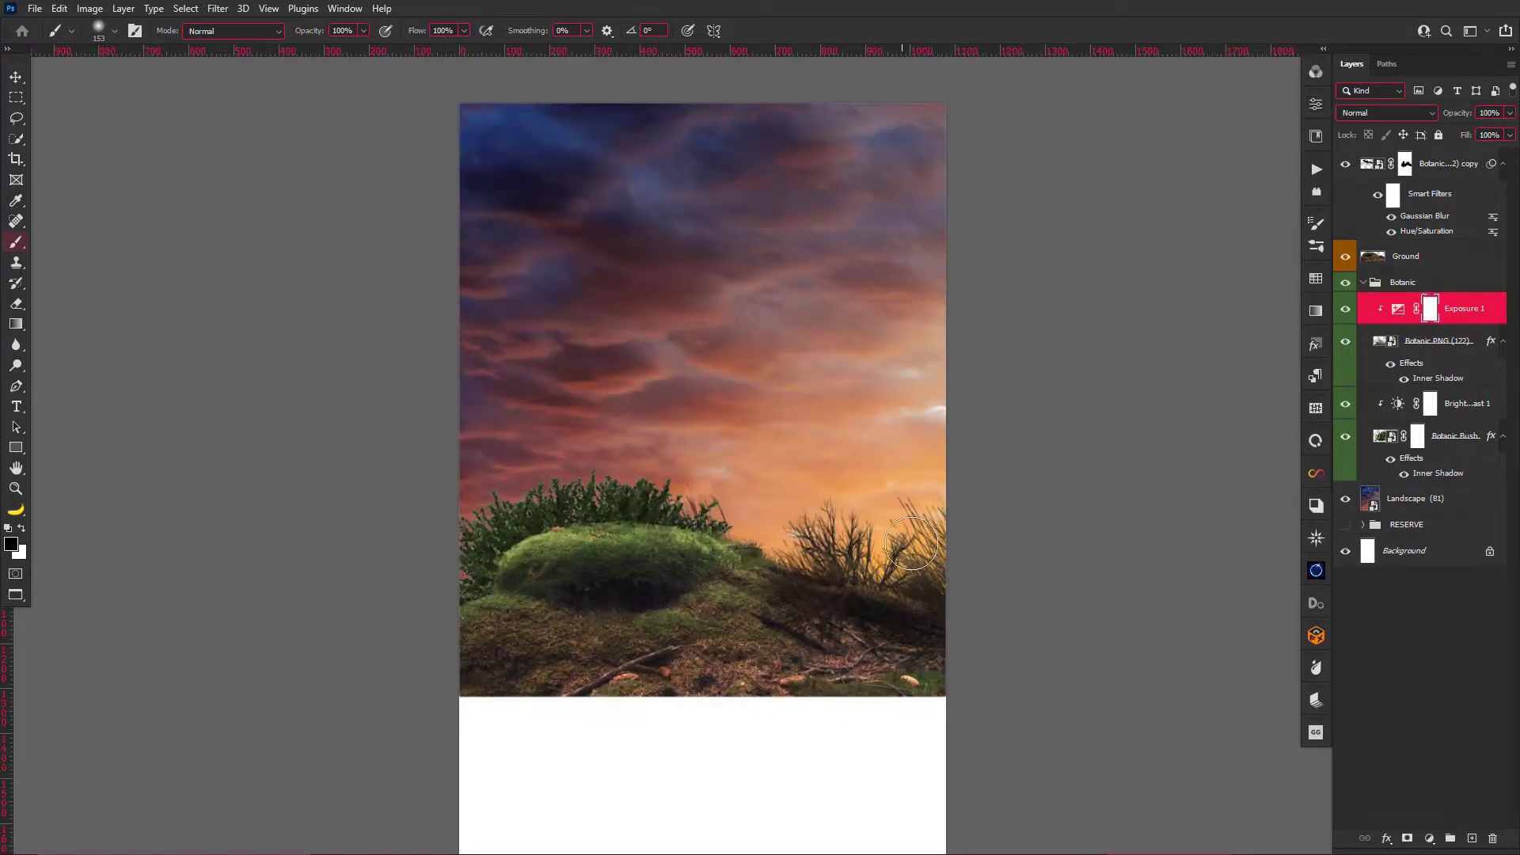
key(alt+period)
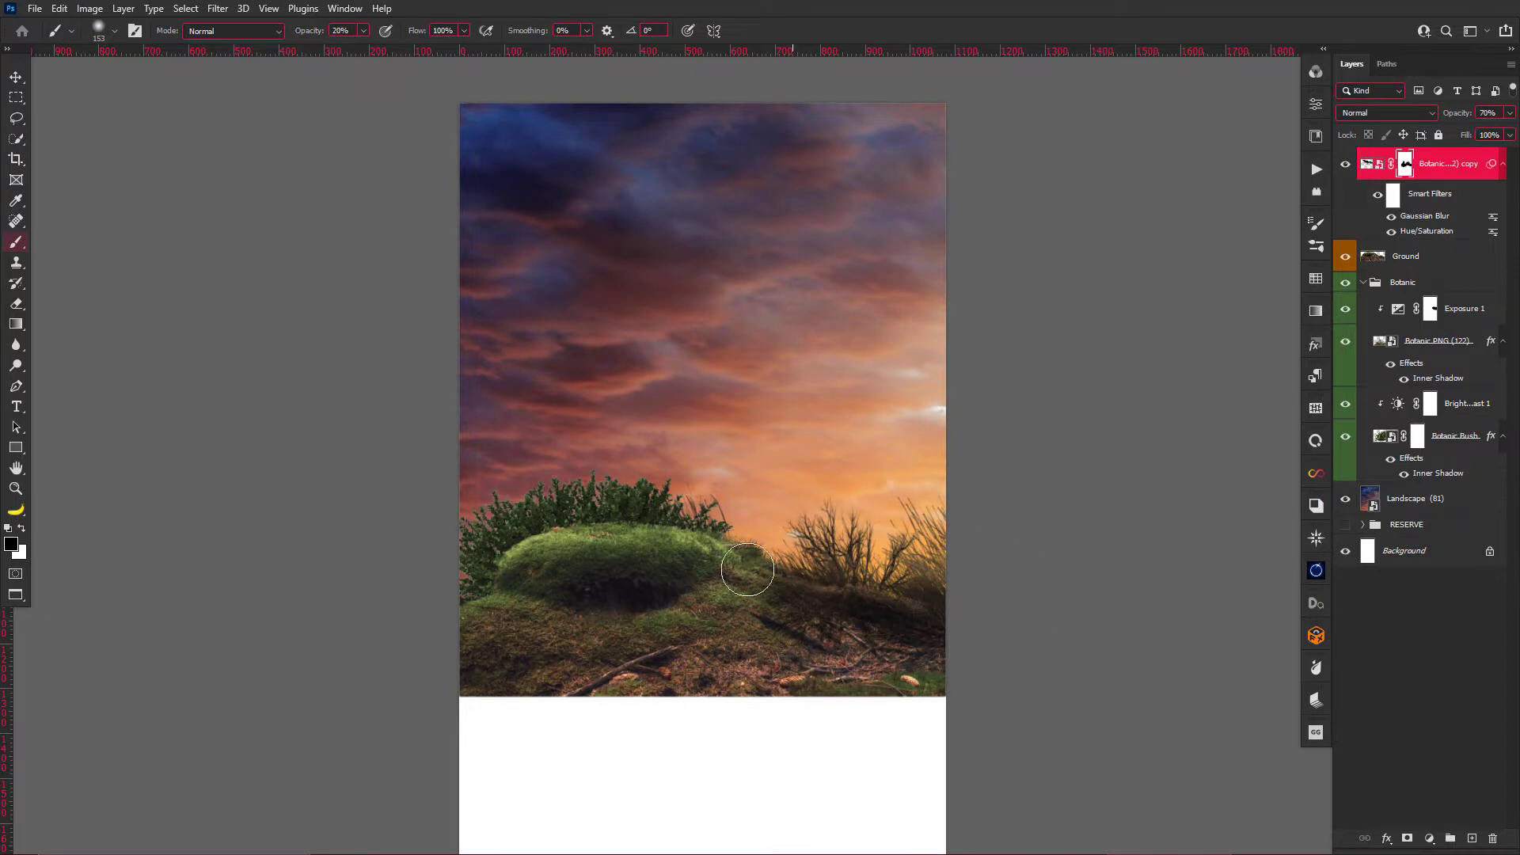
Clip a Brightness/Contrast (-40 brightness, -22 contrast) to Ground and paint its mask at full opacity.
key(v)
key(alt+bracketleft)
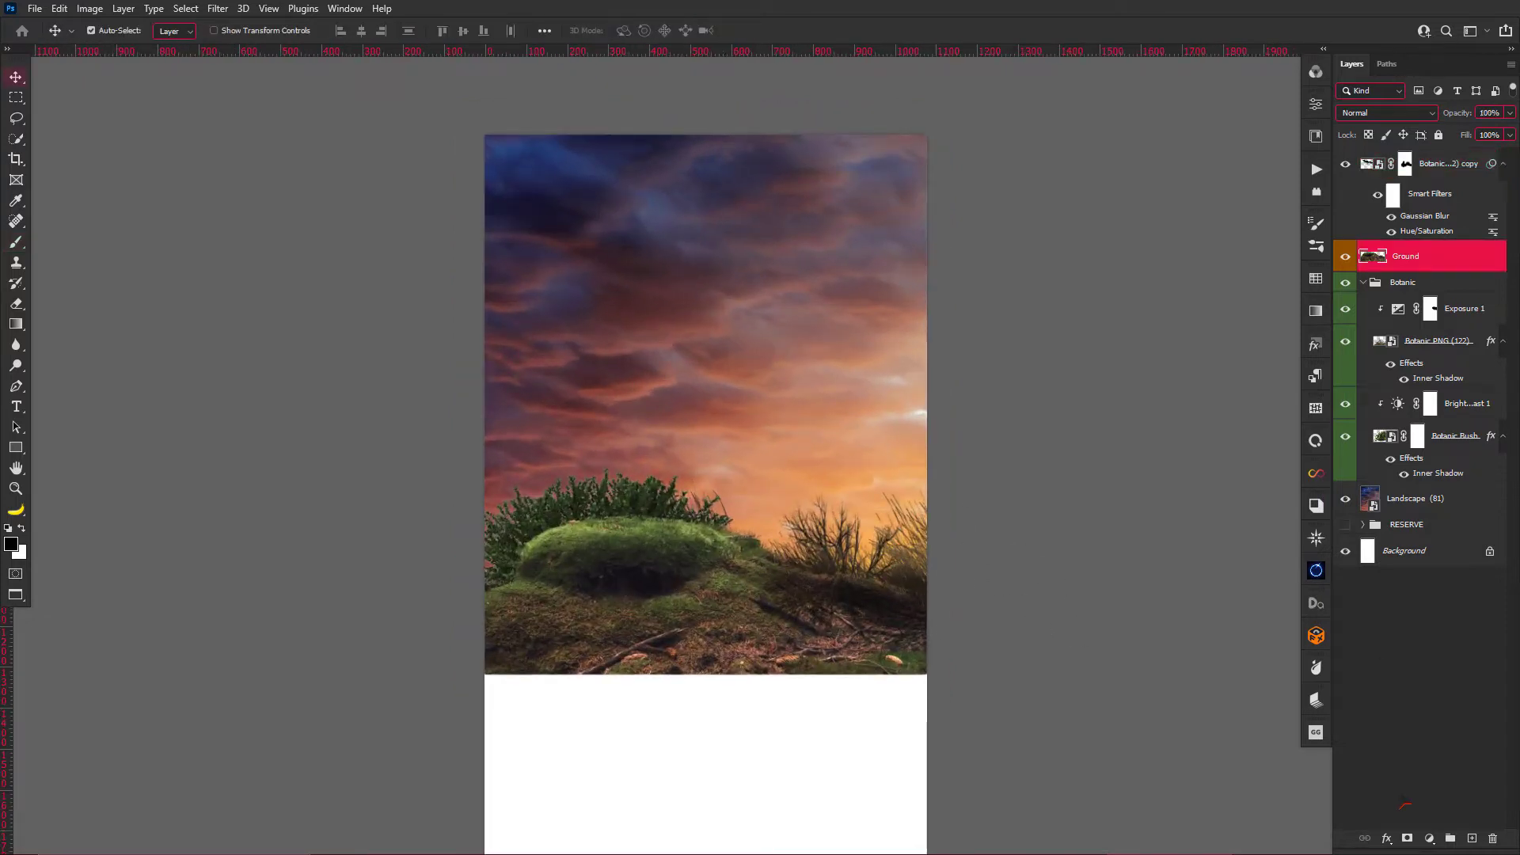
click(1430, 838)
click(1457, 614)
click(1180, 367)
drag(1181, 194, 1156, 193)
drag(1182, 224, 1161, 224)
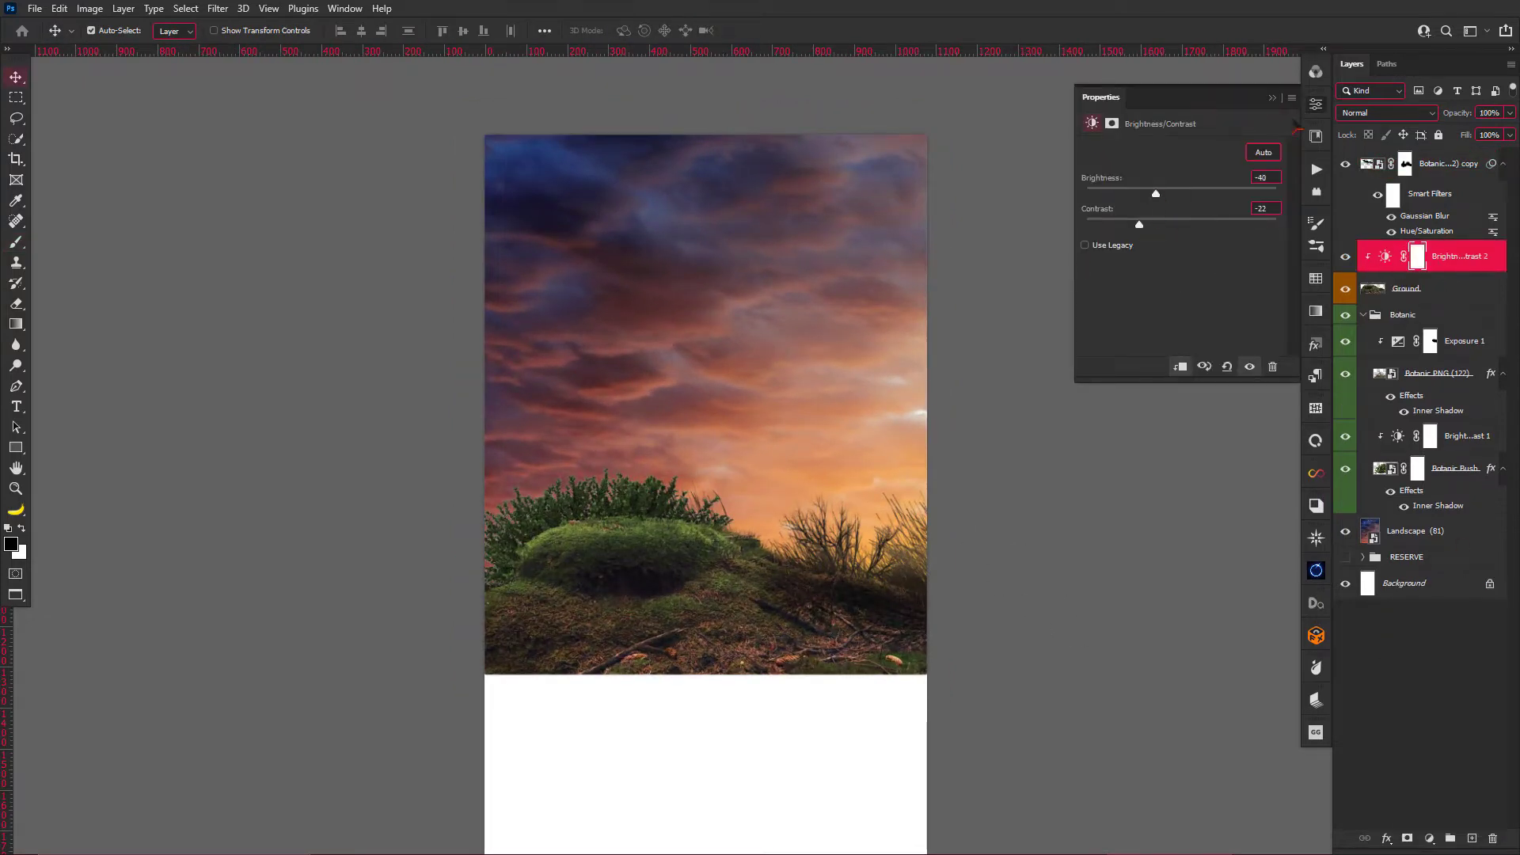
click(1316, 103)
key(b)
key(0)
drag(662, 507, 738, 530)
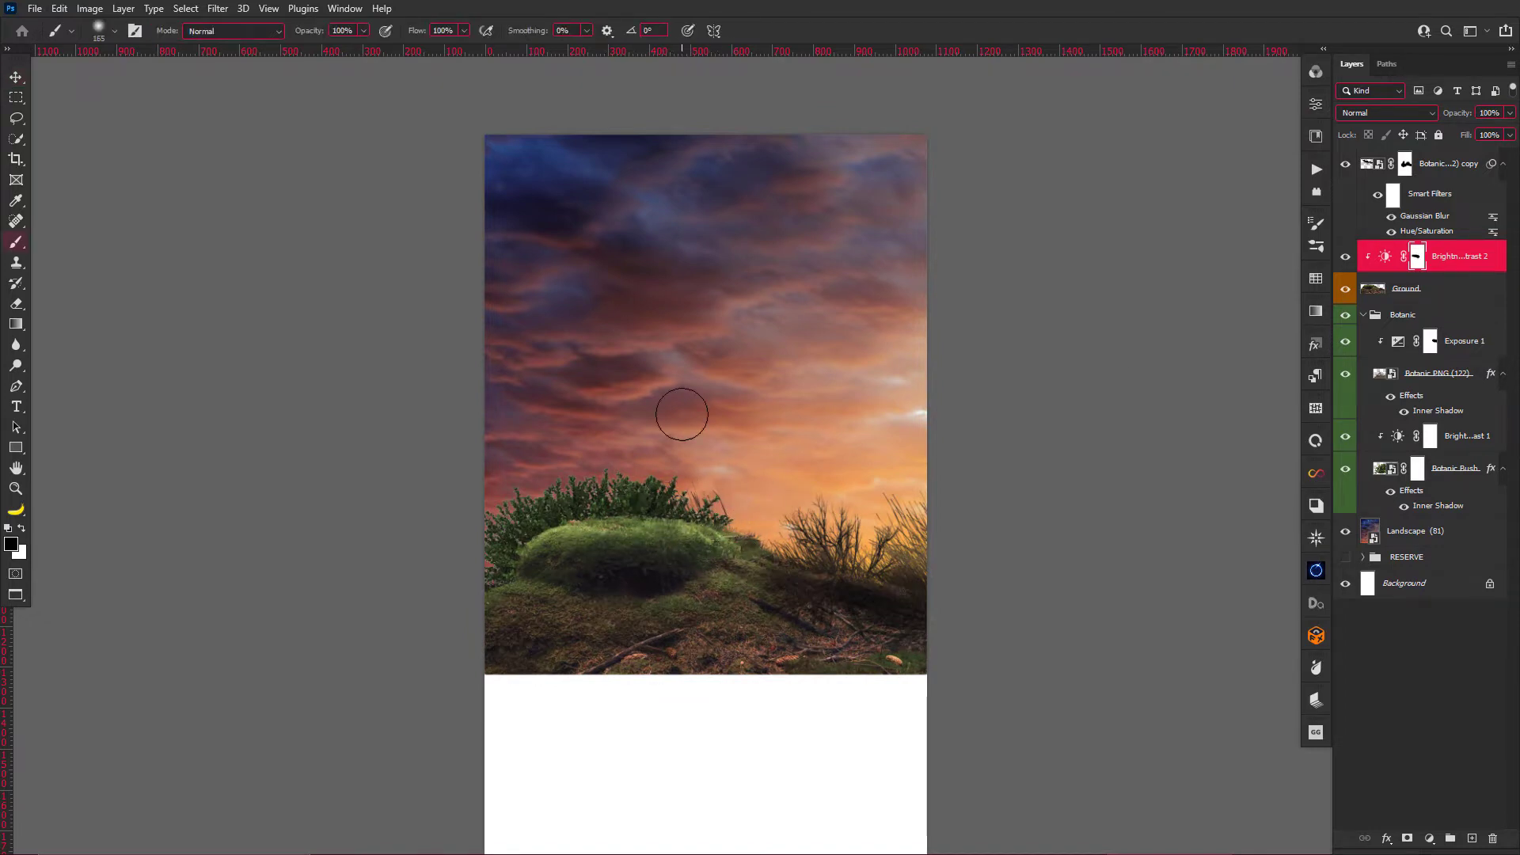
Add an Exposure adjustment above Brightness/Contrast 1 for the lower bush and paint its mask.
key(v)
scroll(616, 527, down, 1)
click(1422, 168)
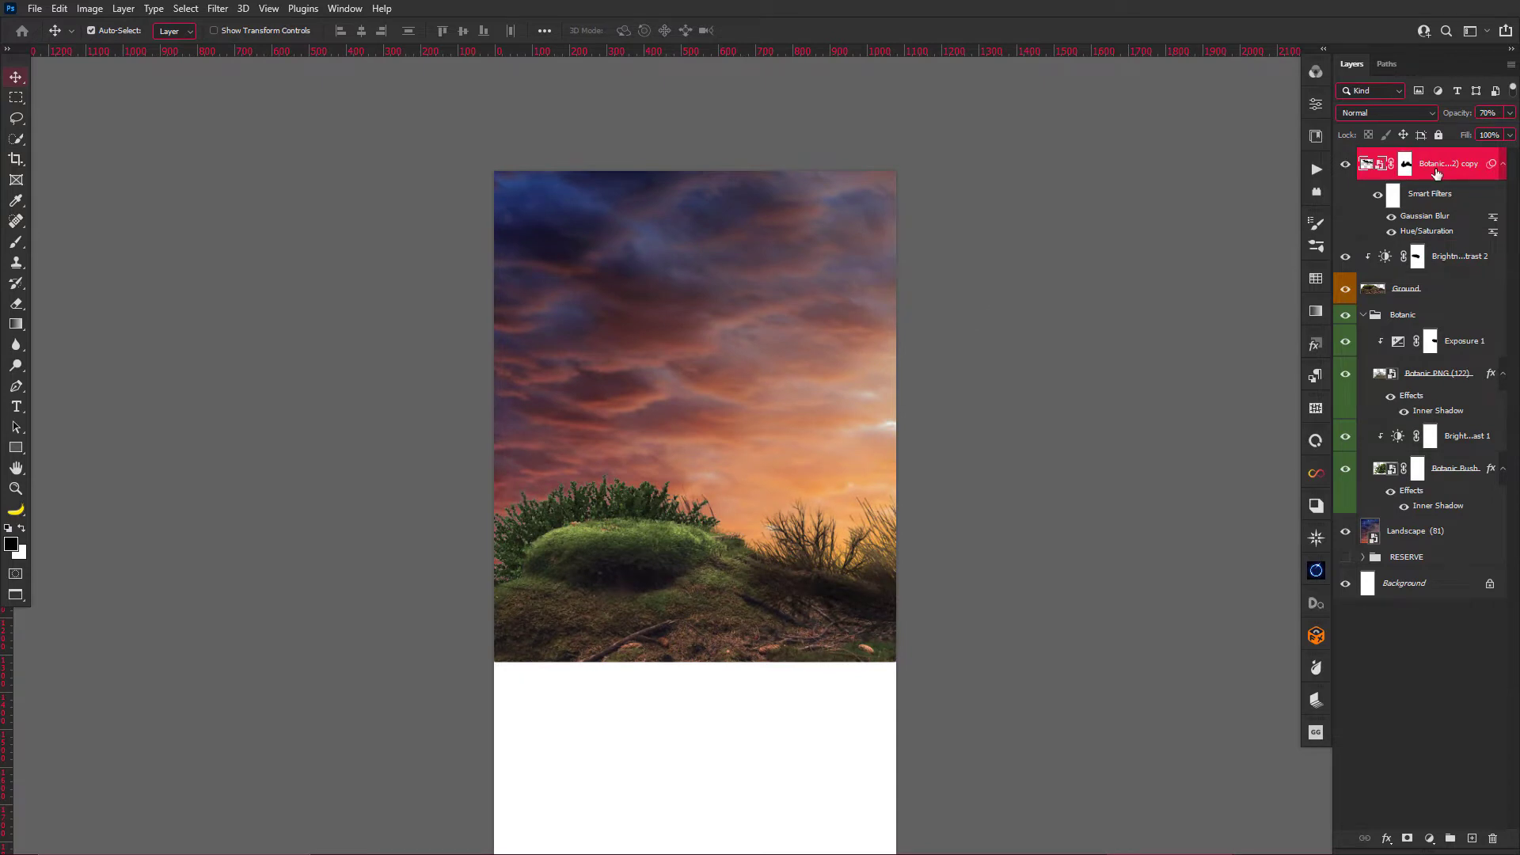
click(1465, 435)
click(1429, 838)
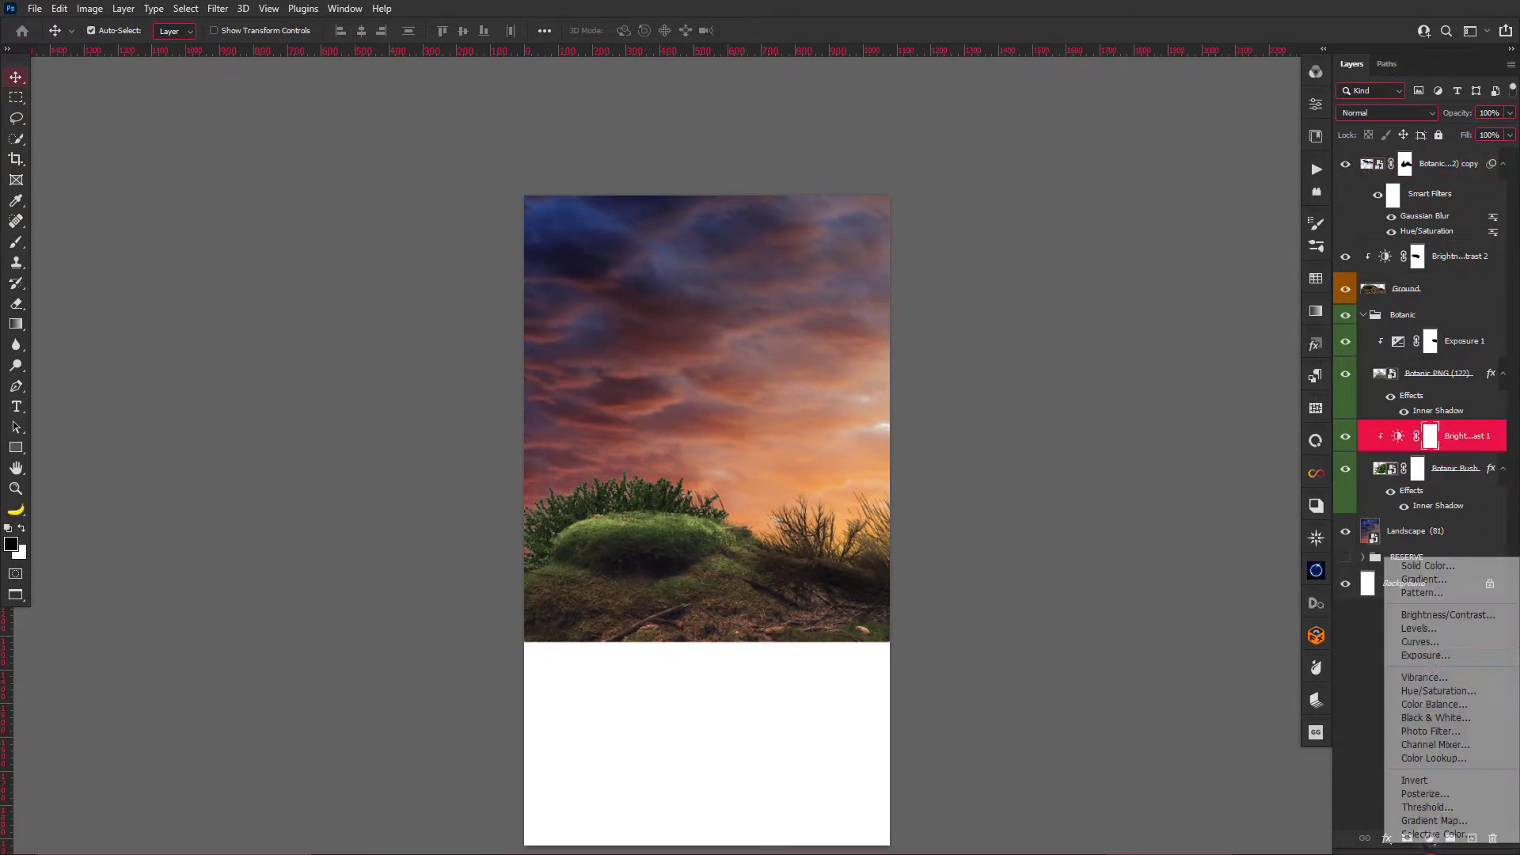
click(1425, 655)
click(1317, 104)
key(b)
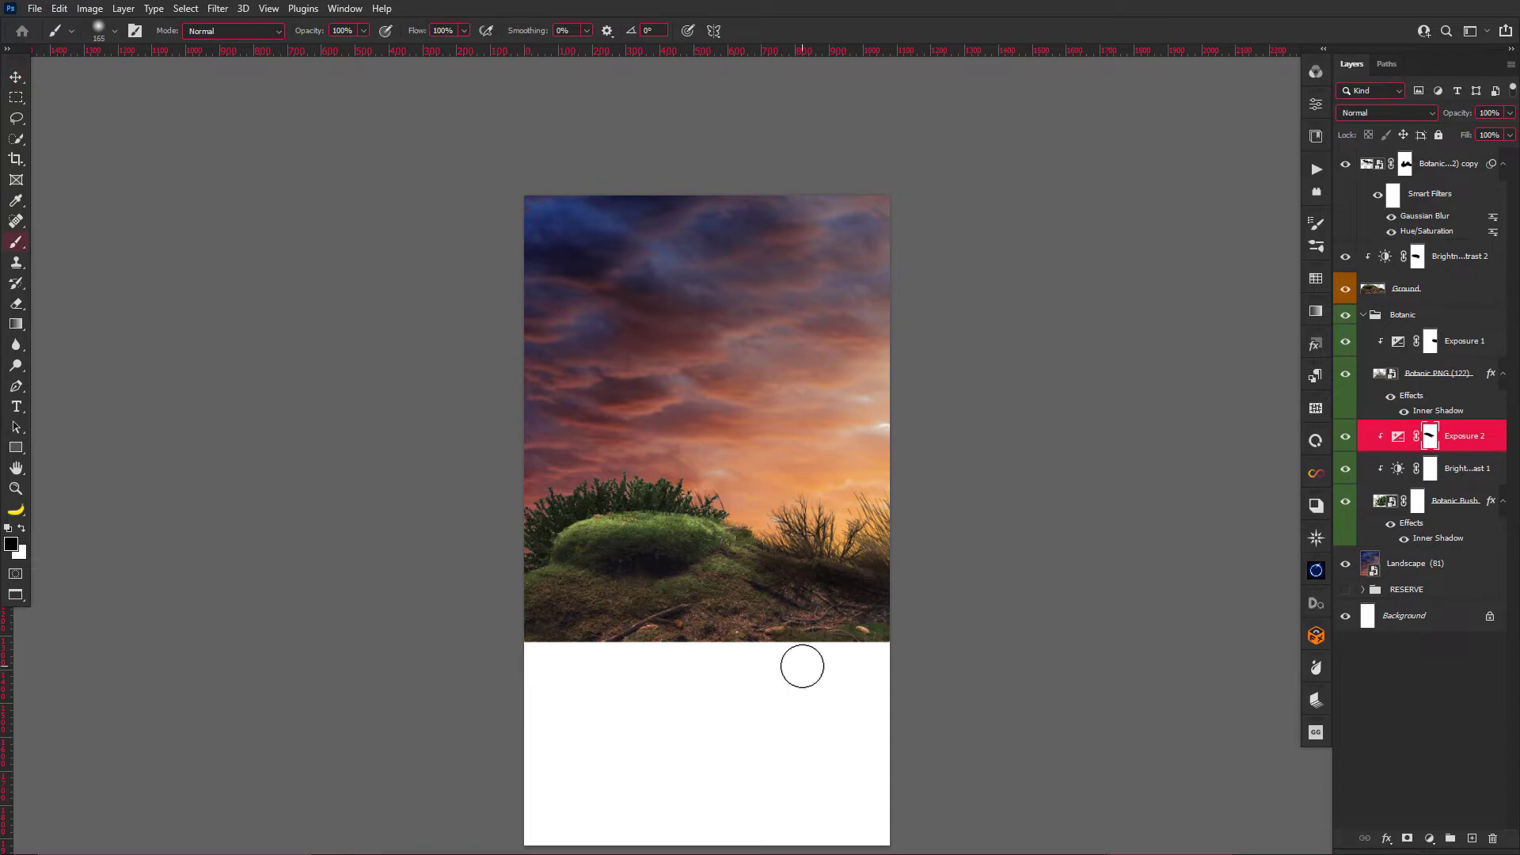
key(v)
scroll(724, 586, up, 1)
click(804, 412)
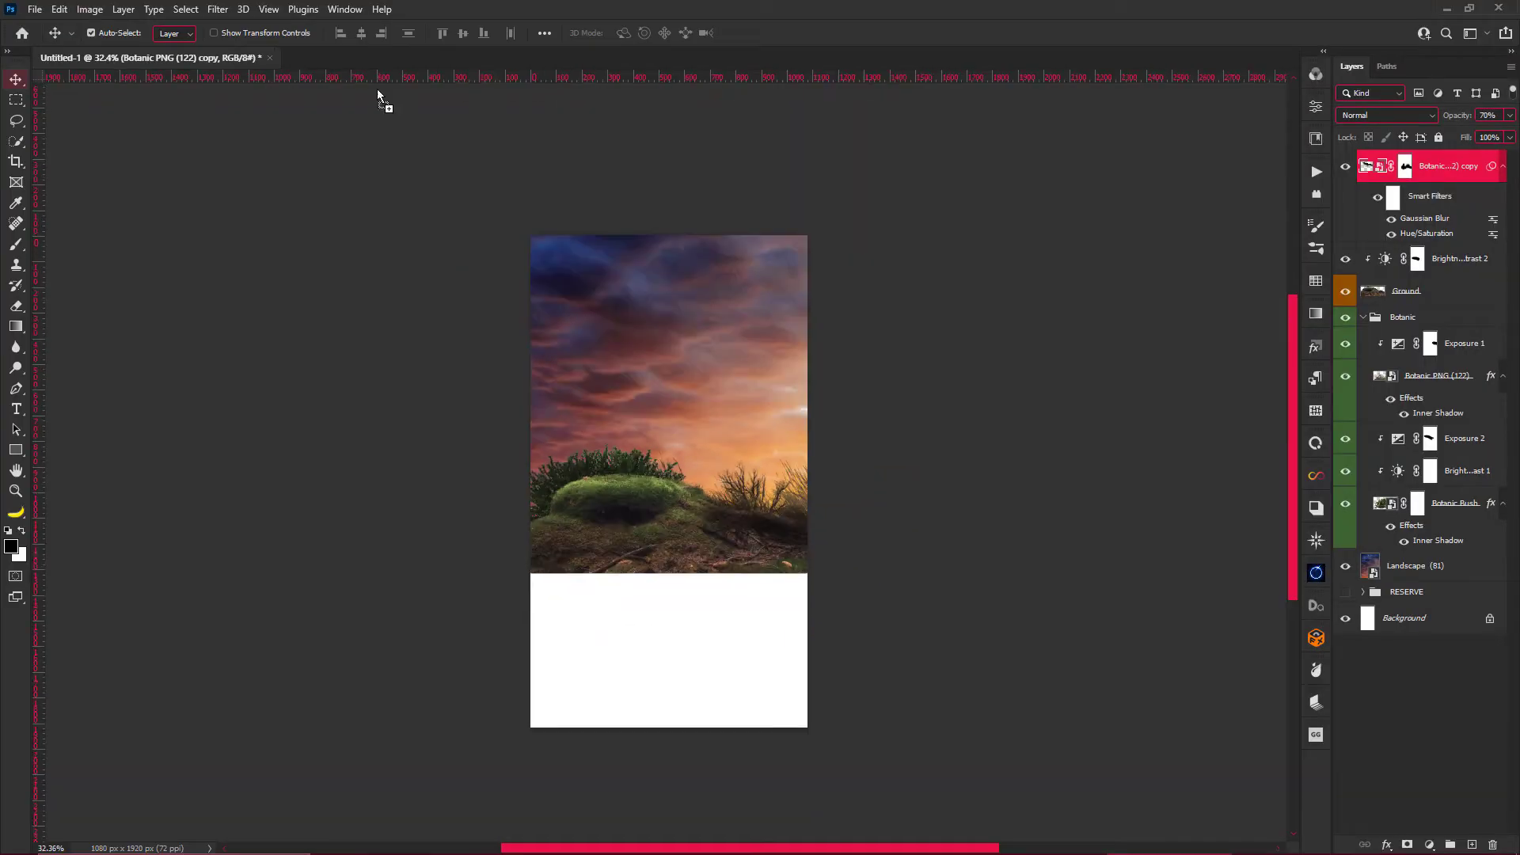
Place the dry-grass image, scaled to full width, in a new 500x500 document.
drag(378, 95, 378, 97)
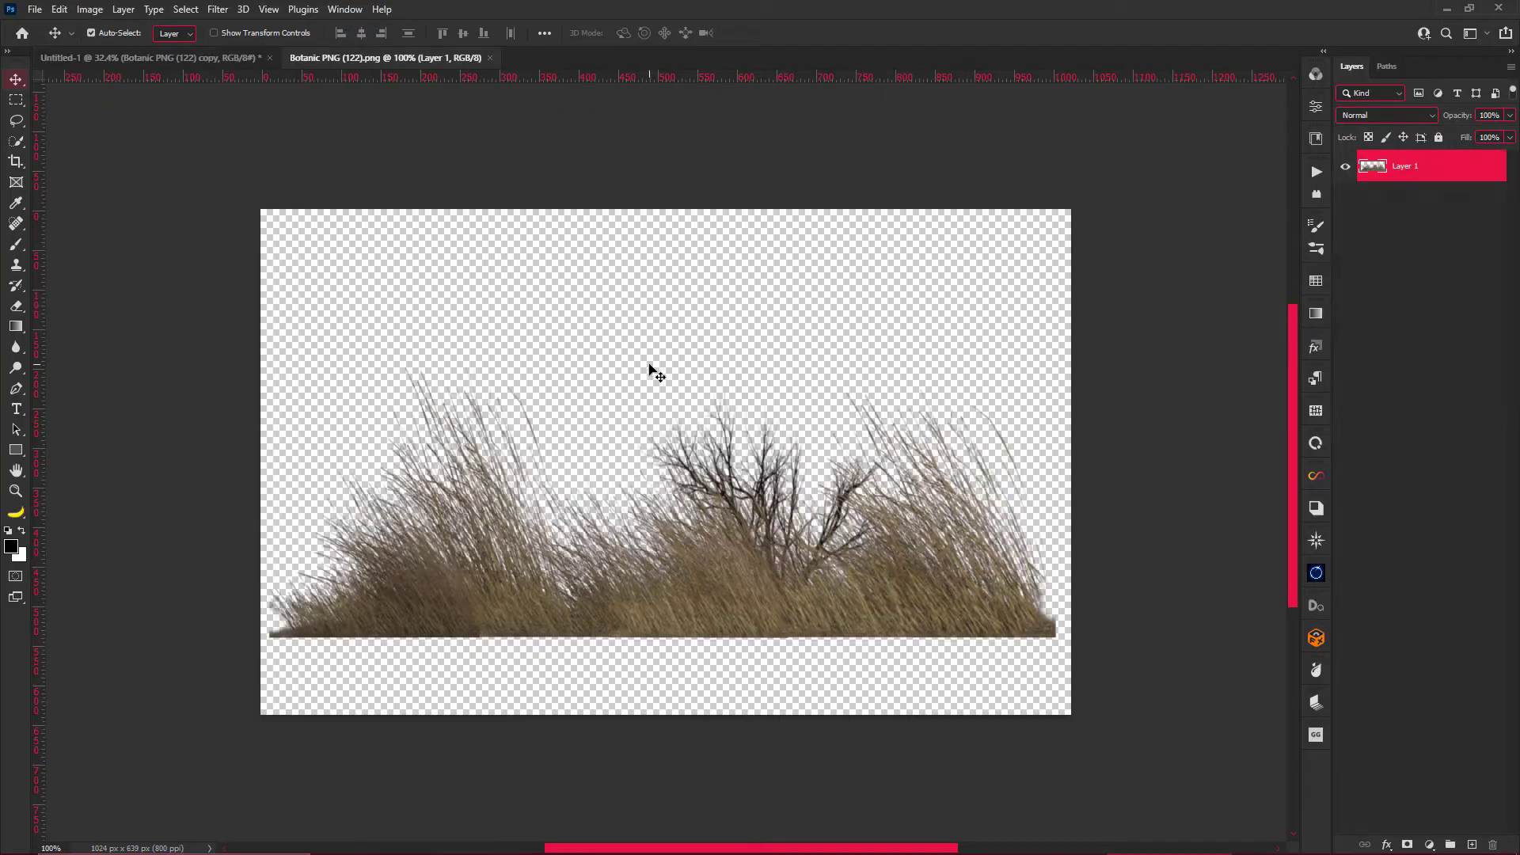
key(ctrl+n)
click(703, 288)
click(1069, 665)
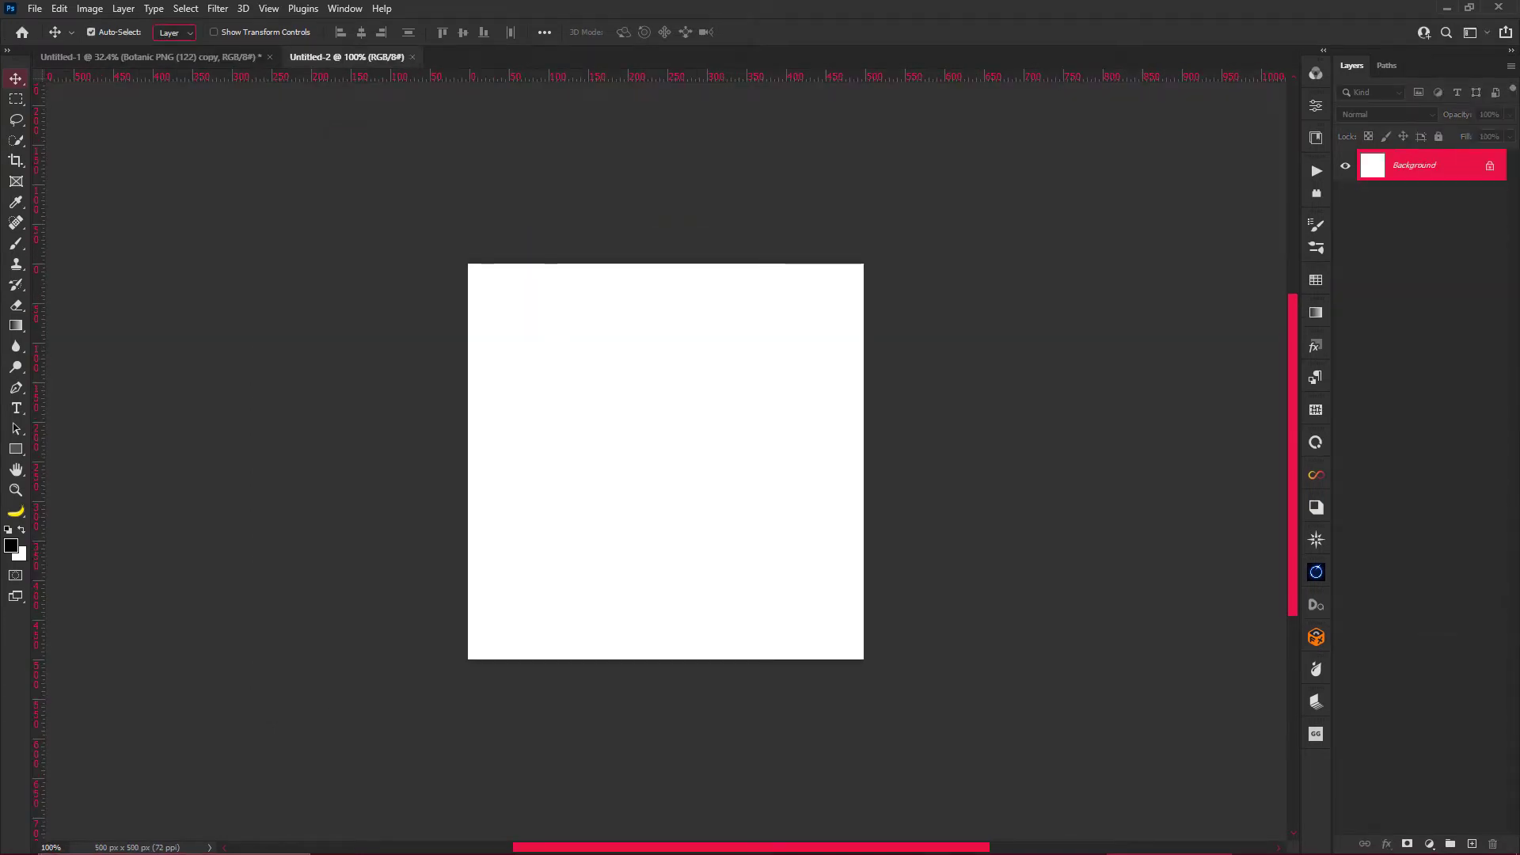
drag(627, 441, 463, 335)
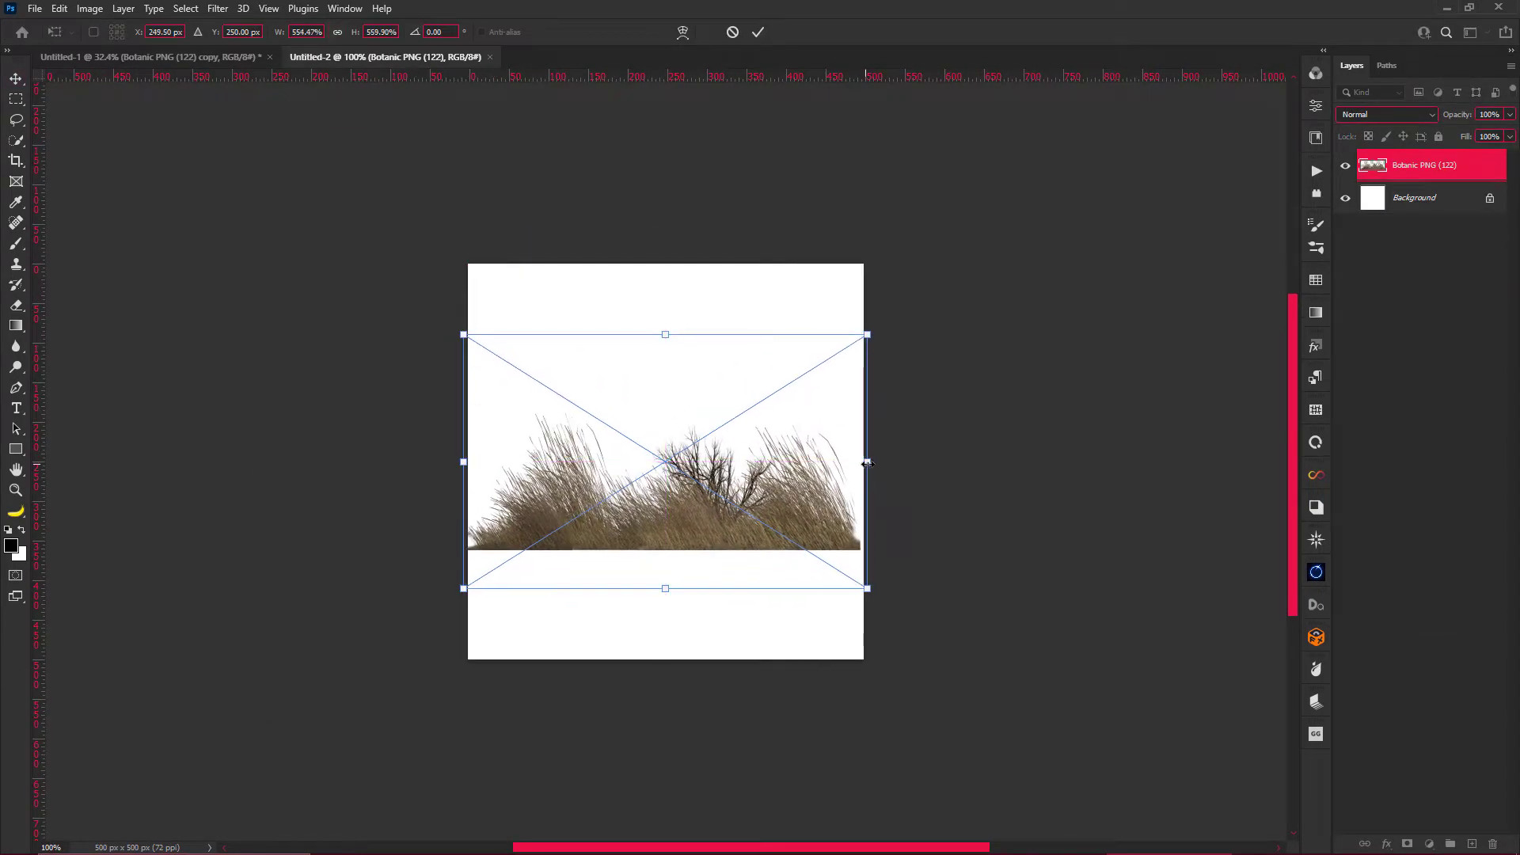
key(Return)
Apply a Threshold of about 102 and merge it into the grass layer.
click(1429, 843)
click(1426, 802)
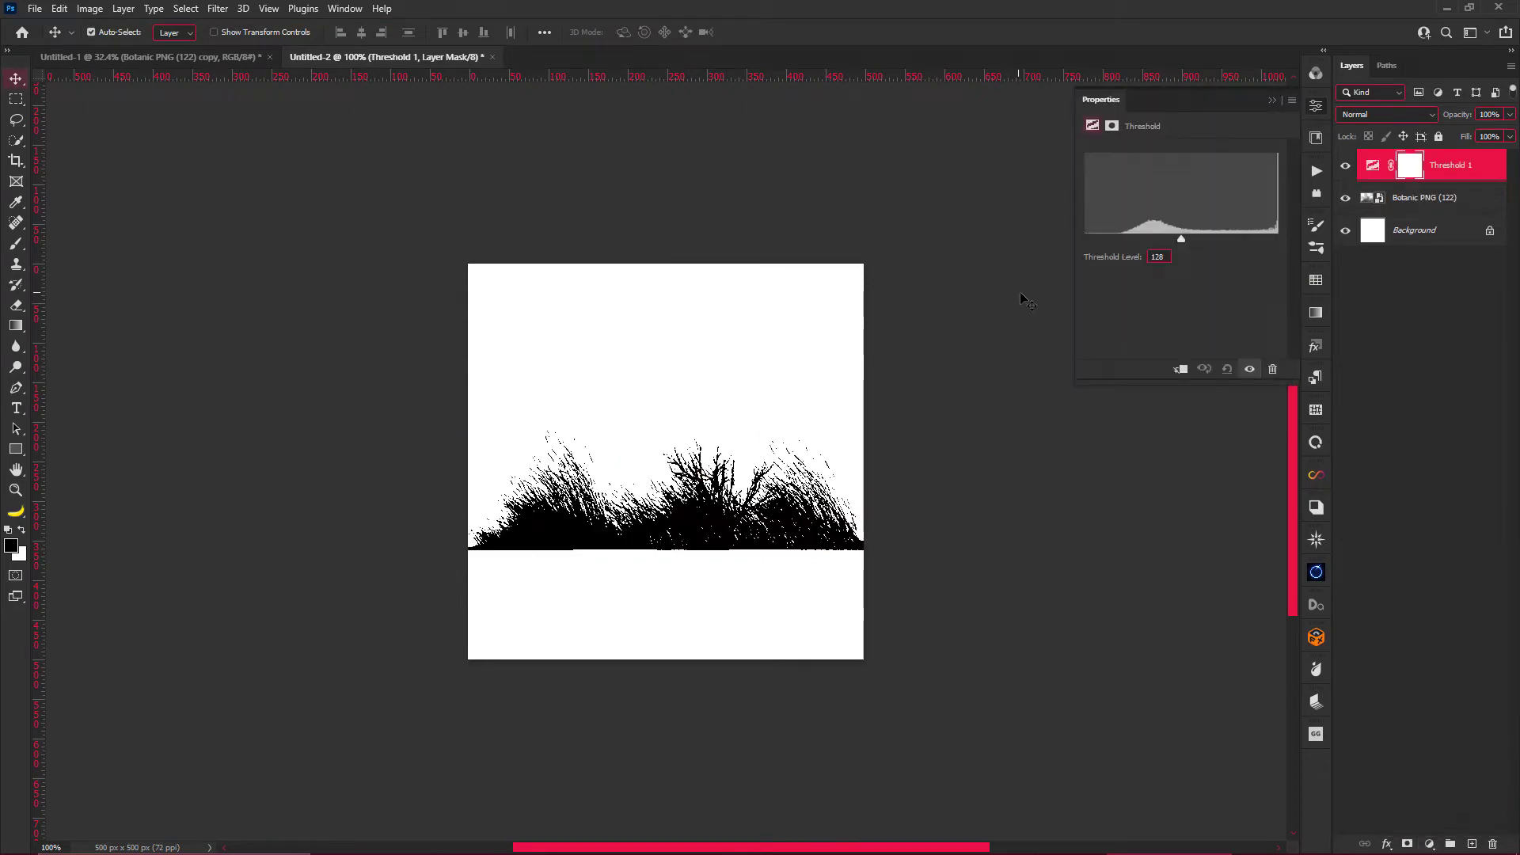
drag(1182, 239, 1163, 240)
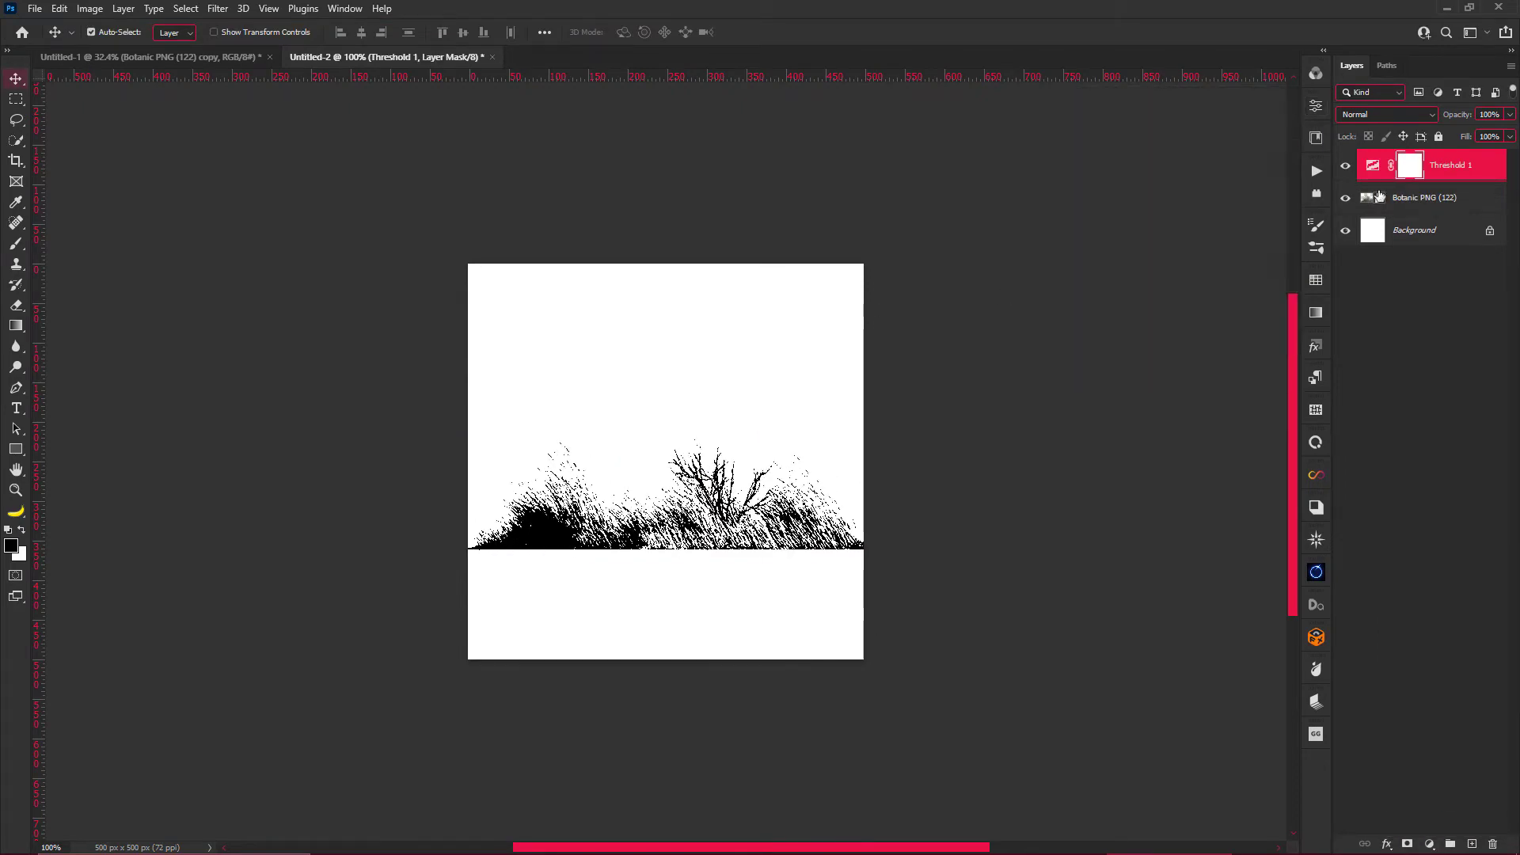
shift+click(1392, 193)
key(ctrl+e)
Delete the left part of the grass, flatten it, and invert to white on black.
key(l)
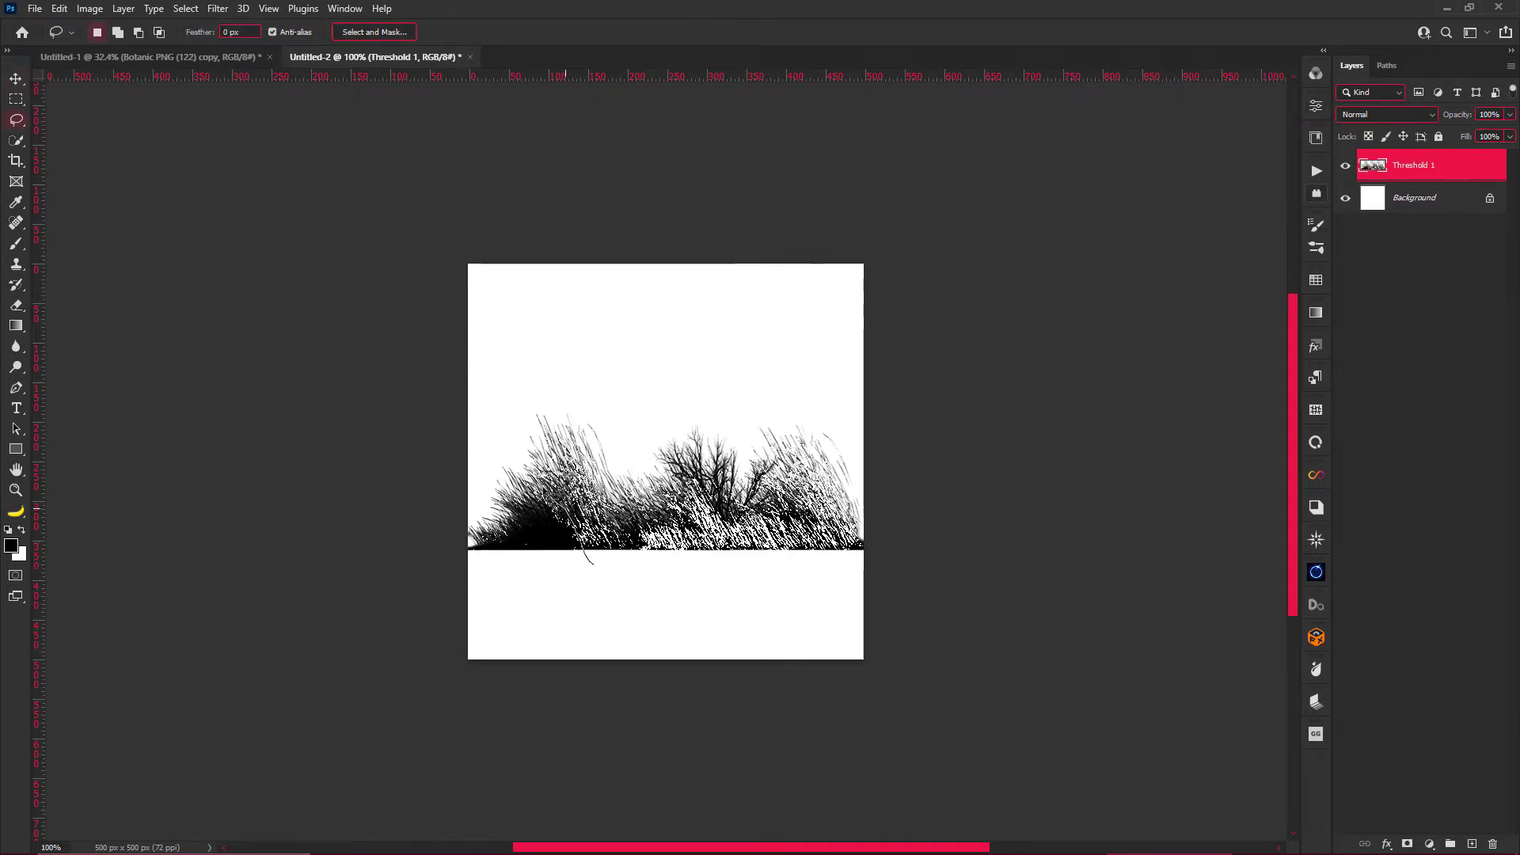
drag(598, 570, 569, 543)
key(Delete)
key(ctrl+d)
key(b)
key(x)
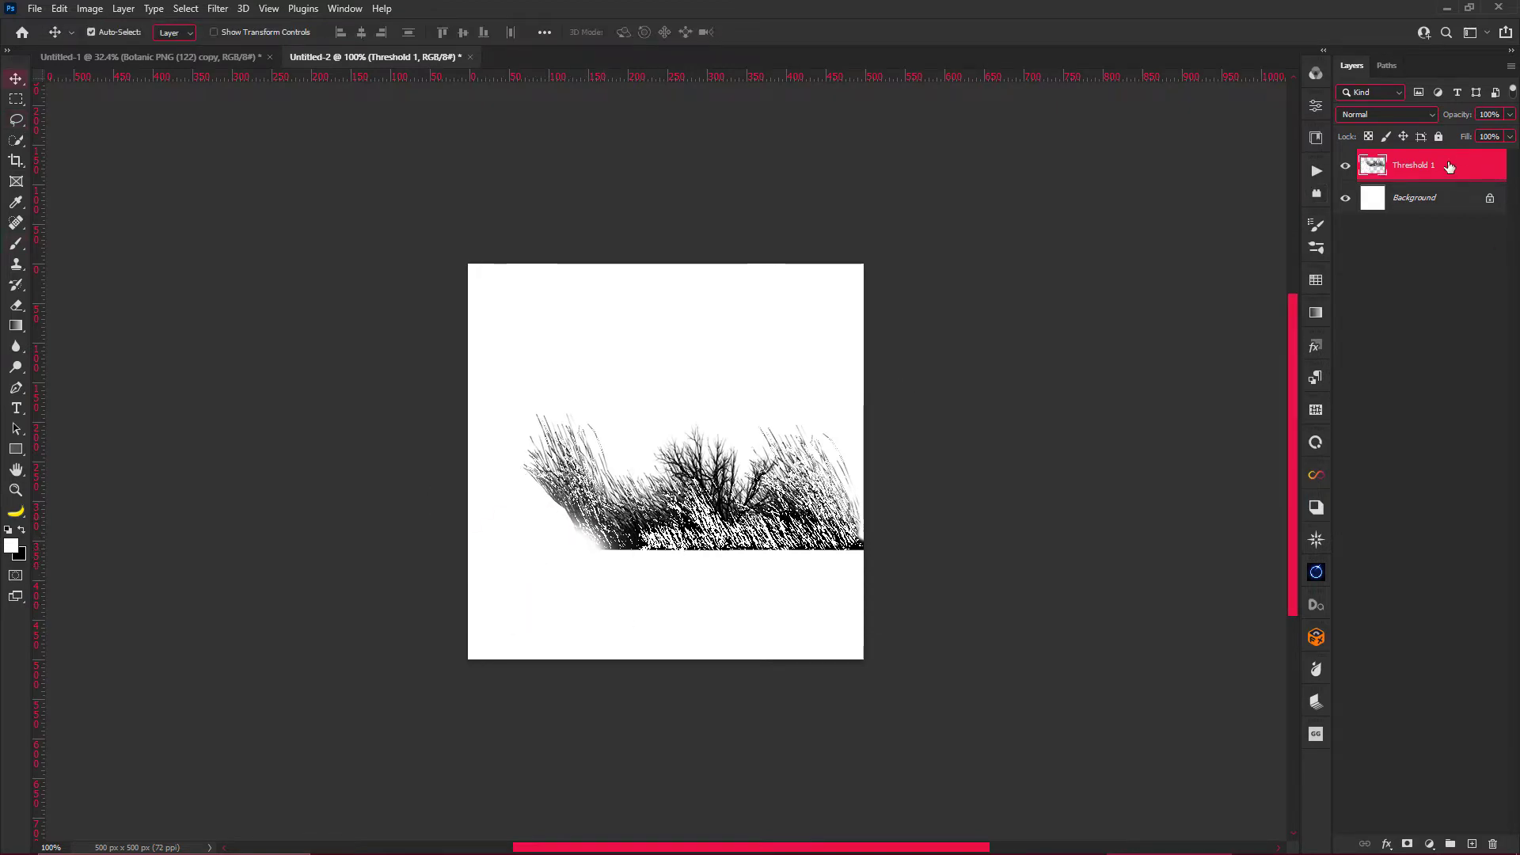
key(ctrl+e)
key(ctrl+i)
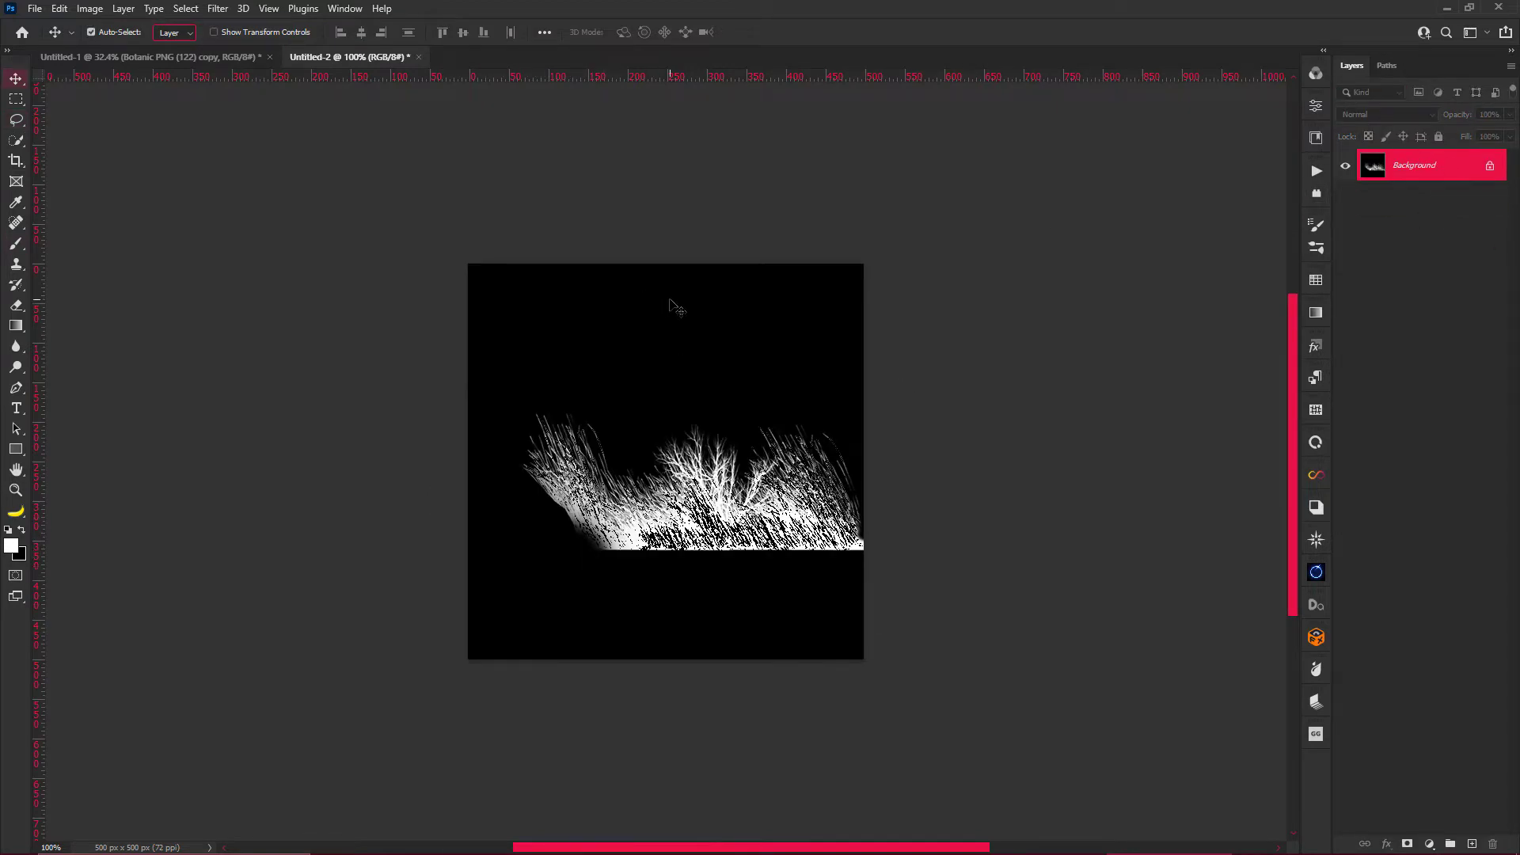
Cancel a first brush definition, invert back, and raise Levels black and lower white inputs.
click(60, 9)
click(142, 435)
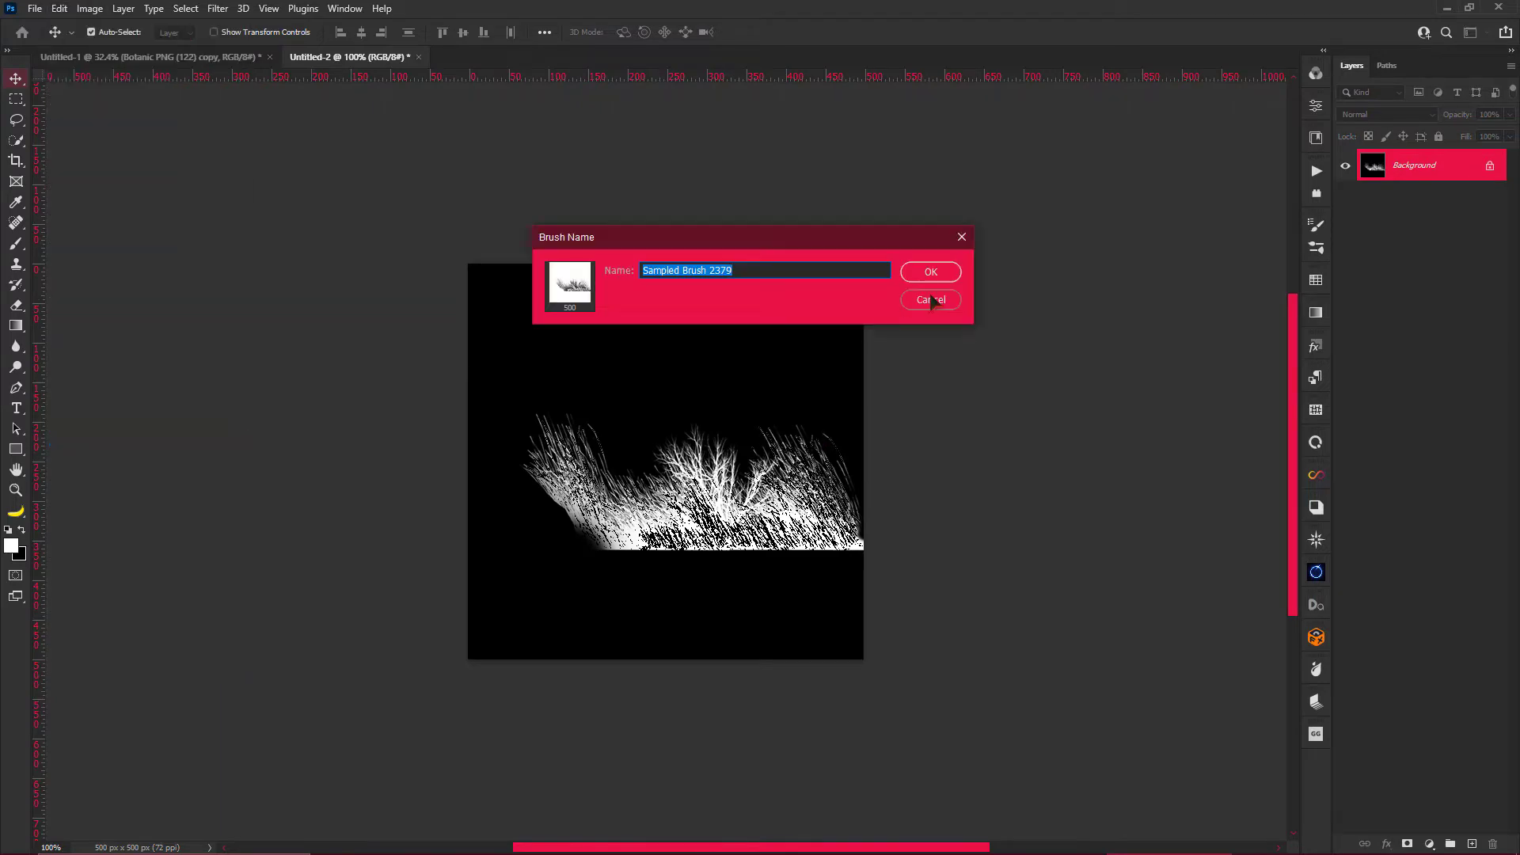
key(Return)
key(ctrl+i)
key(ctrl+l)
drag(610, 349, 651, 363)
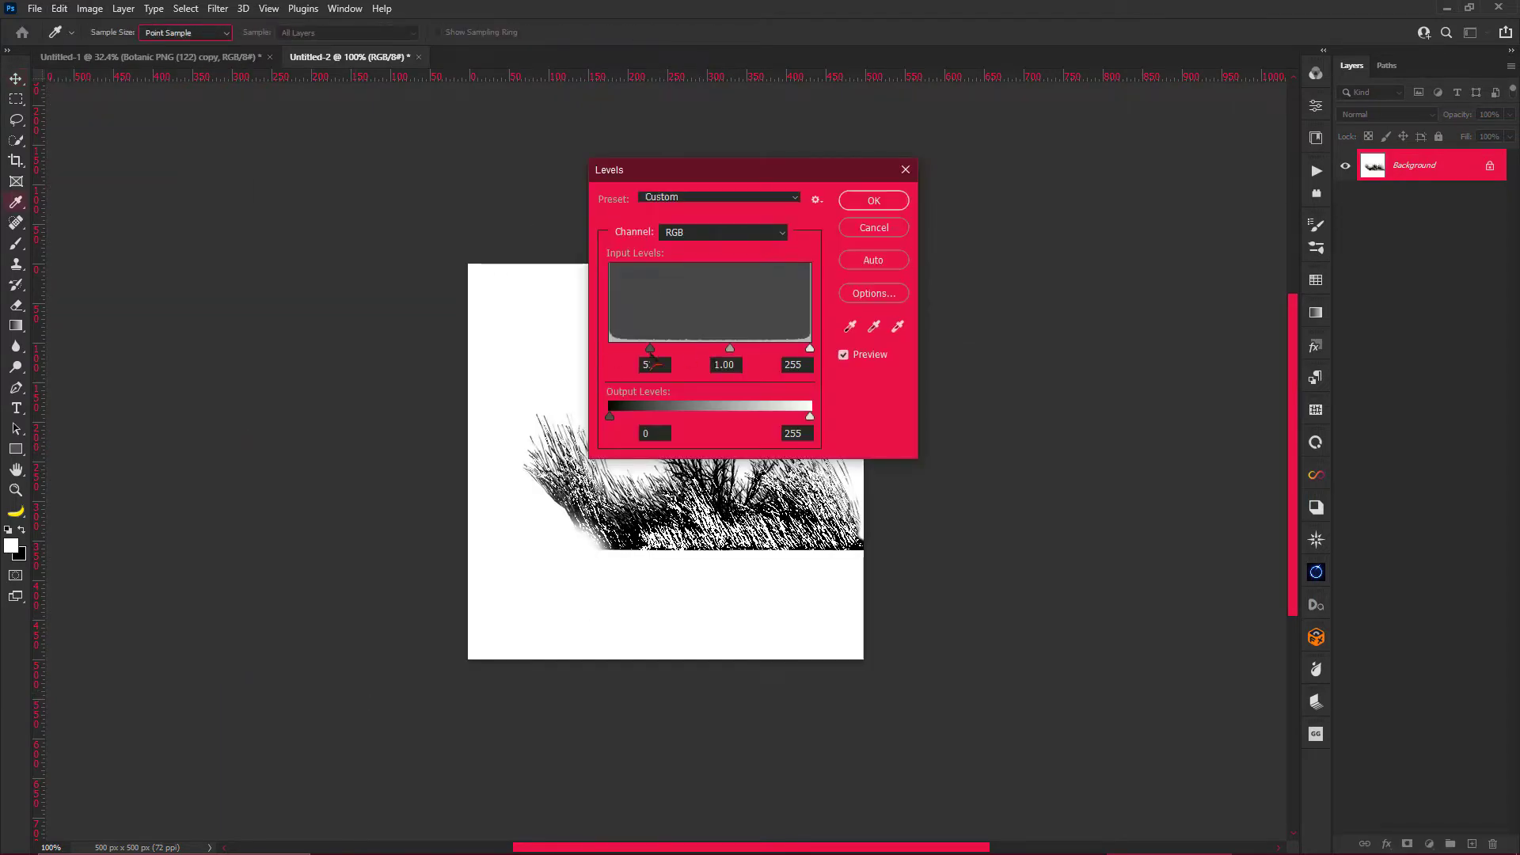
drag(810, 349, 770, 349)
key(Return)
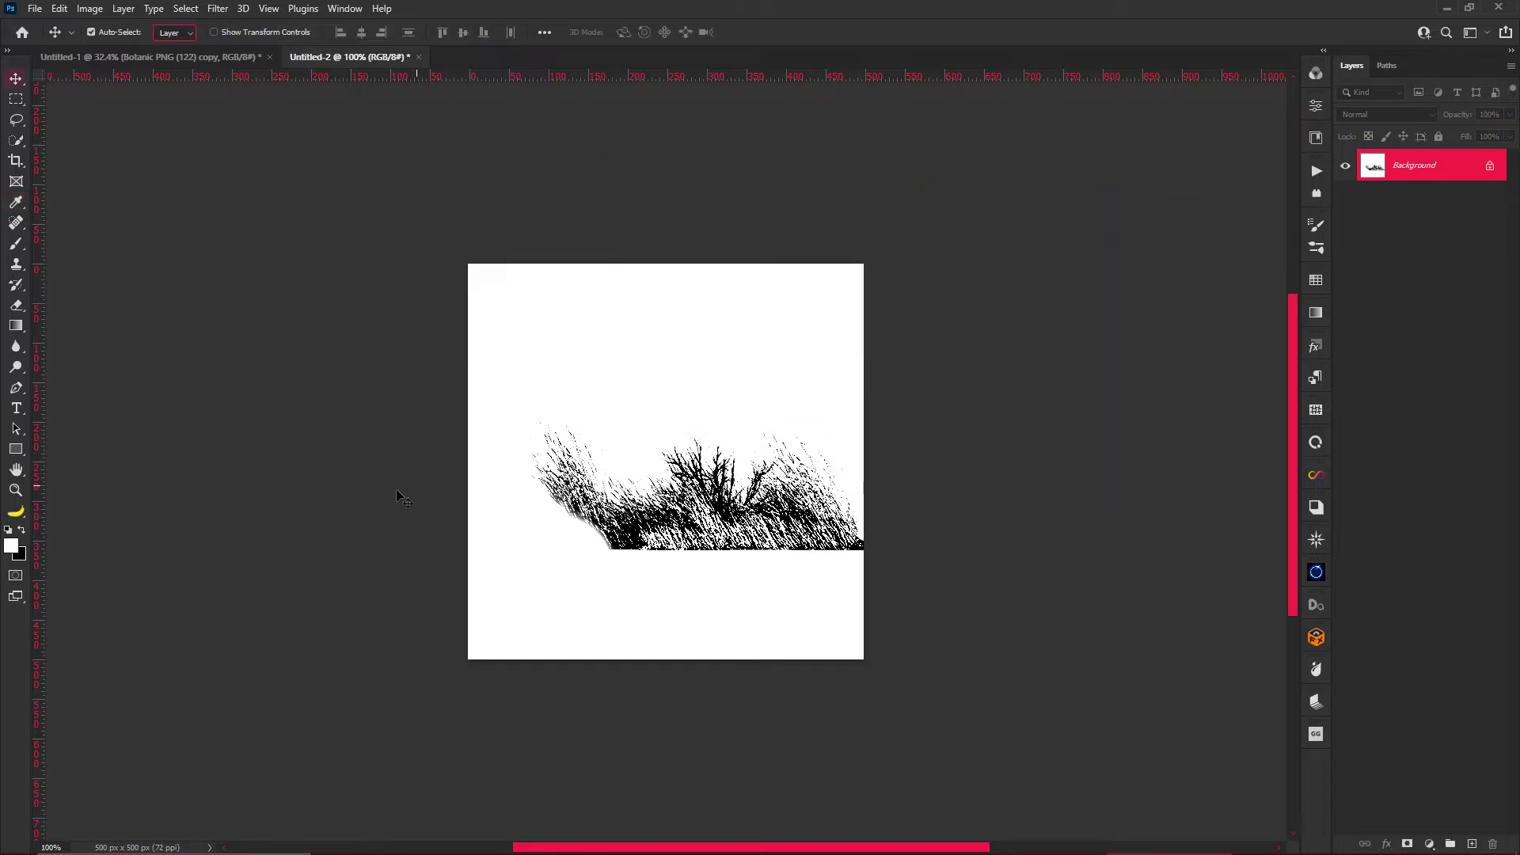
Shift the grass left, put a white-filled layer beneath it, and merge both.
click(1489, 165)
key(ctrl+t)
key(shift+Left)
key(shift+Left)
key(shift+Left)
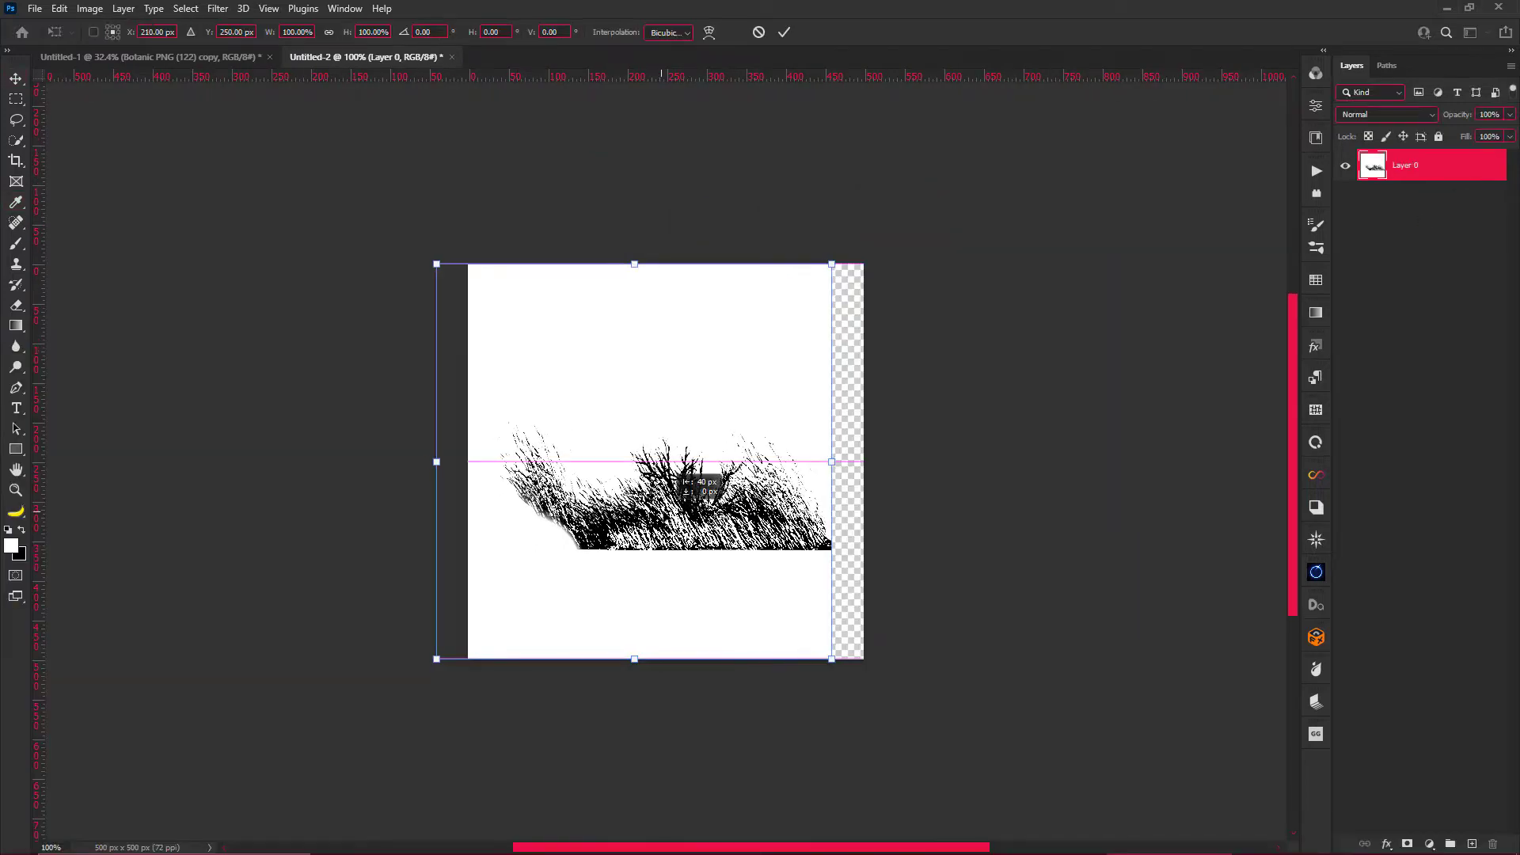
key(Return)
ctrl+click(1472, 844)
key(alt+BackSpace)
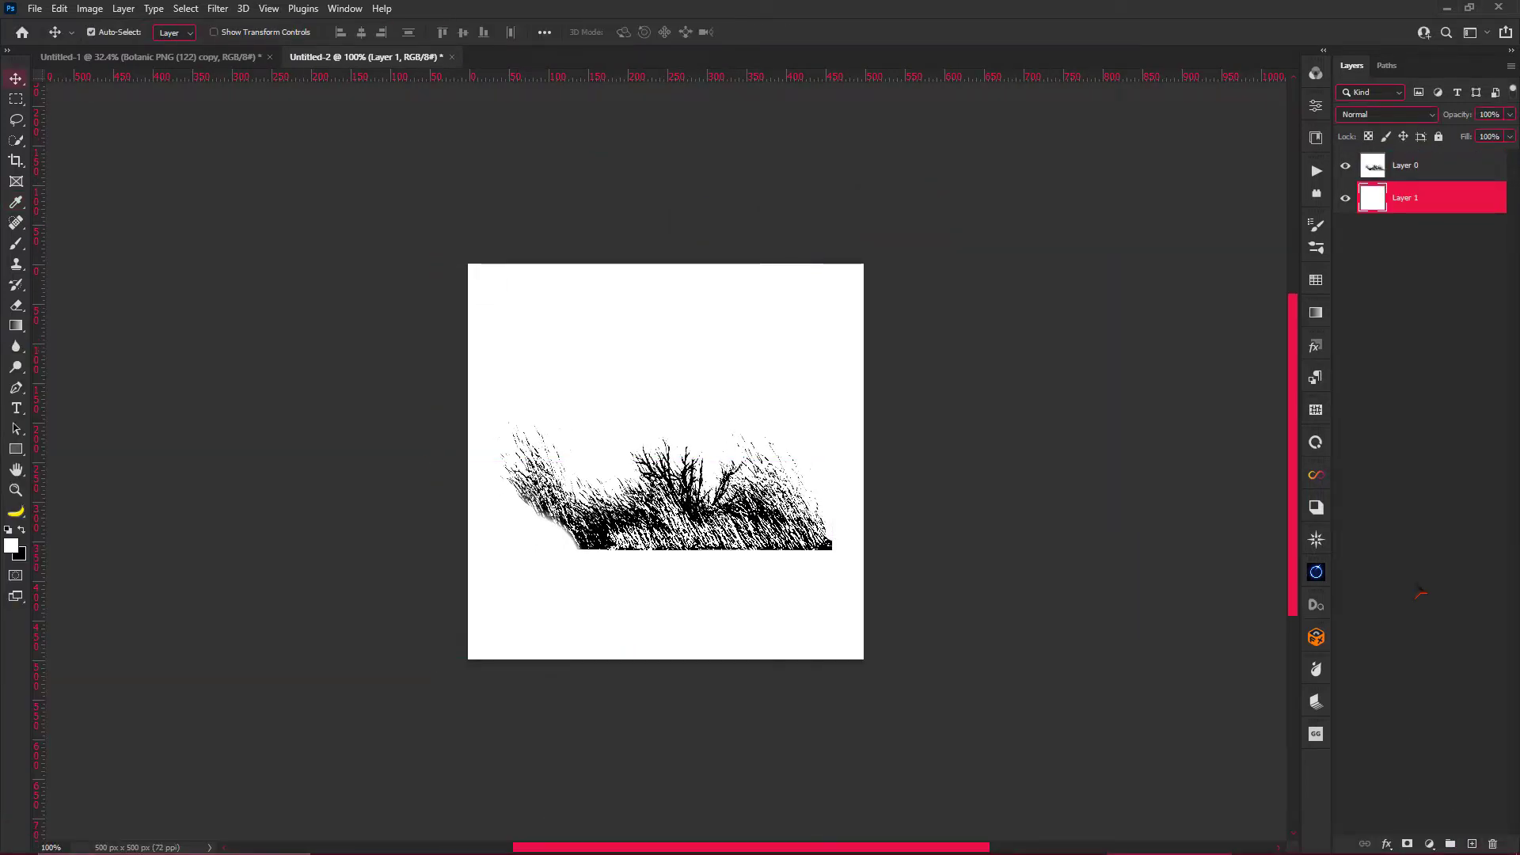
scroll(693, 519, up, 2)
shift+click(1454, 168)
key(ctrl+e)
Define the grass as a brush preset and add an empty layer atop the composite.
click(59, 7)
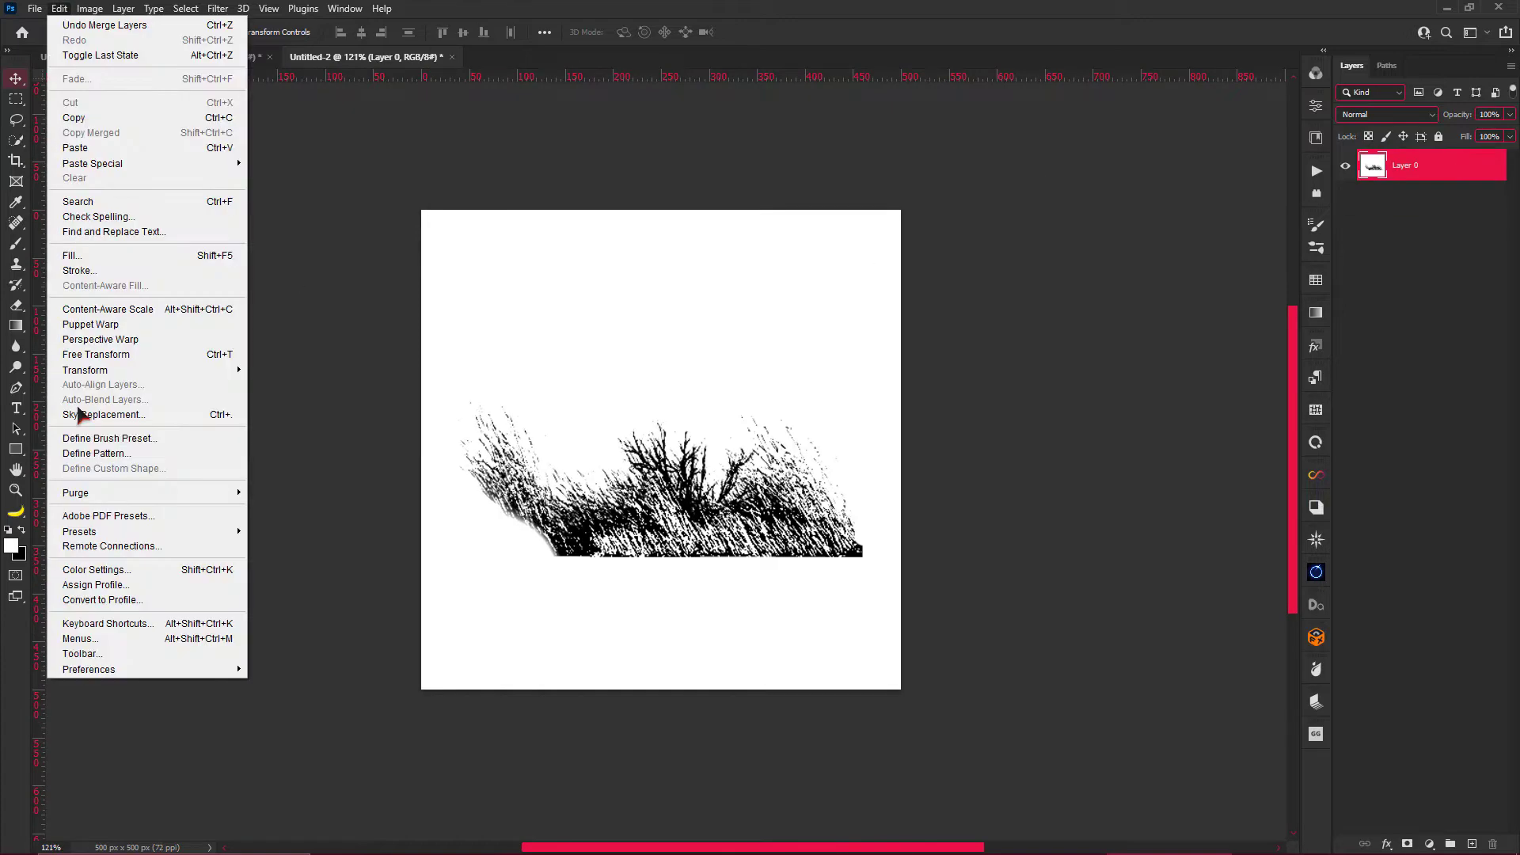
click(118, 413)
click(931, 272)
key(ctrl+Tab)
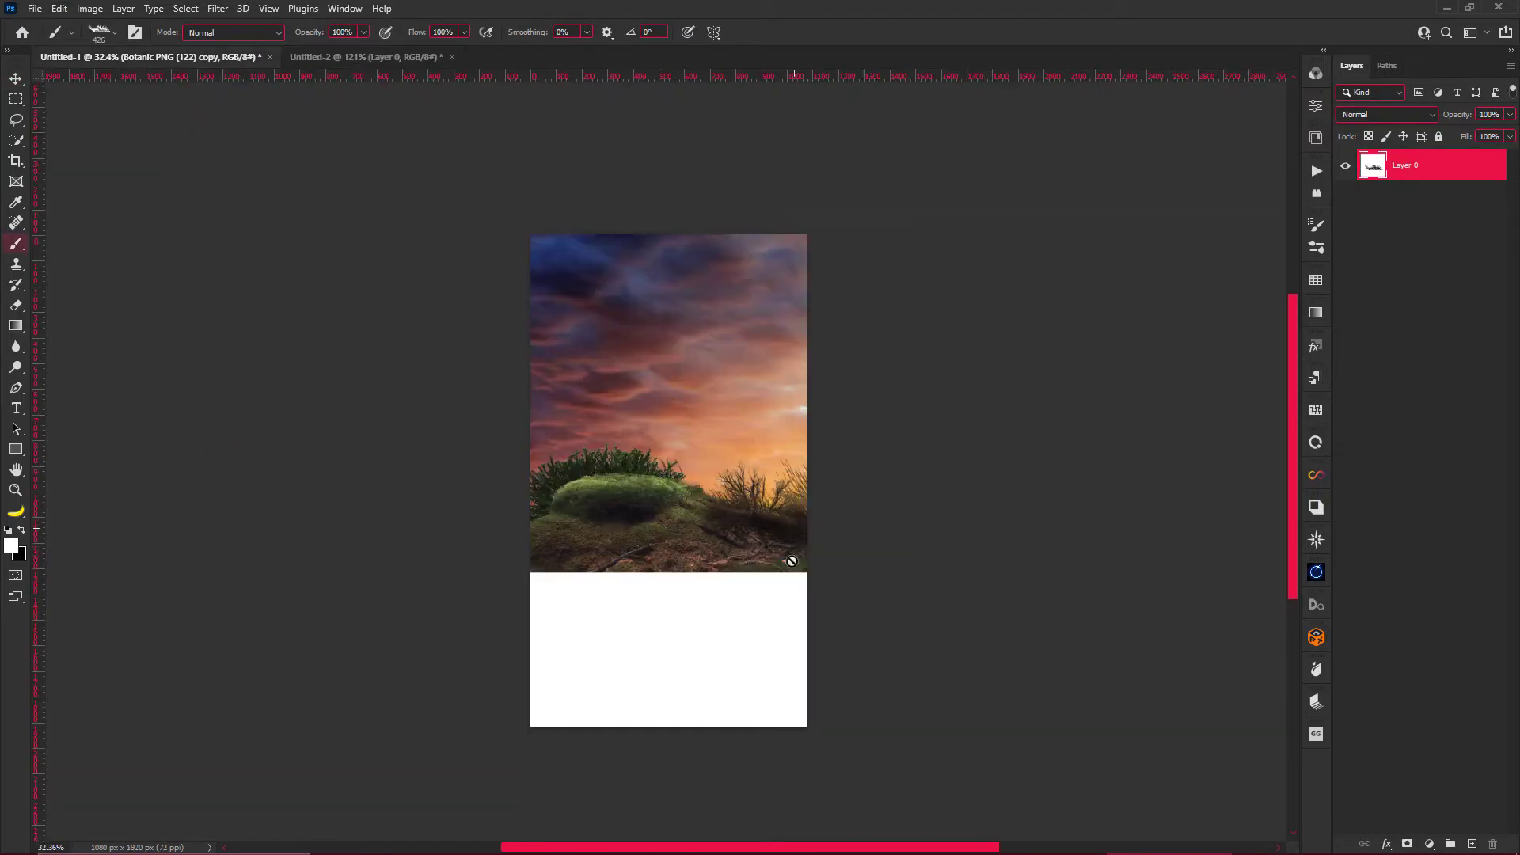
key(v)
key(ctrl+shift+alt+n)
Test a flipped, tilted orange grass stamp on the lower right, then undo it.
key(b)
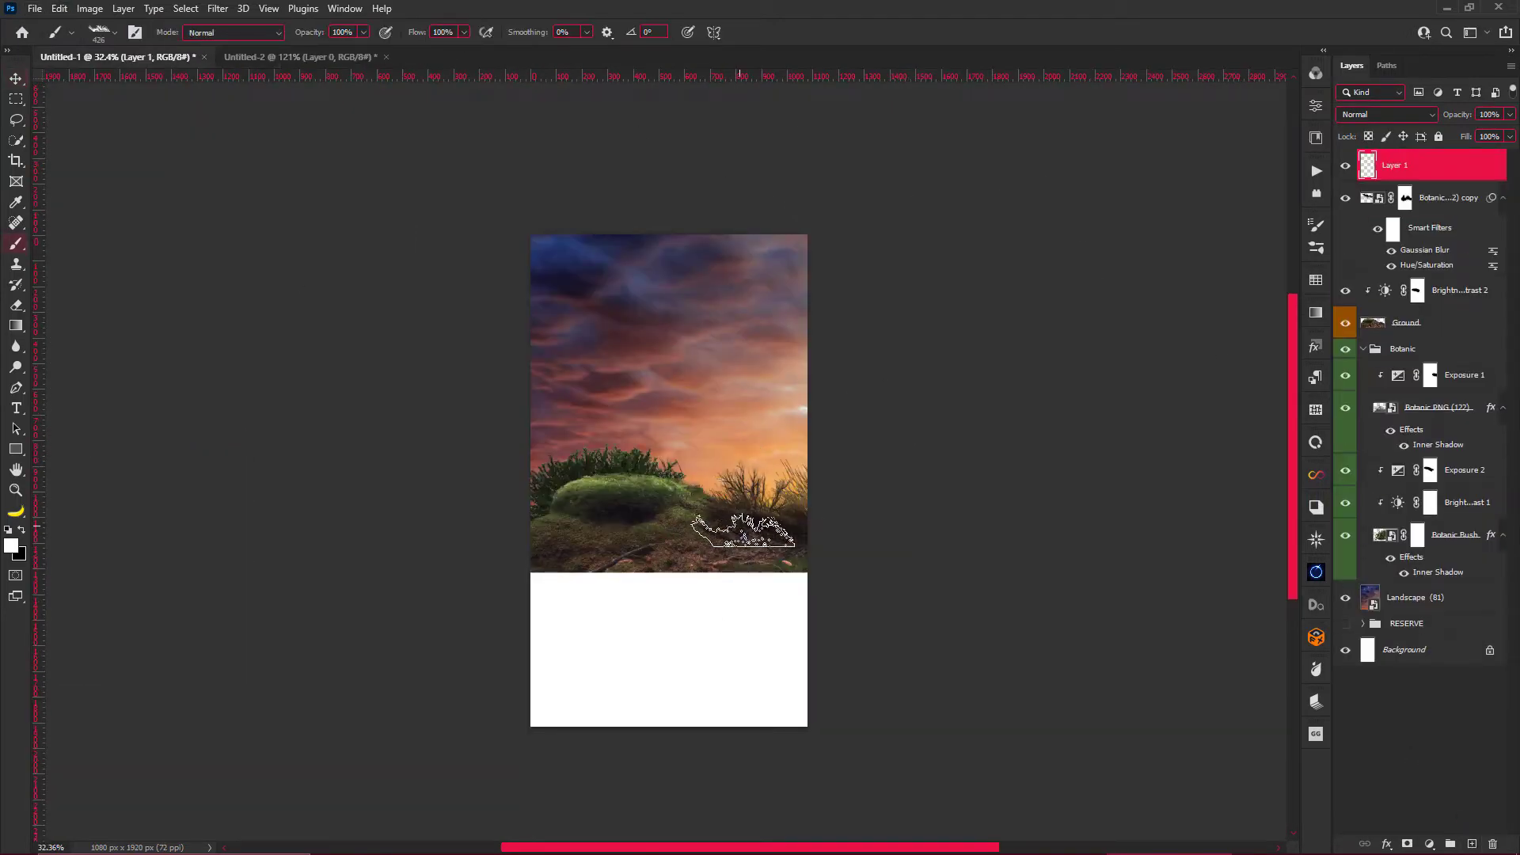
scroll(742, 525, up, 5)
alt+click(815, 415)
scroll(816, 415, down, 1)
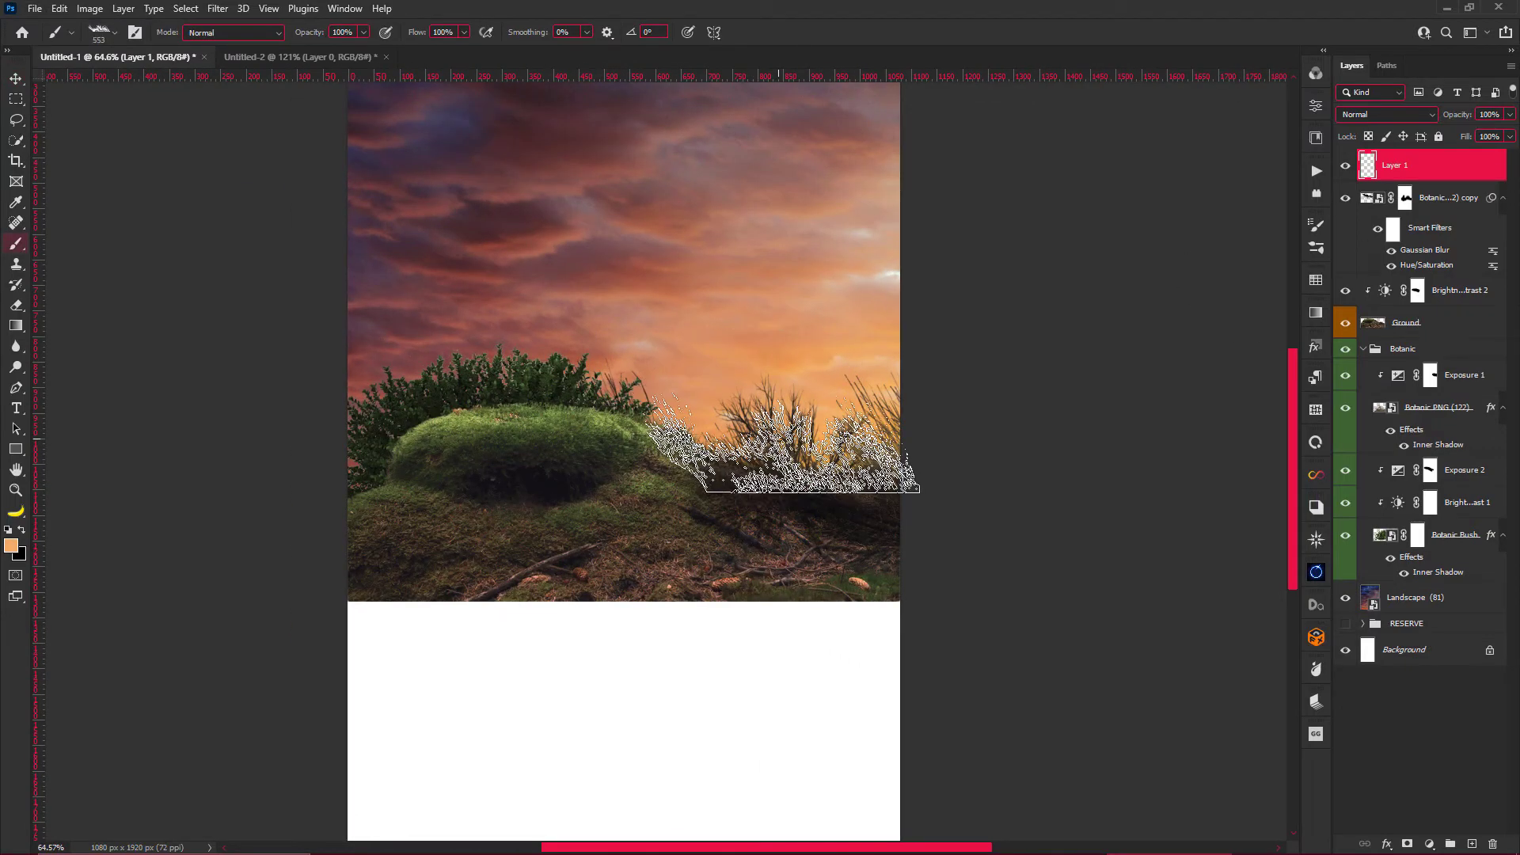
click(1316, 224)
click(1148, 556)
mouse_move(1243, 602)
mouse_down()
mouse_move(1229, 612)
mouse_move(999, 548)
mouse_up()
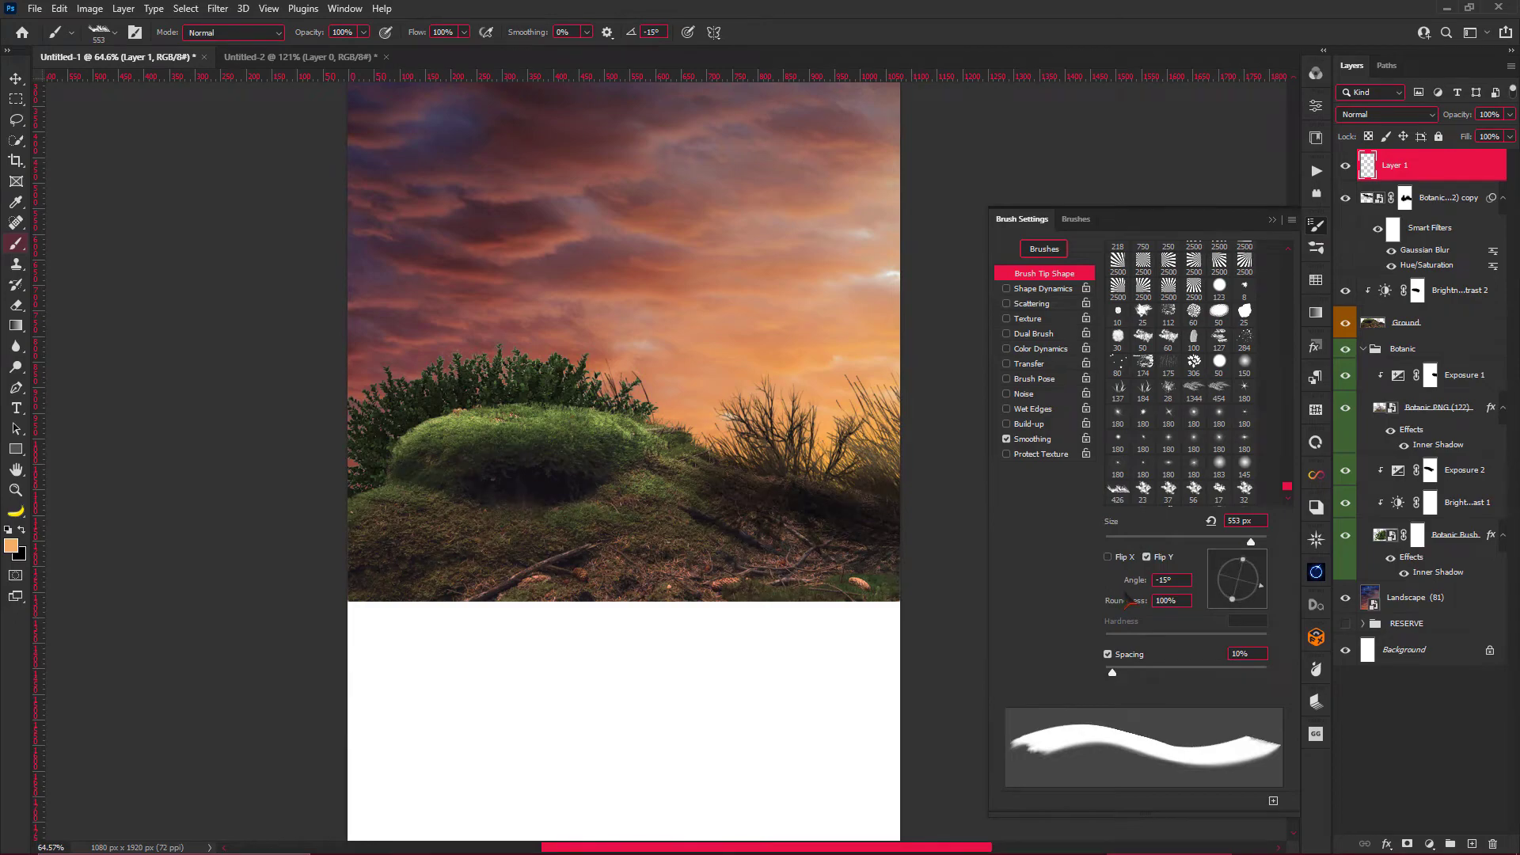
click(1108, 556)
click(782, 540)
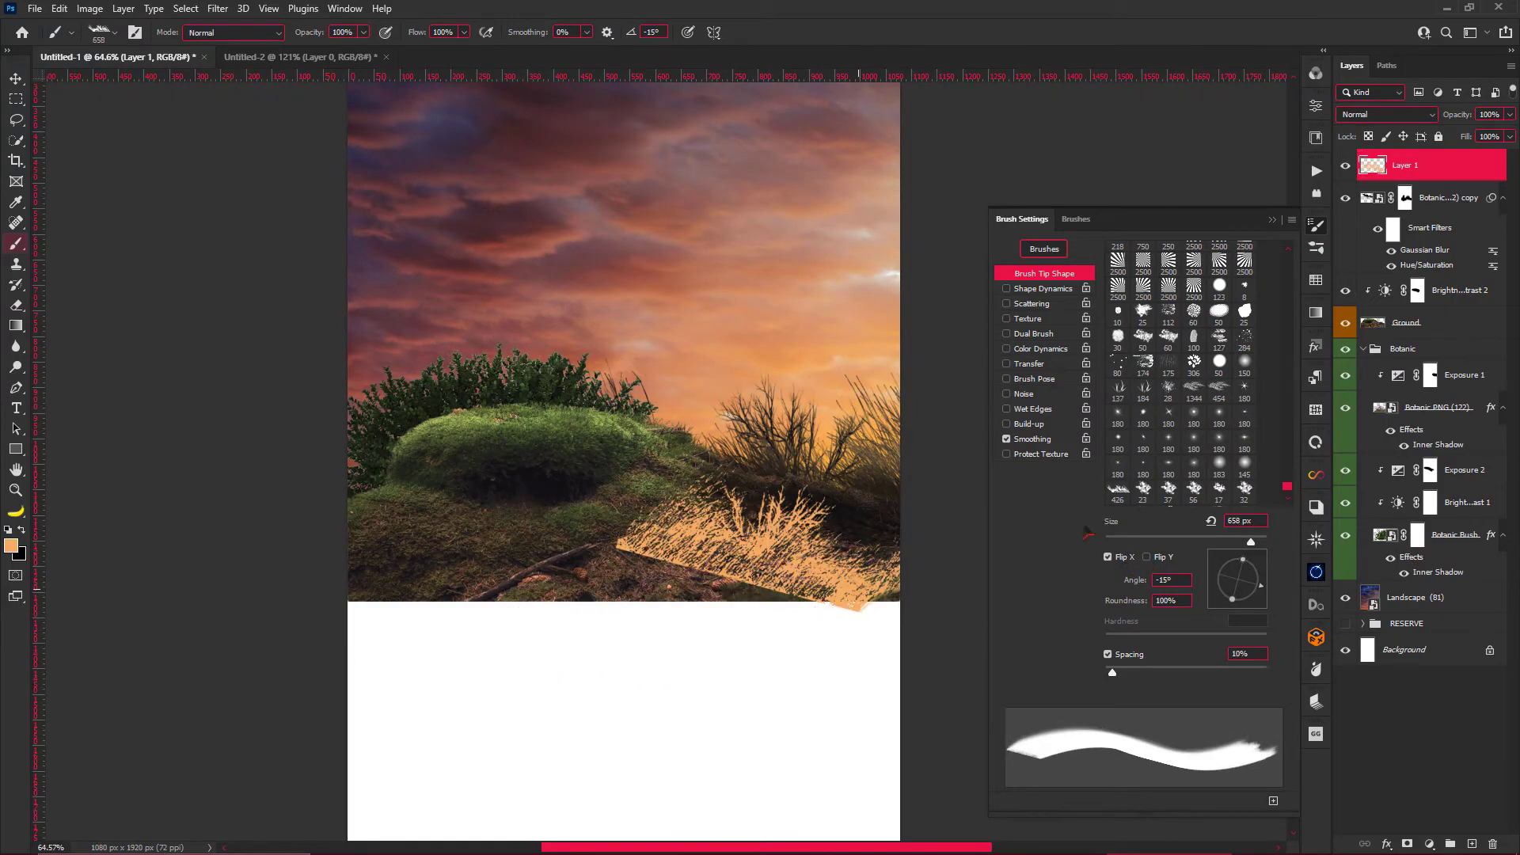
key(ctrl+z)
click(1425, 435)
Invert the grass source, apply Levels with white at 62, and merge a Threshold layer.
key(ctrl+Tab)
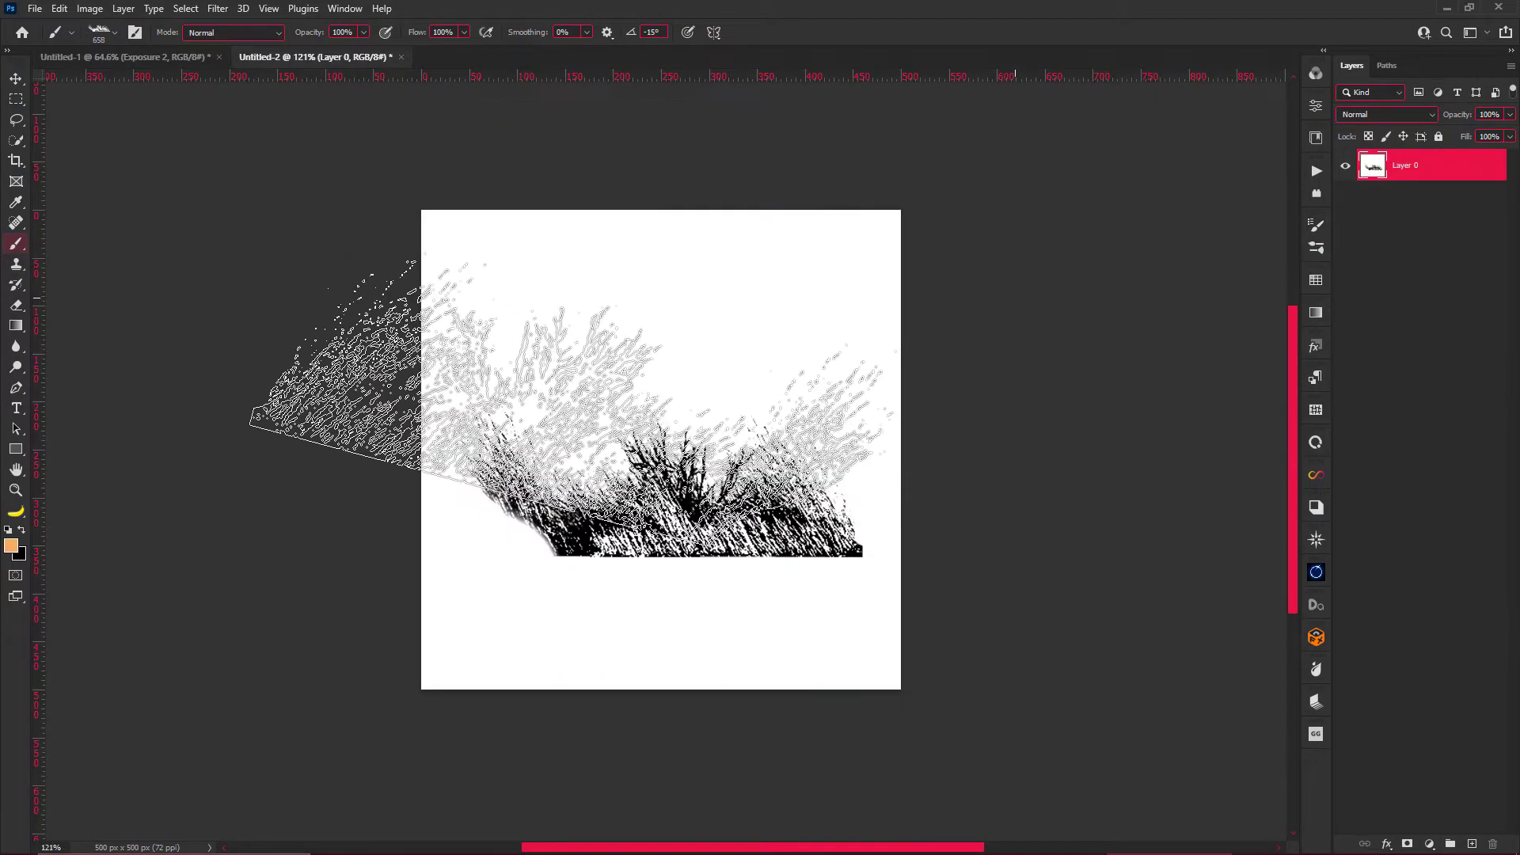
key(ctrl+i)
key(ctrl+i)
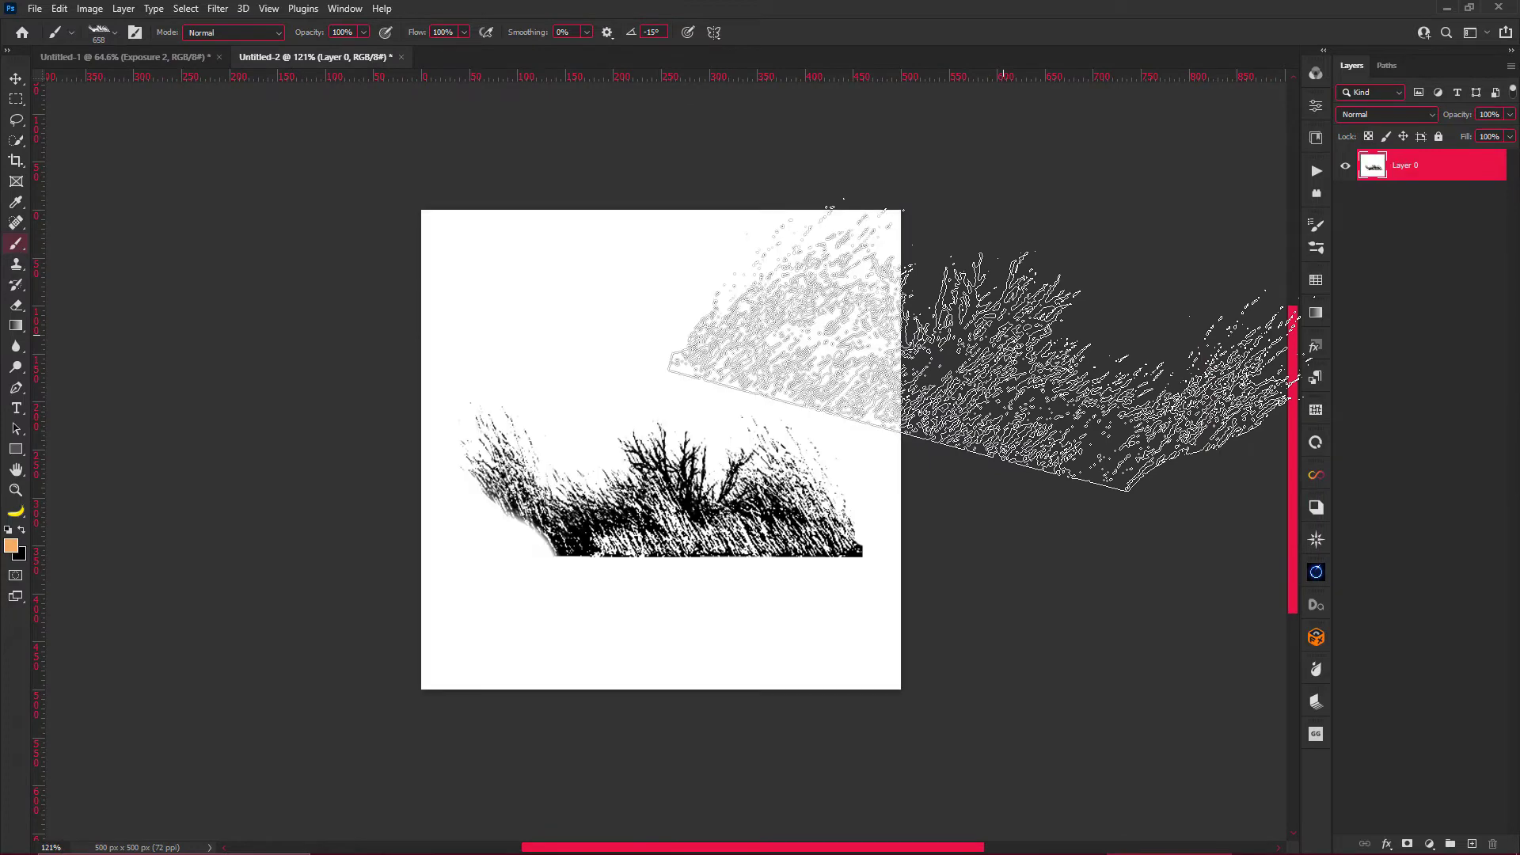
key(ctrl+l)
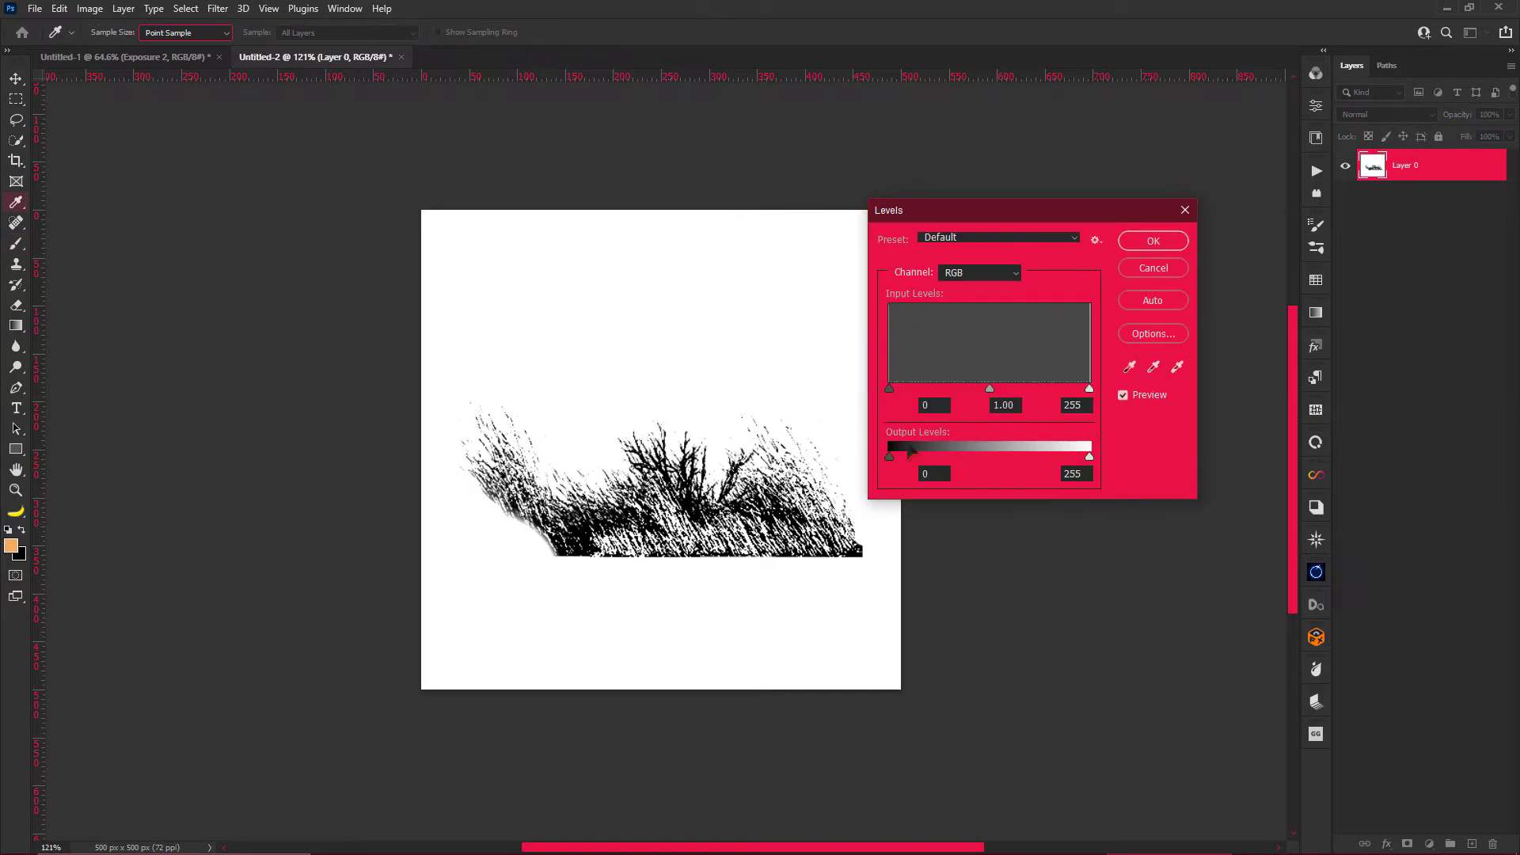
text(62)
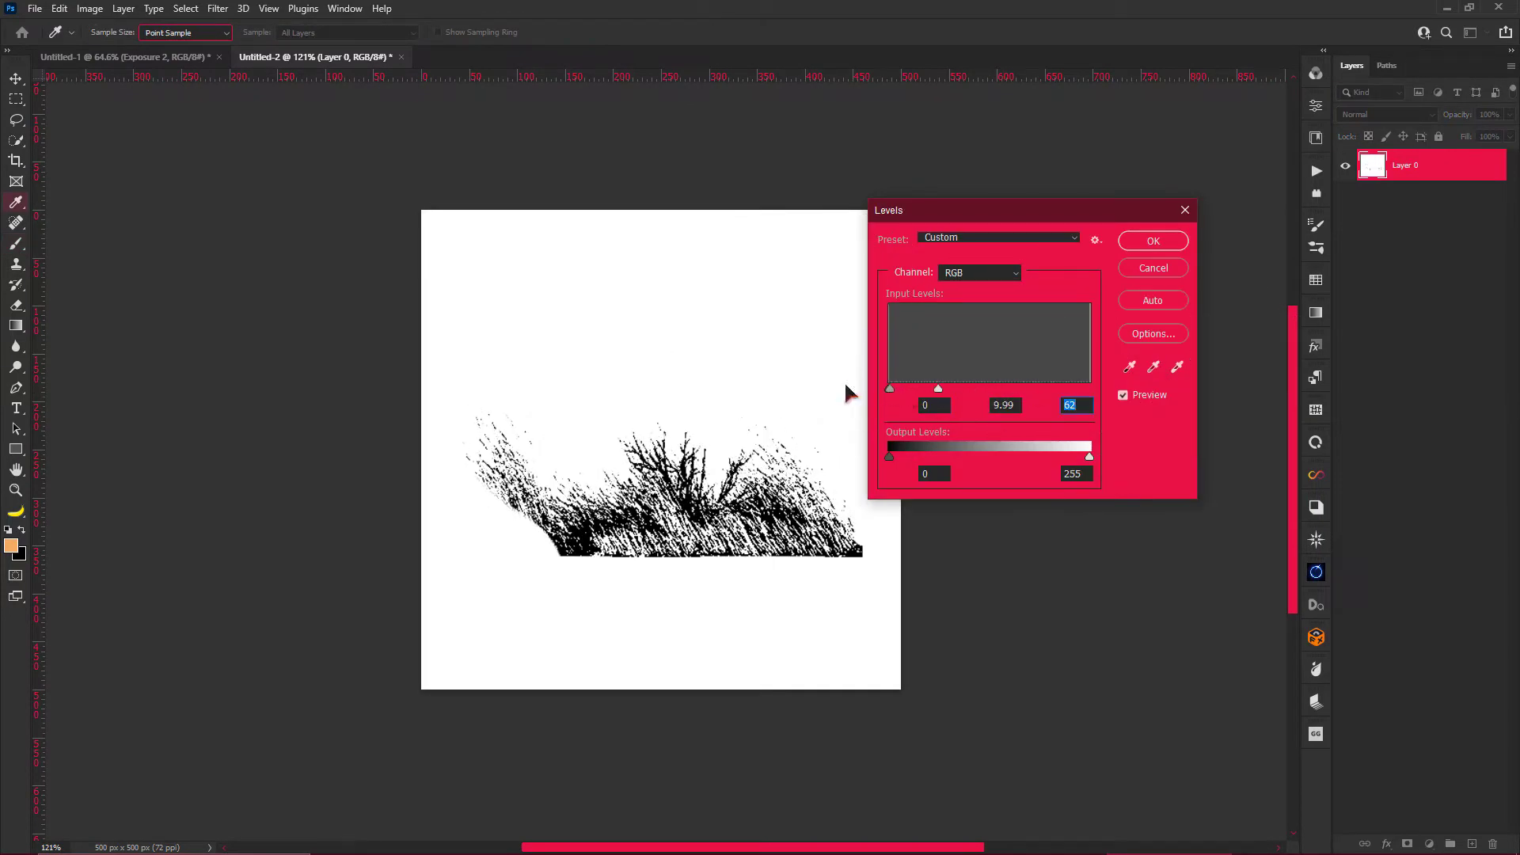
click(1153, 268)
click(1430, 845)
click(1417, 801)
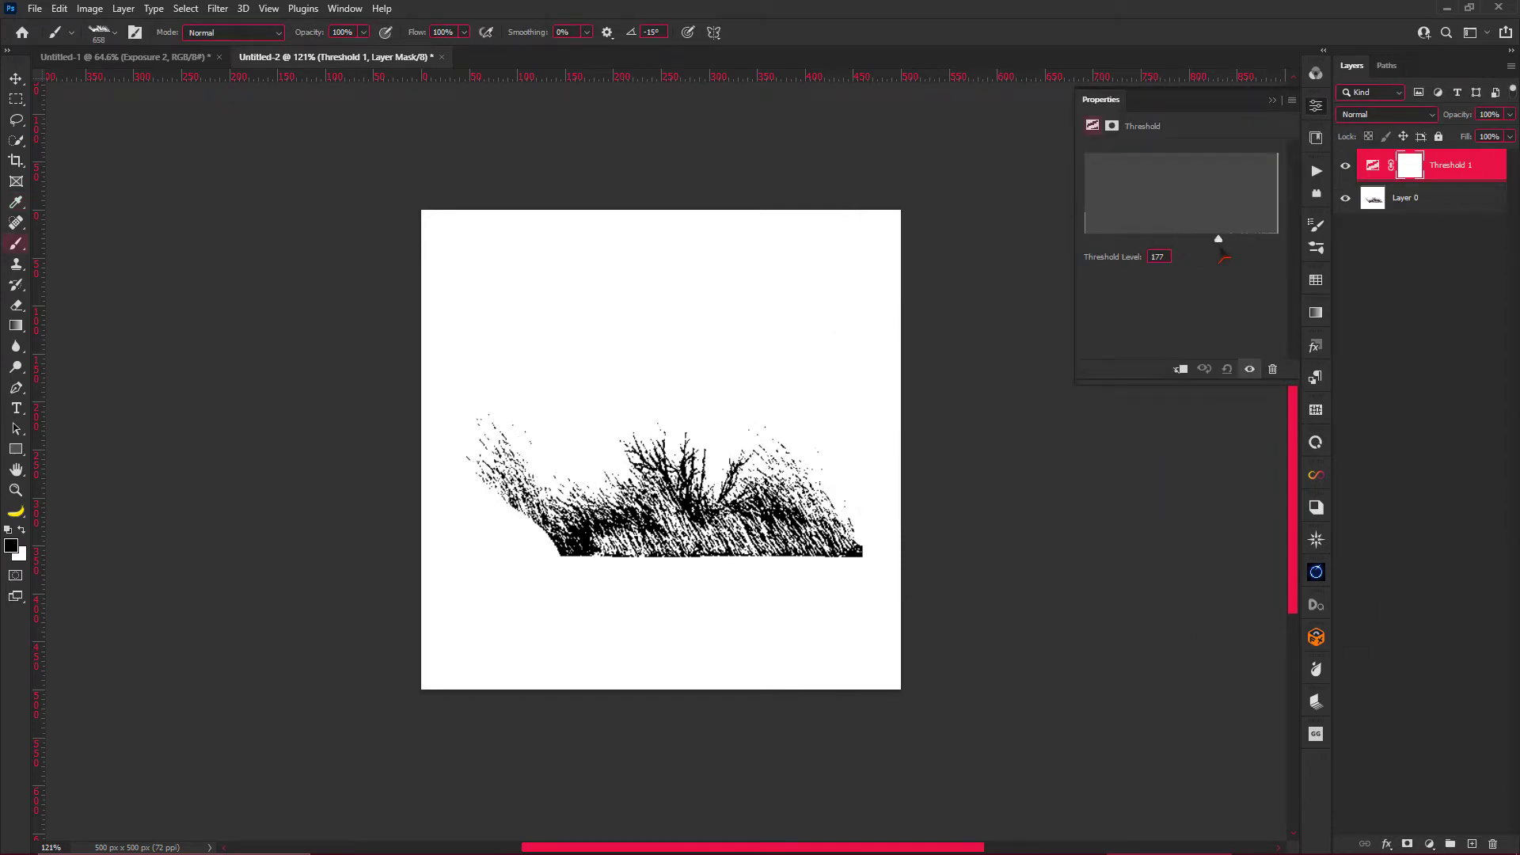
key(ctrl+alt+a)
key(ctrl+e)
Define the cleaned grass as a new brush preset and add a new layer in the composite.
key(alt+e)
key(b)
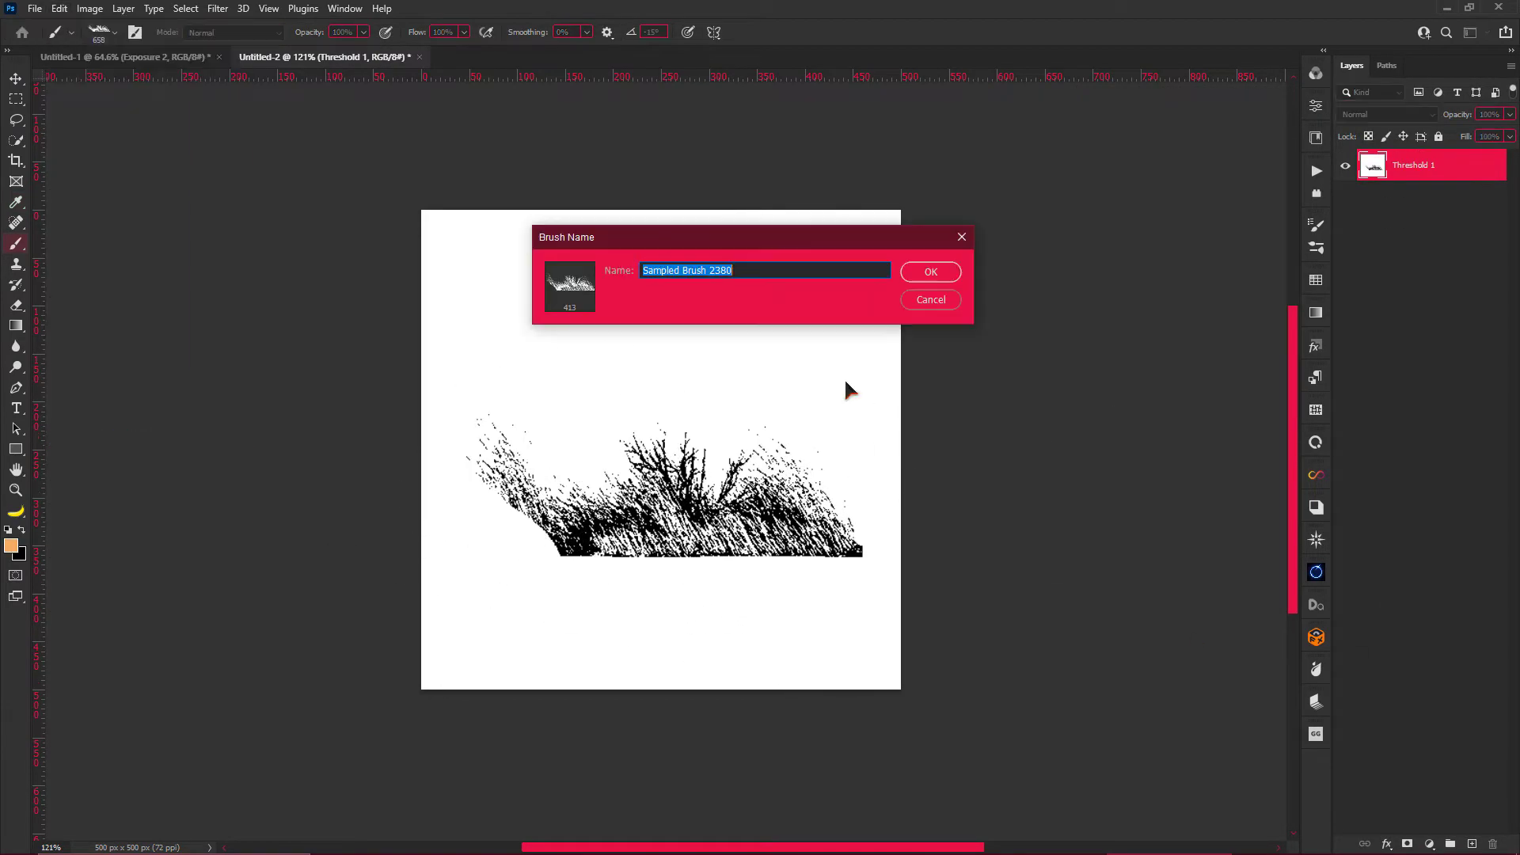
key(Return)
key(ctrl+Tab)
key(ctrl+shift+alt+n)
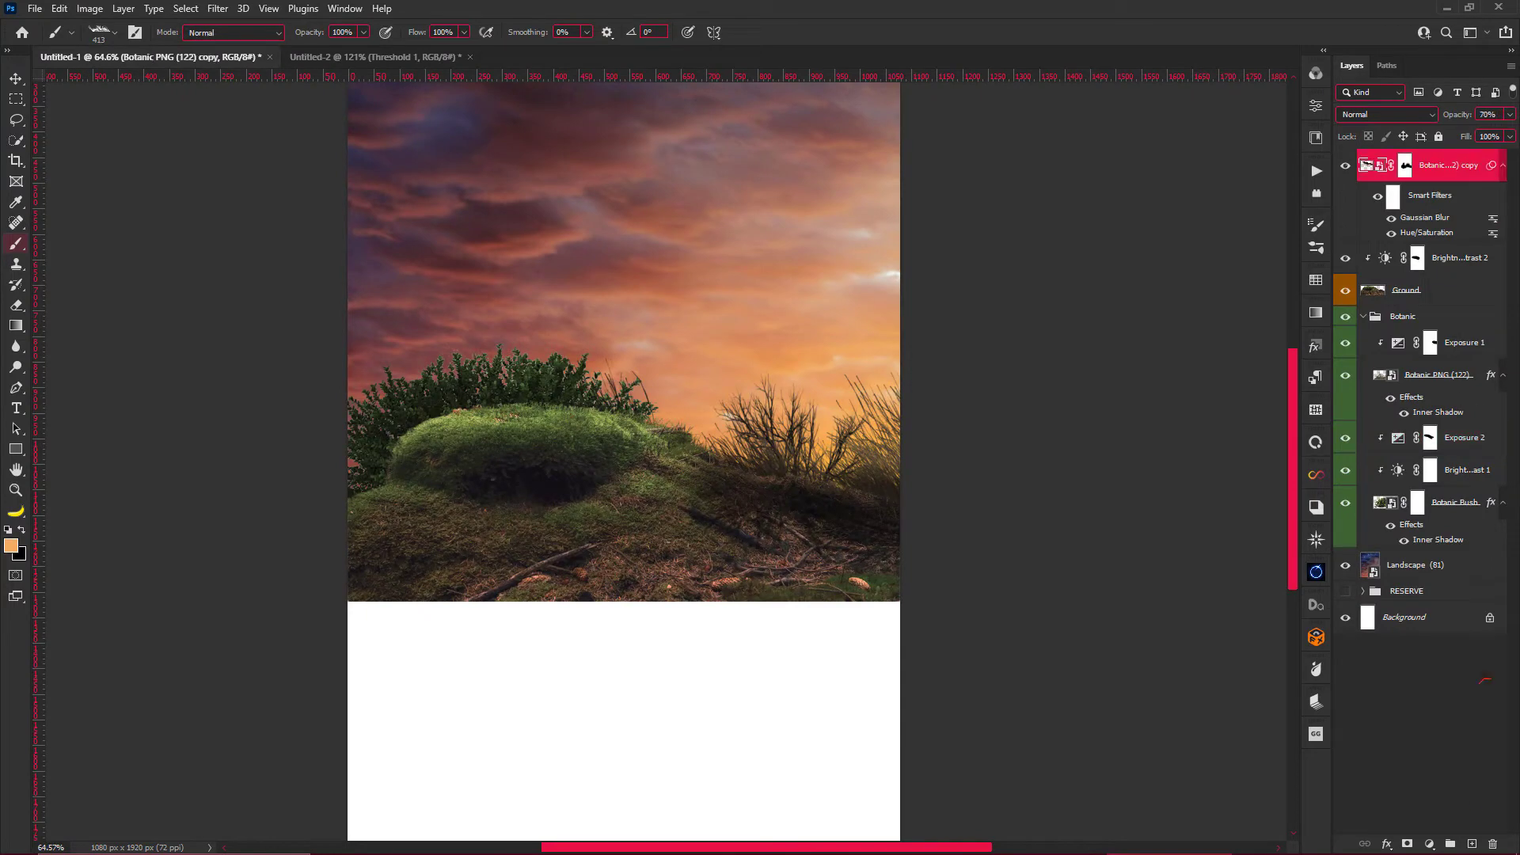
right_click(689, 607)
Stamp horizontally flipped grass on the lower right, mask it to blend, and fade to 37% opacity.
key(Escape)
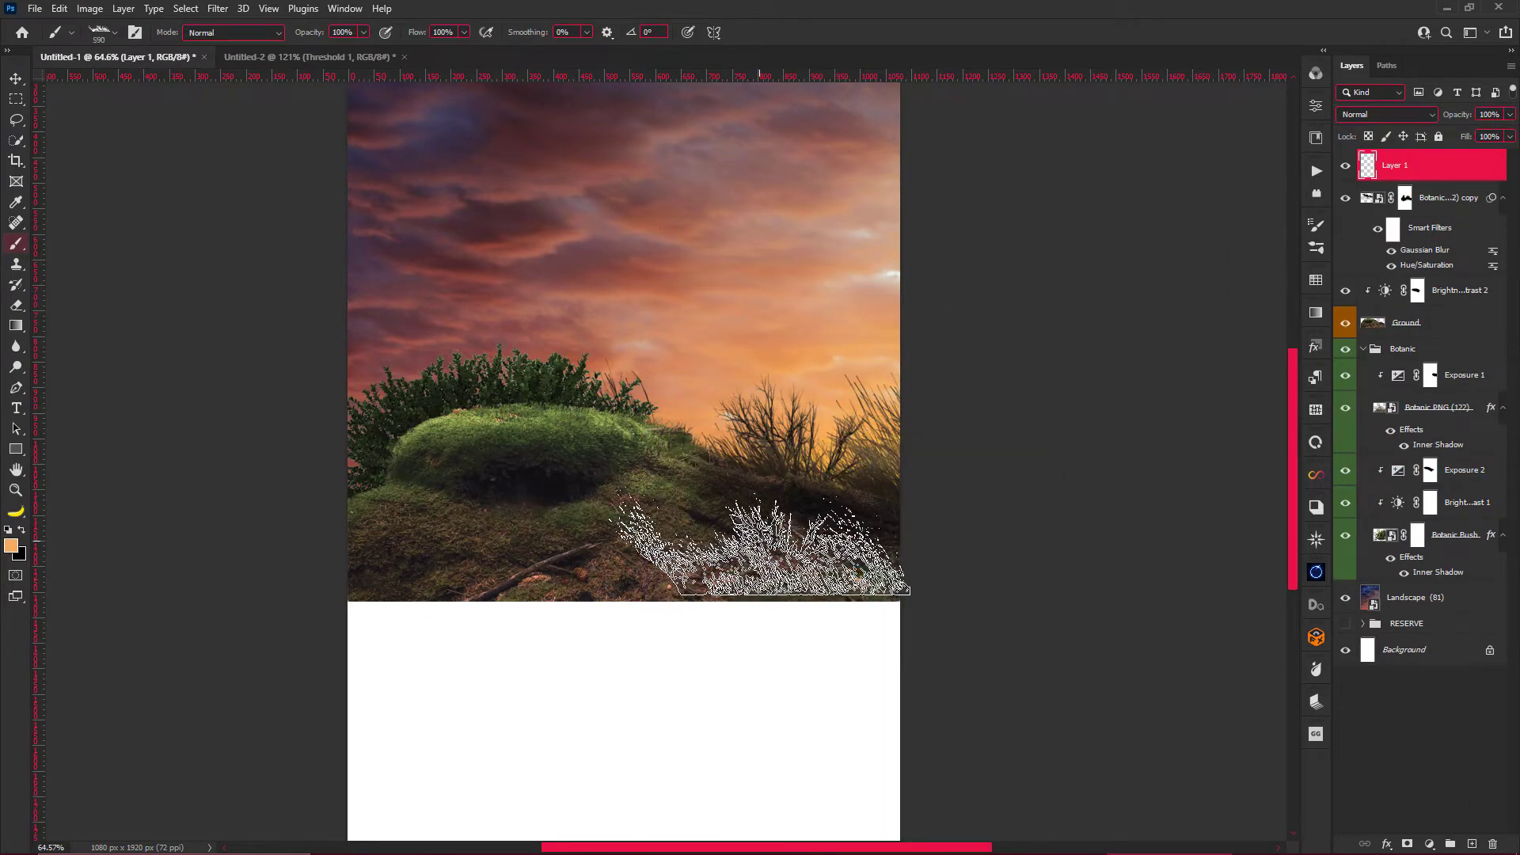
key(F5)
click(1108, 557)
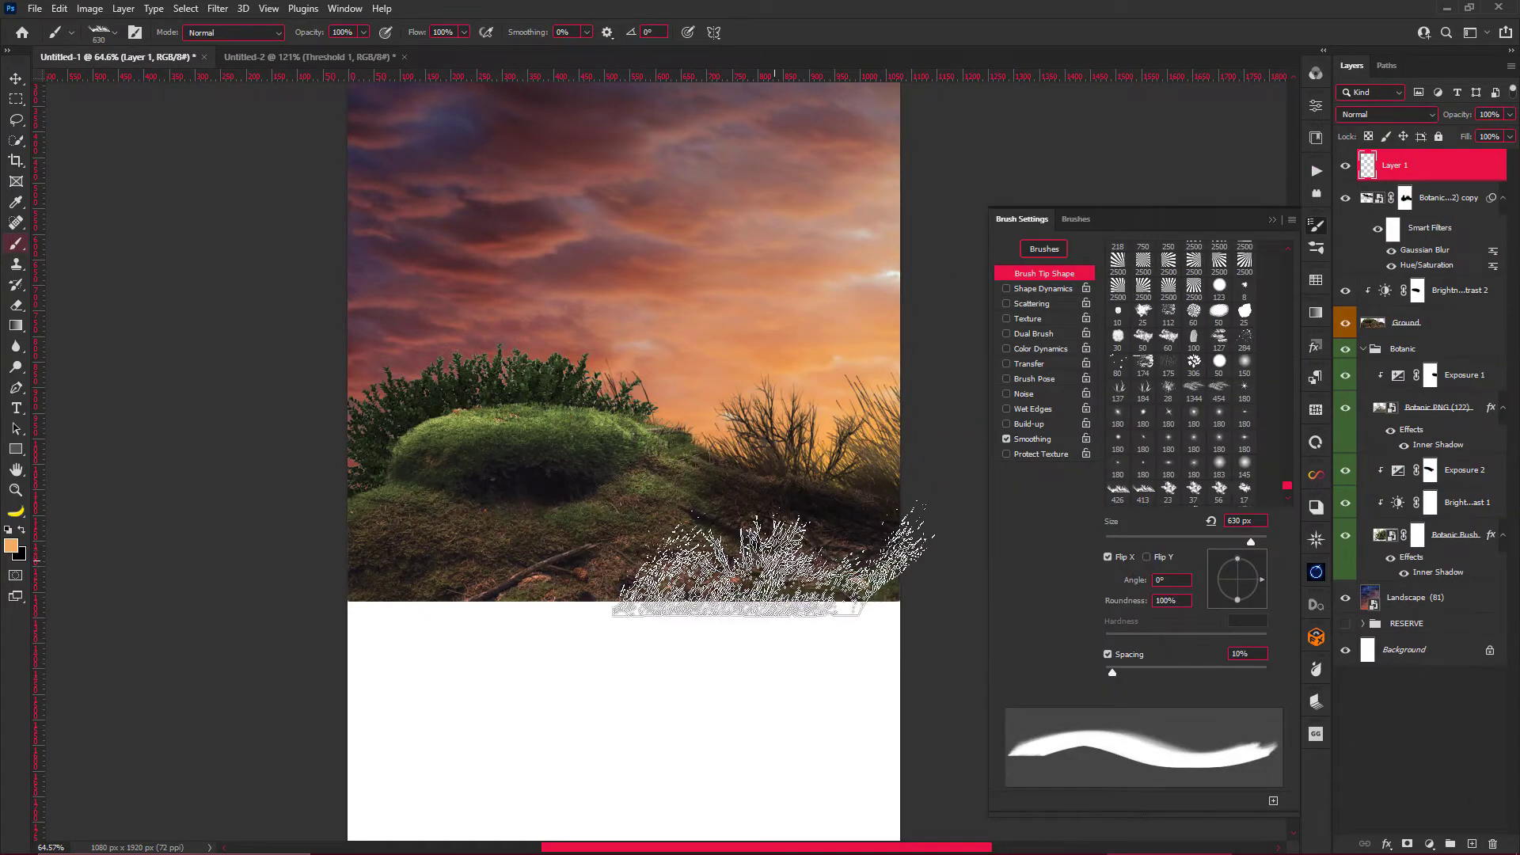
click(780, 545)
key(F5)
key(e)
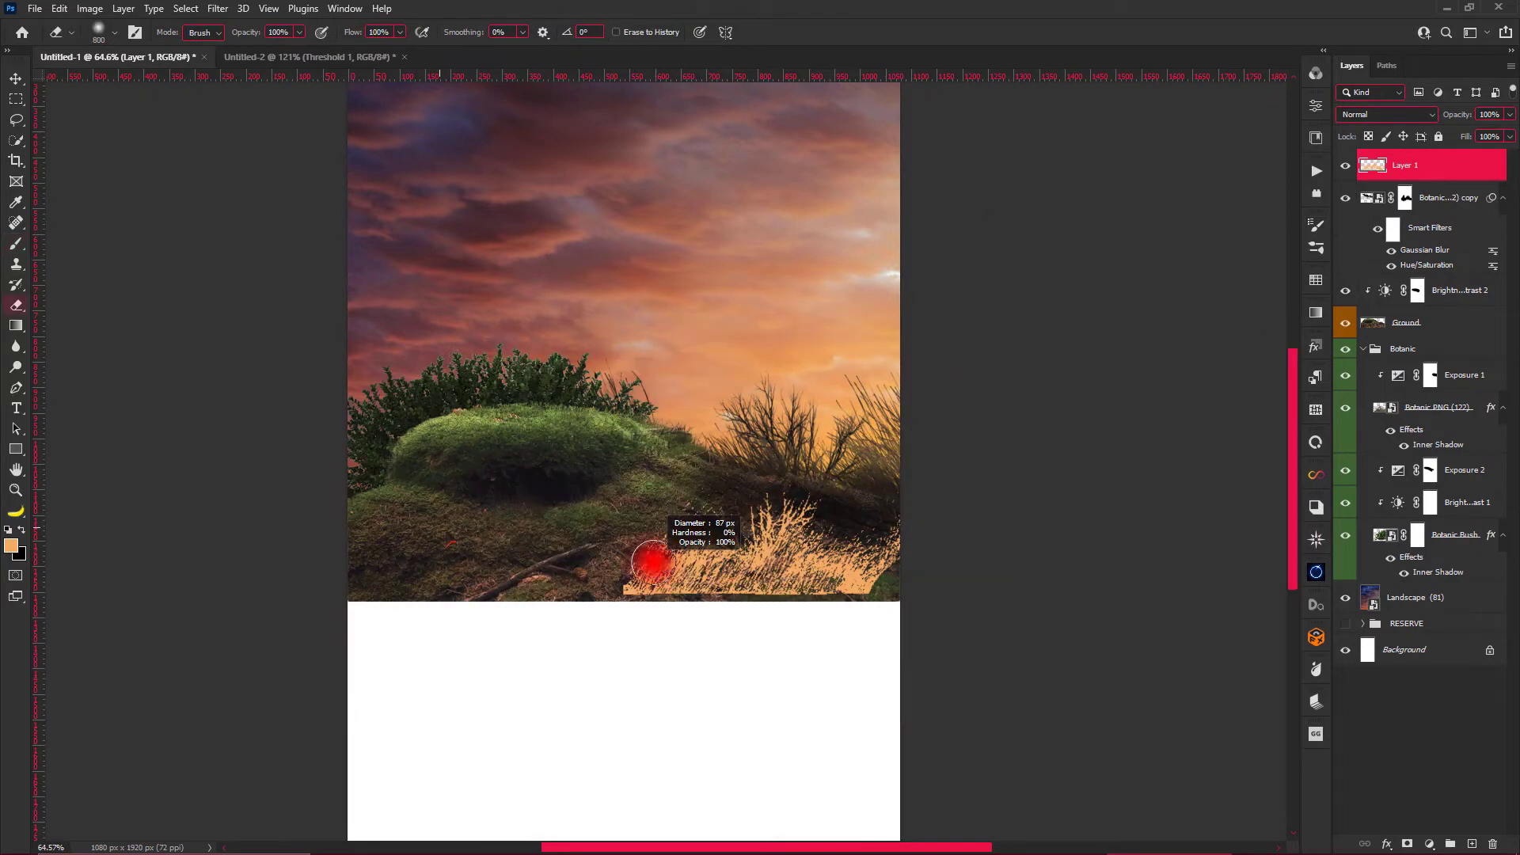
click(1408, 844)
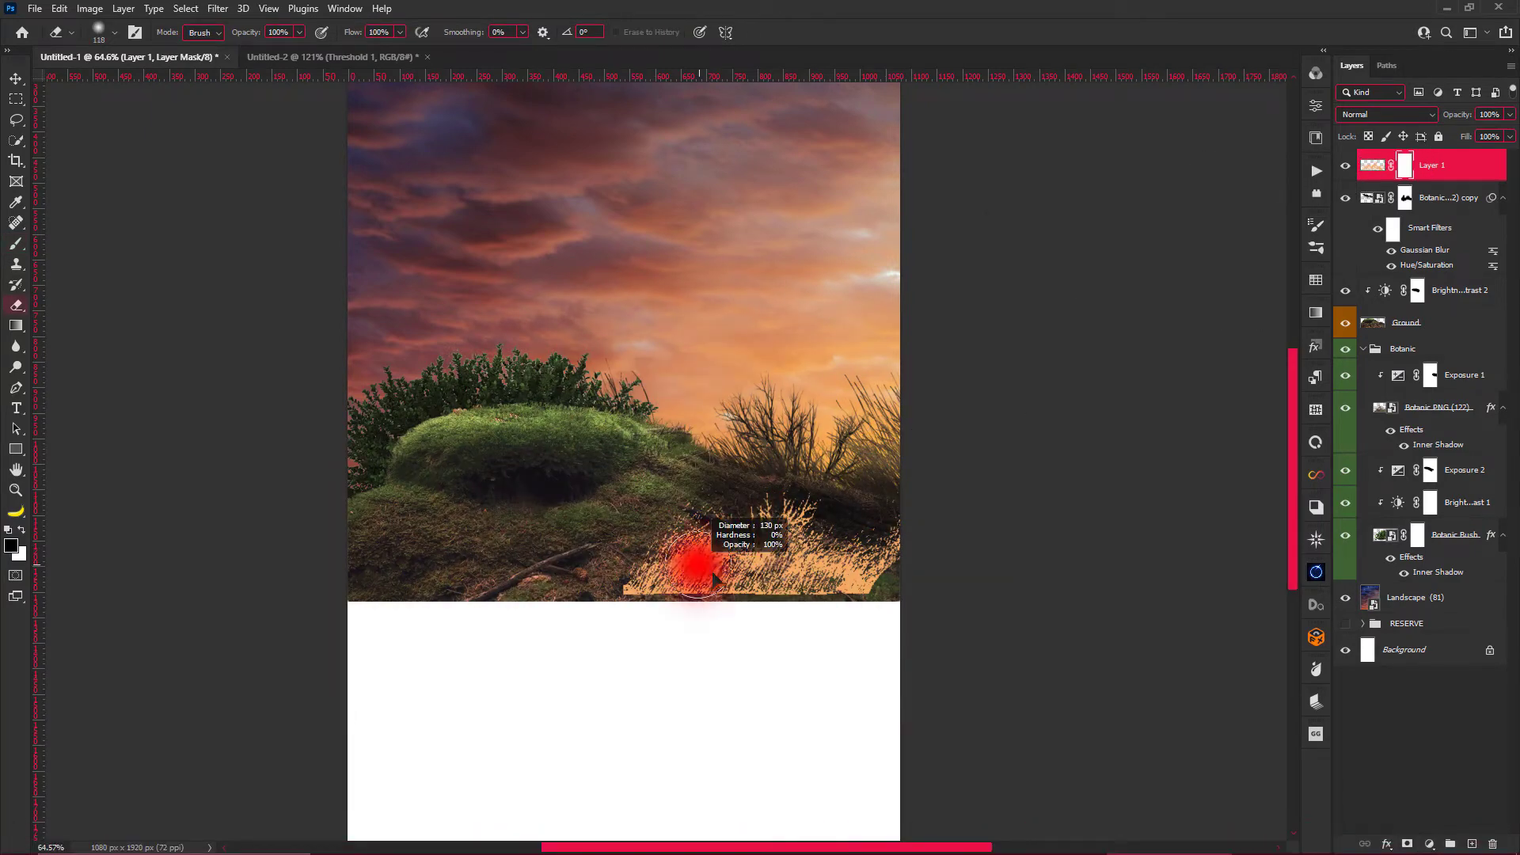
drag(626, 592, 876, 604)
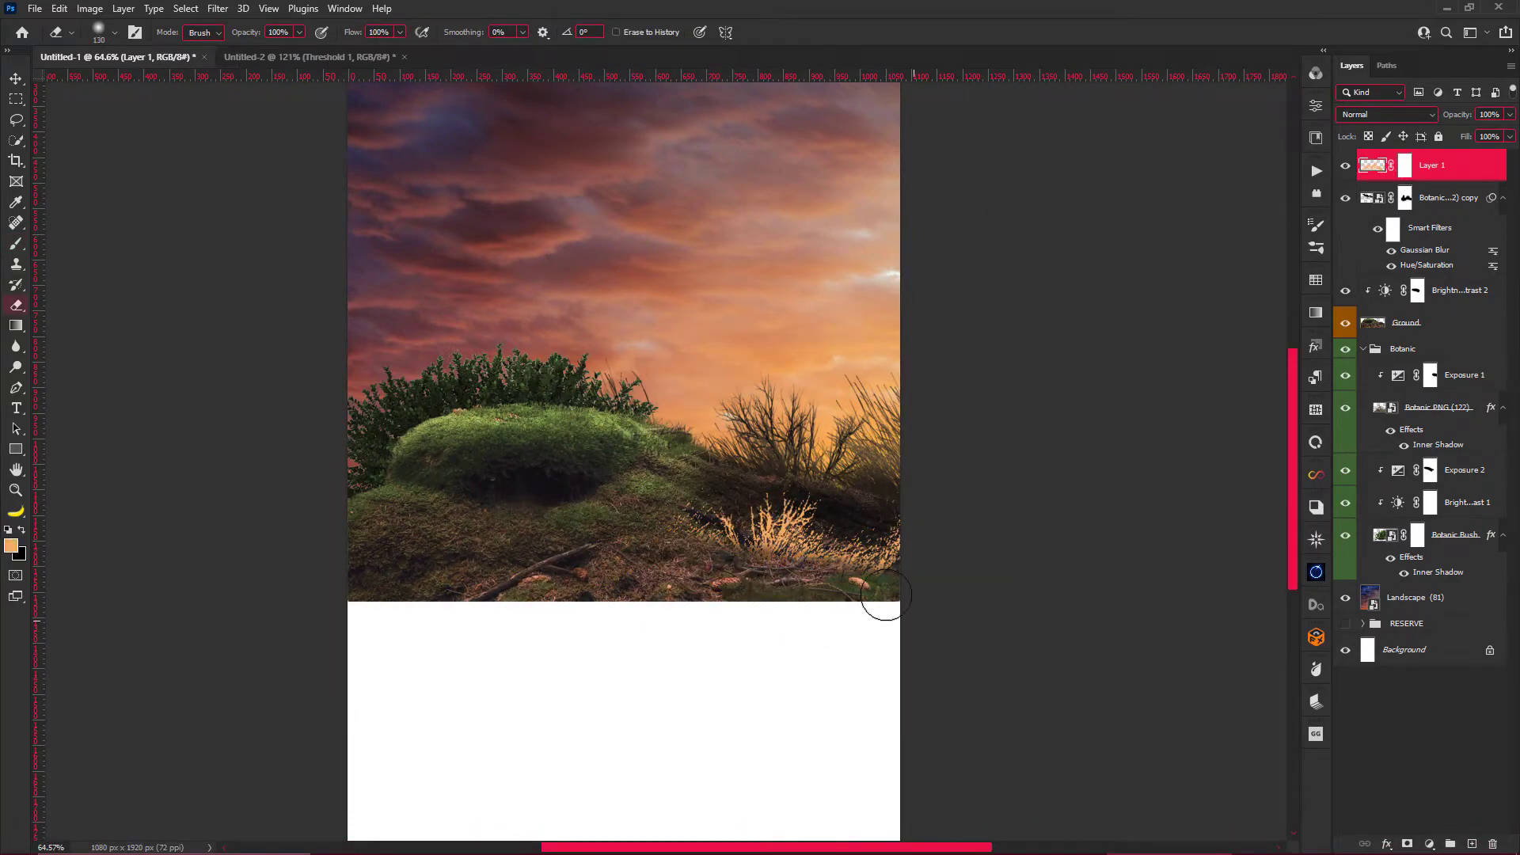
click(217, 8)
drag(1457, 114, 1410, 119)
Rename the blurred botanic copy to Botanic SHADOW and the grass stamp layer to BOTANIC LIGHT.
key(v)
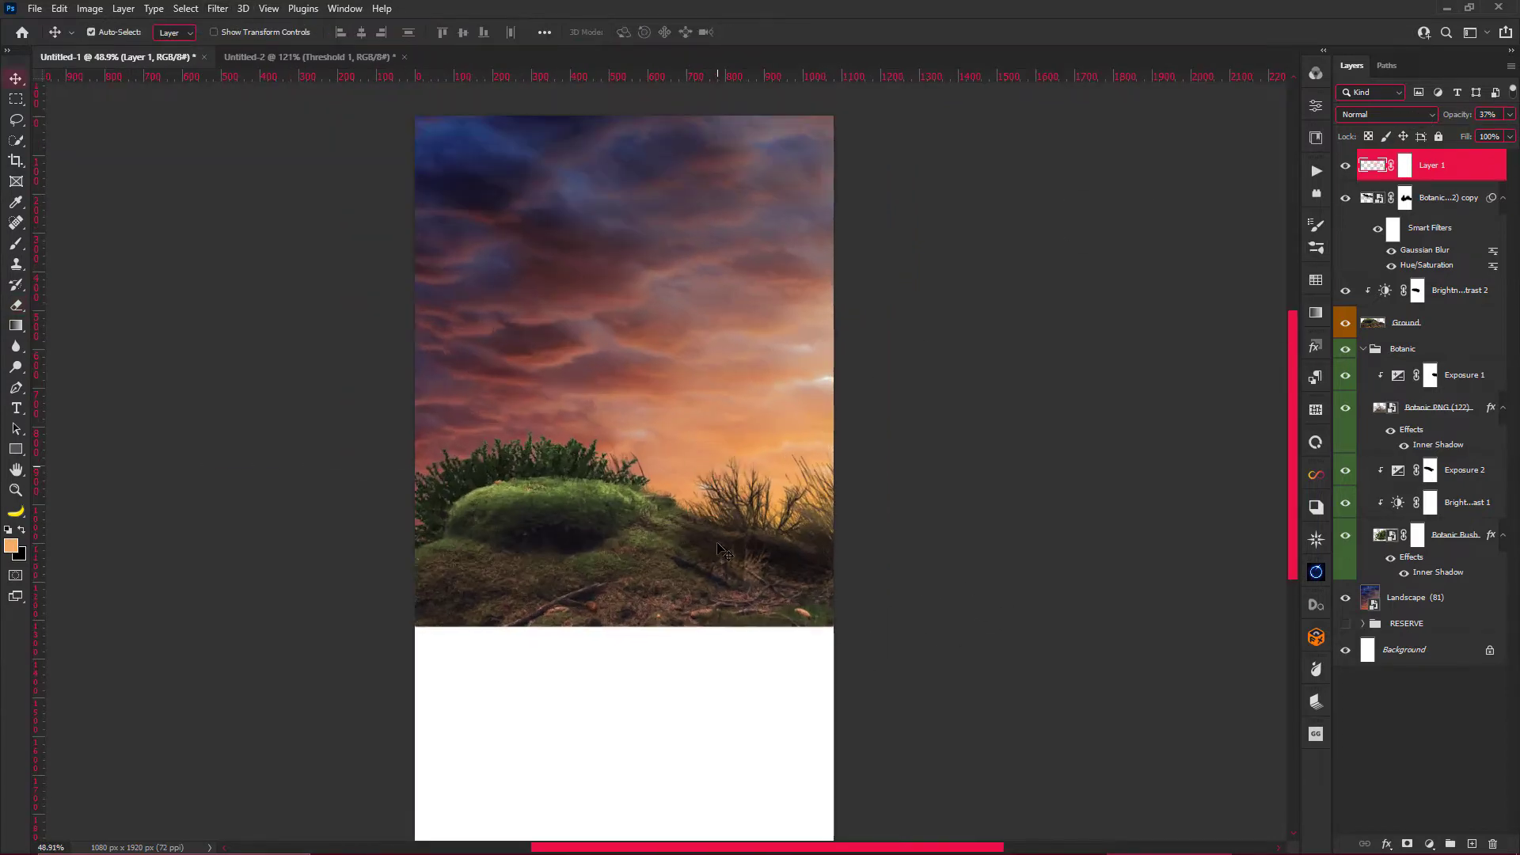
scroll(837, 307, down, 1)
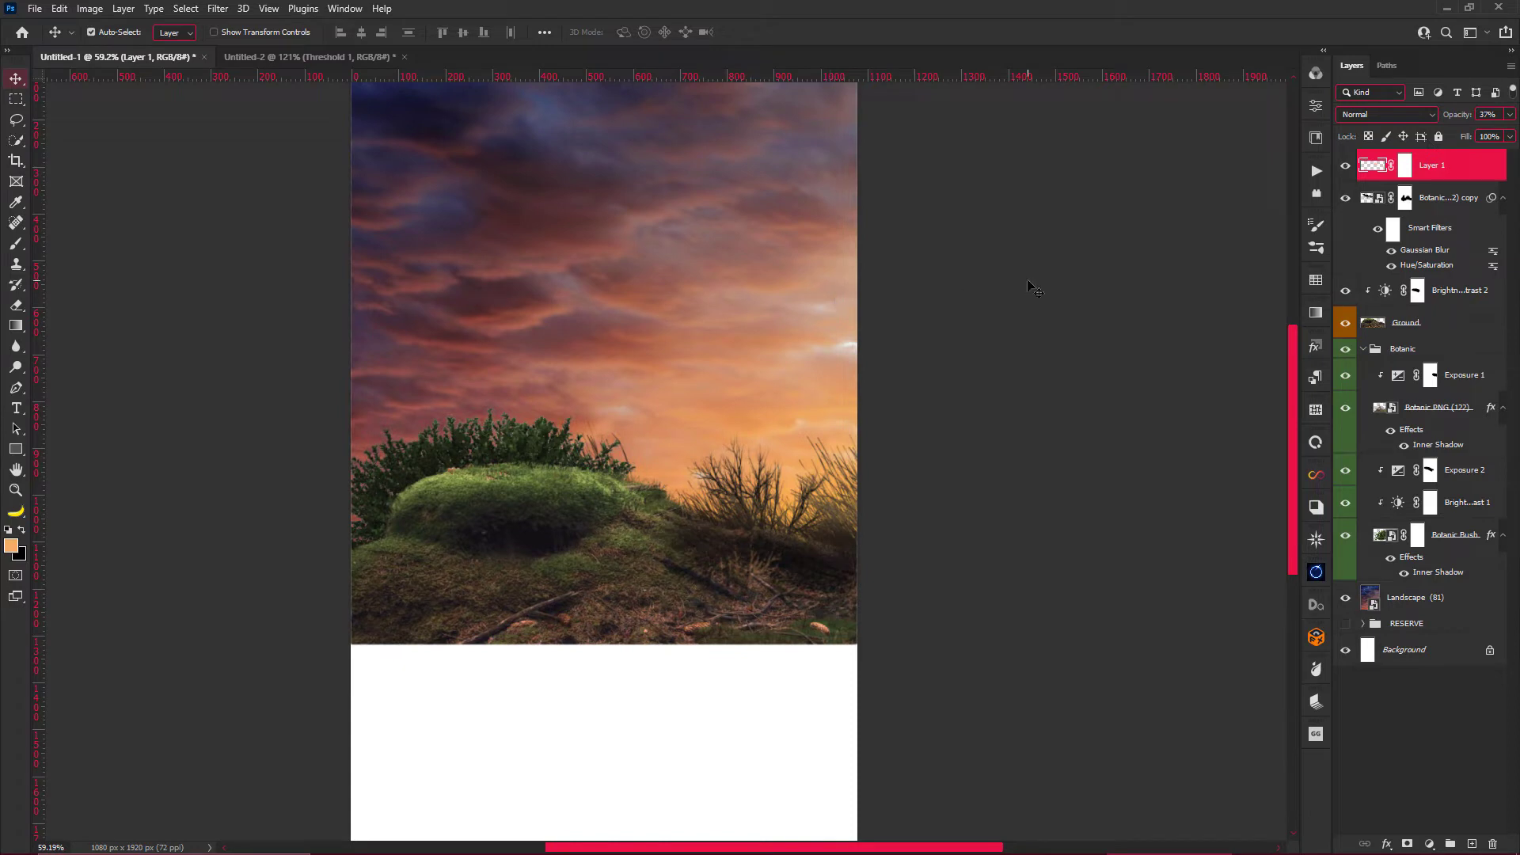
scroll(656, 554, down, 1)
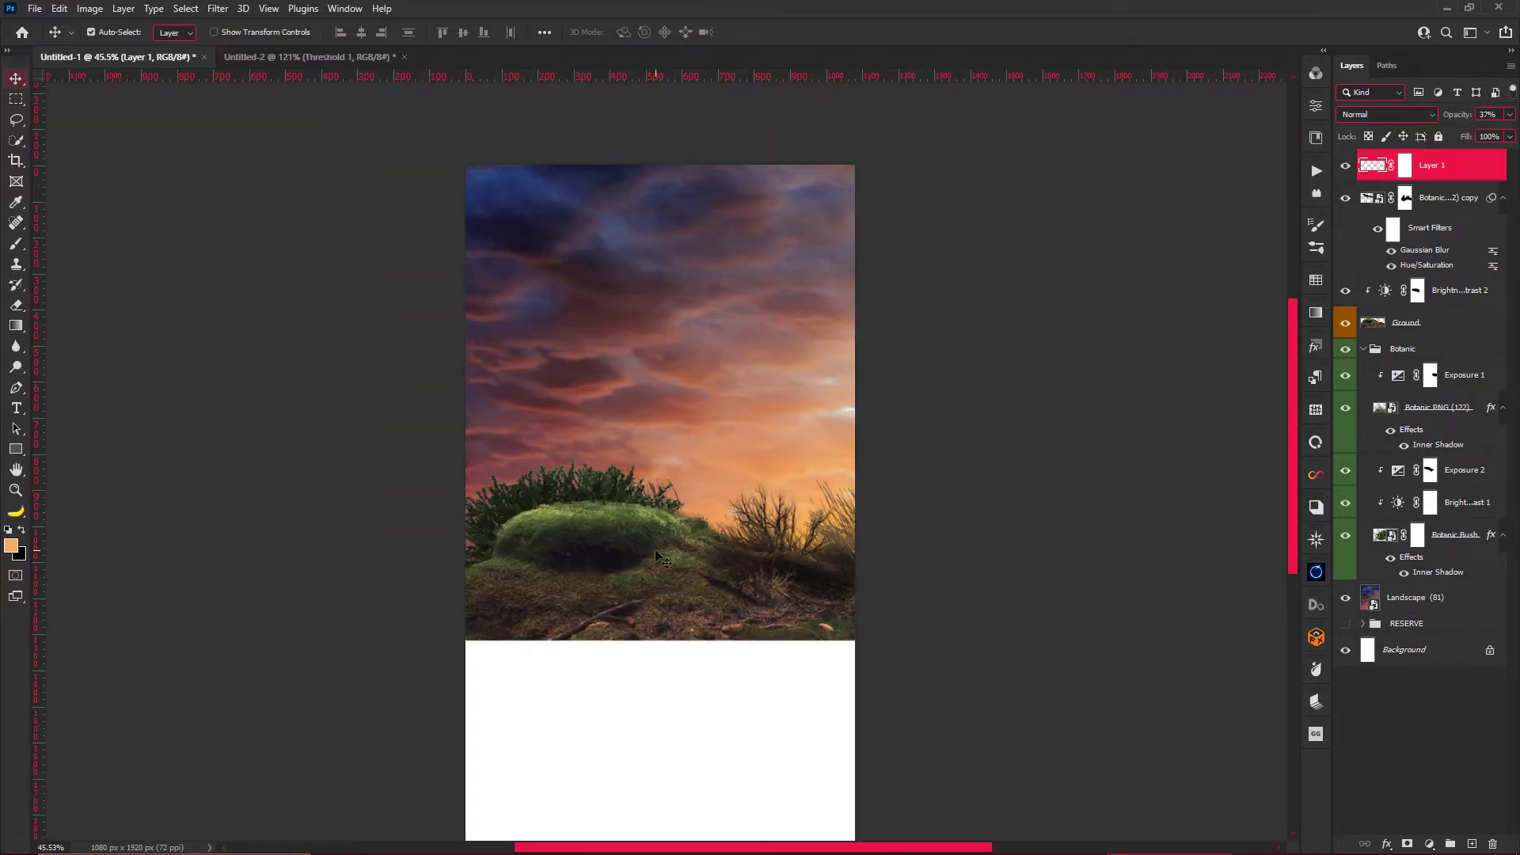
double_click(1448, 197)
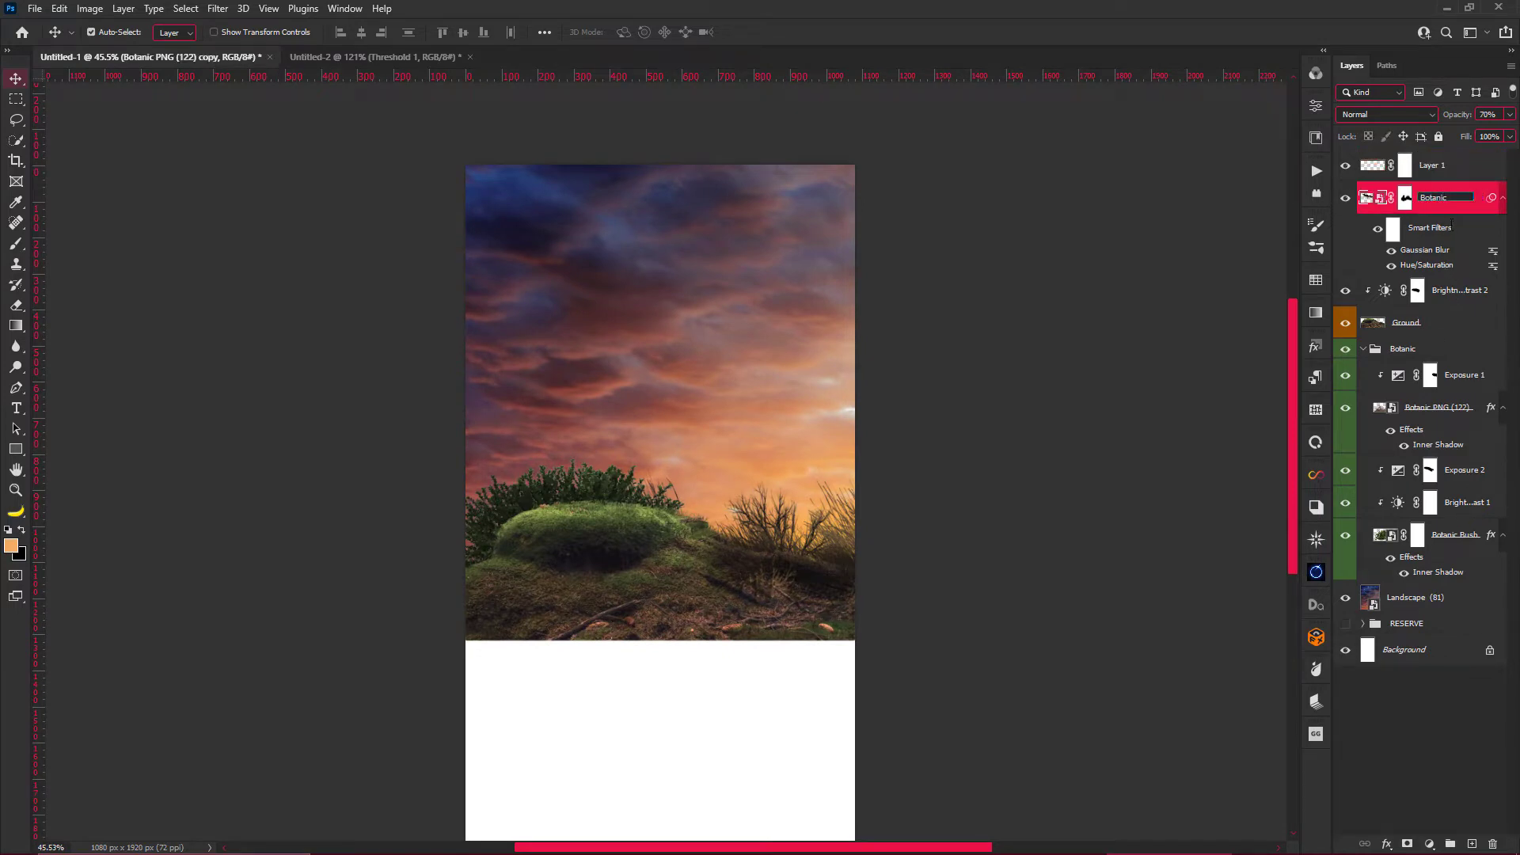
text(SHADOW)
key(Return)
click(1435, 169)
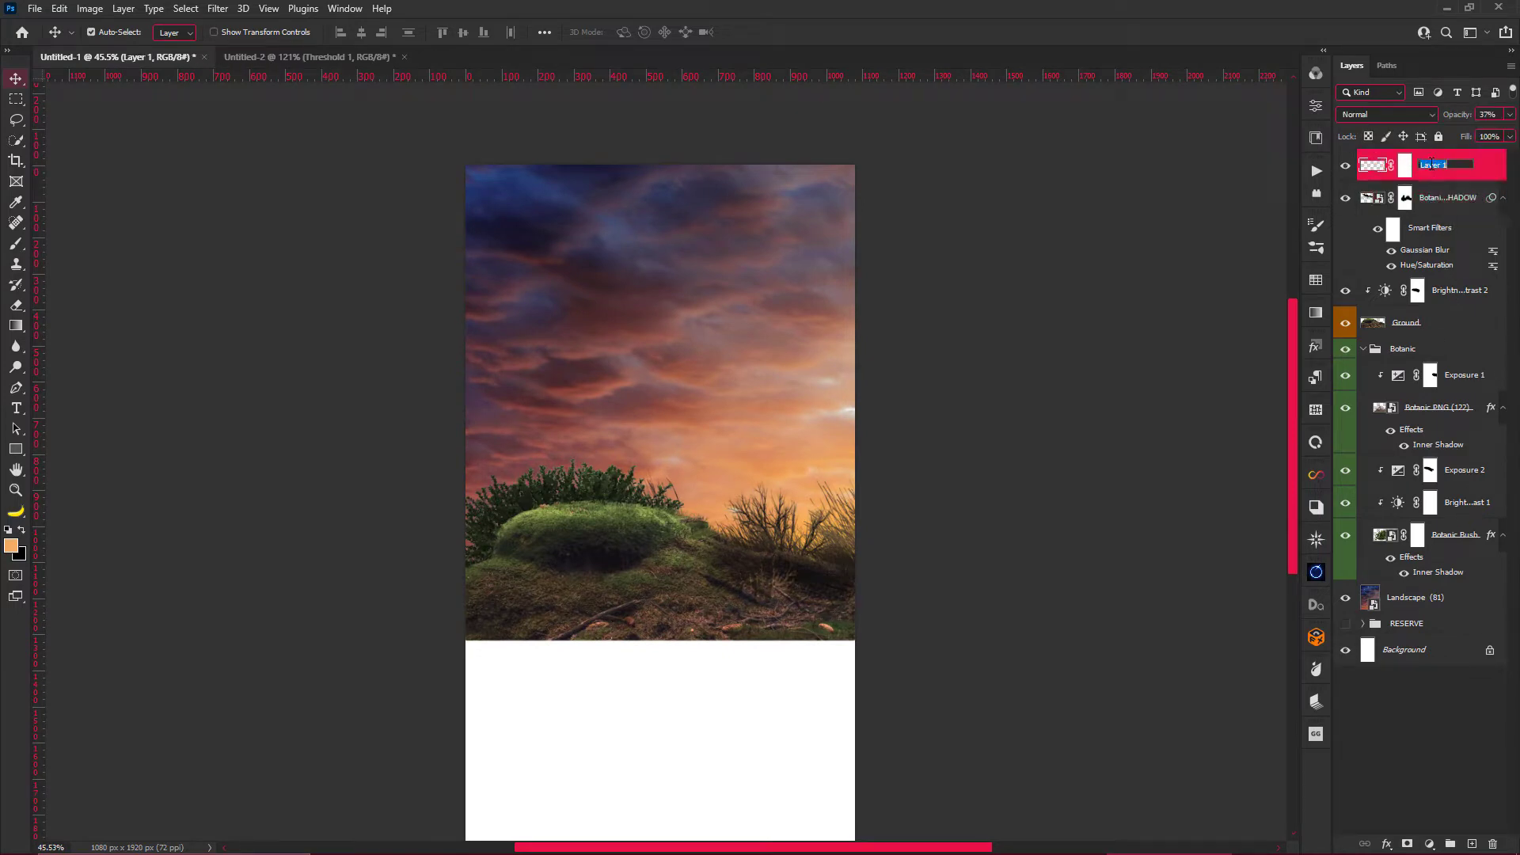
text(BOTANIC LIGH)
key(Return)
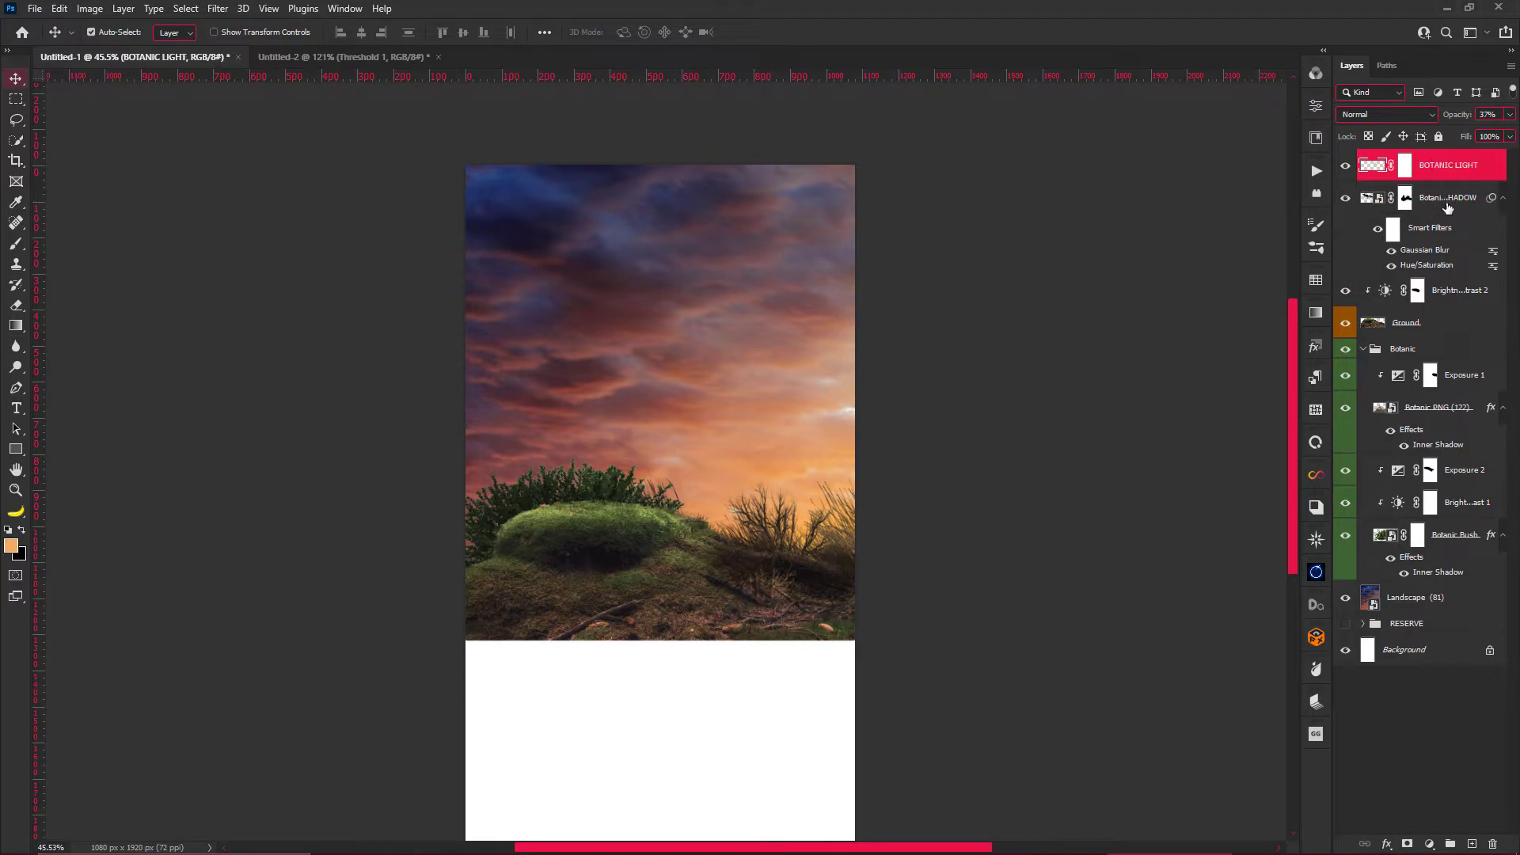
Group the light and shadow layers as BOTANIC LIGHT & SHADOW.
shift+click(1447, 198)
key(ctrl+g)
text(BOTANIC LIGHT &)
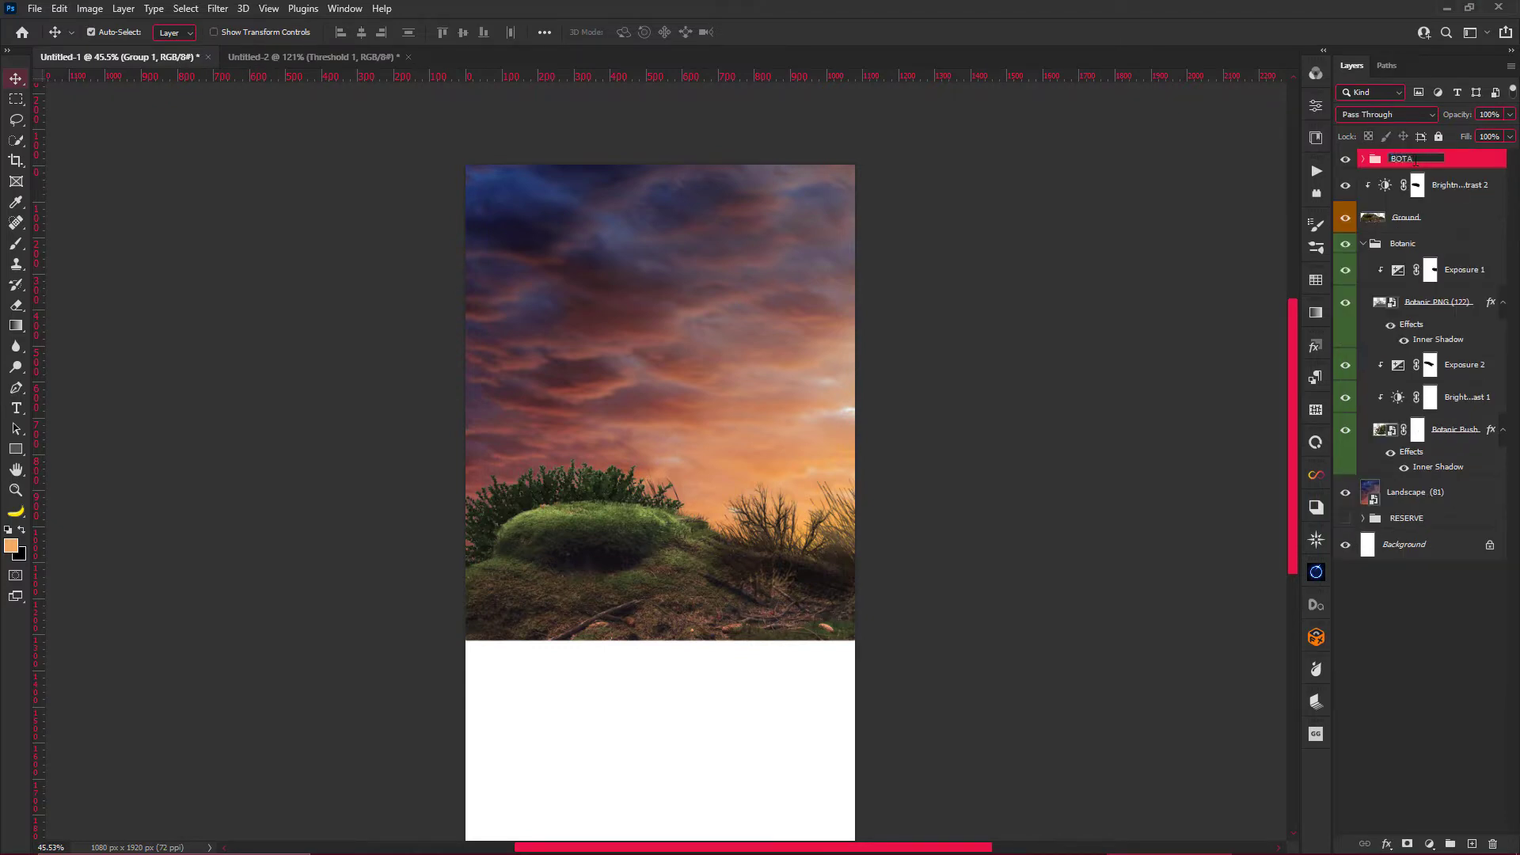
text(SHADOW)
key(Return)
Colour-tag Brightness/Contrast 2 and the Landscape layer, and rename Landscape to SKY.
right_click(1416, 159)
click(1426, 754)
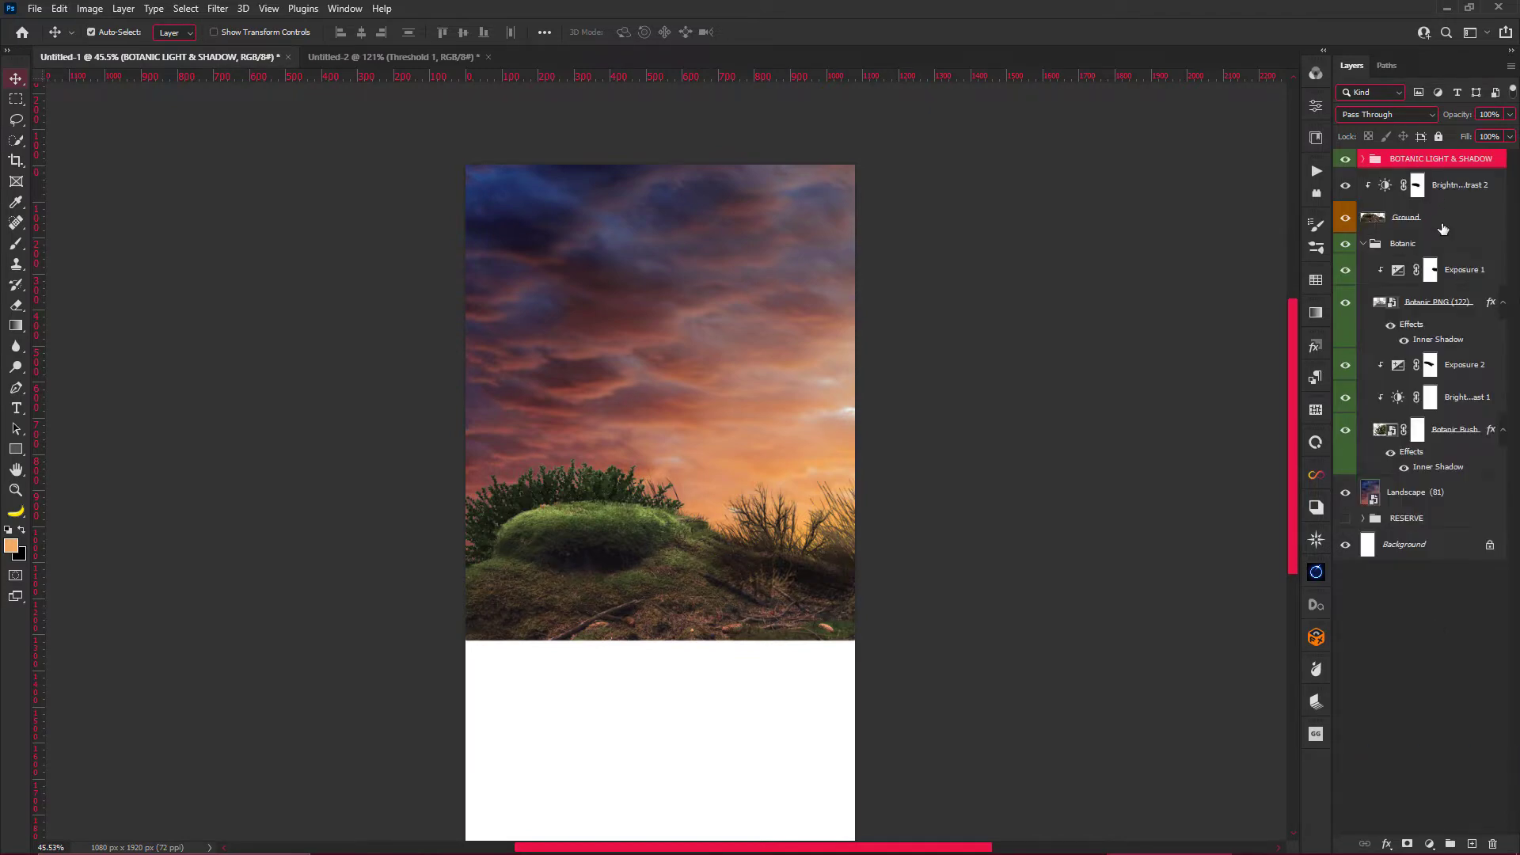
right_click(1417, 185)
click(1402, 721)
right_click(1414, 491)
click(1402, 721)
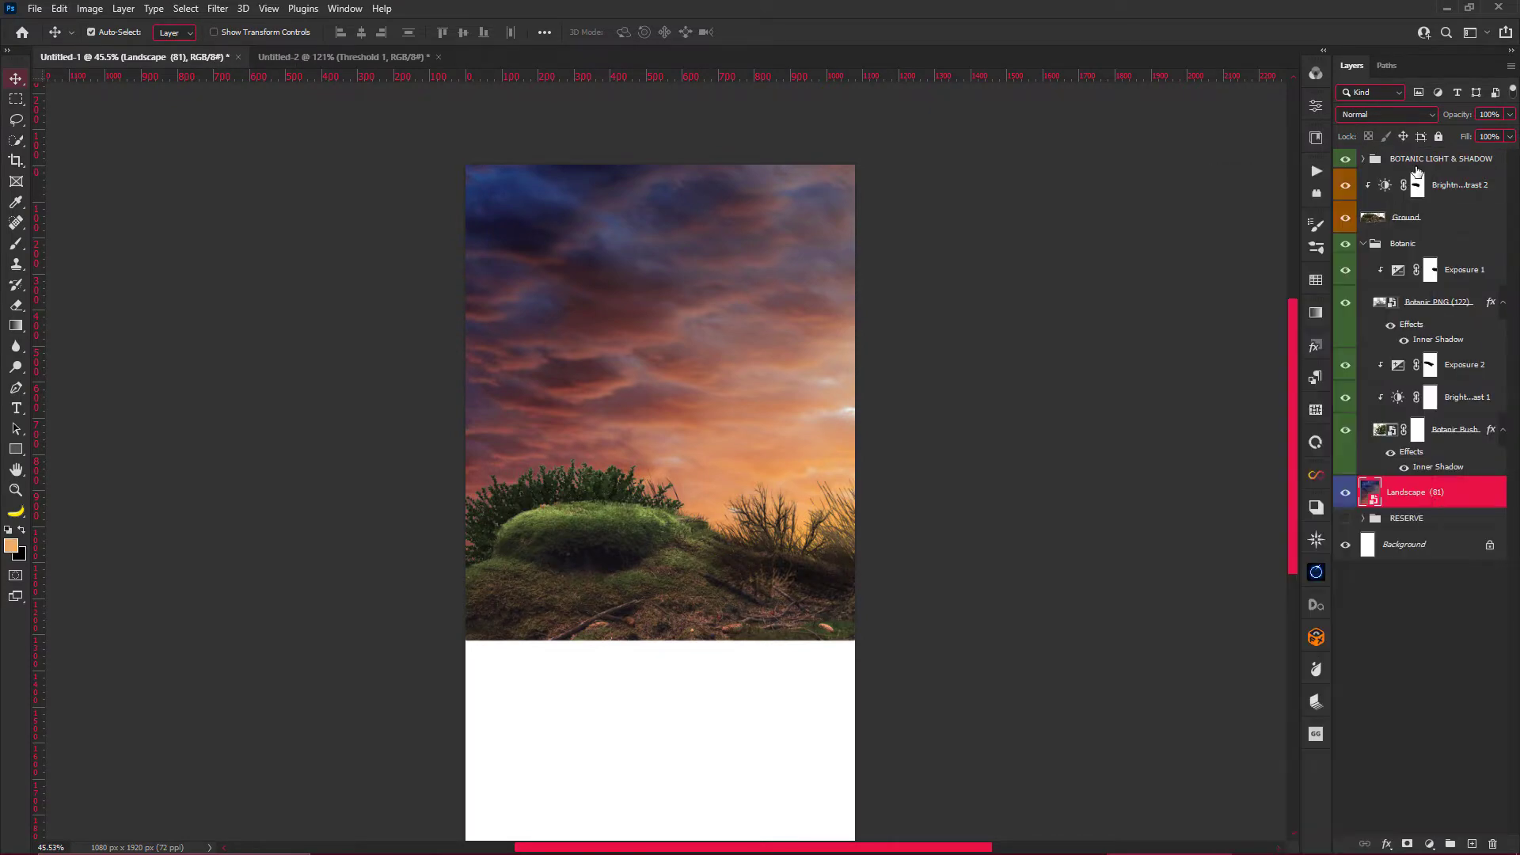
text(SKY)
key(Return)
click(1419, 159)
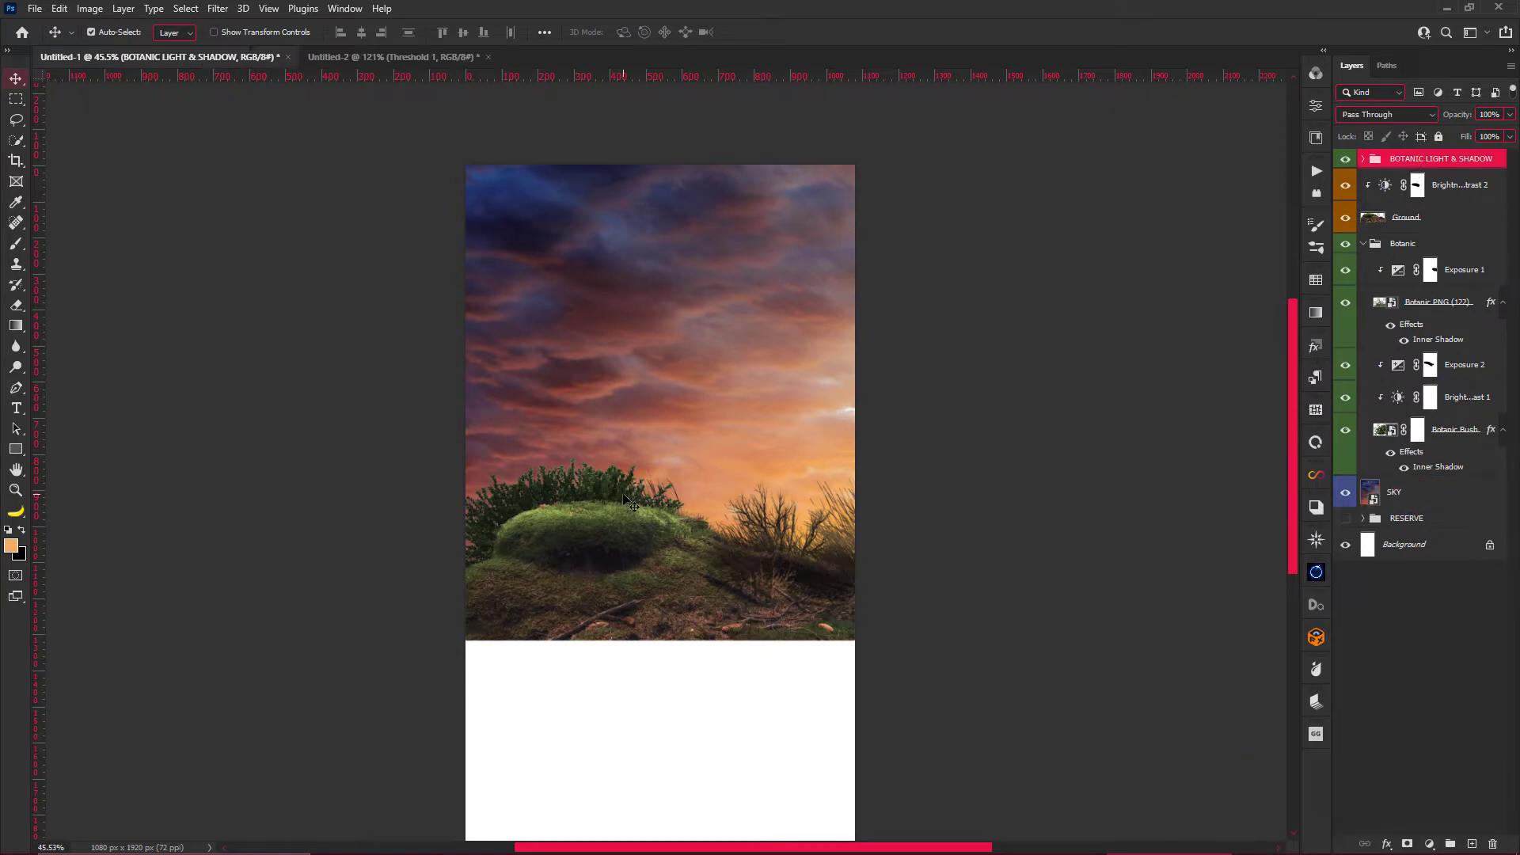
Place the stag image, shrink it and set it standing atop the mossy mound.
scroll(625, 496, down, 2)
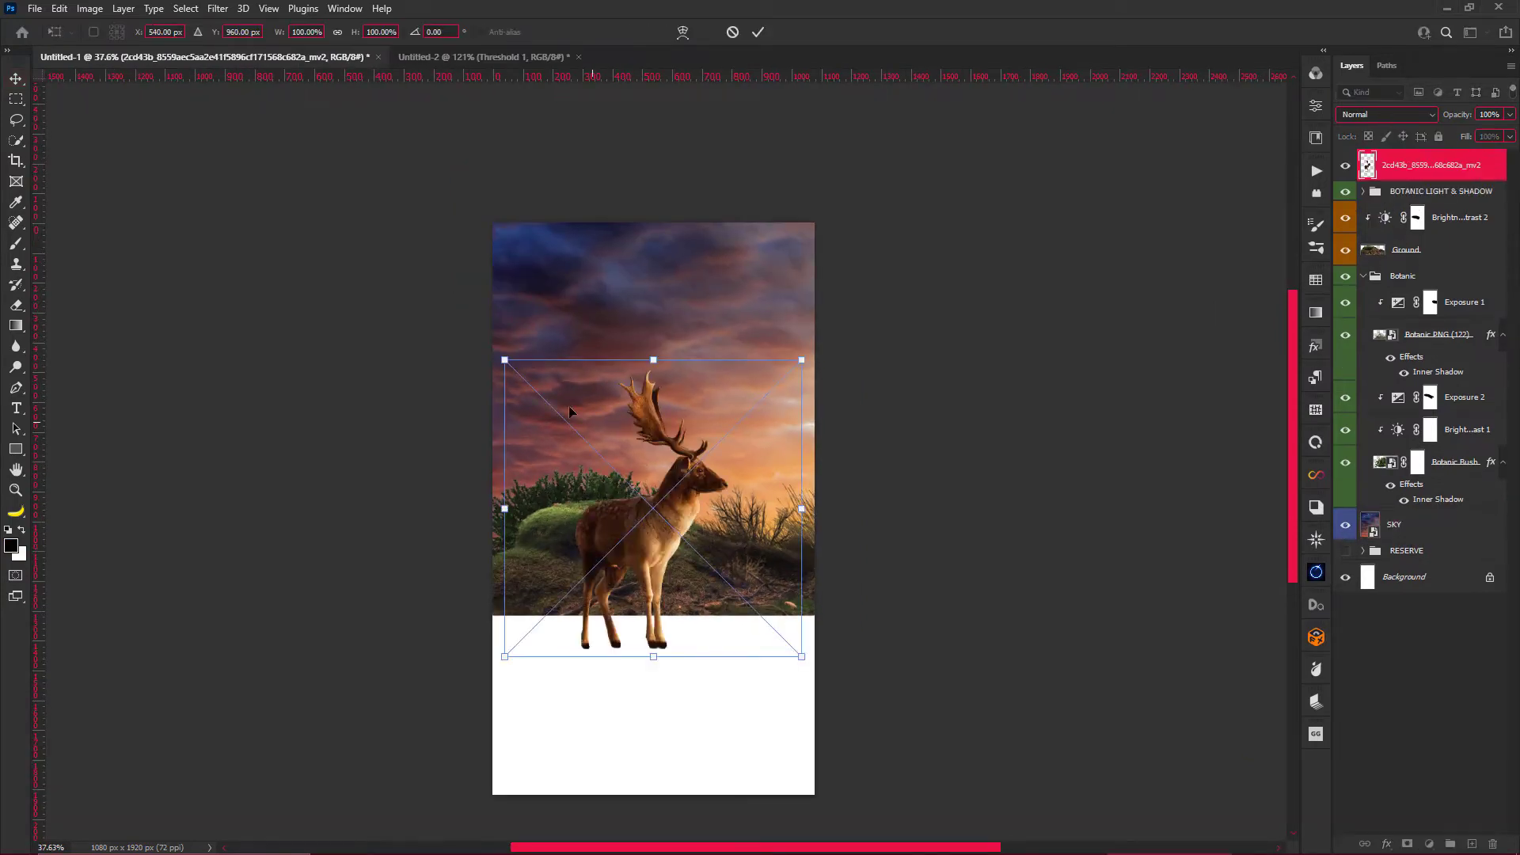
drag(639, 526, 656, 408)
mouse_move(788, 224)
mouse_down()
mouse_move(681, 372)
mouse_move(733, 355)
mouse_up()
mouse_move(660, 419)
mouse_down()
mouse_move(659, 391)
mouse_move(742, 413)
mouse_up()
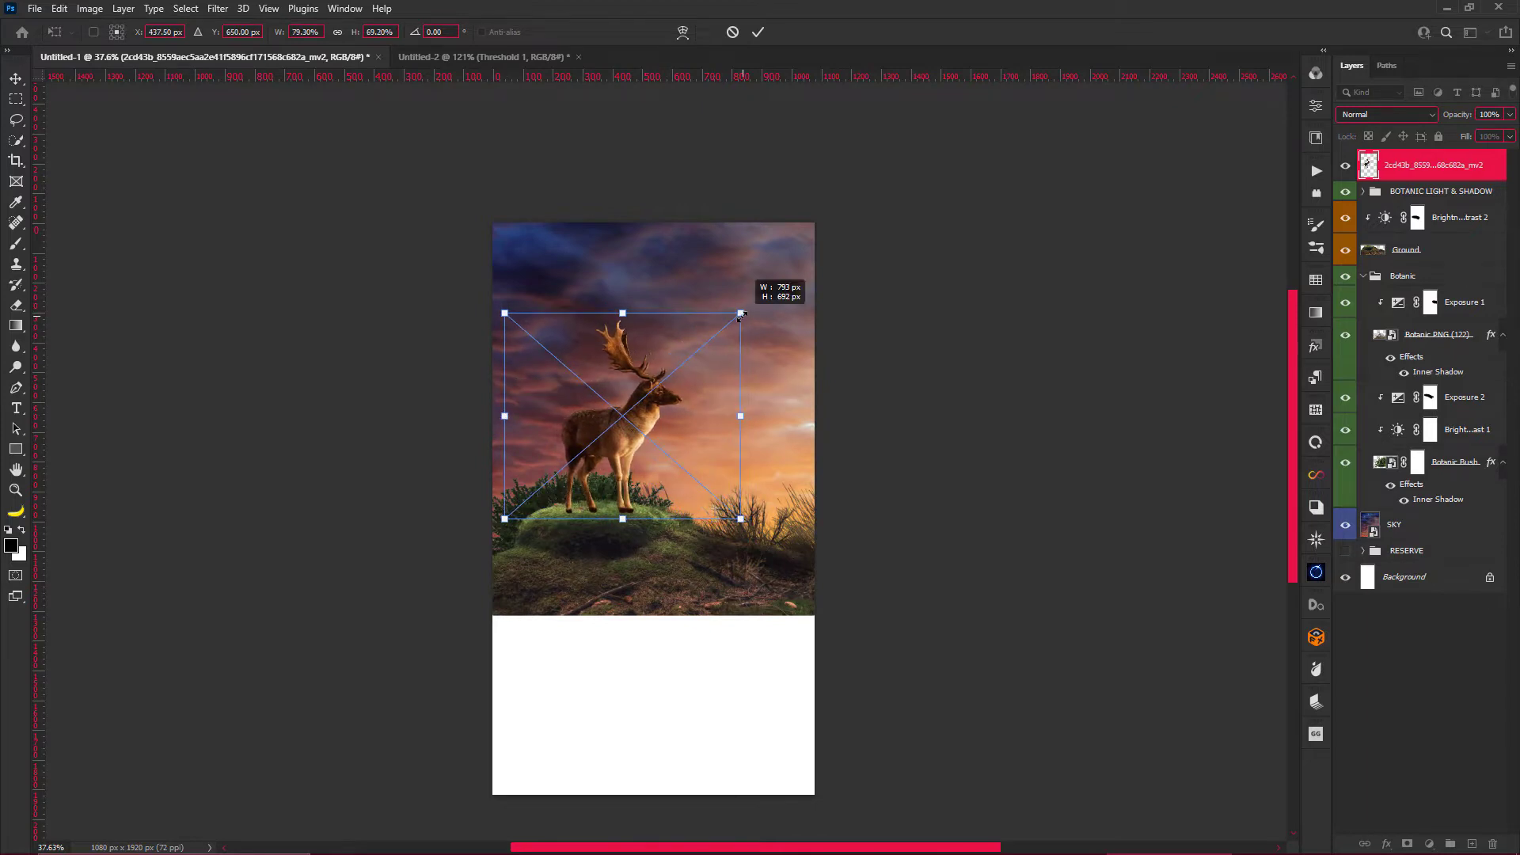
drag(742, 309, 742, 308)
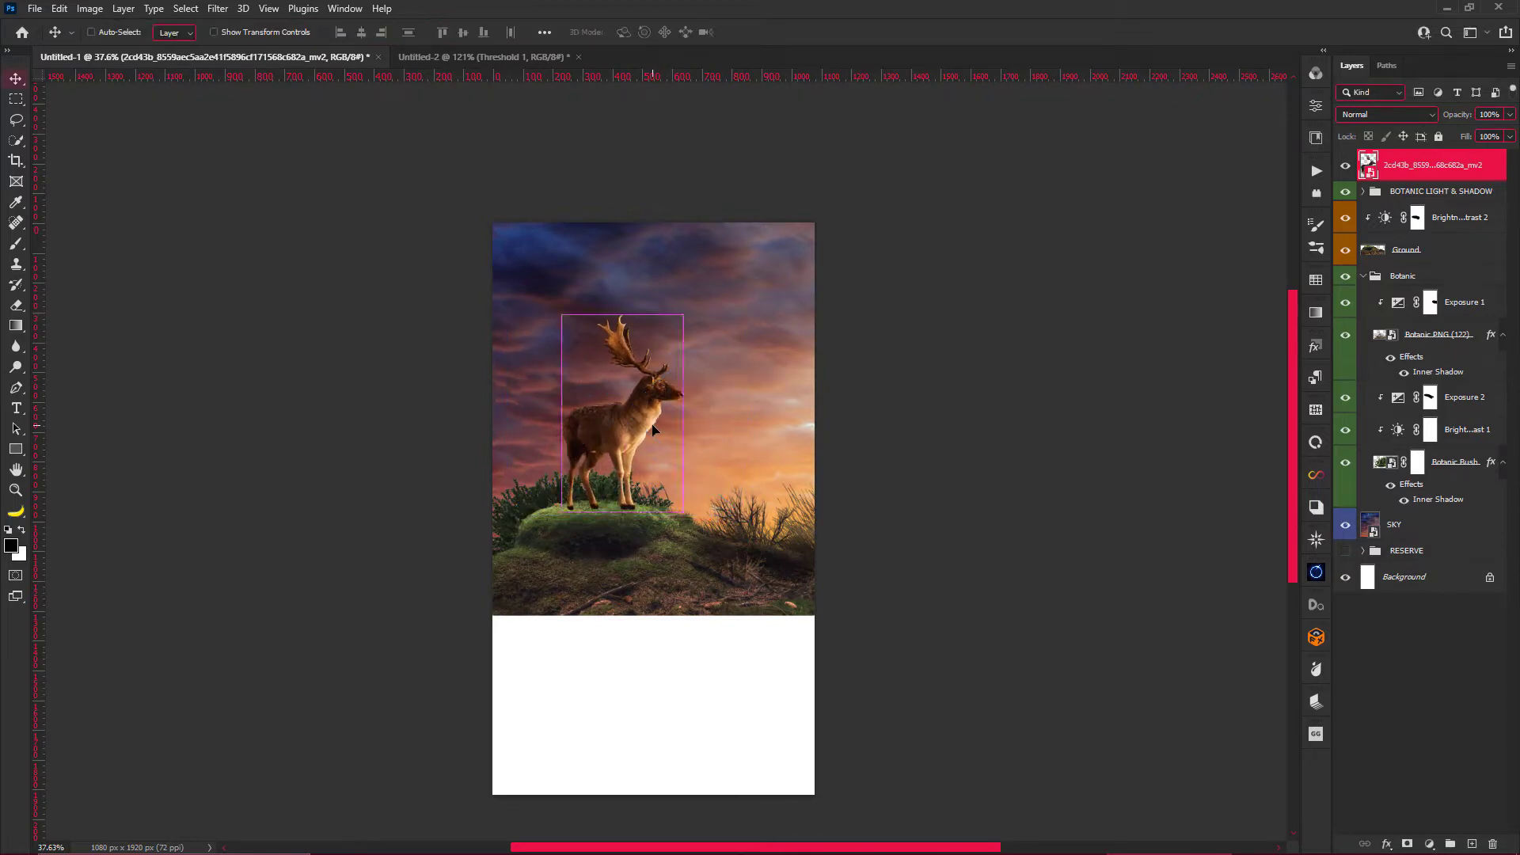
drag(504, 412, 500, 412)
key(Return)
click(1316, 475)
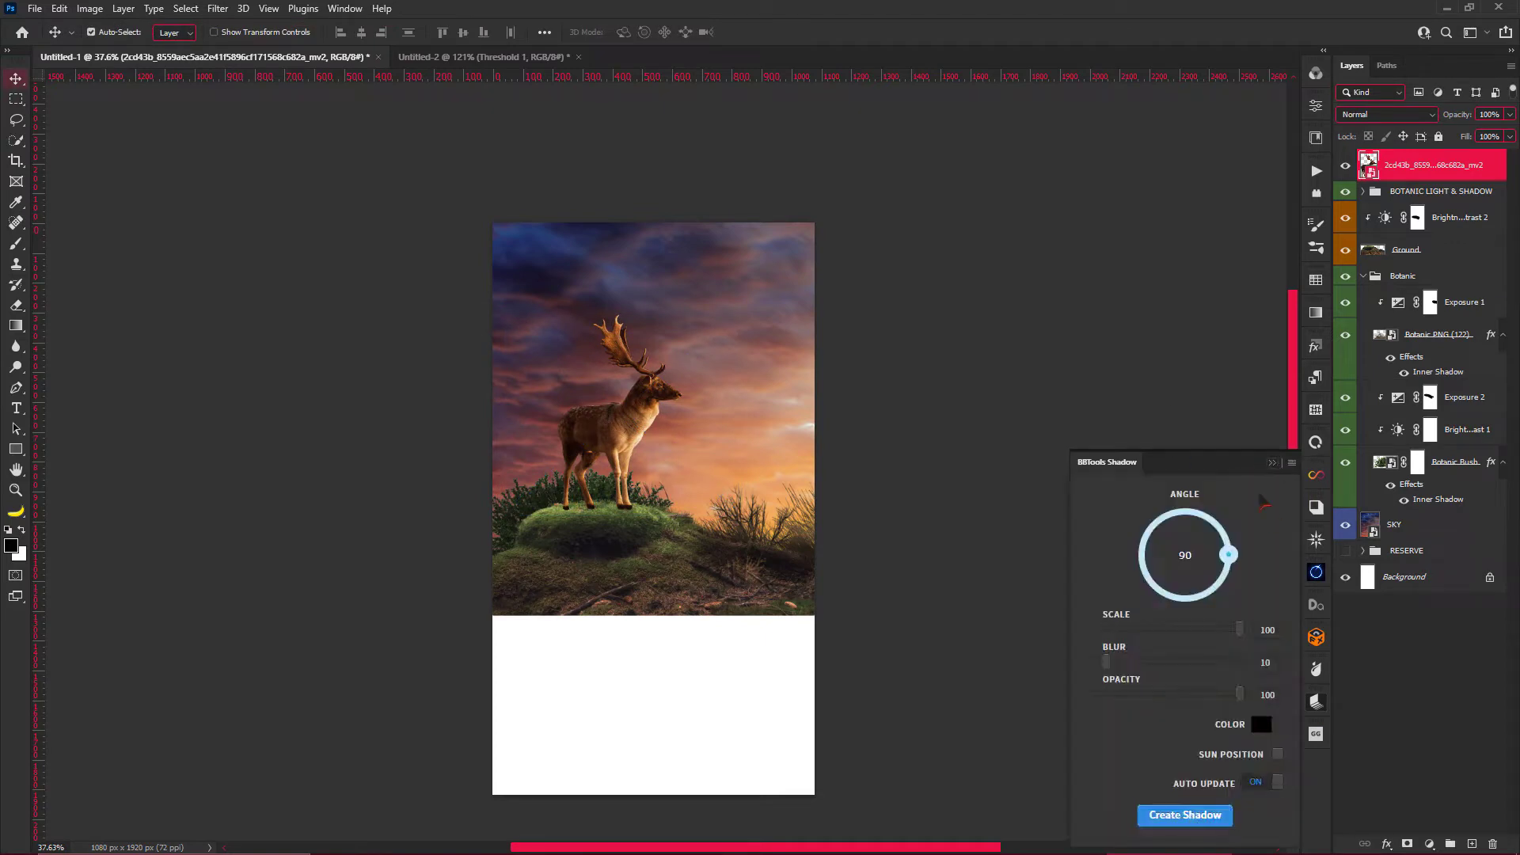
Convert the shadow layer to a smart object and skew it across the mound.
right_click(1397, 197)
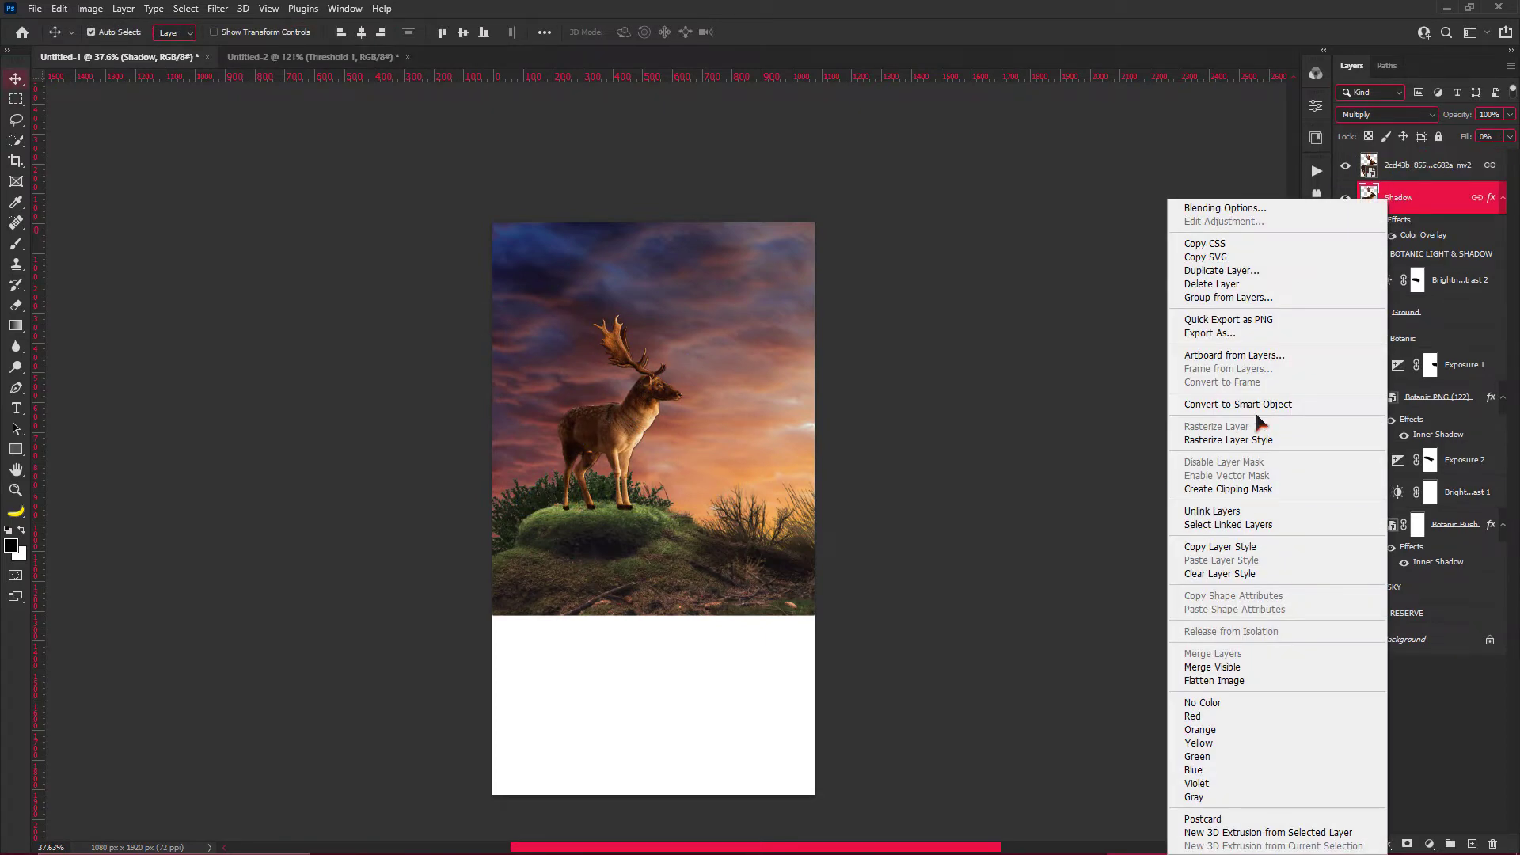
click(1254, 410)
key(ctrl+t)
mouse_move(619, 306)
mouse_down()
mouse_move(619, 578)
mouse_move(544, 609)
mouse_up()
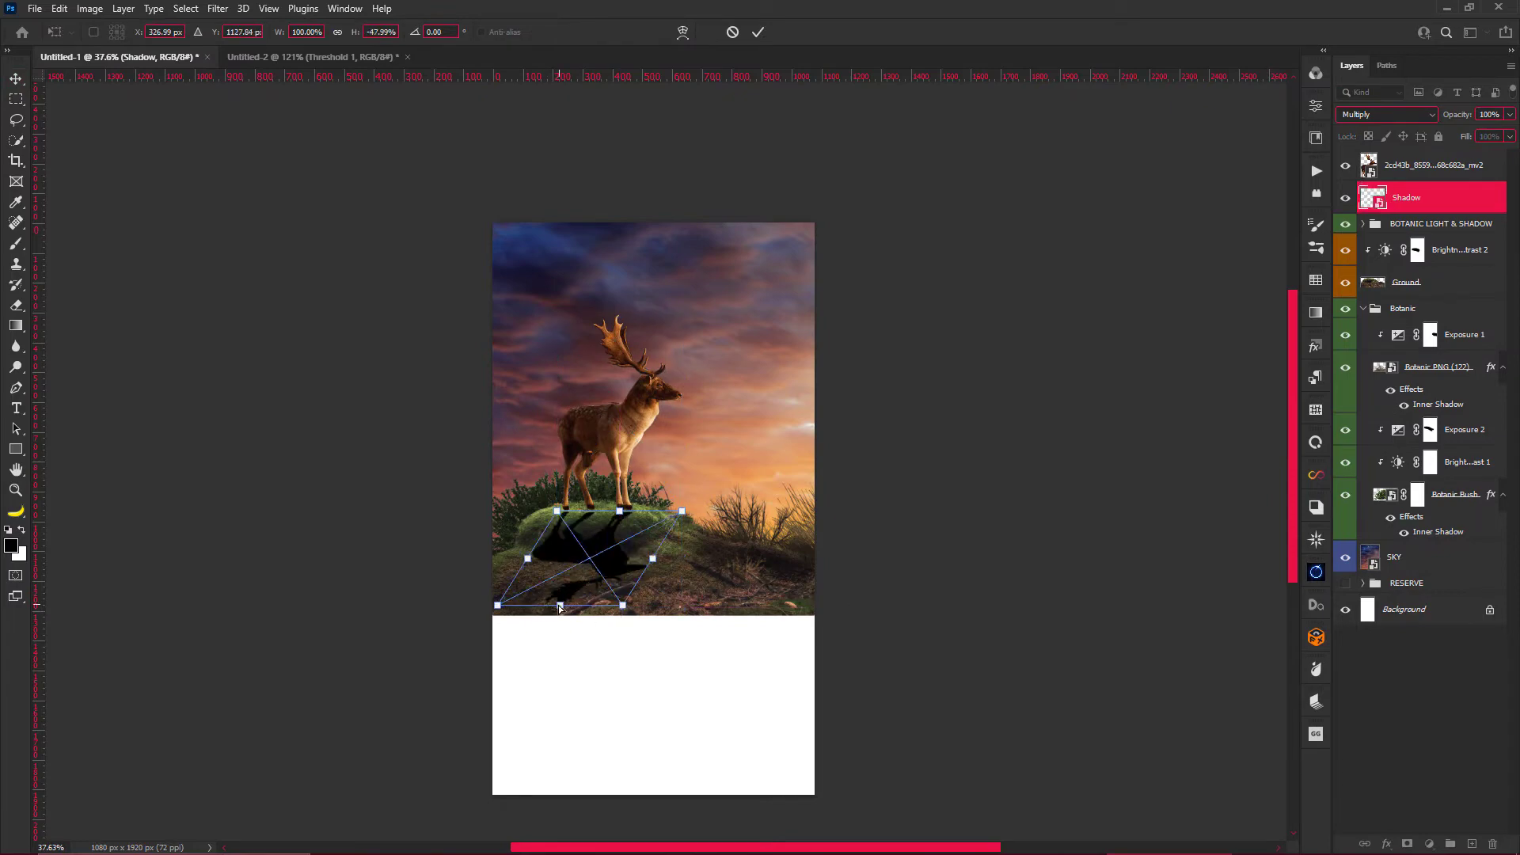
scroll(595, 485, up, 2)
drag(520, 536, 521, 532)
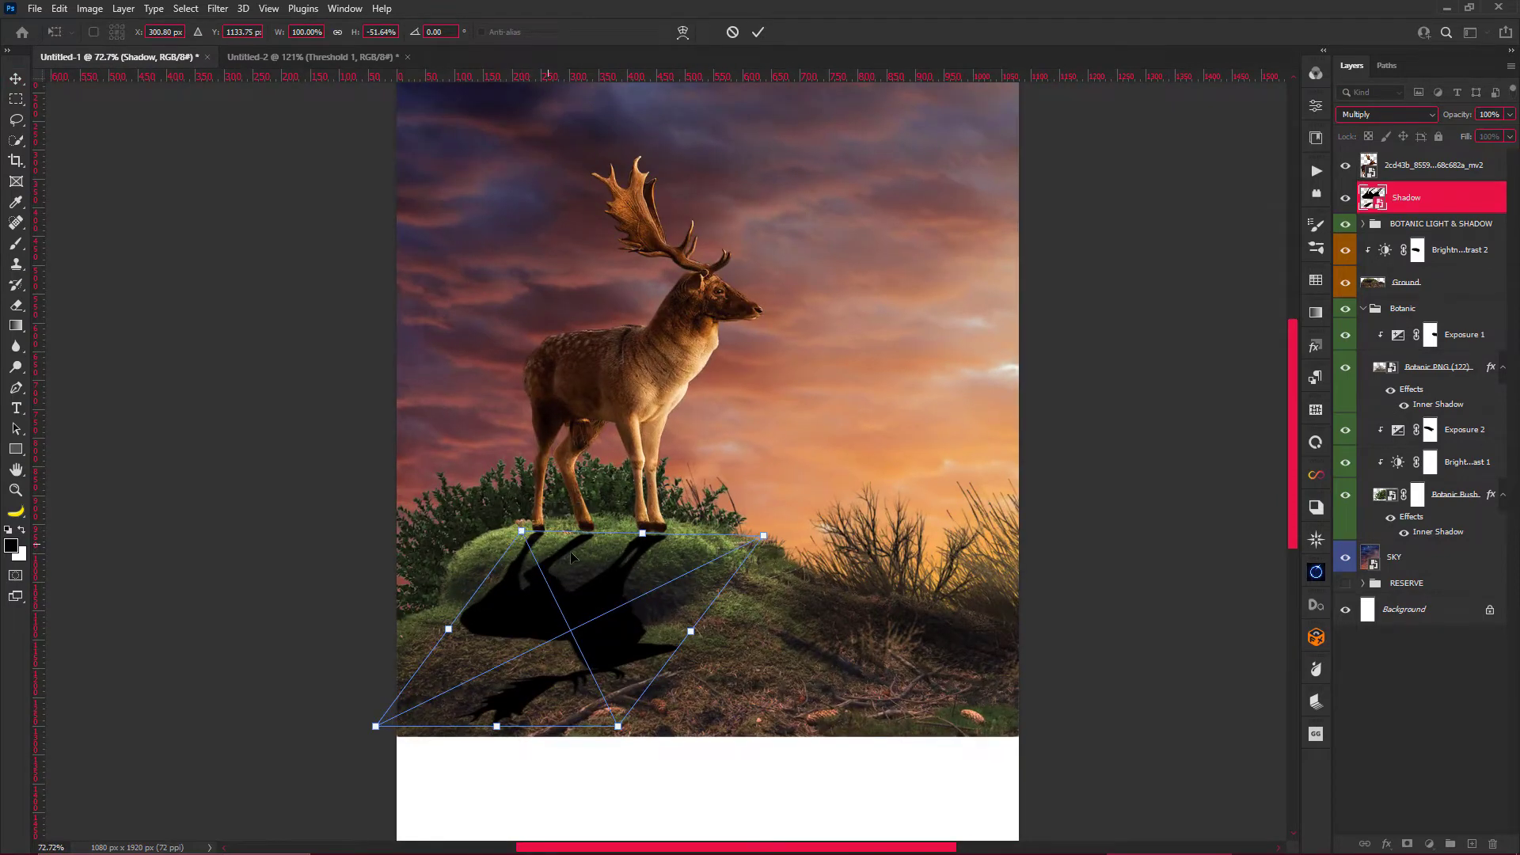
scroll(571, 557, up, 2)
Warp the shadow's edges and leg shapes to follow the mound.
right_click(584, 568)
click(626, 672)
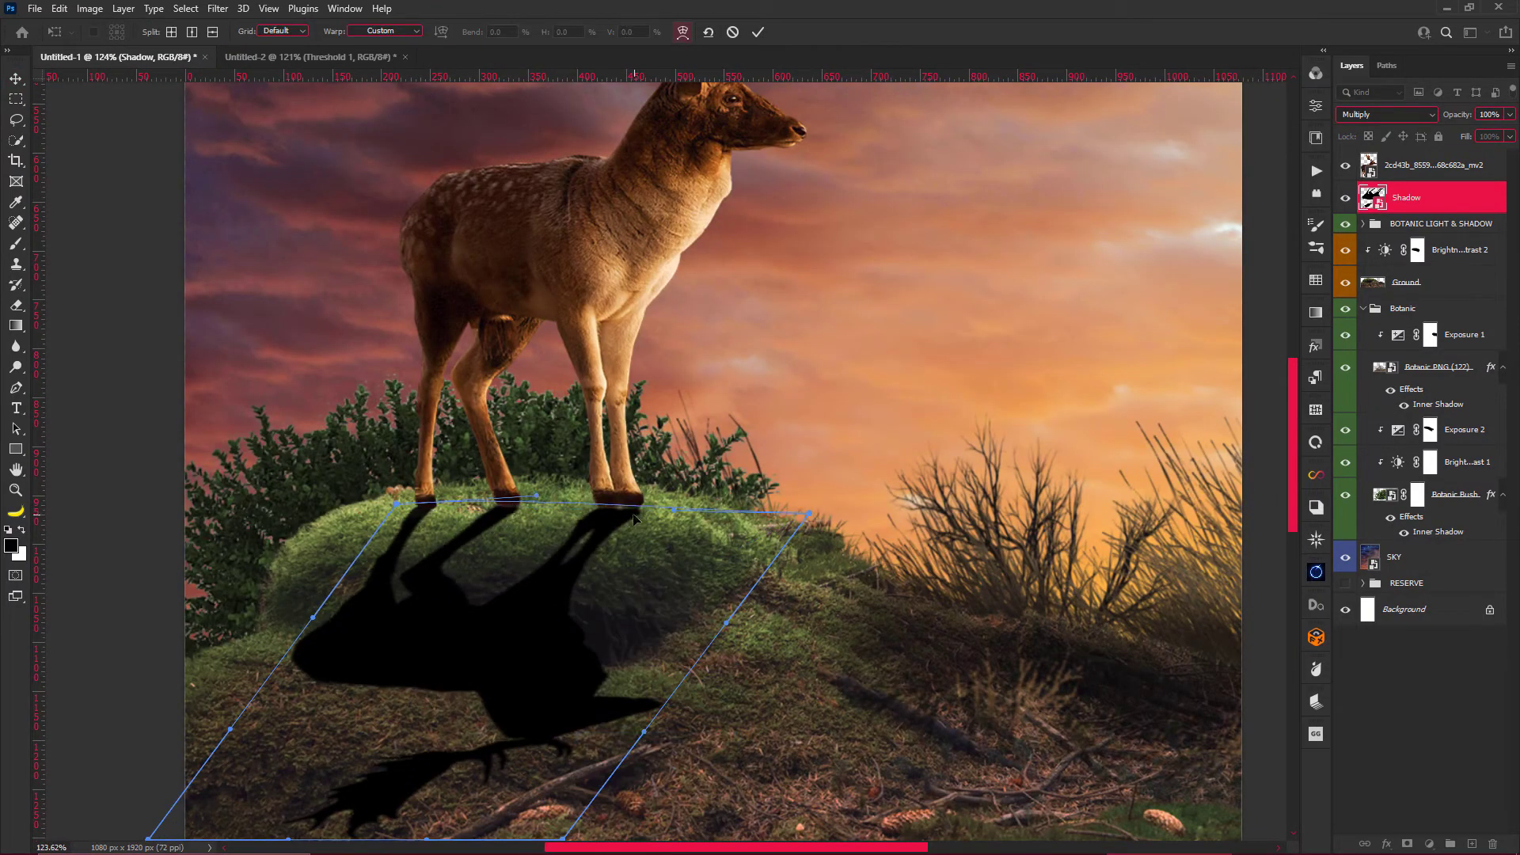
scroll(634, 519, down, 2)
drag(443, 598, 423, 579)
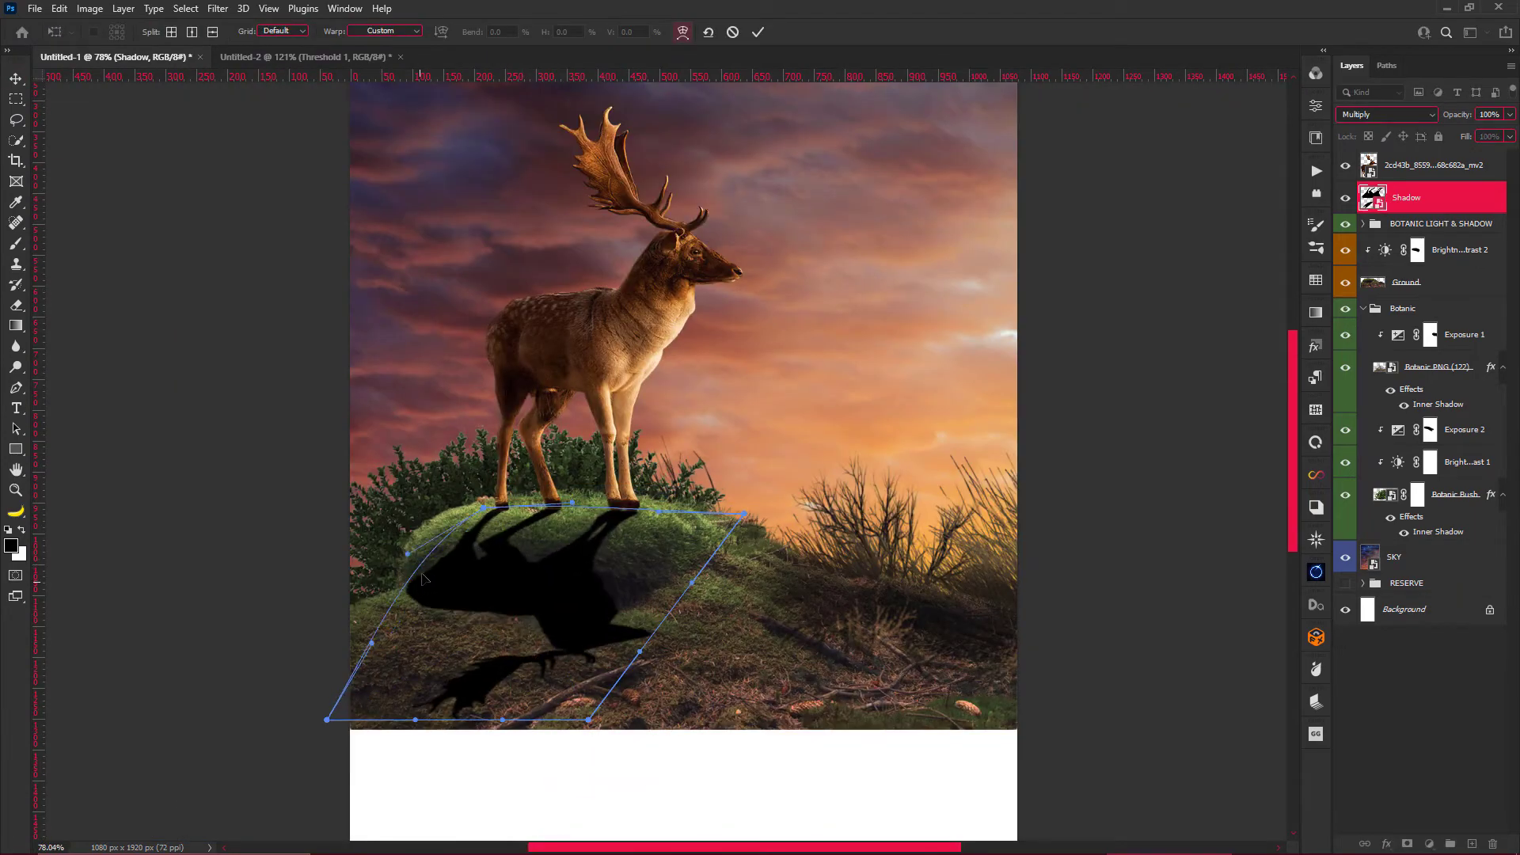
drag(484, 507, 492, 507)
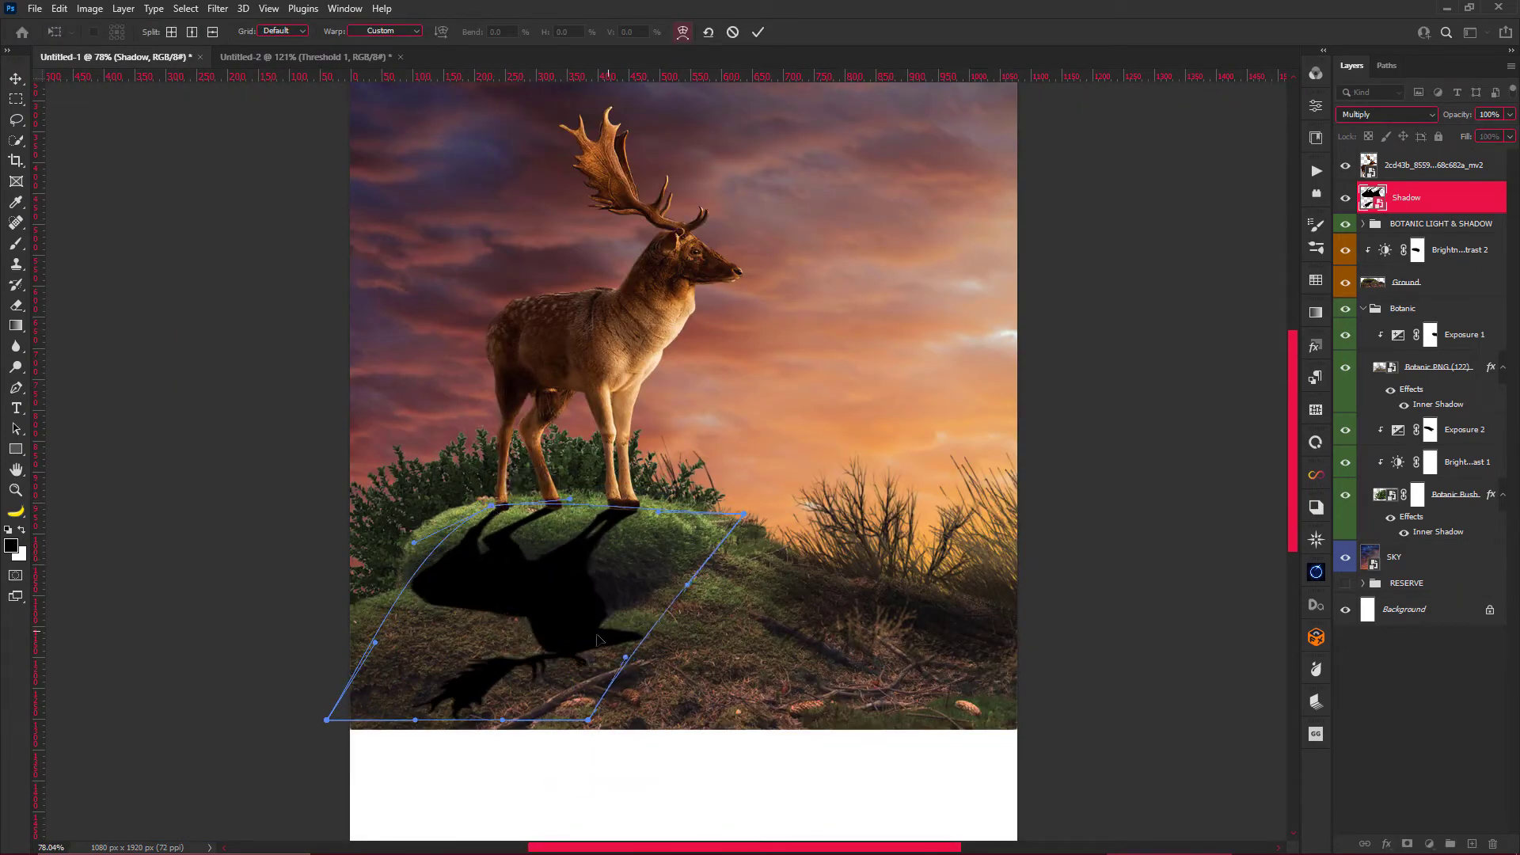
drag(495, 680, 478, 690)
key(Return)
Fade the shadow toward the bottom with a black-to-white gradient on its mask.
scroll(485, 677, down, 3)
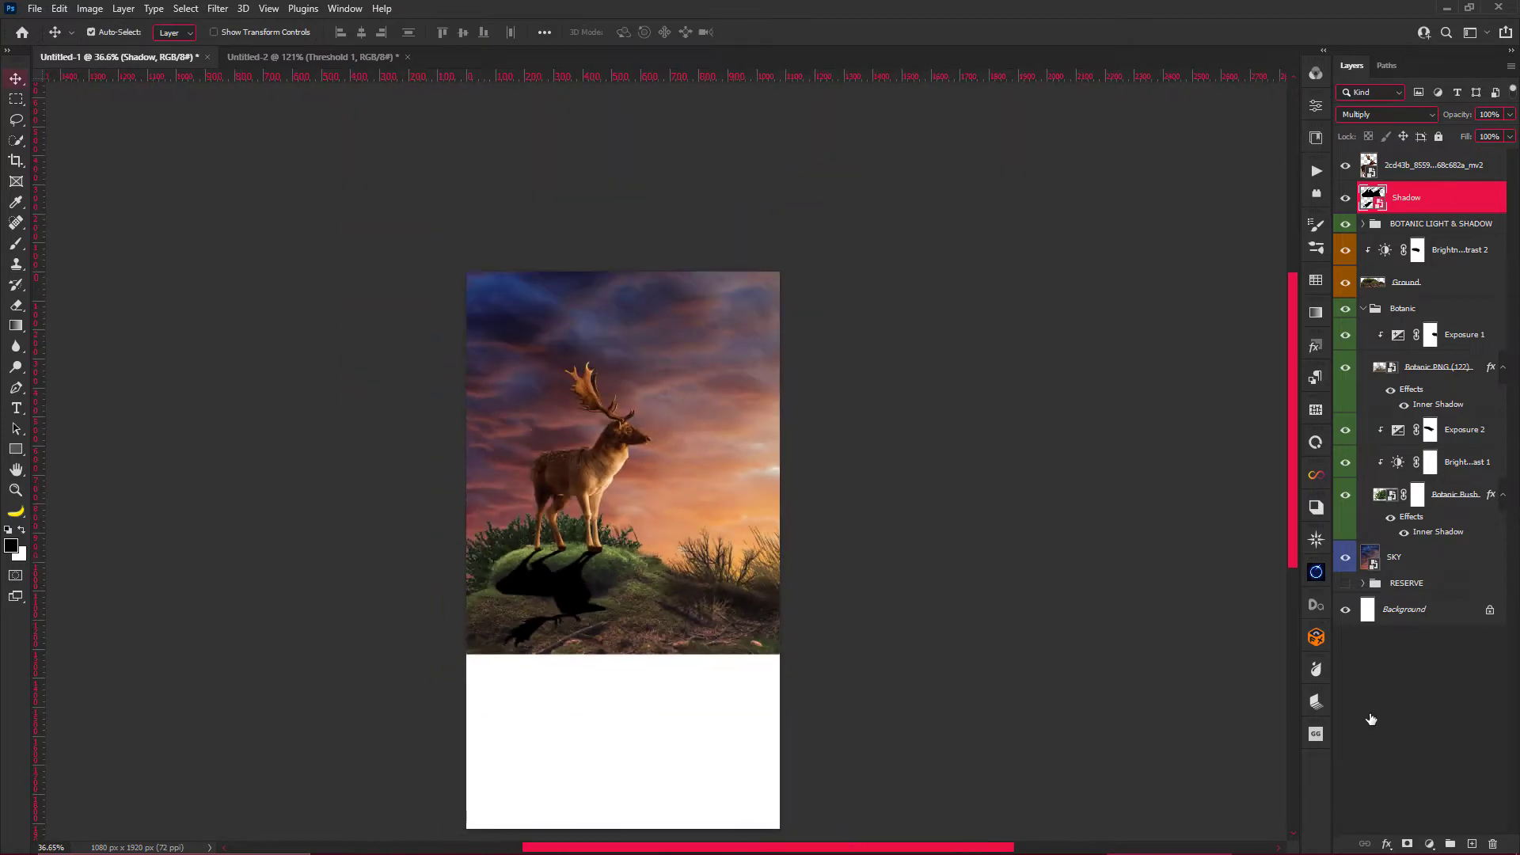
key(g)
mouse_move(461, 671)
mouse_down()
mouse_move(593, 525)
mouse_move(590, 547)
mouse_up()
key(ctrl+z)
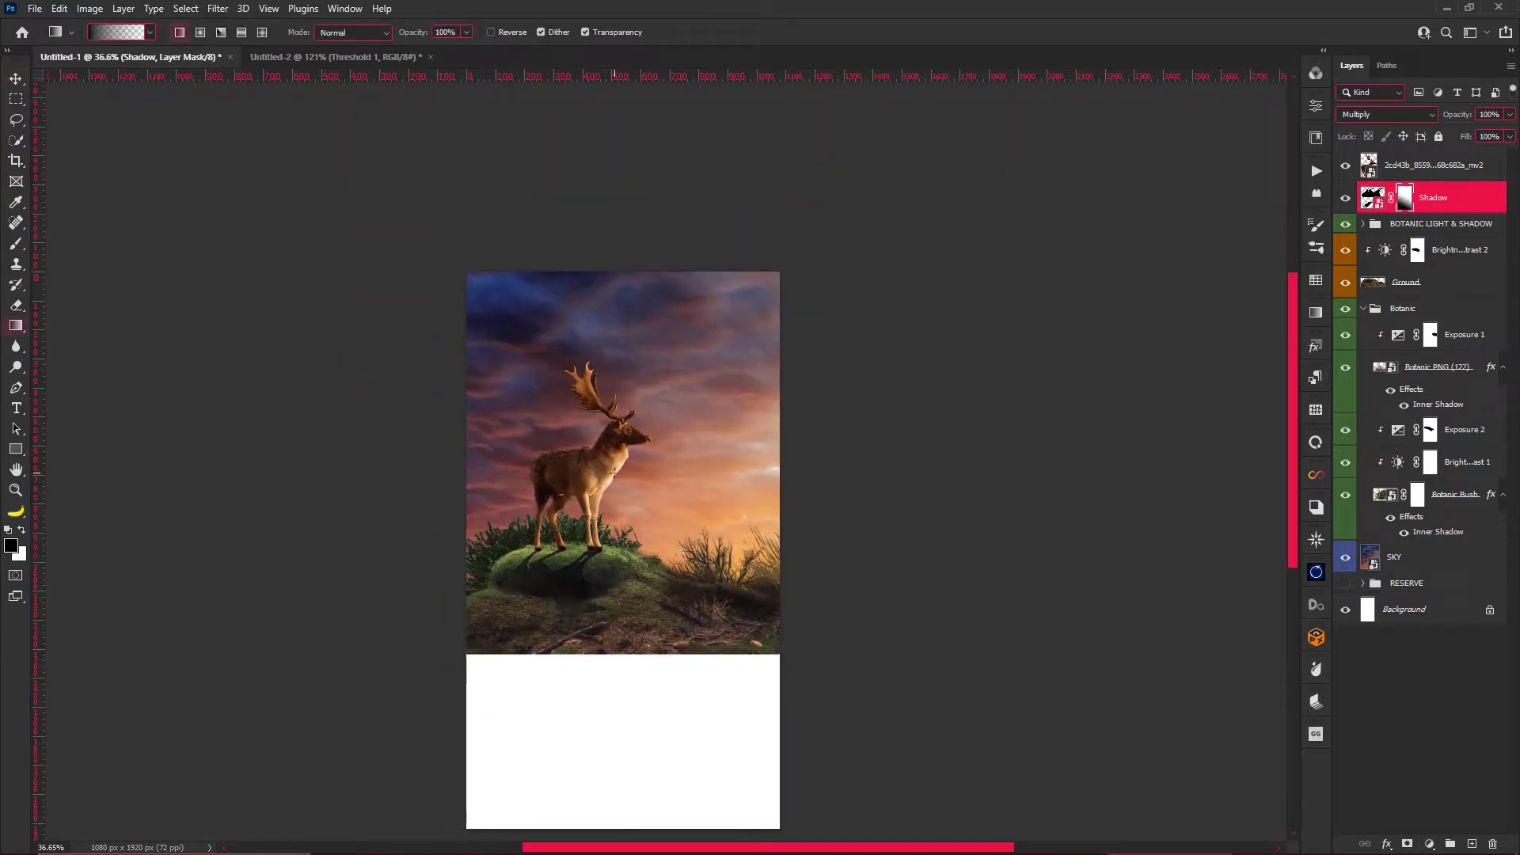
key(ctrl+z)
drag(503, 679, 590, 546)
key(v)
scroll(586, 586, down, 1)
scroll(586, 586, up, 1)
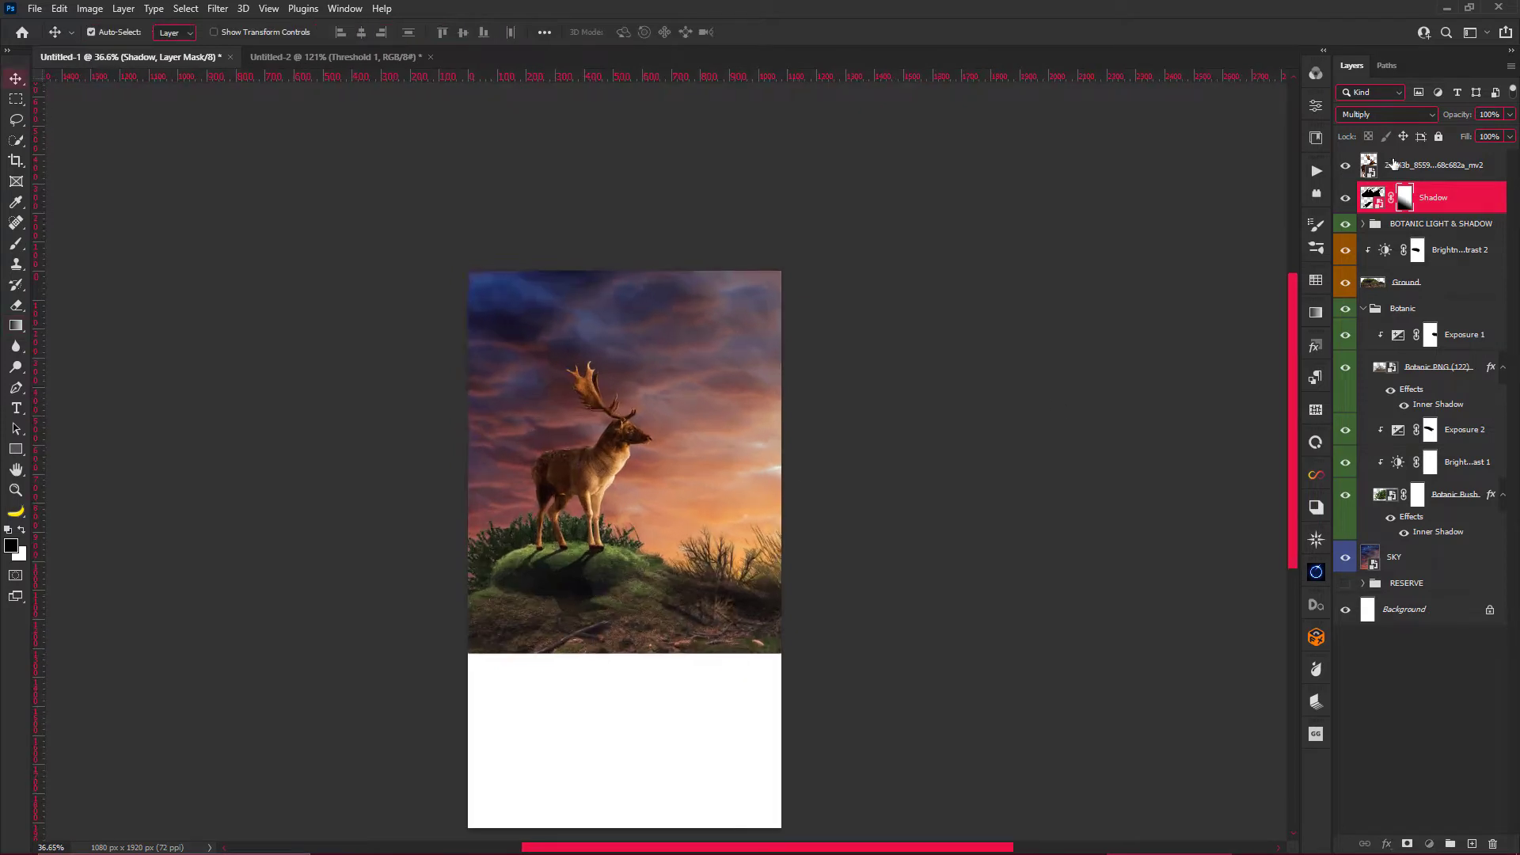
click(1433, 164)
Add a Black & White adjustment clipped to the deer with Reds 110 and Yellows 98.
click(1430, 844)
click(1418, 629)
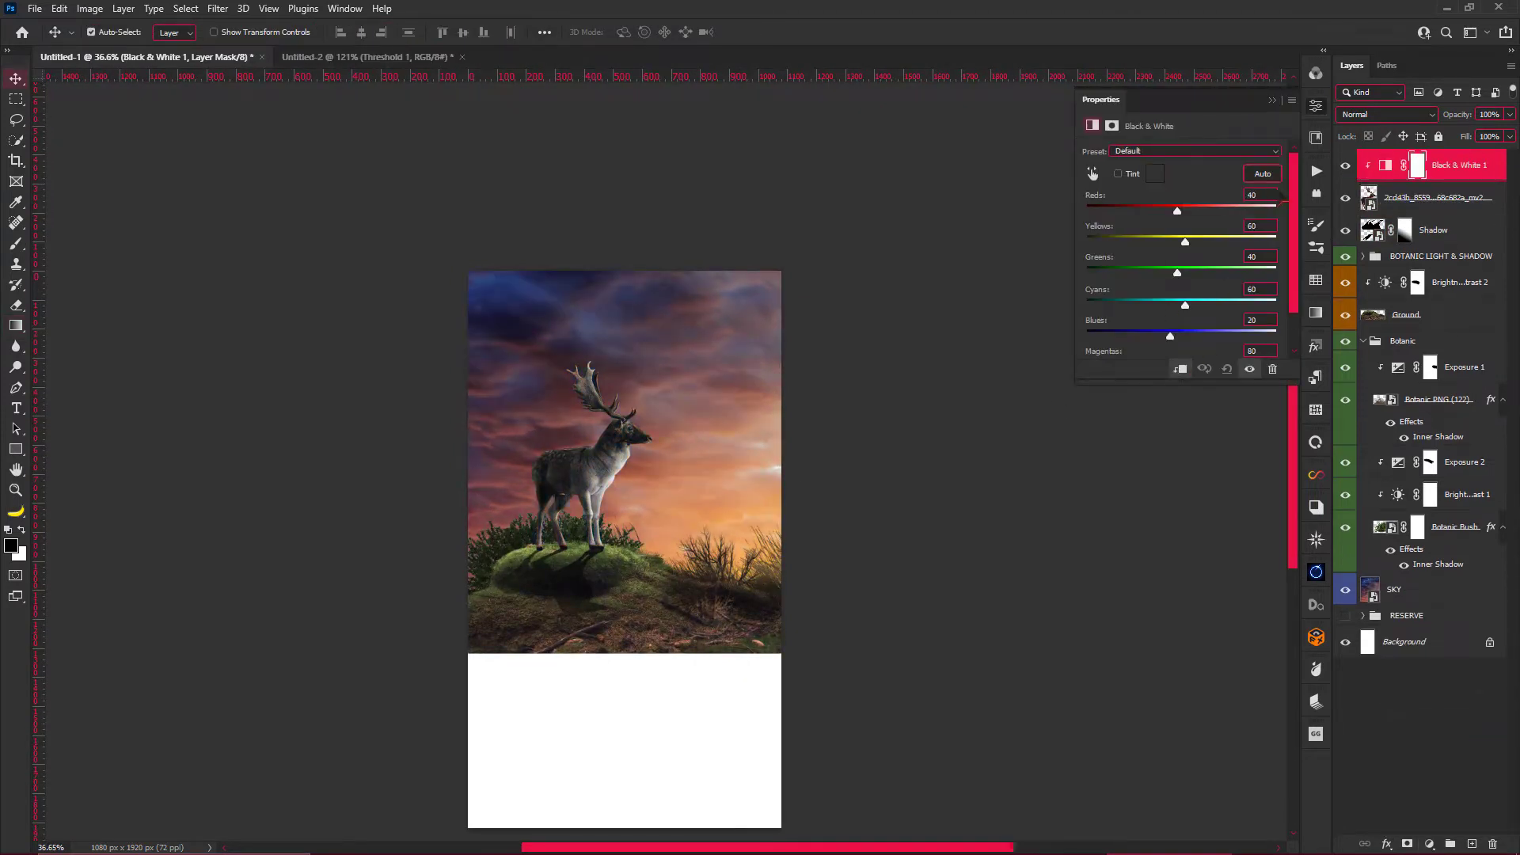
text(110)
key(Tab)
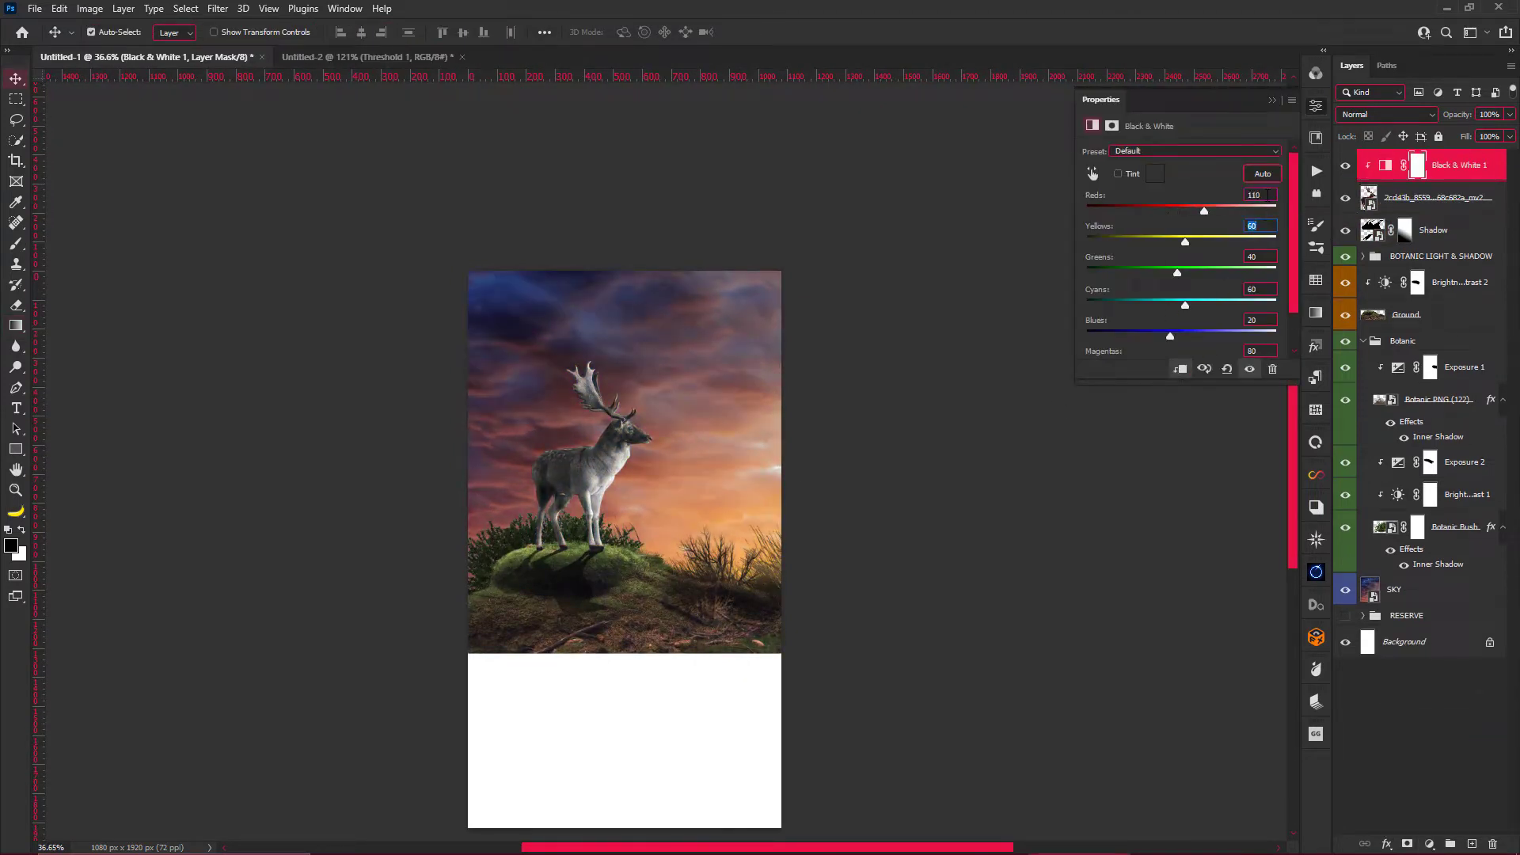
text(98)
click(1273, 99)
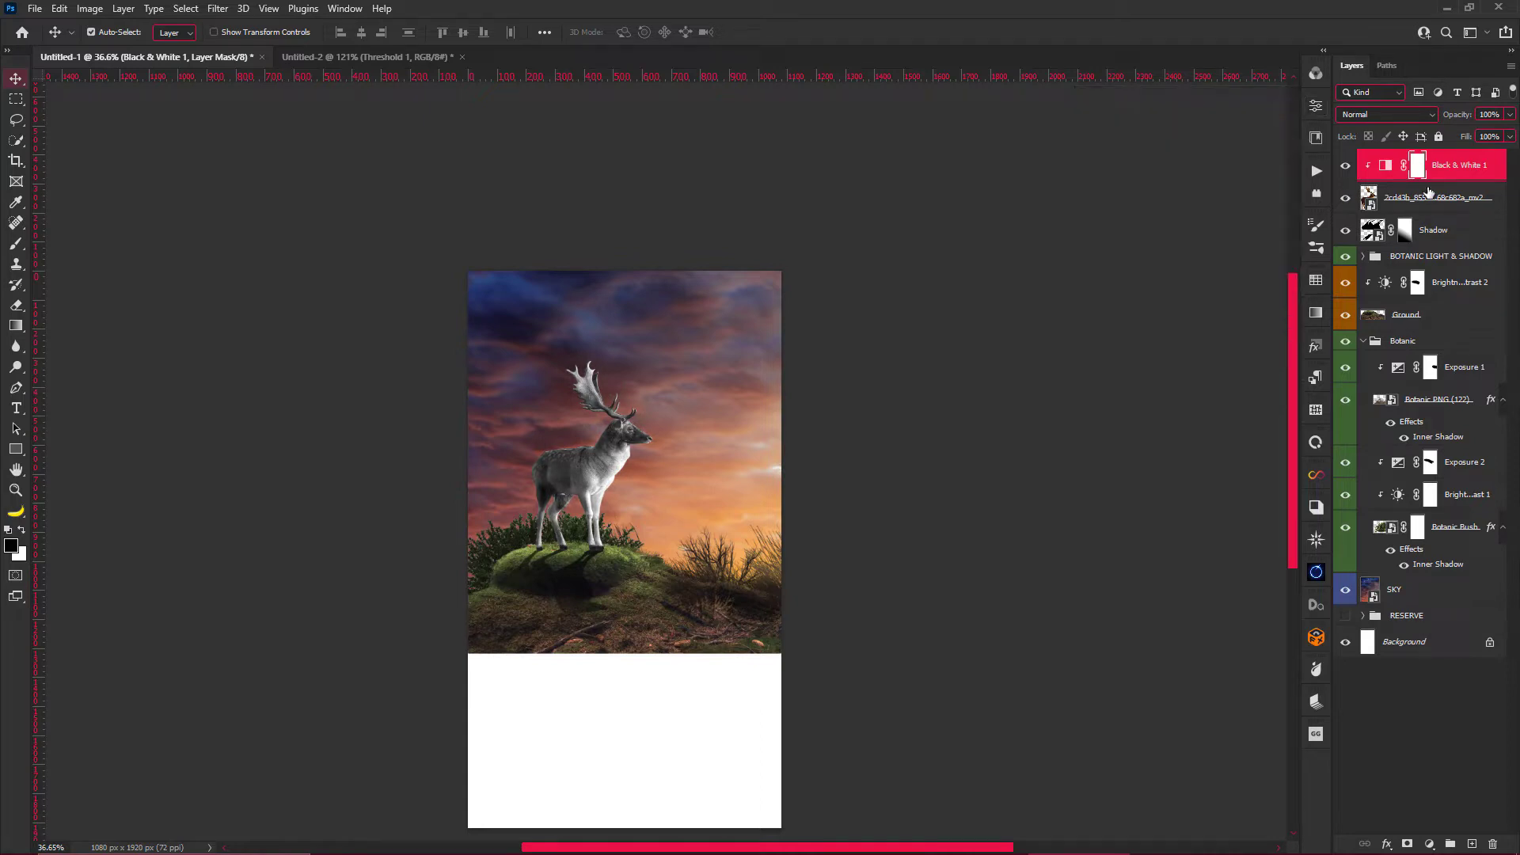
Add a Hue/Saturation adjustment at Saturation -100 to desaturate the deer.
click(1429, 843)
click(1397, 683)
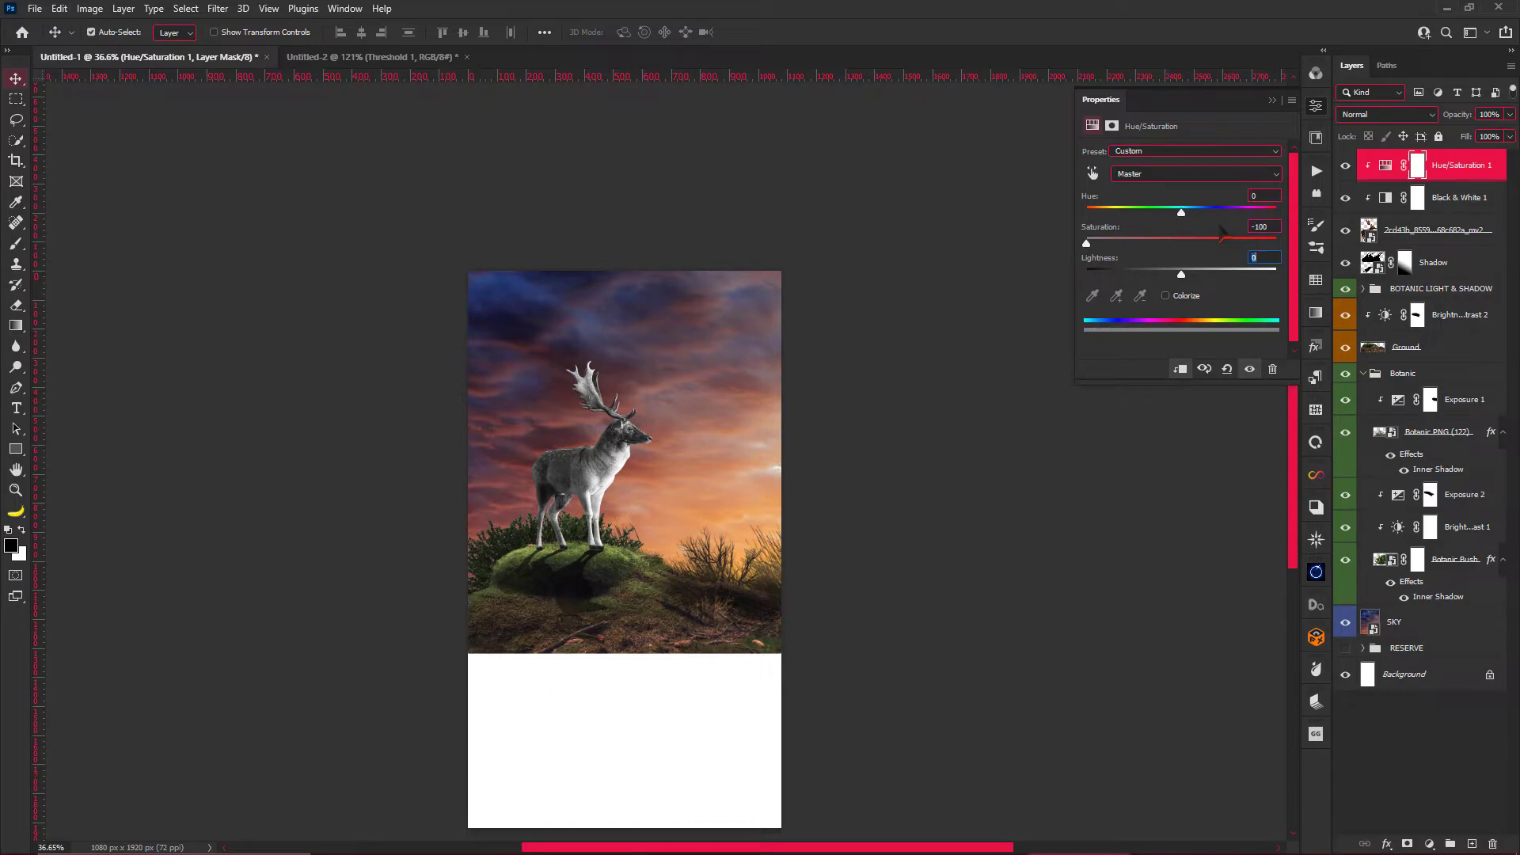
click(1273, 99)
key(ctrl+minus)
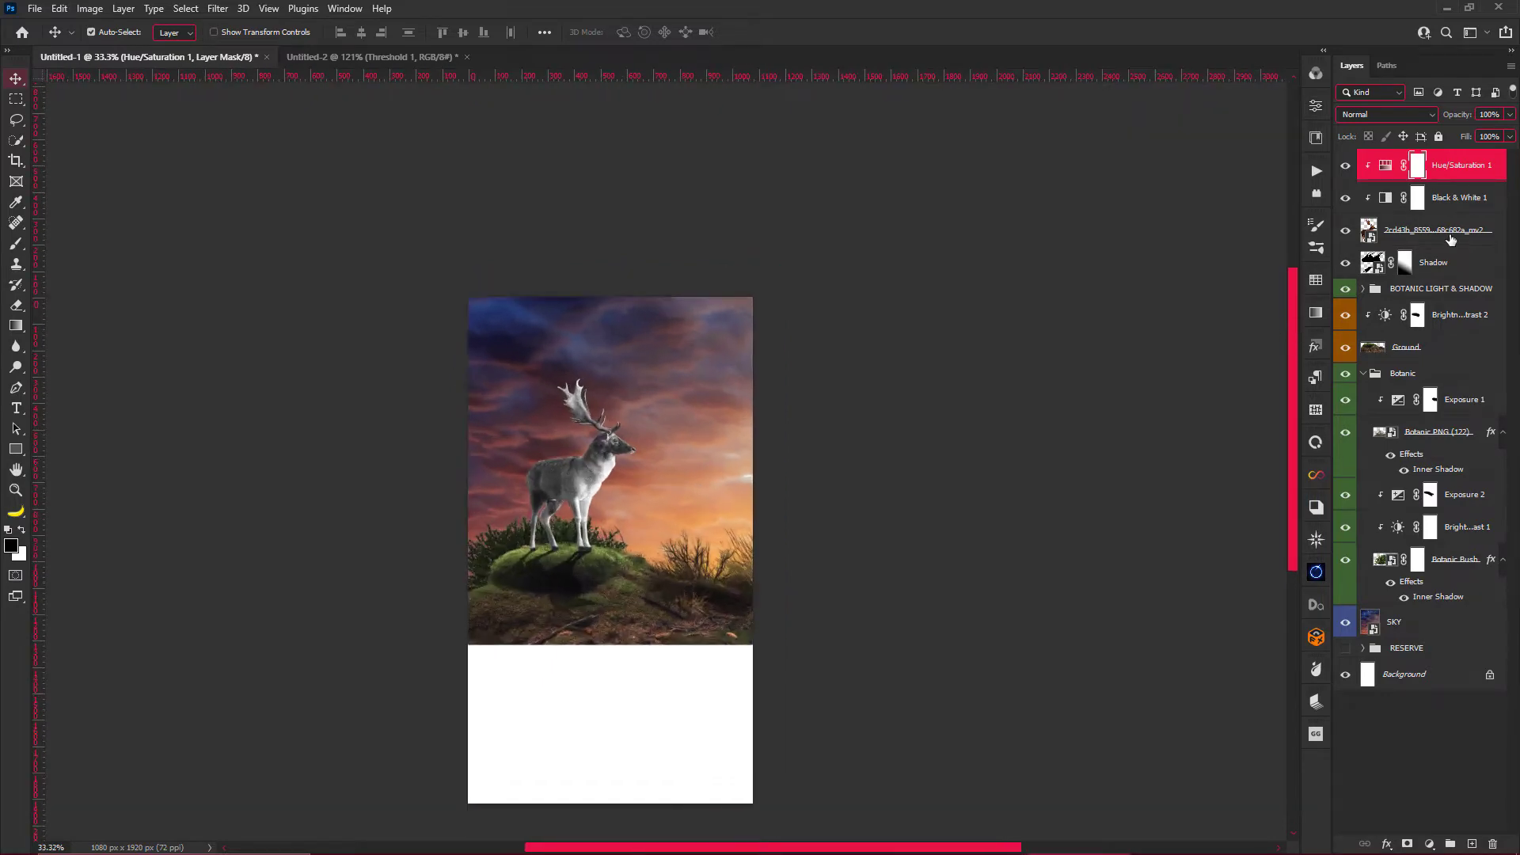
Group the four deer layers as DEER and select Hue/Saturation 1 inside it.
shift+click(1434, 262)
key(ctrl+g)
text(R)
key(Return)
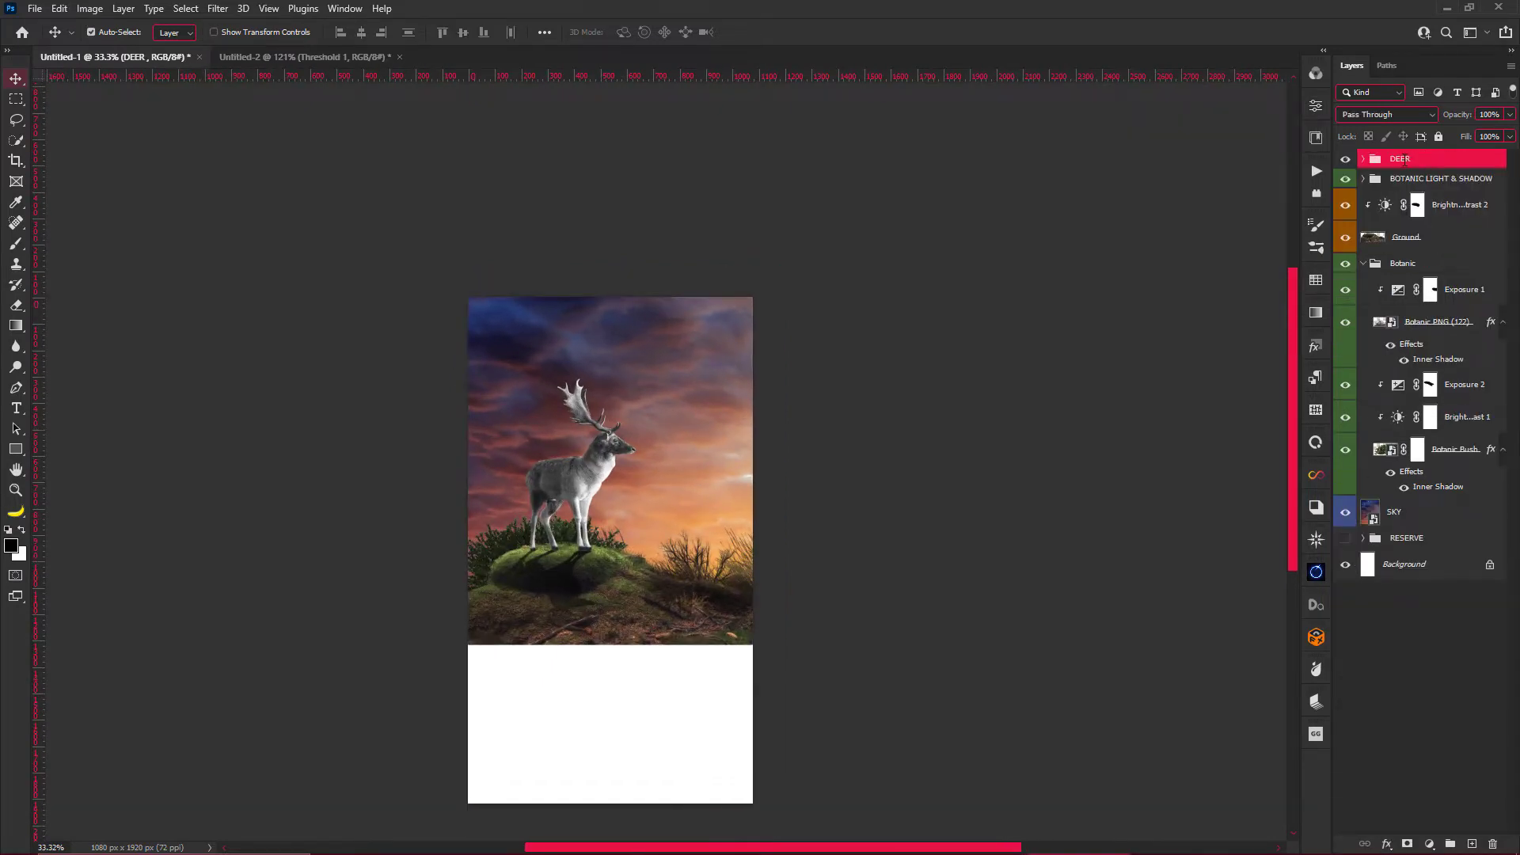
right_click(1426, 159)
click(1425, 716)
click(1364, 159)
click(1468, 187)
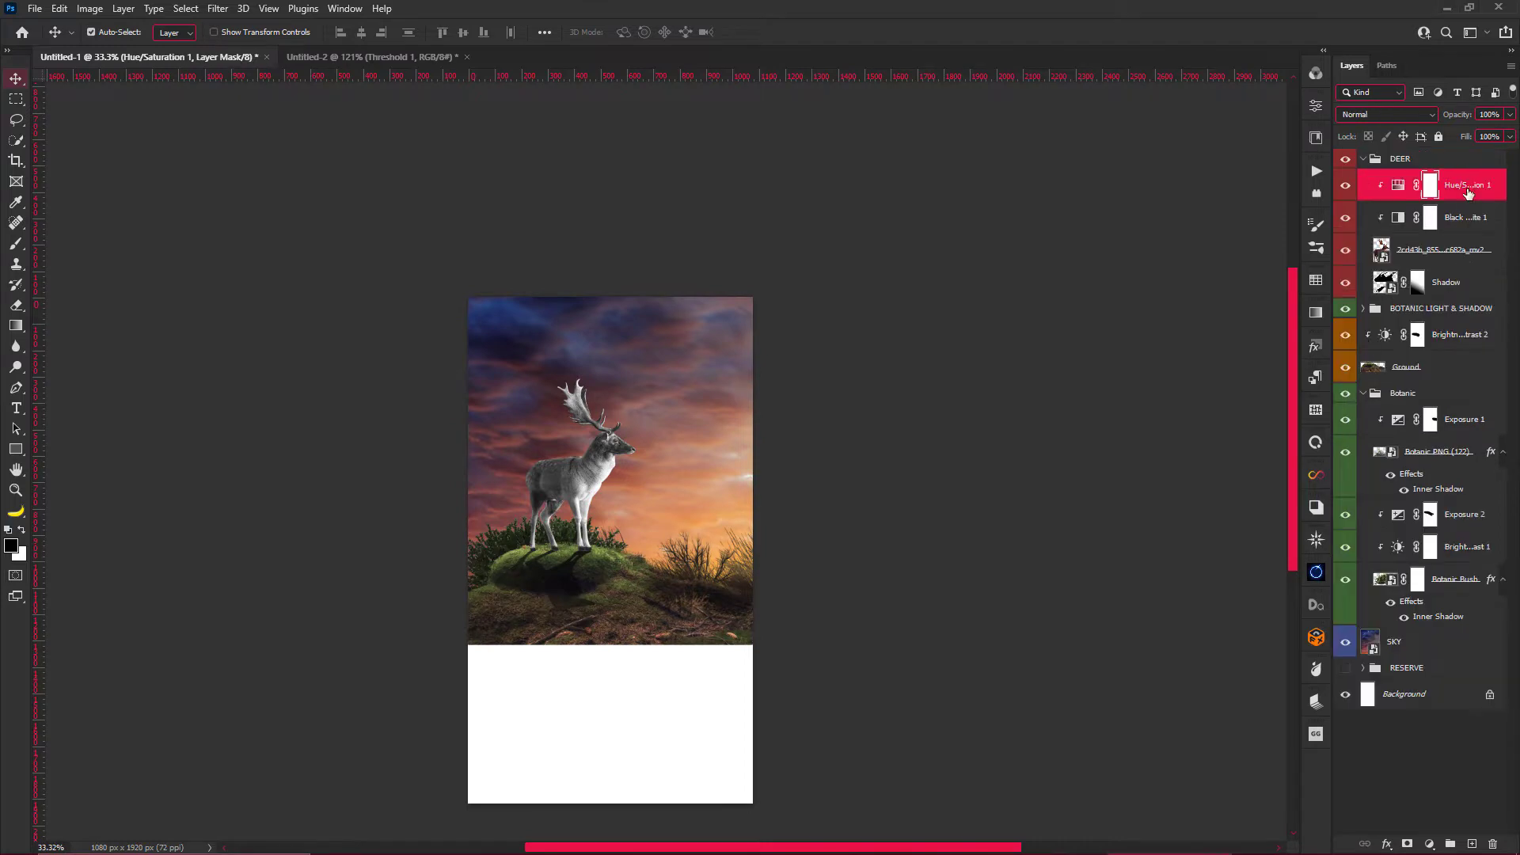
Add a clipped Layer 1 filled with 50% gray and set to Overlay blending.
click(1473, 844)
key(ctrl+alt+g)
key(shift+F5)
click(713, 228)
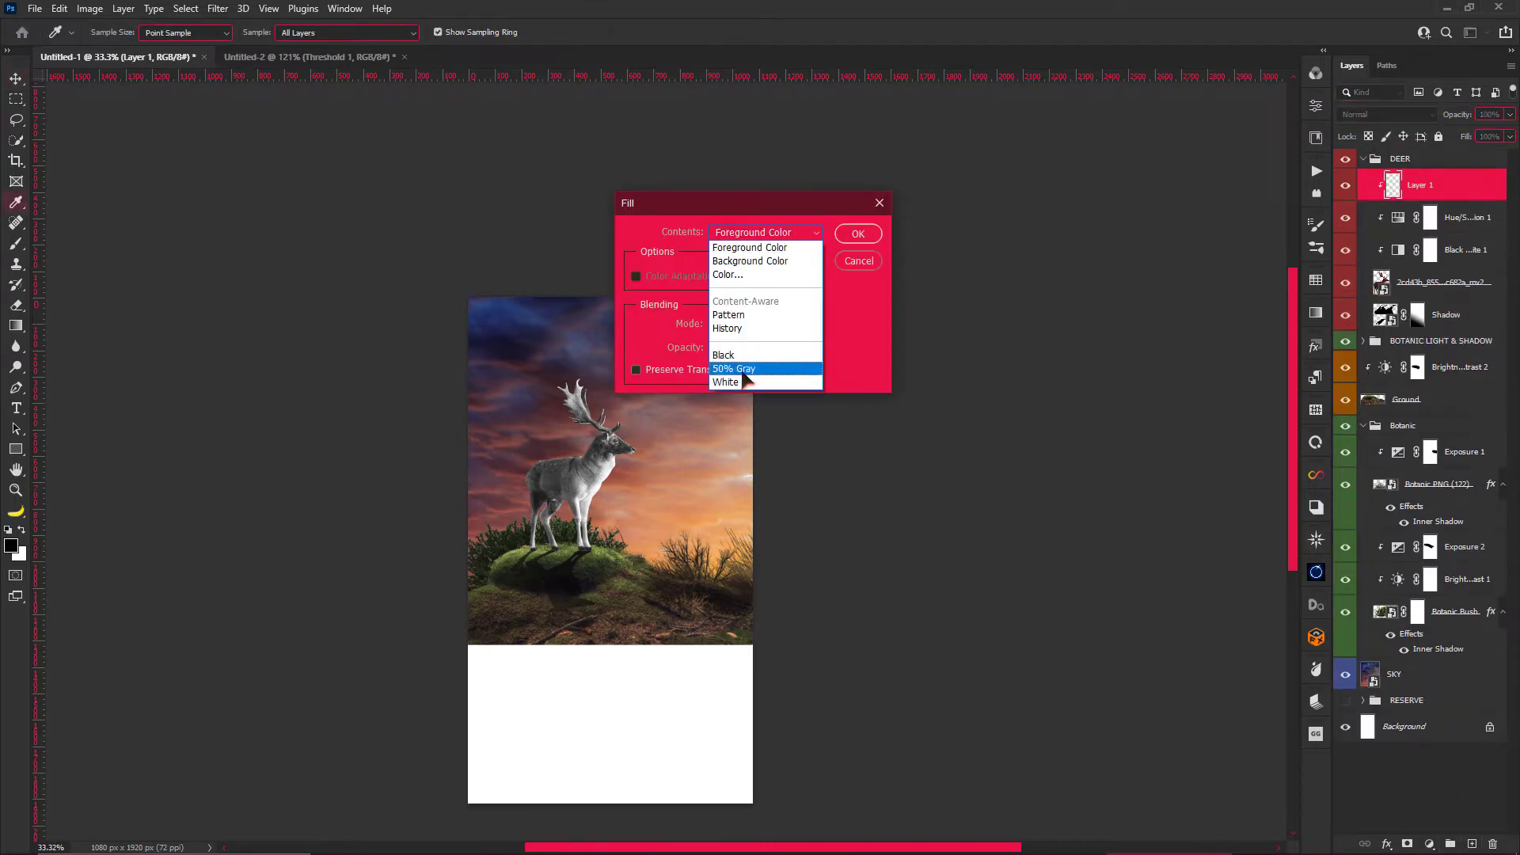
click(679, 366)
key(Return)
click(1386, 114)
click(1385, 316)
Burn the deer's rear thigh, back and legs darker on the Overlay layer.
right_click(16, 367)
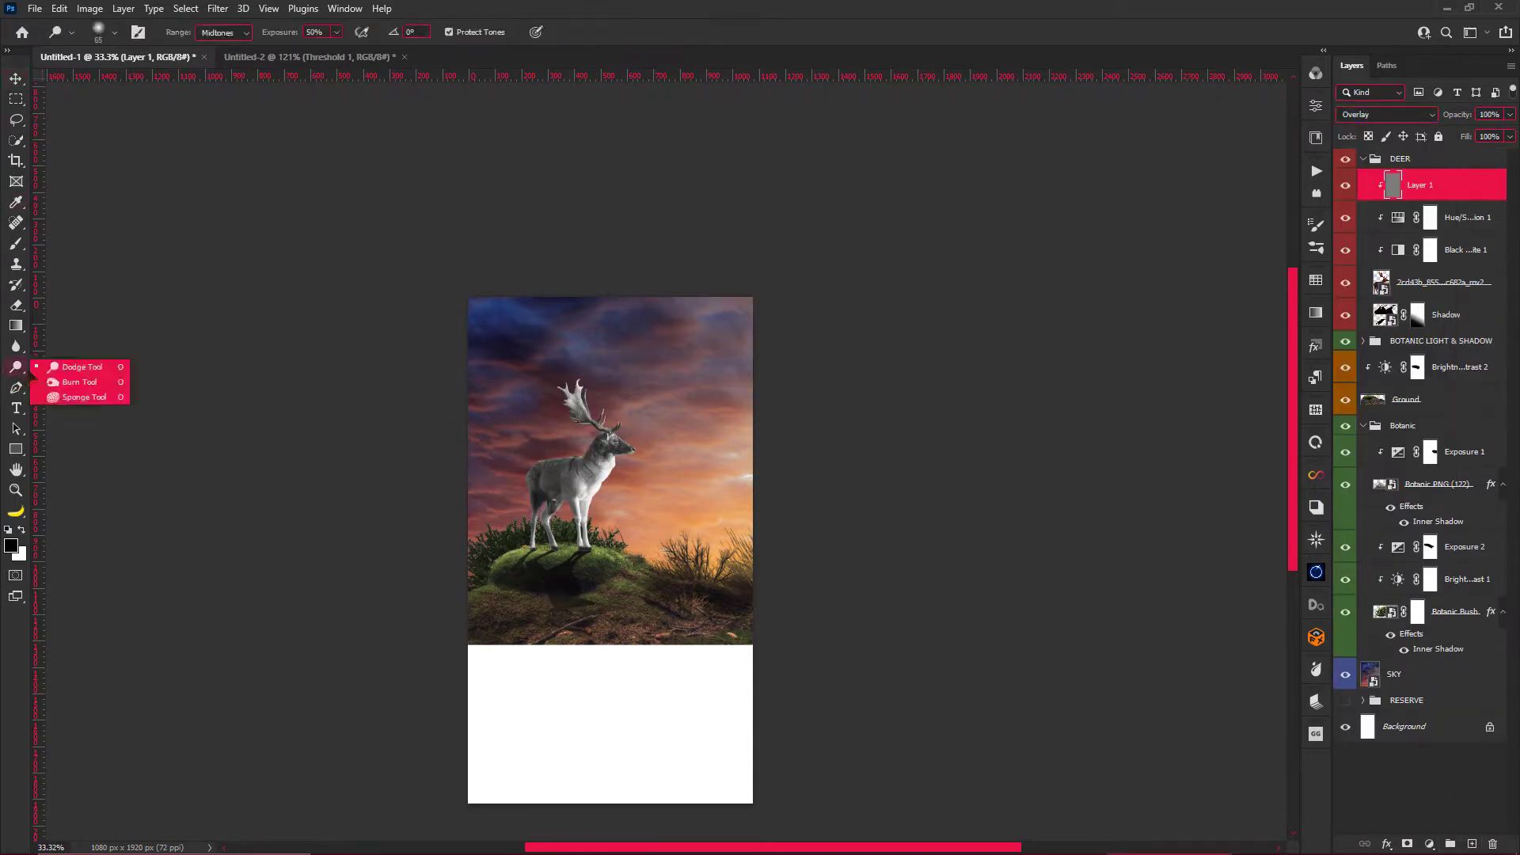
click(63, 380)
key(shift+Tab)
key(shift+Tab)
scroll(602, 468, up, 3)
scroll(578, 420, up, 2)
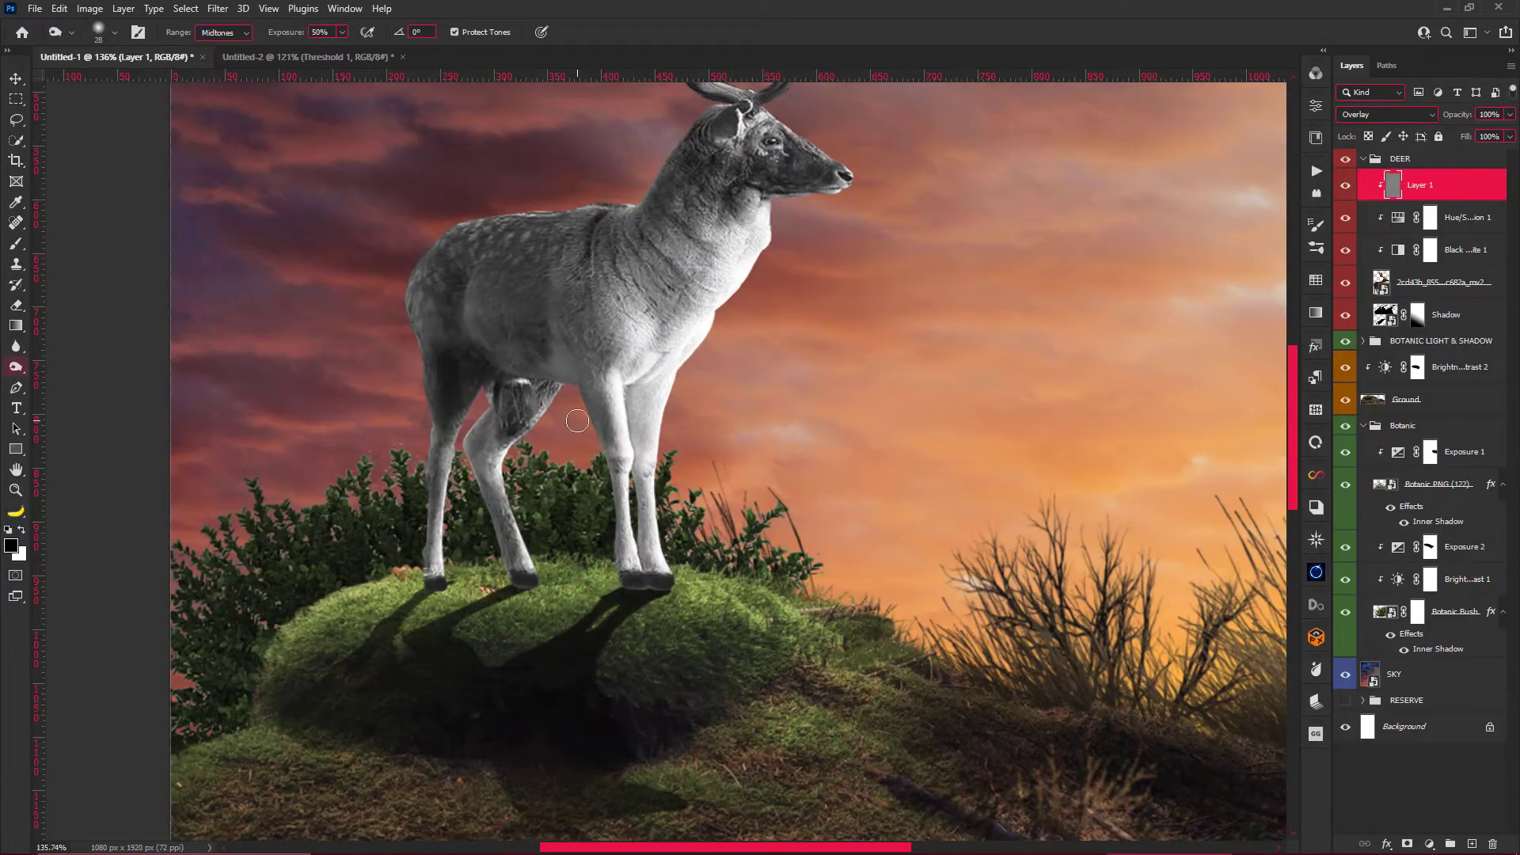
mouse_move(563, 369)
mouse_down()
mouse_move(490, 420)
mouse_move(487, 573)
mouse_up()
mouse_move(562, 376)
mouse_down()
mouse_move(634, 602)
mouse_move(623, 499)
mouse_move(586, 475)
mouse_up()
scroll(597, 618, down, 3)
scroll(597, 619, up, 2)
scroll(623, 495, down, 3)
scroll(596, 461, up, 2)
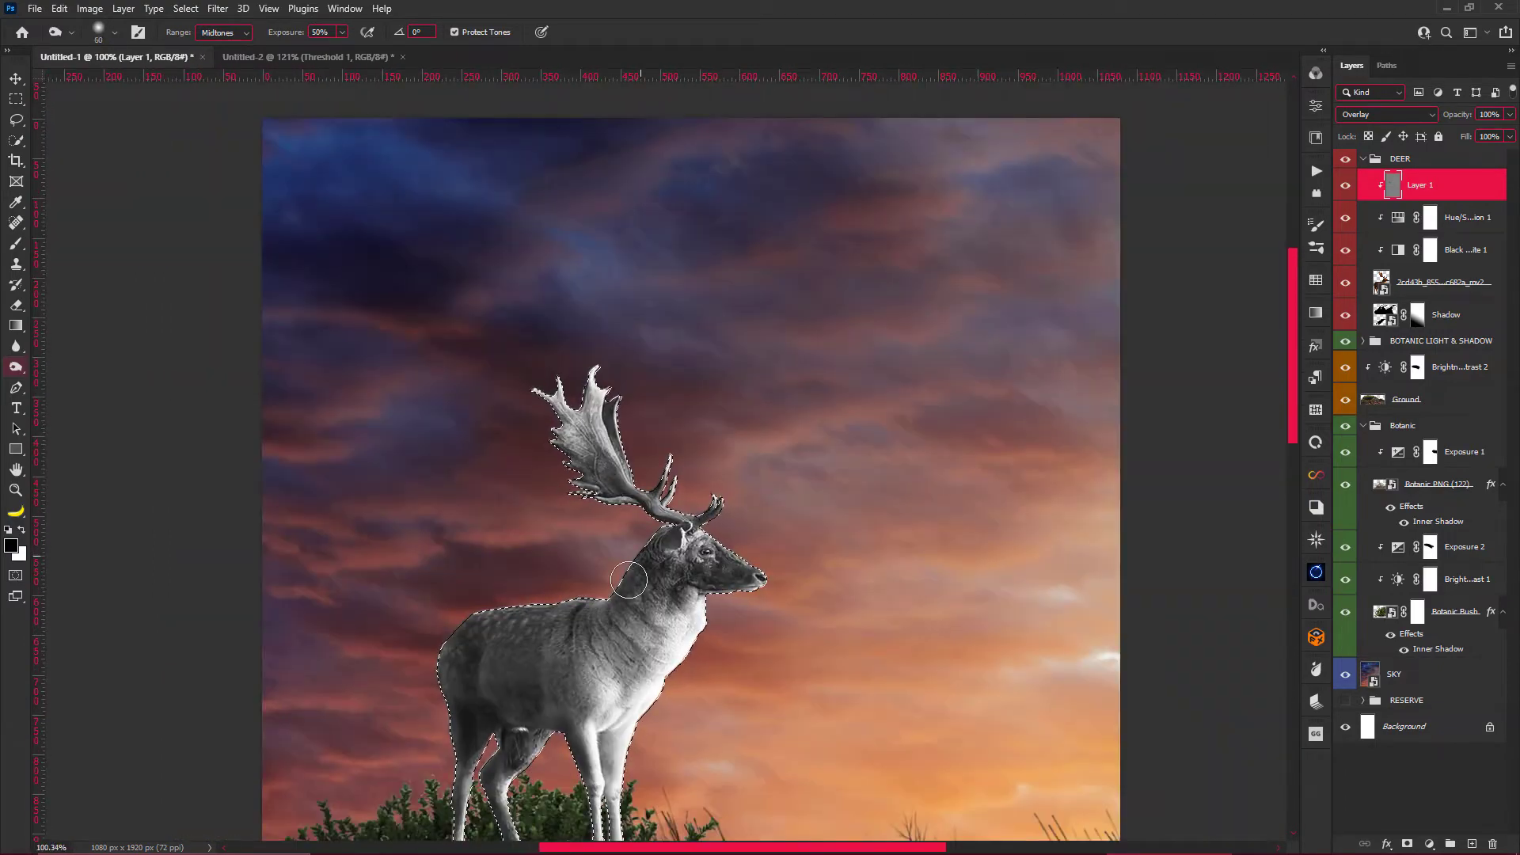
scroll(564, 685, down, 3)
scroll(604, 400, up, 1)
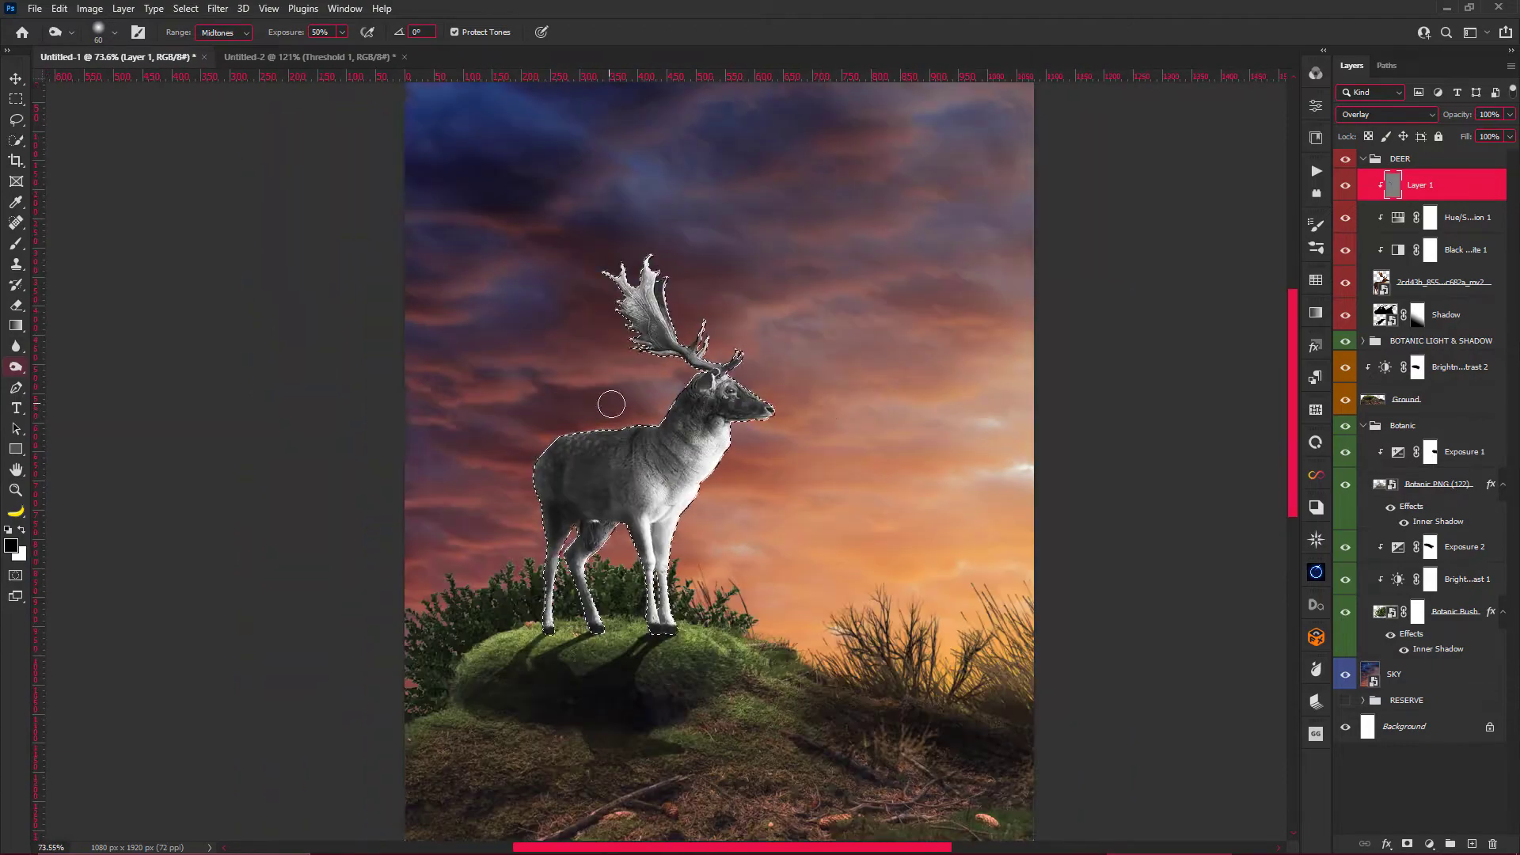
key(v)
key(ctrl+d)
scroll(712, 476, down, 2)
scroll(722, 516, up, 2)
scroll(722, 517, down, 1)
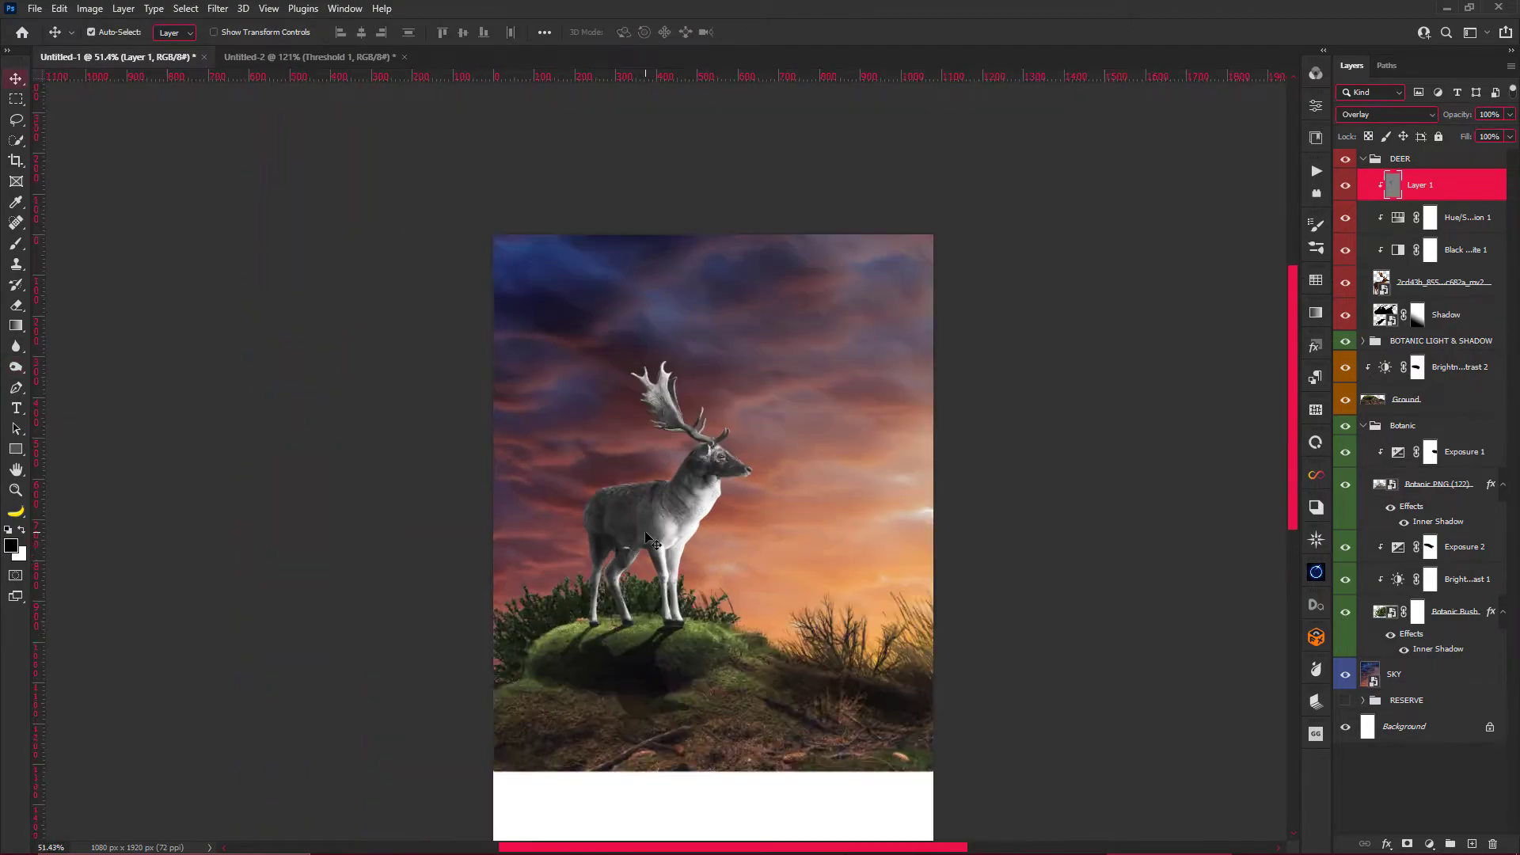
scroll(622, 425, down, 1)
Create a new empty Layer 2 above Layer 1 and switch to the Brush tool.
key(ctrl+shift+alt+n)
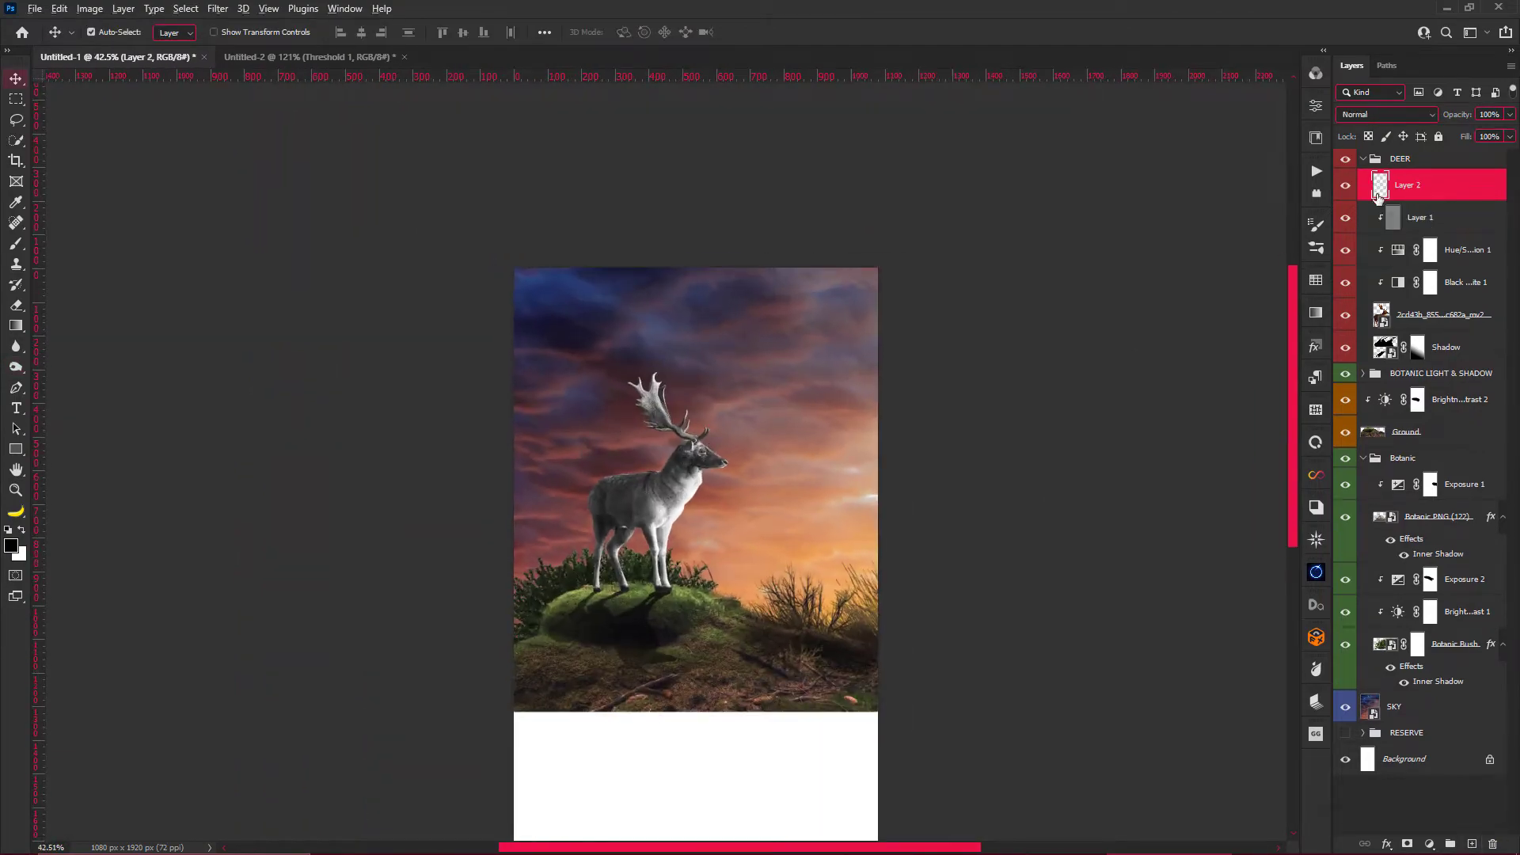
key(b)
right_click(689, 554)
click(745, 697)
key(Escape)
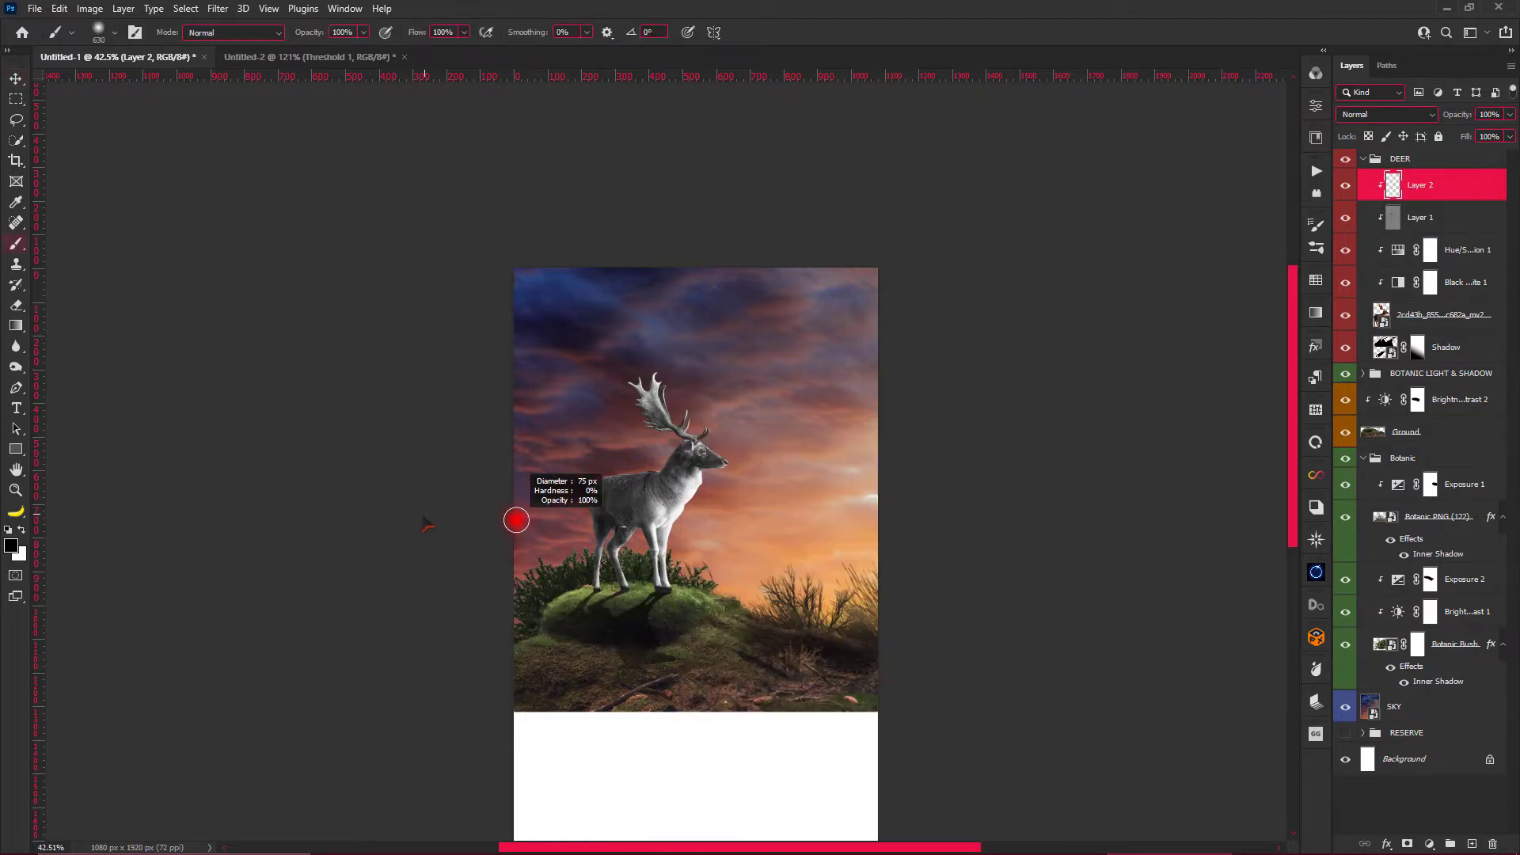
scroll(712, 602, up, 2)
scroll(624, 601, up, 3)
Target the deer layer's mask and pick the 389 px brush preset.
click(1409, 315)
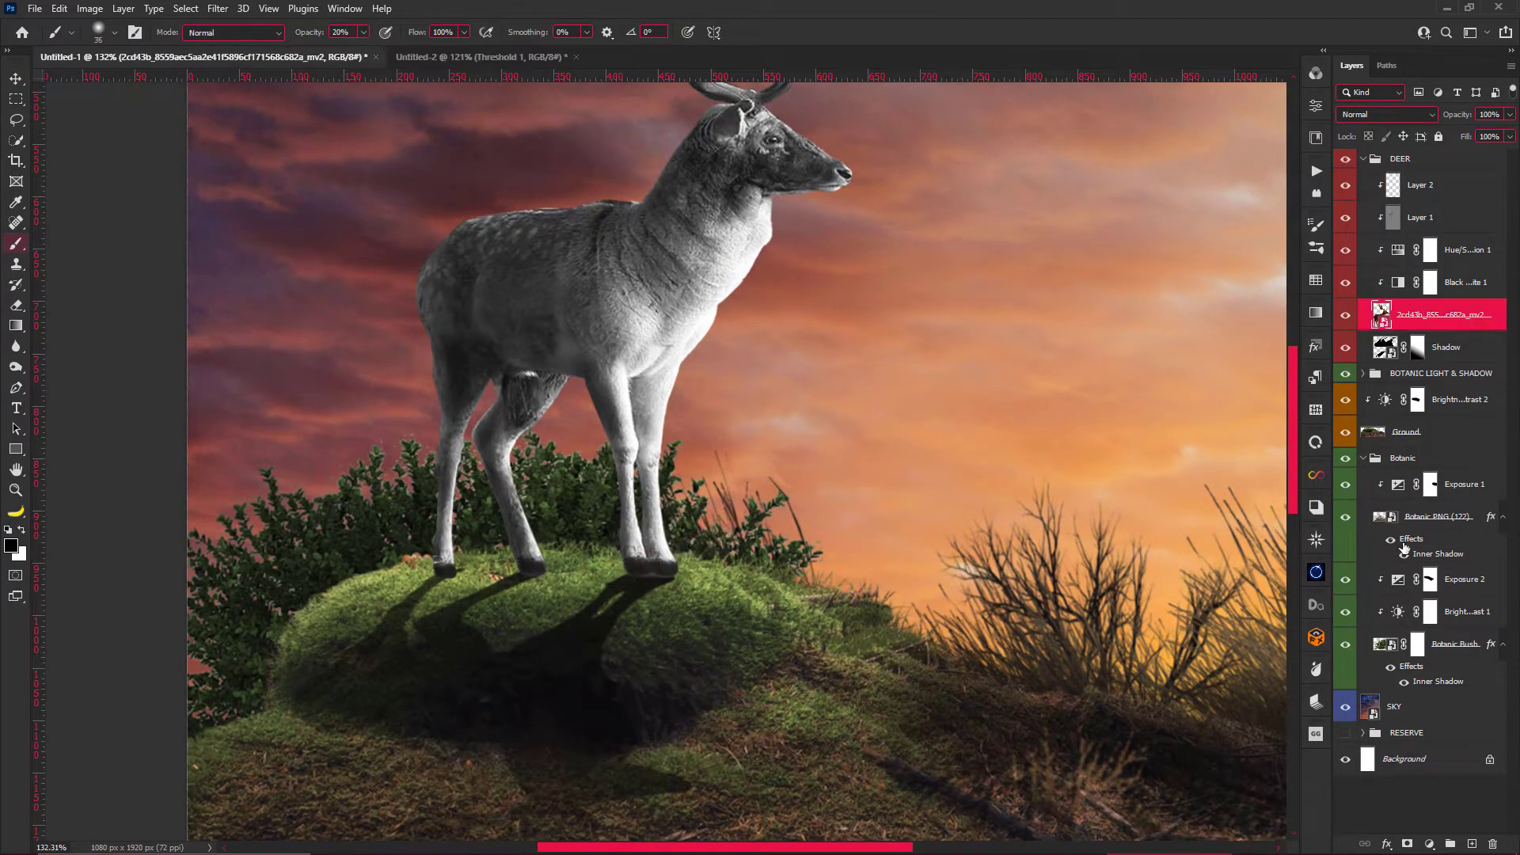
right_click(786, 434)
click(831, 641)
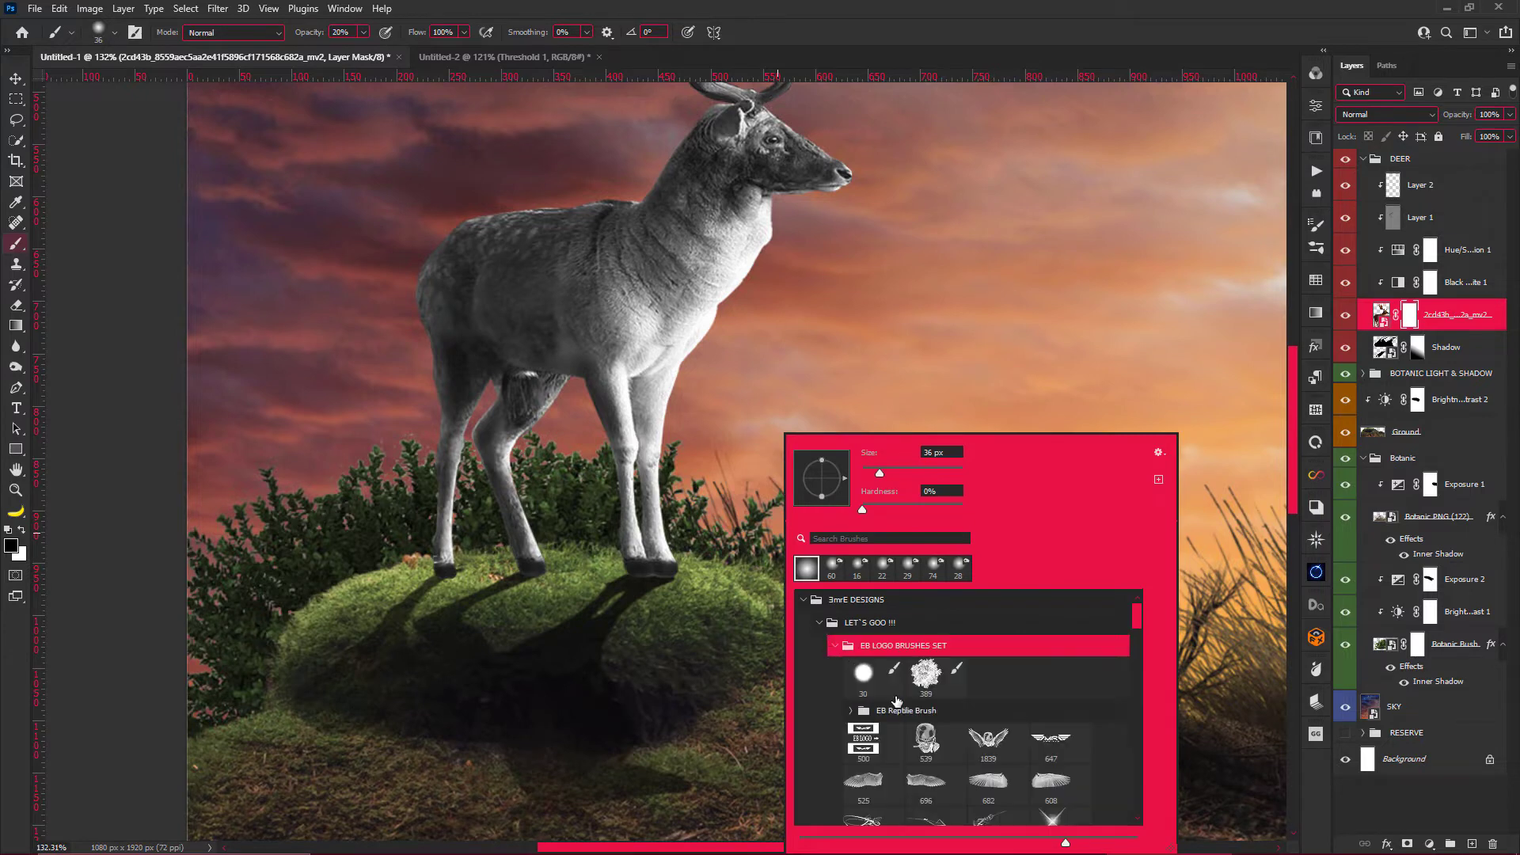
double_click(879, 685)
scroll(637, 608, up, 3)
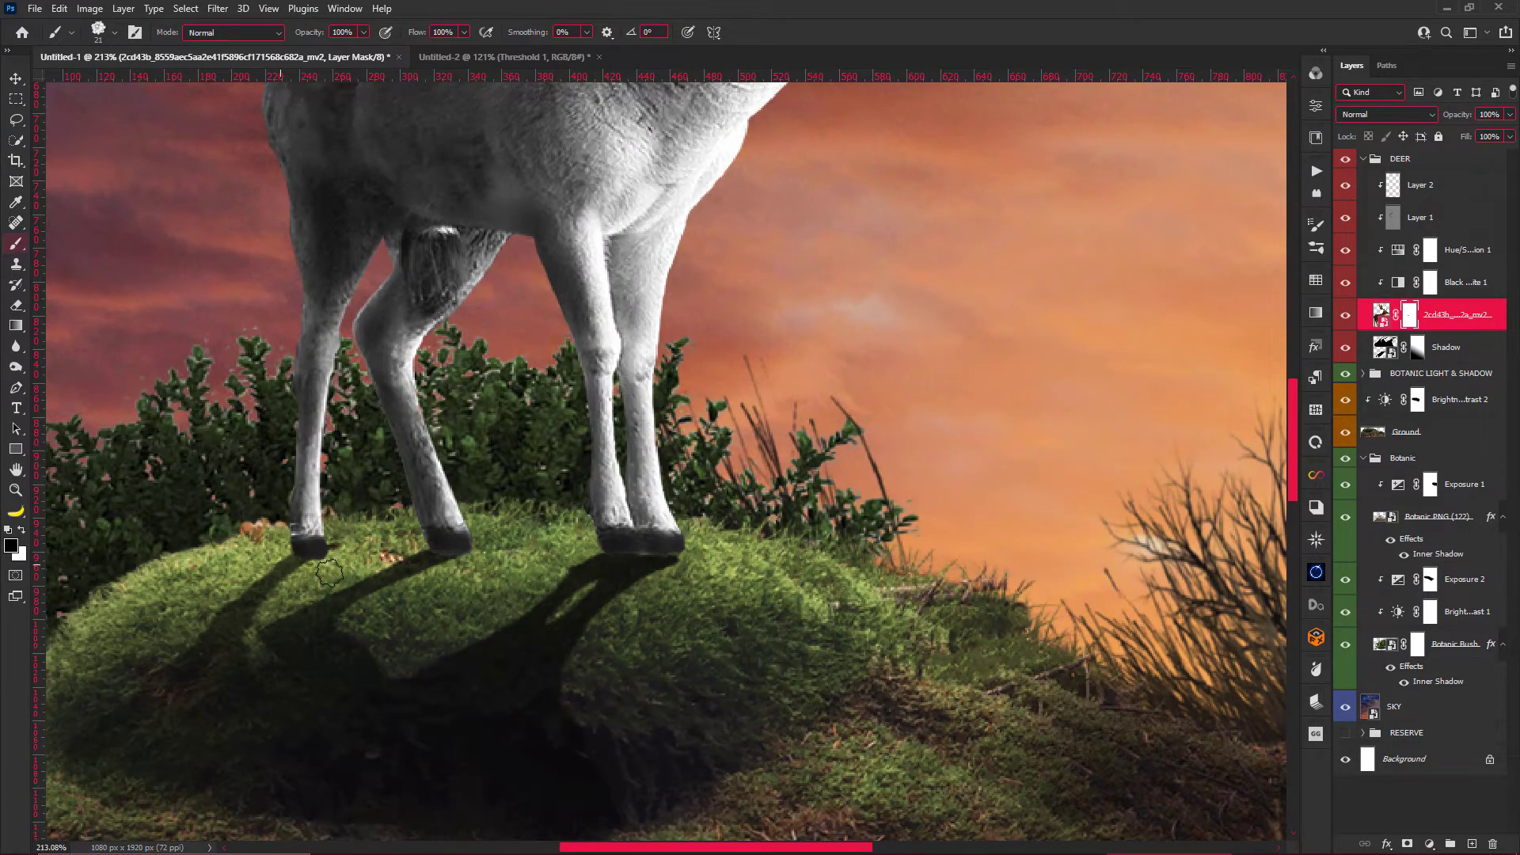
scroll(470, 563, down, 3)
scroll(459, 654, down, 2)
scroll(458, 655, up, 3)
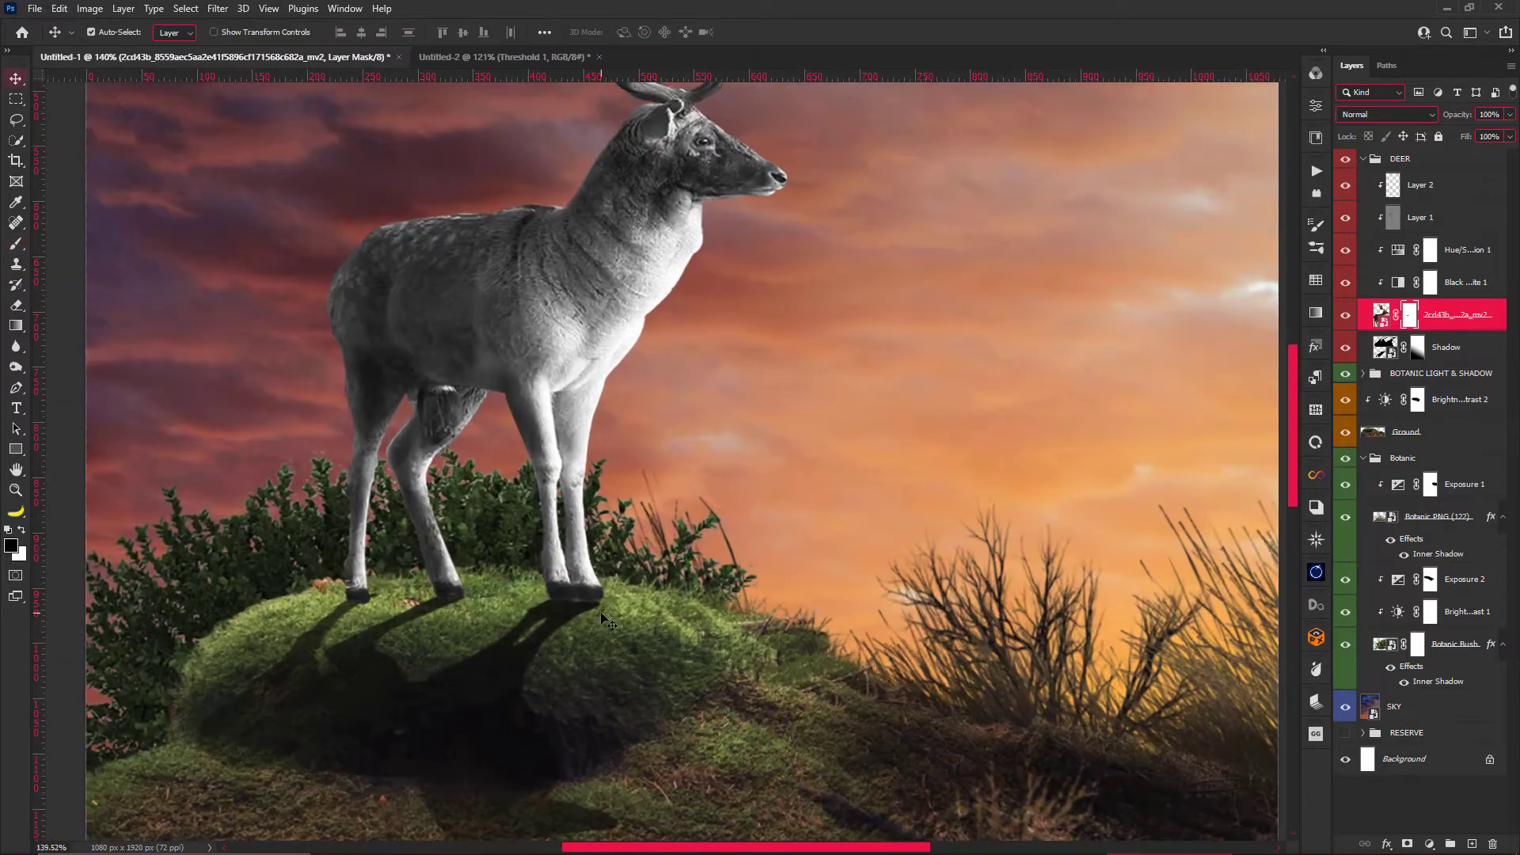
Switch between Layer 2 and the deer's mask, setting brush opacity to 10% for hoof touch-ups.
click(1418, 159)
click(1417, 185)
right_click(642, 436)
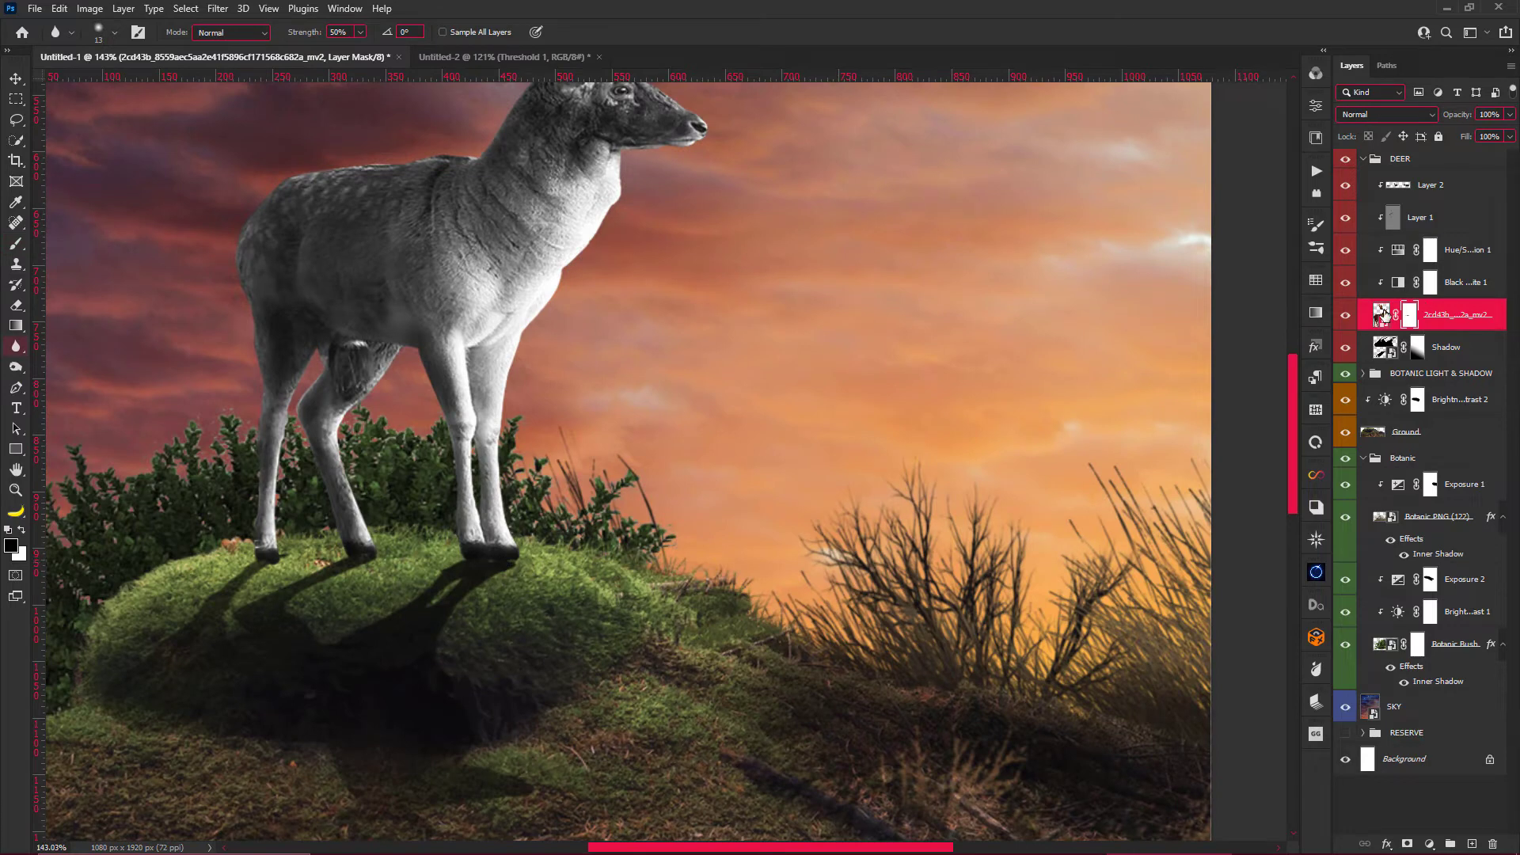
click(1382, 314)
key(b)
click(1411, 314)
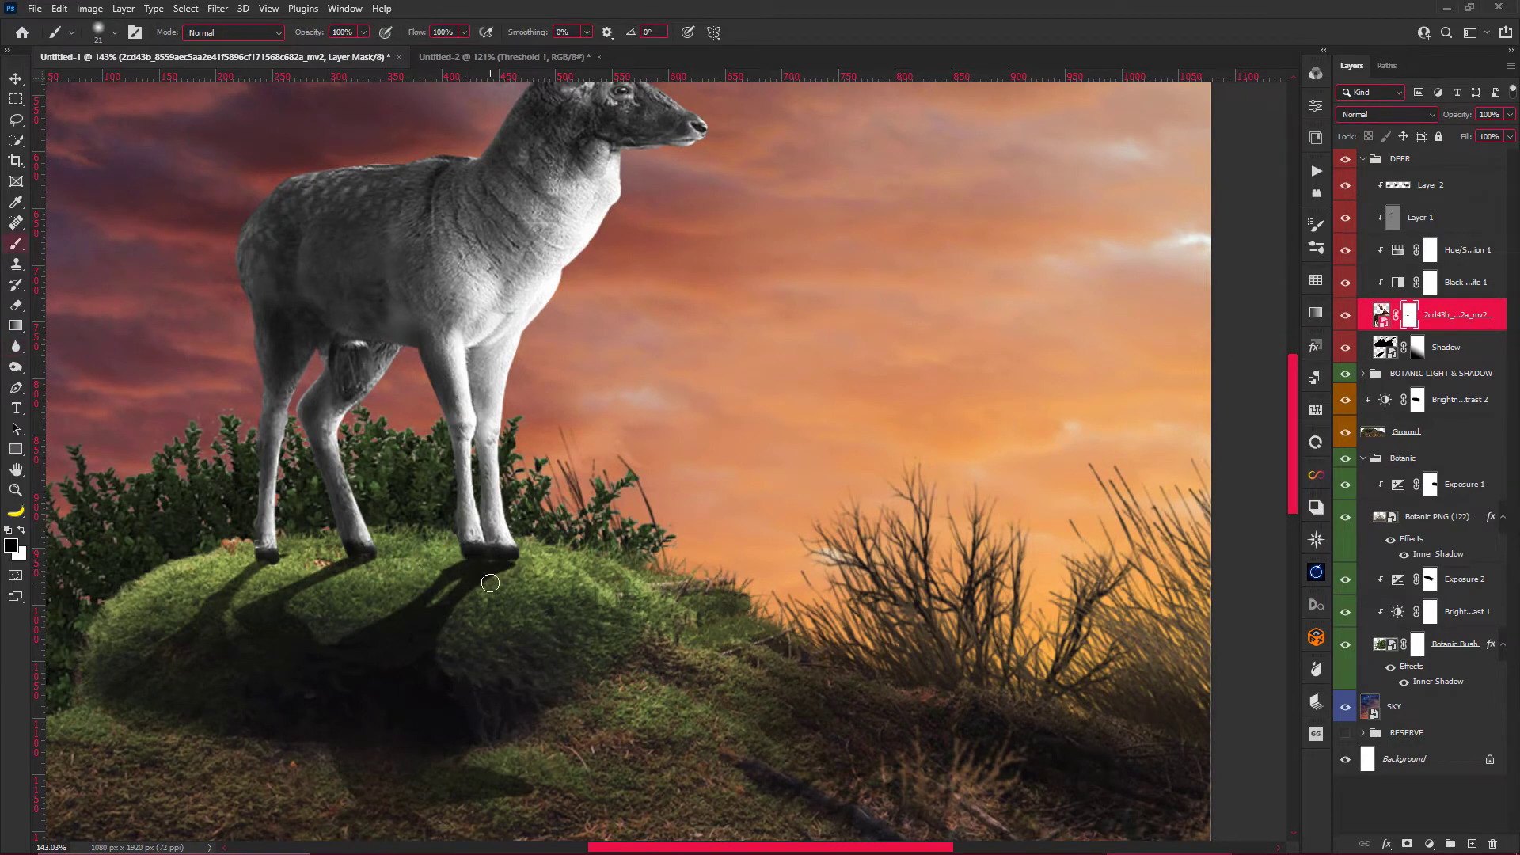
key(1)
scroll(491, 583, up, 2)
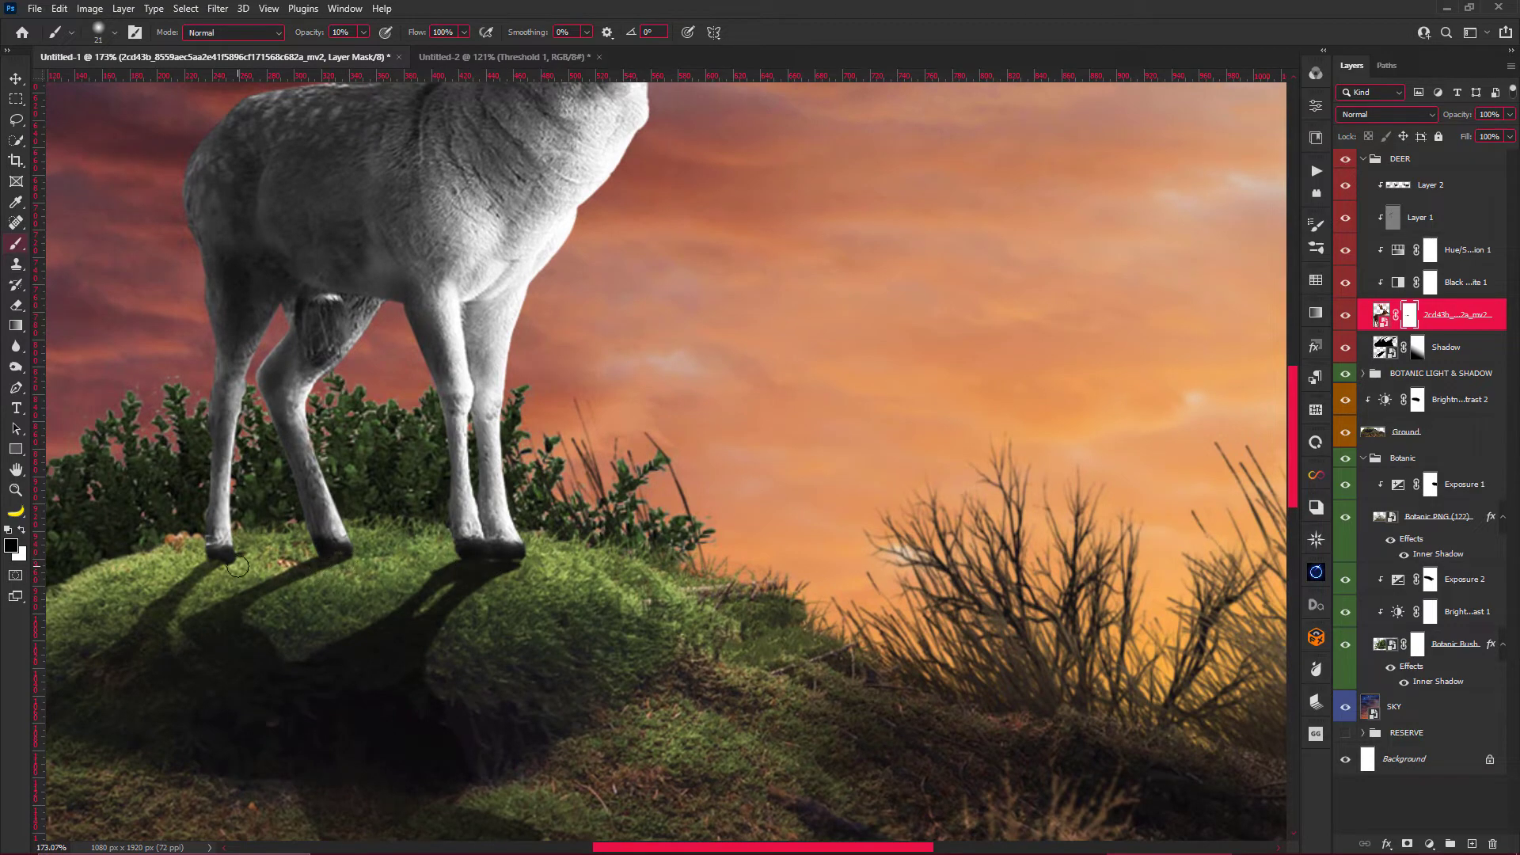
scroll(523, 584, down, 4)
Select the Shadow layer and nudge the shadow left to line up under the hooves.
key(v)
click(747, 509)
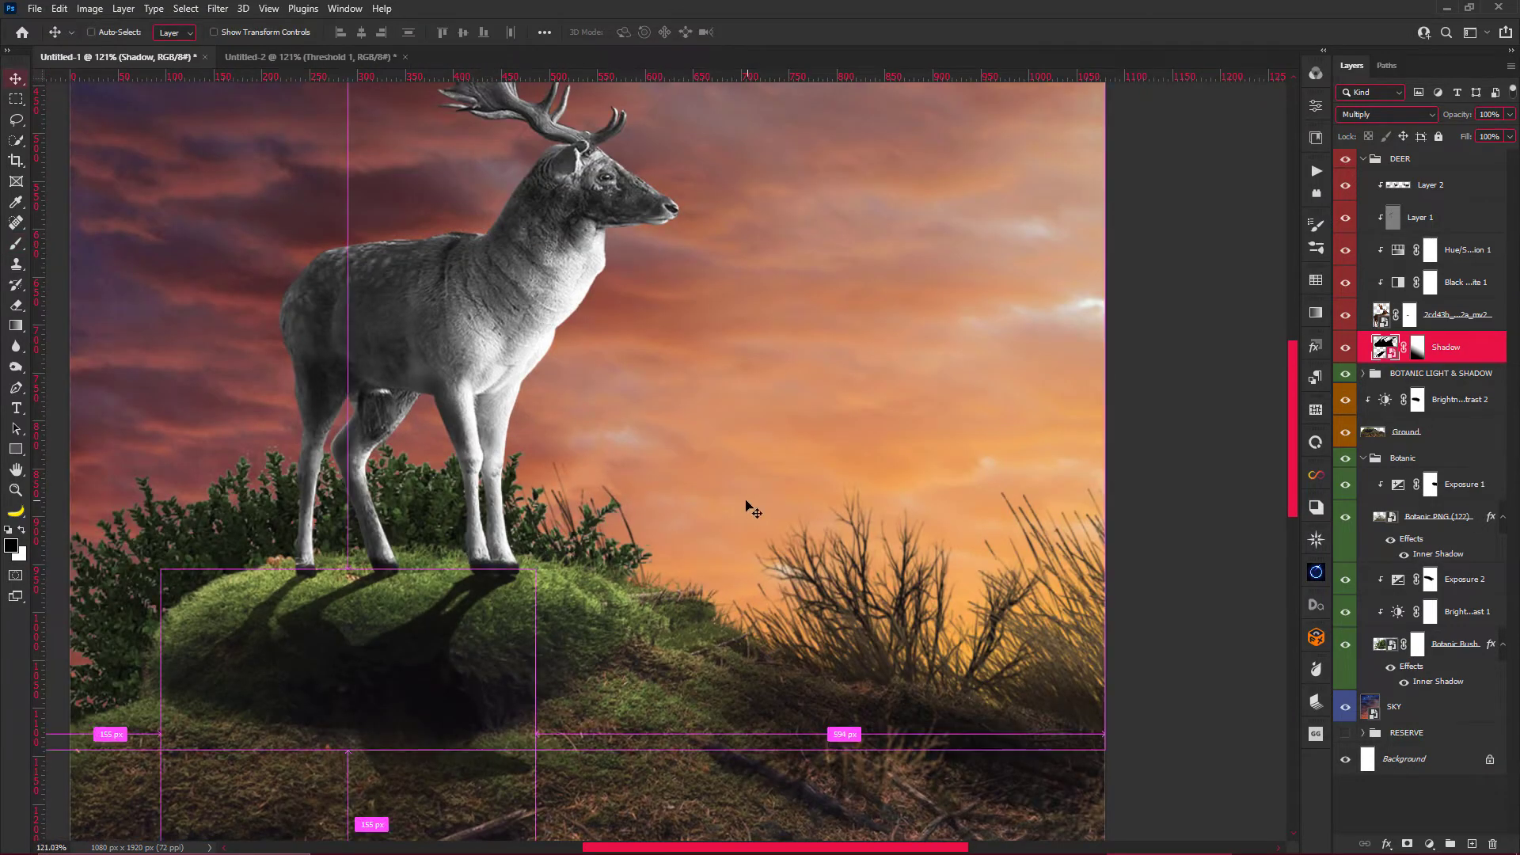
scroll(500, 564, up, 3)
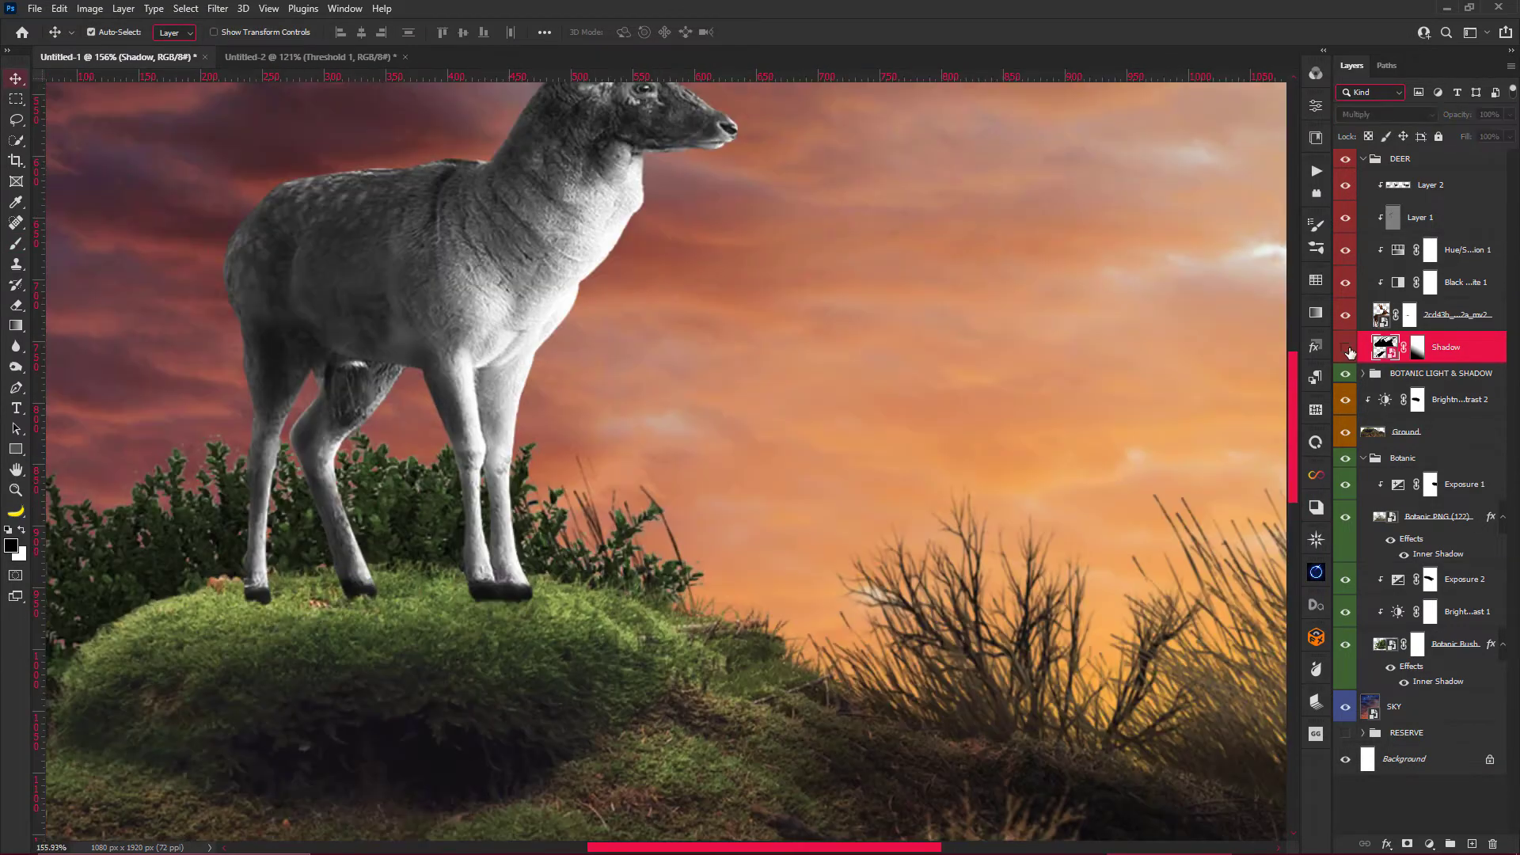
key(Return)
click(500, 669)
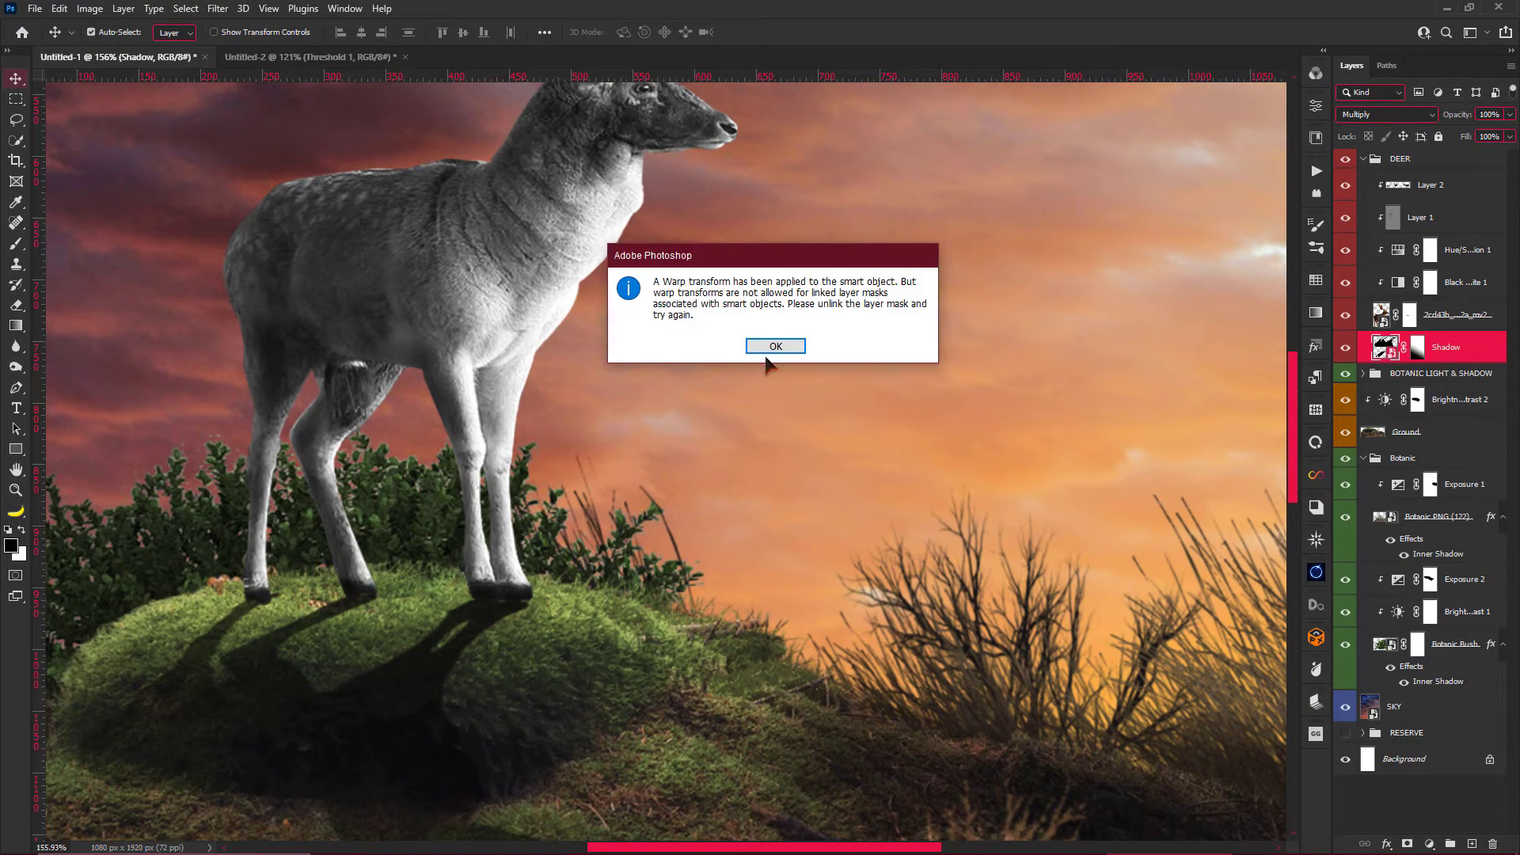
click(775, 363)
drag(481, 637, 468, 634)
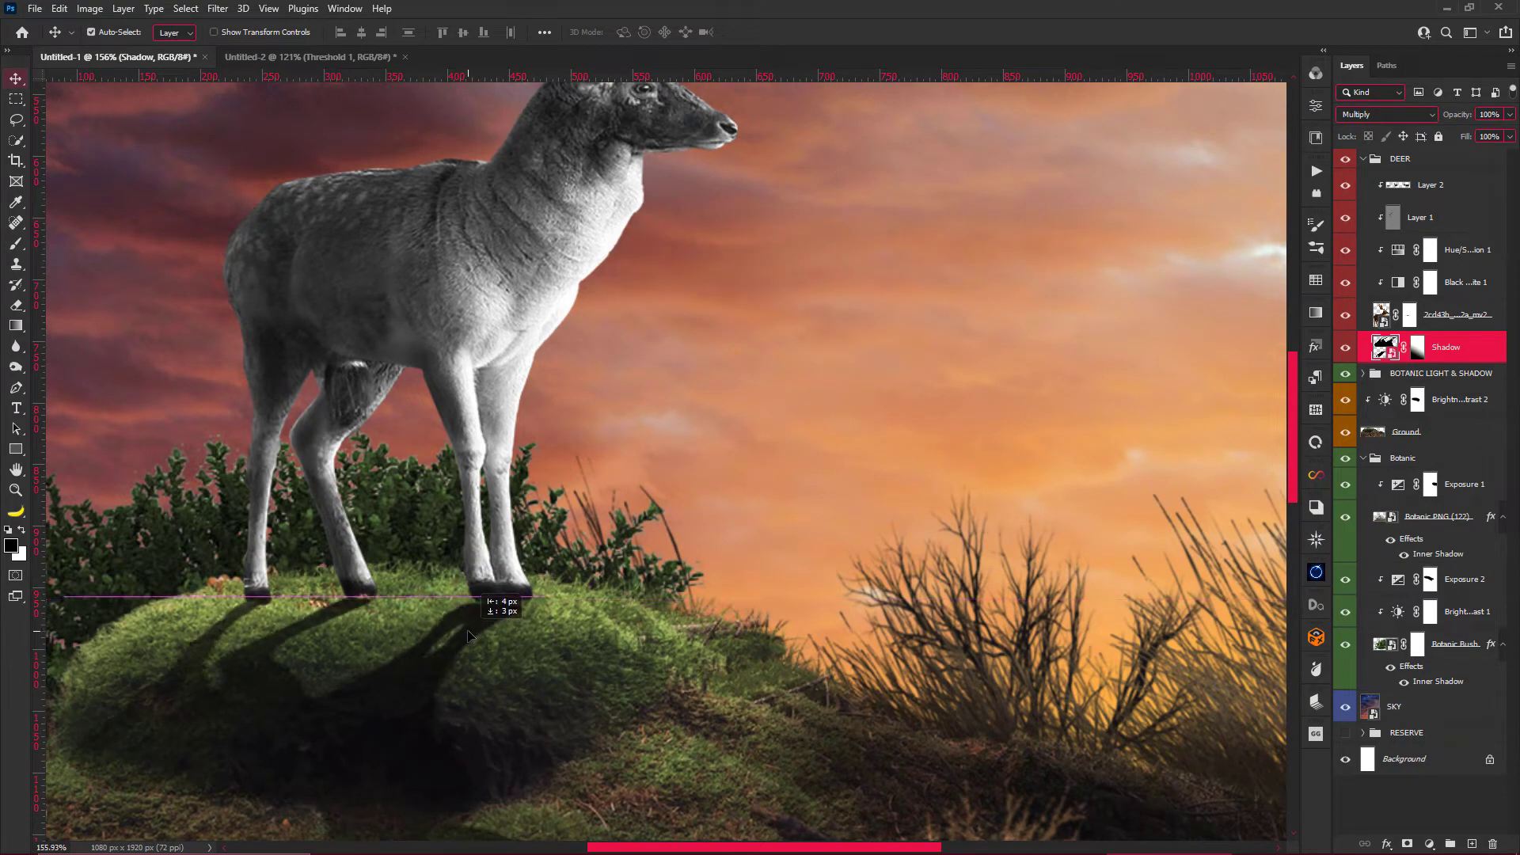
scroll(594, 485, down, 6)
right_click(1435, 349)
click(1287, 350)
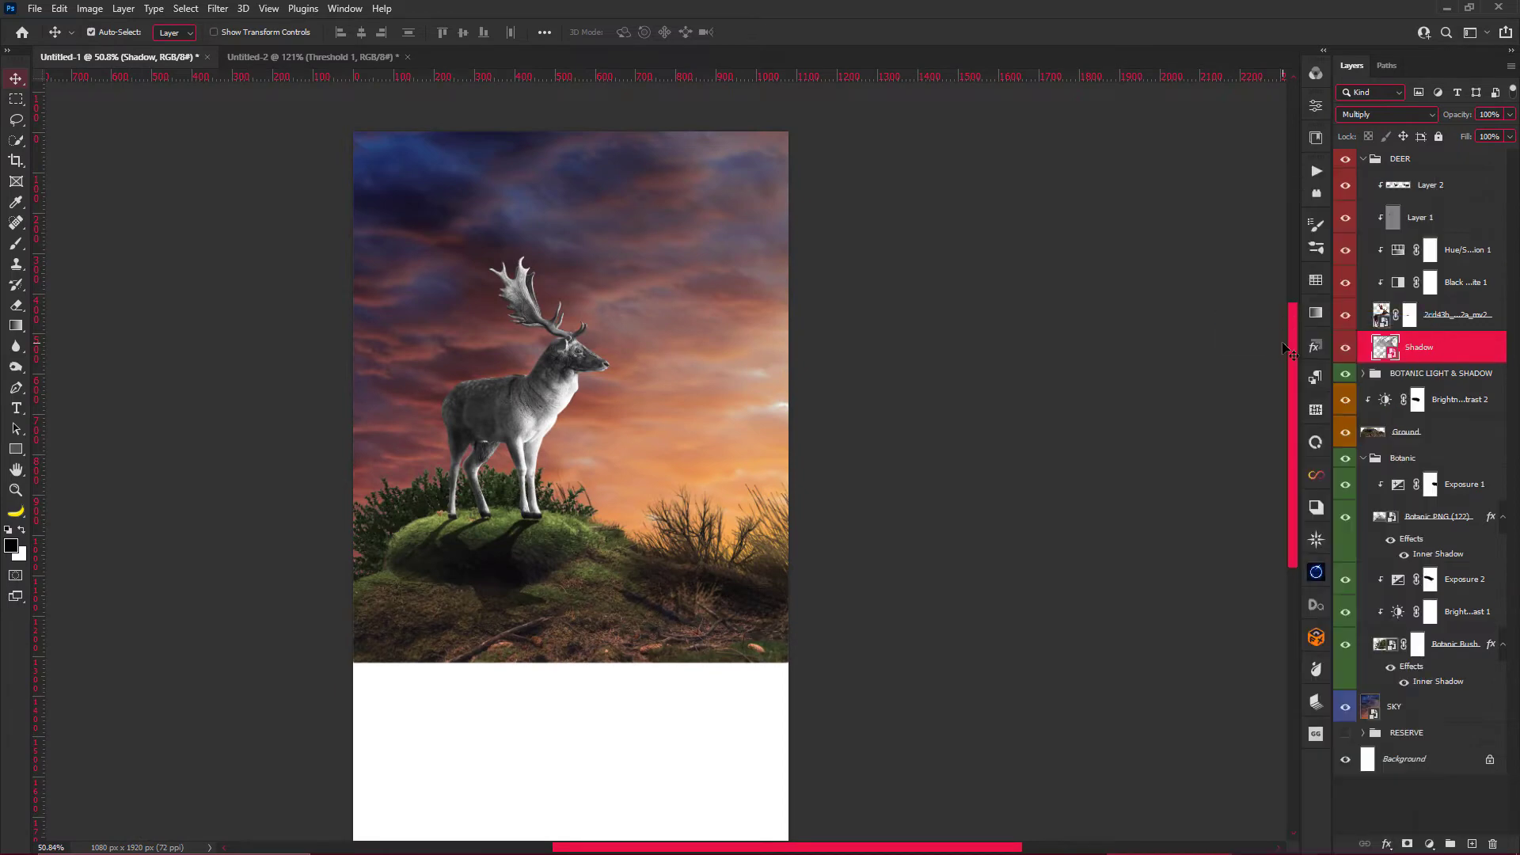
Apply and commit a first Warp transform on the deer's shadow.
key(ctrl+t)
scroll(616, 510, up, 3)
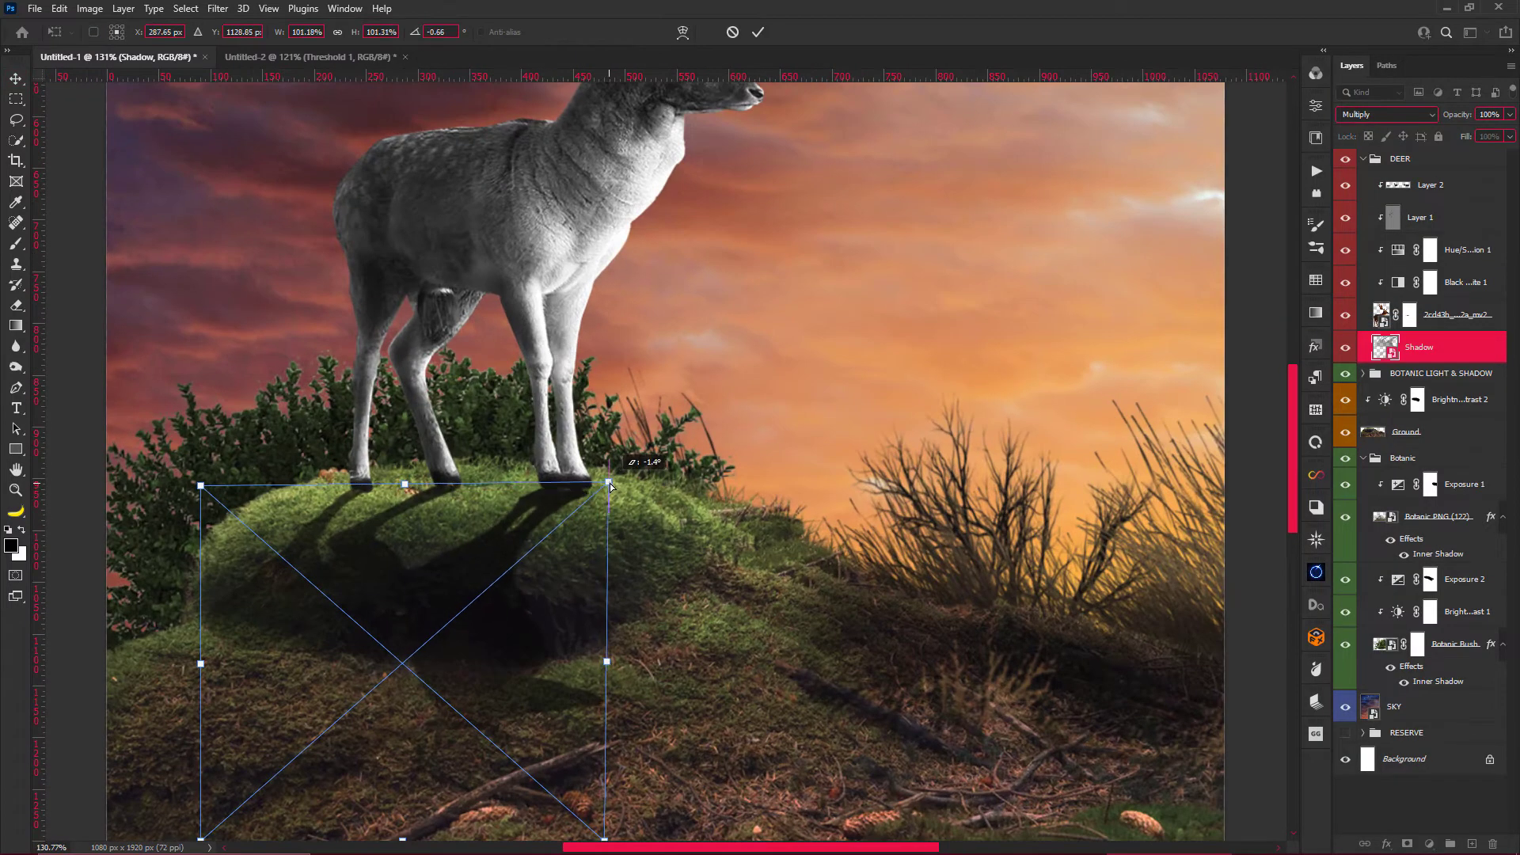
scroll(376, 480, up, 3)
right_click(449, 550)
click(491, 725)
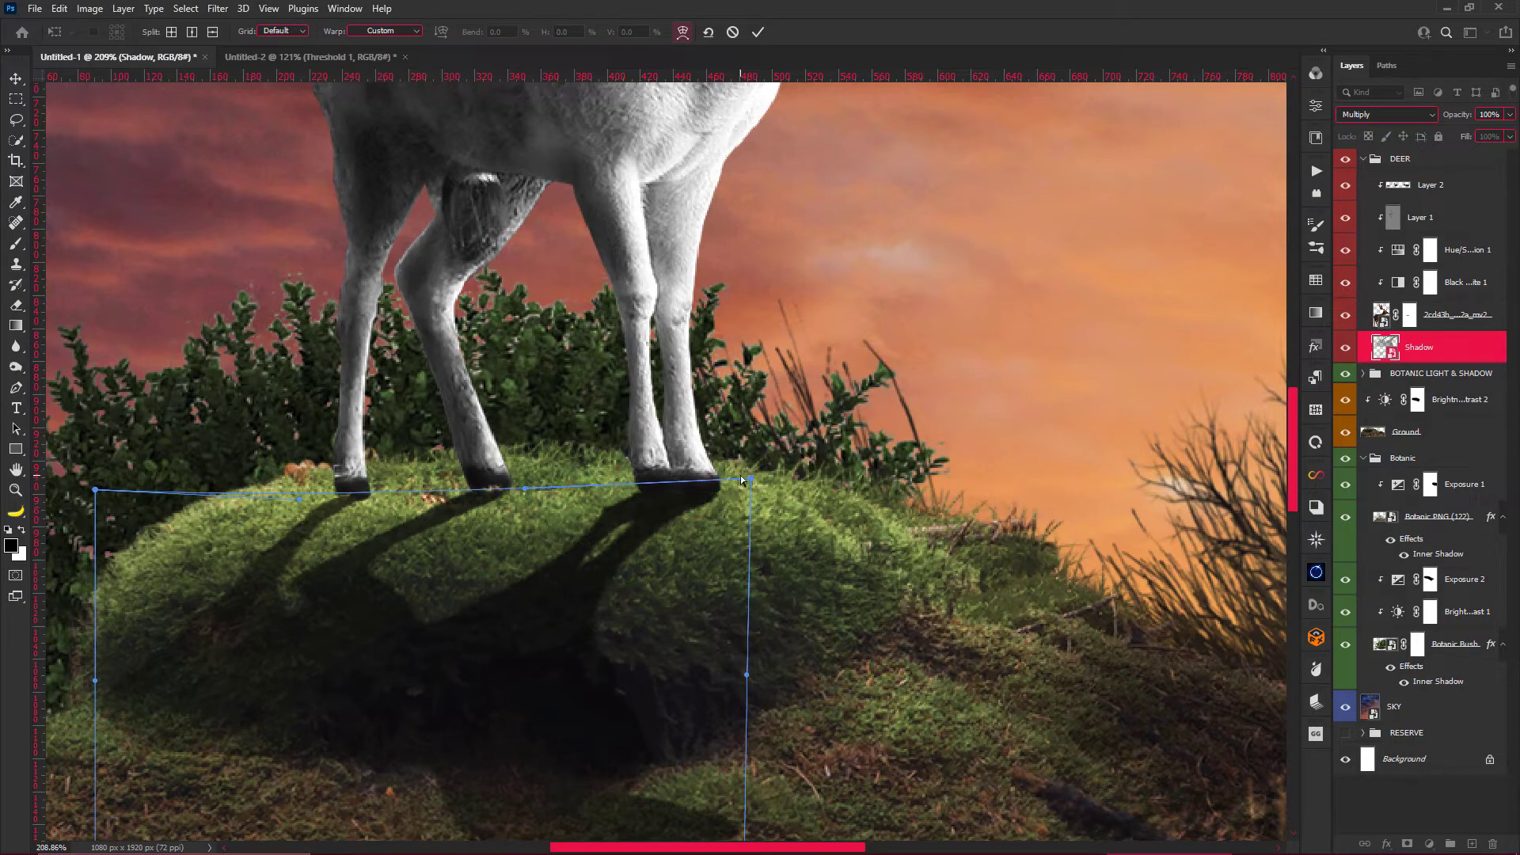
key(Return)
scroll(625, 451, down, 5)
scroll(626, 451, down, 2)
scroll(589, 499, up, 1)
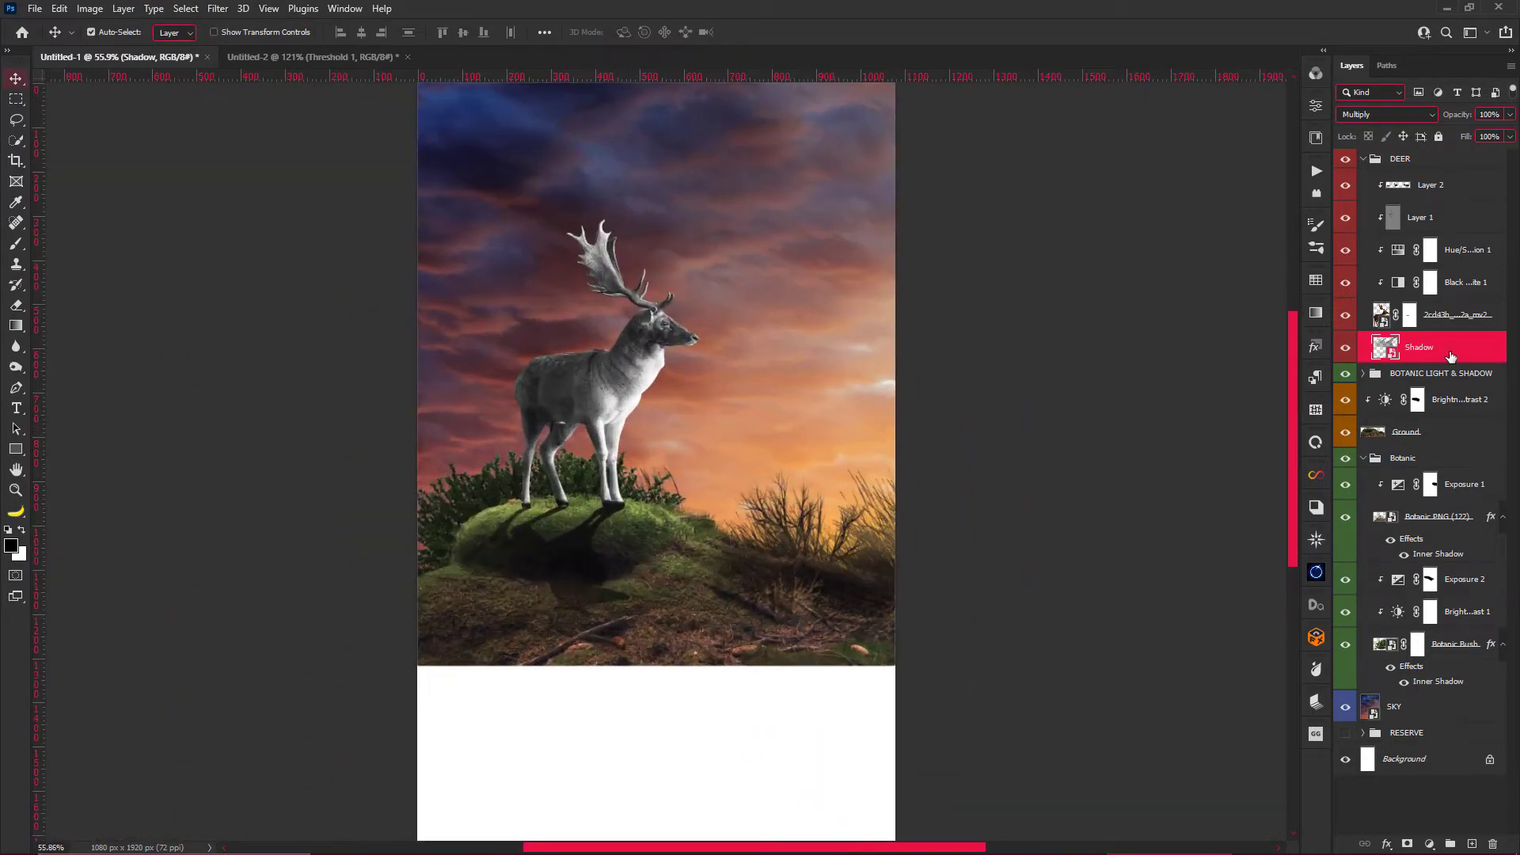
scroll(539, 651, down, 2)
scroll(538, 651, up, 1)
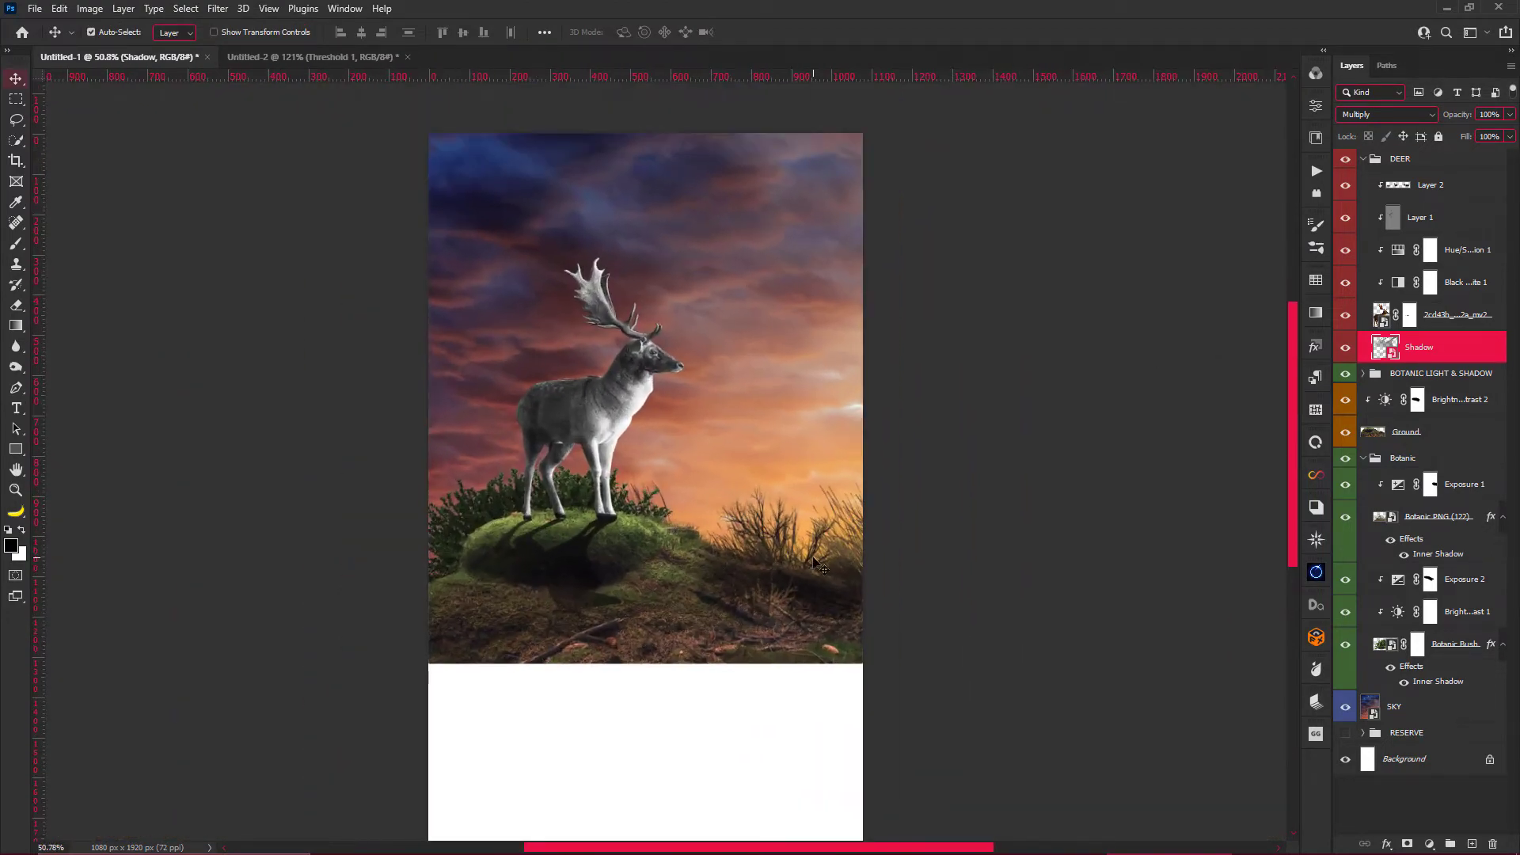
scroll(677, 732, down, 2)
scroll(677, 733, down, 2)
scroll(650, 725, up, 2)
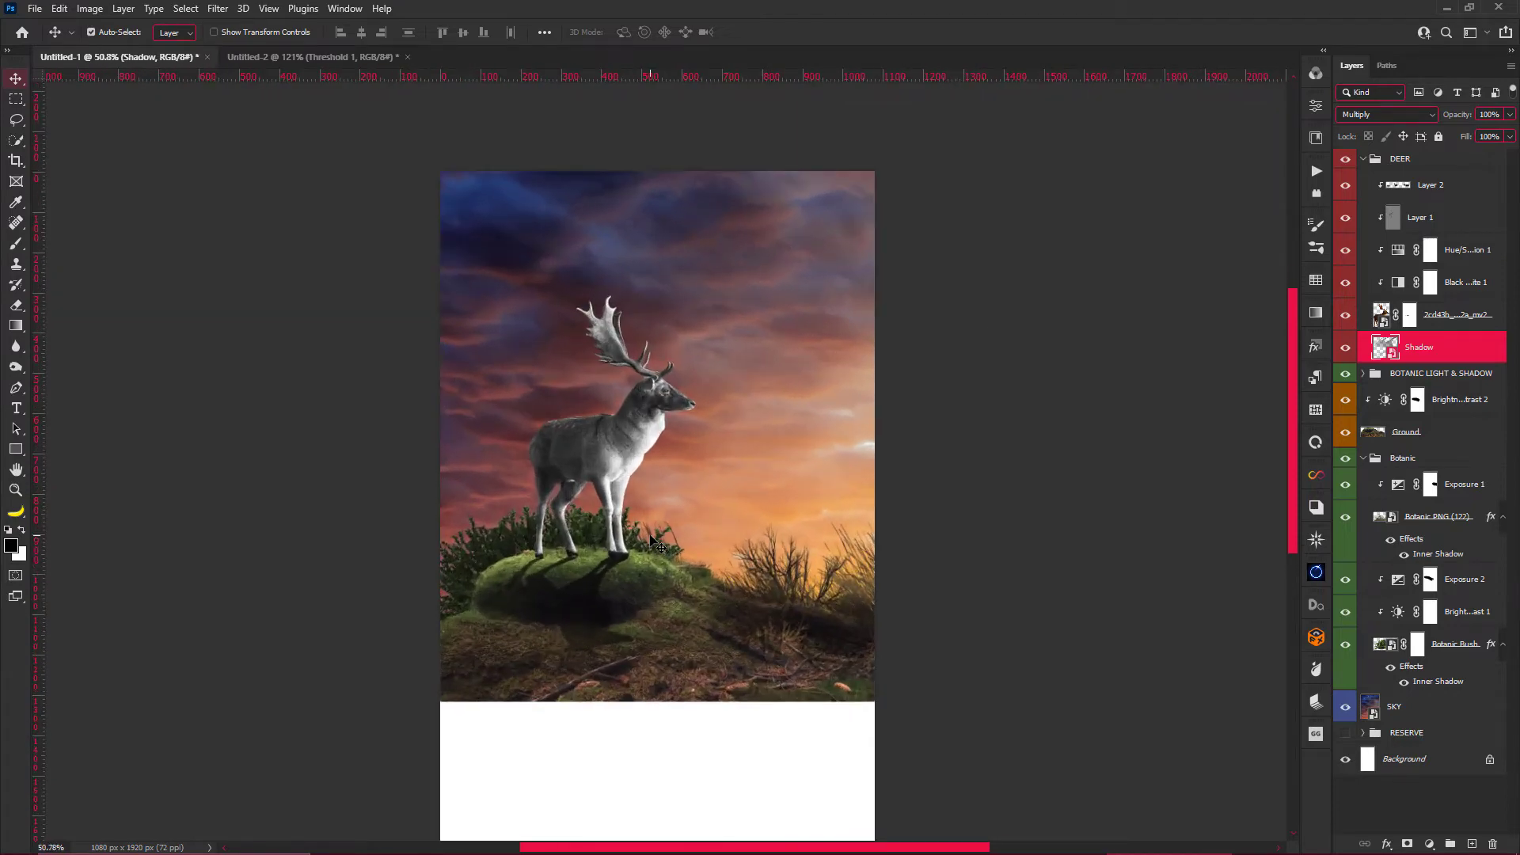
Warp the shadow again, bending its lower-left and left edge down over the mound.
key(ctrl+t)
right_click(569, 602)
click(626, 506)
scroll(577, 651, up, 1)
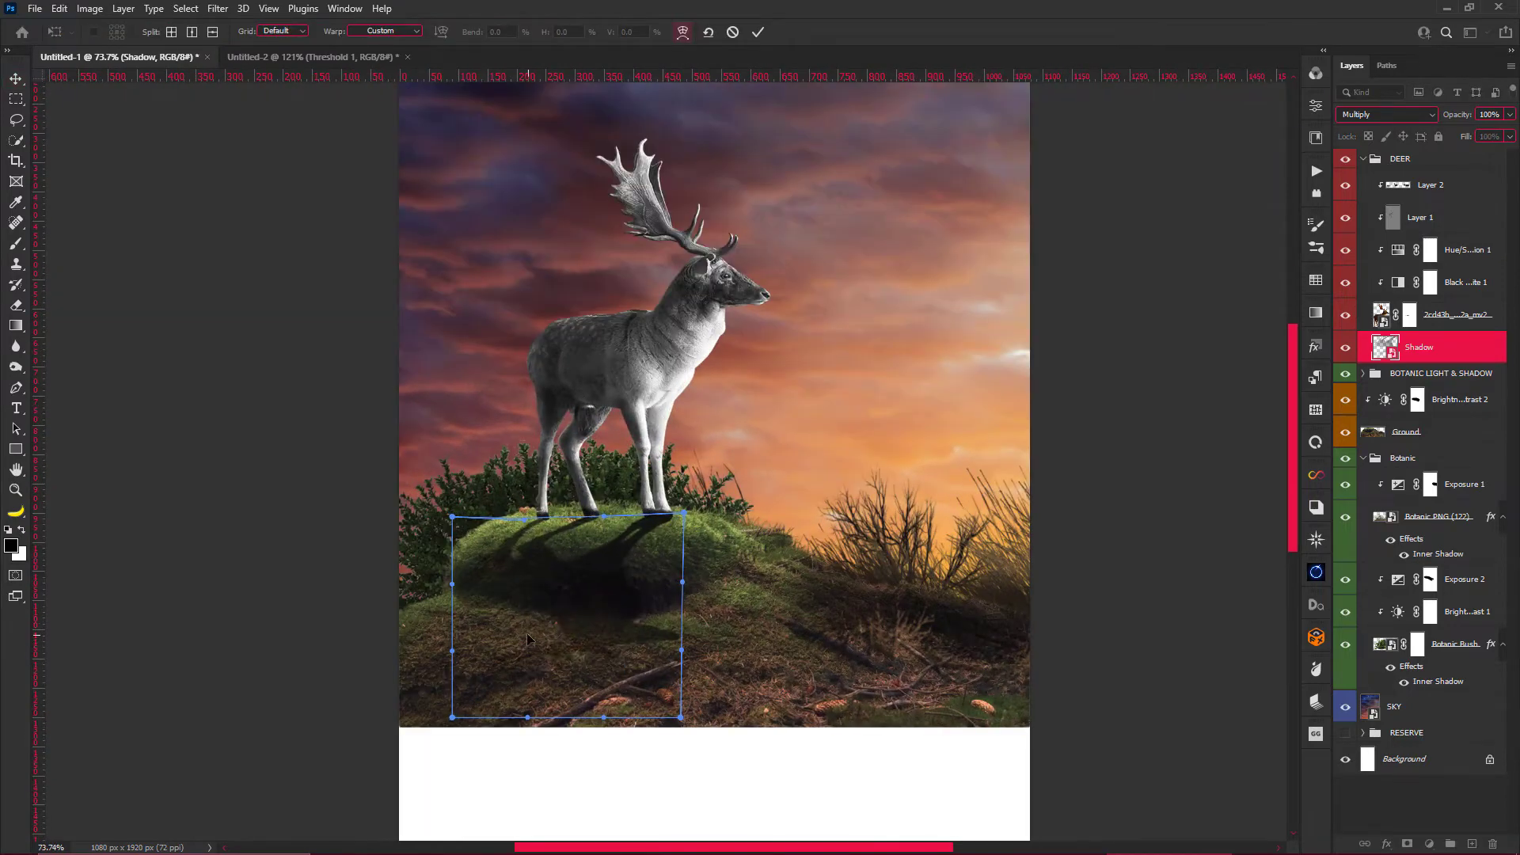
drag(444, 692, 430, 699)
scroll(484, 587, up, 3)
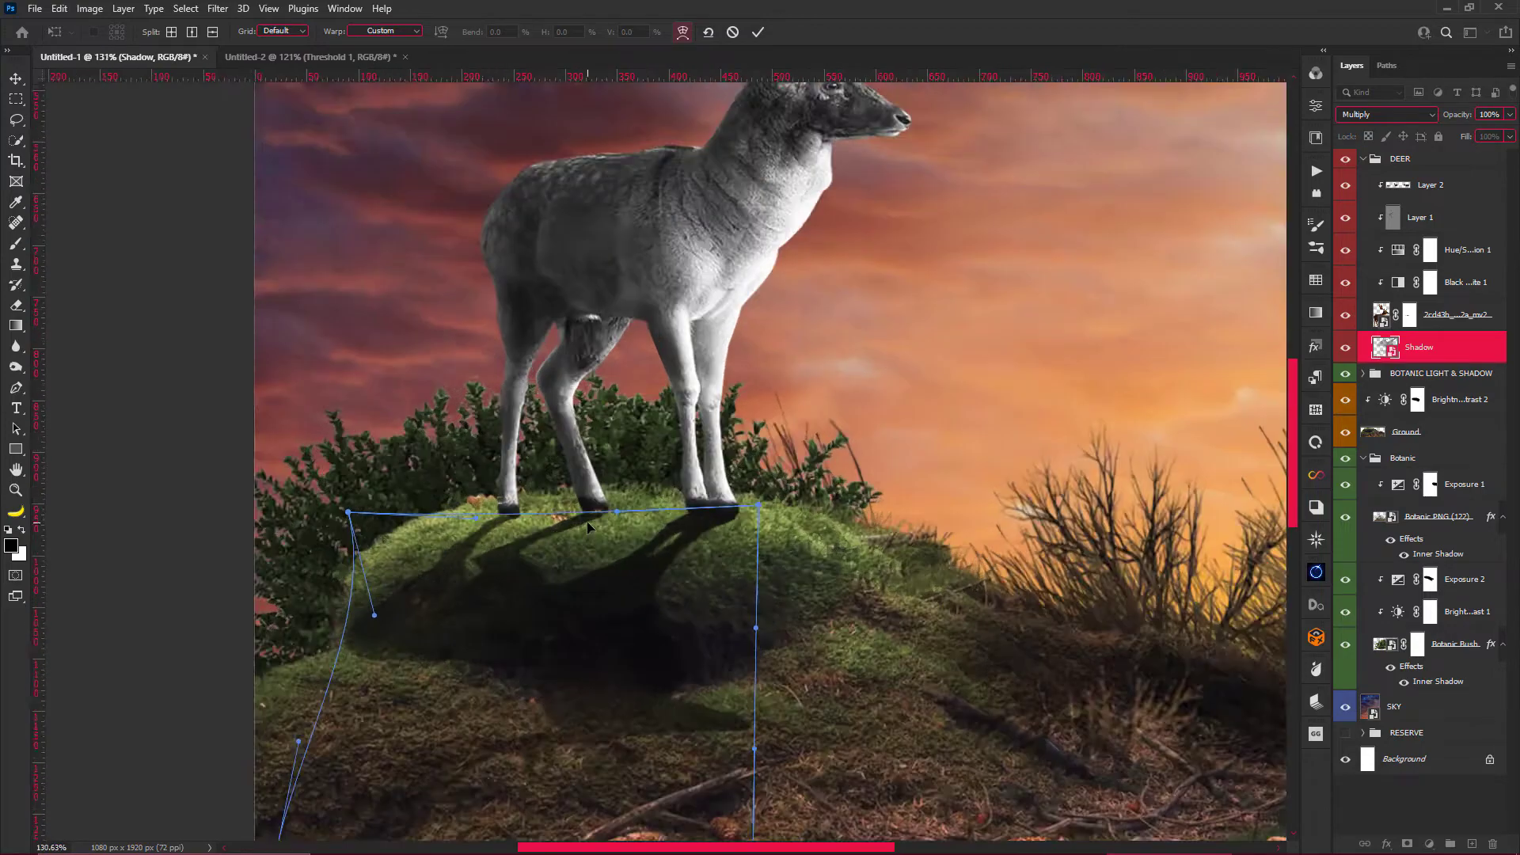
scroll(597, 529, up, 3)
drag(246, 505, 257, 515)
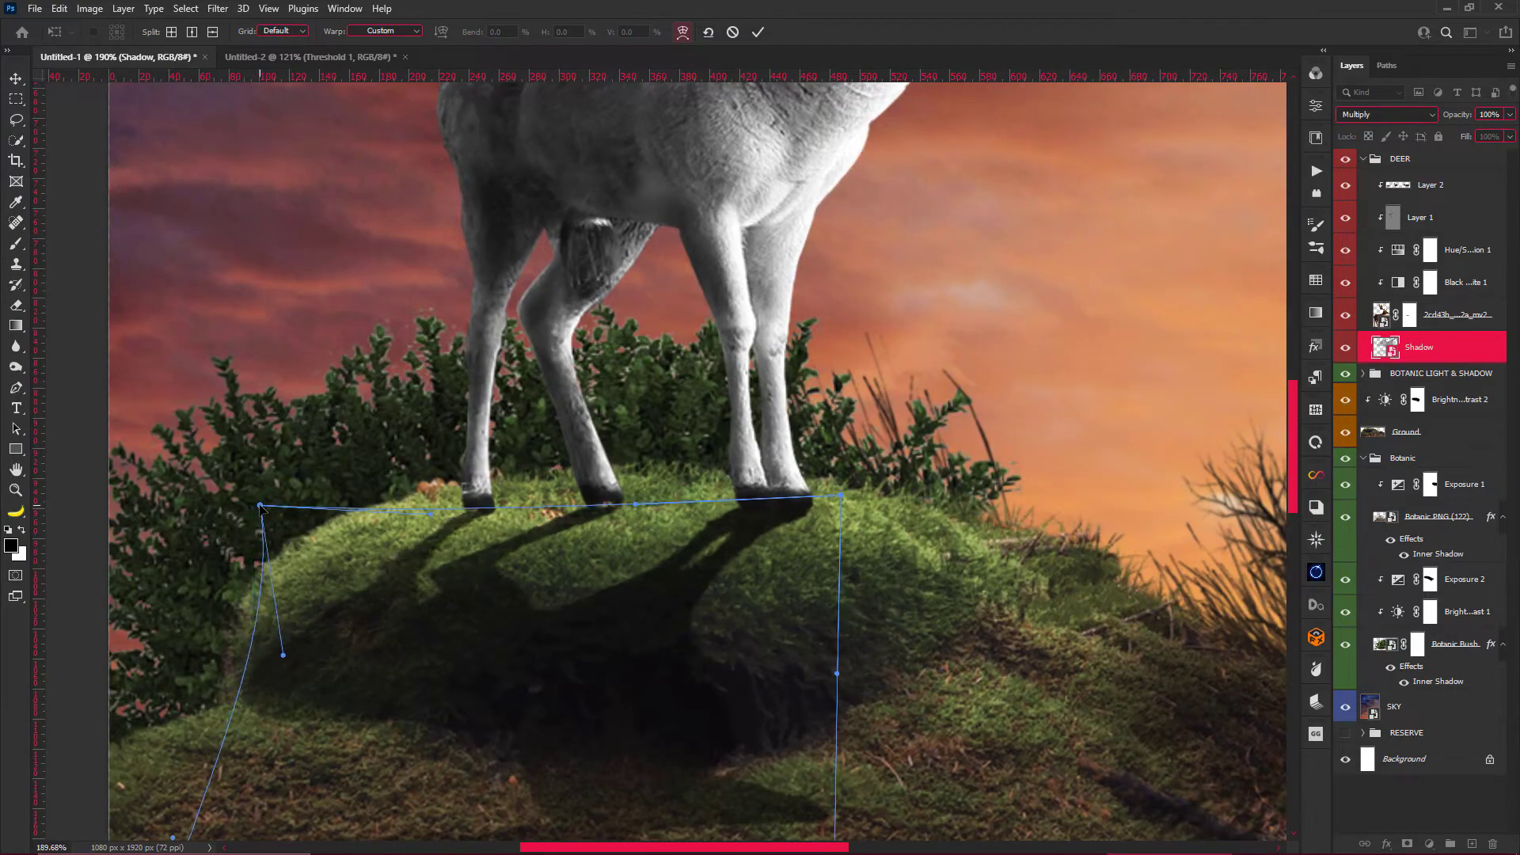
key(Return)
scroll(590, 379, down, 6)
scroll(590, 379, up, 3)
scroll(590, 379, up, 3)
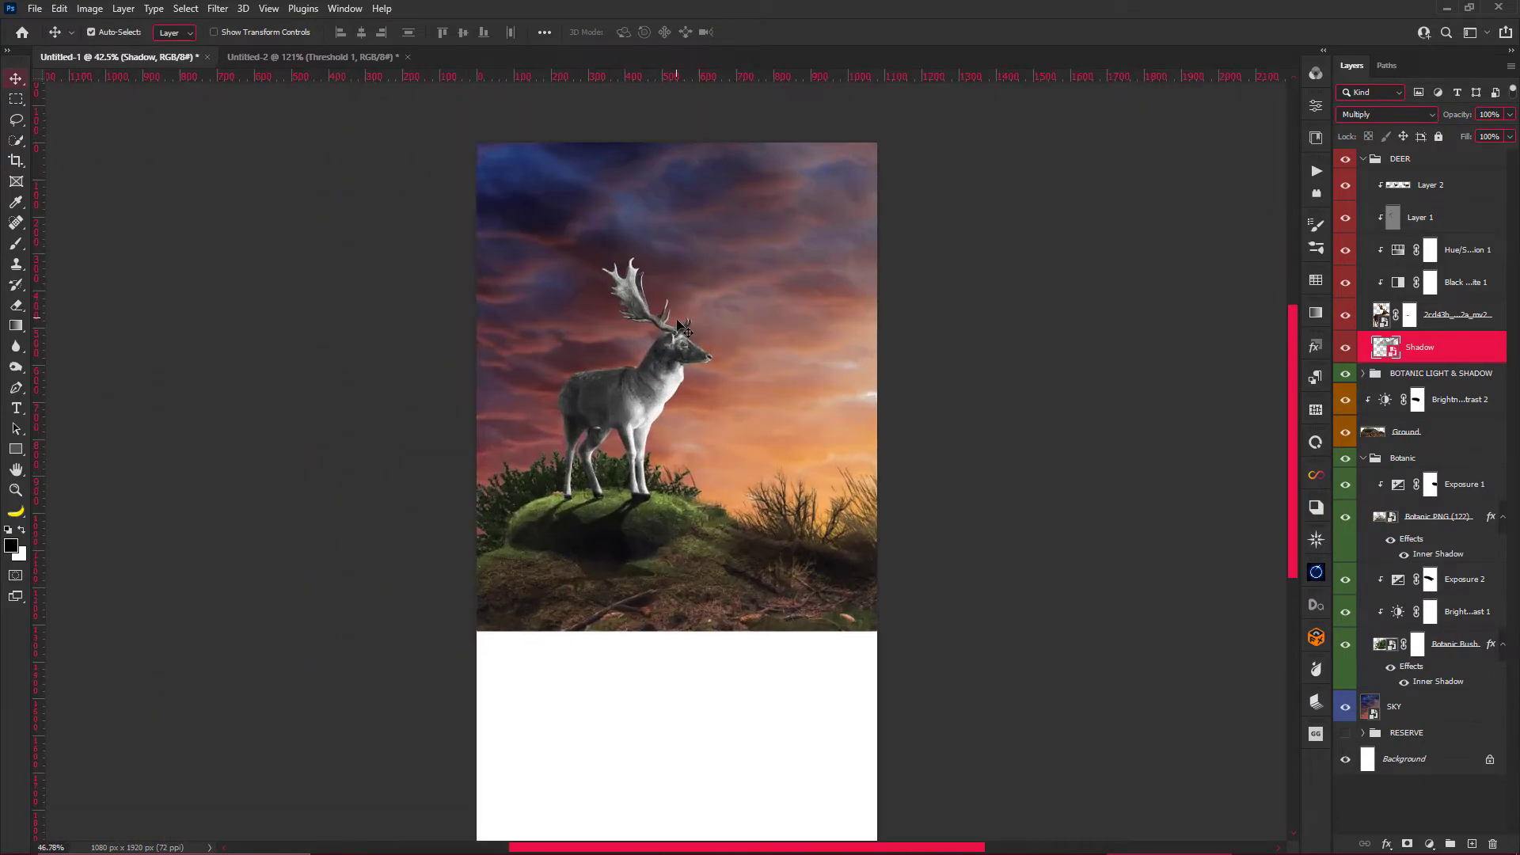
Add an empty layer clipped to the DEER group and sample orange from the sunset sky.
click(1364, 158)
key(ctrl+shift+alt+n)
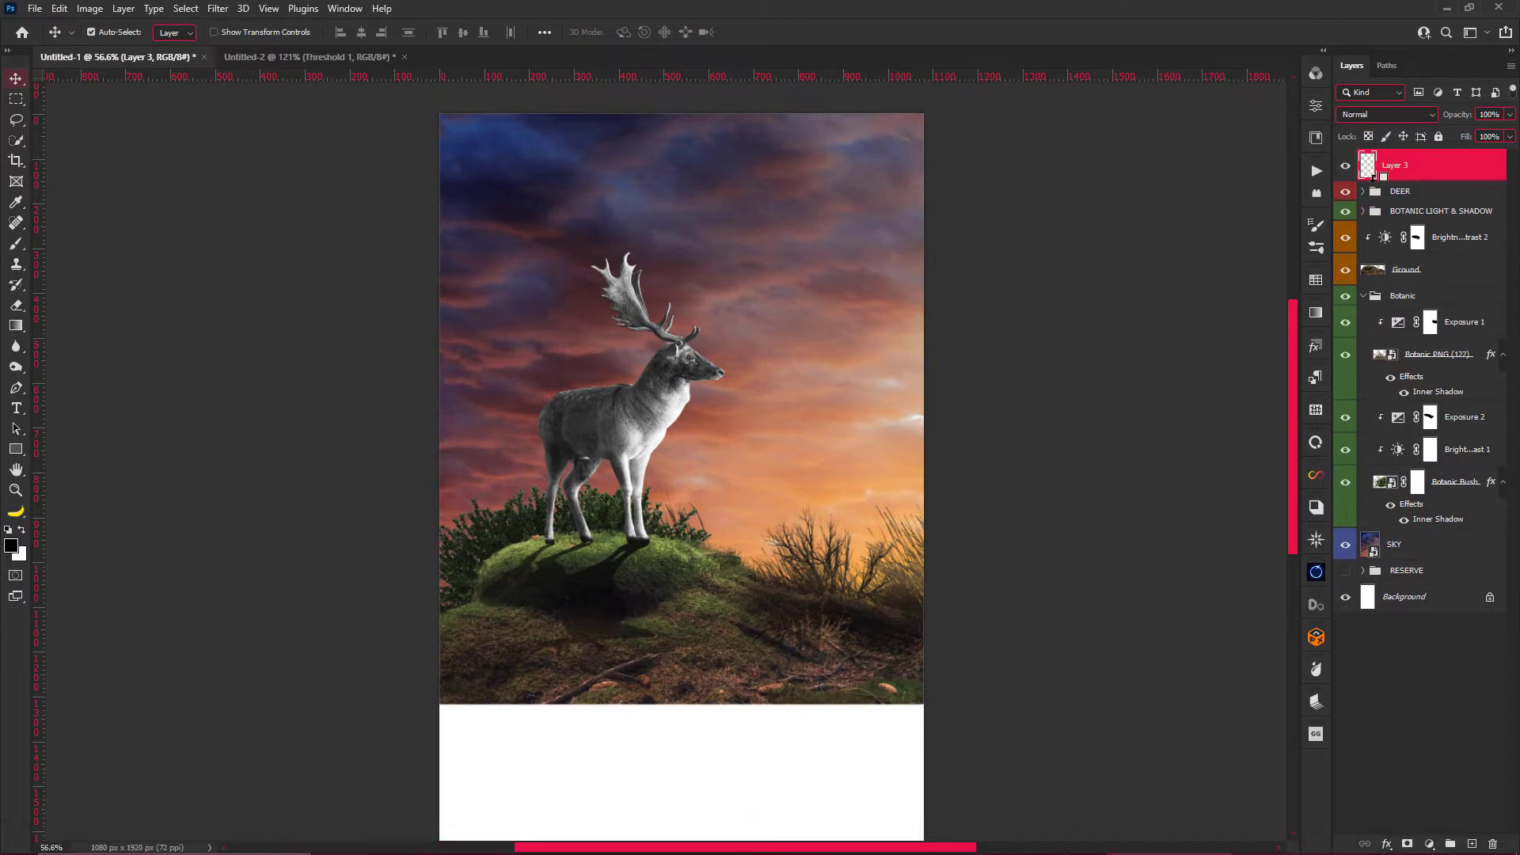
key(ctrl+alt+g)
scroll(570, 474, down, 2)
key(b)
alt+click(811, 545)
scroll(673, 412, up, 3)
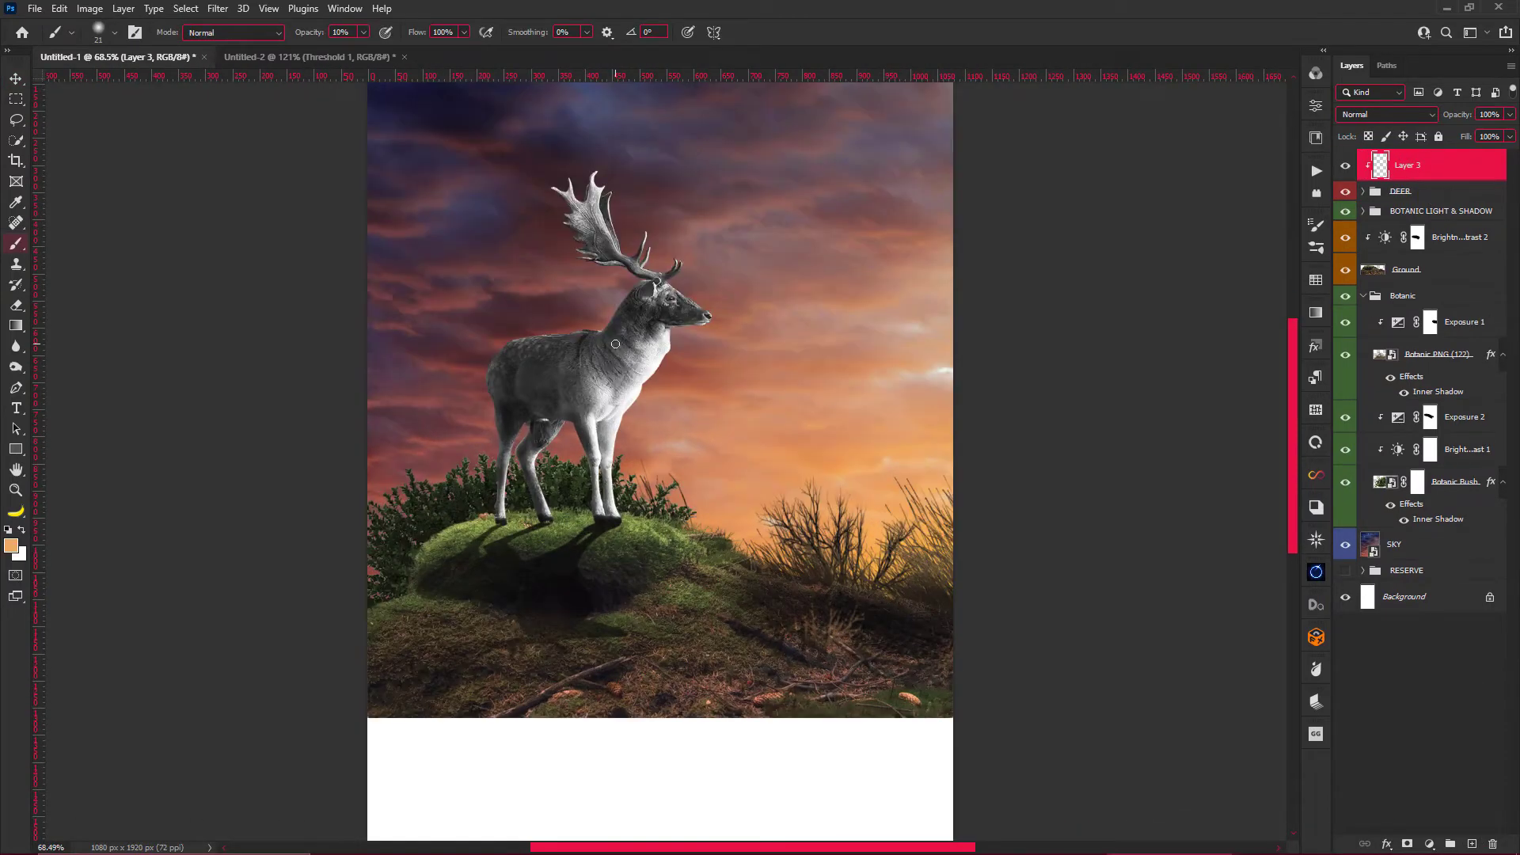
scroll(673, 411, down, 3)
key(v)
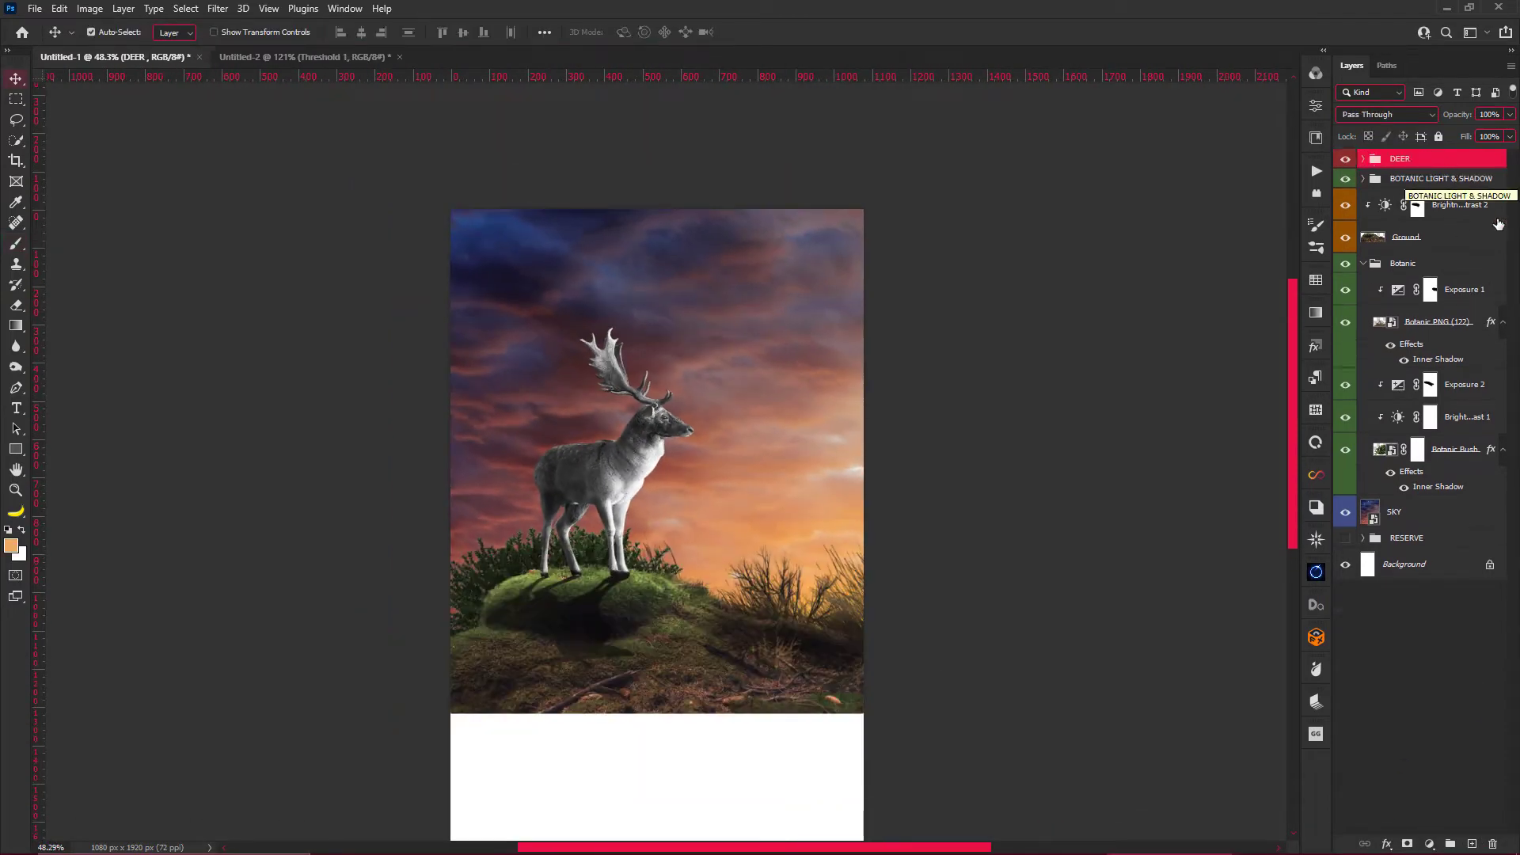
Give the deer layer an orange Inner Shadow at 100% opacity and 76 px size.
click(1364, 191)
double_click(1489, 314)
click(906, 400)
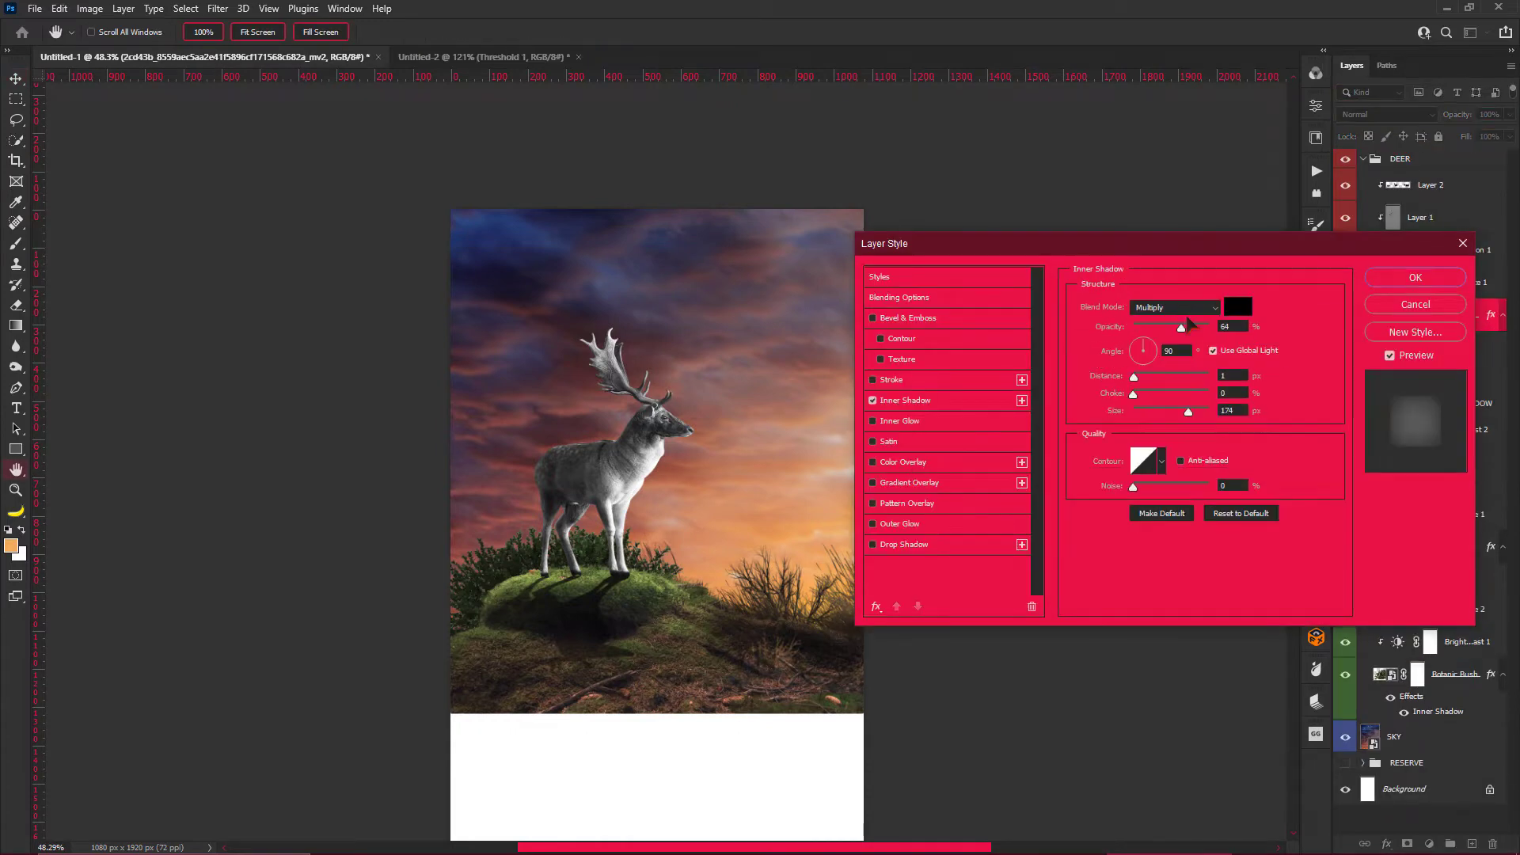
click(1237, 306)
click(14, 545)
click(793, 451)
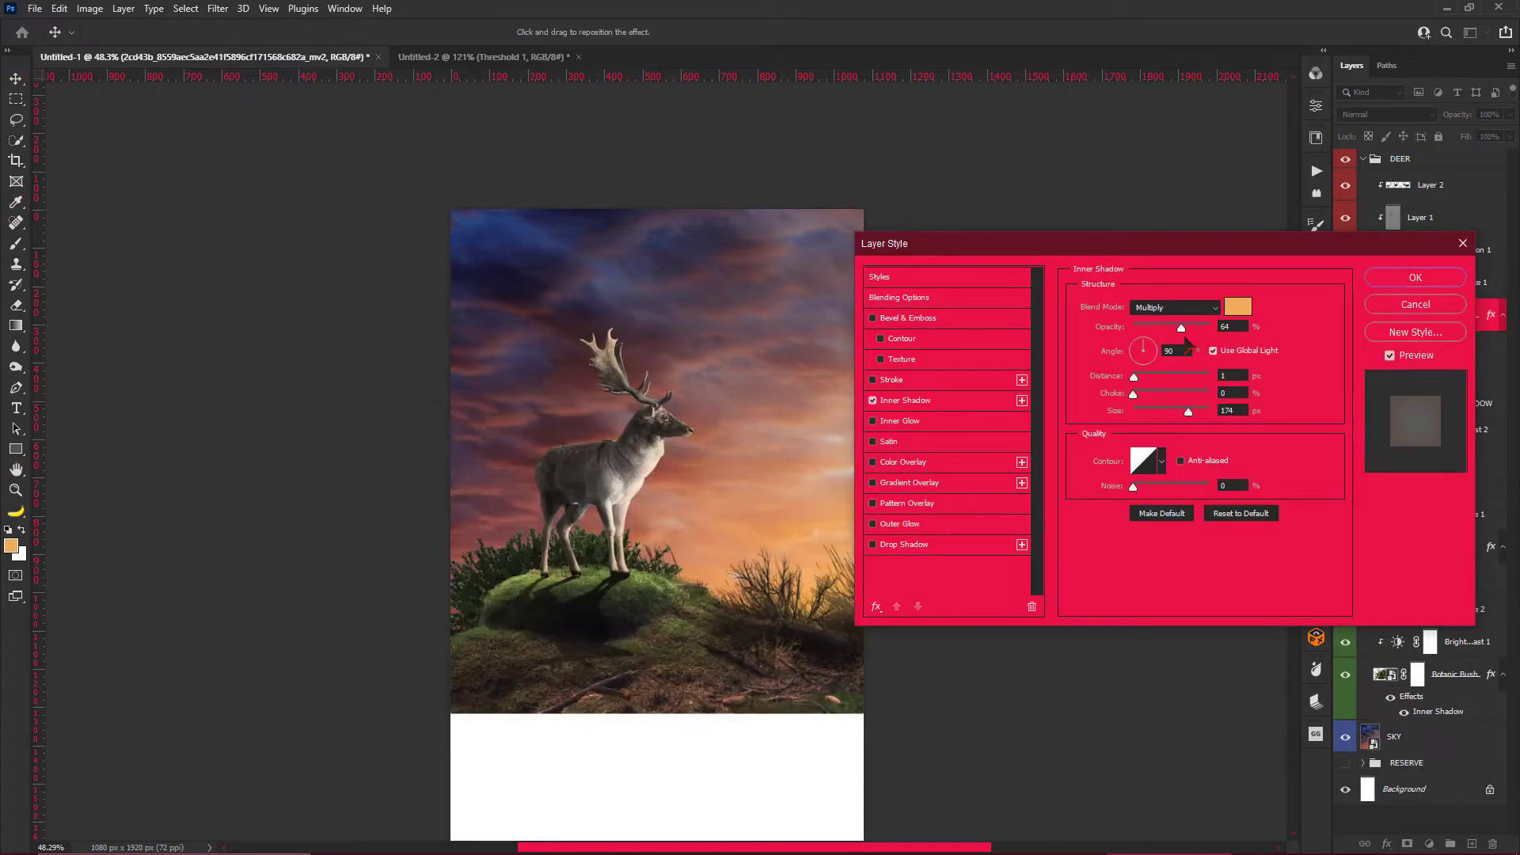
drag(1182, 327, 1228, 348)
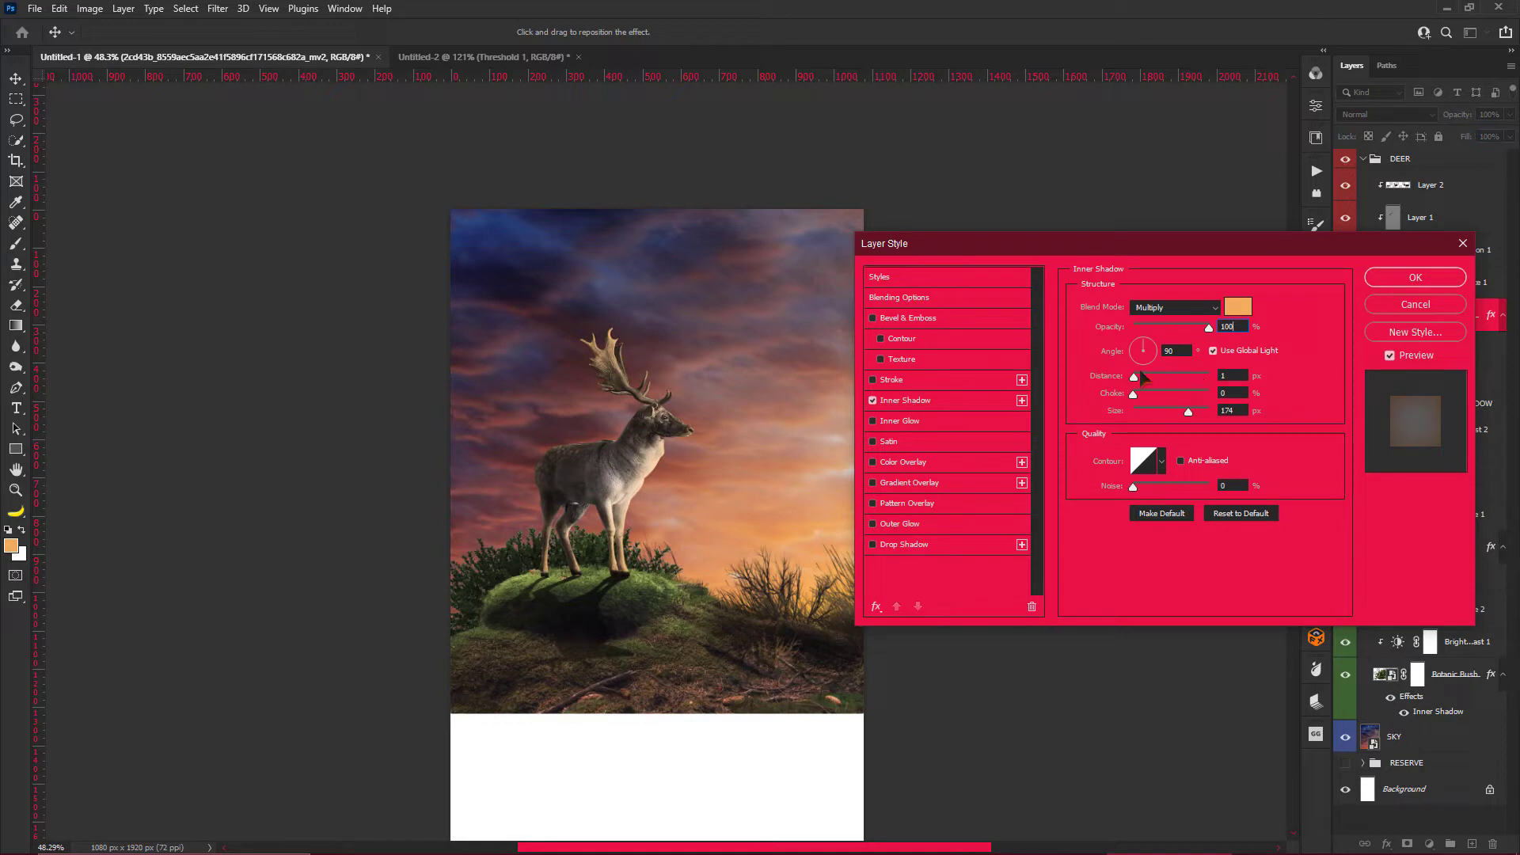
drag(1188, 412, 1161, 412)
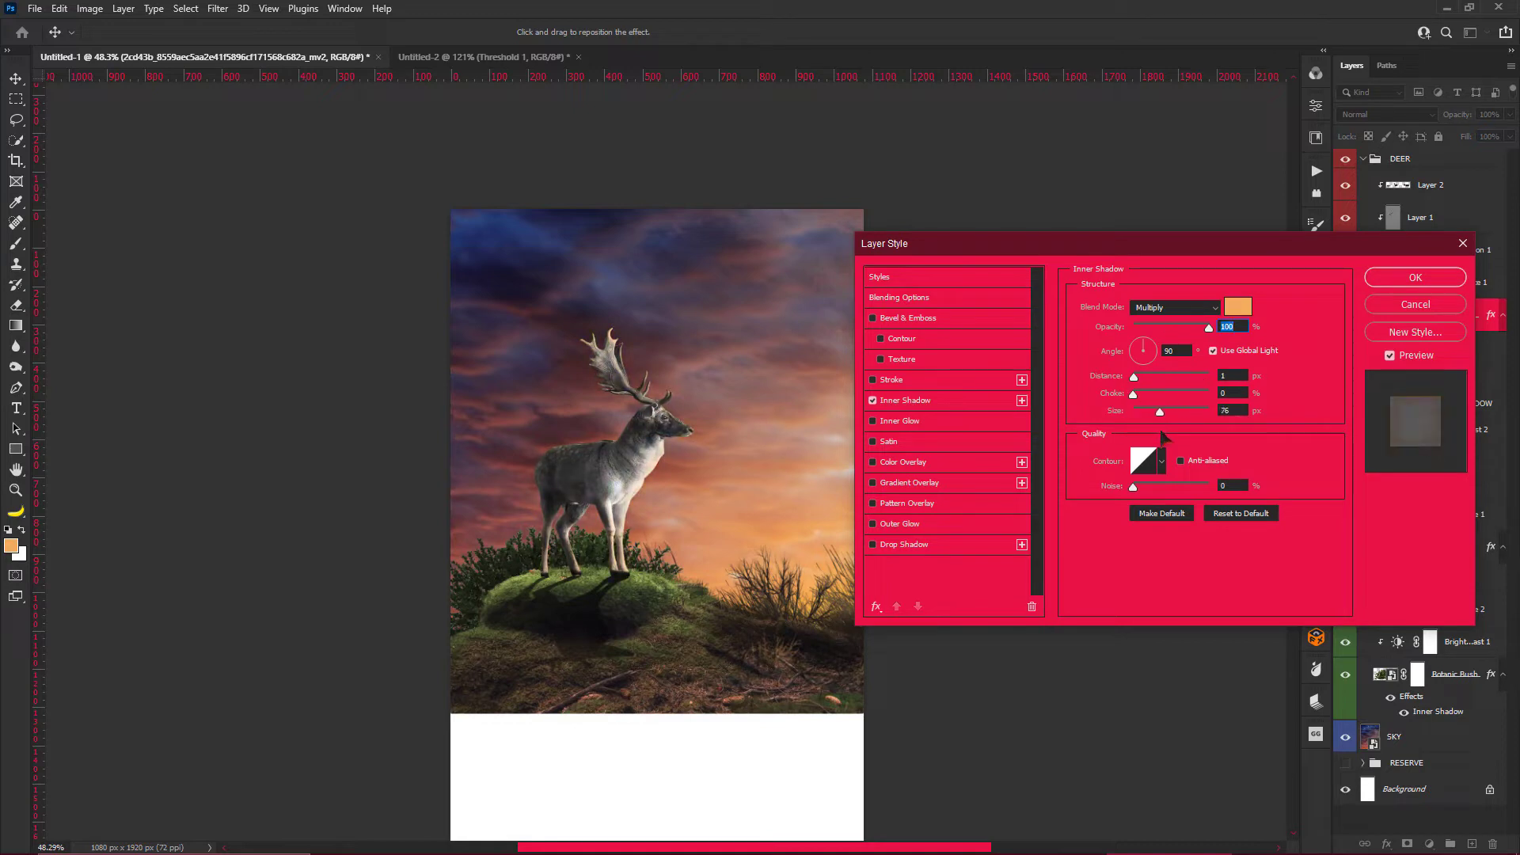
click(1437, 277)
Split the inner shadow onto its own layer and add a layer mask to it.
right_click(1492, 314)
click(1418, 610)
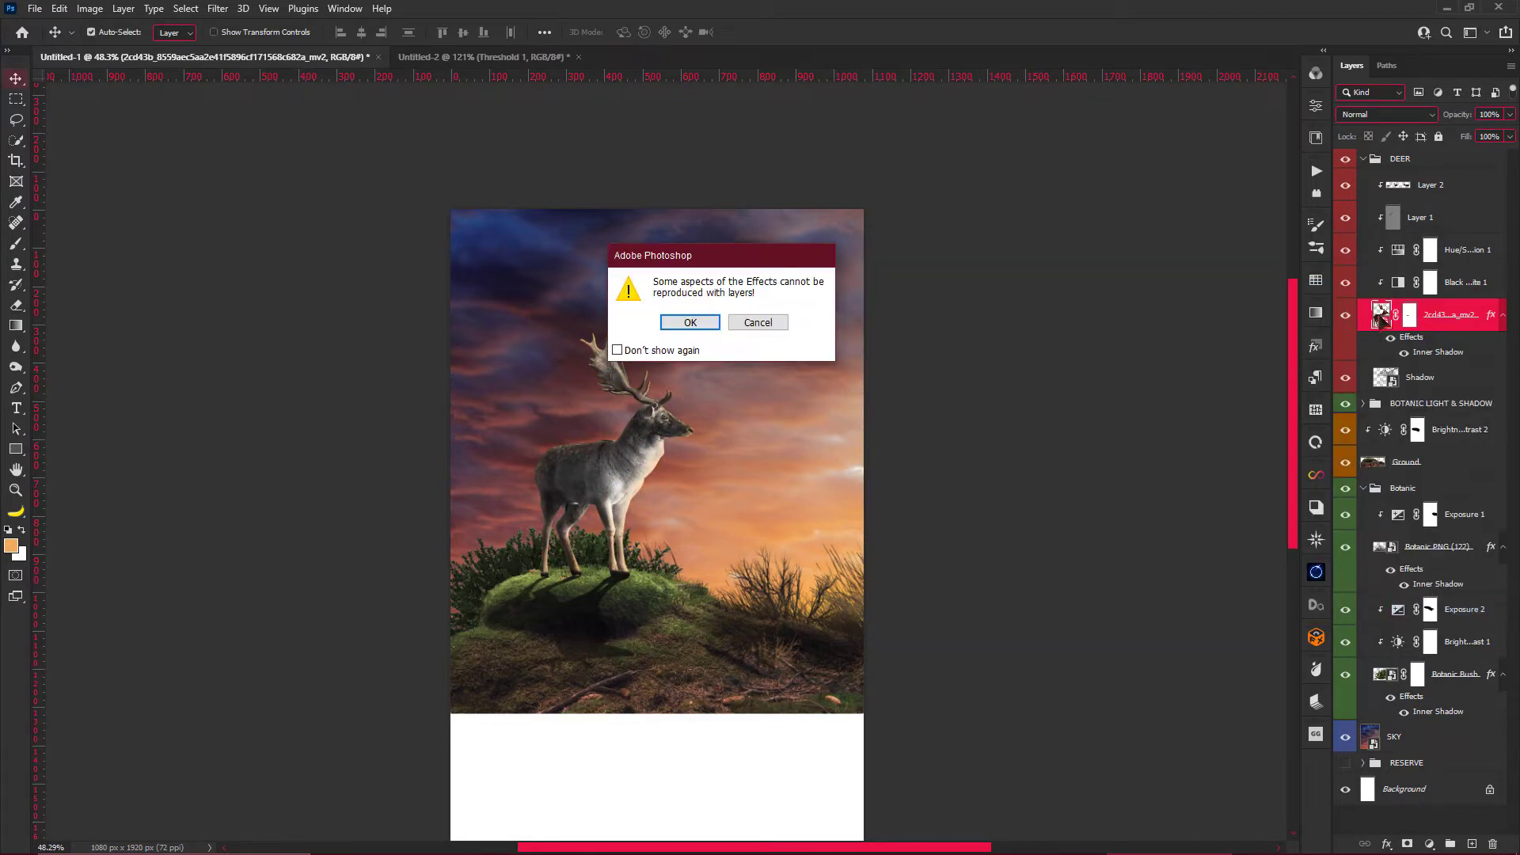
click(697, 320)
click(1393, 317)
click(1407, 844)
key(d)
key(b)
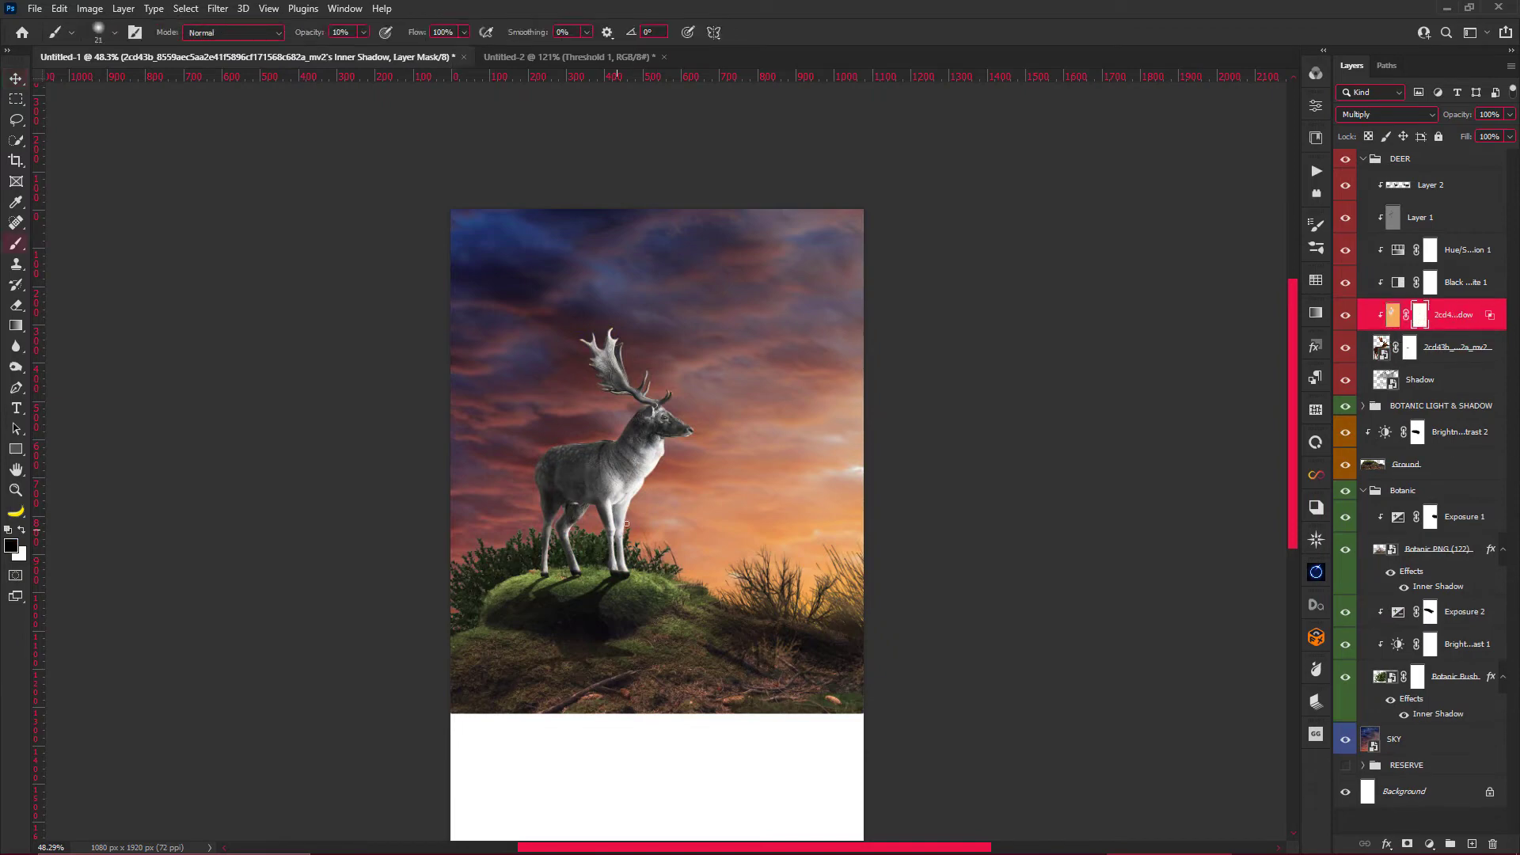
scroll(680, 398, up, 3)
scroll(670, 459, up, 2)
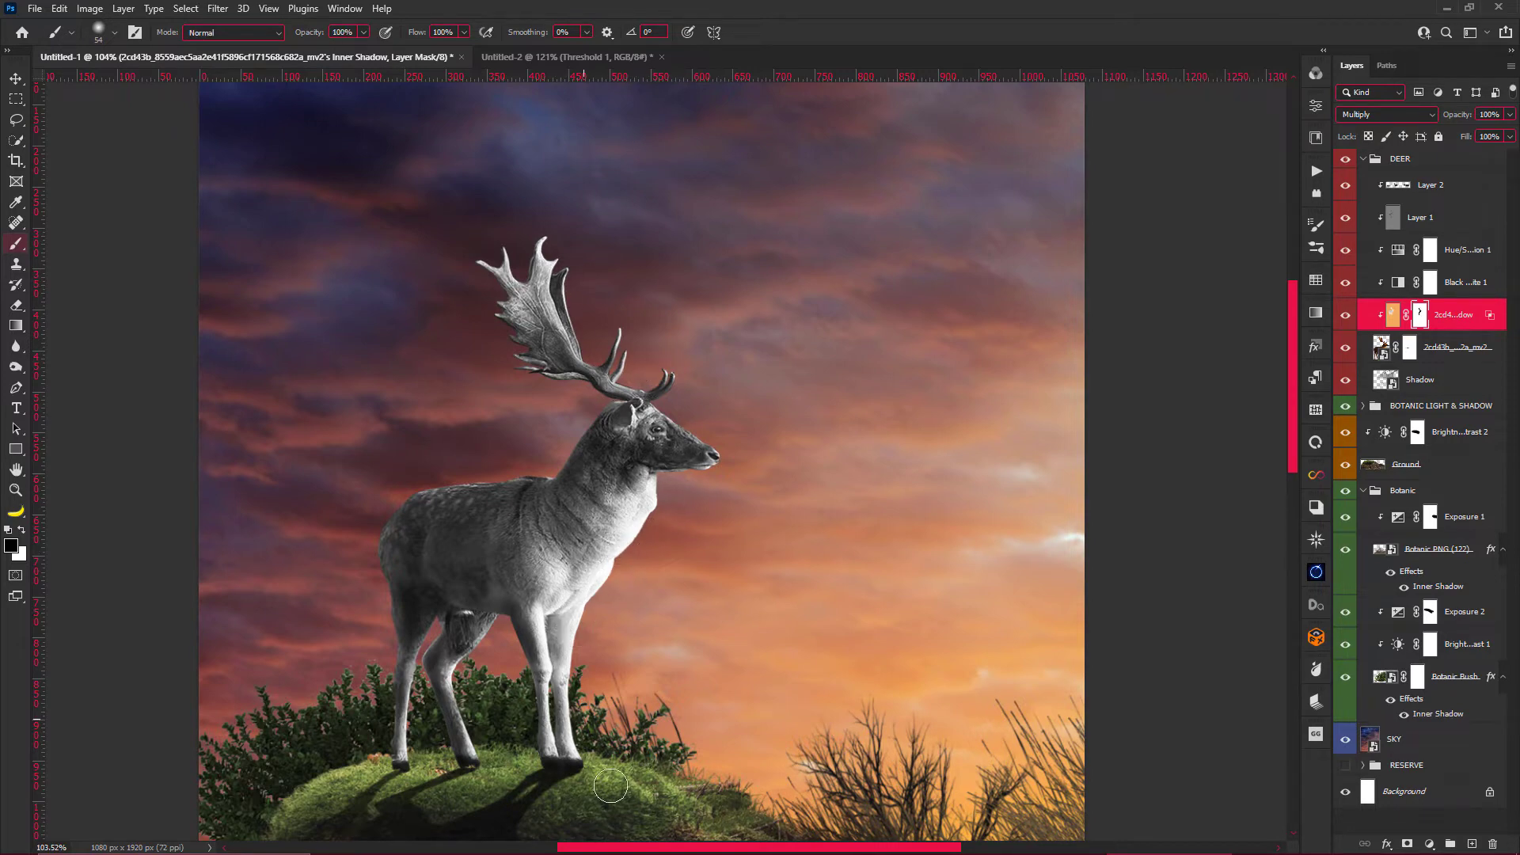
Move the orange glow layer under Layer 2 and invert its mask to black.
scroll(611, 787, down, 2)
drag(1463, 316, 1407, 239)
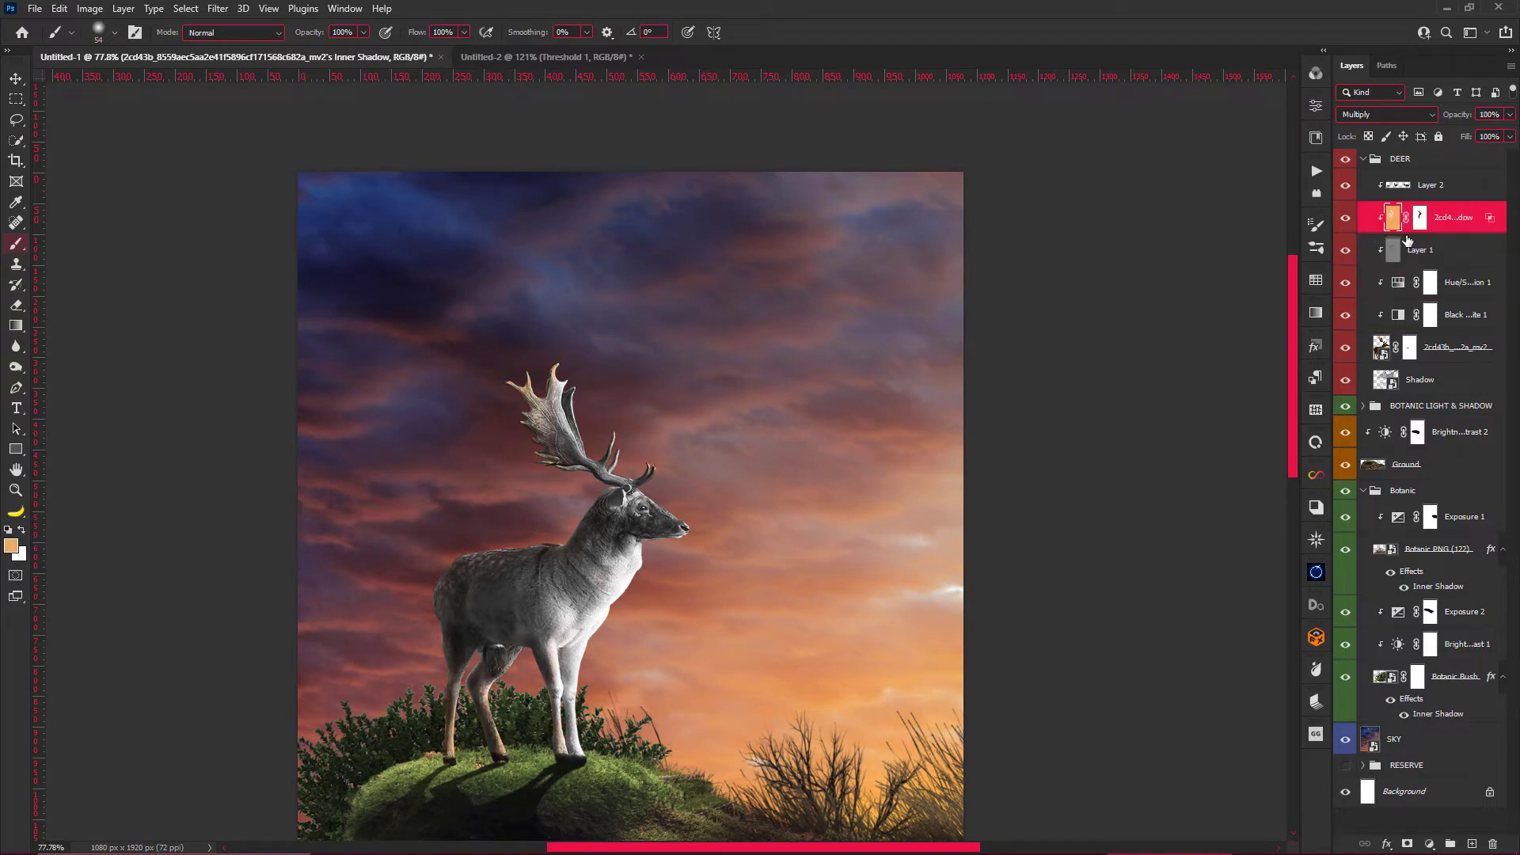
click(1421, 217)
key(ctrl+i)
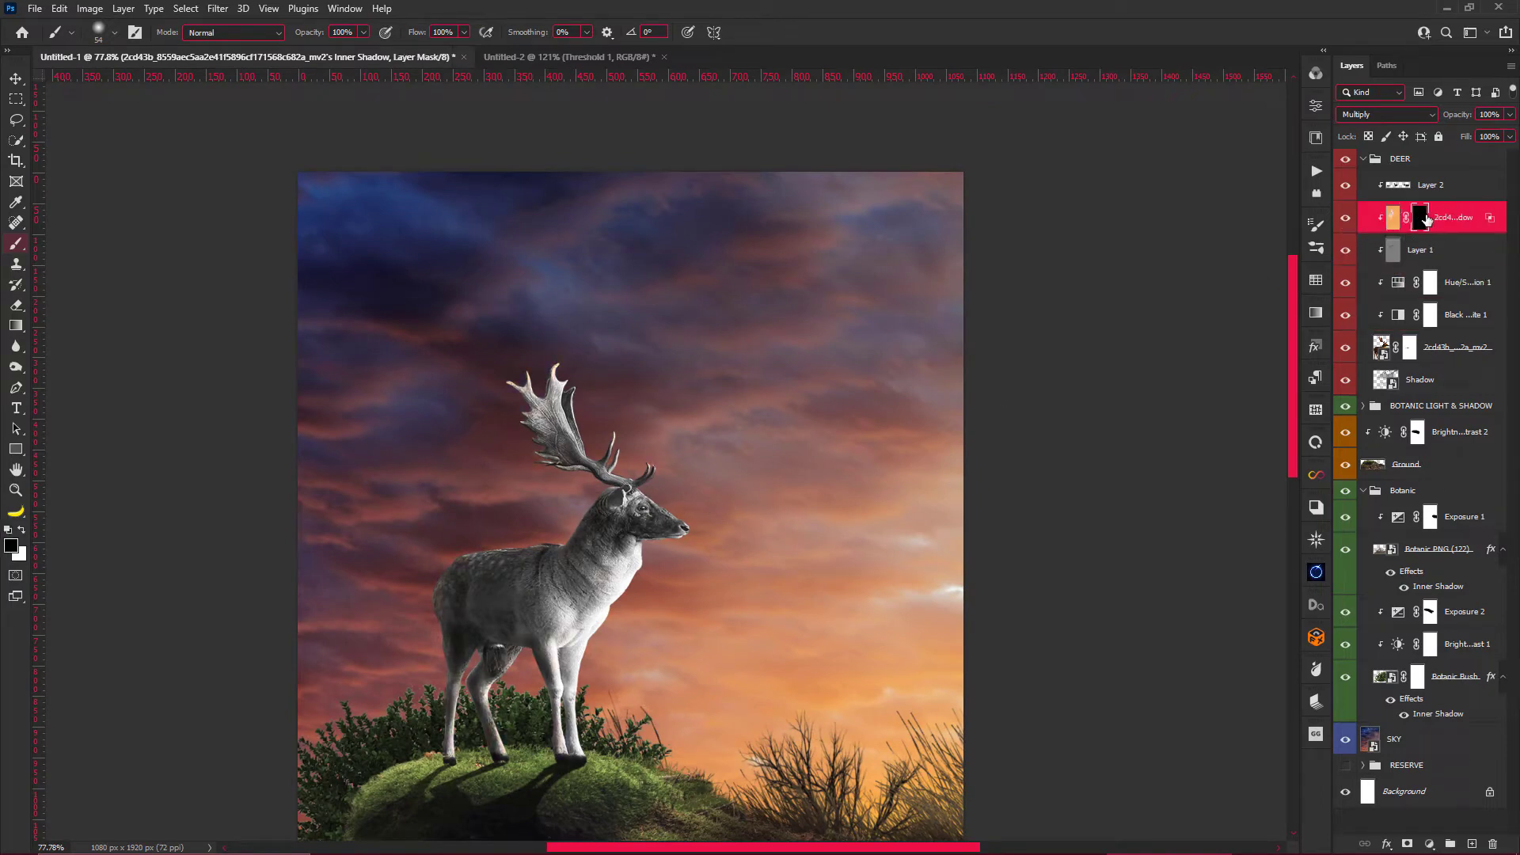
key(x)
Paint the warm orange shading back onto the deer's chest and front leg with white.
scroll(621, 655, up, 1)
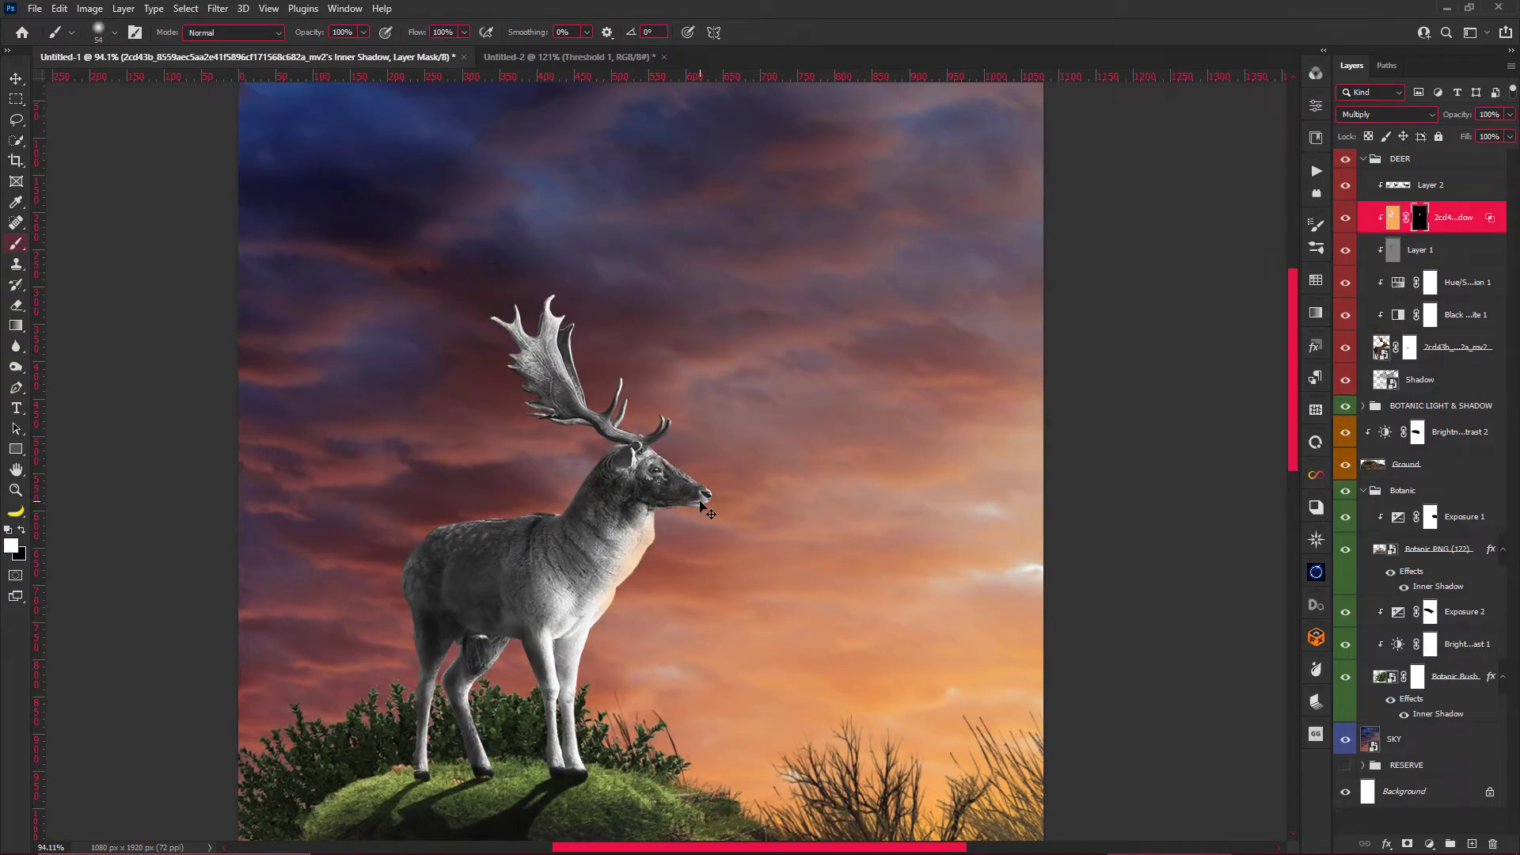
drag(660, 528, 629, 561)
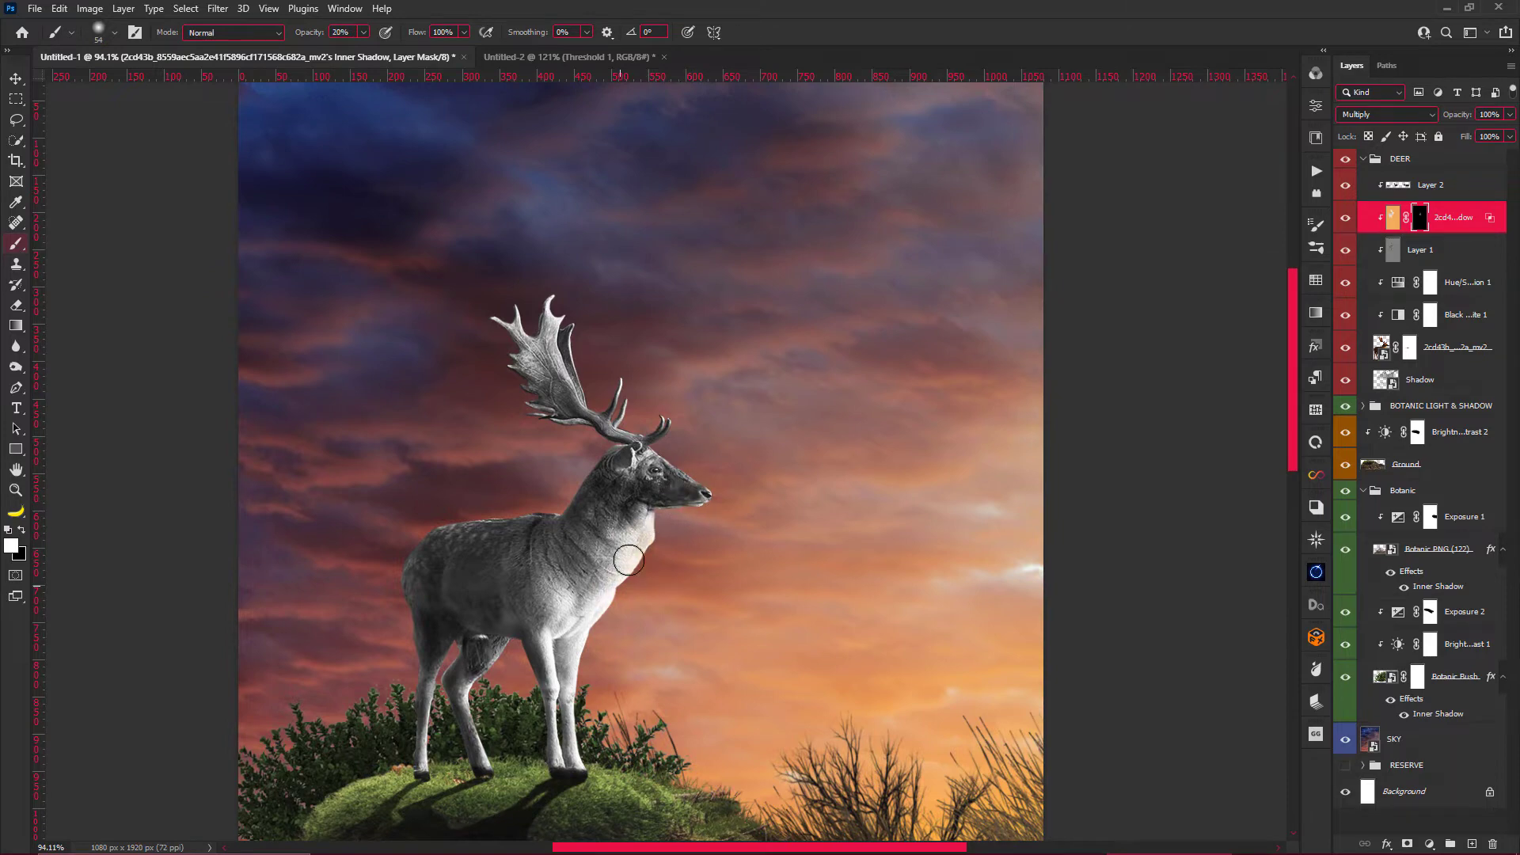
drag(581, 625, 578, 740)
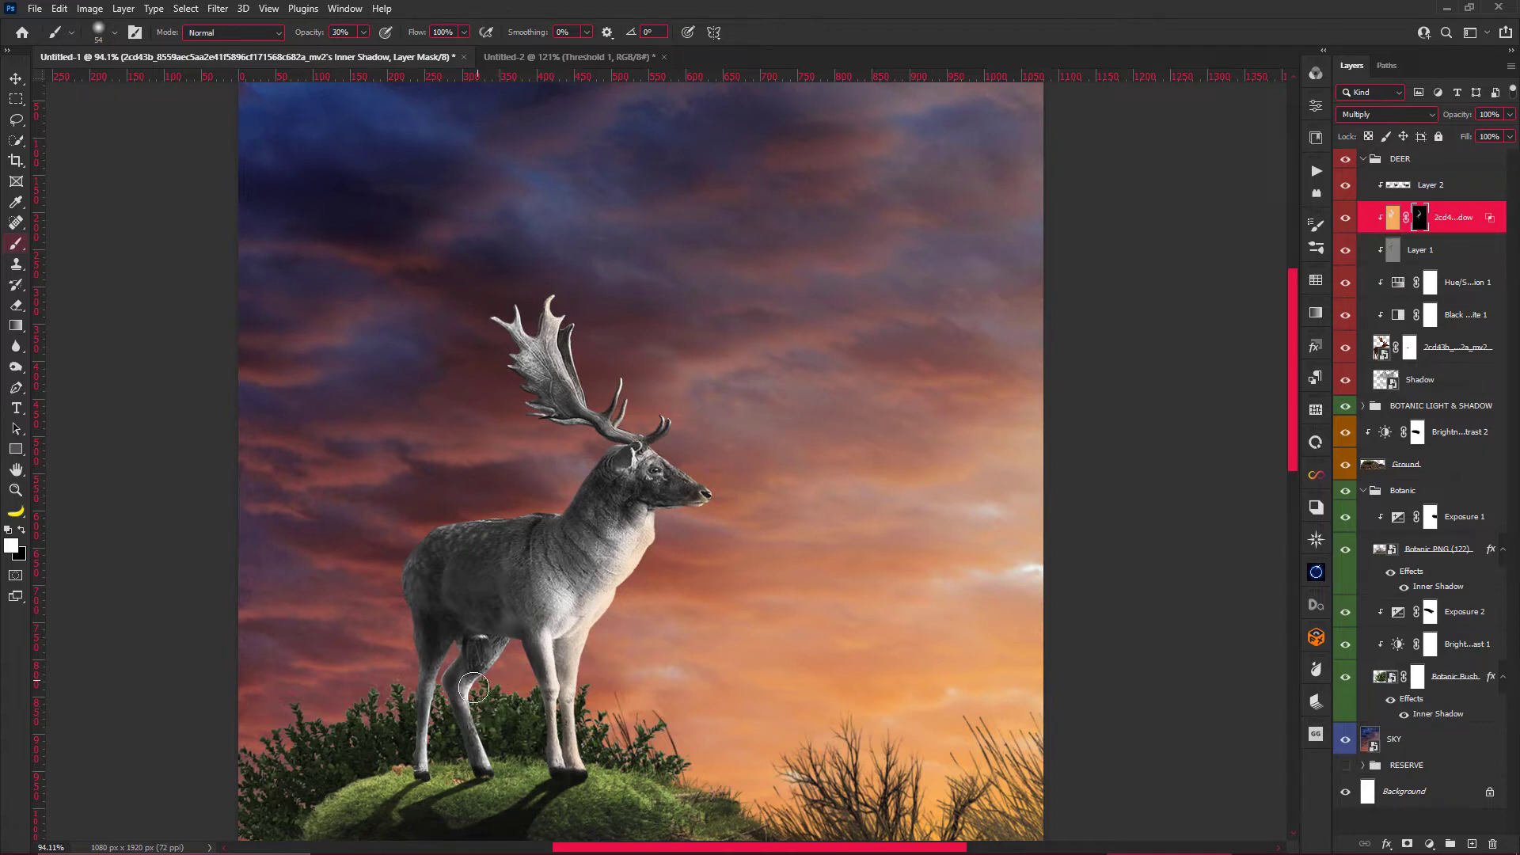
key(bracketleft)
key(bracketleft)
key(bracketleft)
scroll(561, 766, down, 2)
scroll(549, 509, down, 1)
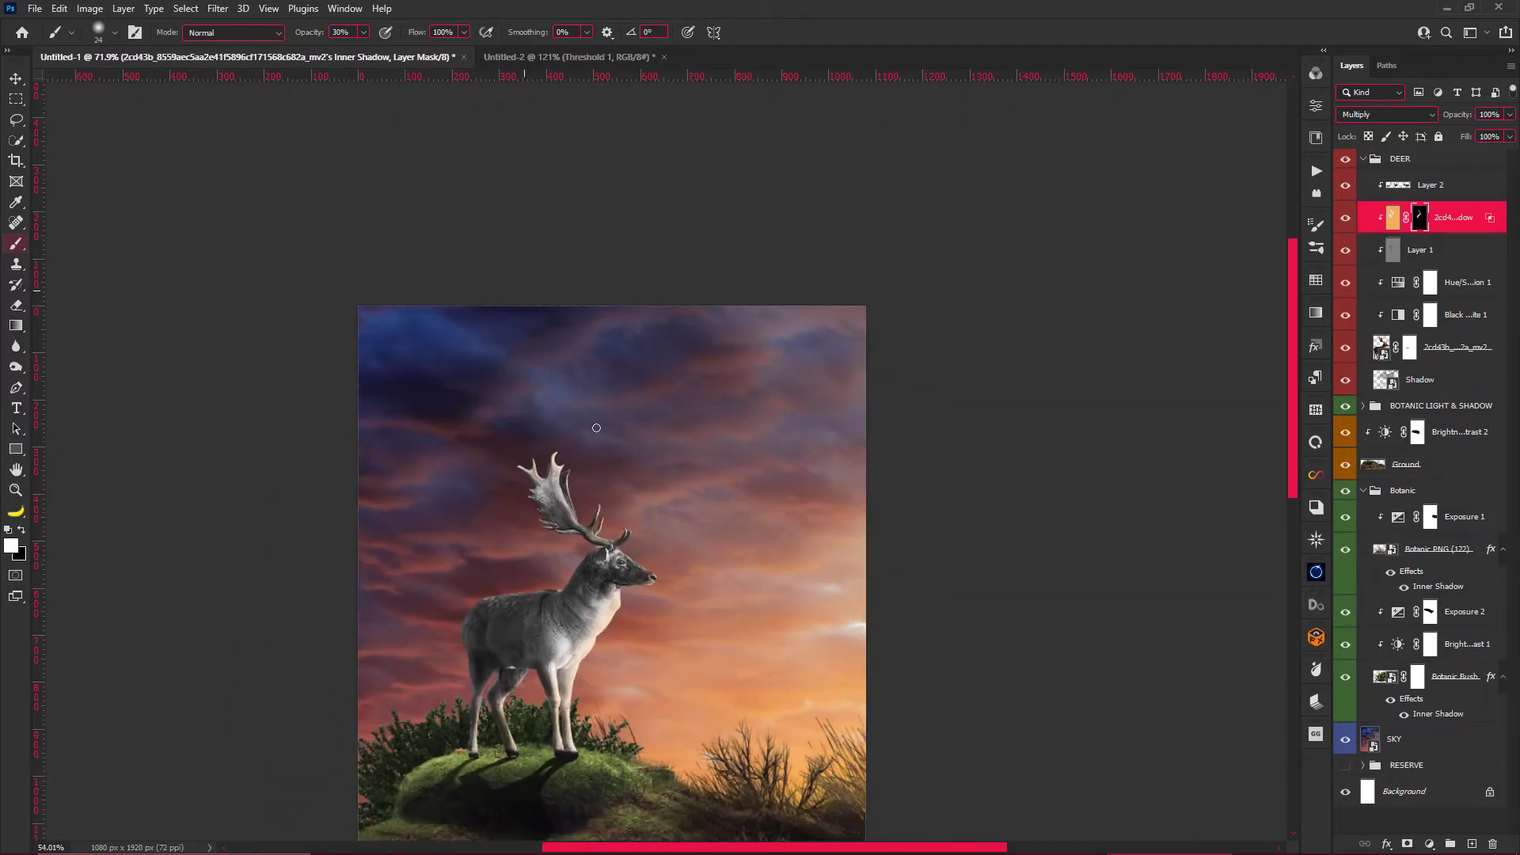
scroll(549, 509, down, 1)
Add an orange Screen Inner Glow effect to the deer layer.
click(1457, 348)
double_click(1457, 362)
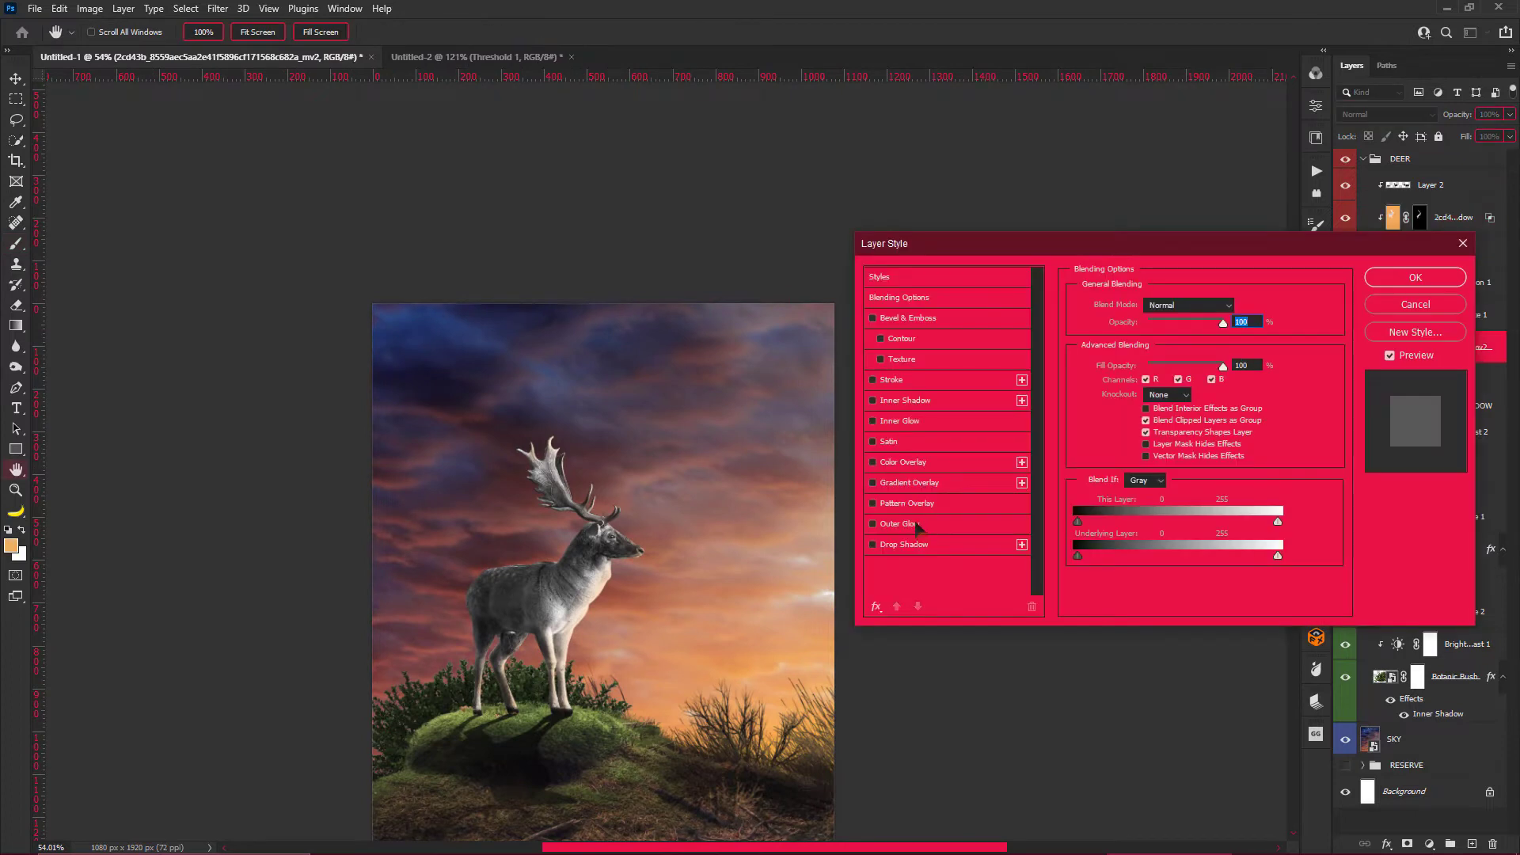
click(903, 420)
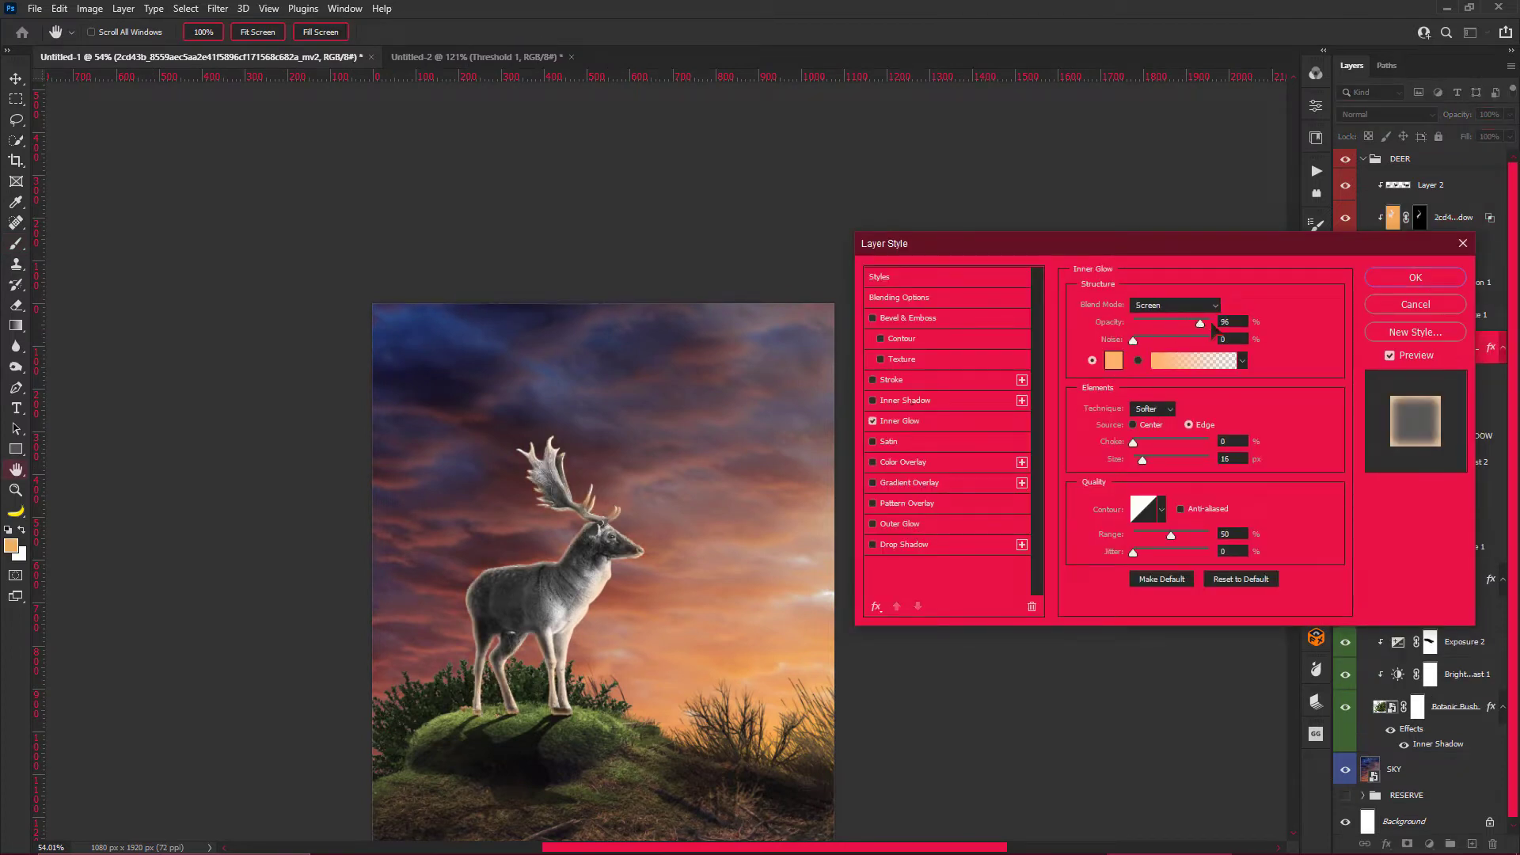
click(1416, 277)
Split the inner glow onto its own layer and give it a black mask.
right_click(1393, 374)
click(1434, 633)
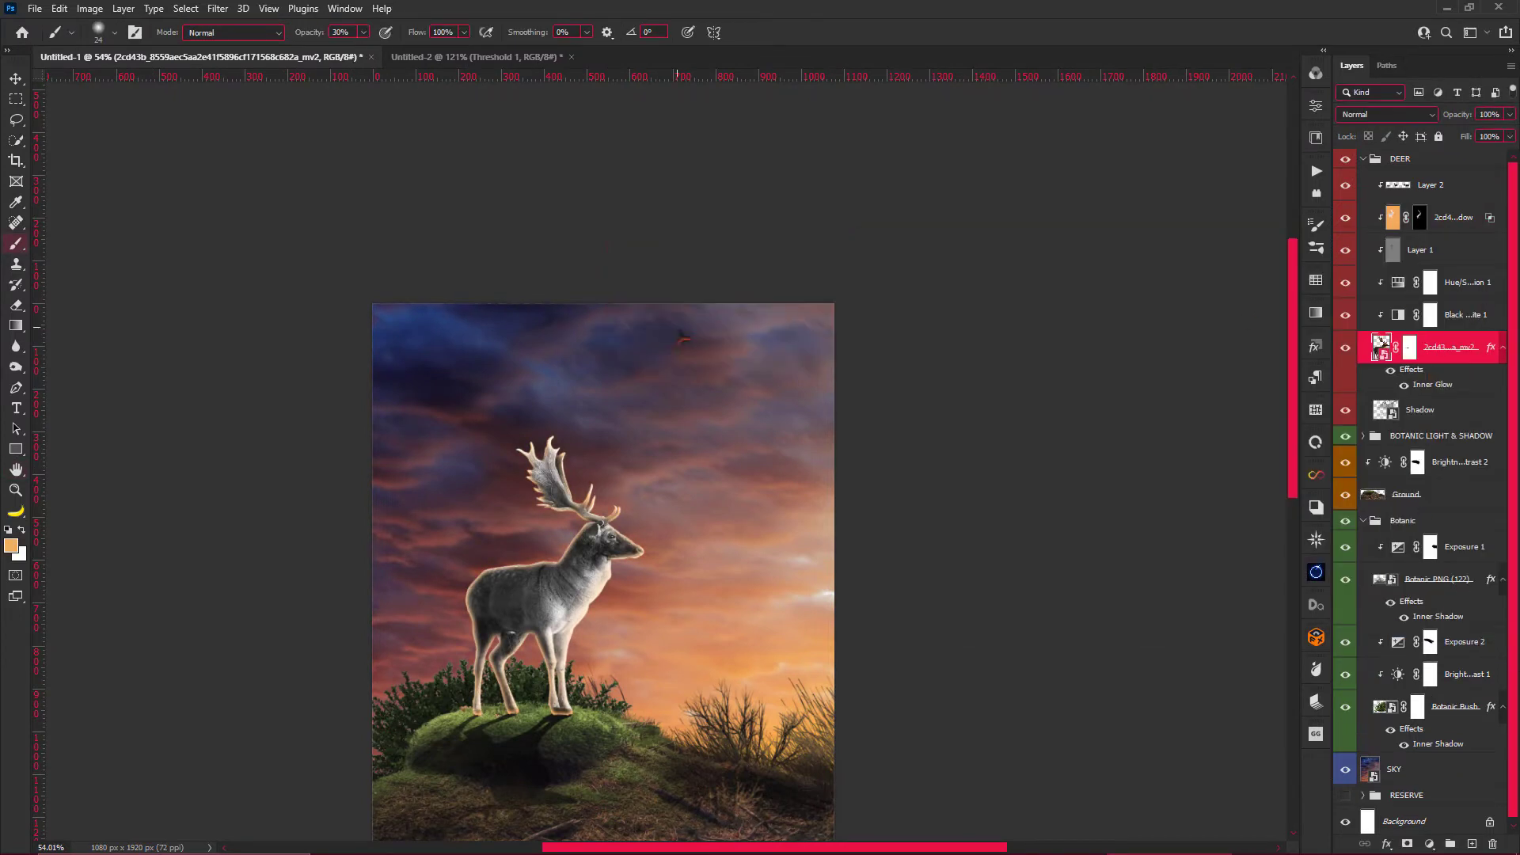
drag(1459, 378, 1446, 217)
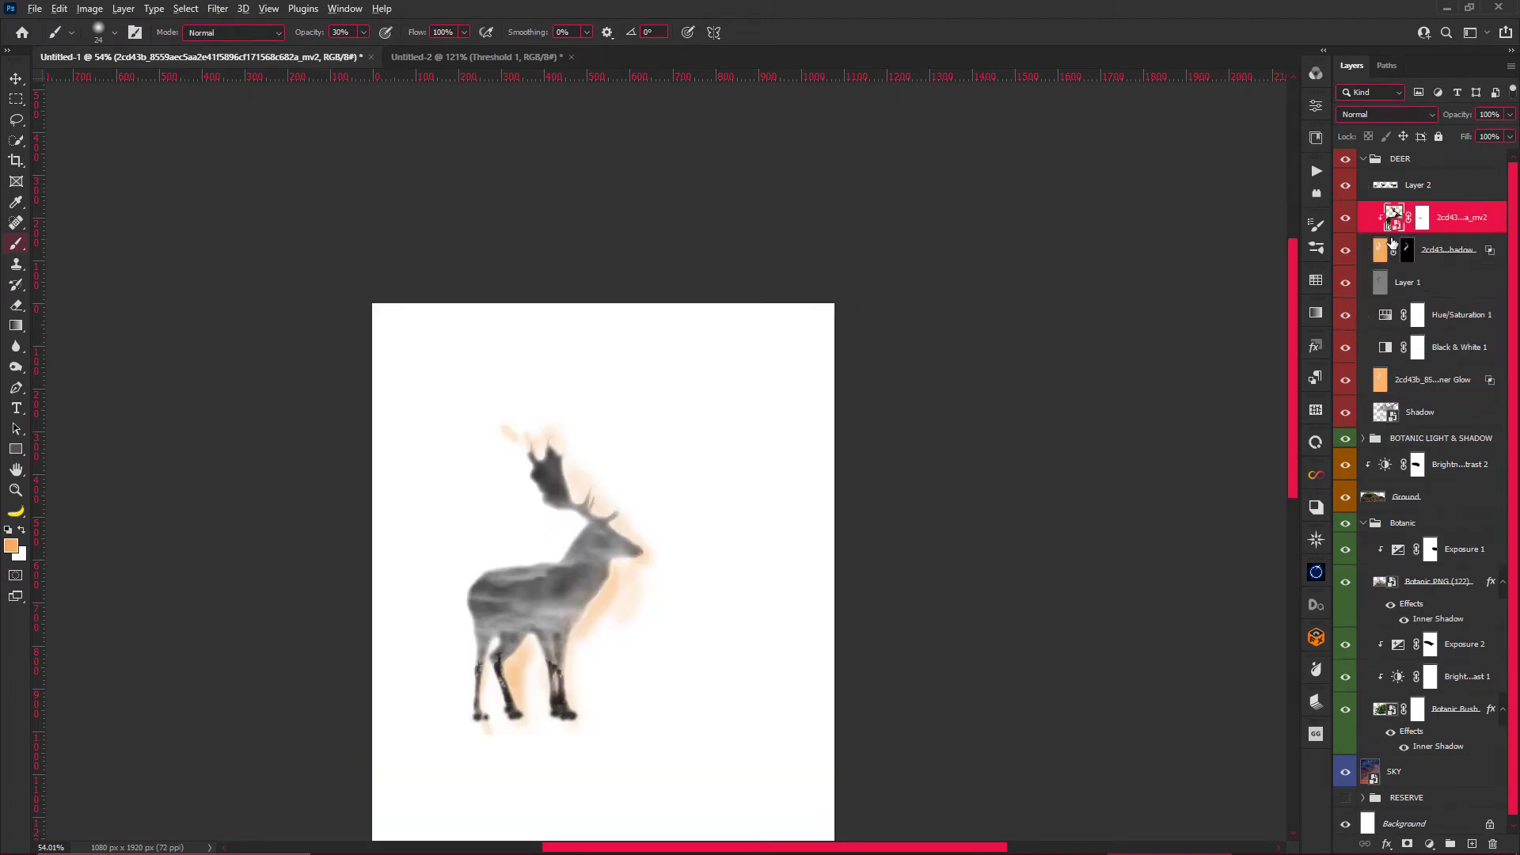
key(ctrl+z)
click(1399, 225)
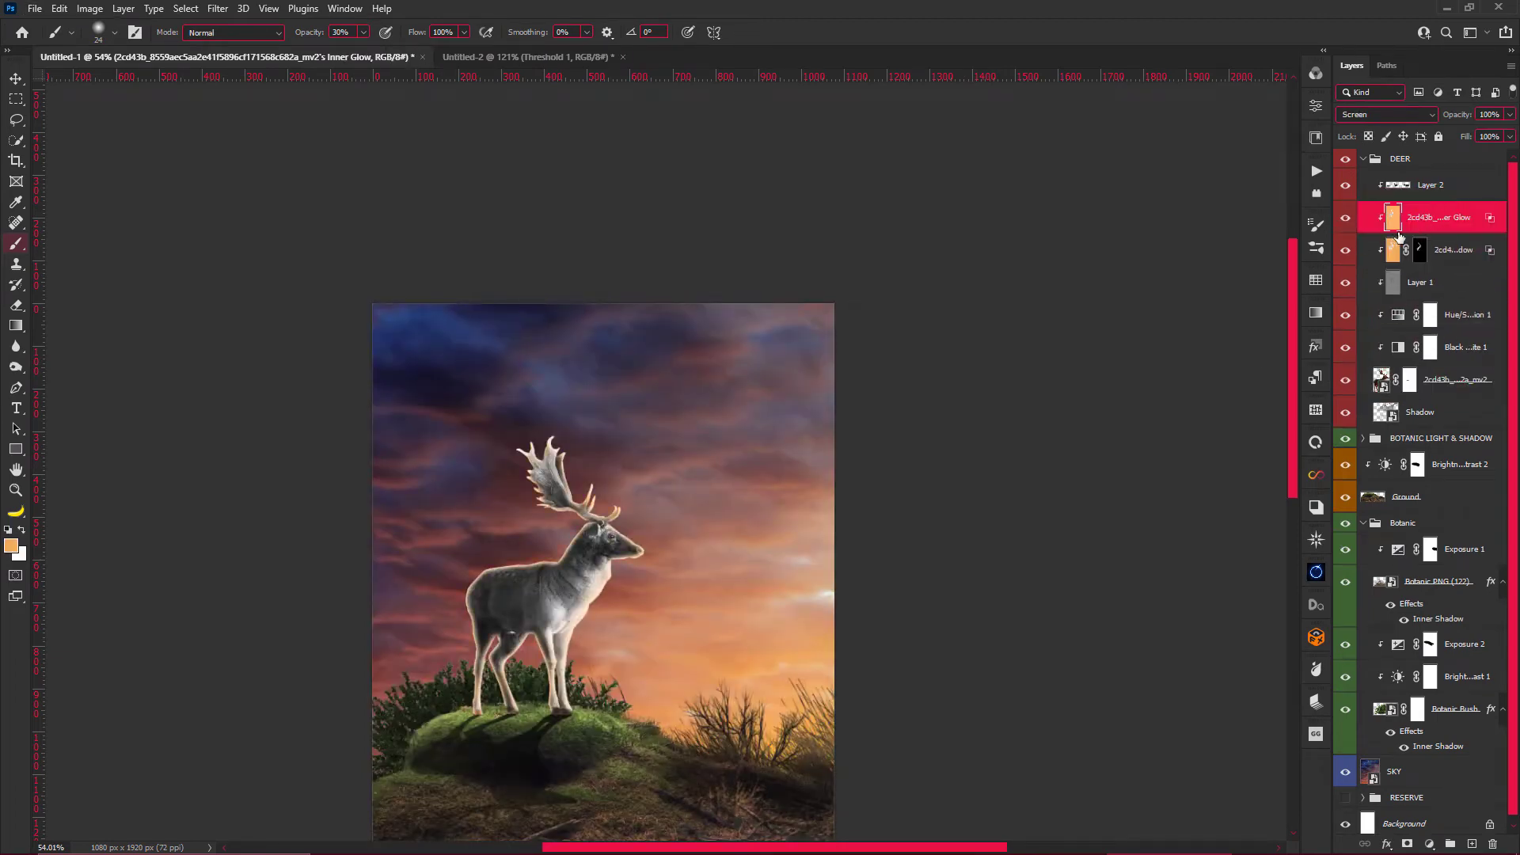
alt+click(1407, 844)
Set white as the paint colour and shrink the brush to about 23 px.
key(d)
key(x)
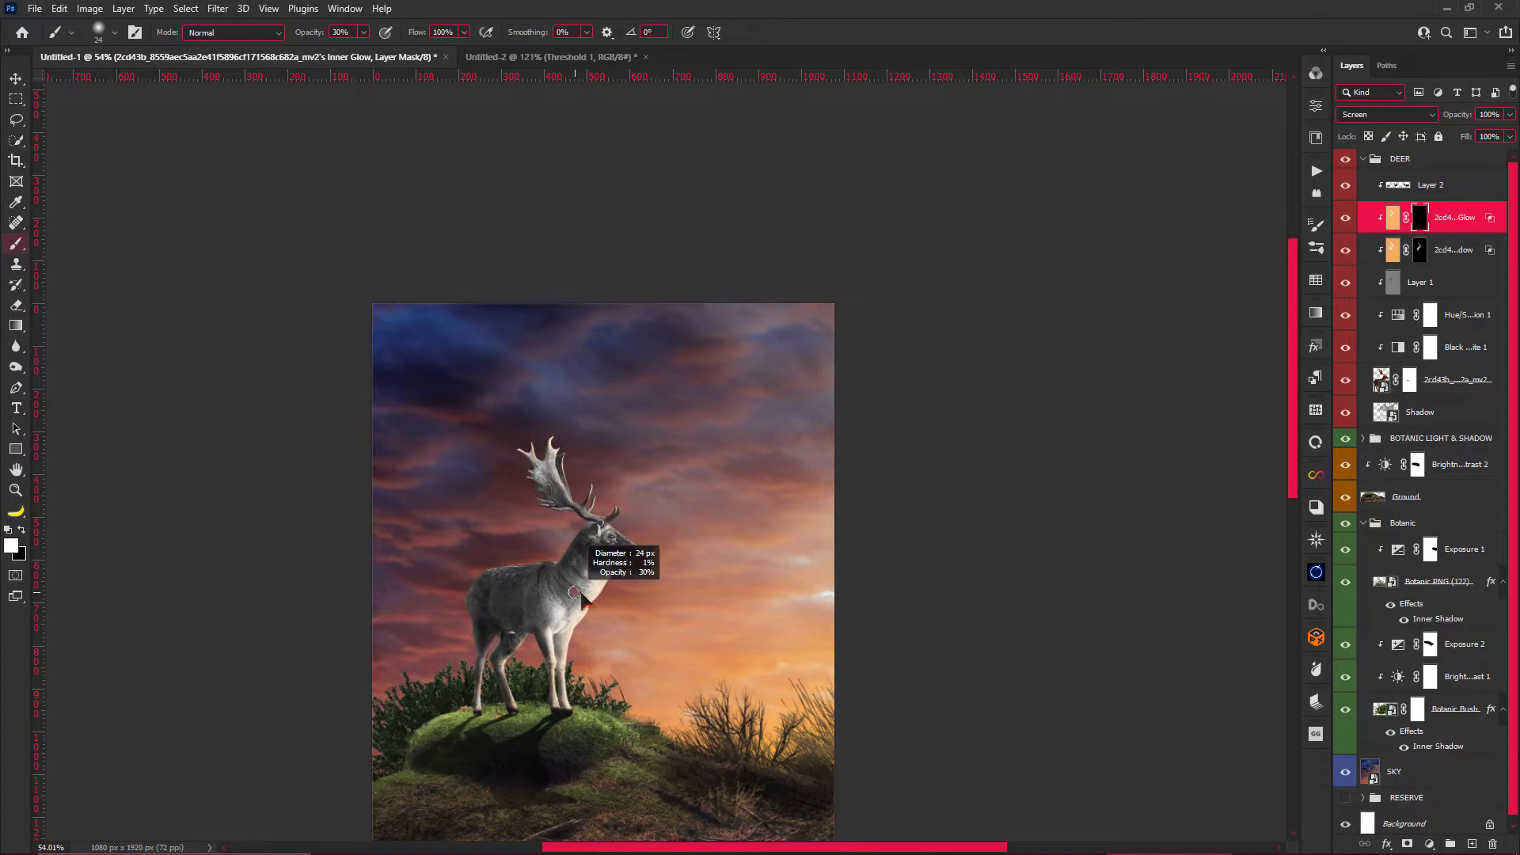
scroll(596, 586, up, 2)
drag(595, 586, 593, 584)
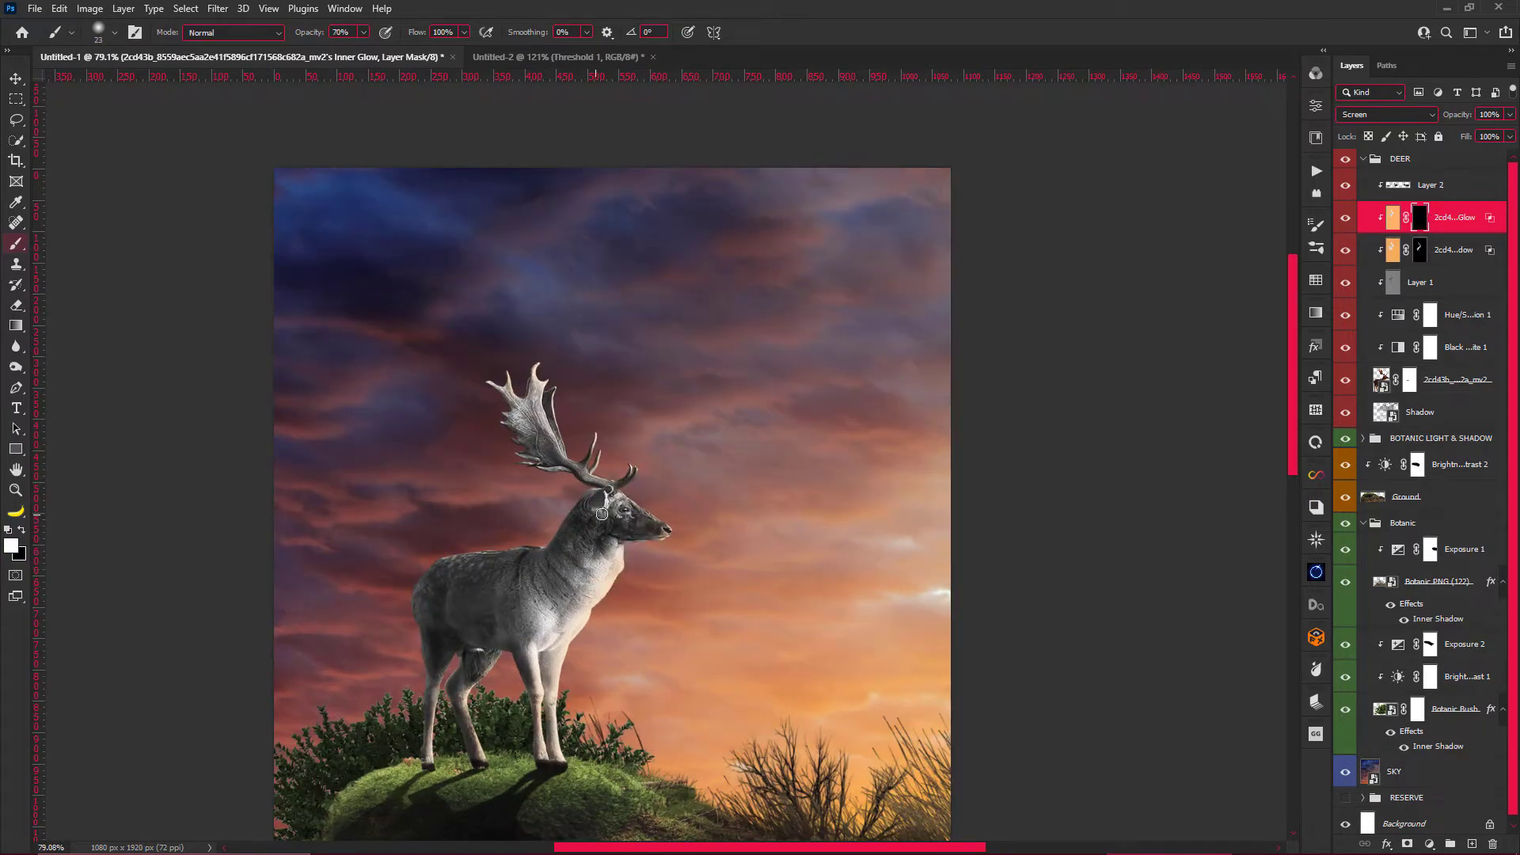
scroll(602, 514, up, 1)
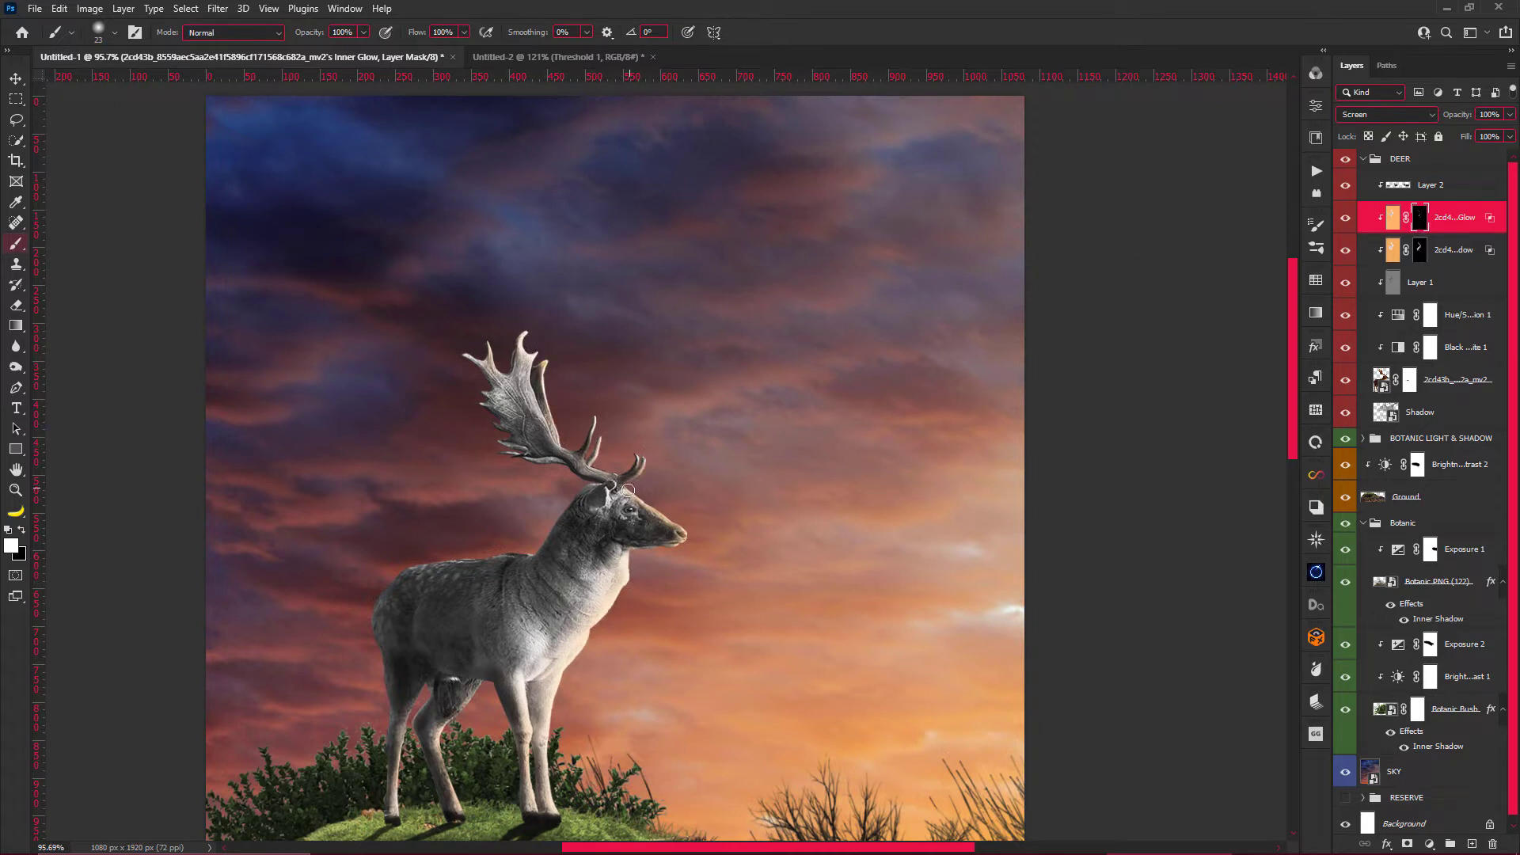
scroll(644, 460, up, 6)
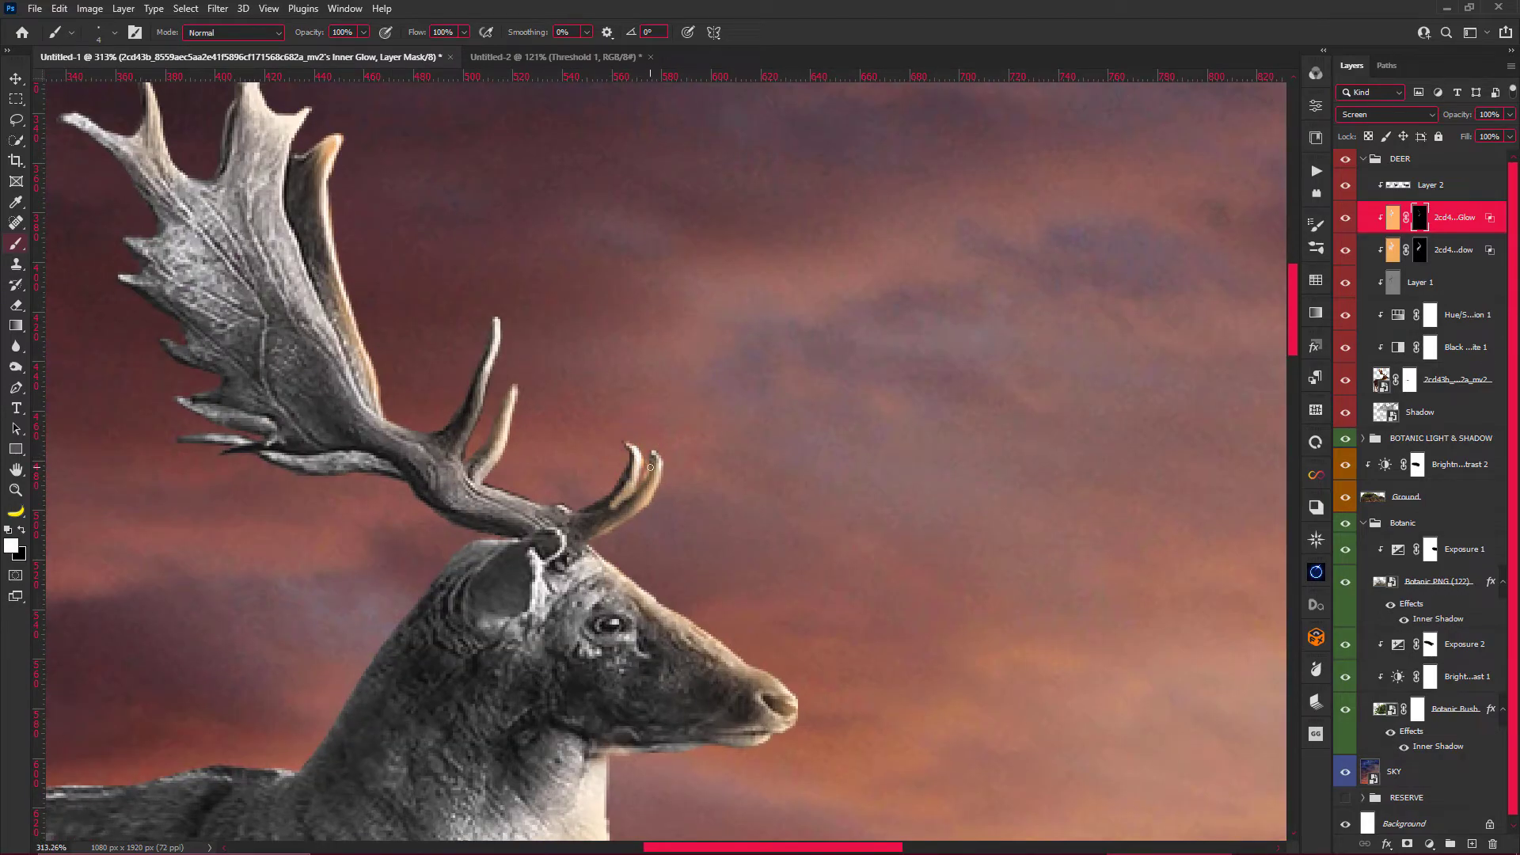
Brush the inner-glow mask along the antlers and back, lowering brush opacity to 20%.
scroll(650, 467, down, 2)
scroll(555, 357, down, 4)
scroll(468, 251, up, 5)
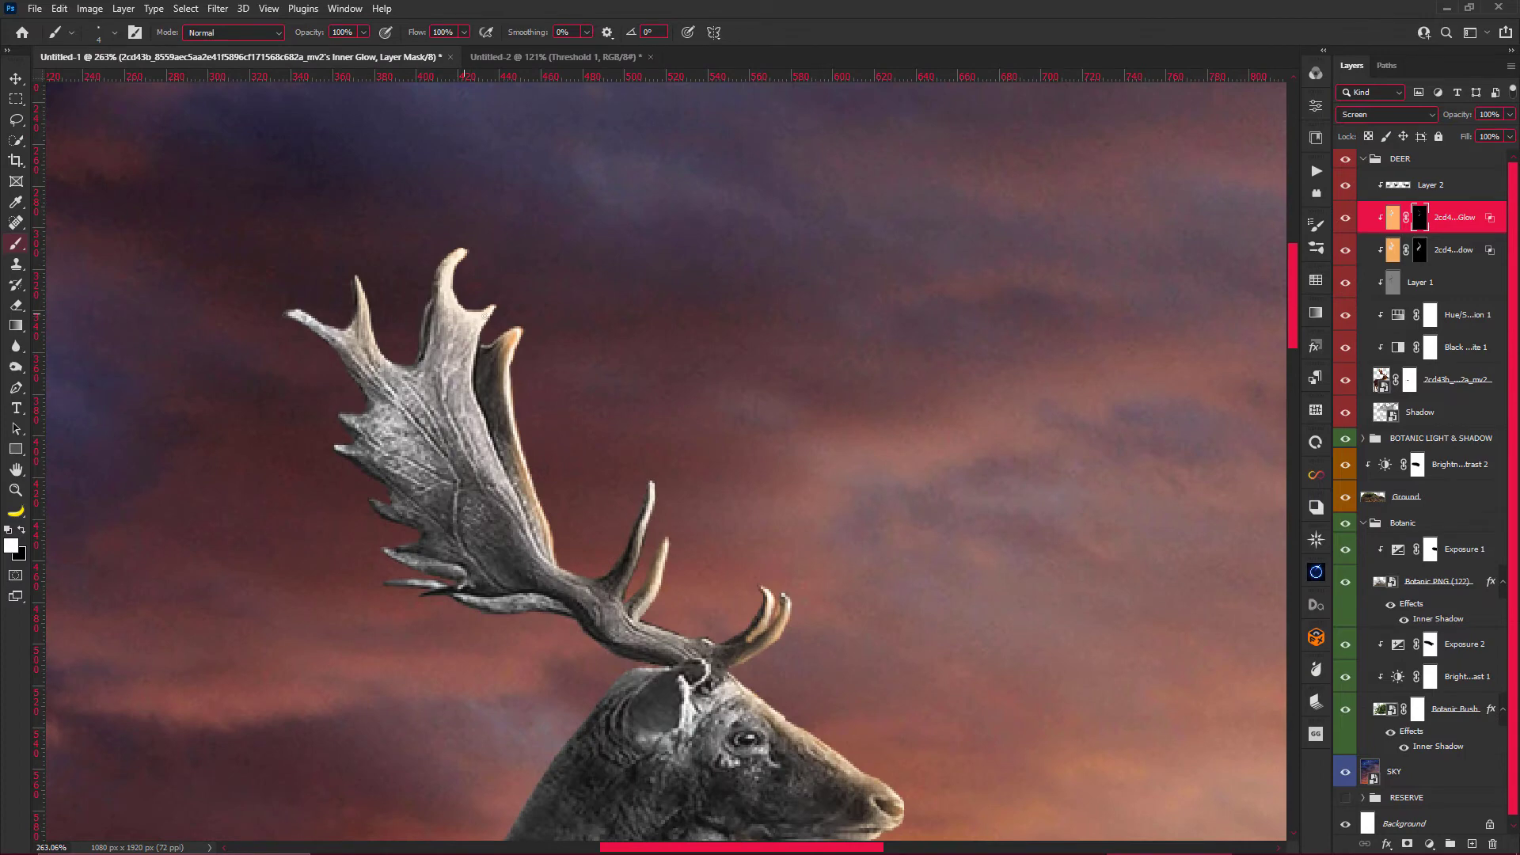
scroll(444, 403, down, 2)
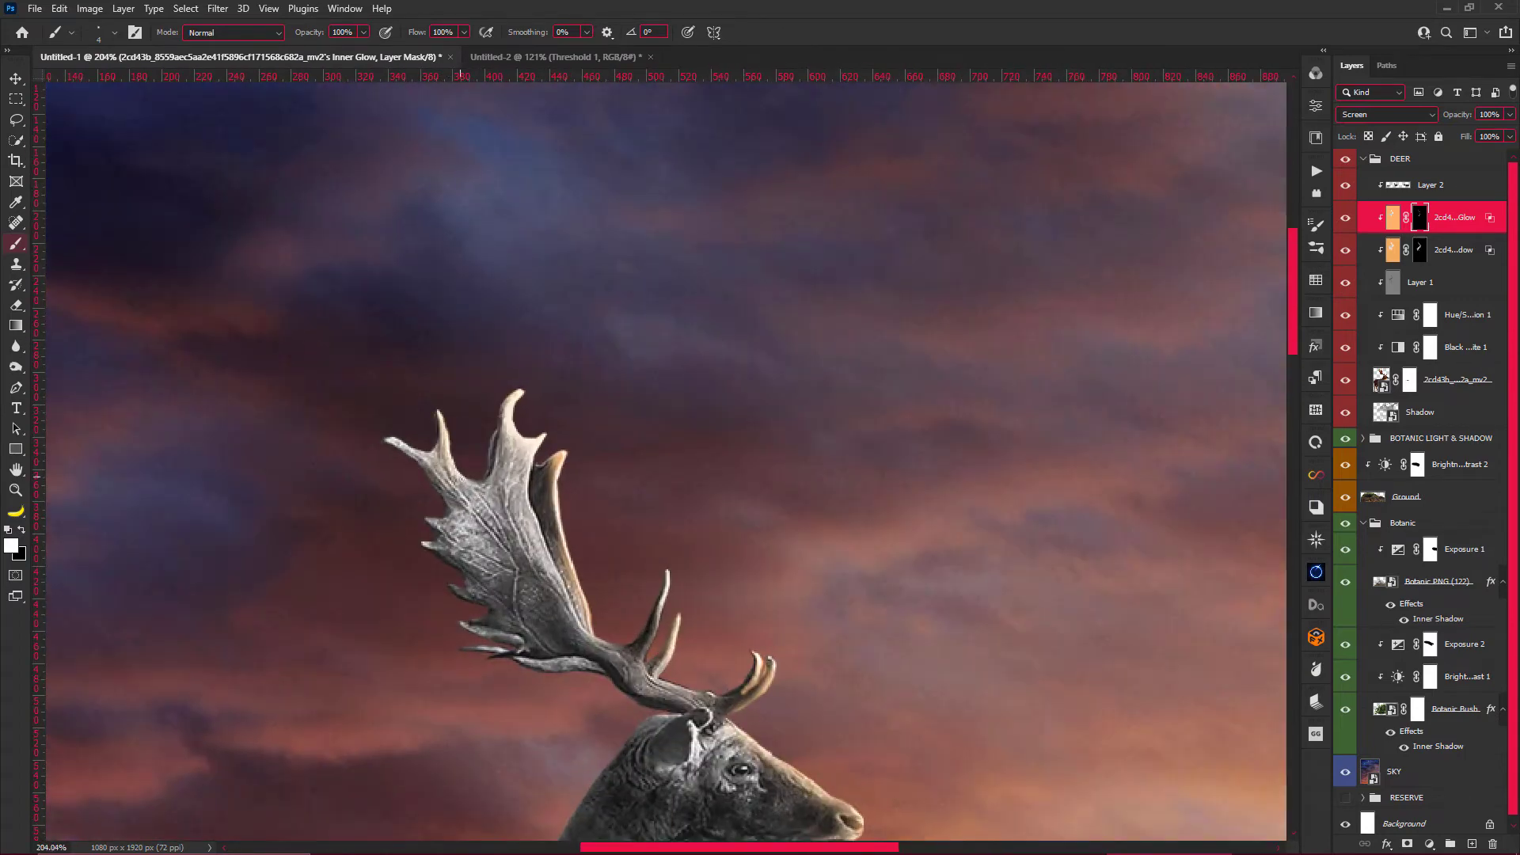
scroll(461, 479, down, 3)
scroll(523, 555, down, 2)
scroll(537, 521, up, 2)
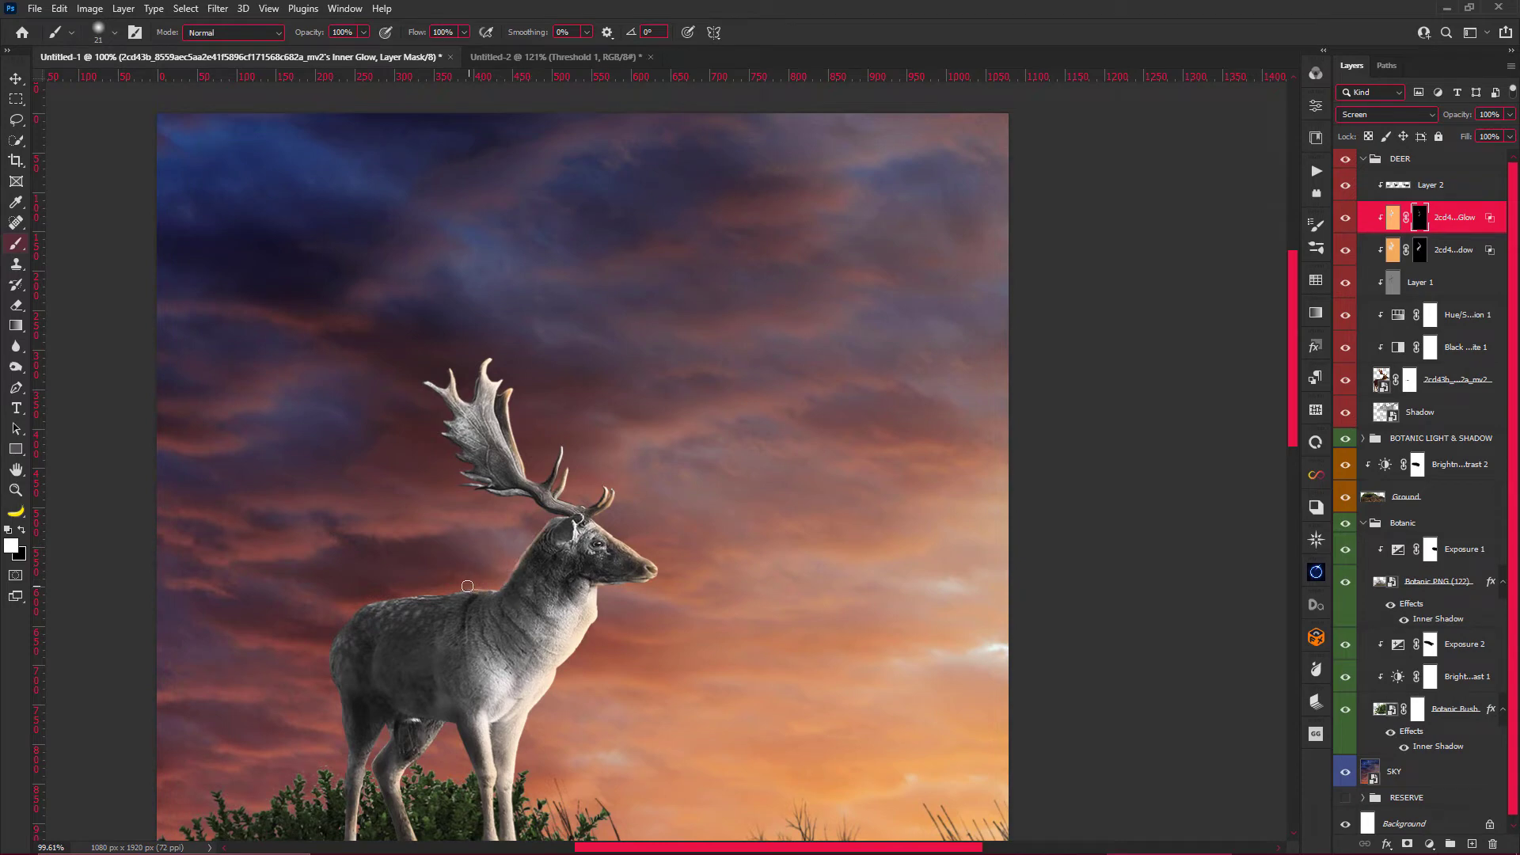
scroll(359, 603, down, 2)
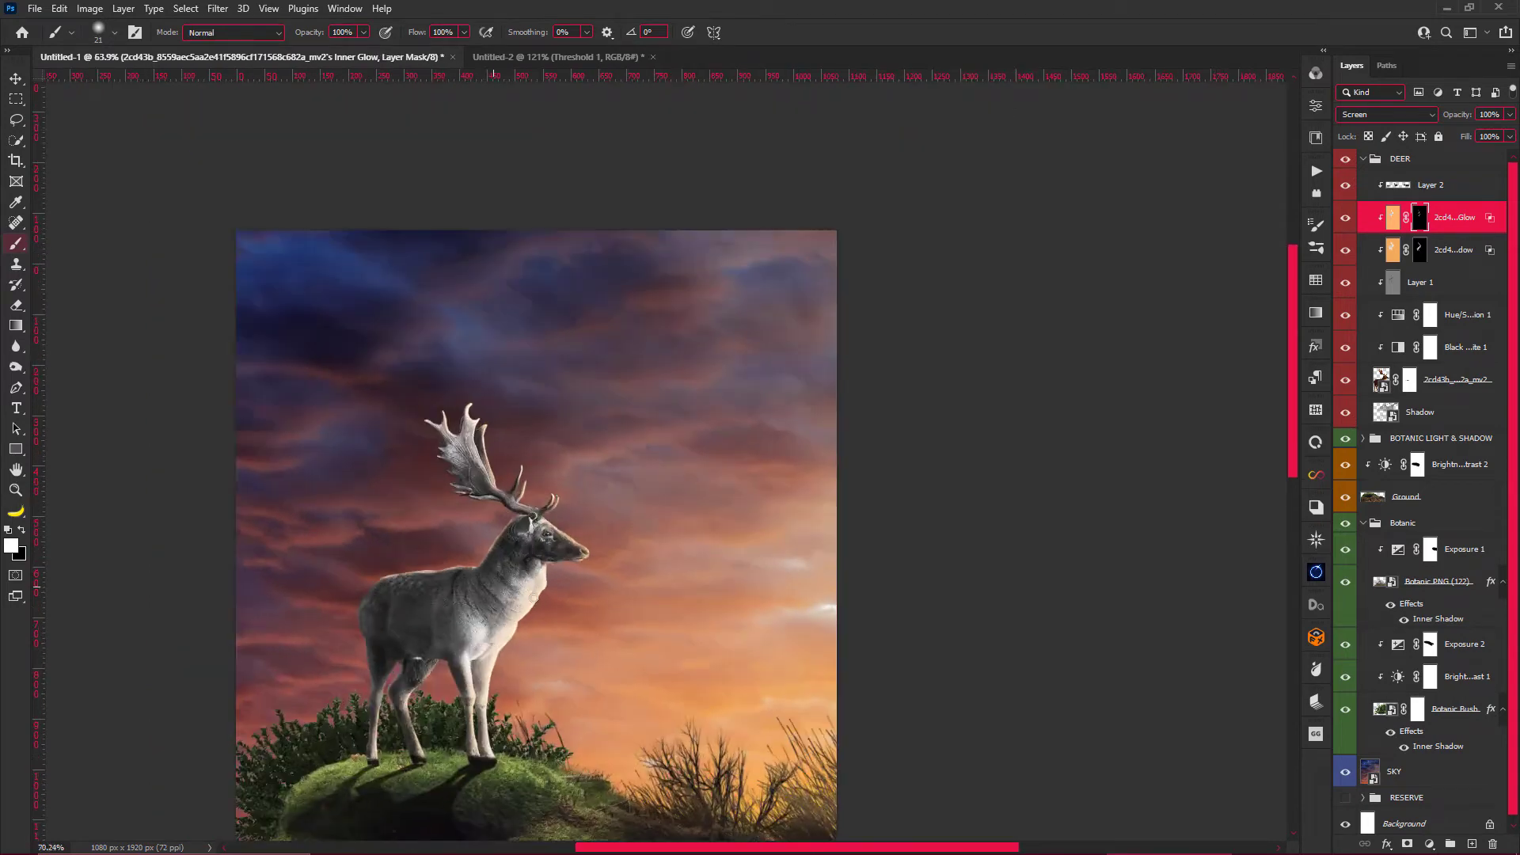
scroll(551, 584, up, 1)
scroll(487, 666, down, 1)
scroll(584, 617, down, 2)
scroll(585, 617, up, 1)
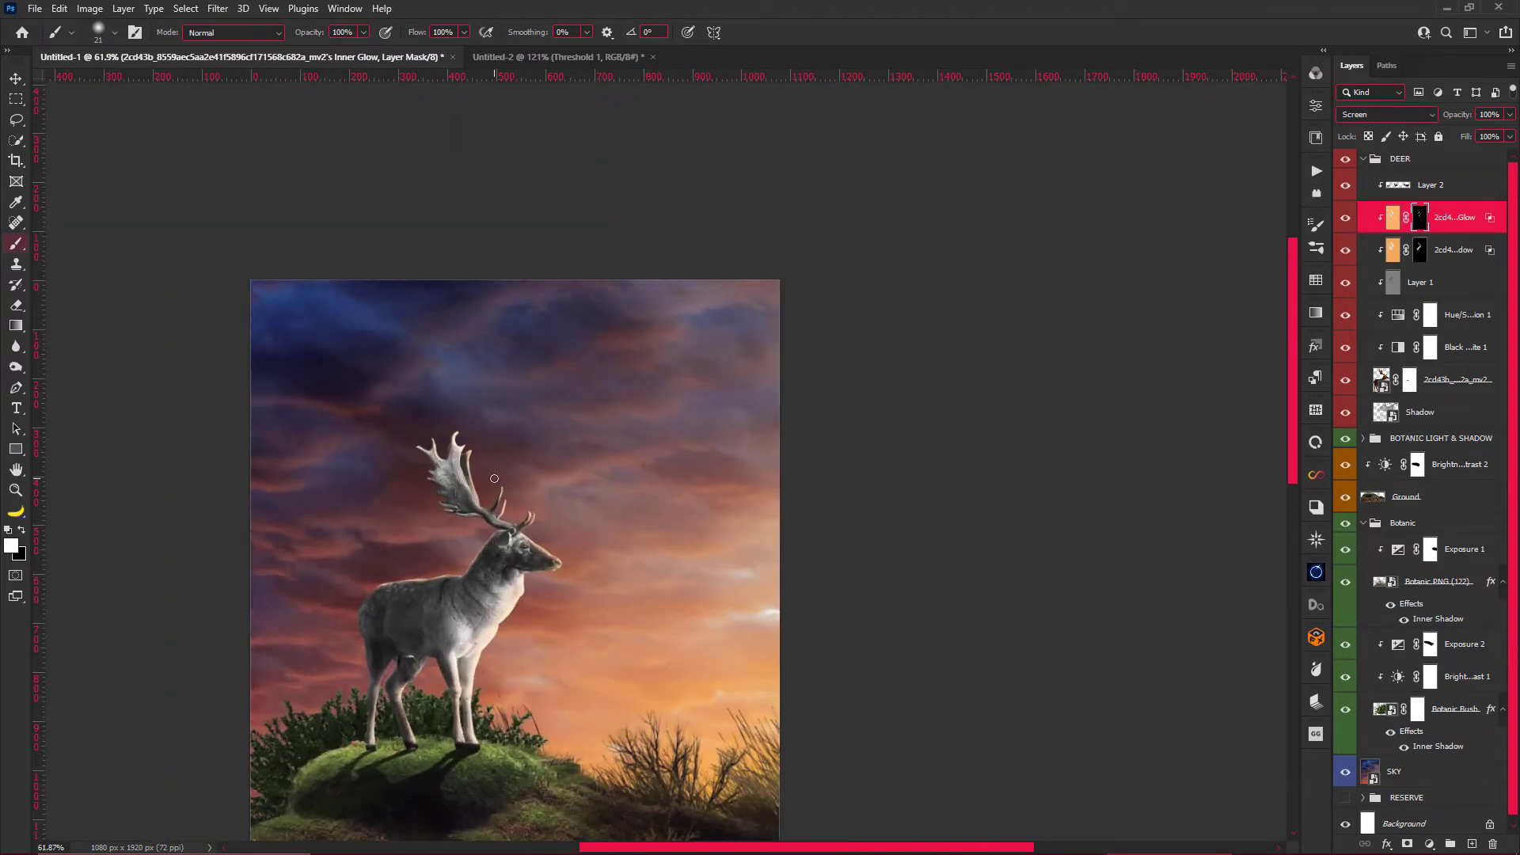
scroll(551, 552, up, 1)
scroll(551, 557, up, 2)
key(2)
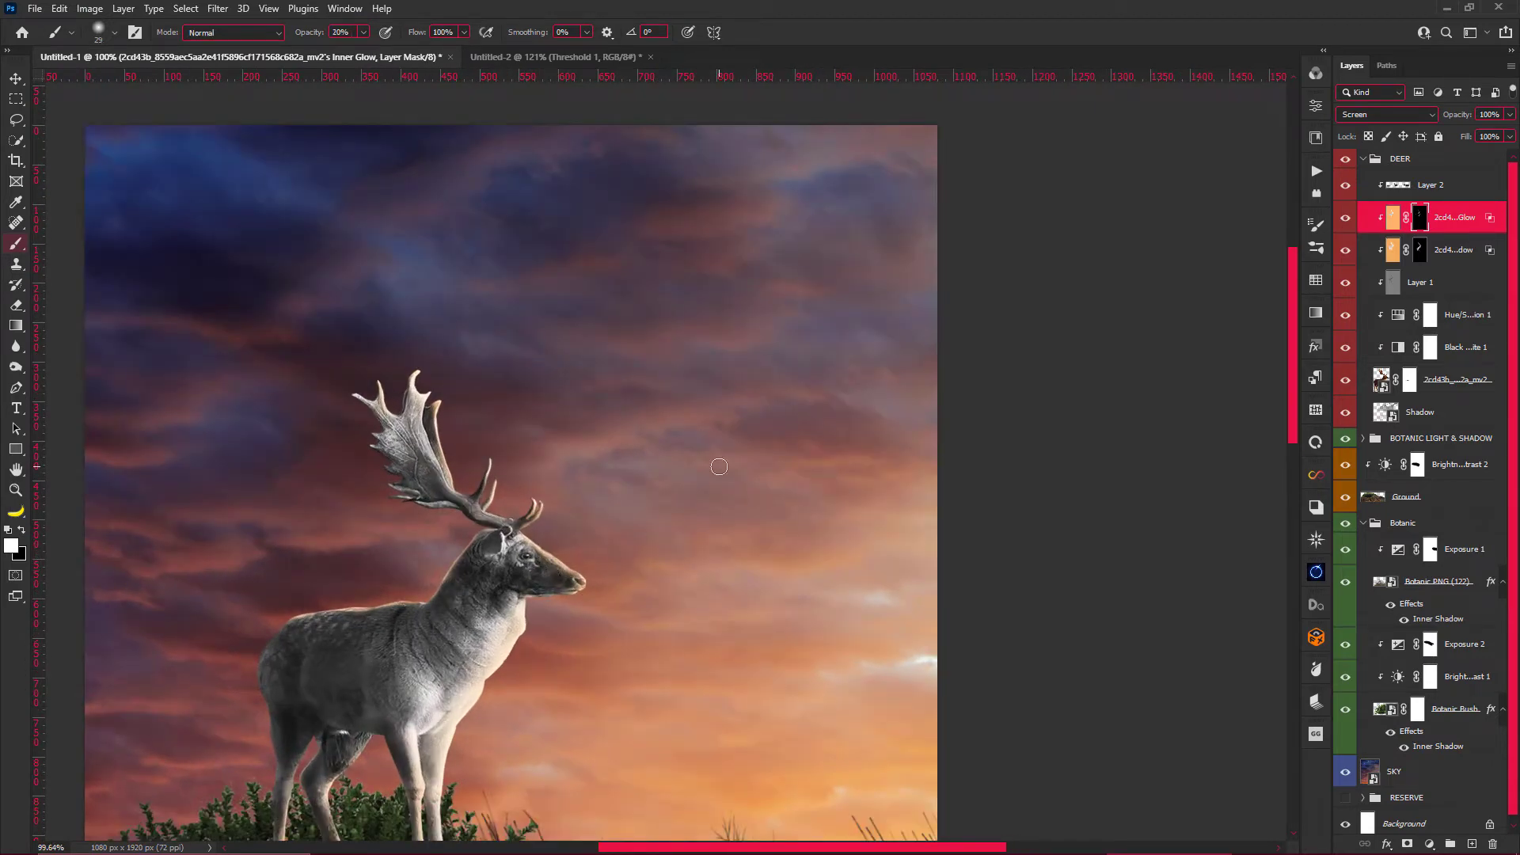
key(v)
scroll(719, 466, down, 4)
scroll(634, 539, down, 1)
scroll(535, 608, up, 1)
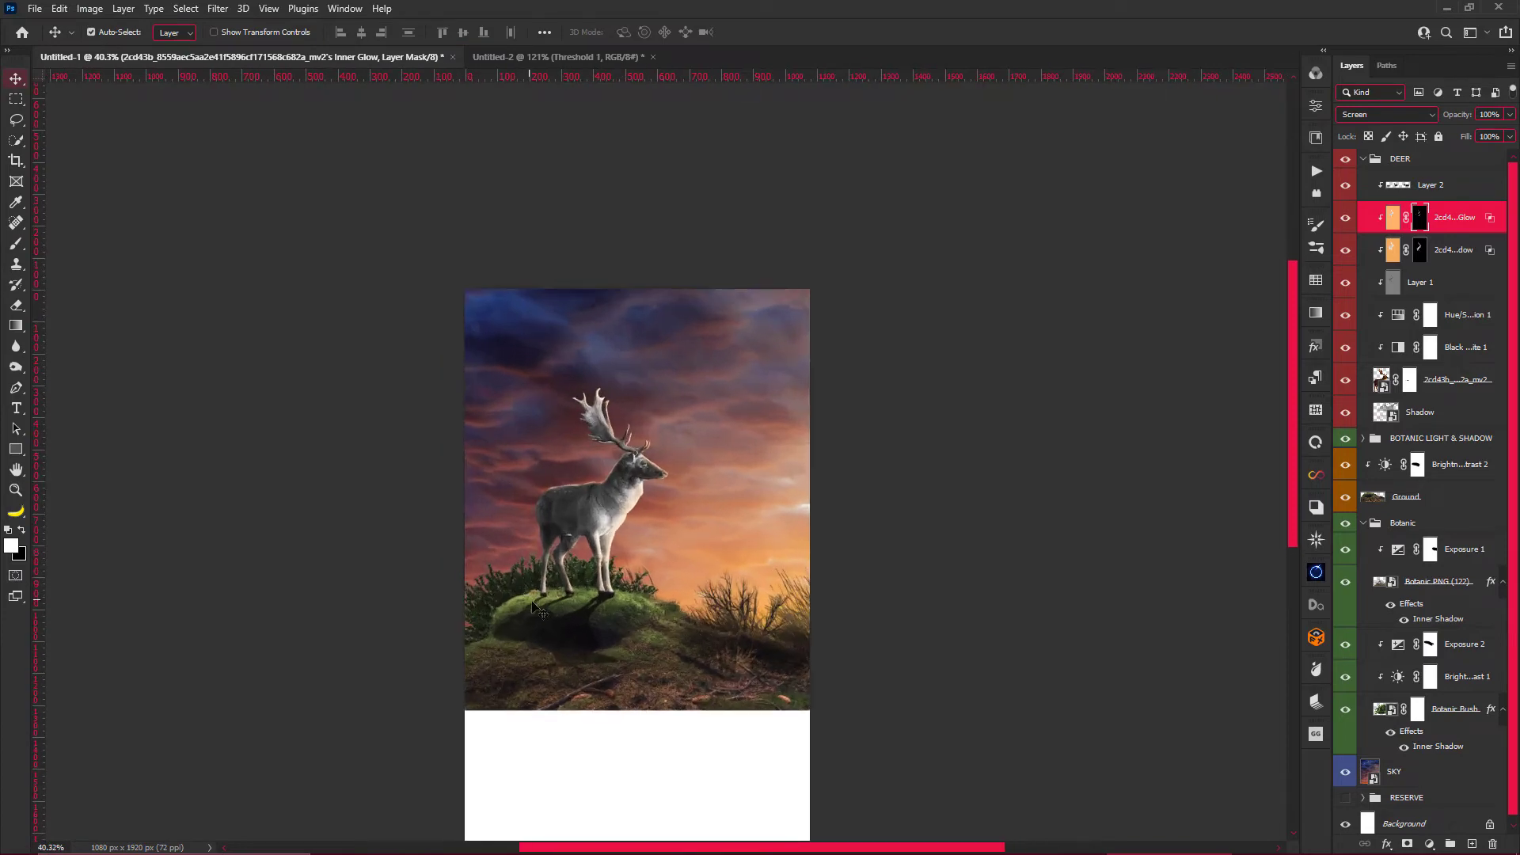
scroll(535, 608, up, 1)
Add a new empty Layer 3 beneath the deer layer.
click(1435, 193)
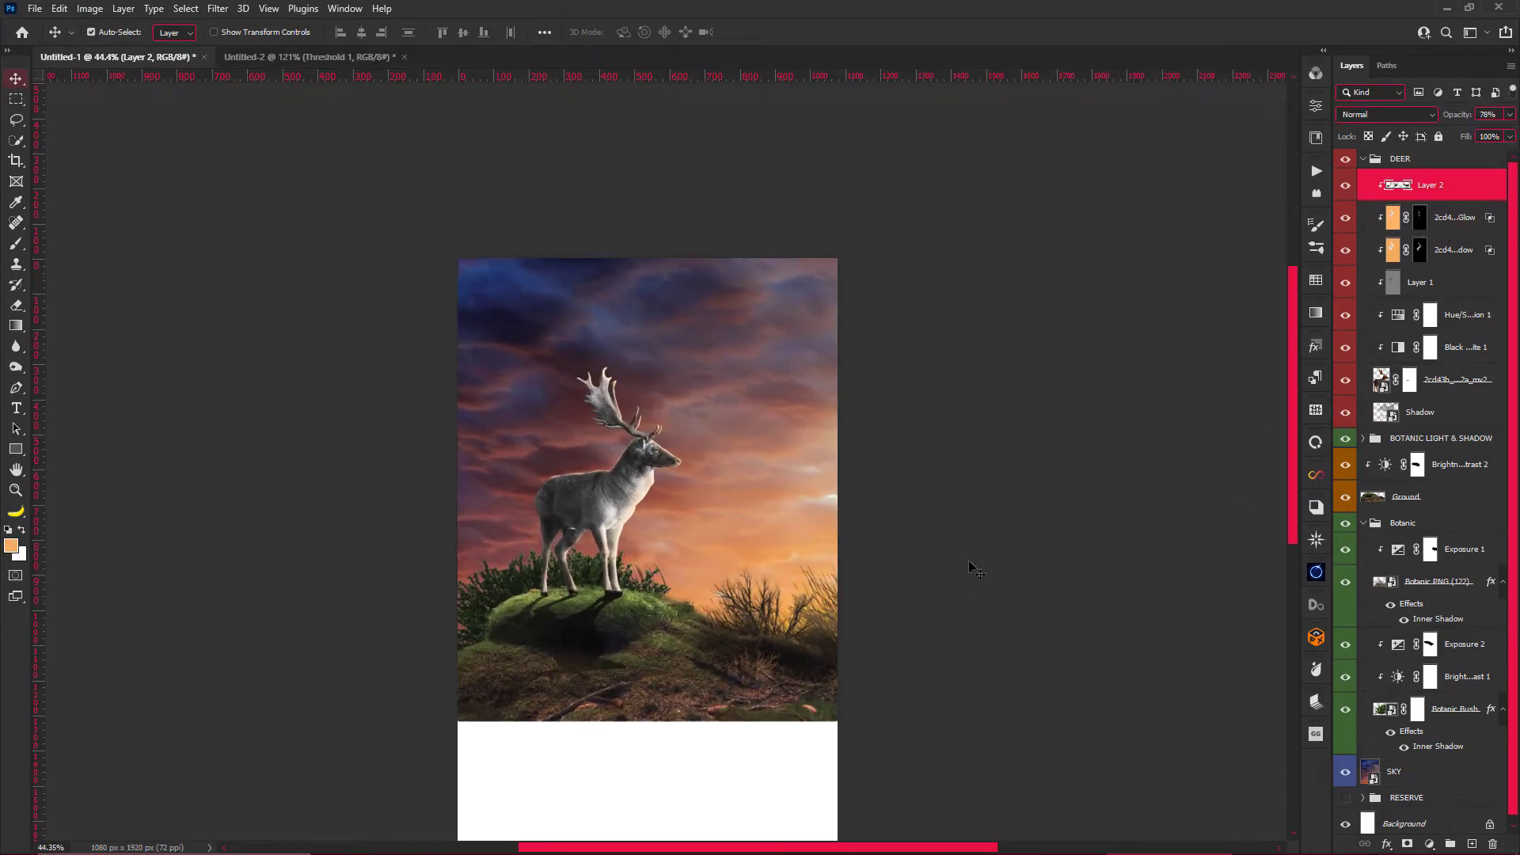
scroll(976, 568, up, 3)
click(1435, 380)
ctrl+click(1472, 844)
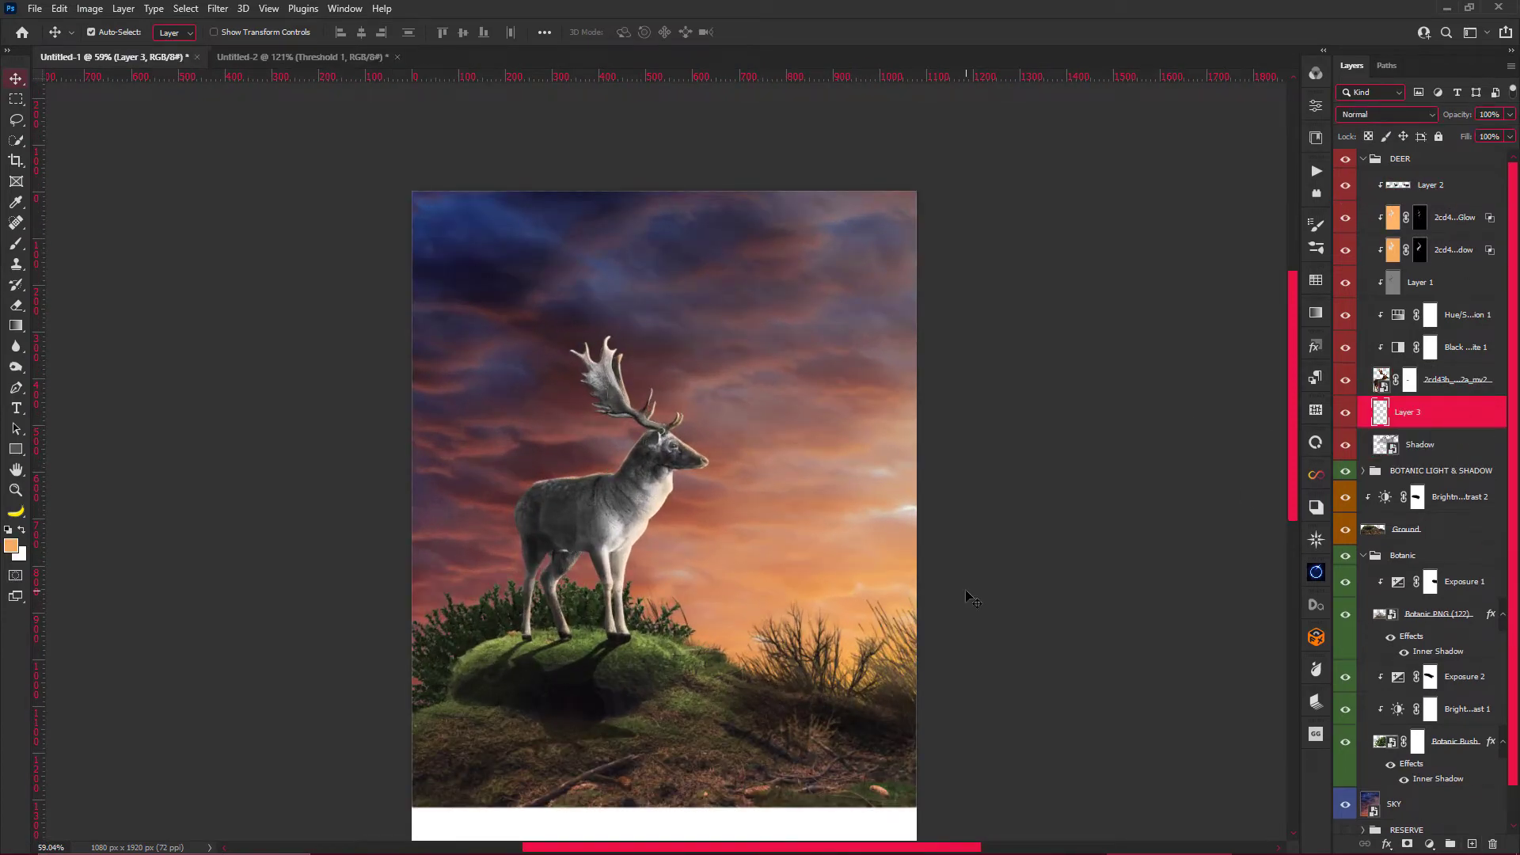
Pick a light grey paint colour and the 112 px bristly grass brush.
key(b)
scroll(604, 467, up, 4)
alt+click(670, 509)
scroll(640, 463, up, 6)
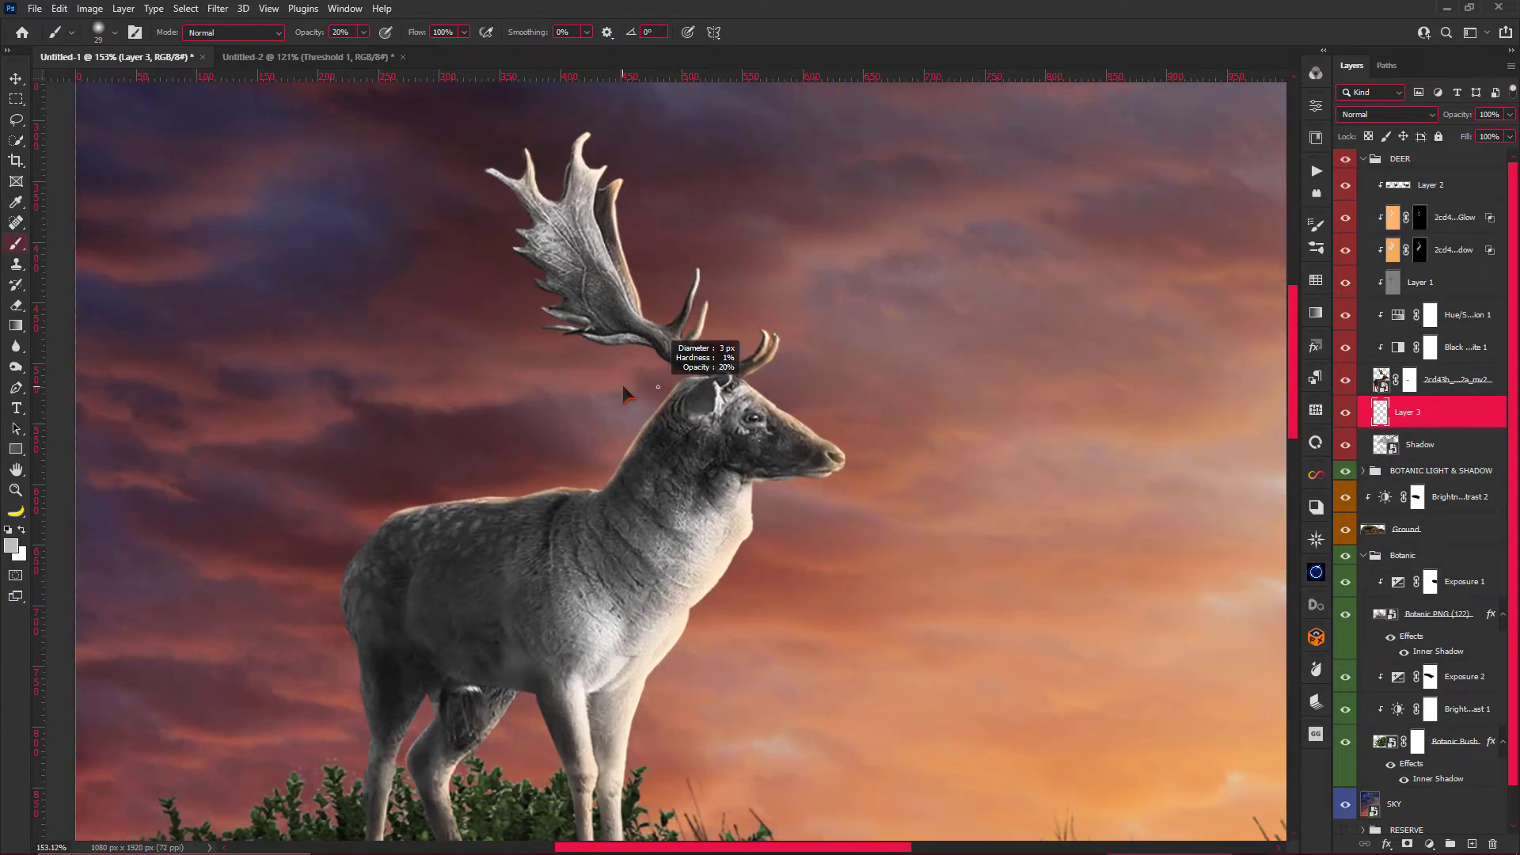
right_click(667, 434)
scroll(871, 713, down, 3)
scroll(948, 740, down, 3)
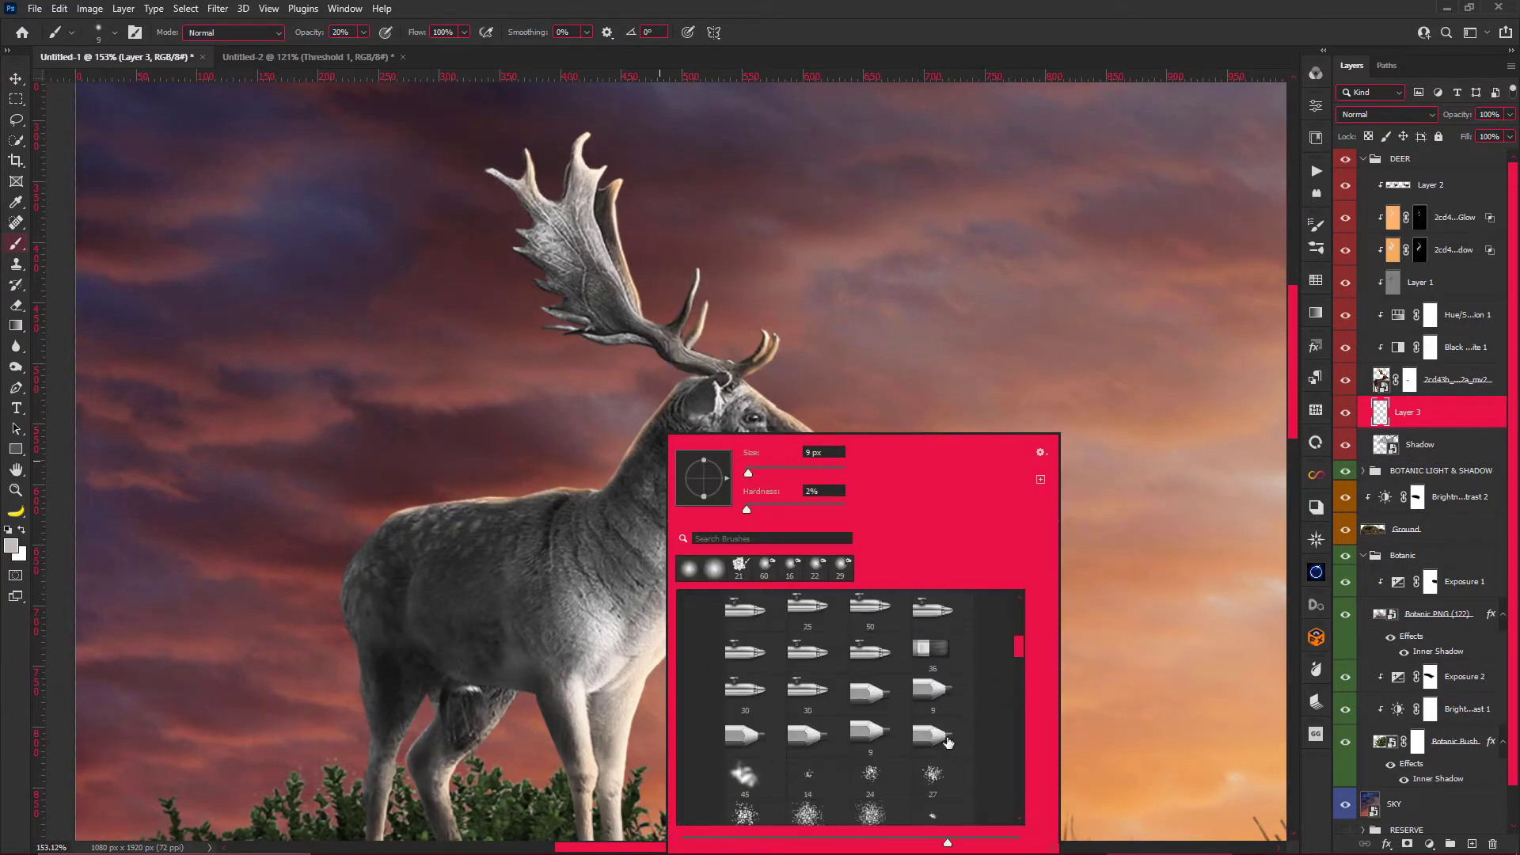
scroll(948, 740, down, 3)
click(948, 716)
Flip the brush tip horizontally and set 47% spacing, 14 px size and 94° angle.
key(F5)
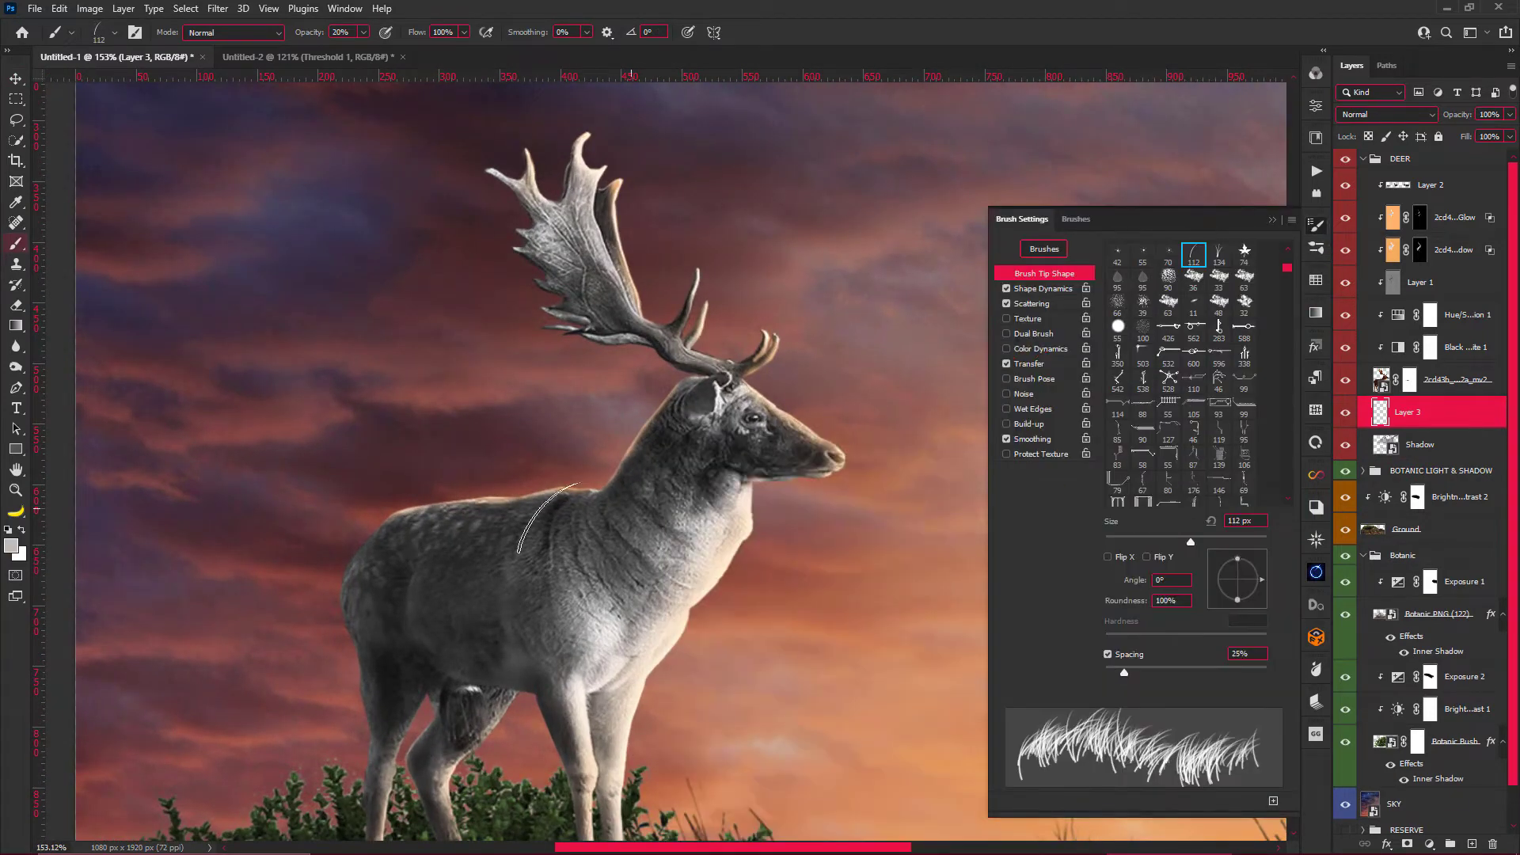
scroll(547, 519, up, 2)
click(1108, 557)
drag(1262, 579, 1236, 554)
drag(1124, 673, 1143, 673)
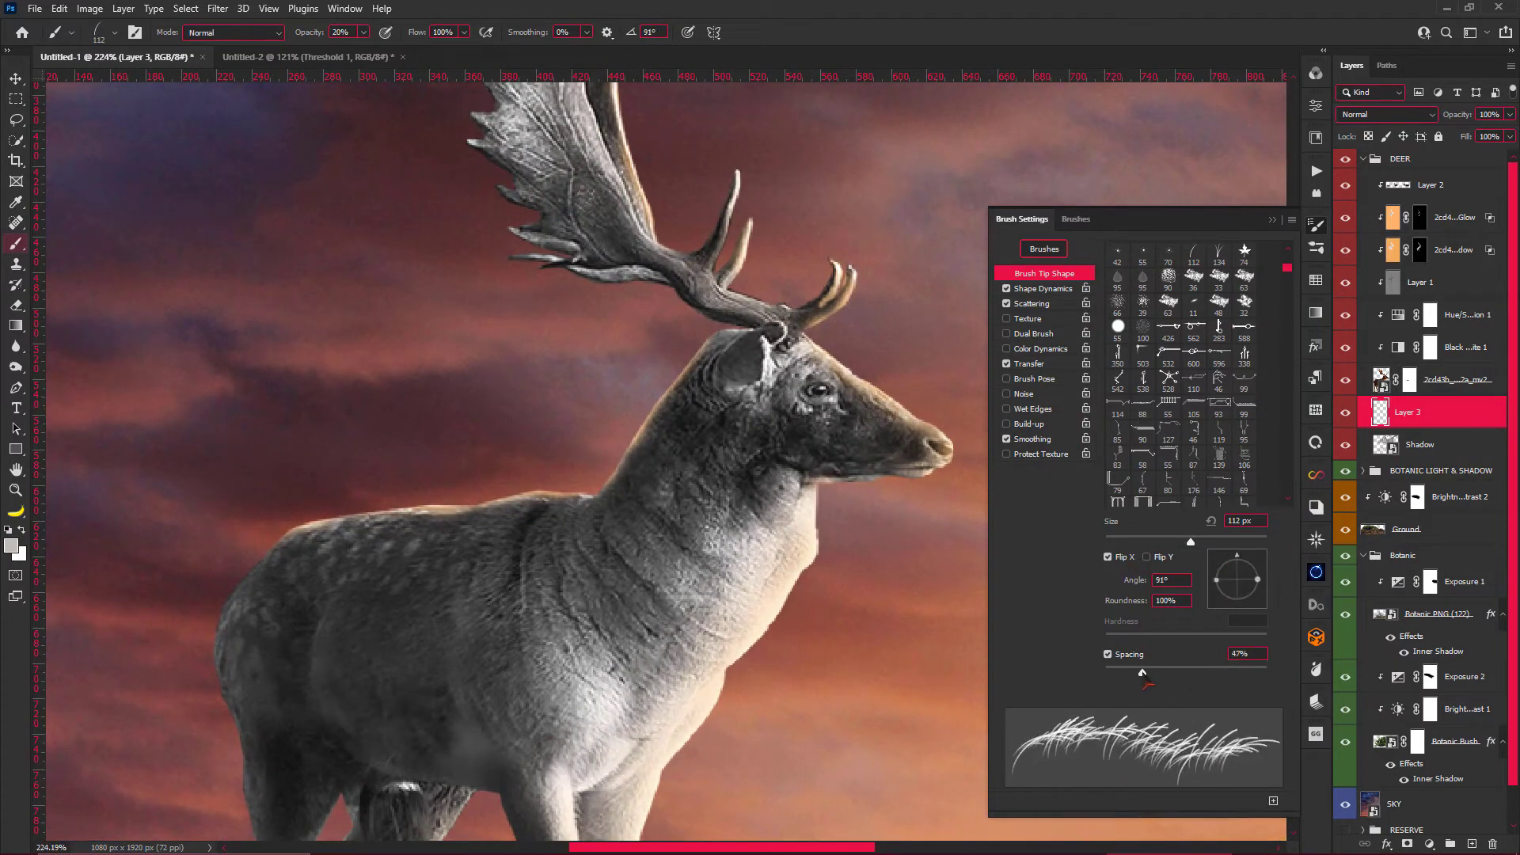
mouse_move(1236, 554)
mouse_down()
mouse_move(1248, 557)
mouse_move(1114, 541)
mouse_move(1252, 562)
mouse_up()
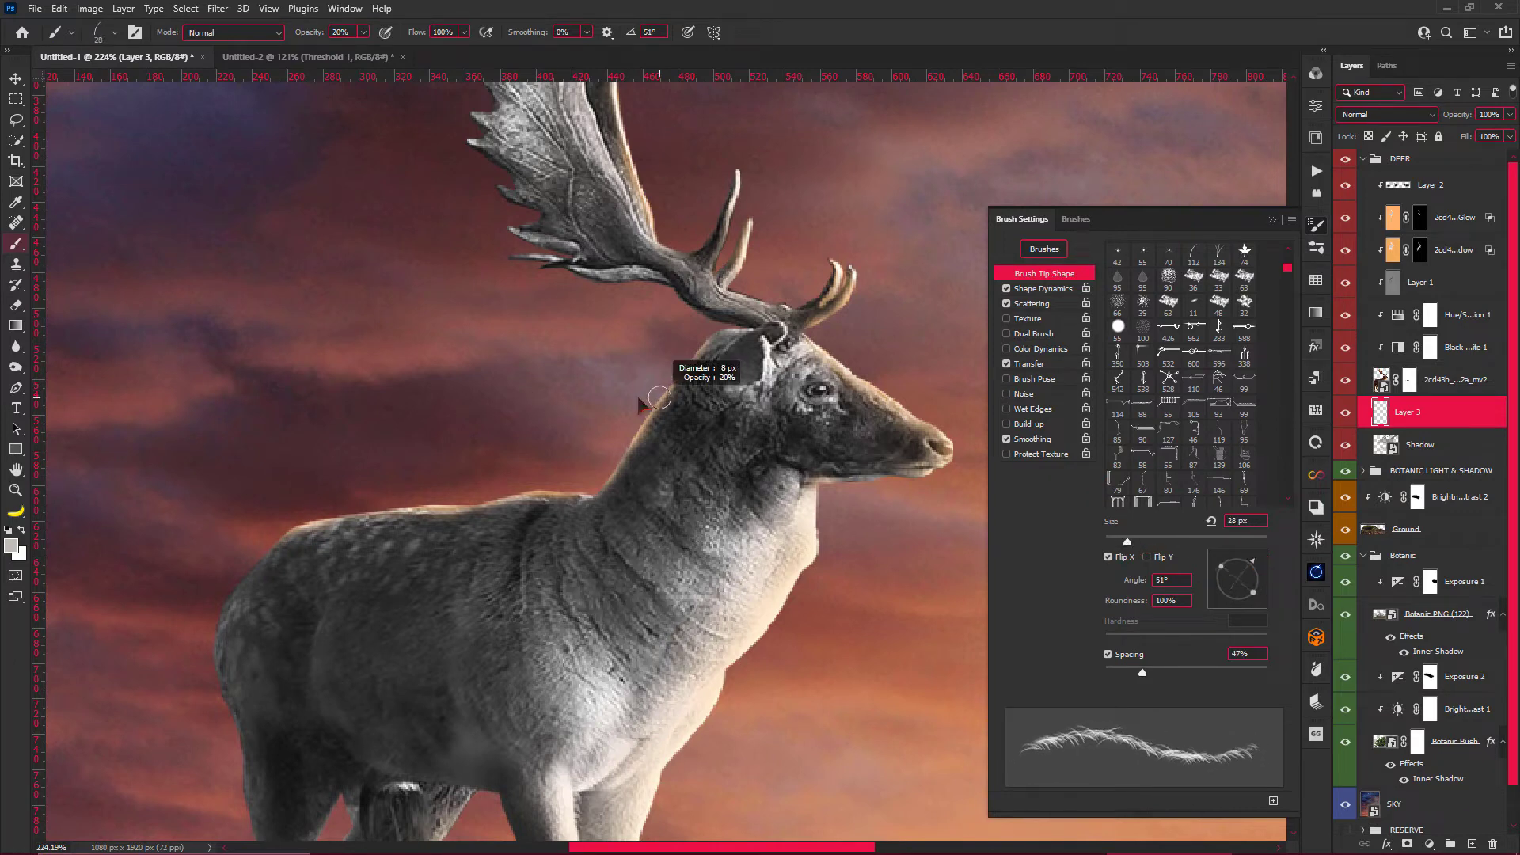
key(bracketright)
key(bracketright)
key(shift+Right)
key(shift+Right)
key(shift+Right)
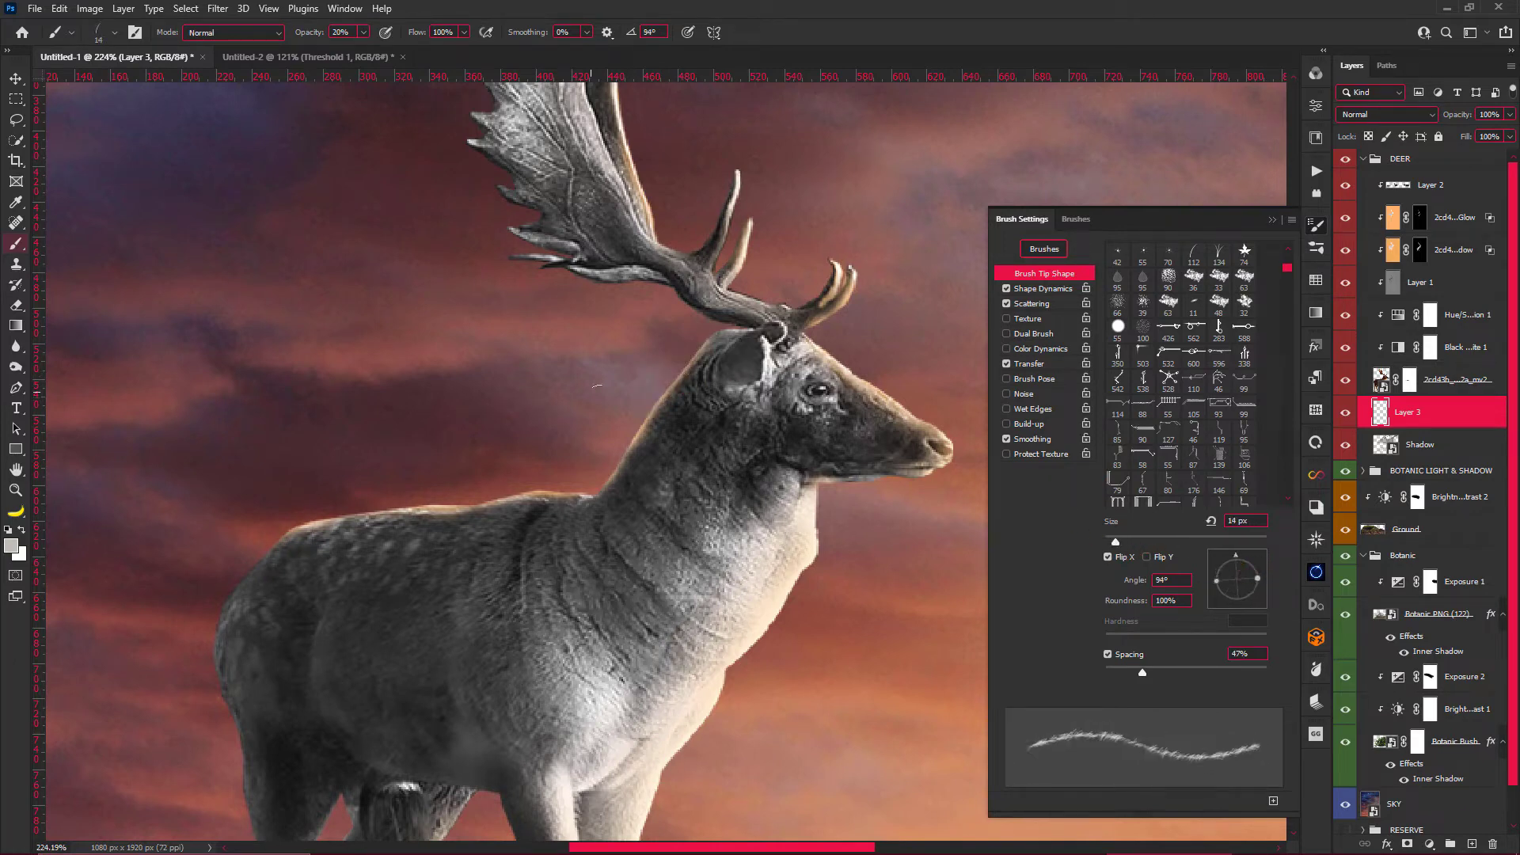
right_click(687, 359)
key(Escape)
Turn the drawn path at the deer's neck into a selection.
key(p)
scroll(697, 373, up, 2)
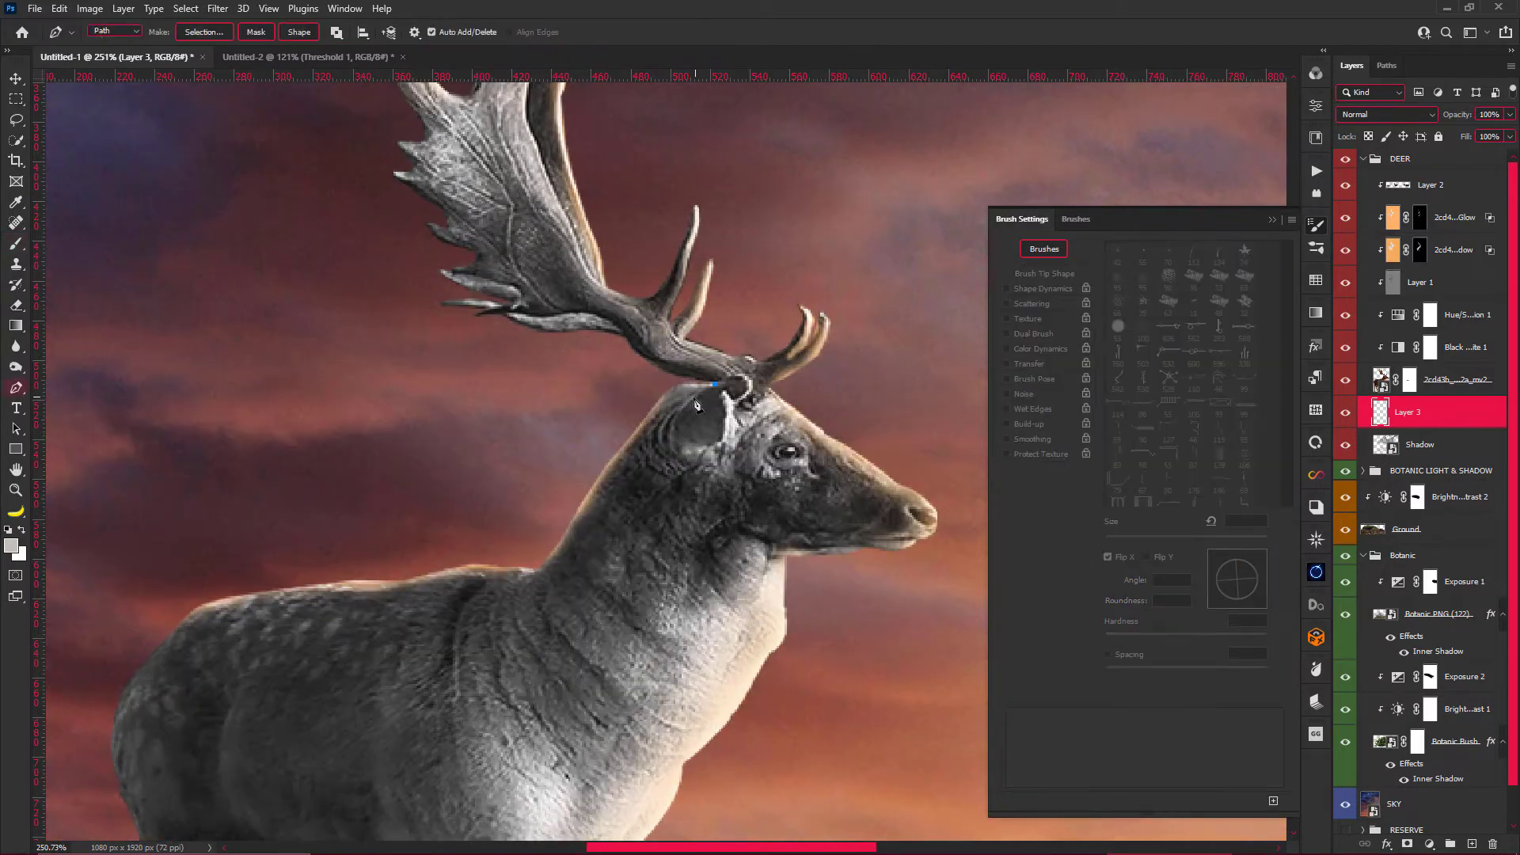
scroll(704, 385, up, 1)
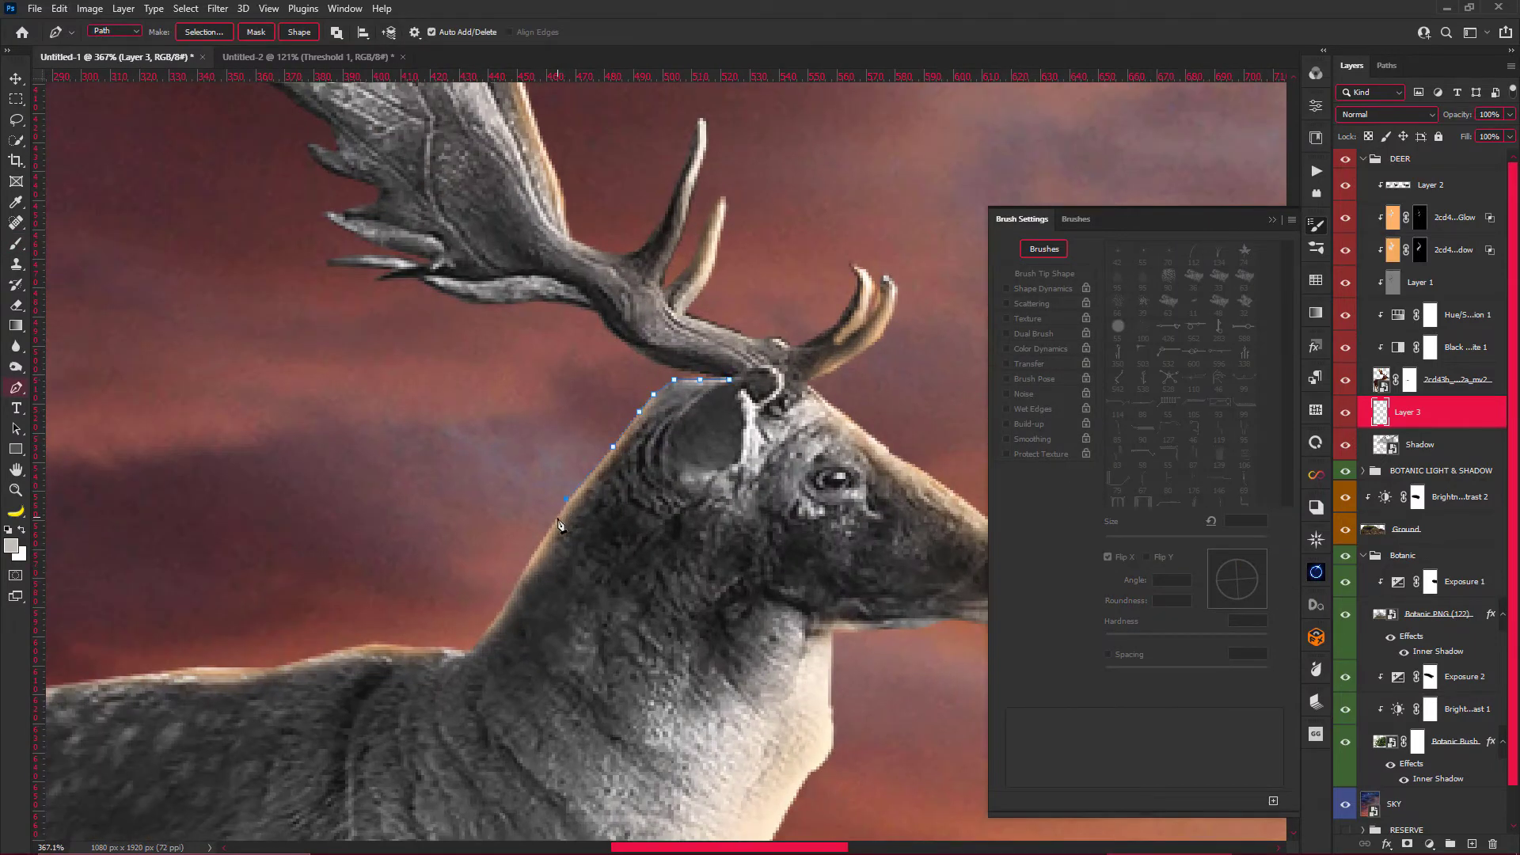
scroll(388, 649, down, 5)
right_click(451, 467)
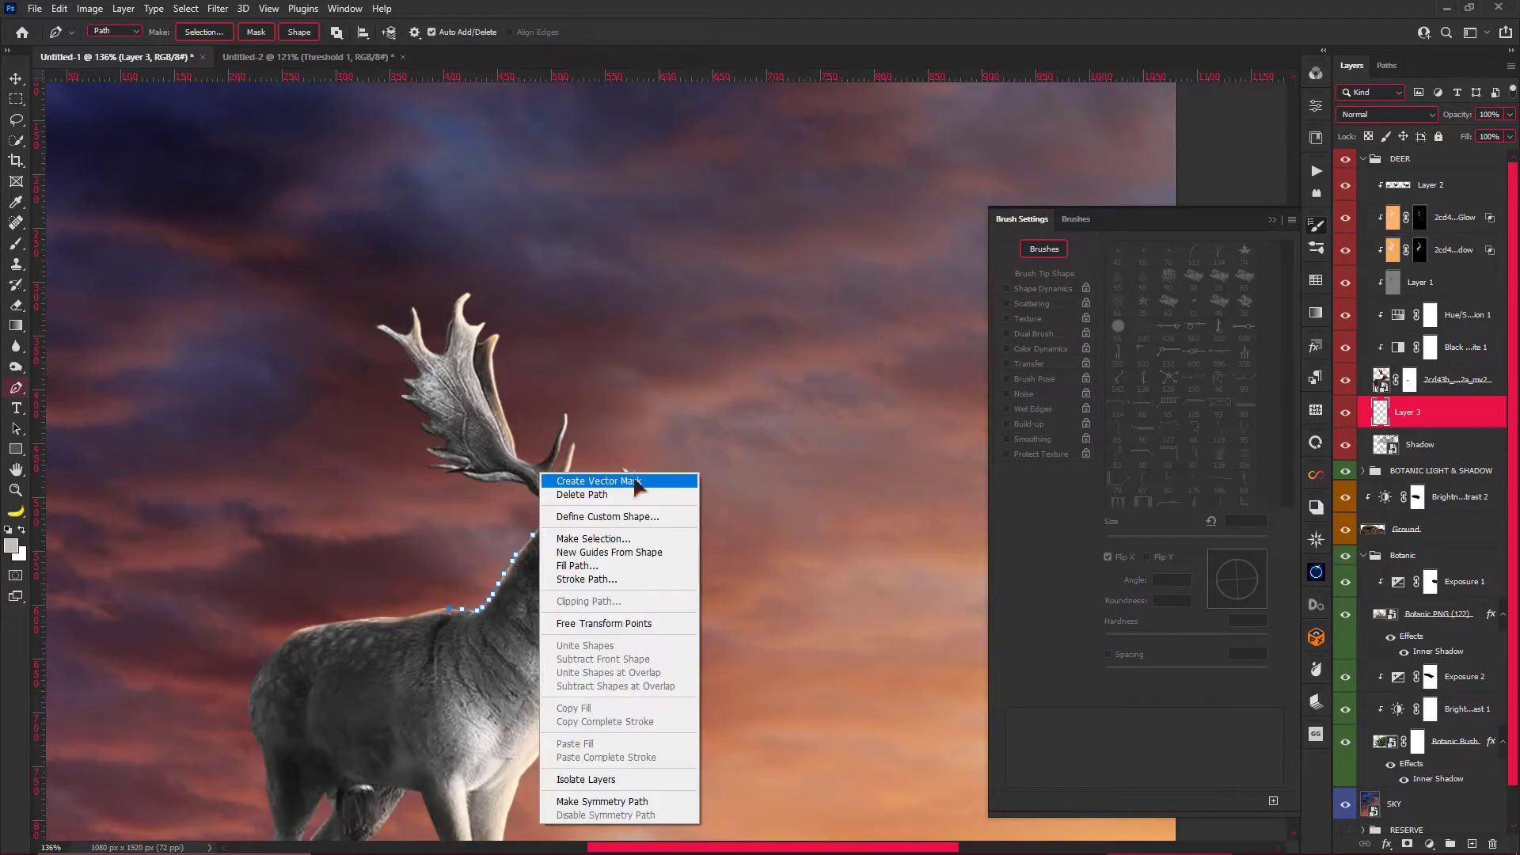
click(577, 539)
click(858, 273)
Tilt the fur brush tip to a new angle.
scroll(363, 632, up, 1)
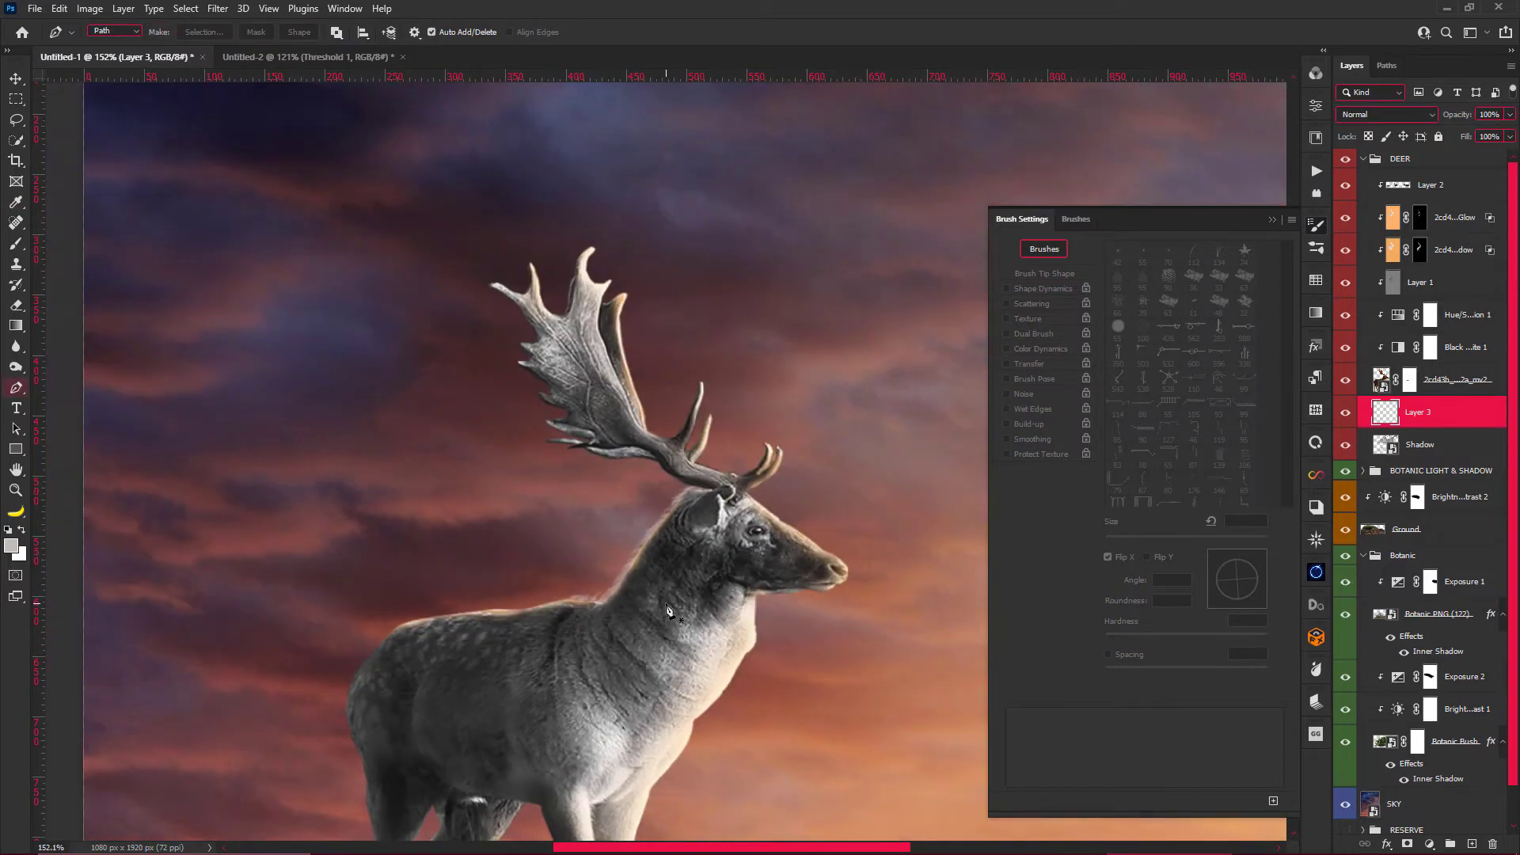
scroll(652, 562, up, 2)
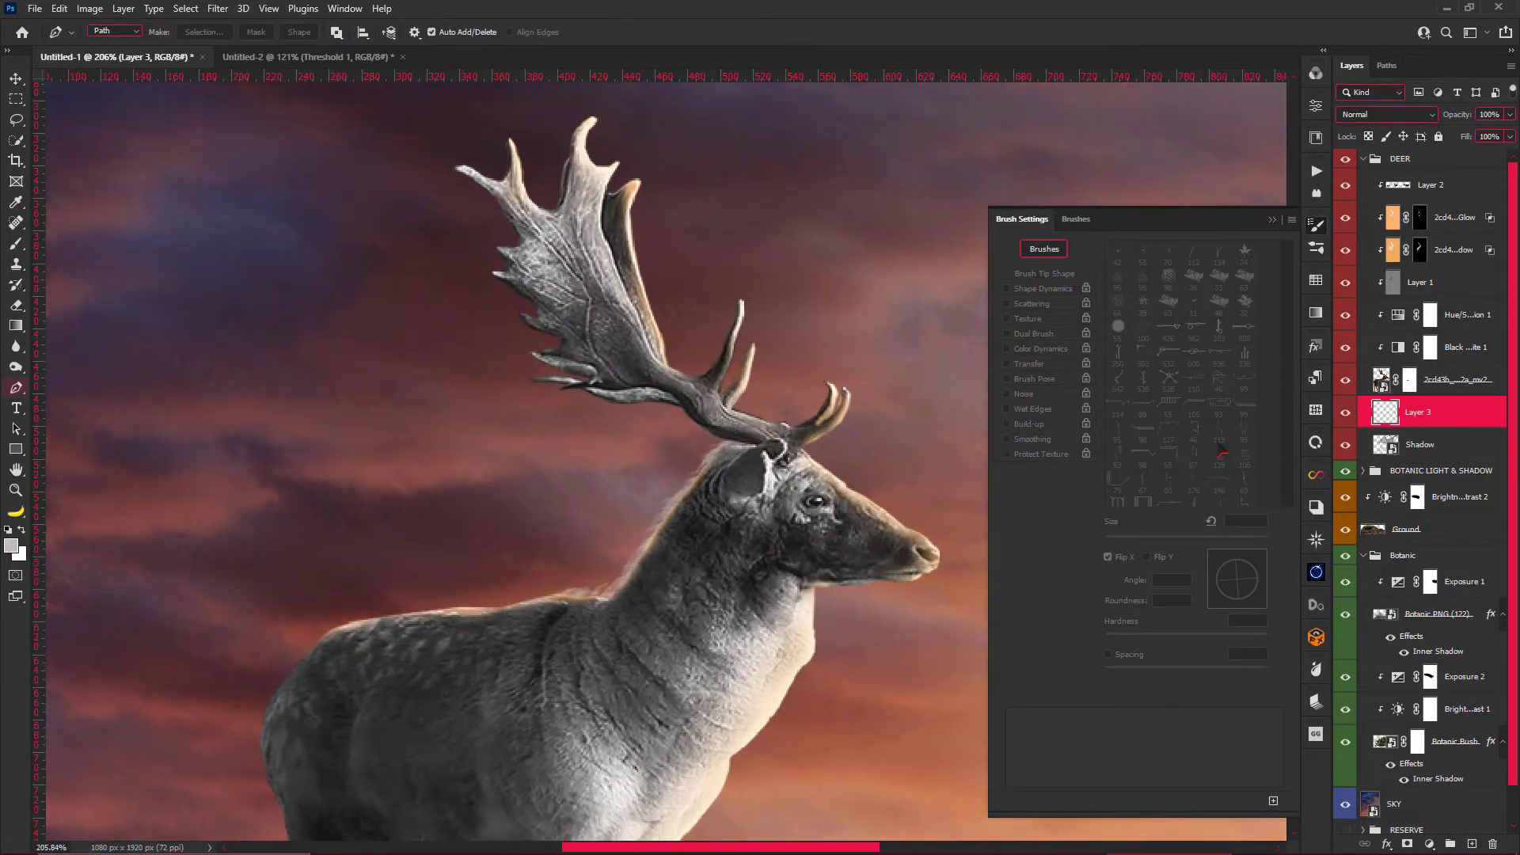
key(b)
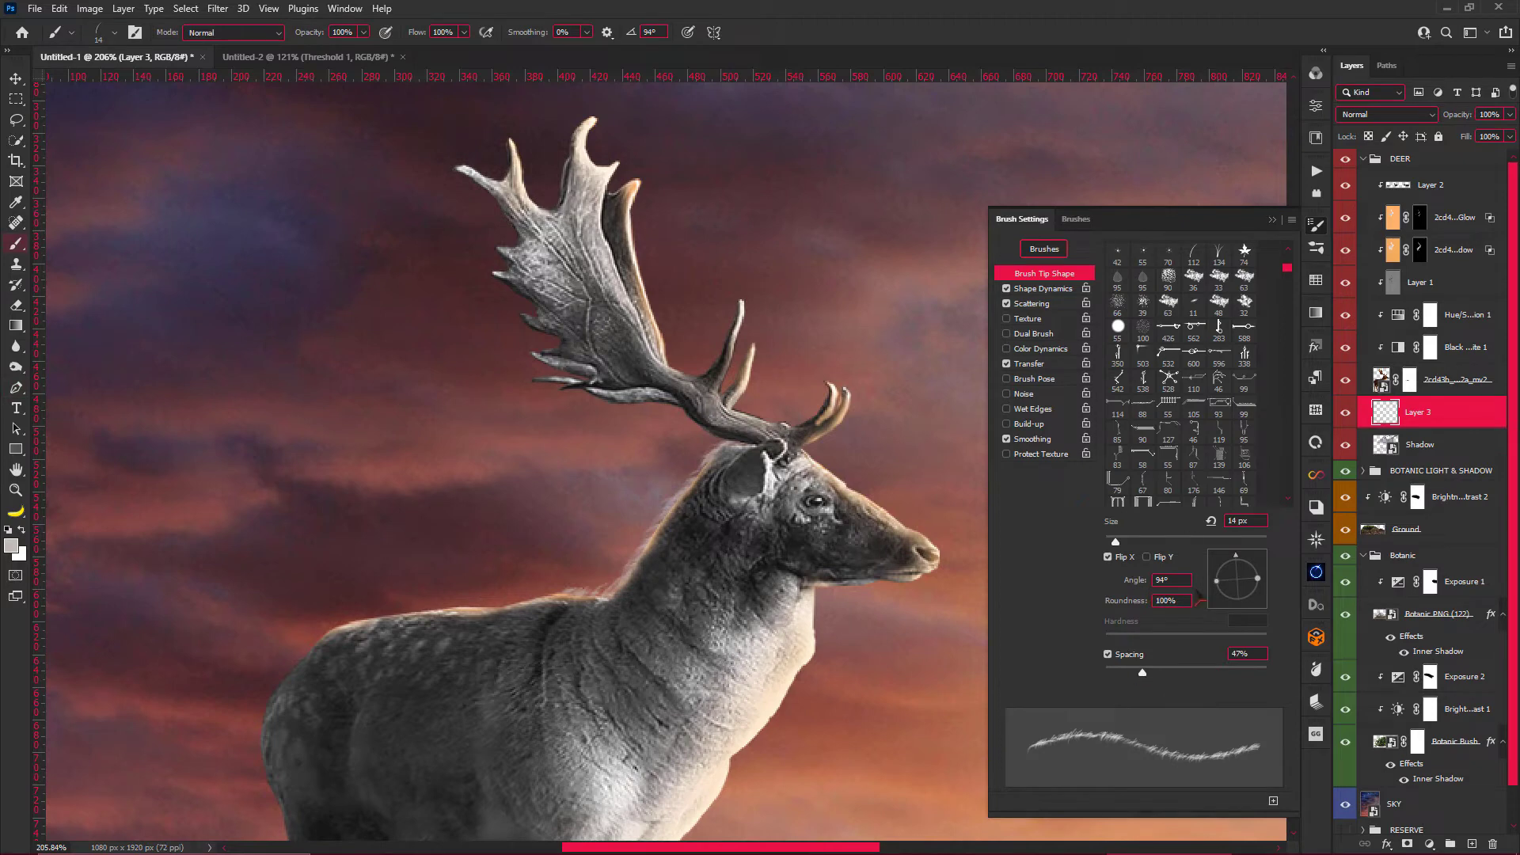
mouse_move(1200, 600)
mouse_down()
mouse_move(1260, 616)
mouse_move(1249, 592)
mouse_up()
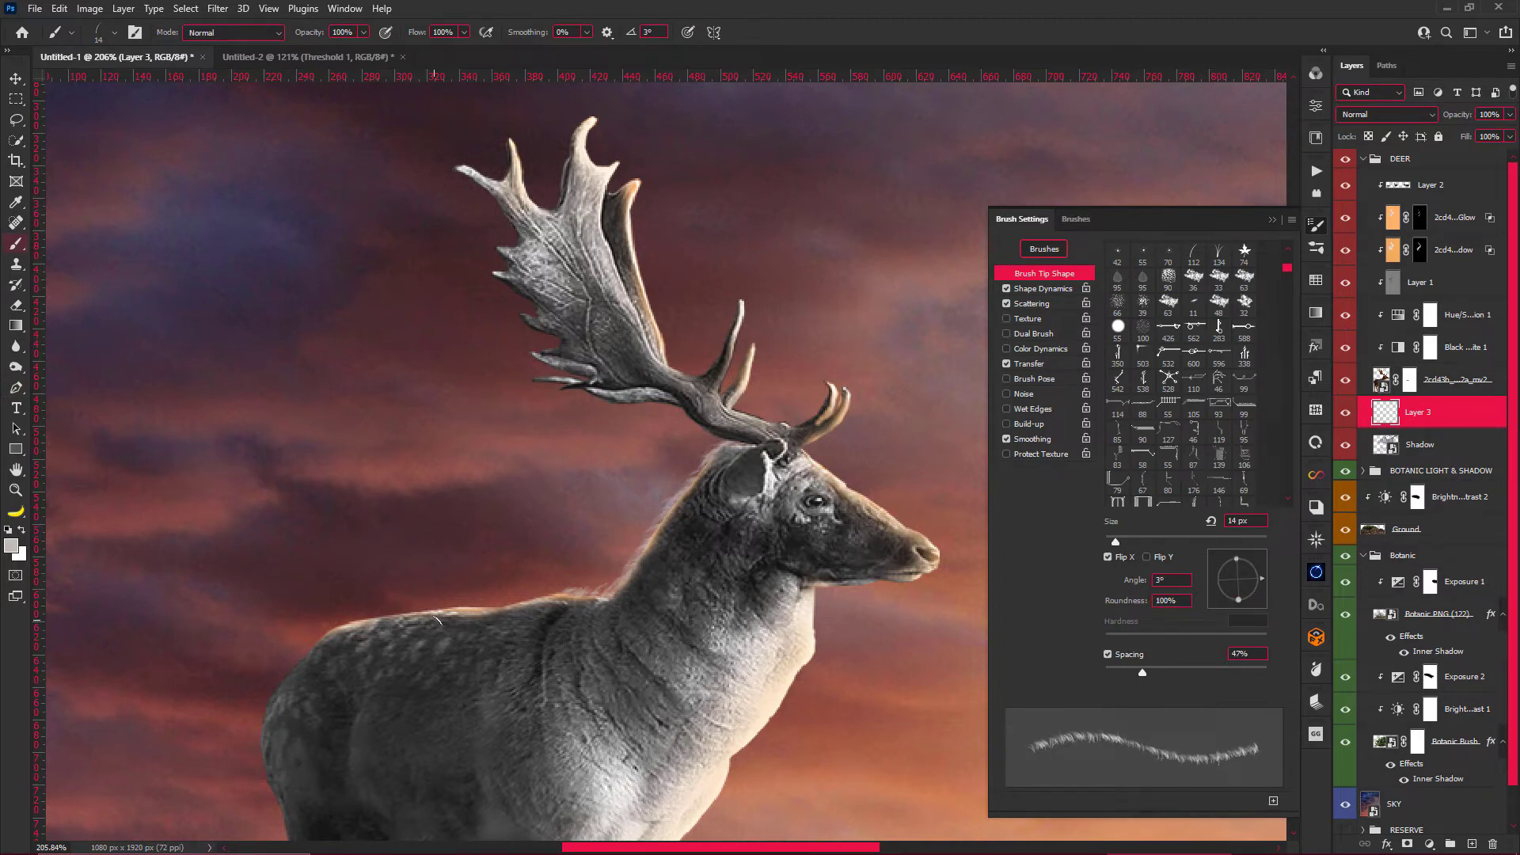
Draw a path along the deer's back and stroke it with the fur brush on new Layer 4.
key(p)
click(556, 592)
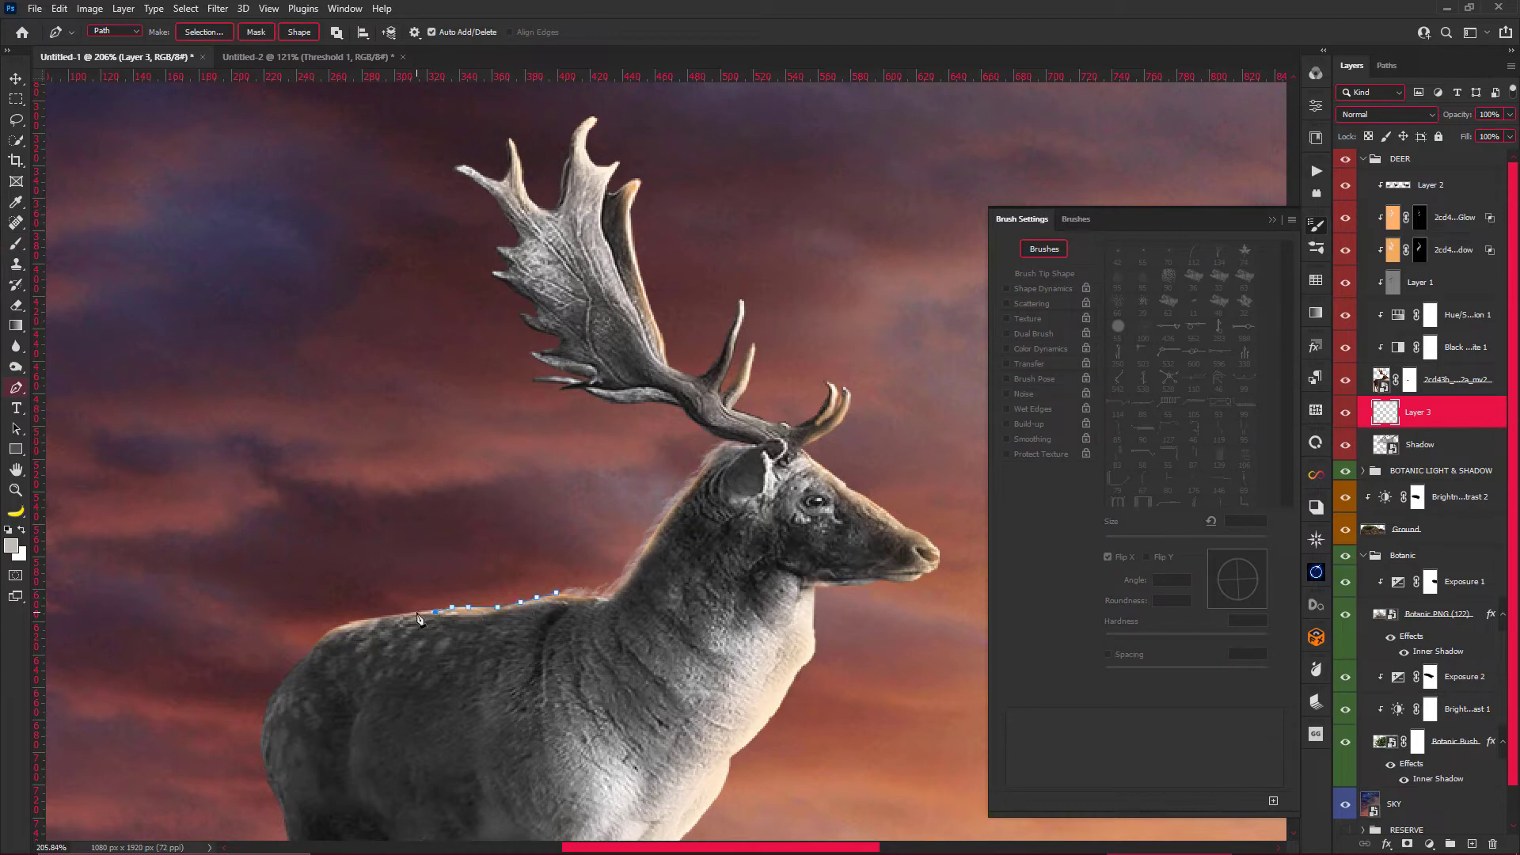
scroll(331, 643, down, 3)
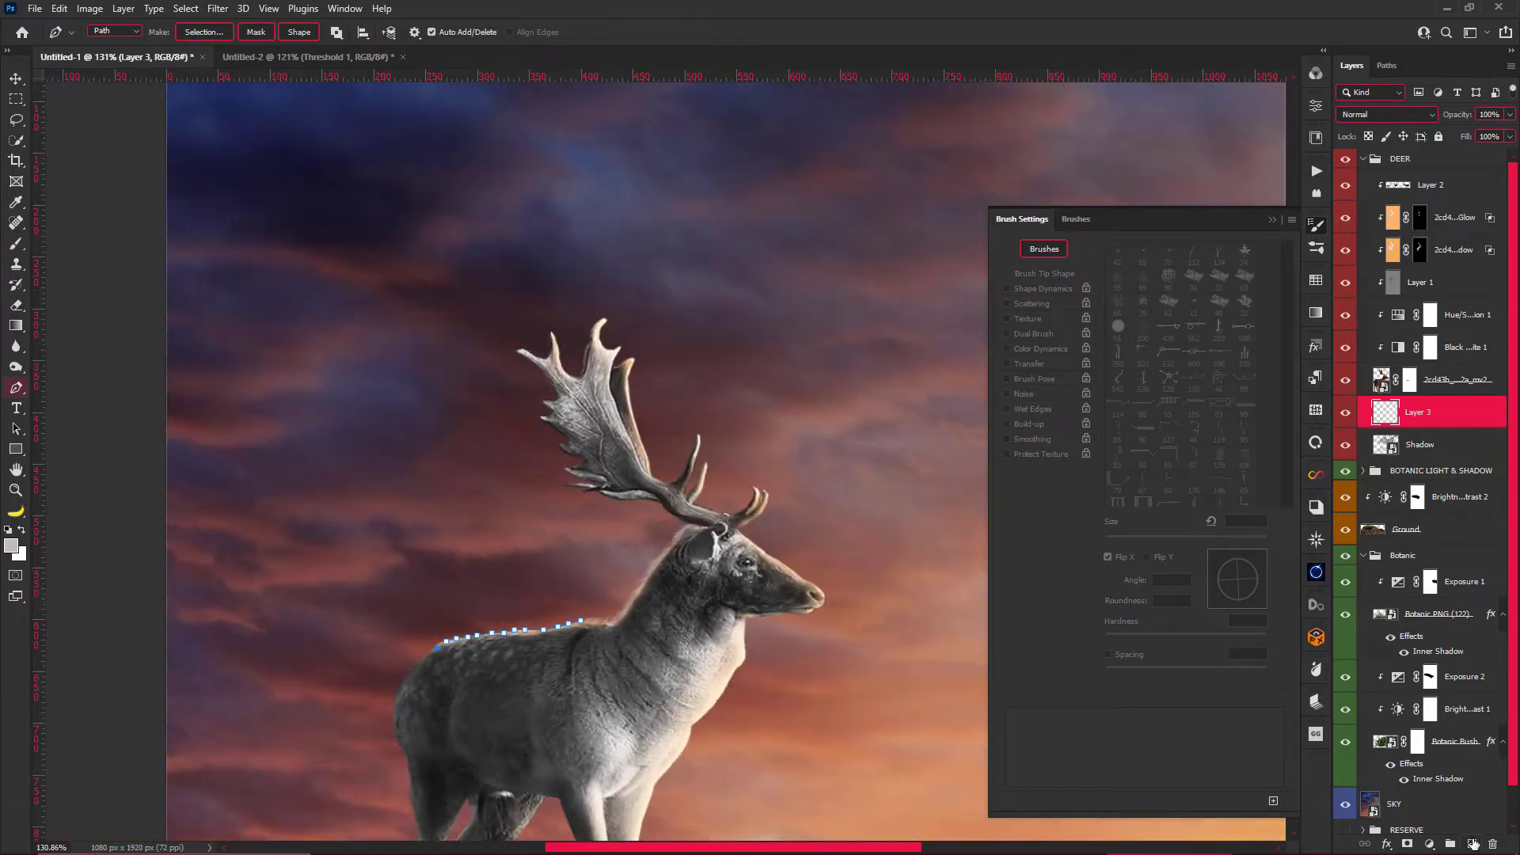
ctrl+click(1473, 844)
scroll(550, 649, up, 3)
right_click(549, 268)
click(594, 377)
key(Return)
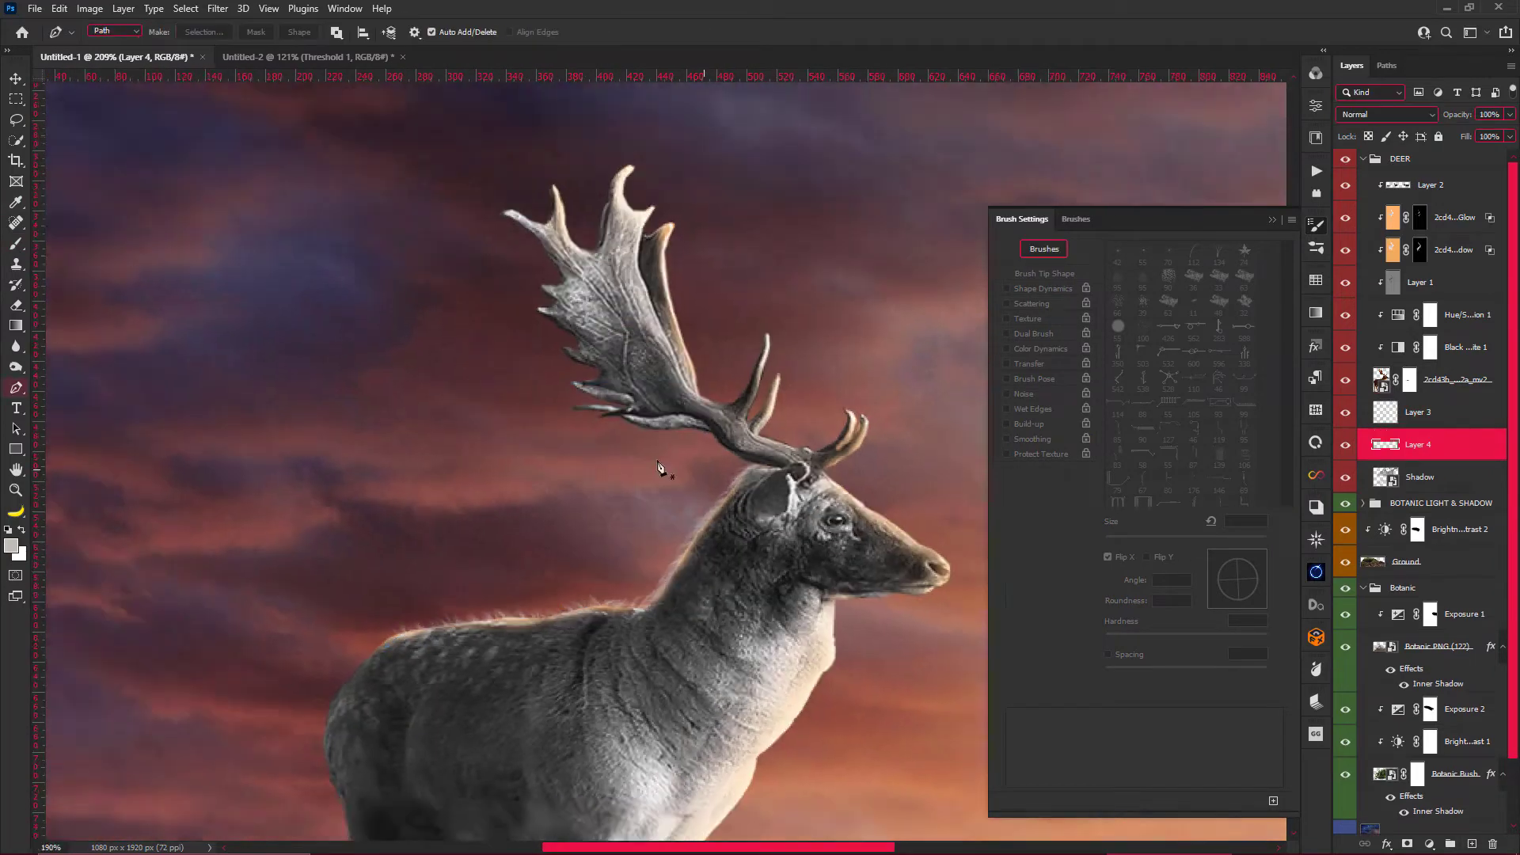
Set the fur brush to 30 px, unflipped, at a -134° angle.
scroll(657, 467, down, 5)
scroll(717, 491, up, 4)
key(b)
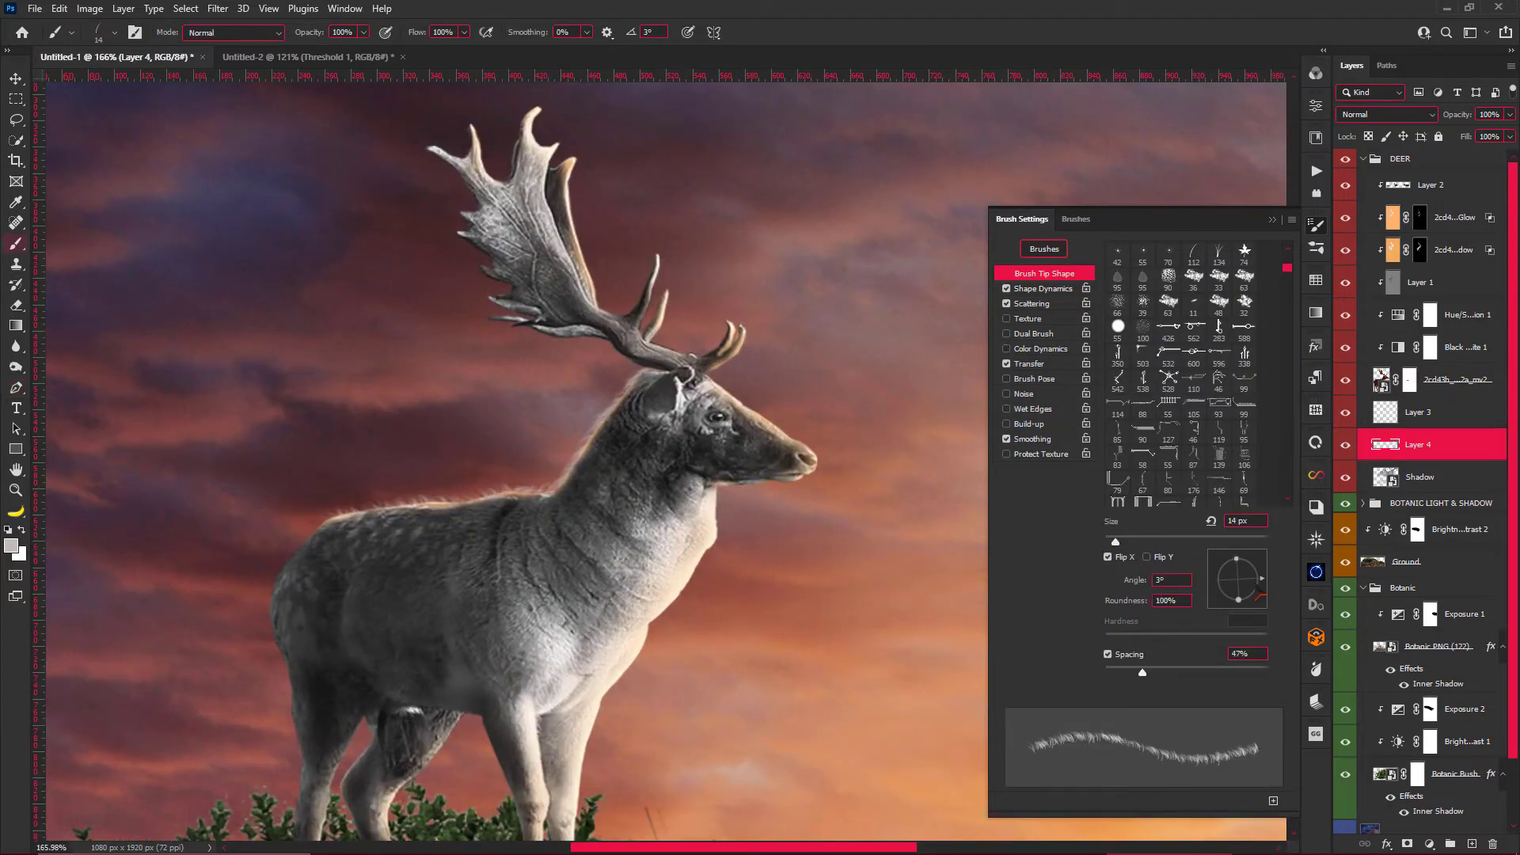
drag(1116, 541, 1127, 543)
click(1127, 558)
text(-83)
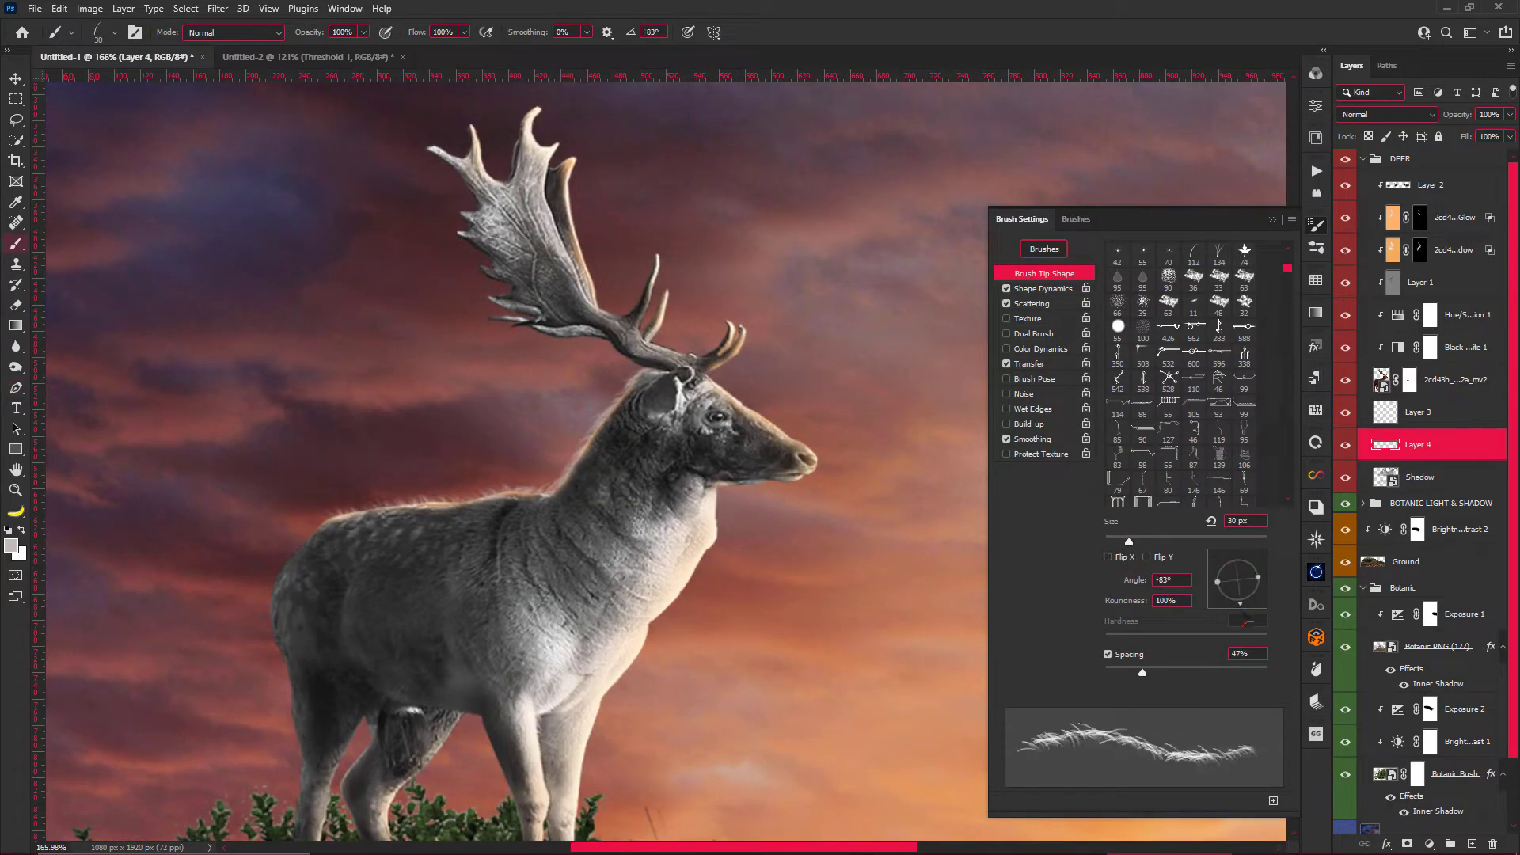
drag(1261, 582, 1215, 616)
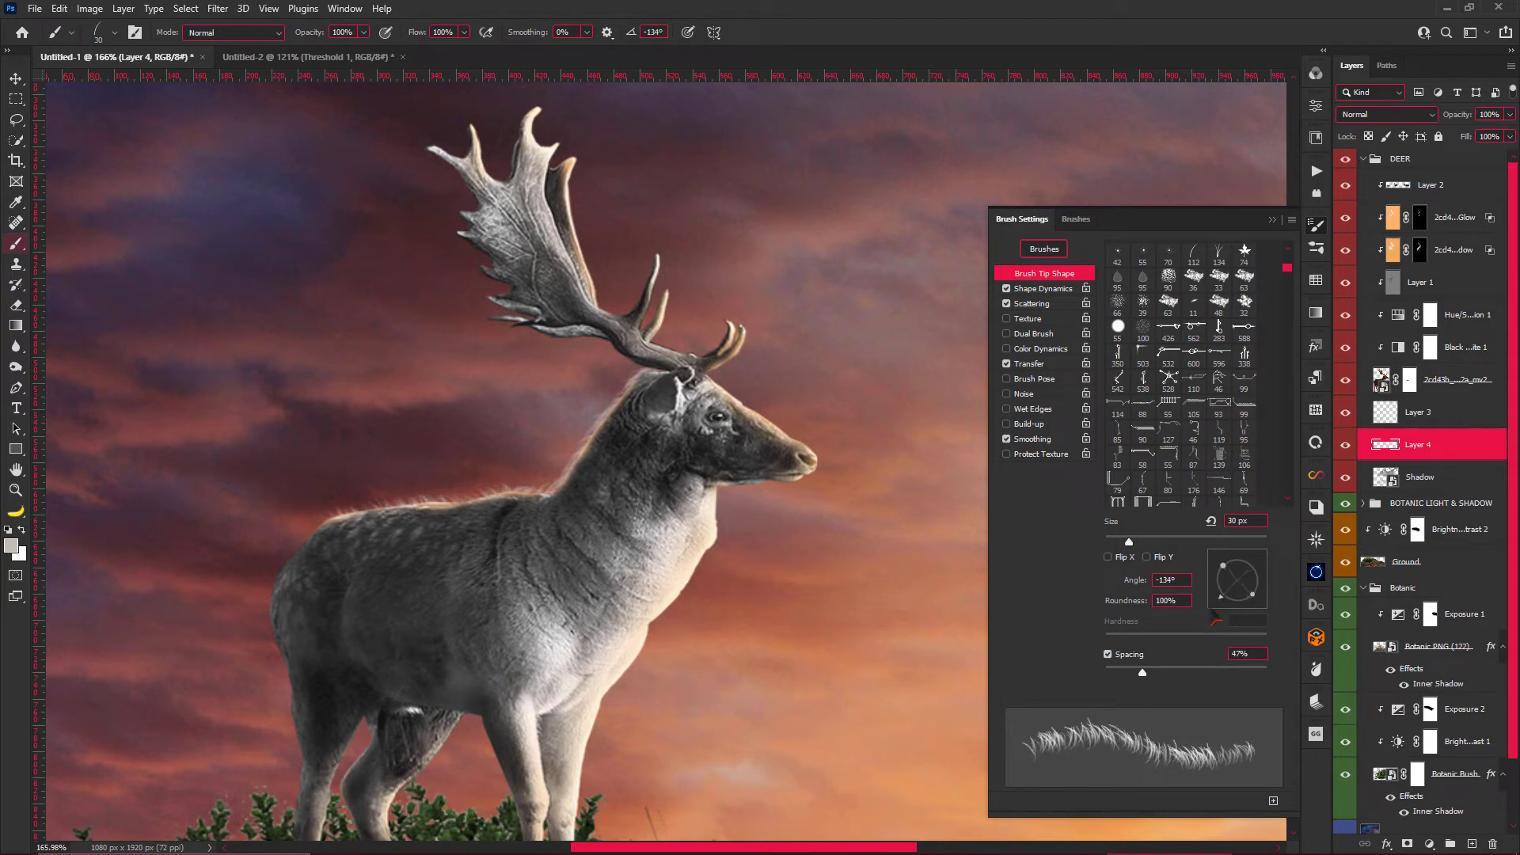
Add new Layer 5 for the chest fur.
key(p)
scroll(722, 527, up, 2)
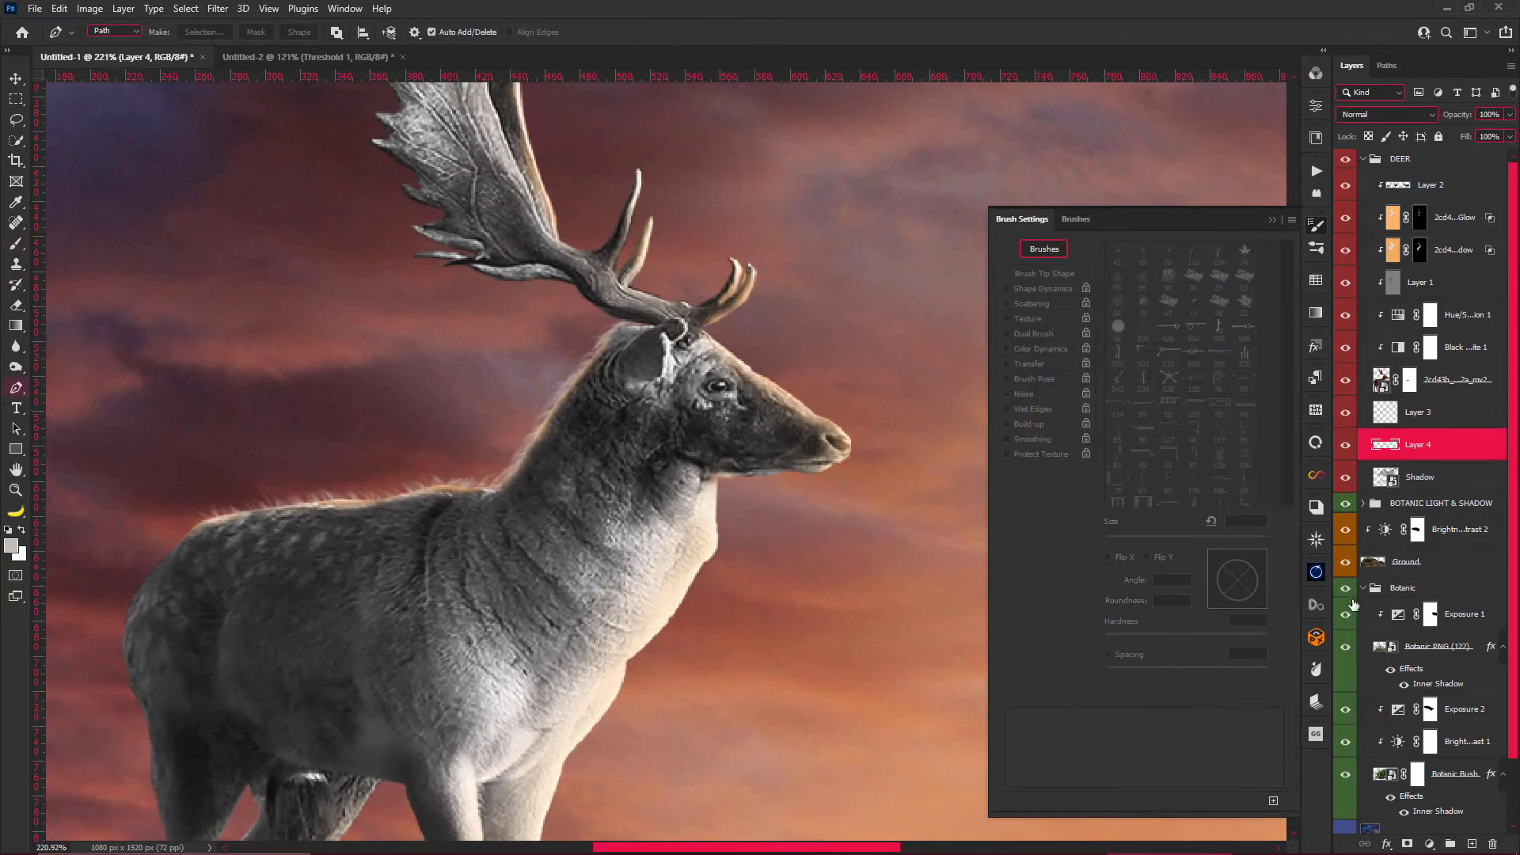
ctrl+click(1472, 845)
scroll(712, 484, up, 1)
Draw a path from the throat down the chest and stroke it with fur.
click(720, 473)
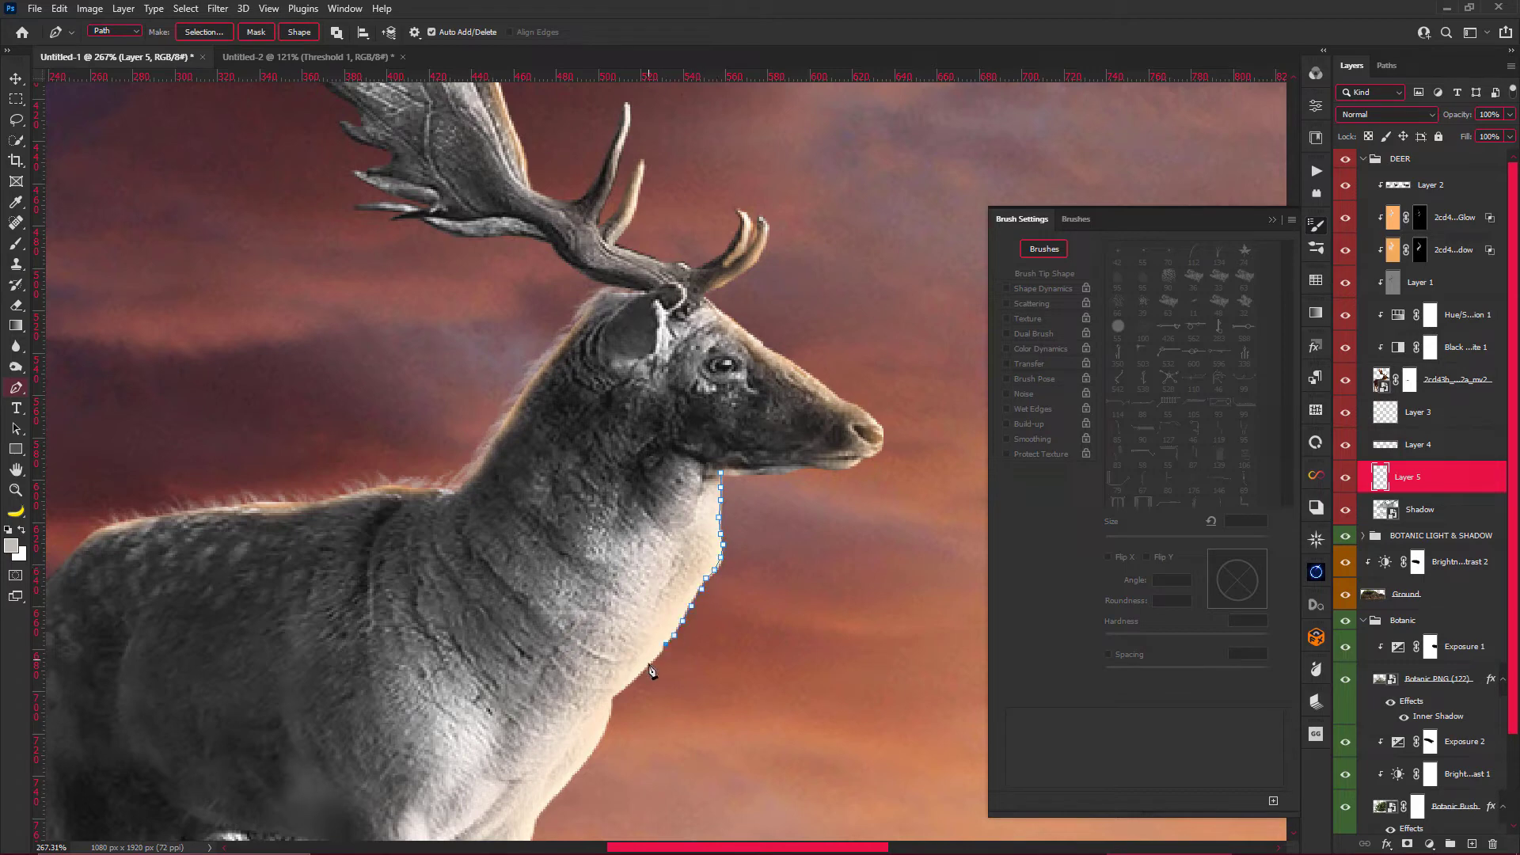
scroll(601, 703, down, 5)
scroll(571, 681, up, 6)
drag(555, 680, 459, 774)
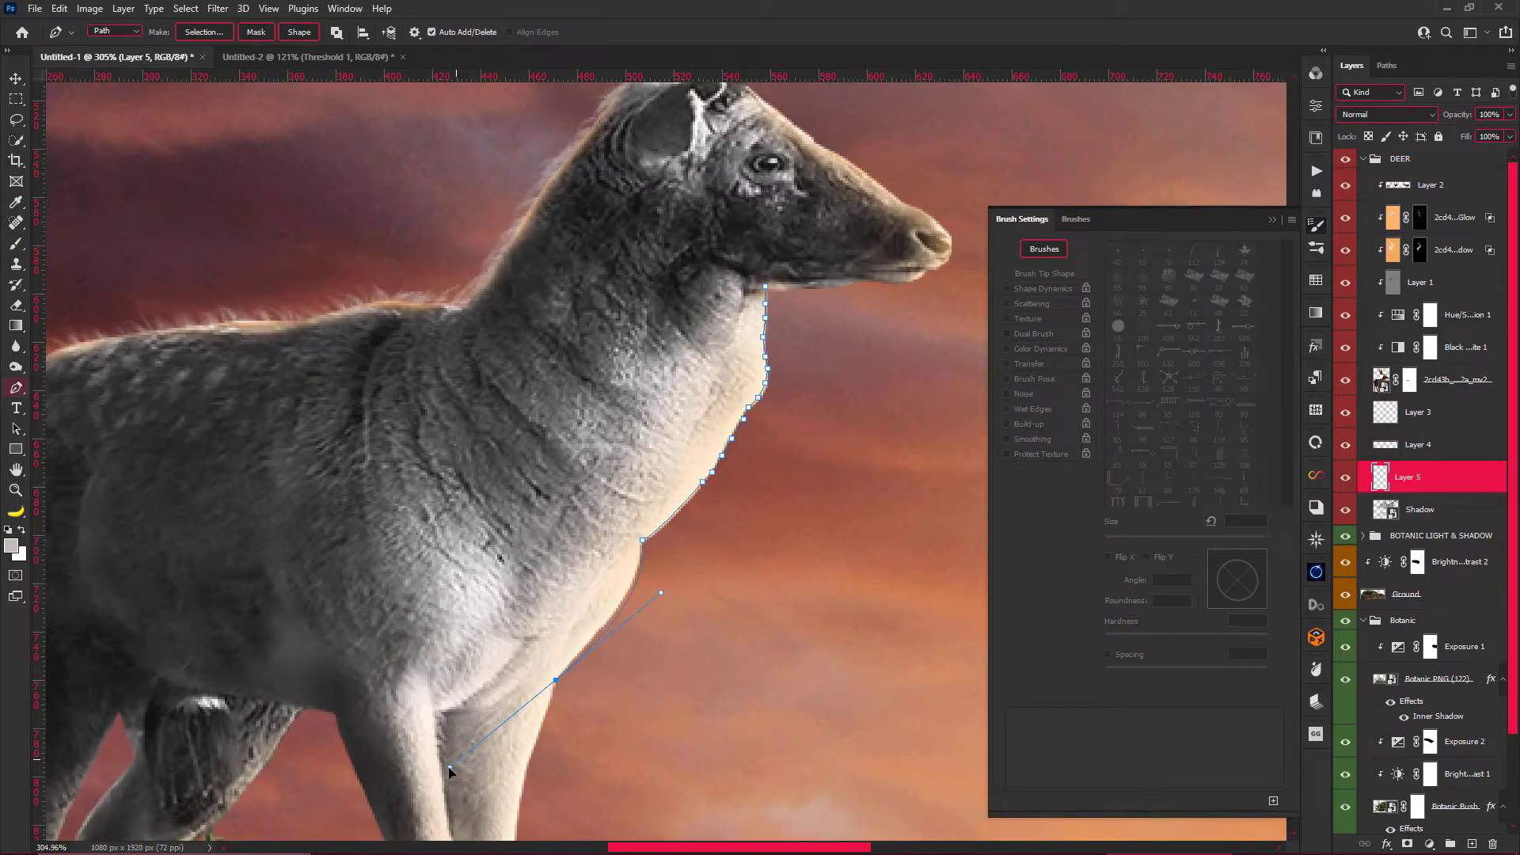
right_click(611, 629)
click(702, 607)
key(Return)
Shift the chest fur along the neck and warp it with Free Transform.
scroll(756, 634, down, 4)
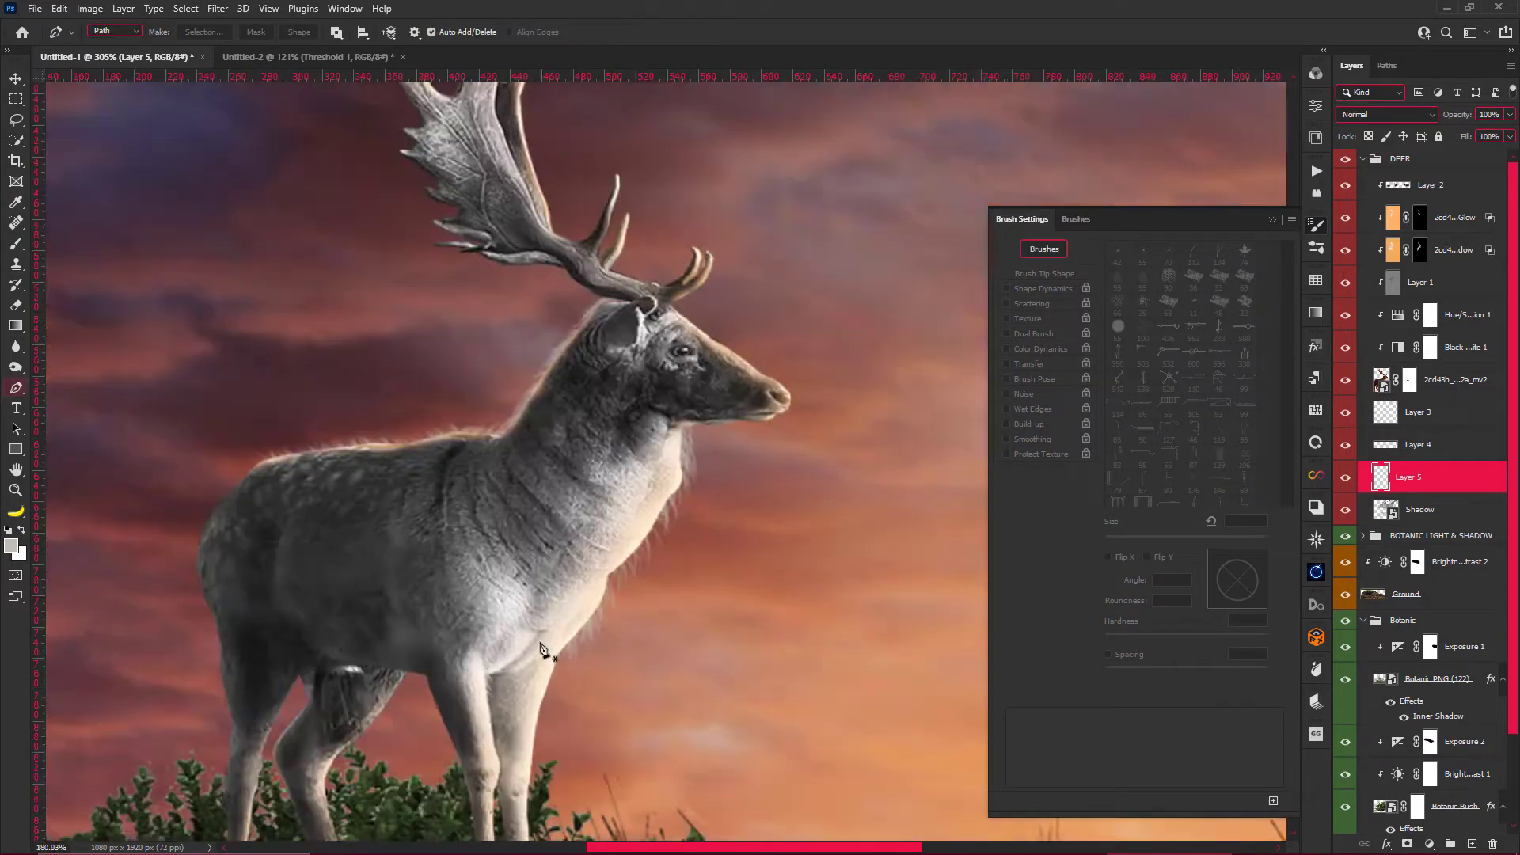
scroll(756, 634, down, 2)
key(ctrl+t)
scroll(663, 586, up, 2)
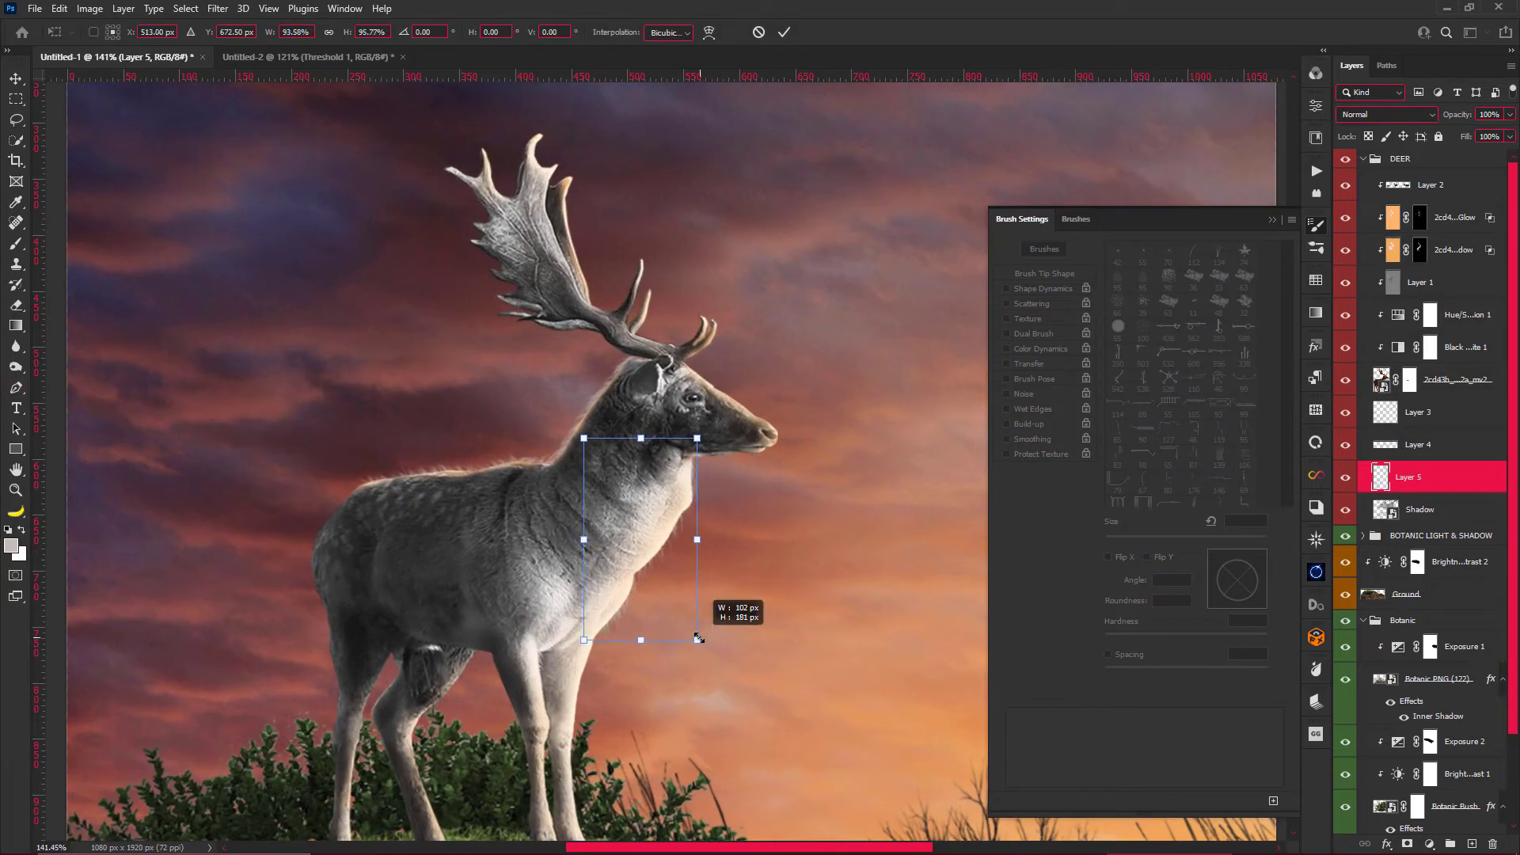
drag(647, 458, 670, 471)
right_click(676, 516)
click(704, 622)
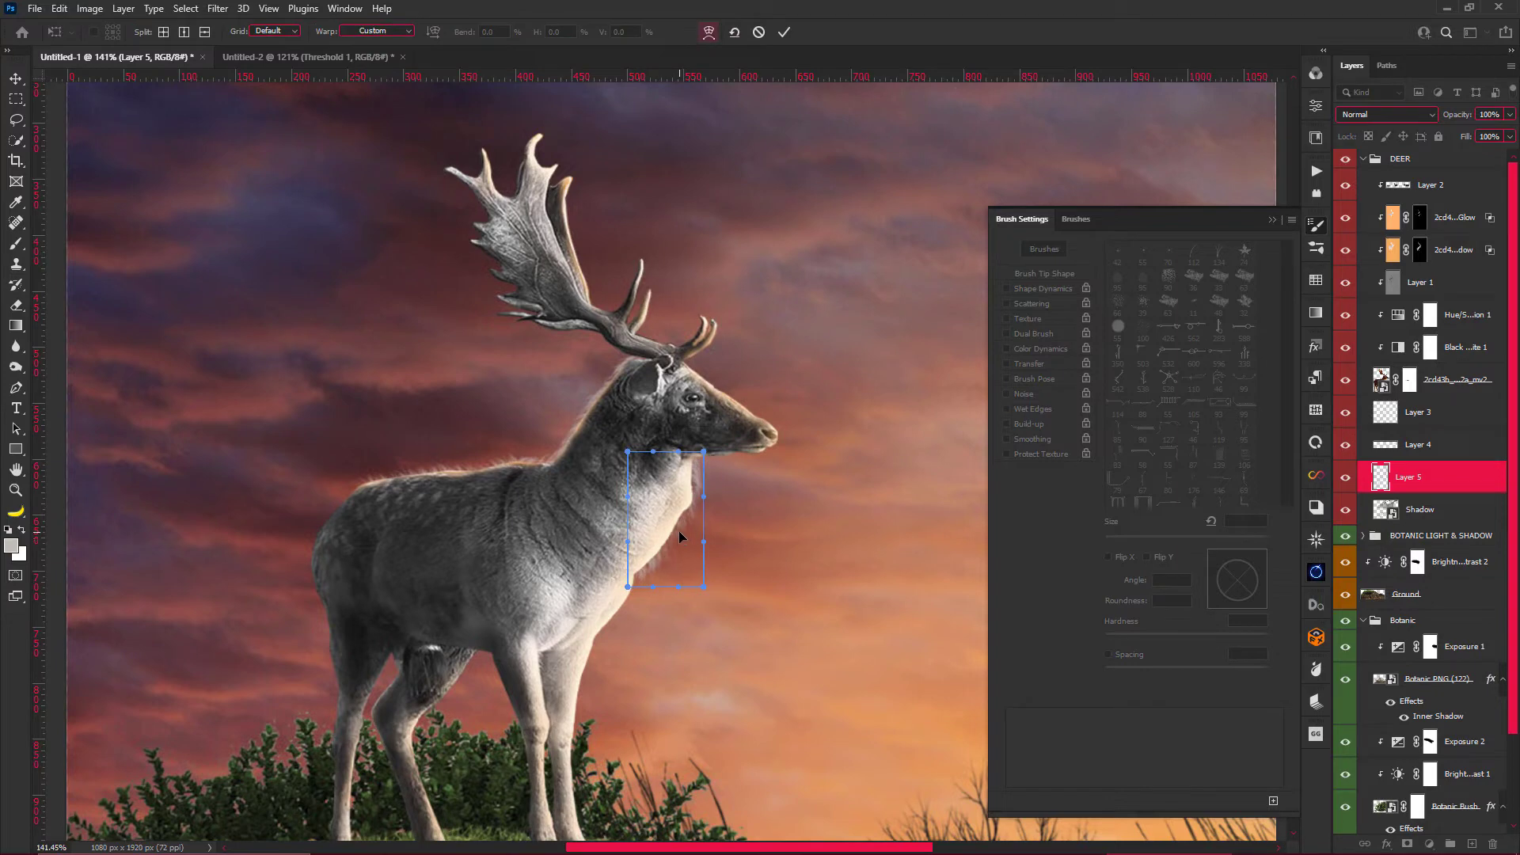
key(Return)
Duplicate the chest fur and move the copy lower down the chest.
scroll(680, 538, up, 2)
key(ctrl+j)
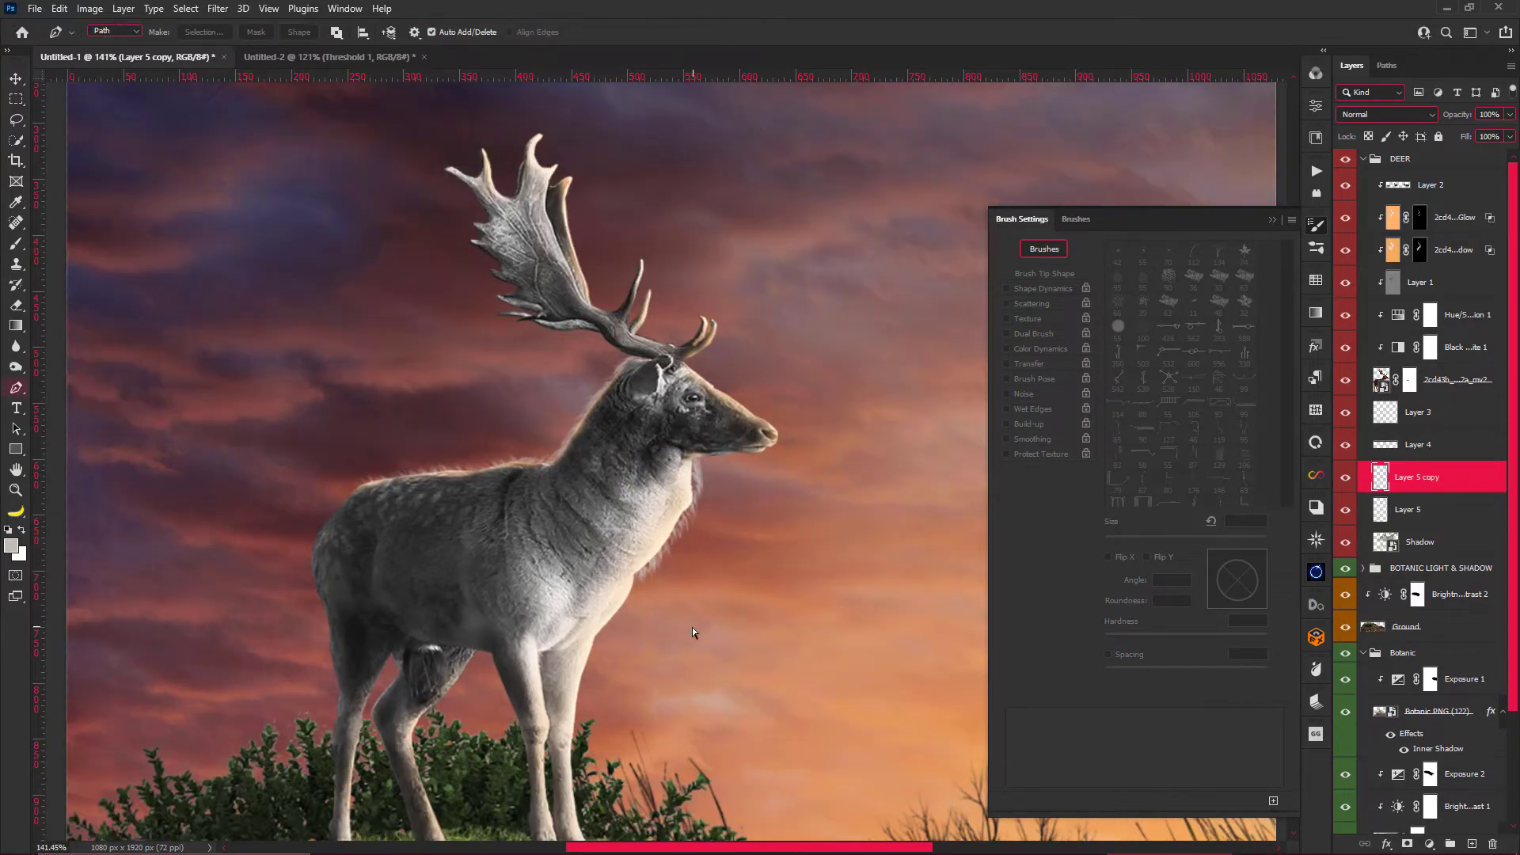
key(ctrl+t)
drag(680, 541, 596, 650)
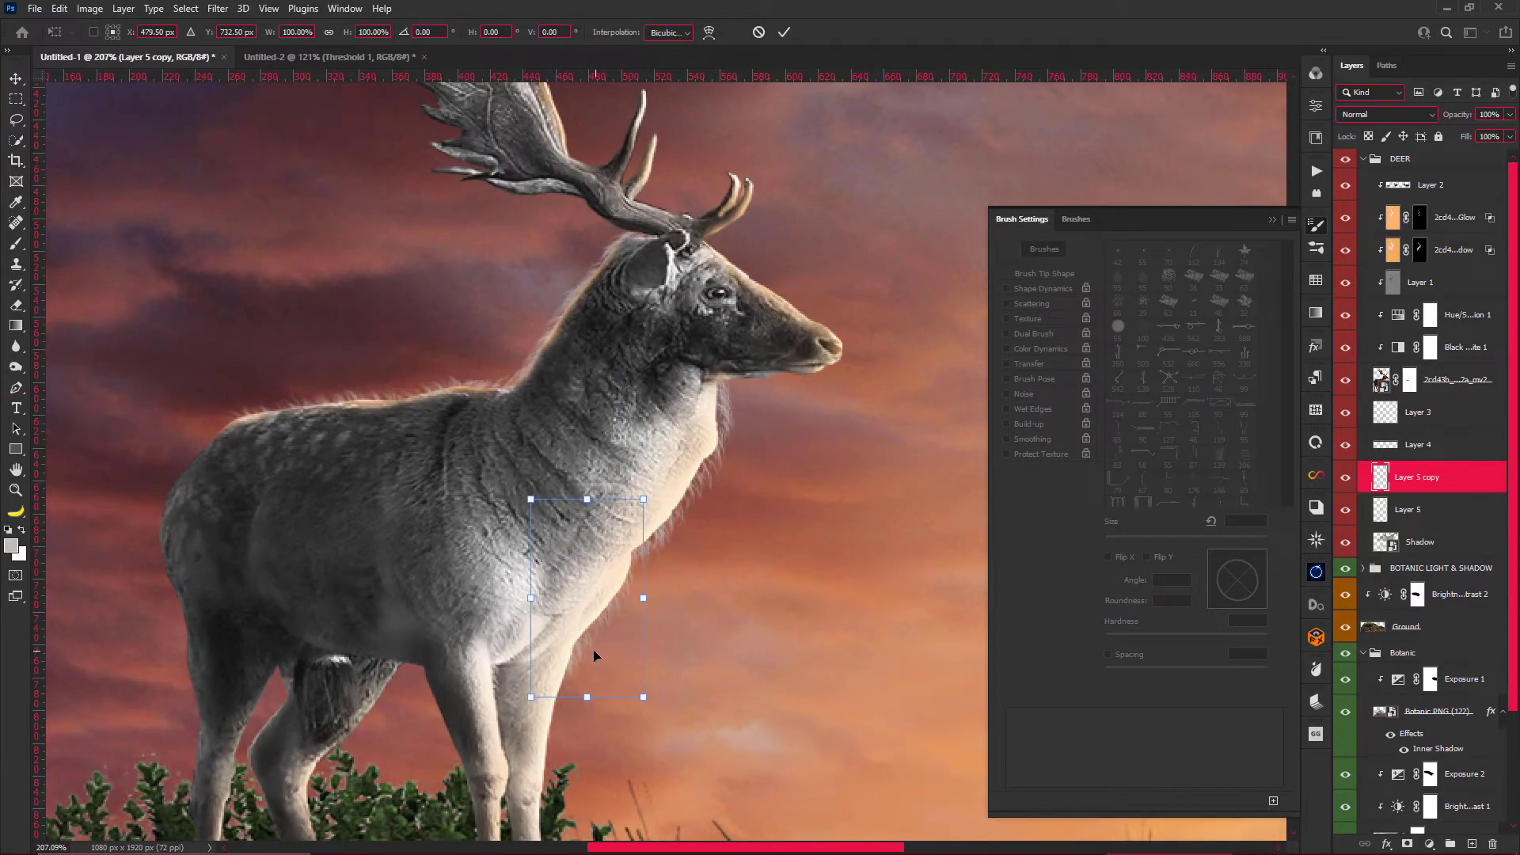
key(Return)
Duplicate the fur again and rotate the new copy to follow the chest.
key(p)
scroll(511, 598, down, 5)
scroll(511, 598, up, 2)
key(ctrl+j)
key(ctrl+t)
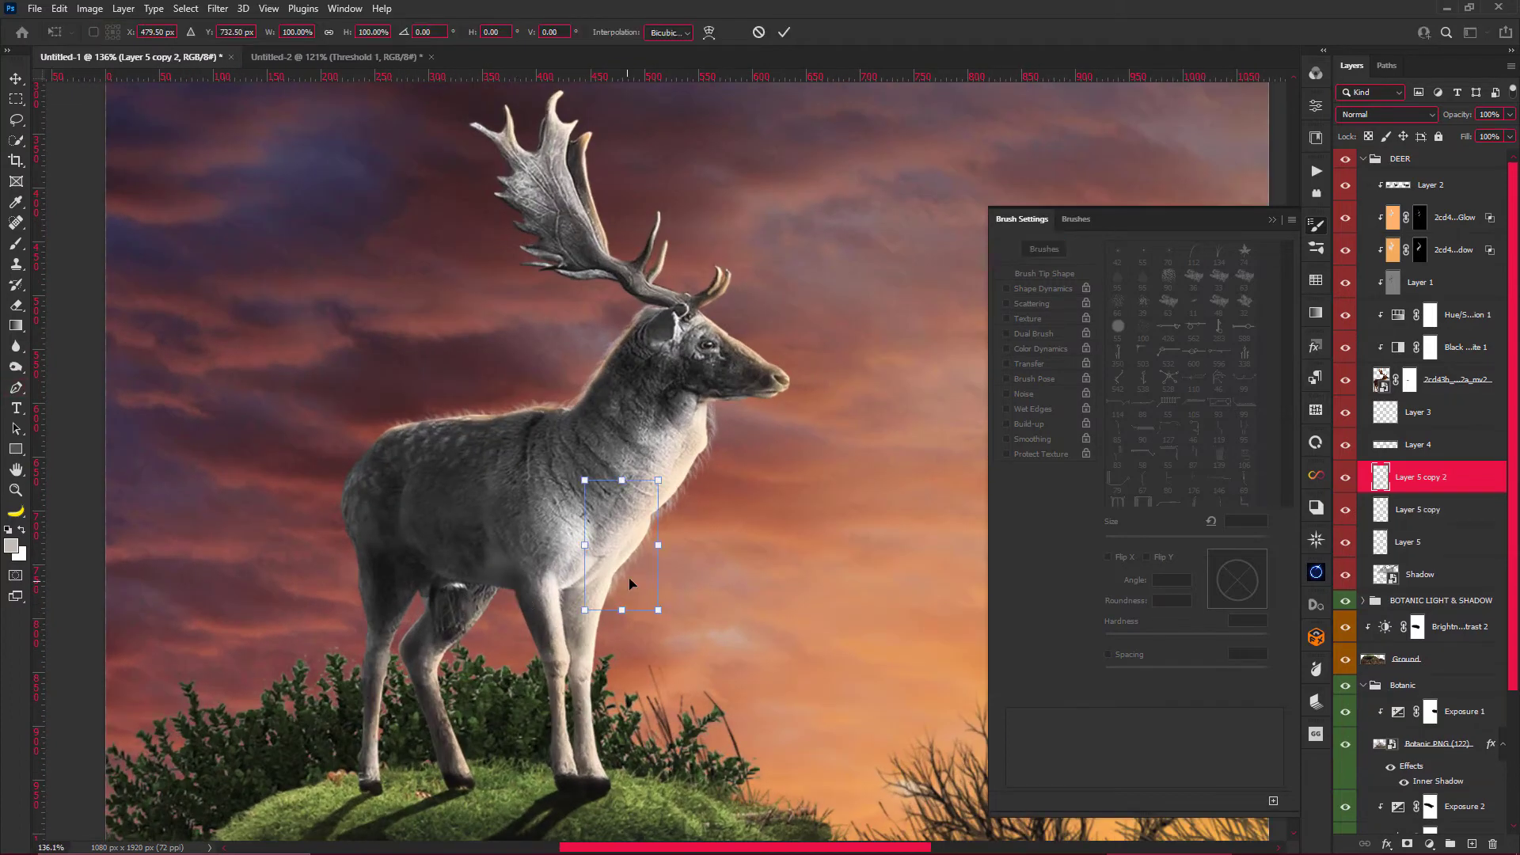
scroll(602, 555, up, 2)
drag(630, 535, 596, 532)
Add a horizontally mirrored fur copy near the front leg.
key(Return)
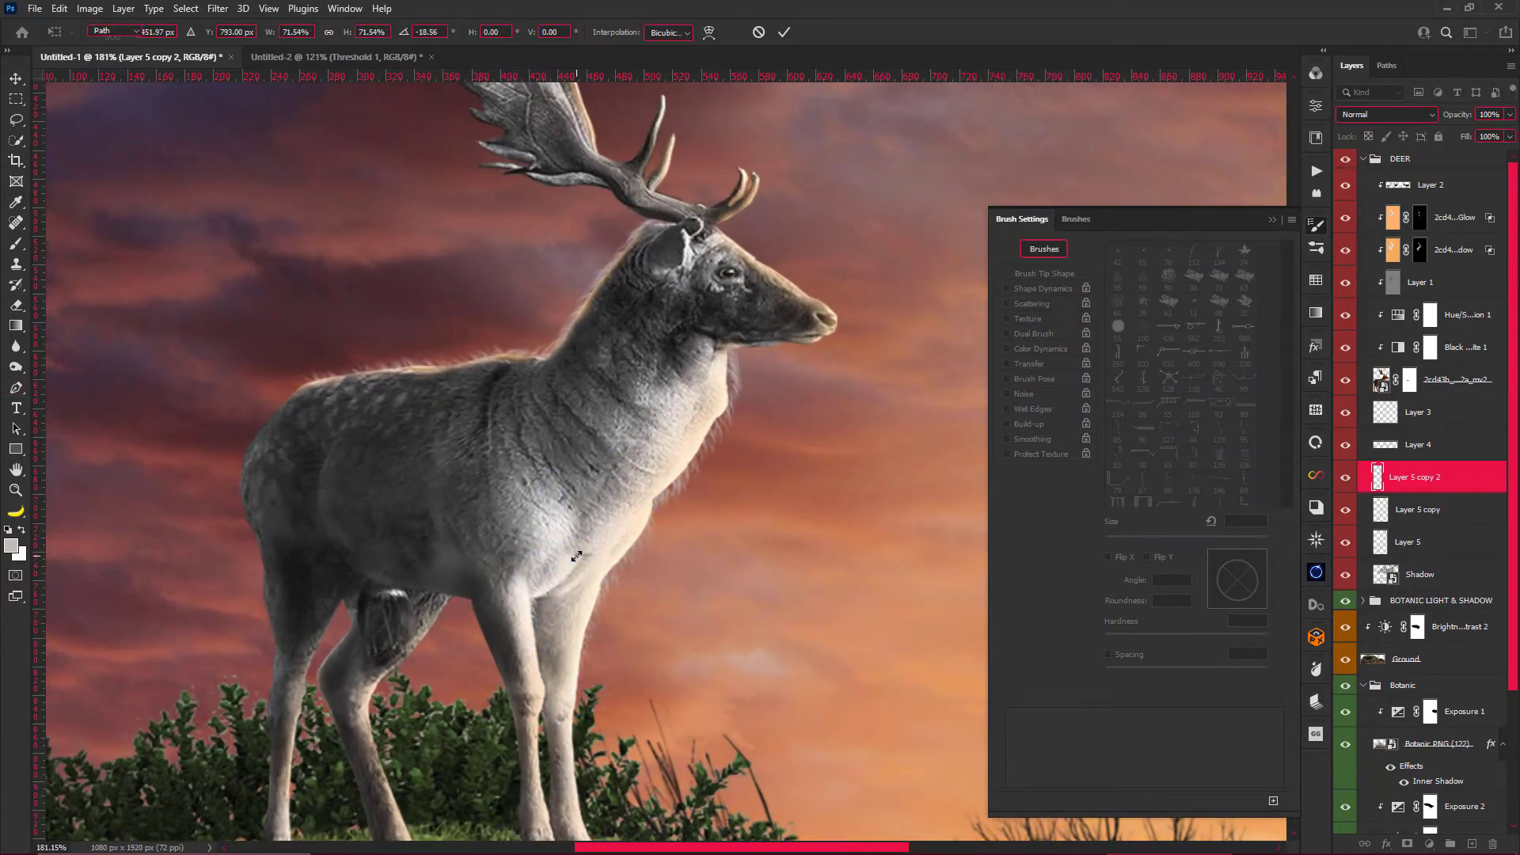
scroll(602, 555, down, 3)
key(ctrl+j)
key(ctrl+t)
right_click(597, 634)
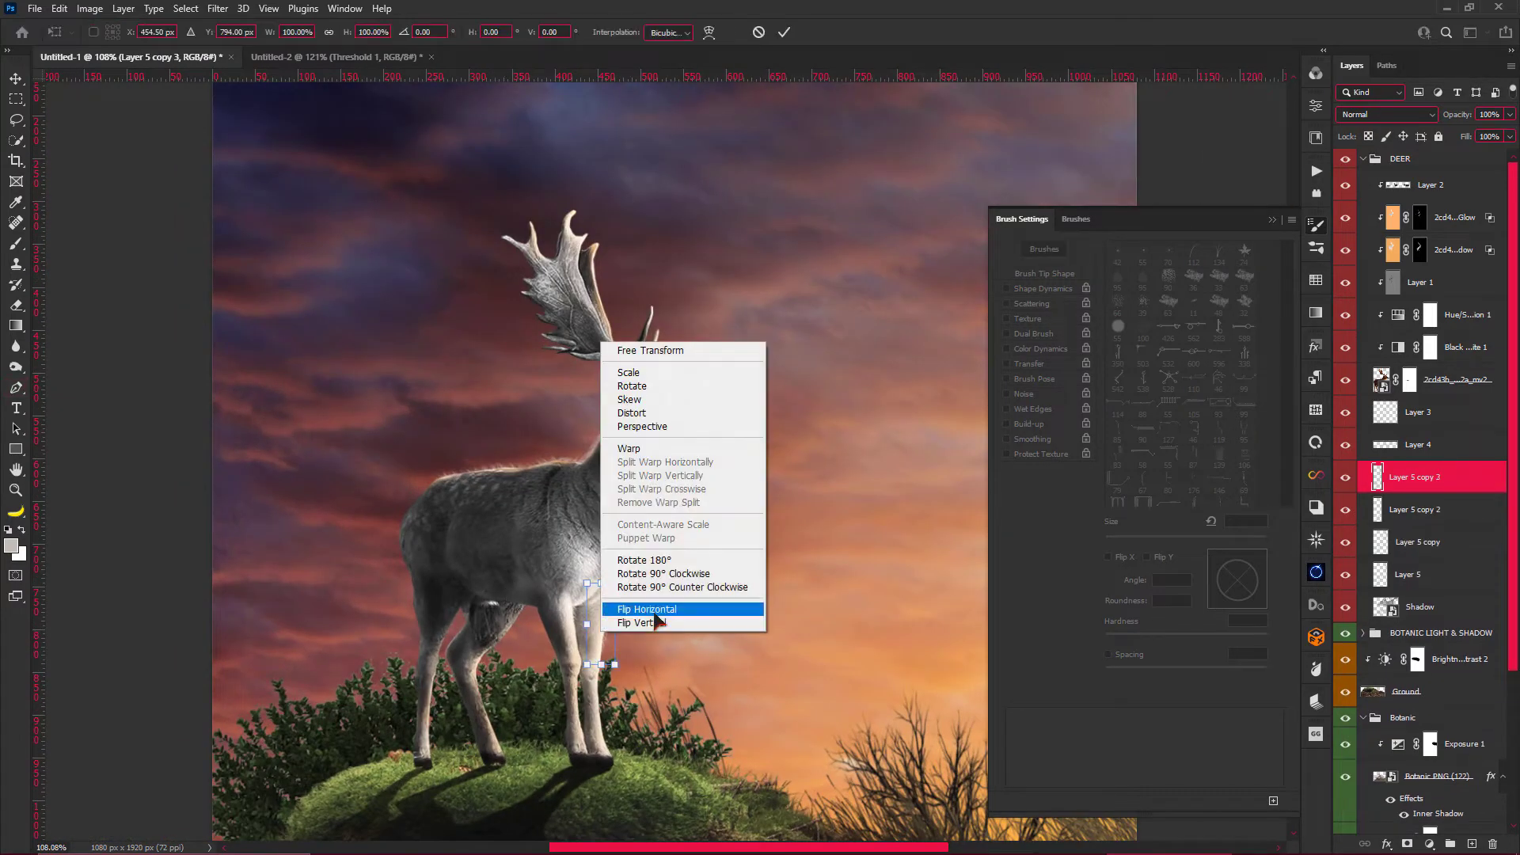
click(625, 608)
drag(604, 627, 547, 636)
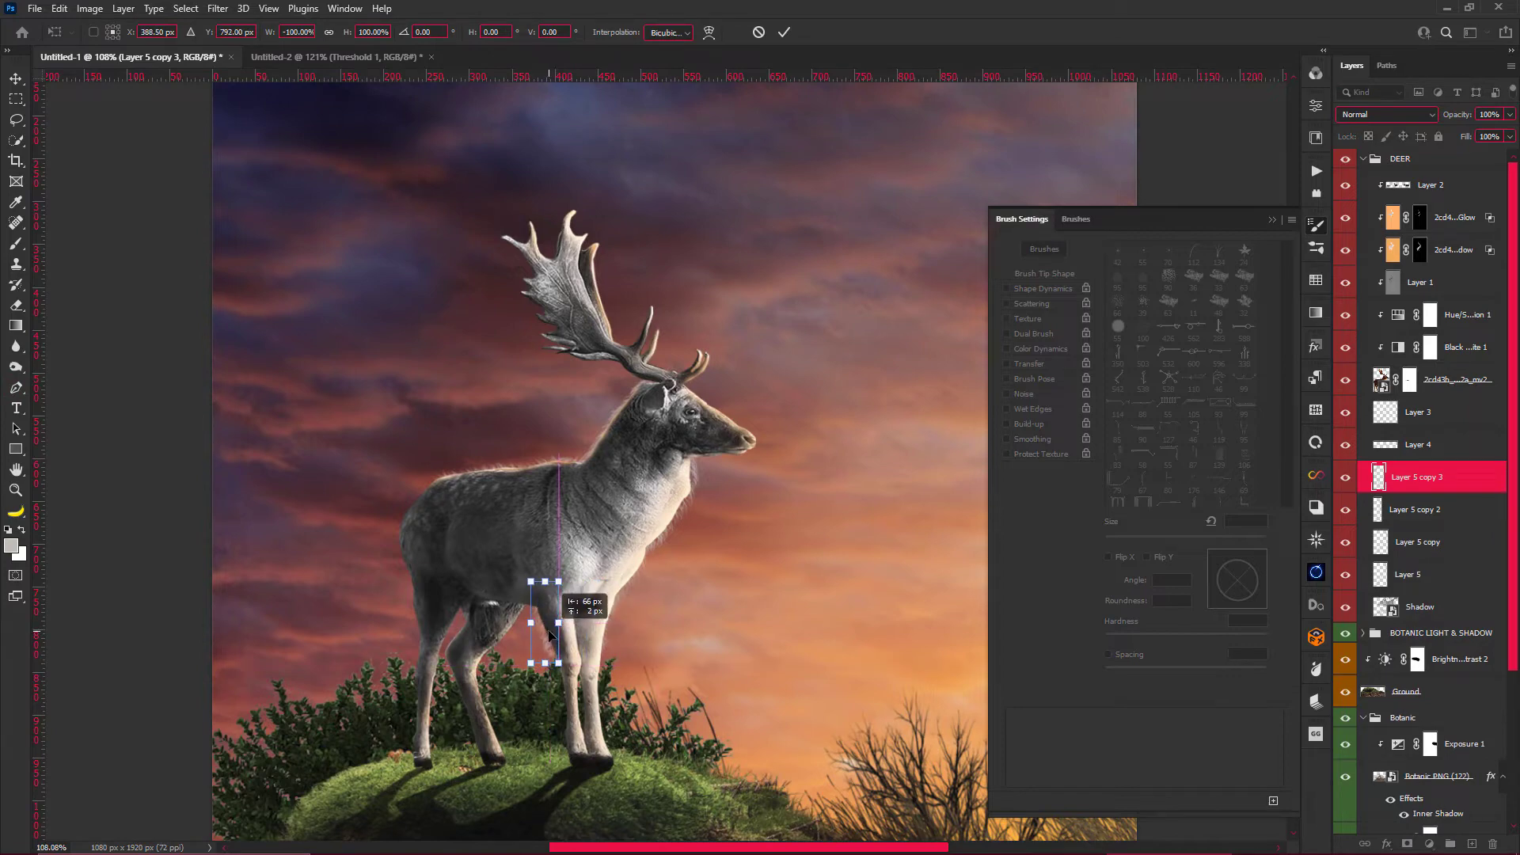
key(Return)
Add another mirrored fur copy rotated onto the hind leg.
scroll(547, 636, down, 1)
scroll(547, 680, up, 1)
key(ctrl+j)
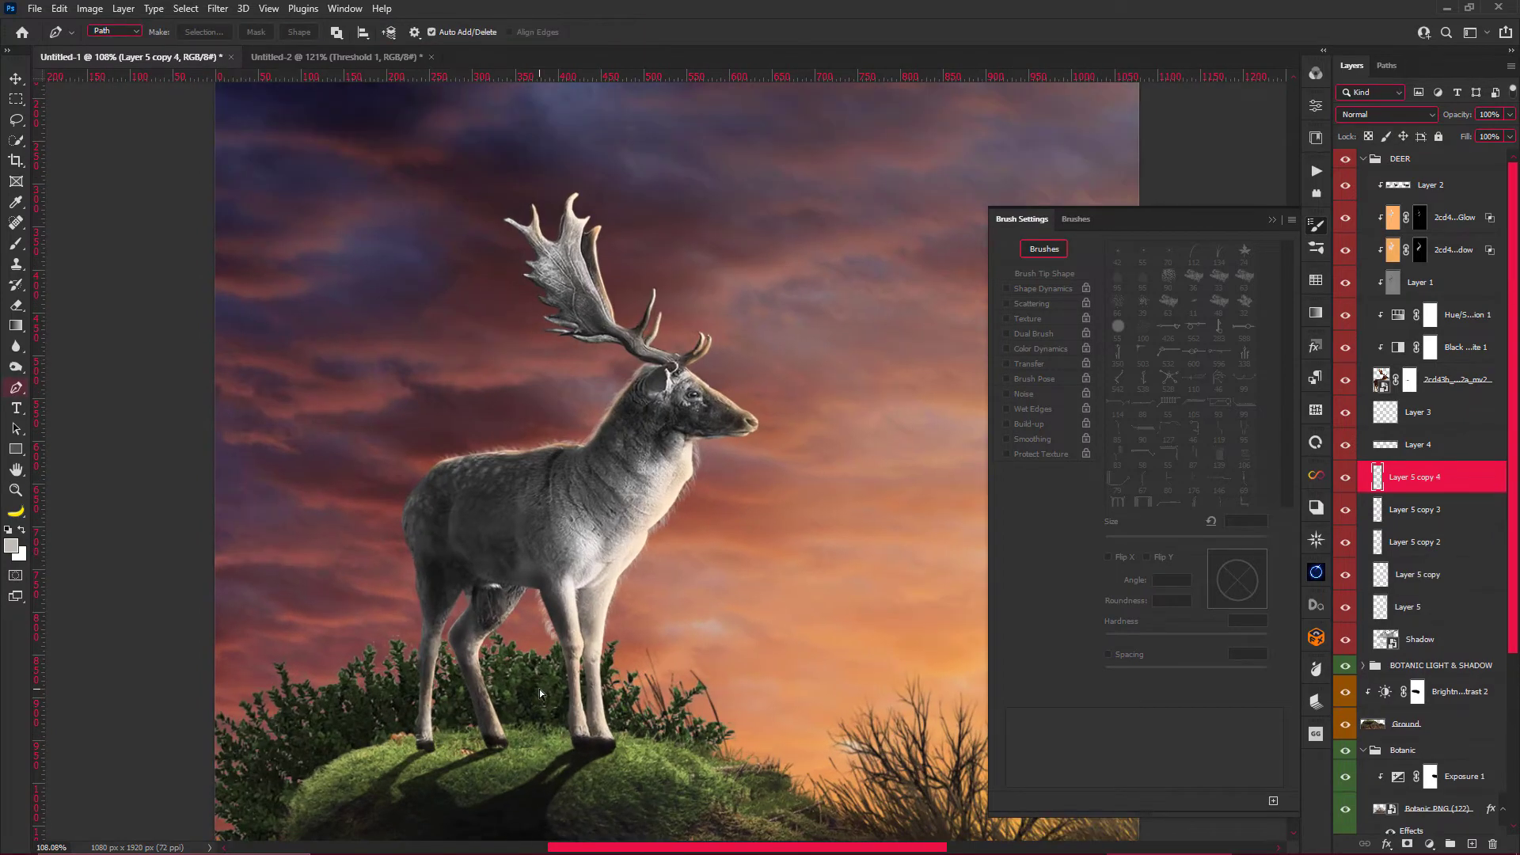
key(ctrl+t)
right_click(544, 605)
click(626, 584)
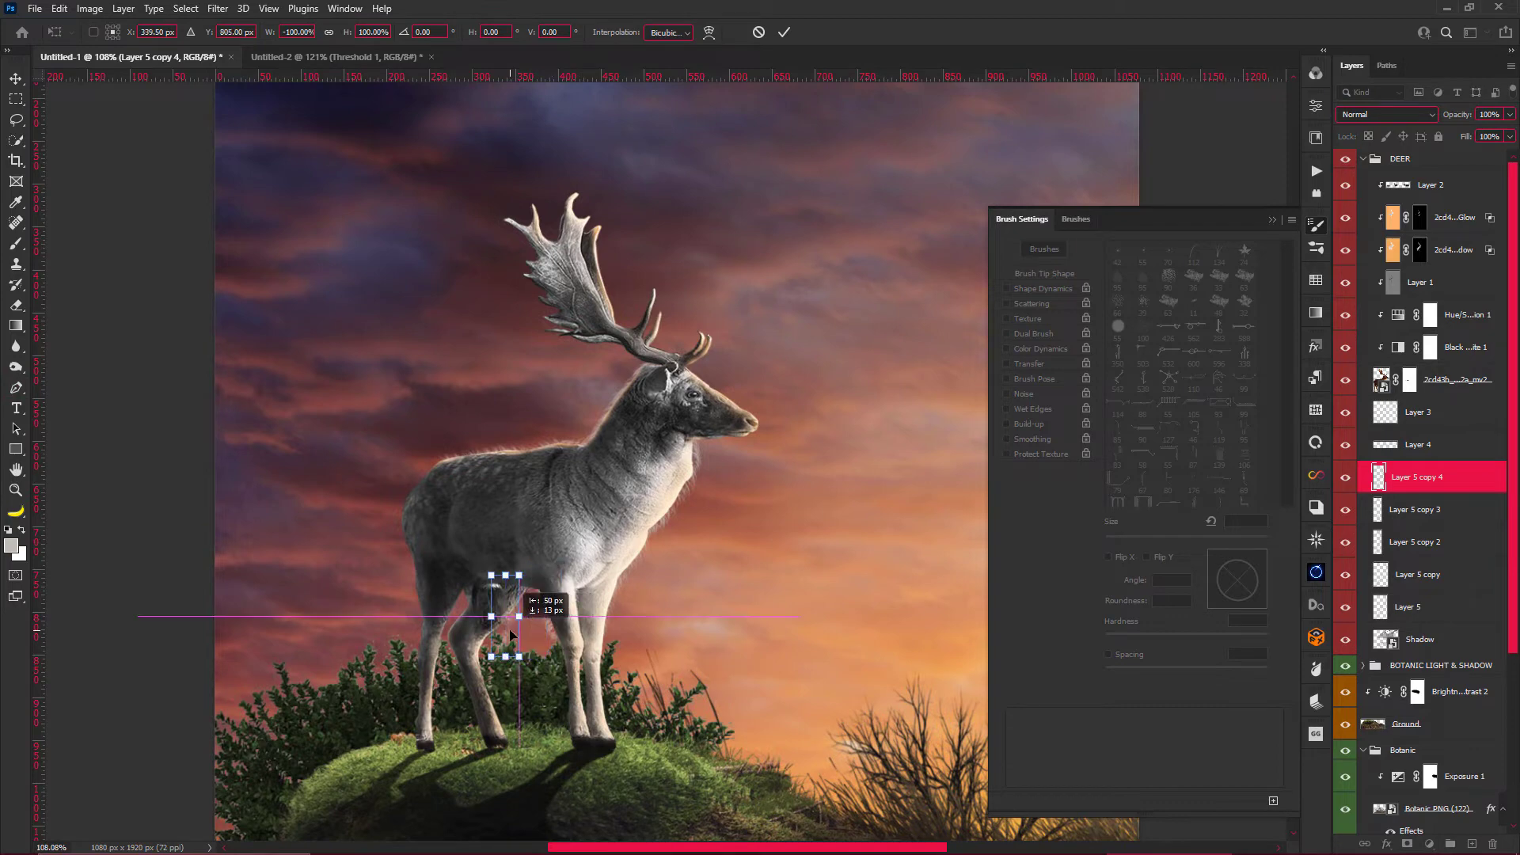
drag(558, 649, 528, 625)
scroll(527, 631, up, 2)
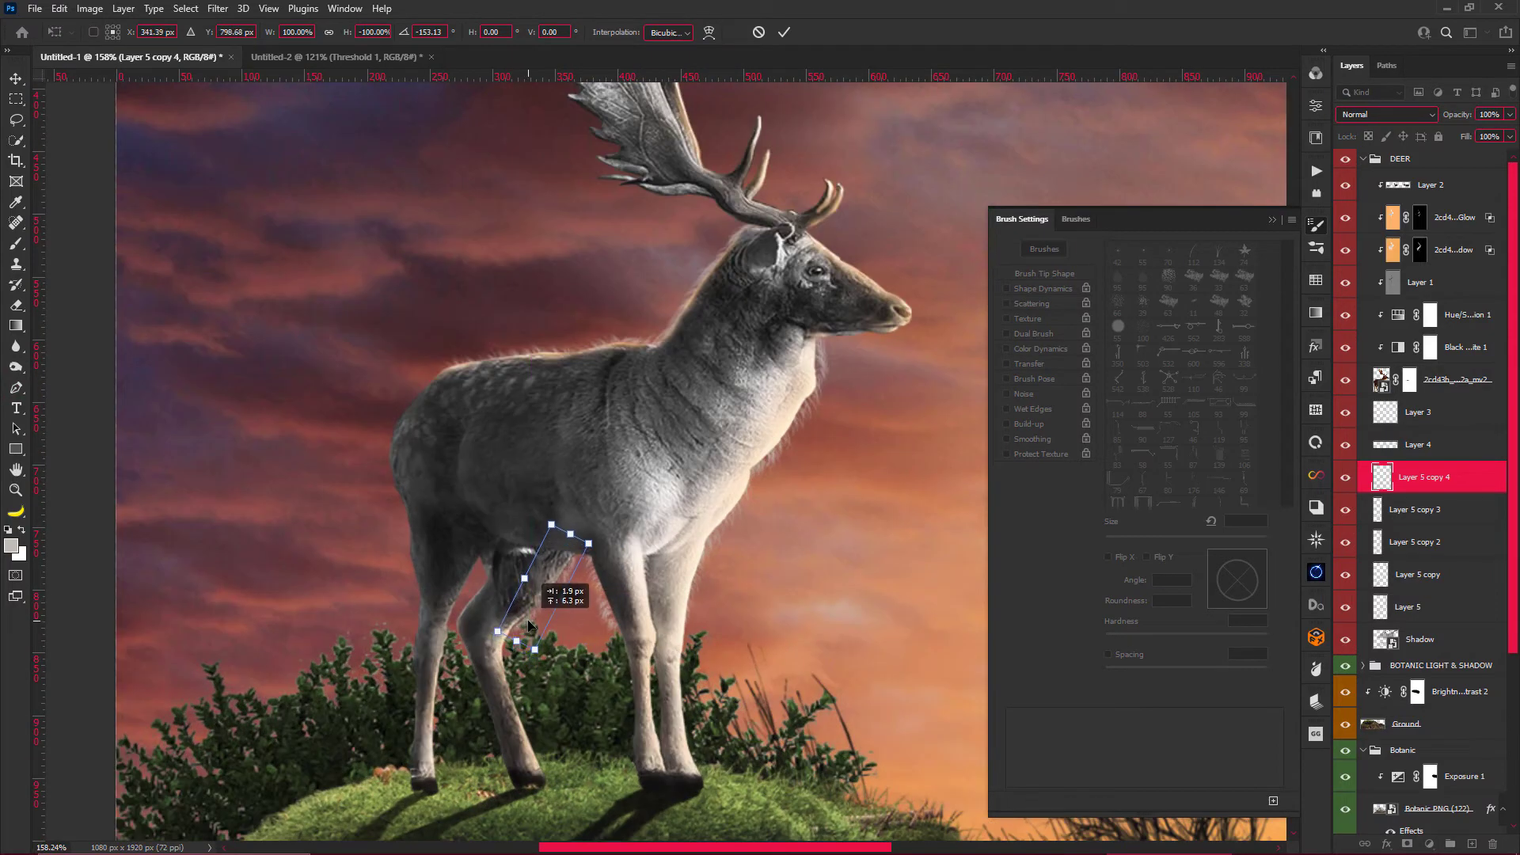
drag(593, 546, 590, 543)
key(Return)
Add a fifth mirrored fur copy, shrunk and rotated to fit along the leg.
key(p)
scroll(522, 563, down, 2)
scroll(457, 575, up, 3)
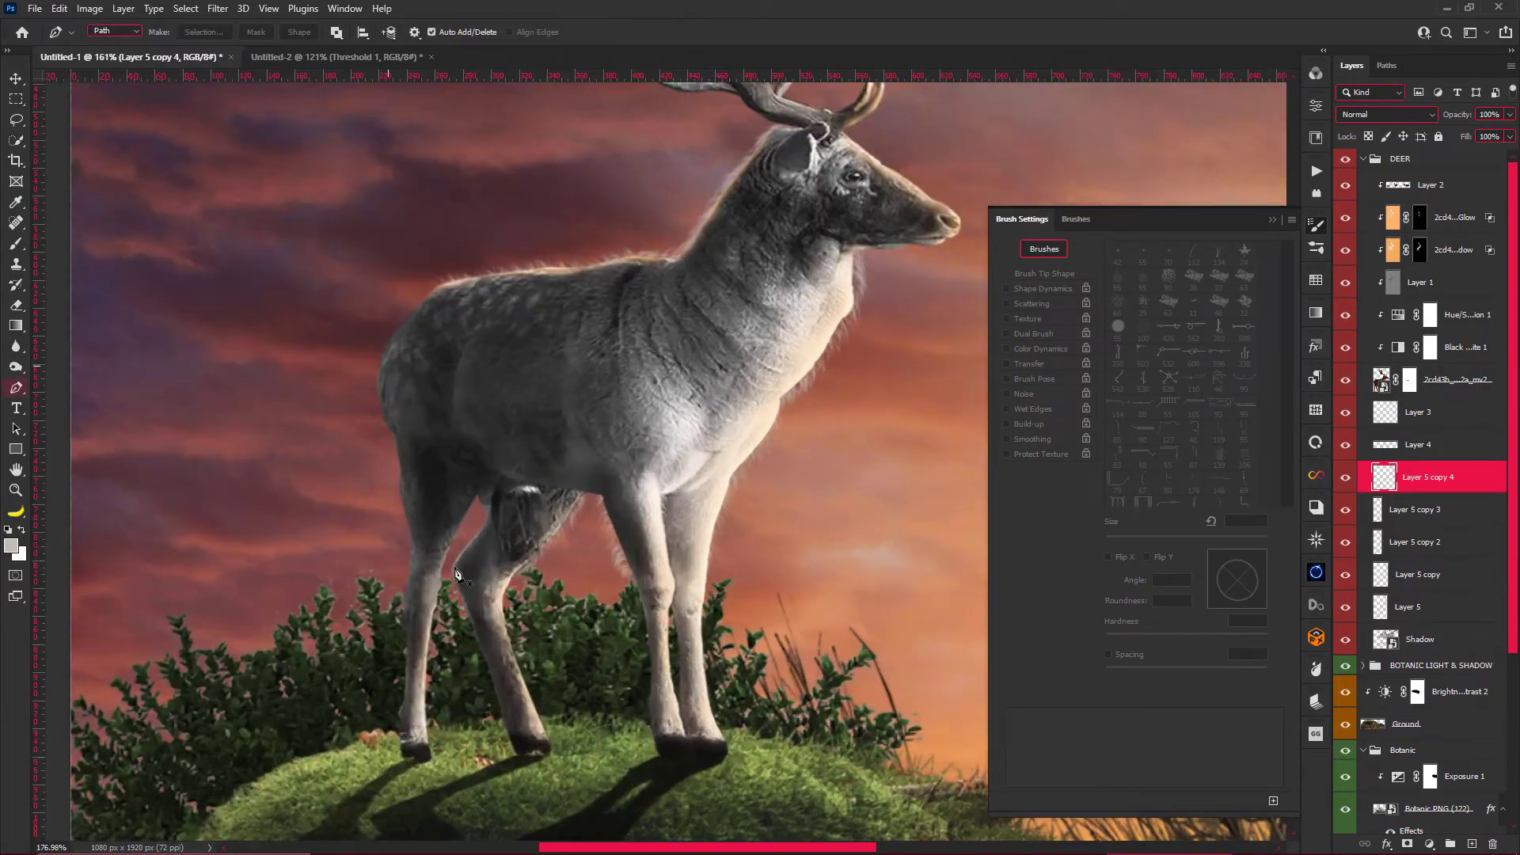
key(ctrl+j)
key(ctrl+t)
right_click(547, 546)
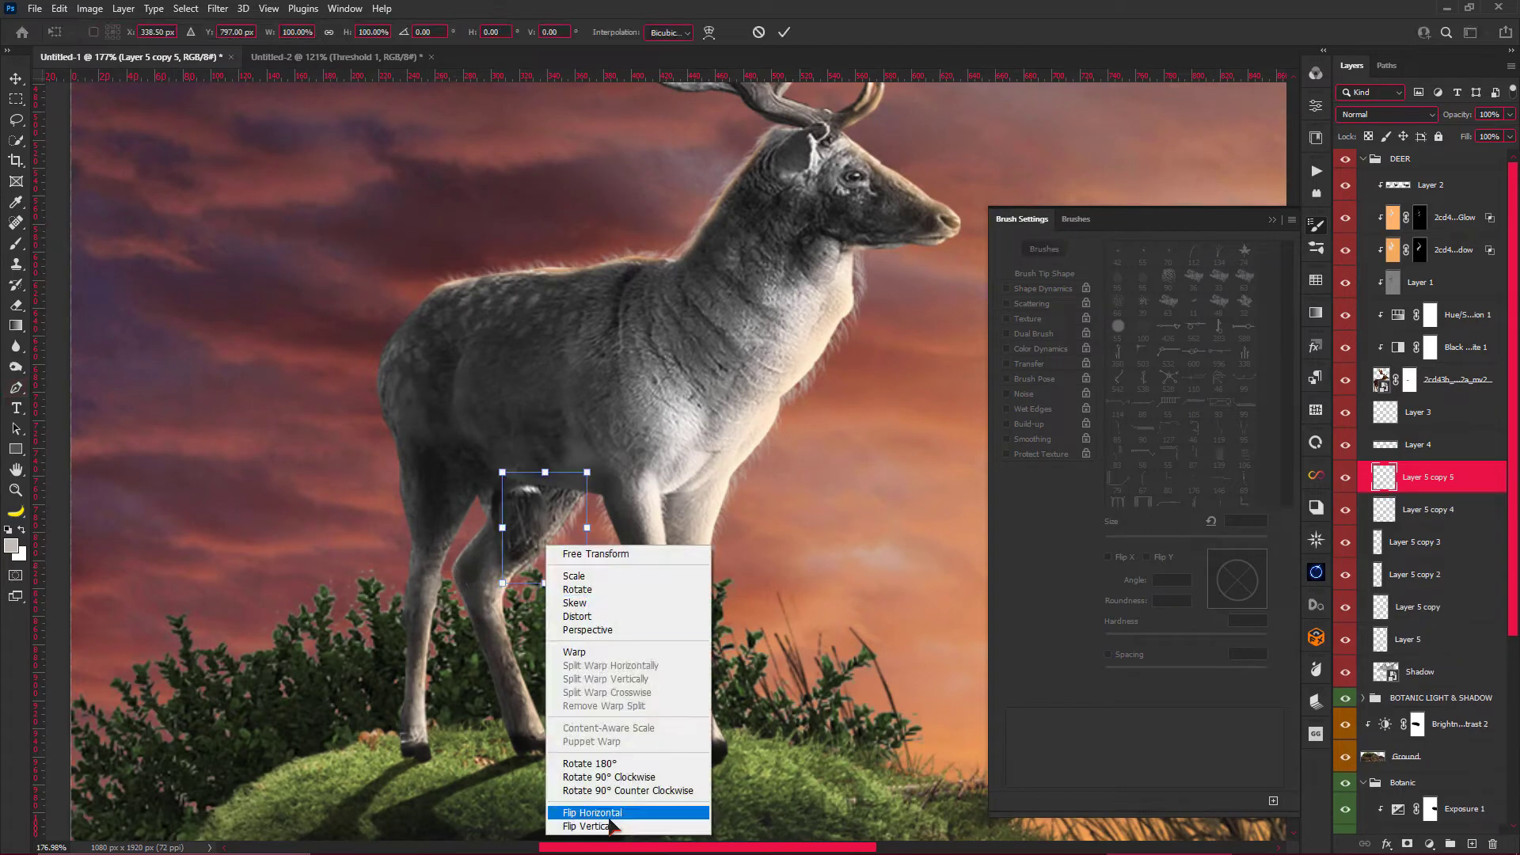
click(586, 814)
drag(431, 283, 445, 277)
drag(546, 527, 506, 507)
drag(626, 361, 570, 444)
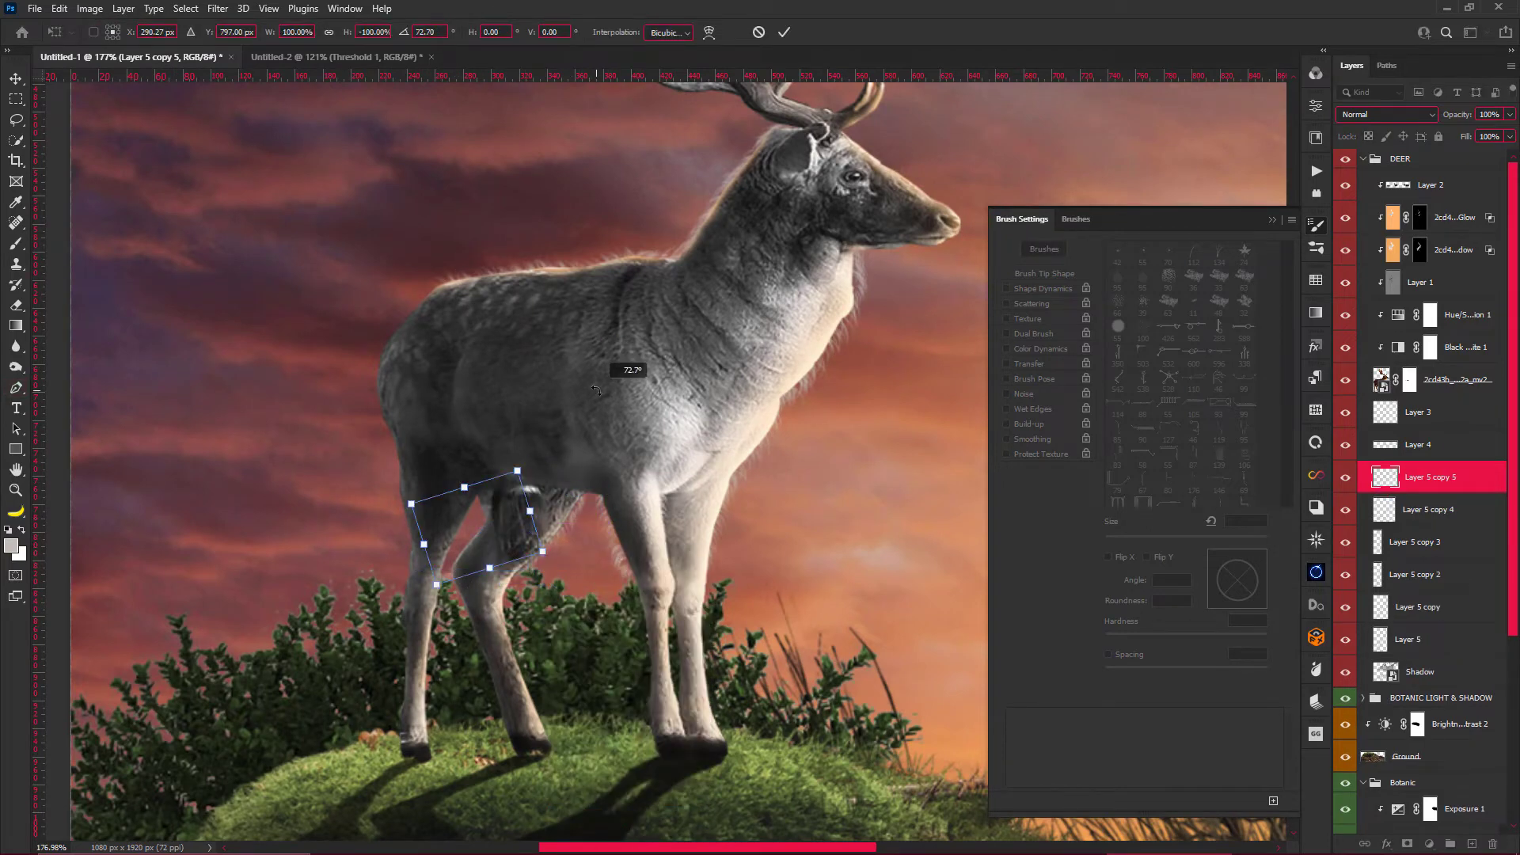
drag(475, 523, 444, 515)
mouse_move(336, 540)
mouse_down()
mouse_move(411, 602)
mouse_move(507, 562)
mouse_move(481, 529)
mouse_up()
key(Return)
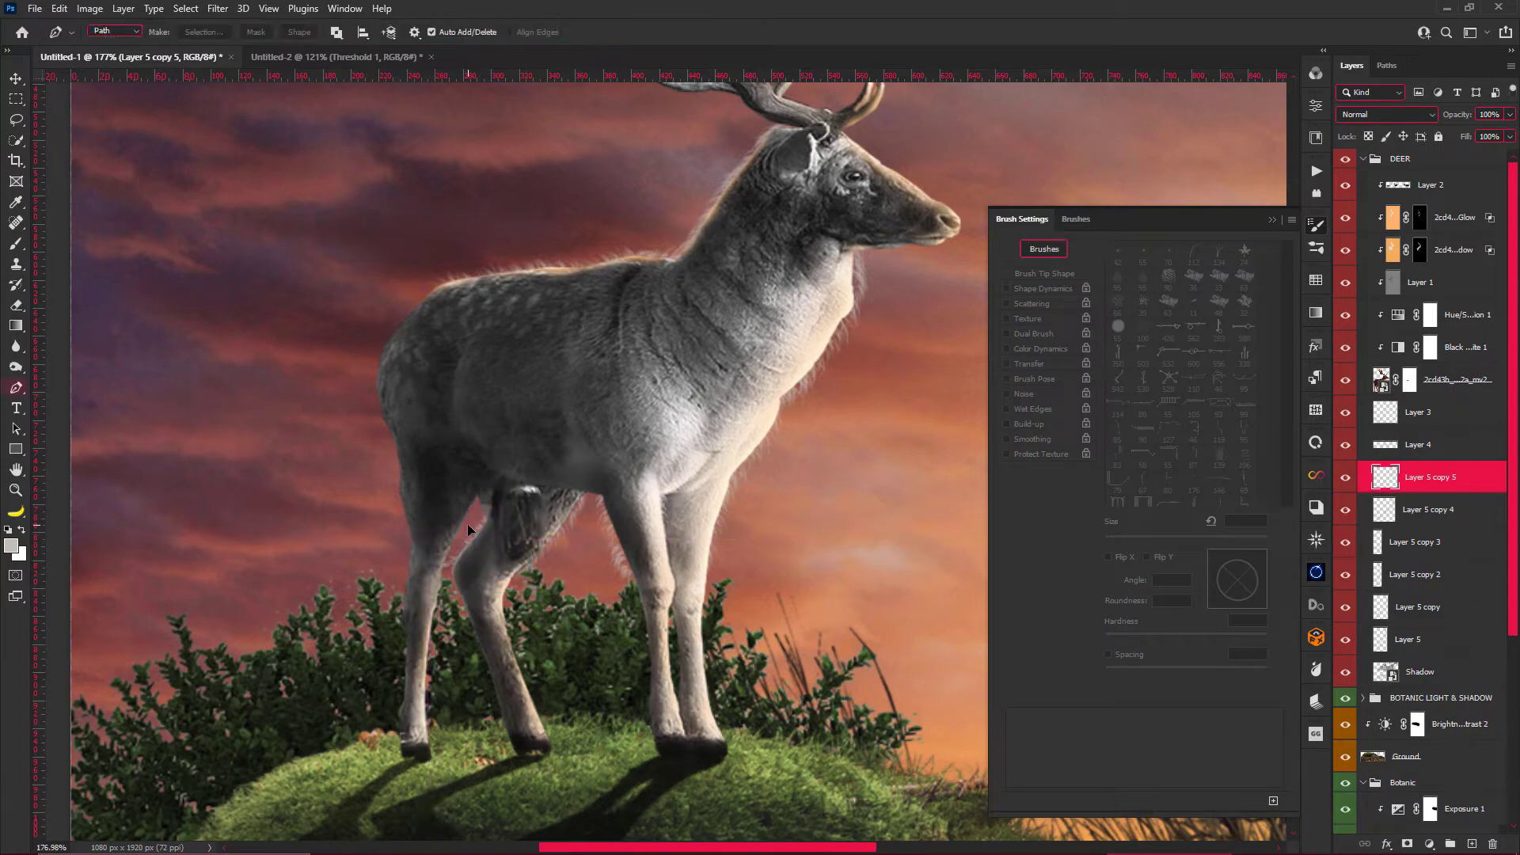
Duplicate Layer 5 copy, flip it vertically and rotate it beside the hind leg.
key(b)
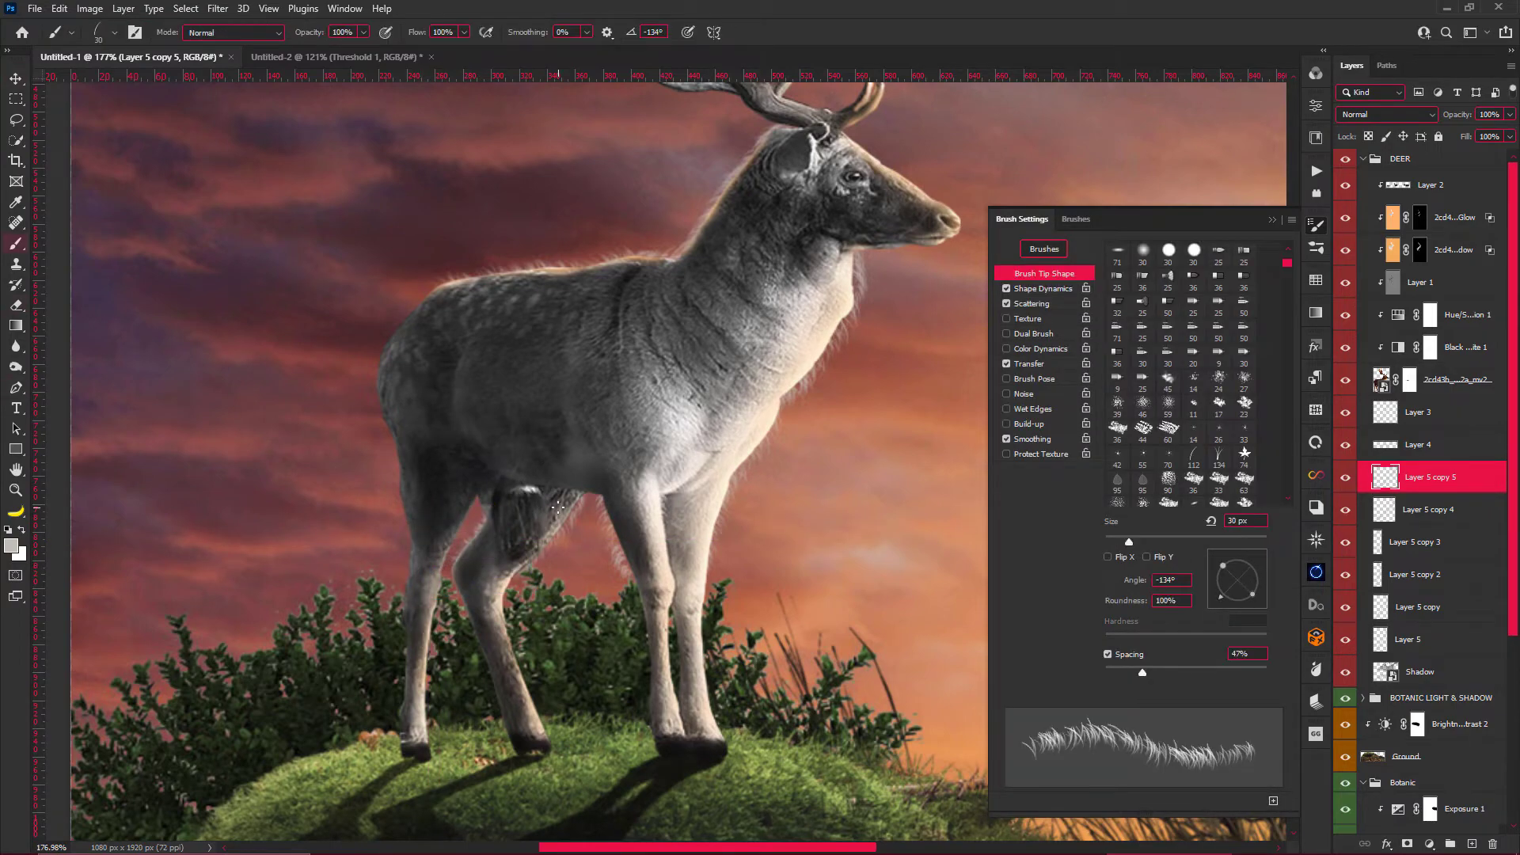
scroll(515, 520, down, 3)
scroll(514, 519, up, 1)
scroll(555, 530, down, 1)
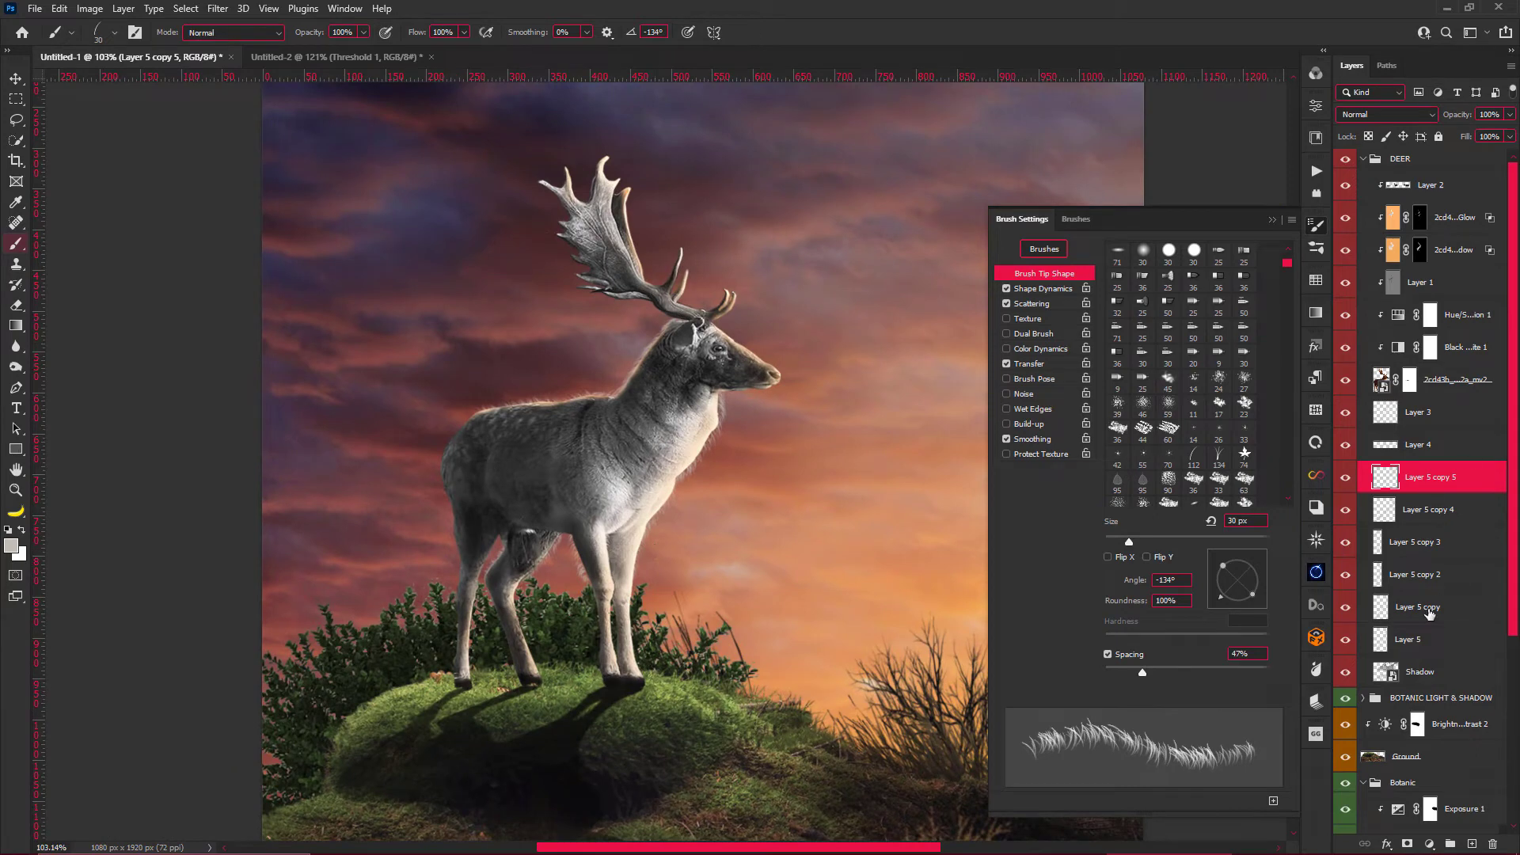
click(1430, 612)
key(ctrl+j)
key(ctrl+t)
scroll(472, 547, up, 2)
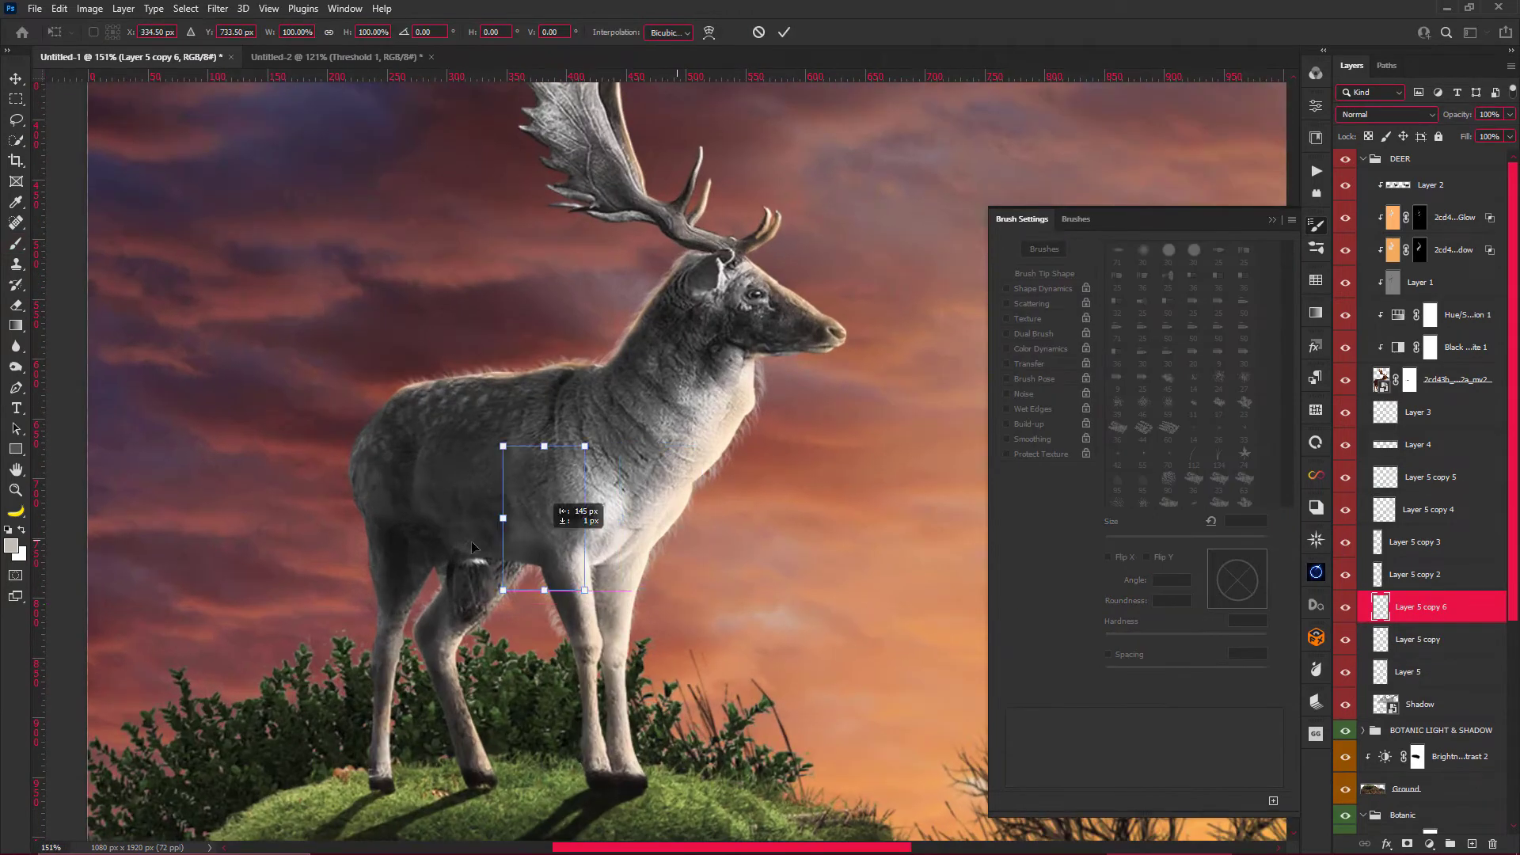
drag(546, 539, 317, 554)
right_click(333, 563)
click(365, 555)
drag(341, 444, 383, 507)
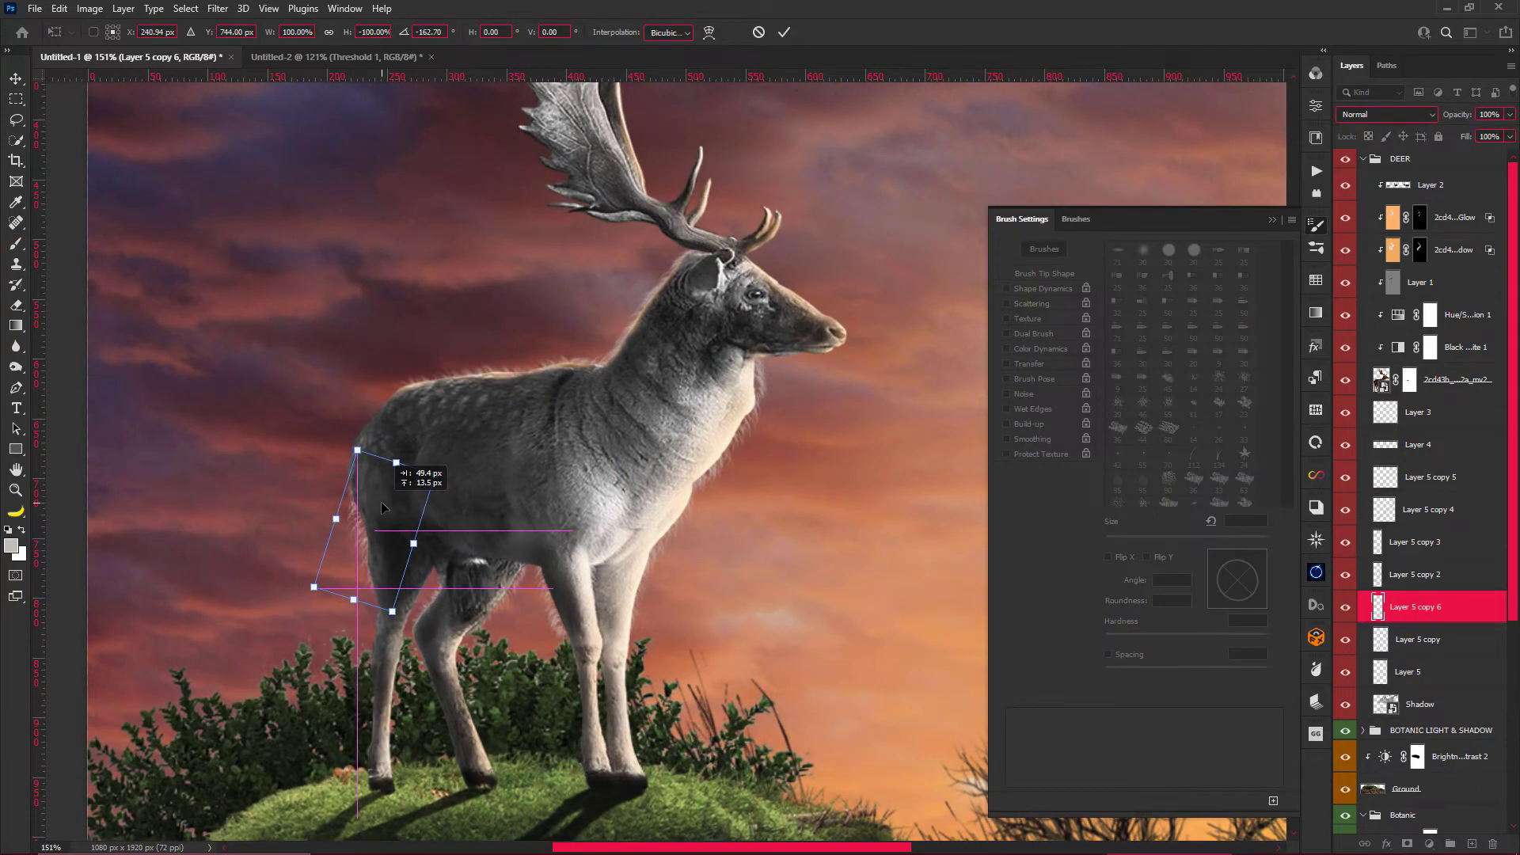
key(Return)
key(b)
scroll(386, 623, down, 2)
scroll(386, 624, down, 1)
scroll(385, 623, down, 2)
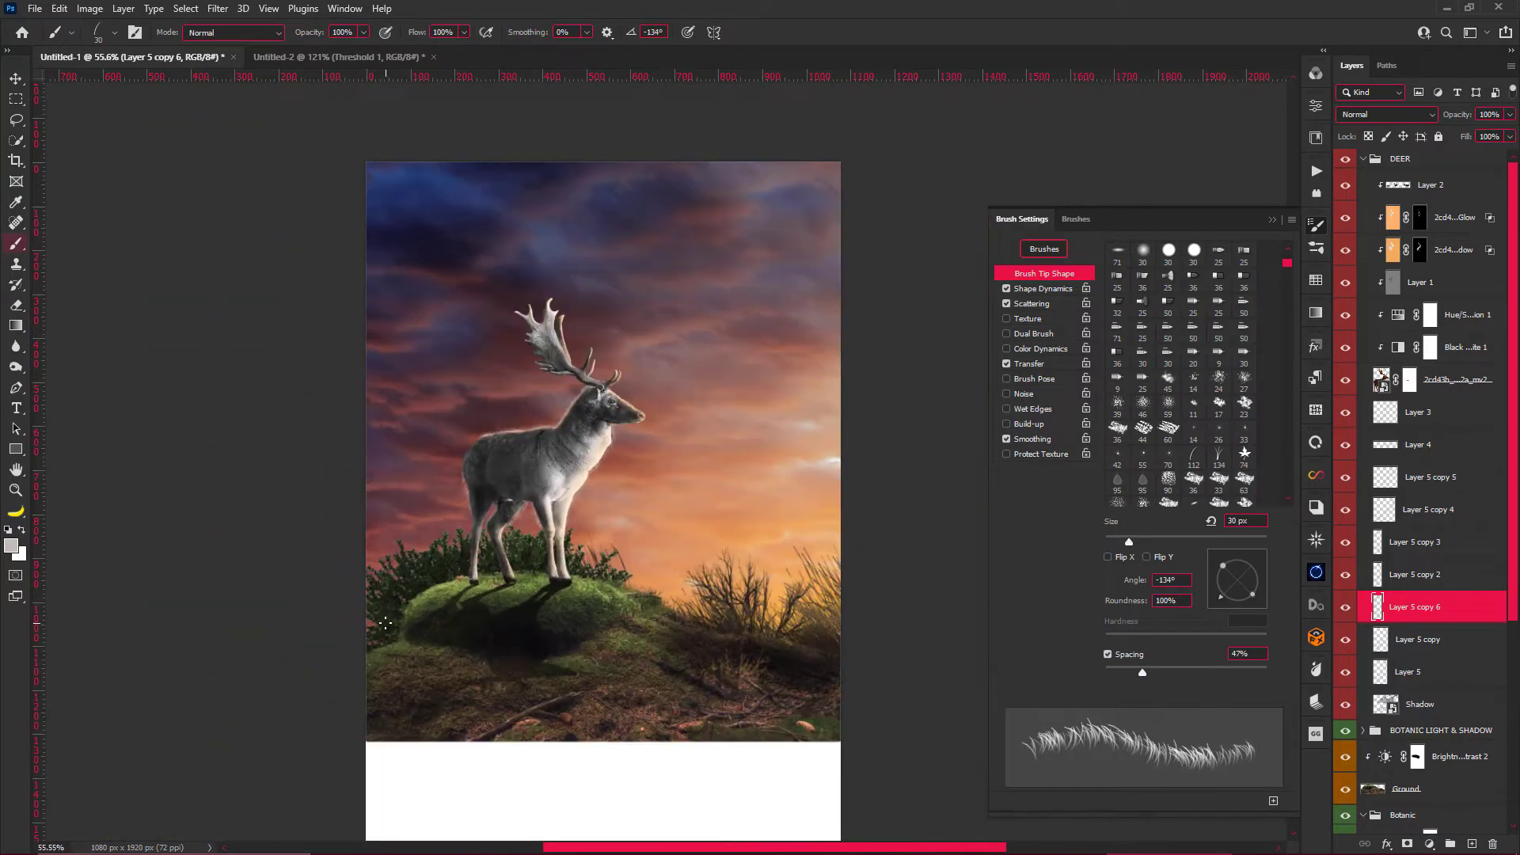
scroll(589, 516, down, 1)
Add an Exposure adjustment of -0.94 above the DEER group.
click(1316, 225)
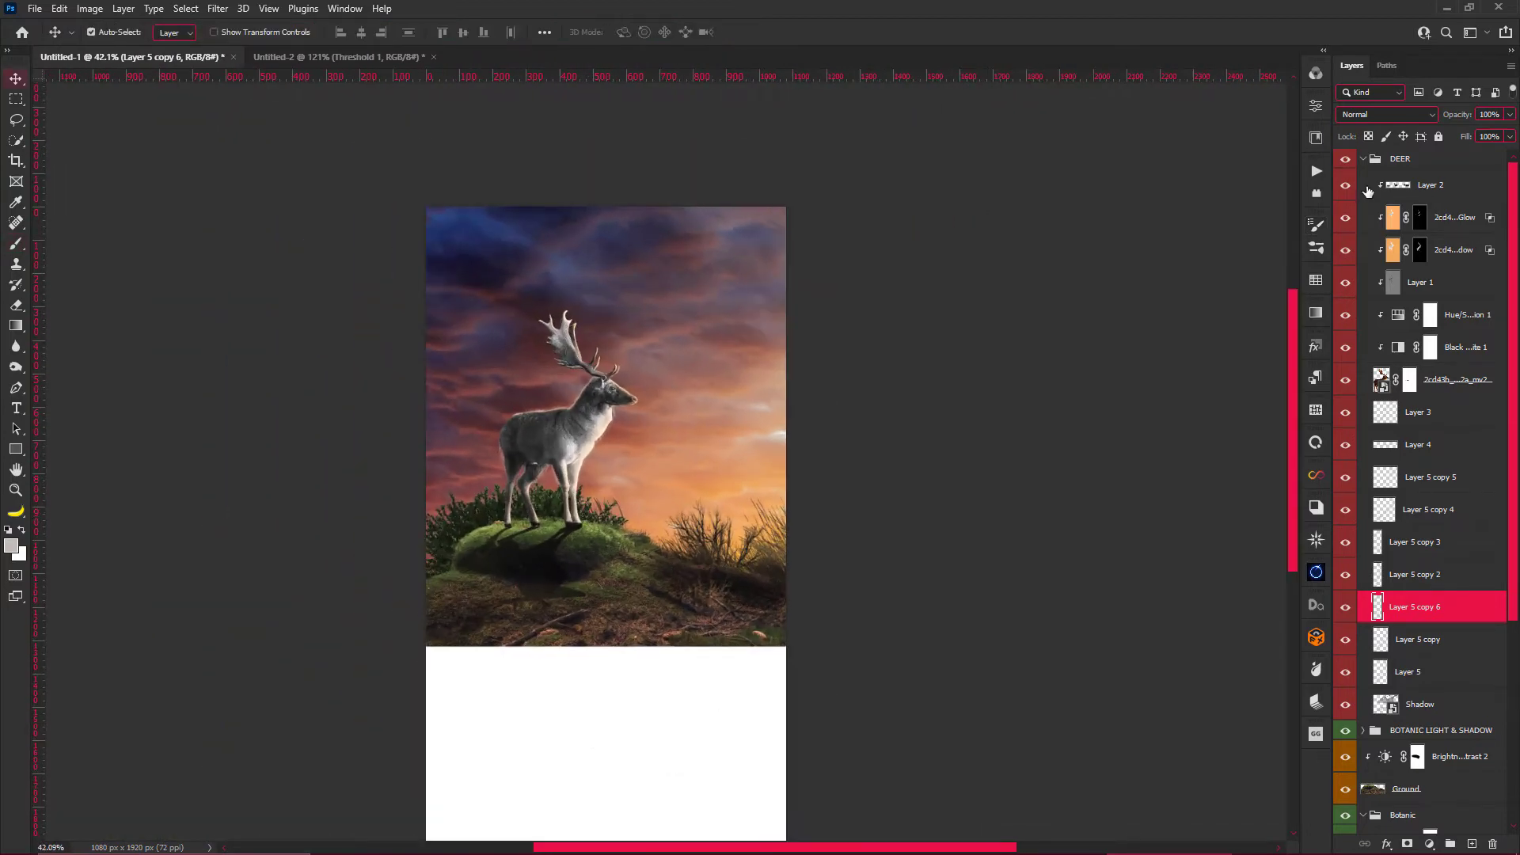
click(1434, 457)
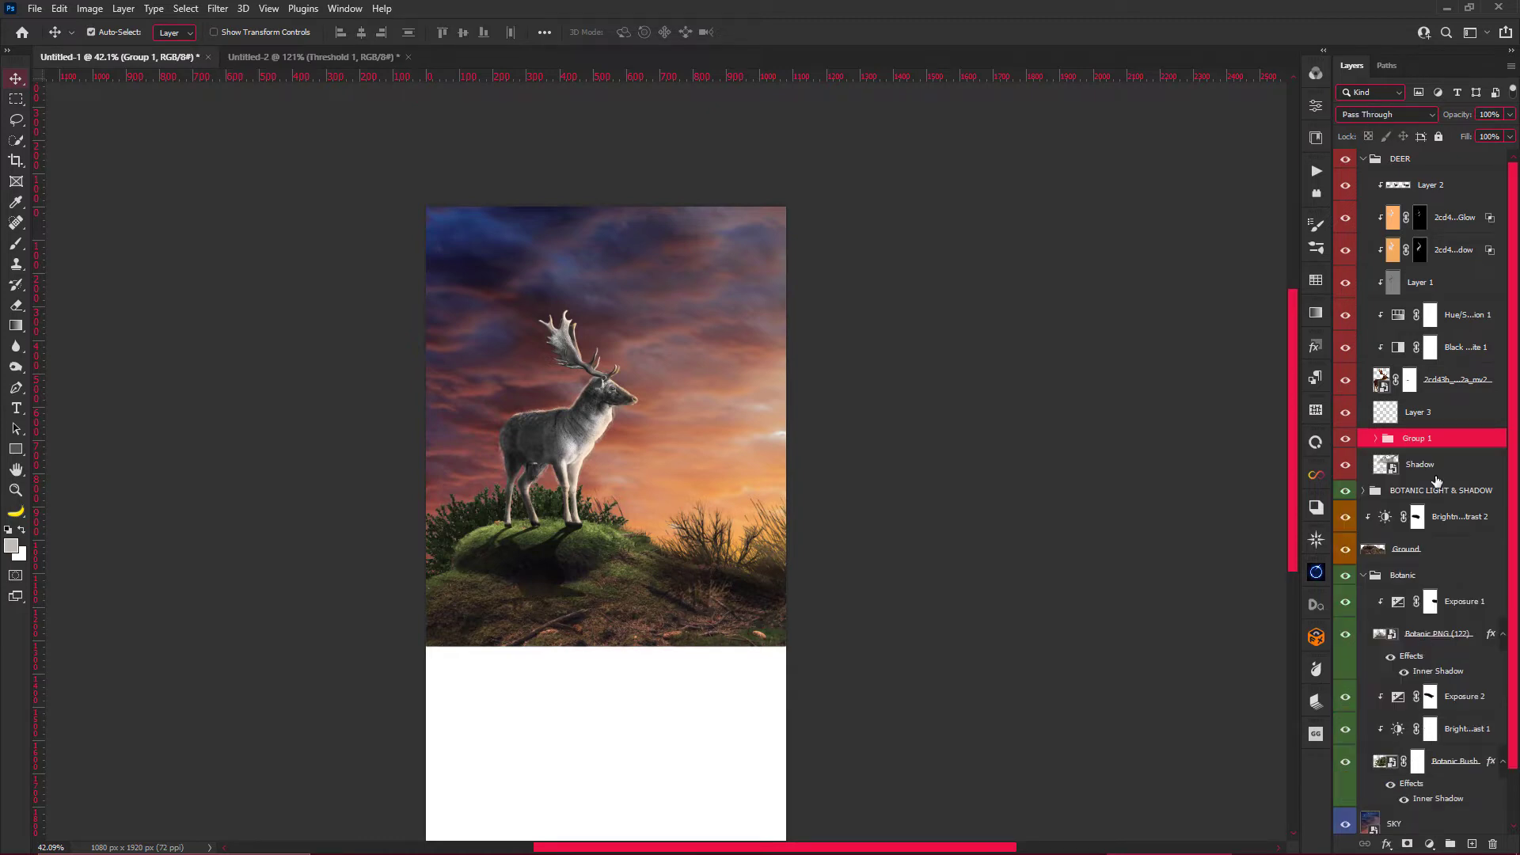
click(1400, 158)
click(1429, 844)
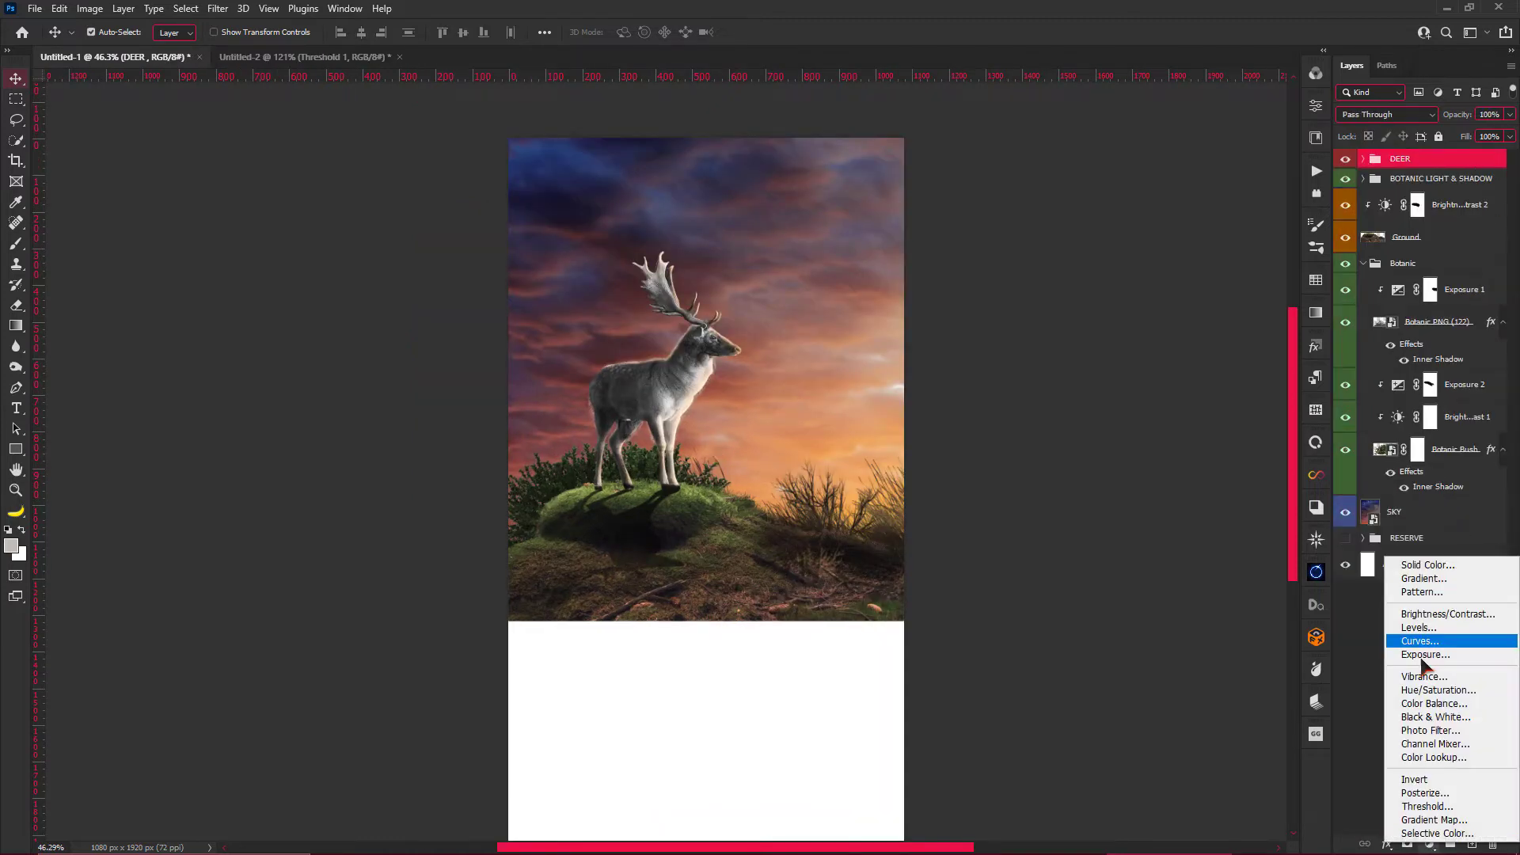
click(1417, 645)
drag(1181, 191, 1168, 191)
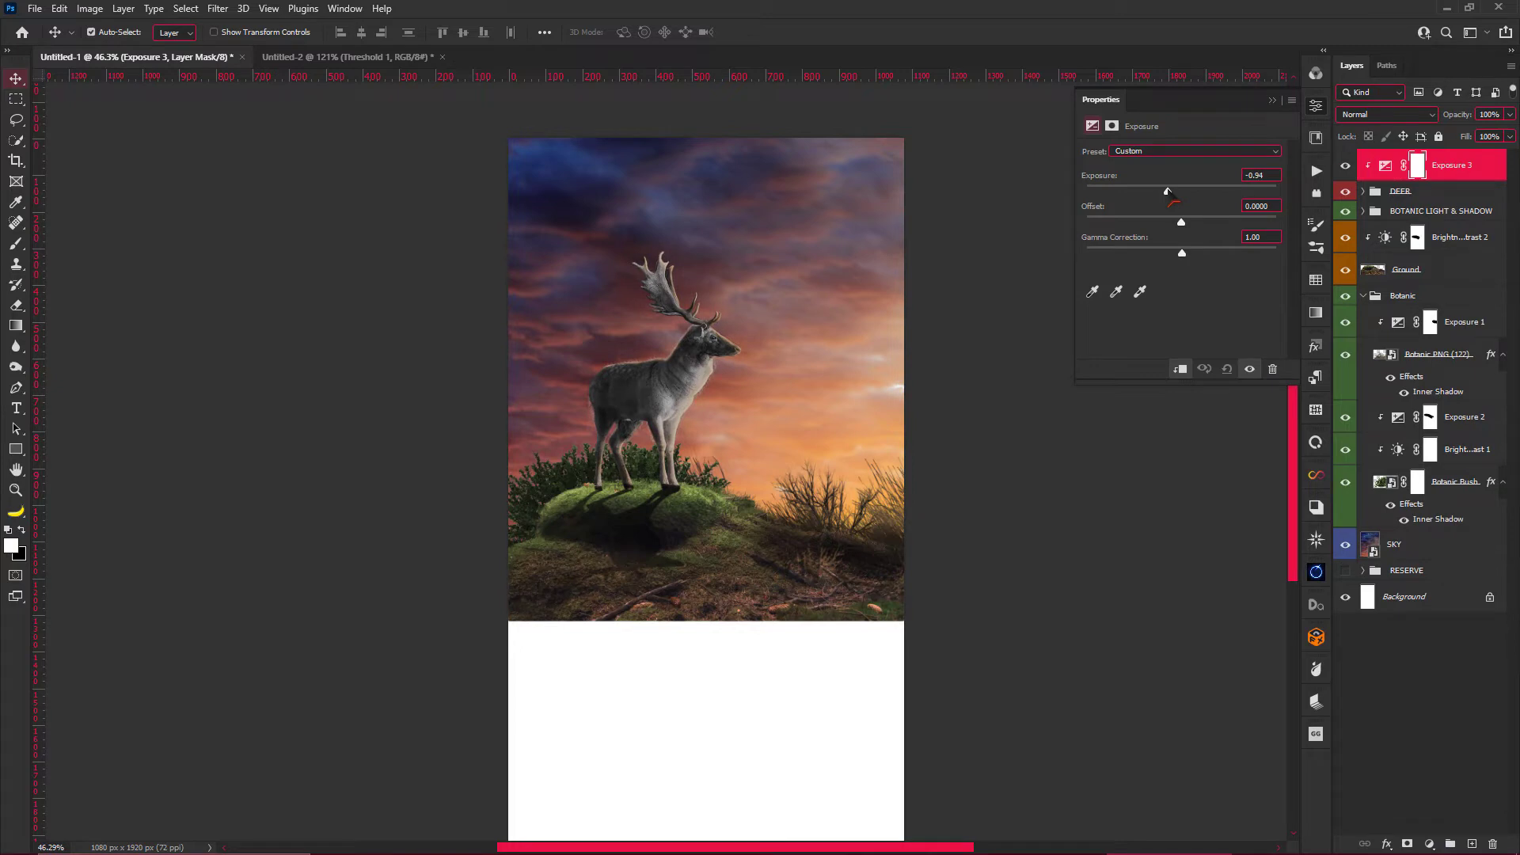
Invert the Exposure 3 mask and ready a soft round 110 px brush at 20% opacity.
click(1418, 165)
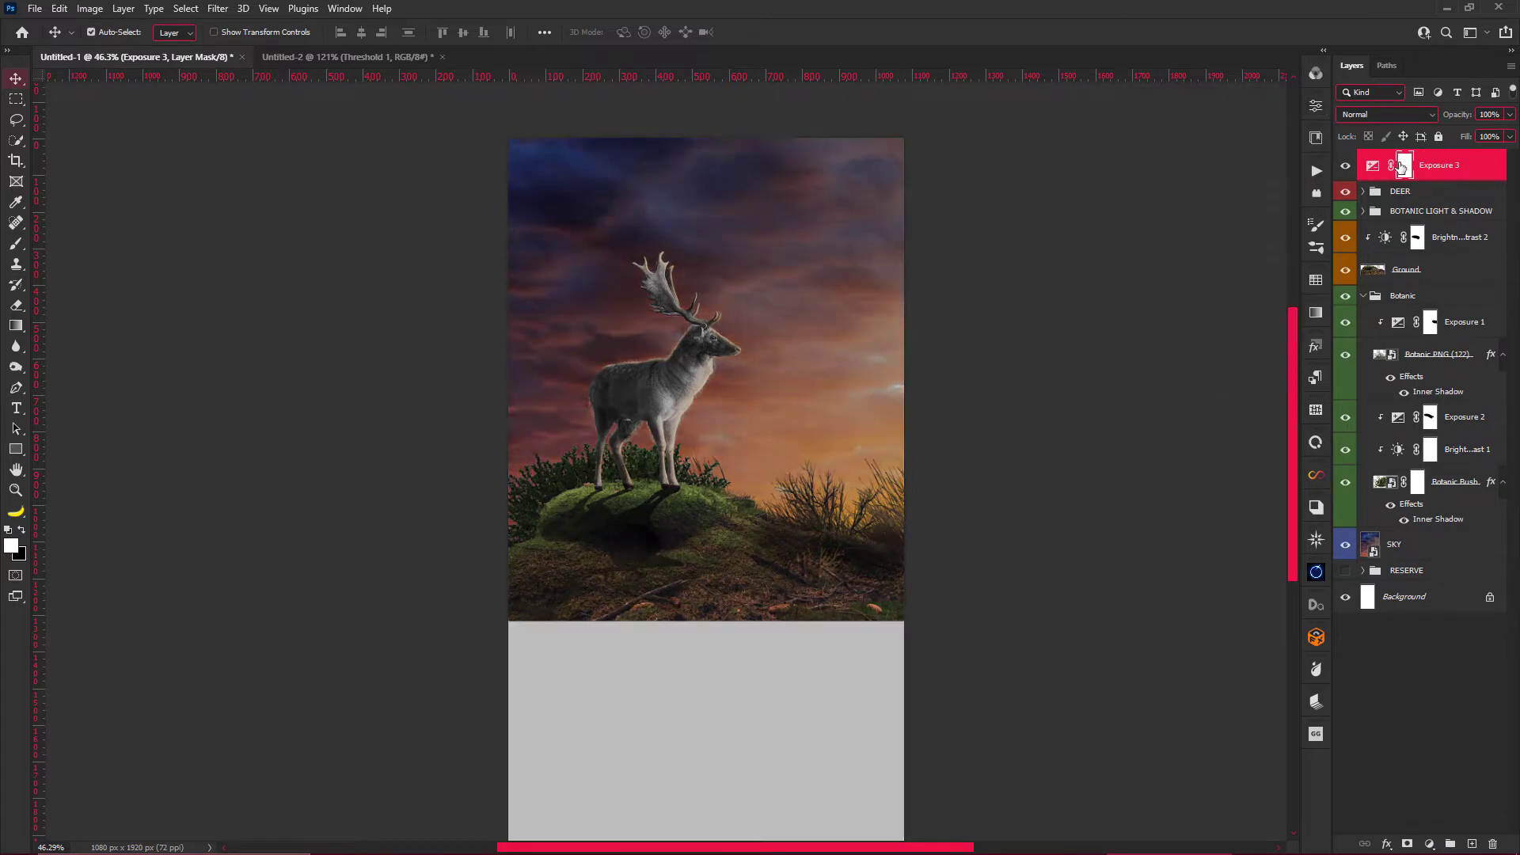
key(ctrl+i)
key(b)
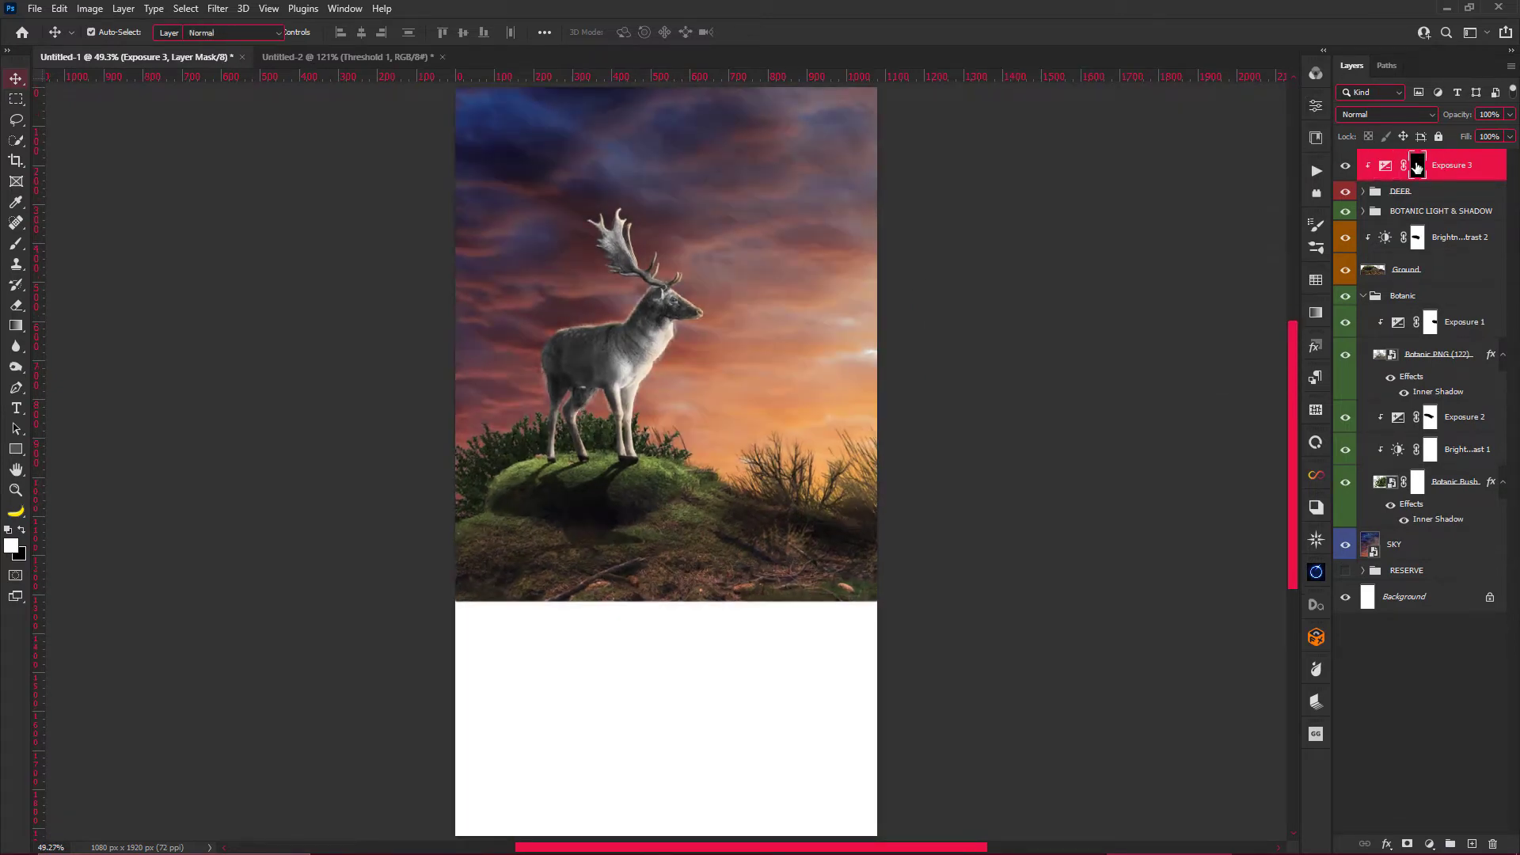
right_click(732, 444)
click(882, 702)
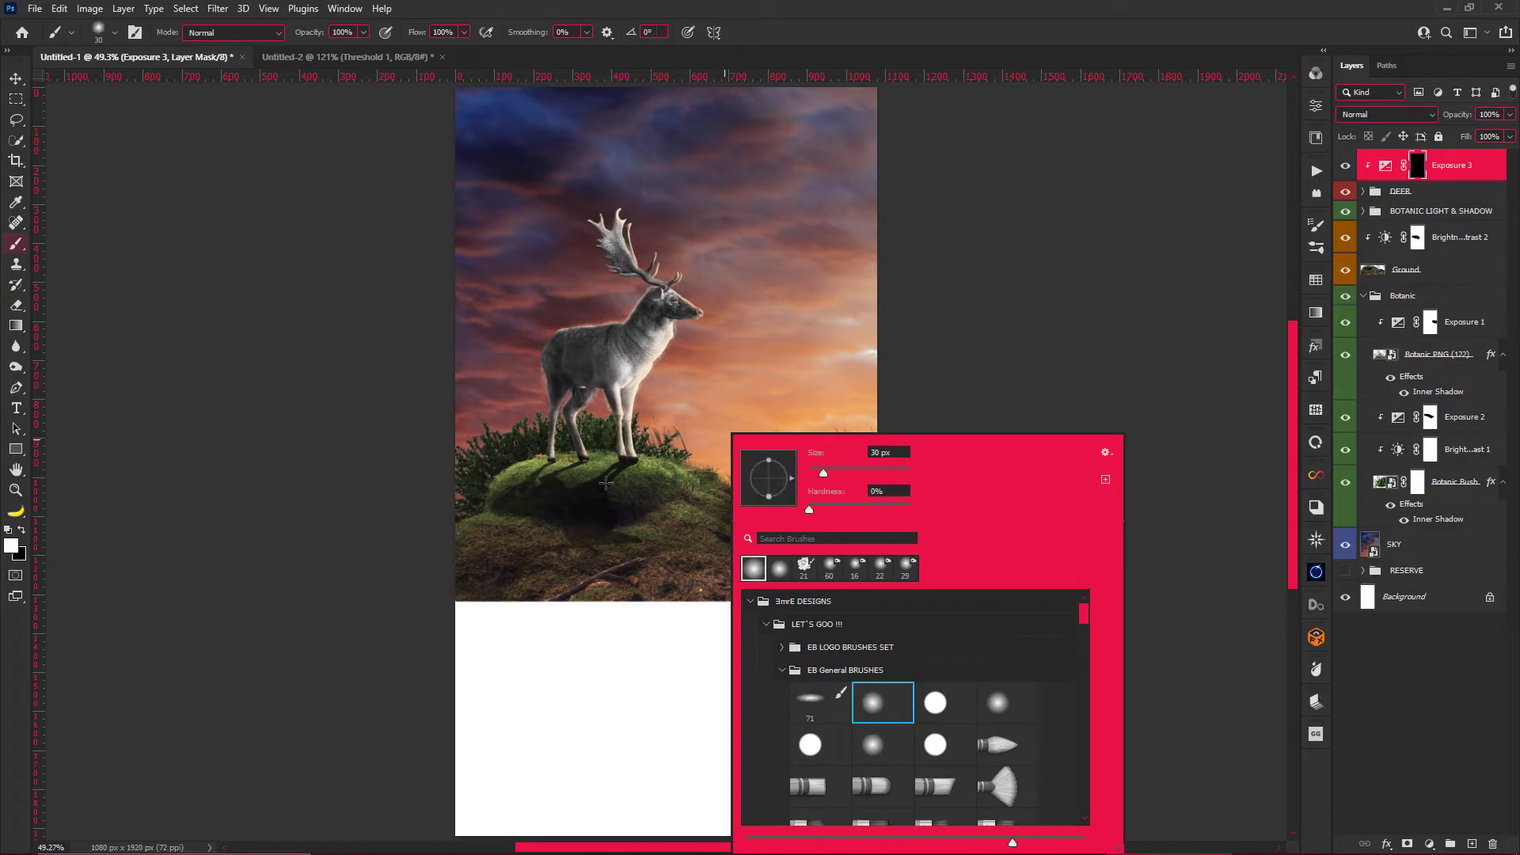
key(Return)
scroll(784, 409, up, 2)
key(2)
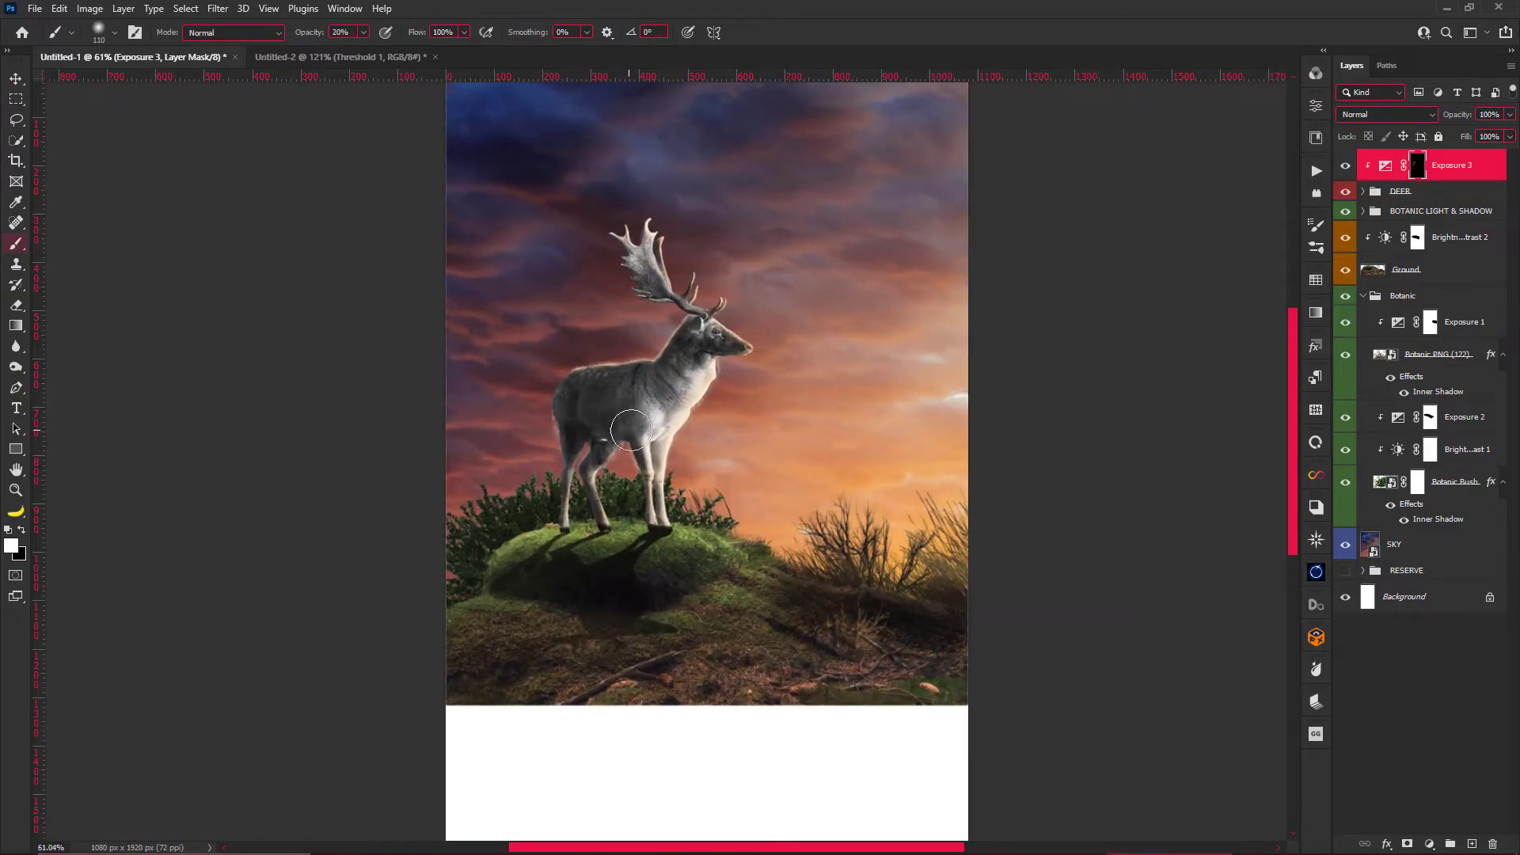
scroll(629, 507, down, 3)
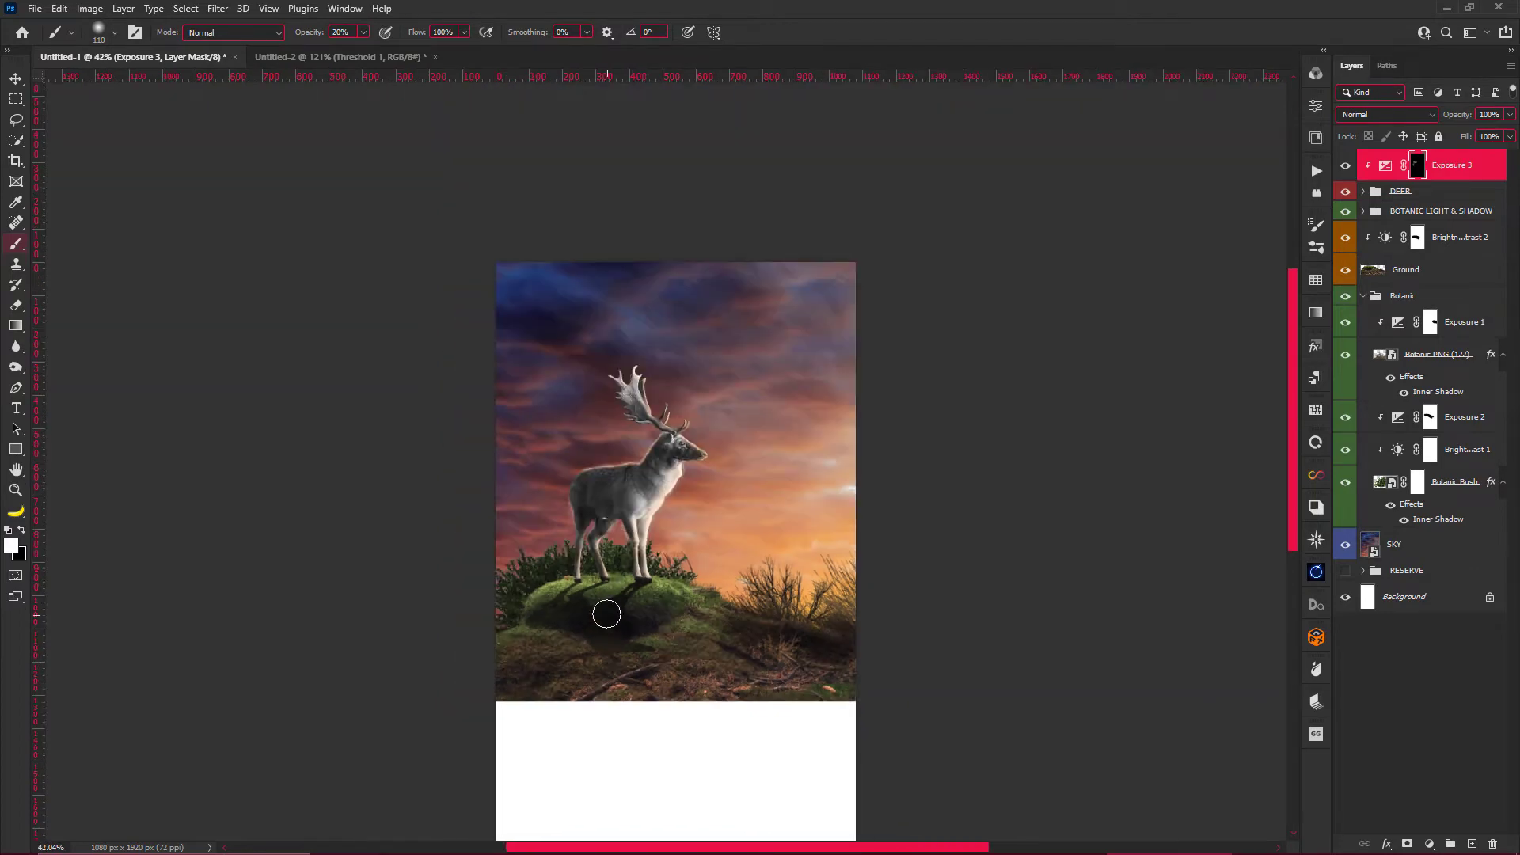
key(v)
scroll(663, 408, up, 1)
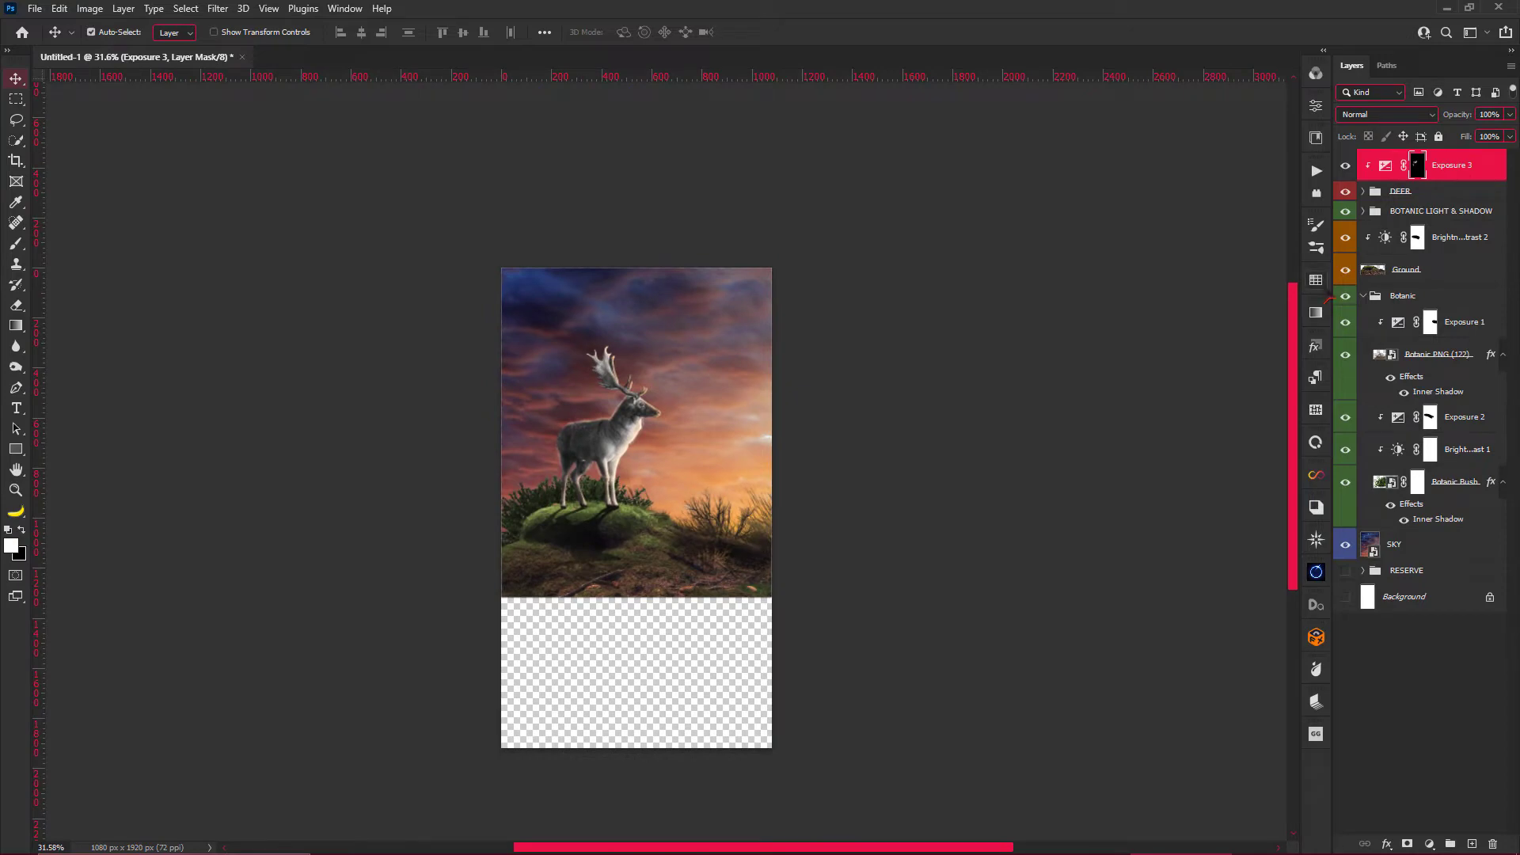
Merge the visible layers into one and flip it below the hill as a reflection.
shift+click(1457, 557)
key(ctrl+j)
key(ctrl+e)
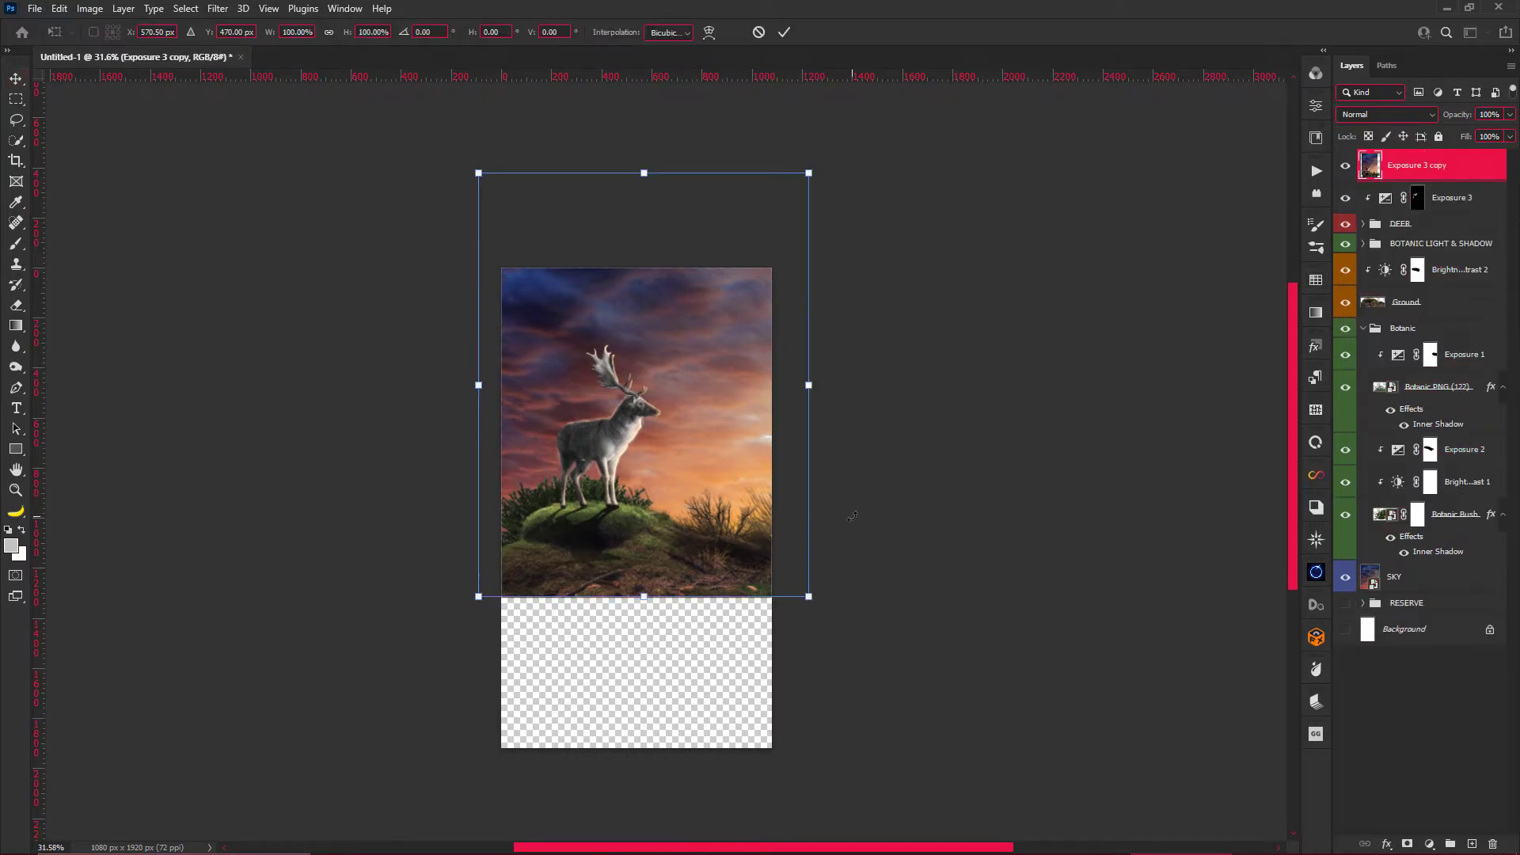
key(ctrl+t)
scroll(631, 375, down, 4)
drag(640, 240, 638, 736)
scroll(420, 659, up, 5)
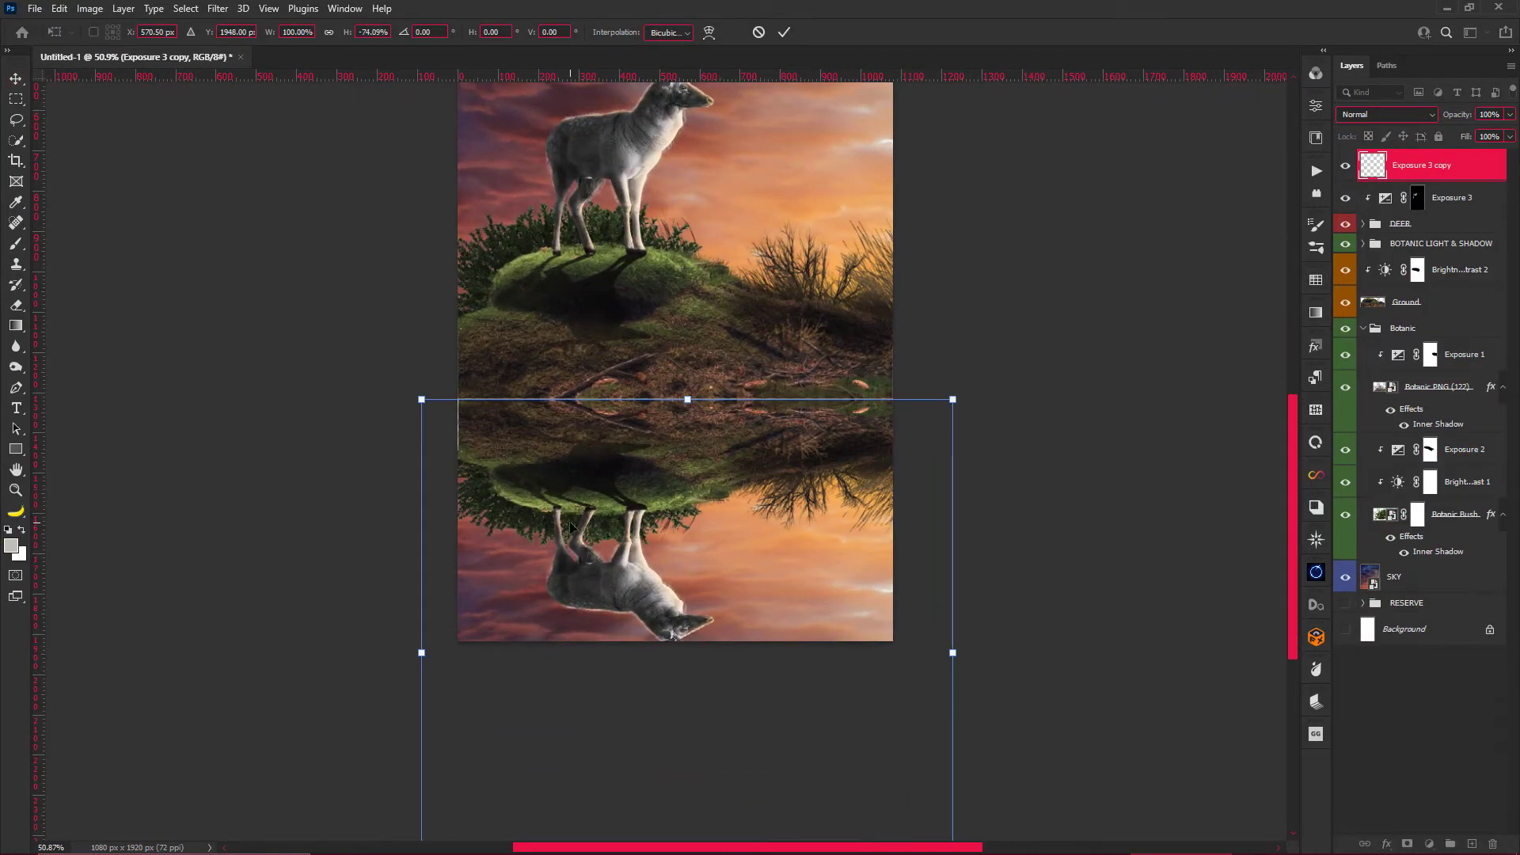
drag(420, 659, 412, 659)
key(Return)
key(ctrl+t)
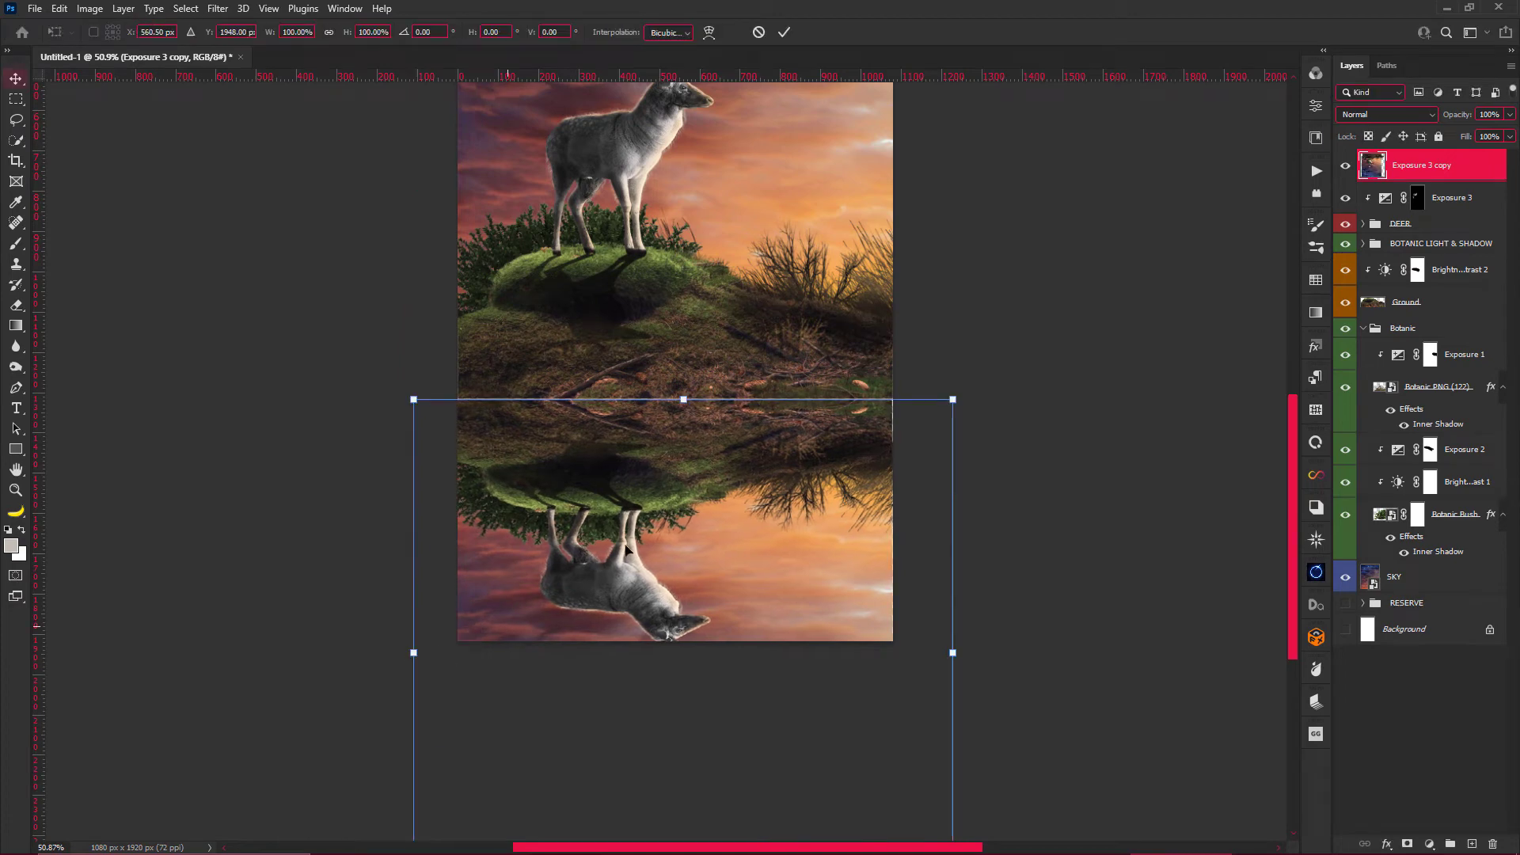
key(Return)
Apply the Flaming Pear Flood ripple to the reflection, duplicate it, and reapply Flood.
scroll(509, 339, down, 3)
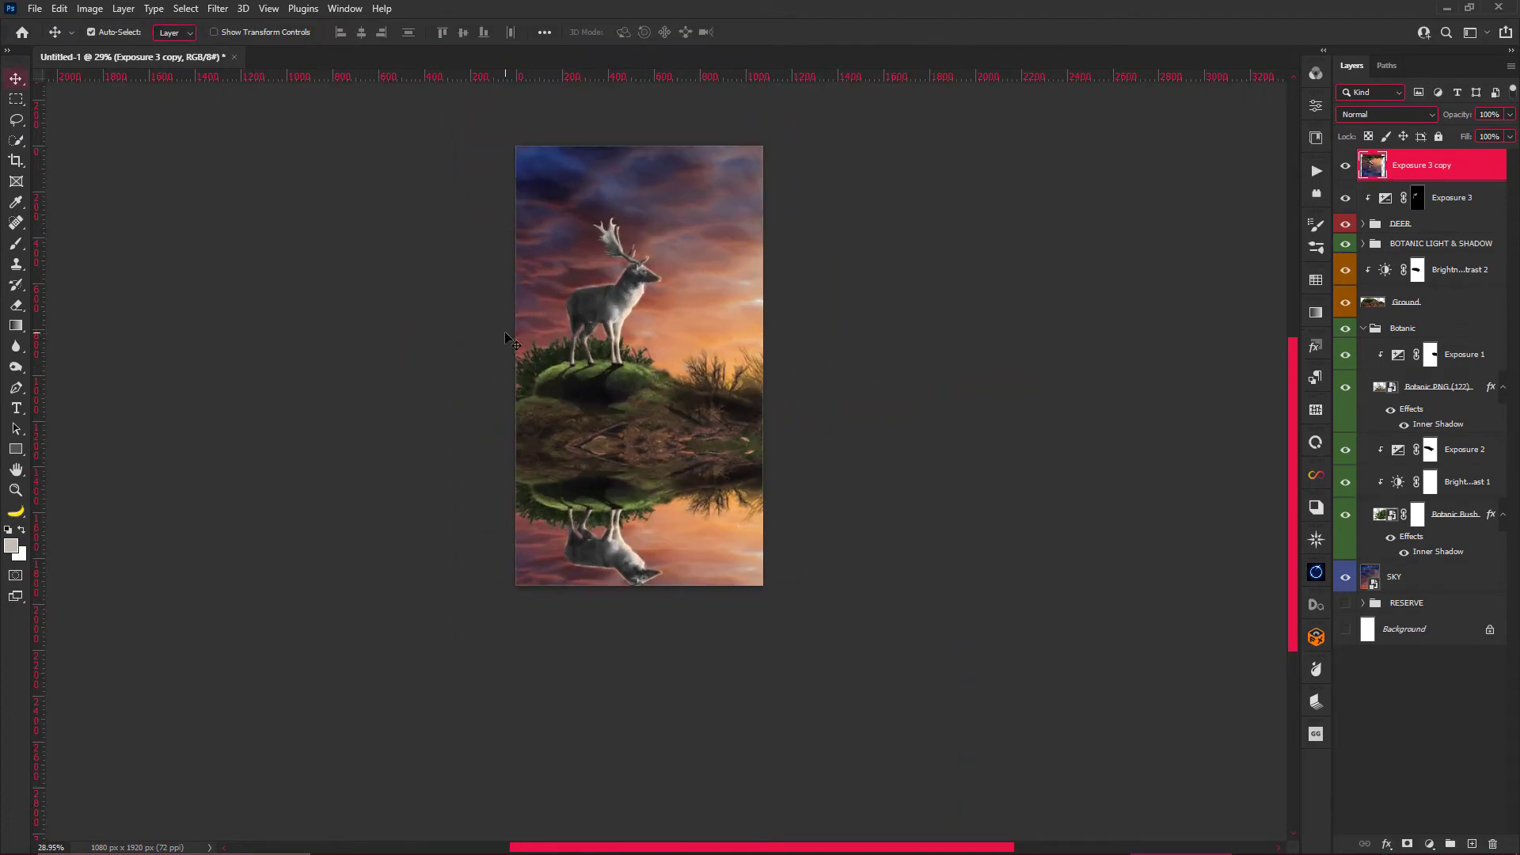
click(218, 9)
click(424, 382)
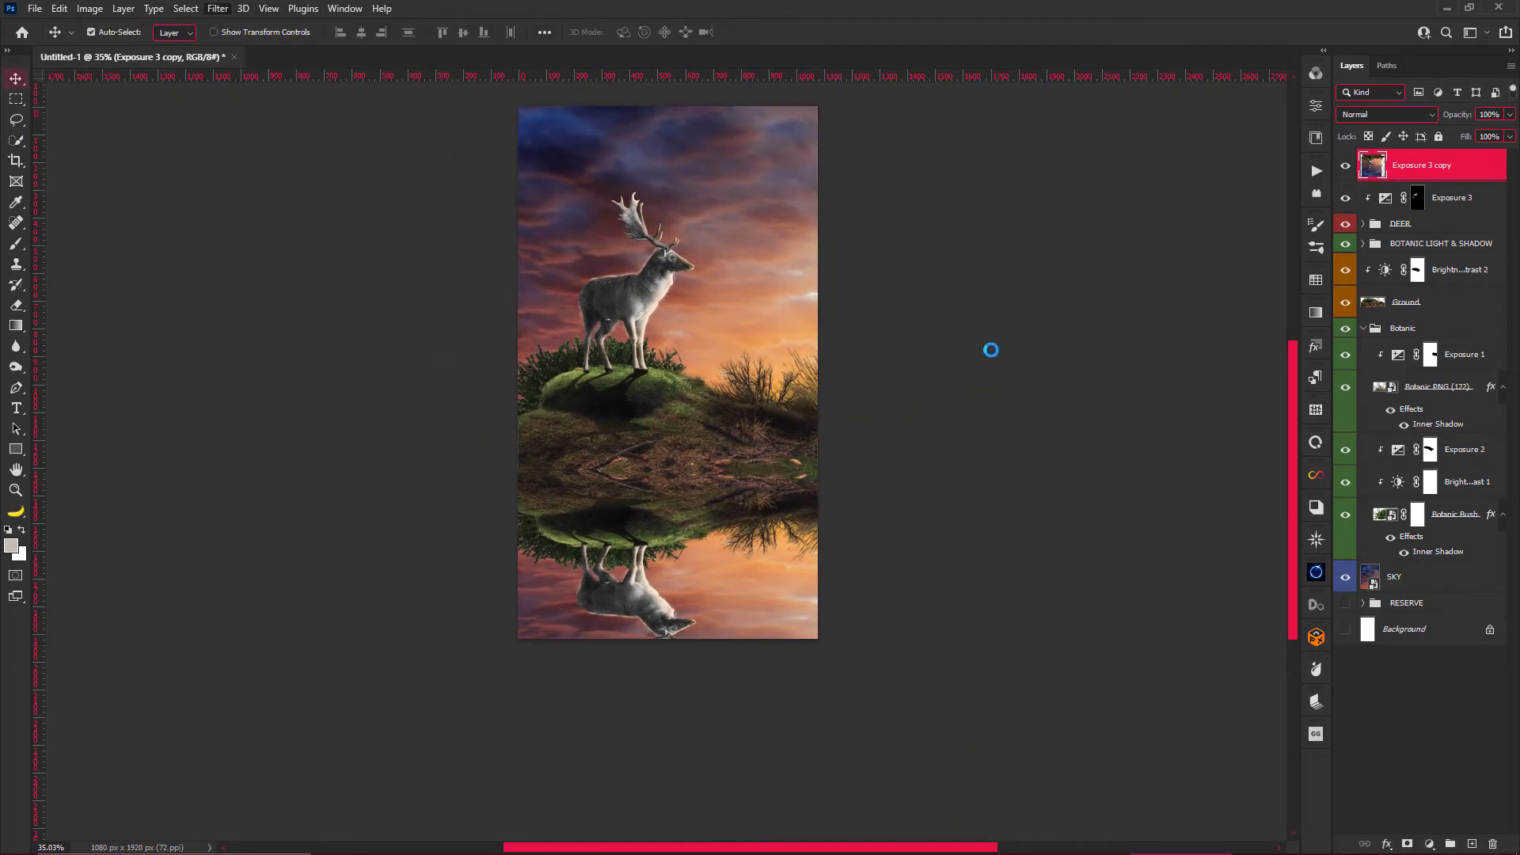
click(1038, 565)
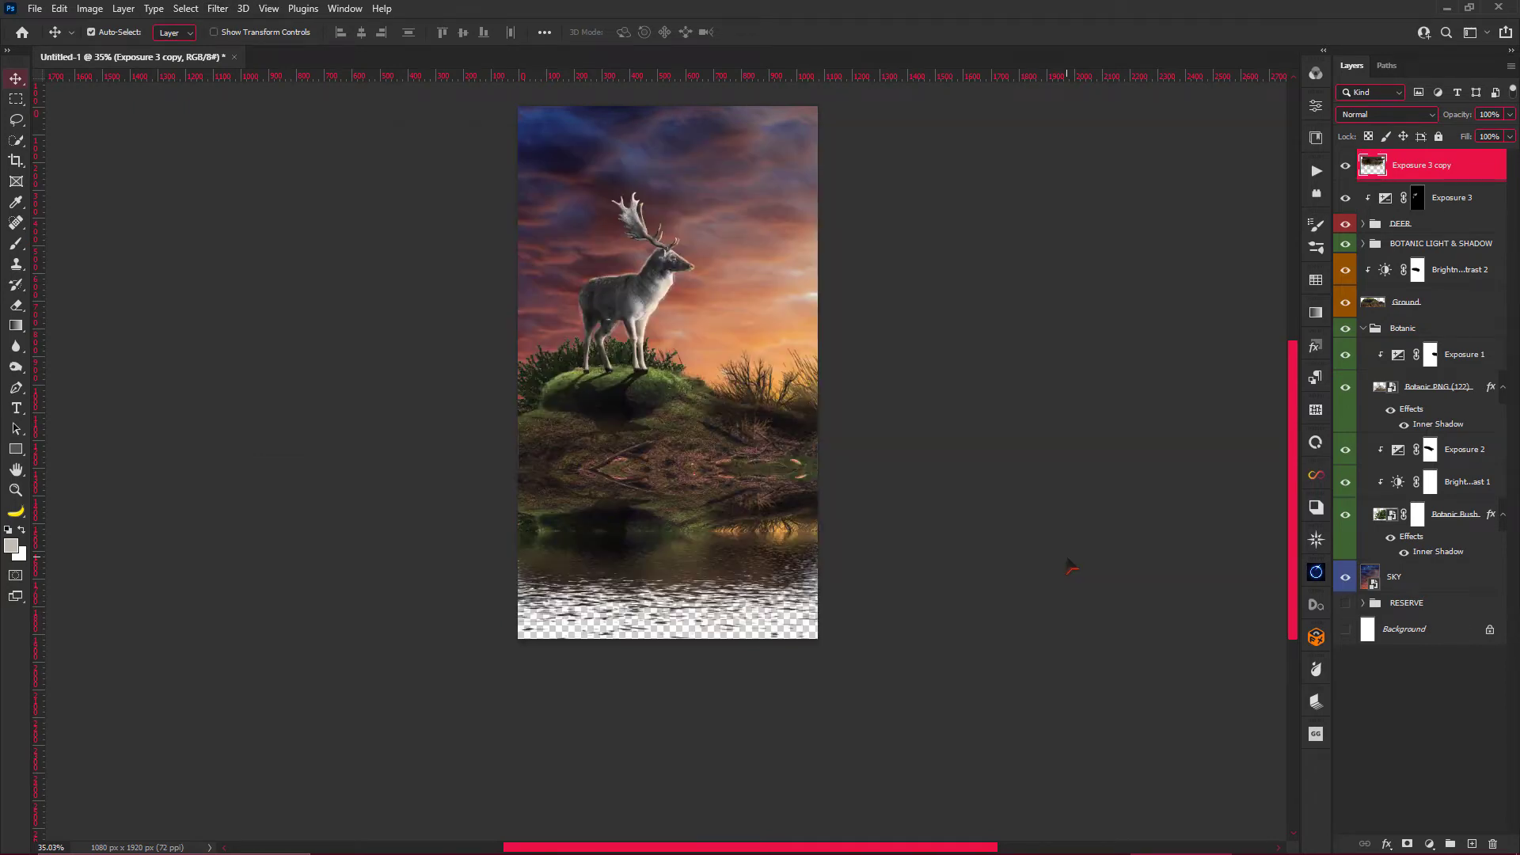
key(ctrl+j)
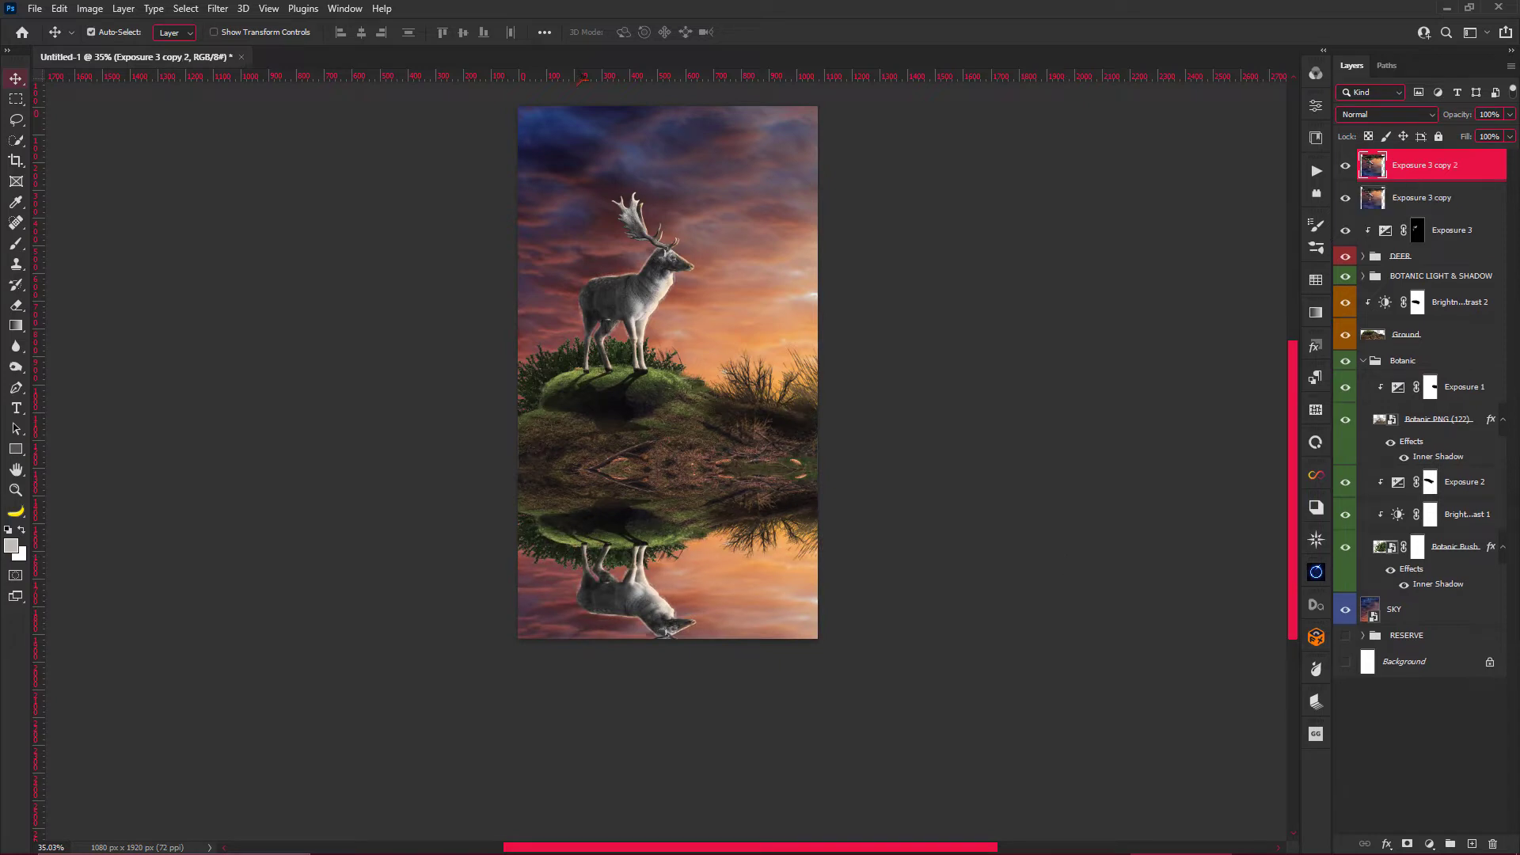
click(218, 8)
click(244, 35)
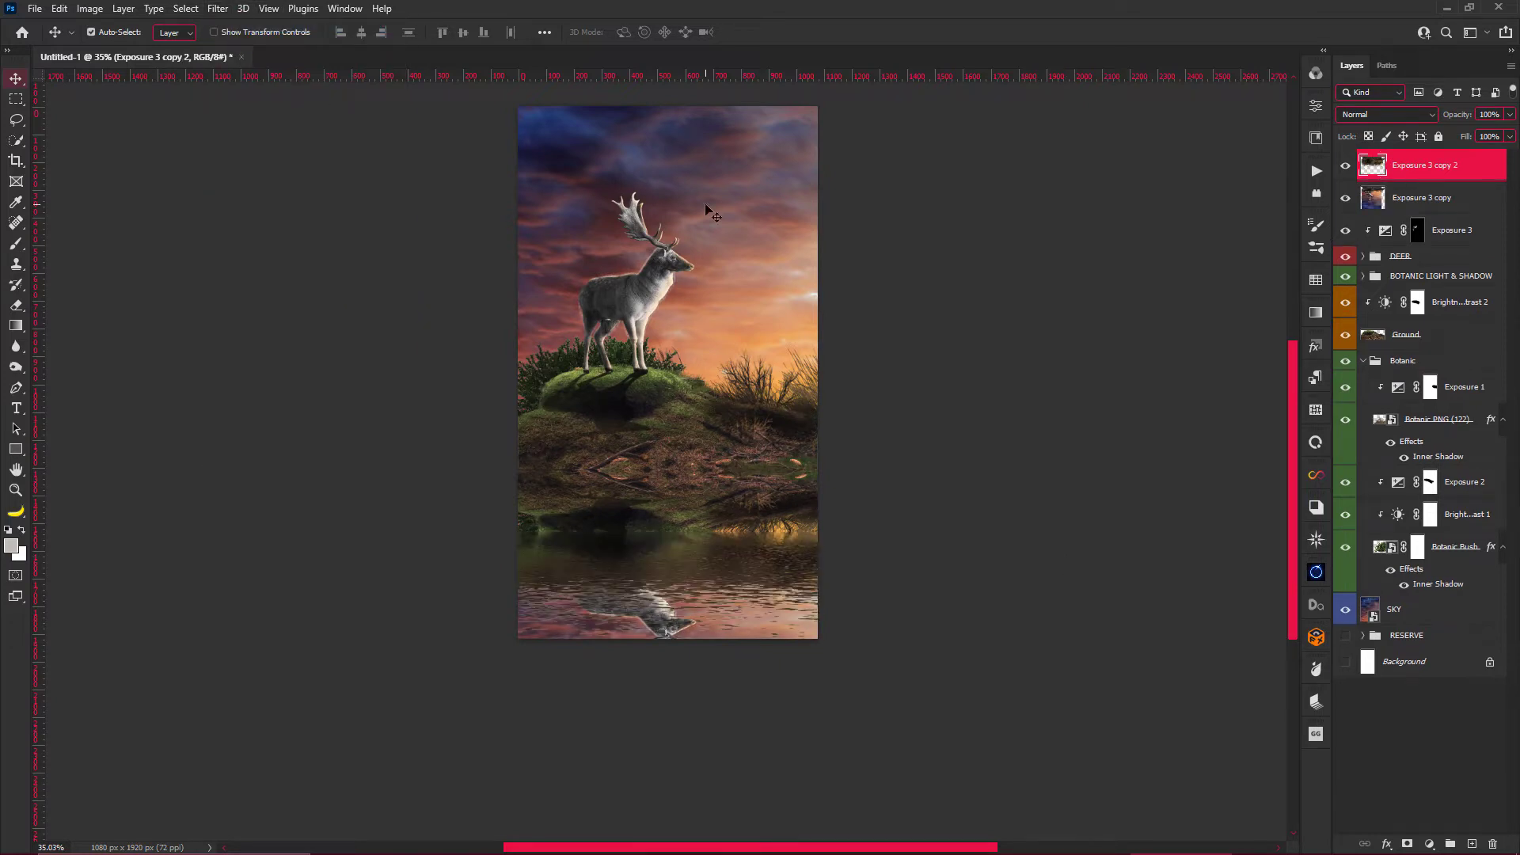
Soften the duplicated water layer with a Gaussian Blur.
drag(1444, 117, 1456, 121)
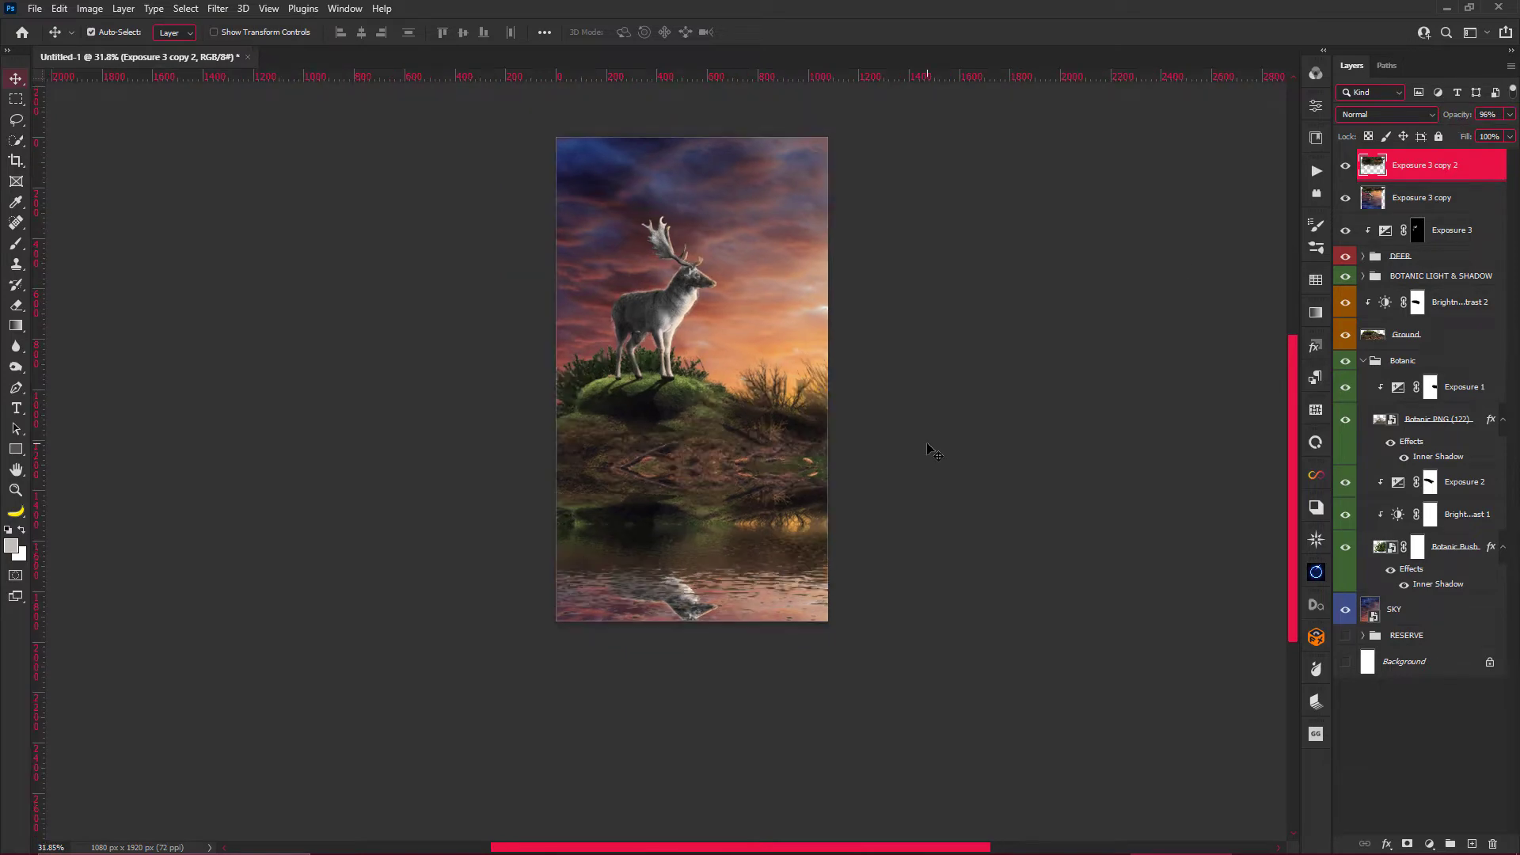
scroll(677, 438, up, 5)
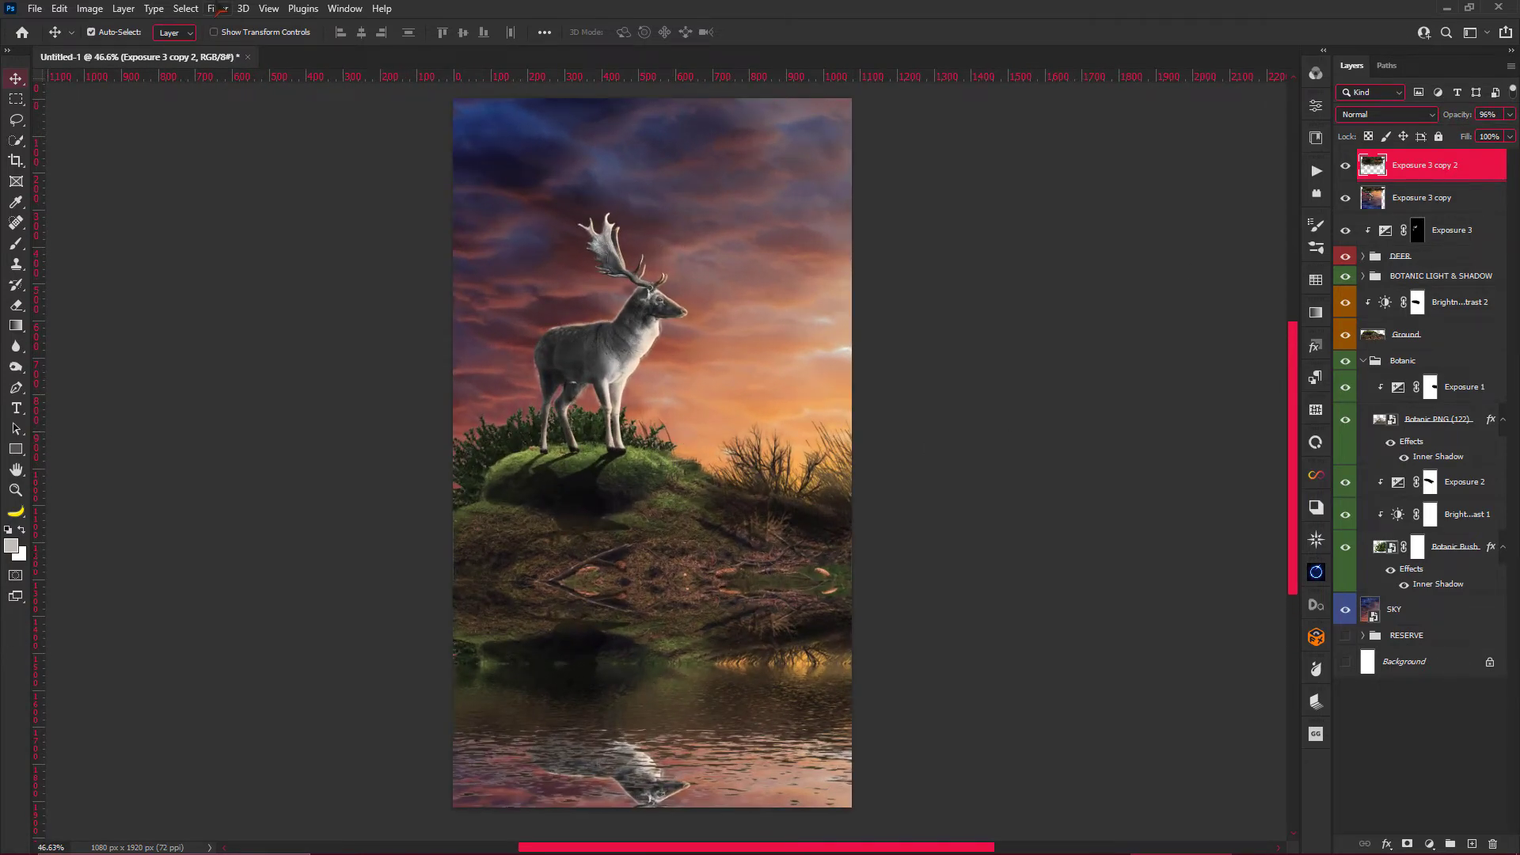
click(223, 10)
click(447, 258)
click(842, 211)
Tune the top water layer's opacity, settling at 90%.
drag(1451, 121, 1433, 129)
scroll(599, 433, down, 3)
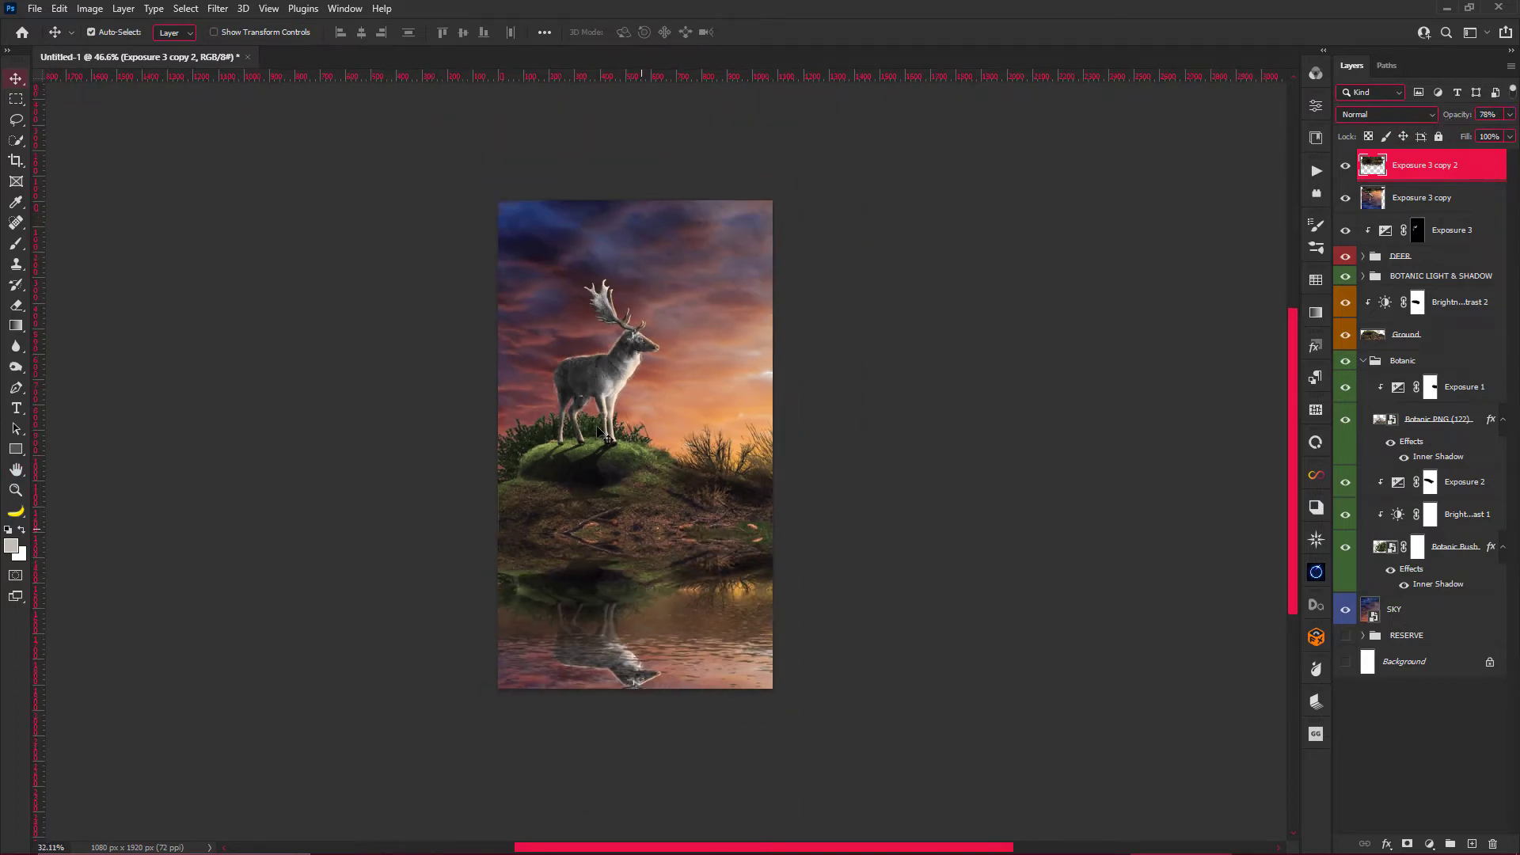
scroll(641, 416, up, 1)
click(1410, 203)
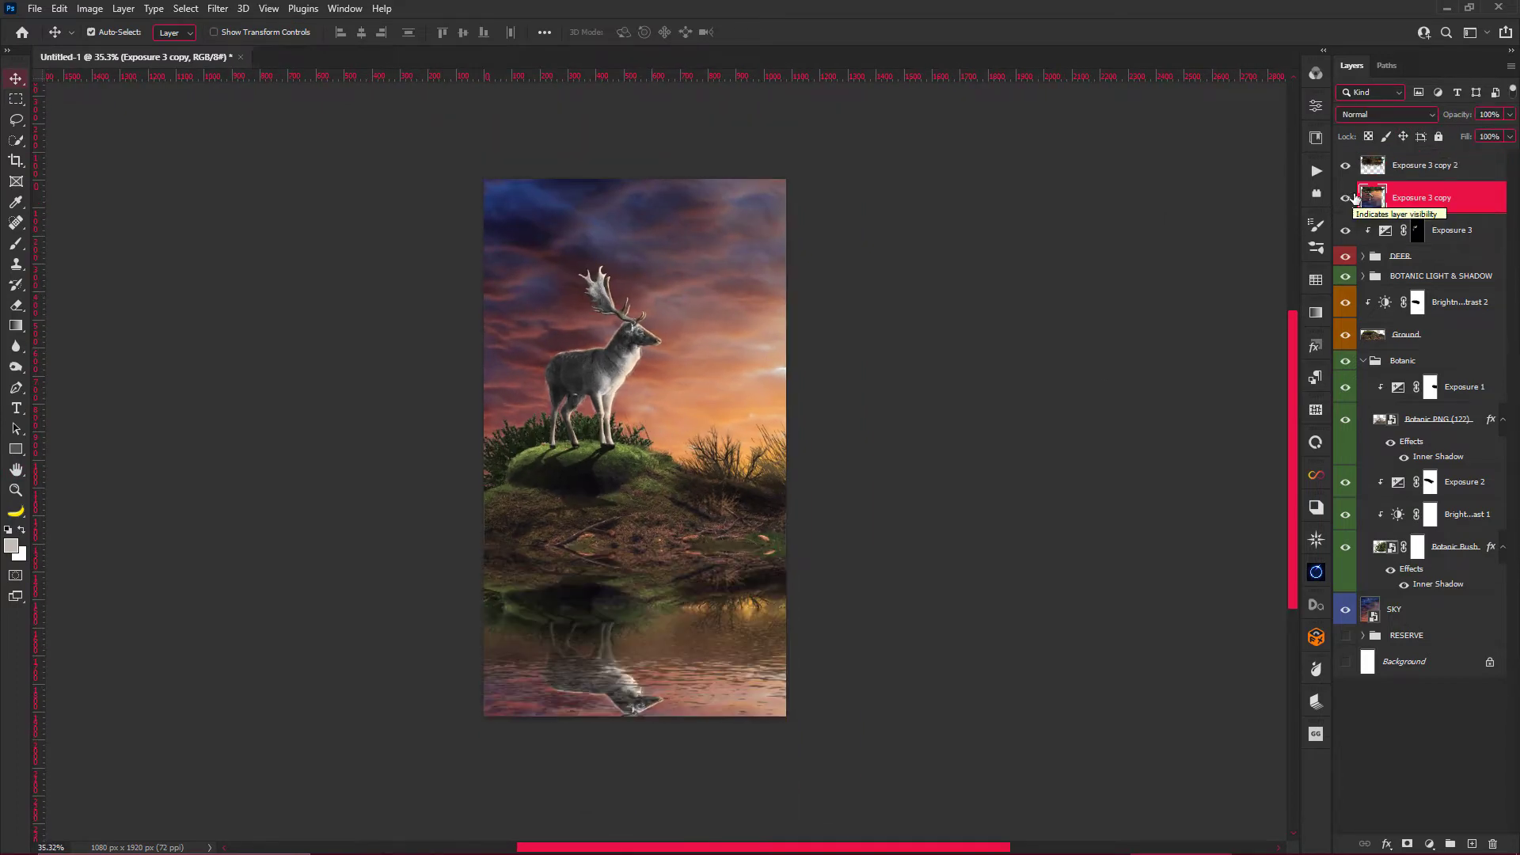
key(alt+bracketright)
mouse_move(1462, 120)
mouse_down()
mouse_move(1441, 122)
mouse_move(1499, 124)
mouse_up()
scroll(584, 538, up, 1)
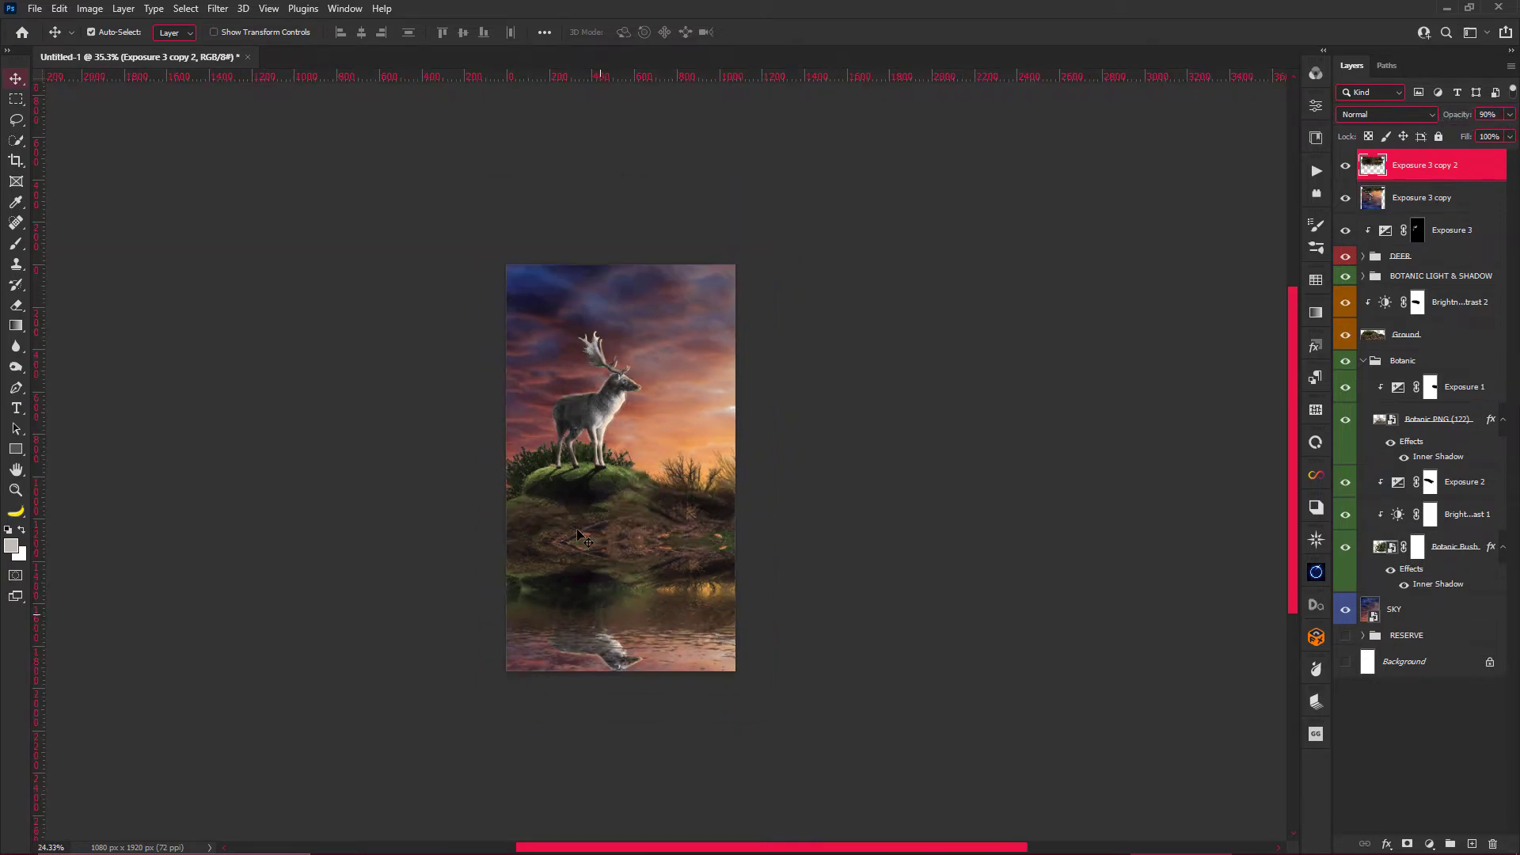
scroll(584, 539, up, 2)
scroll(602, 554, up, 3)
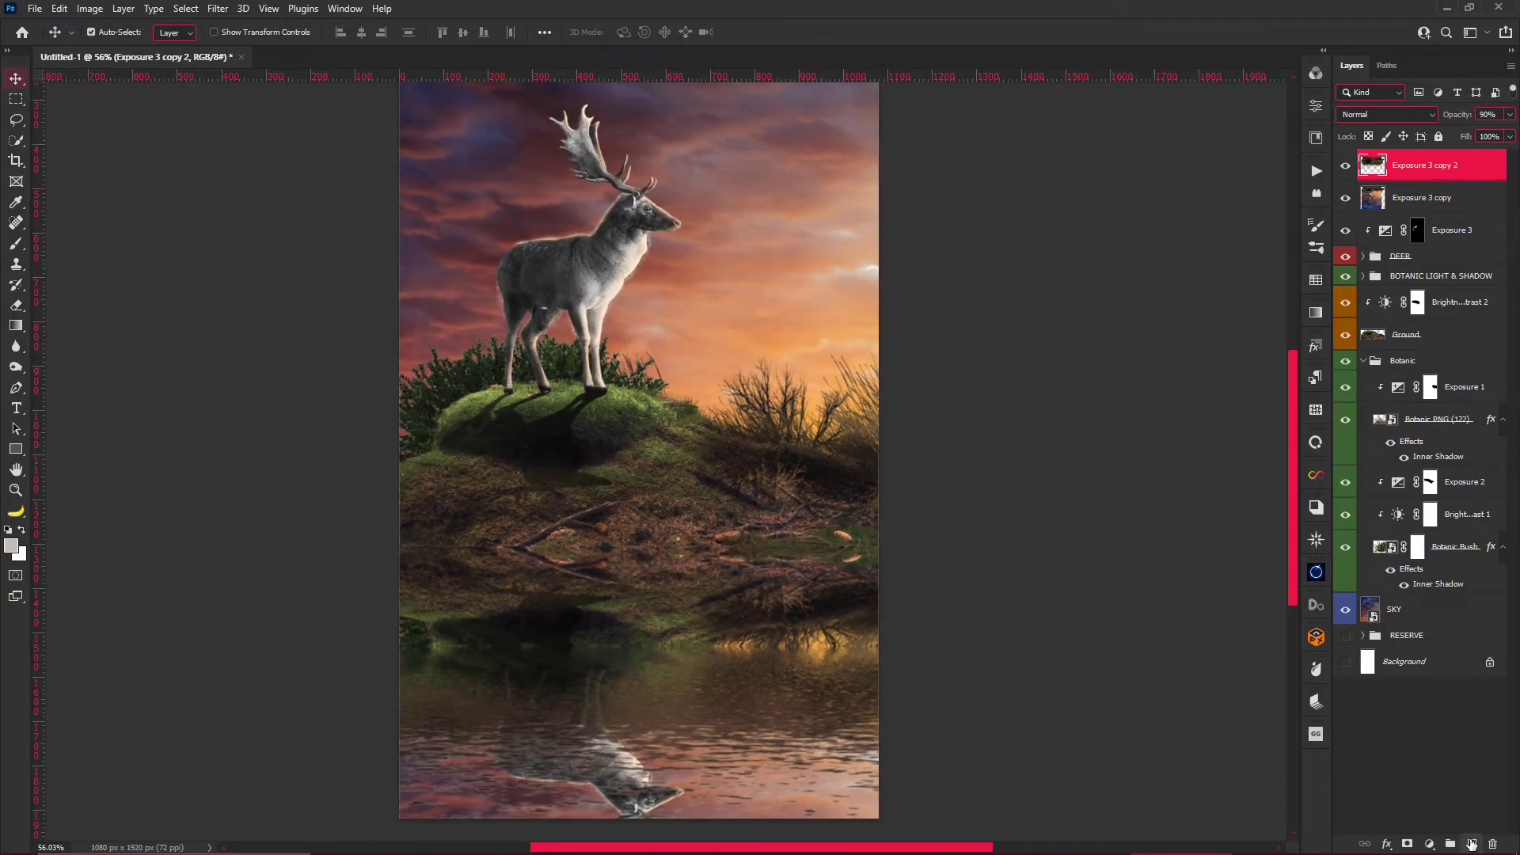
Add a new layer named WATER SPLASH.
click(1471, 844)
double_click(1400, 166)
text(WATER SPLAS)
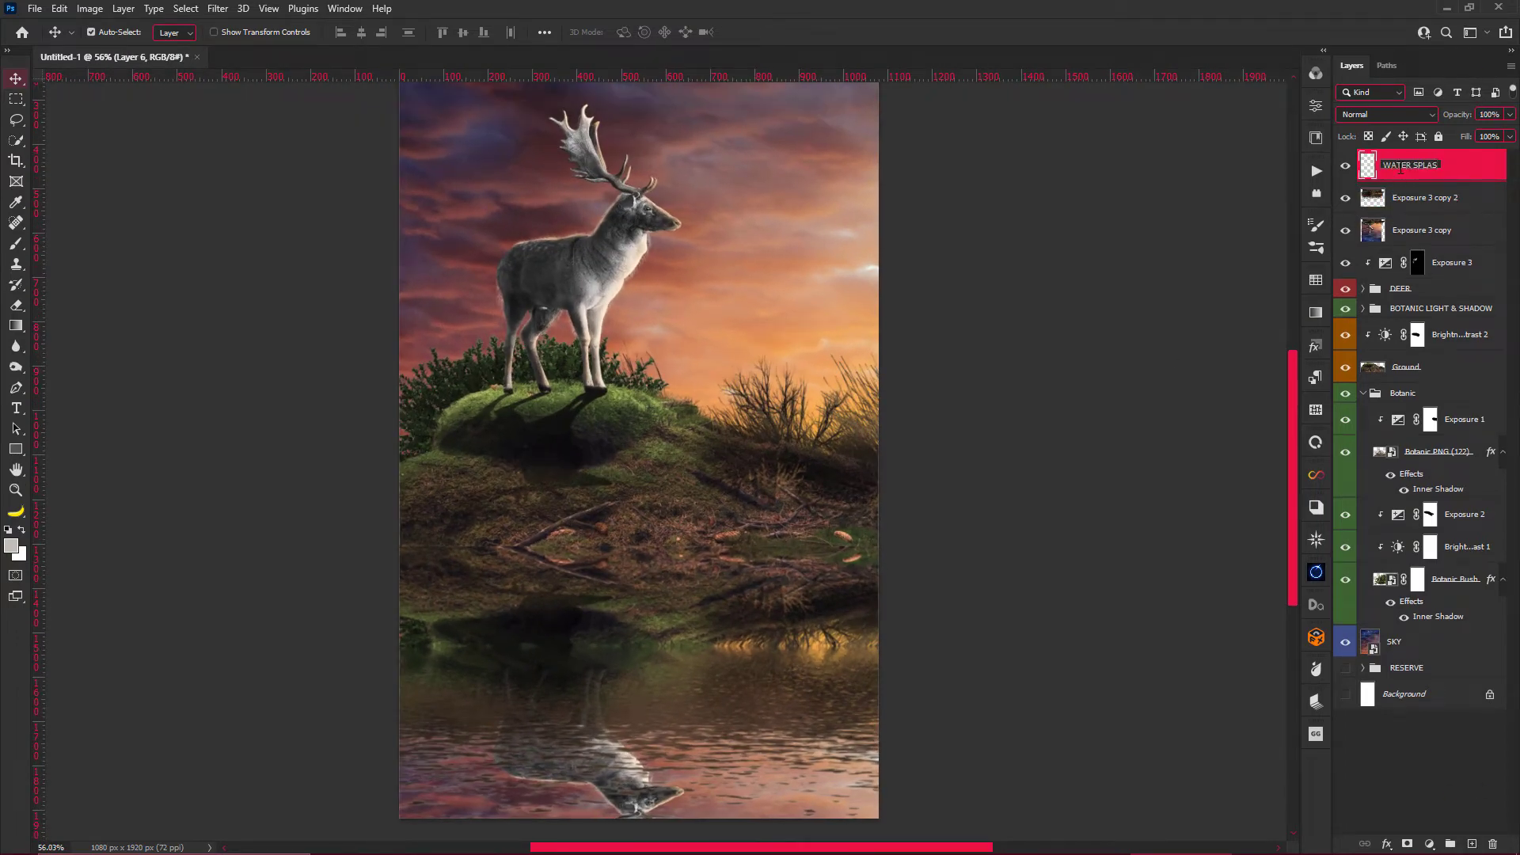
text(H)
key(Return)
Paint a white stroke along the shoreline with the 541 px Water splash brush.
key(b)
right_click(786, 434)
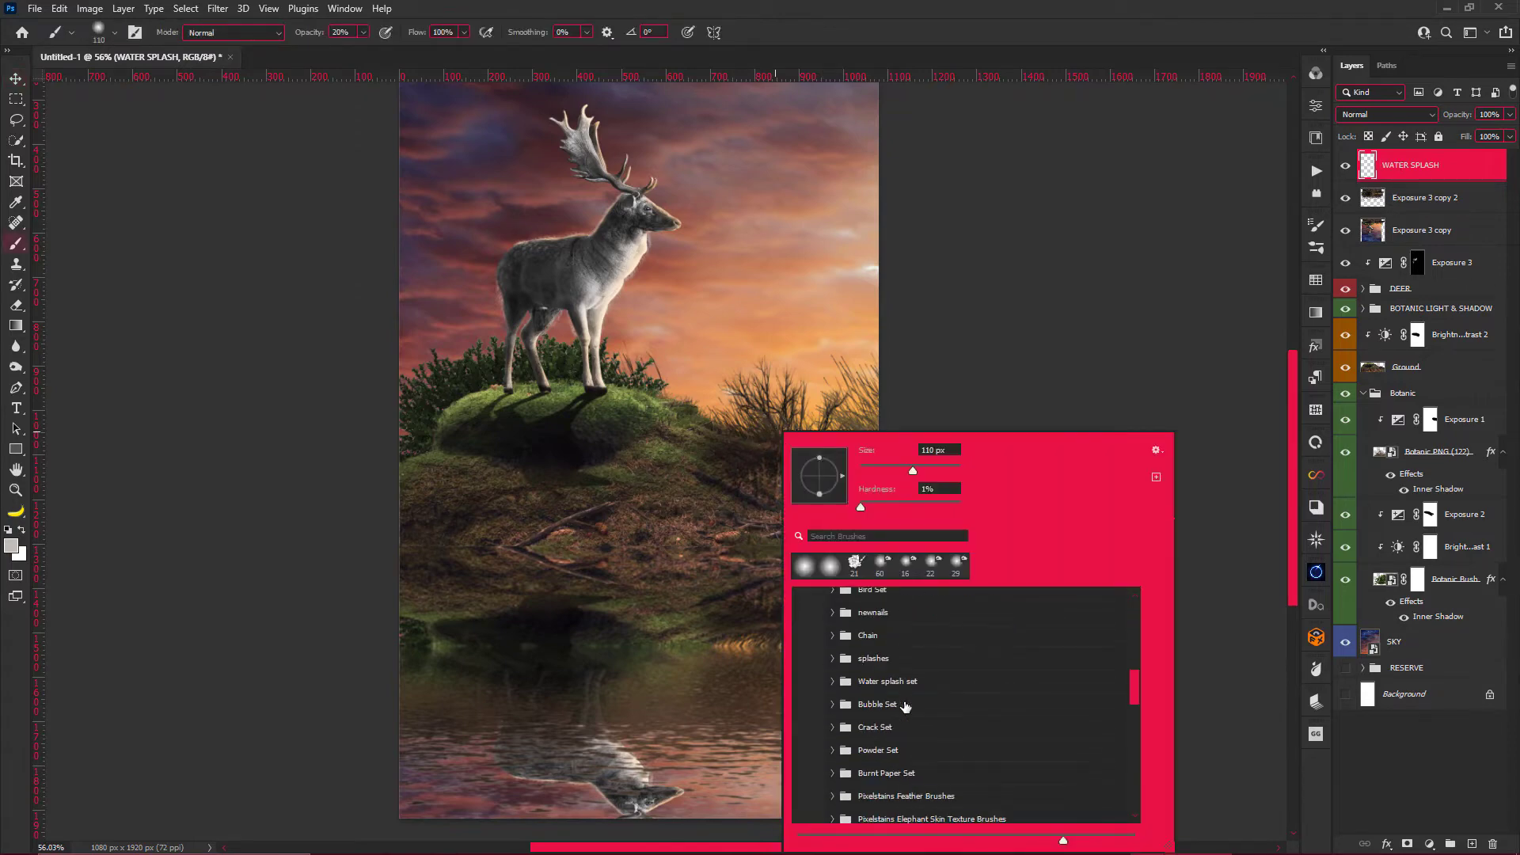
click(905, 706)
click(934, 701)
scroll(550, 525, up, 3)
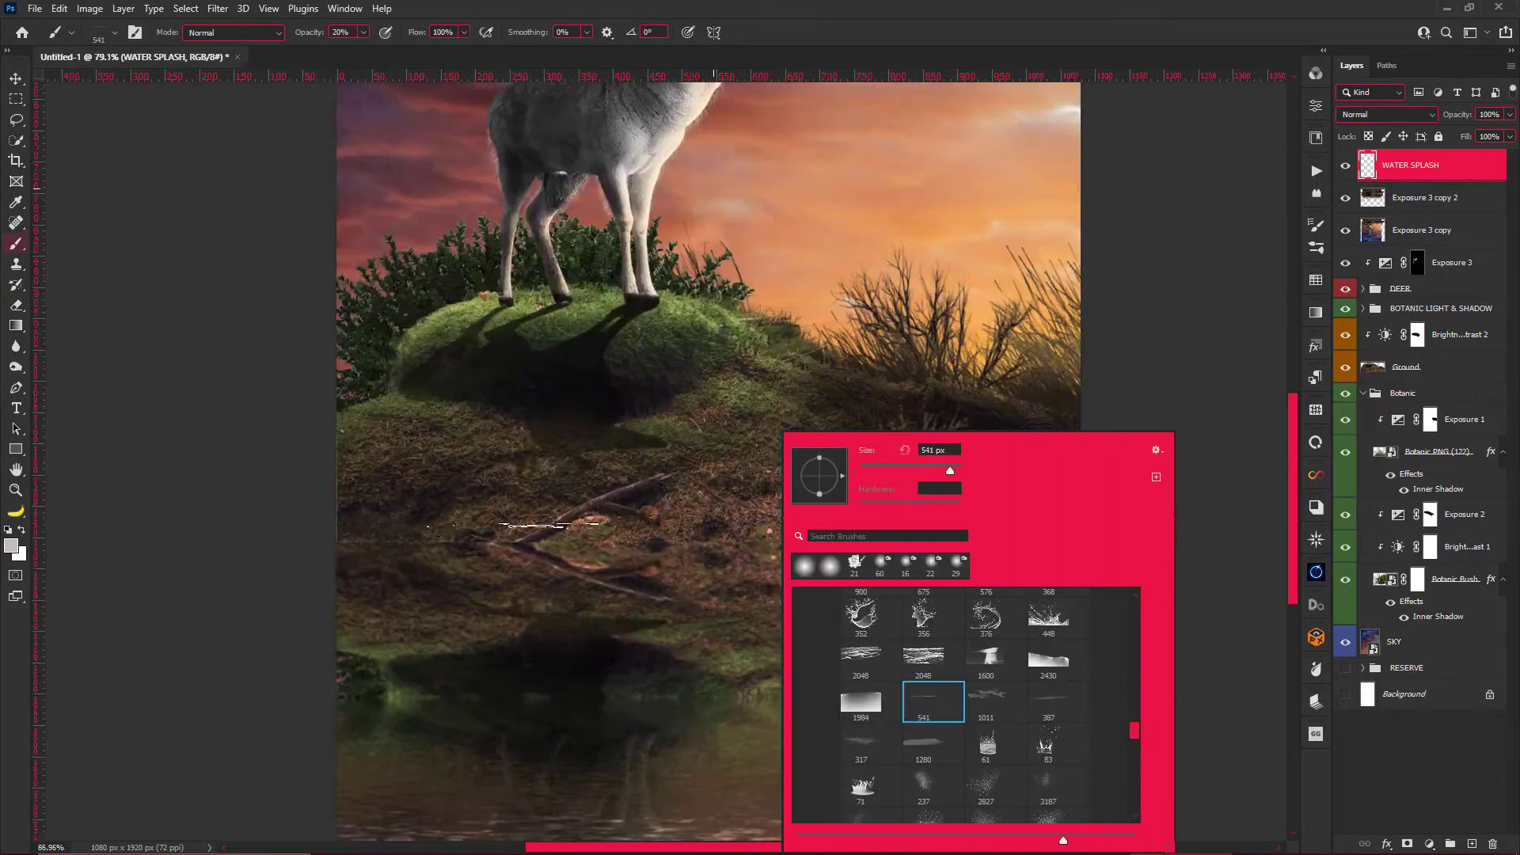
key(Return)
key(d)
key(x)
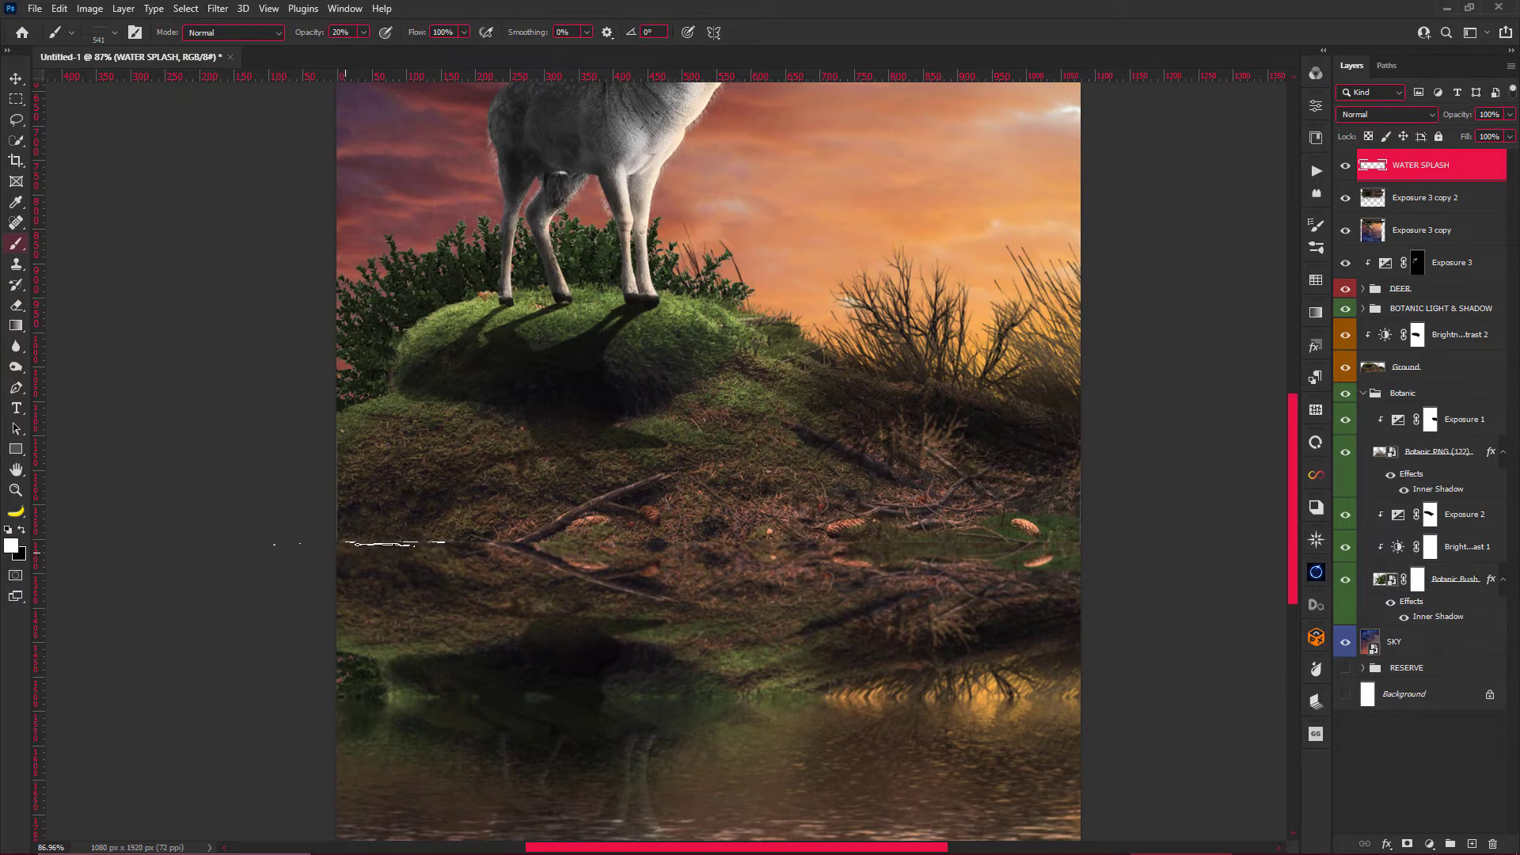
drag(388, 544, 772, 545)
Raise the brush opacity to 100% and enlarge the brush to about 226 px.
key(0)
scroll(867, 539, right, 2)
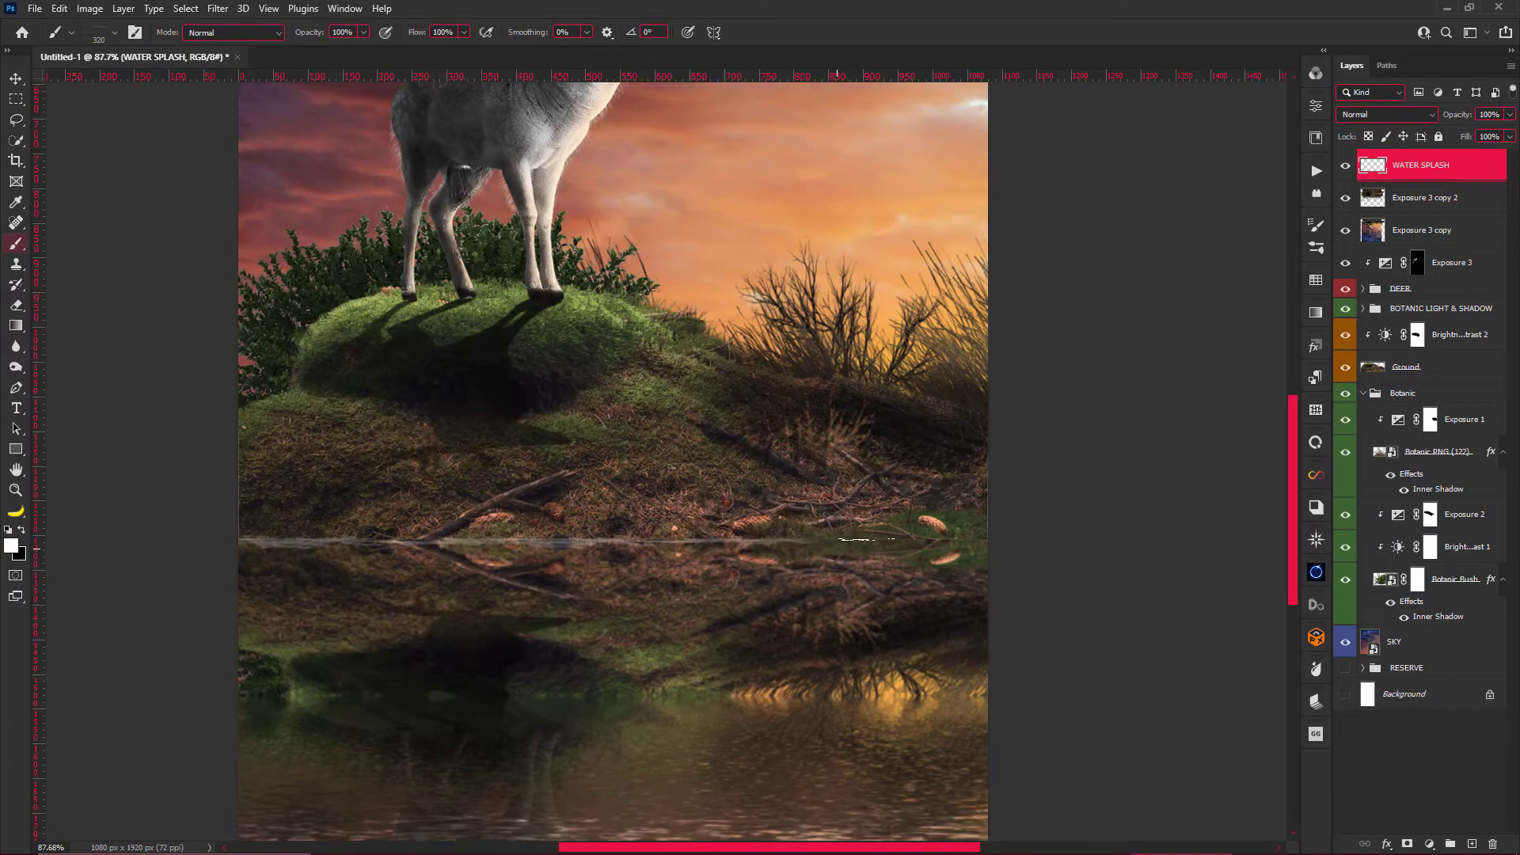
scroll(867, 539, down, 2)
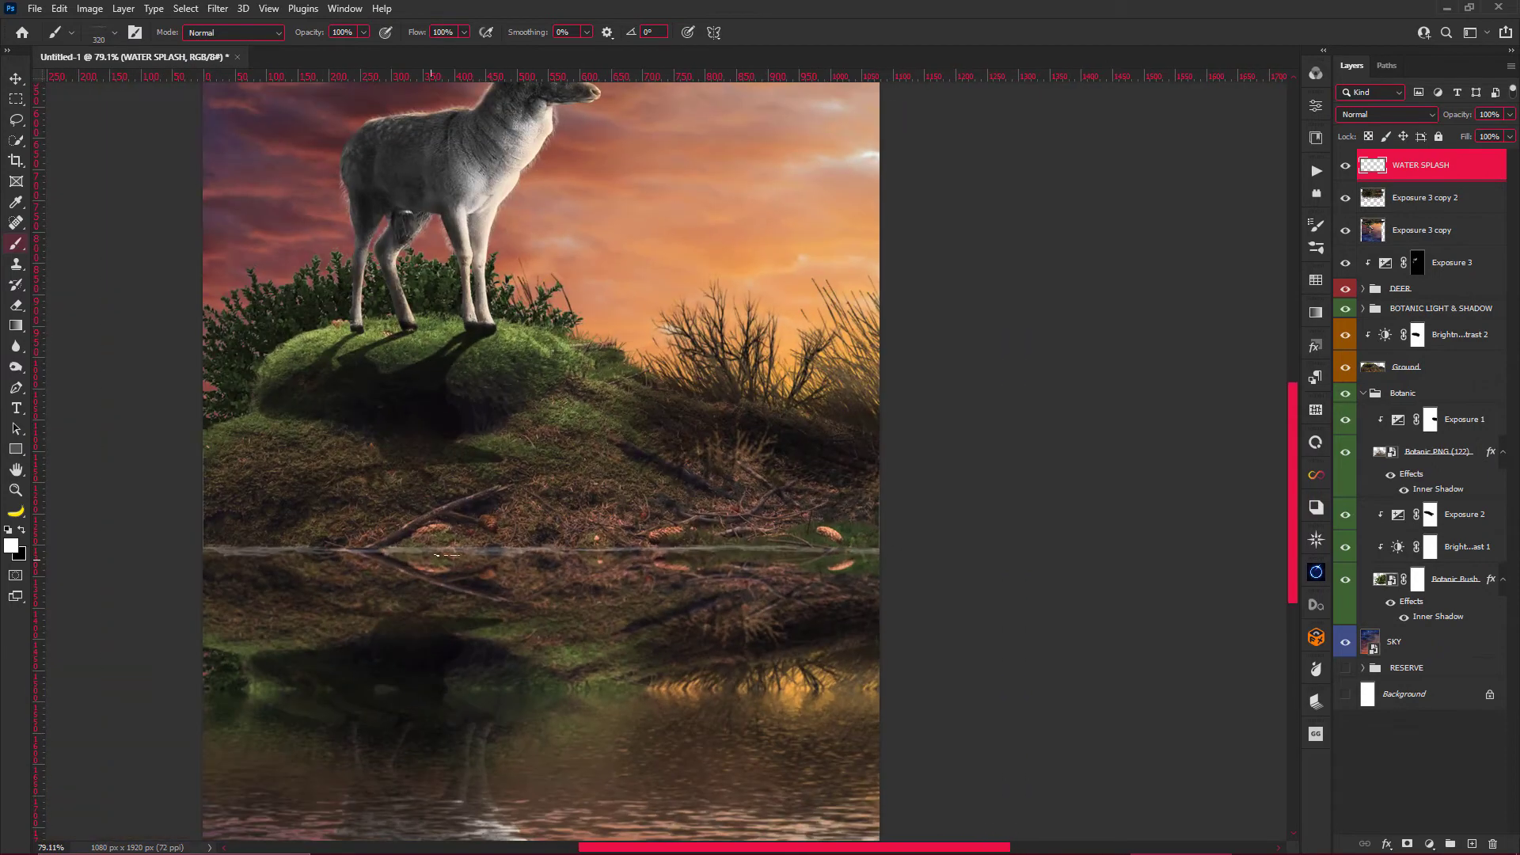
scroll(371, 549, up, 4)
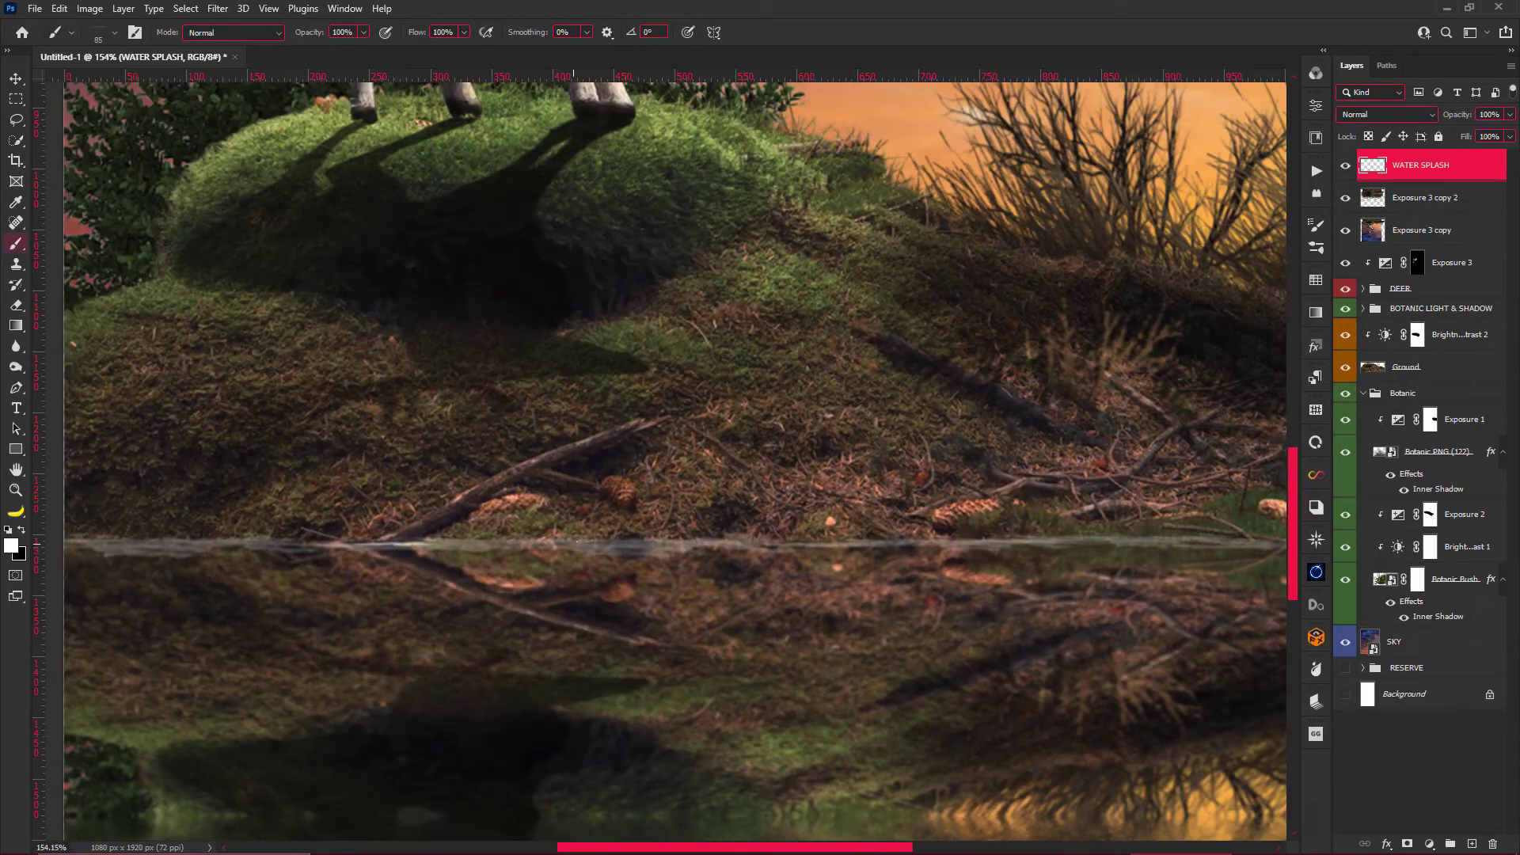
scroll(575, 541, down, 3)
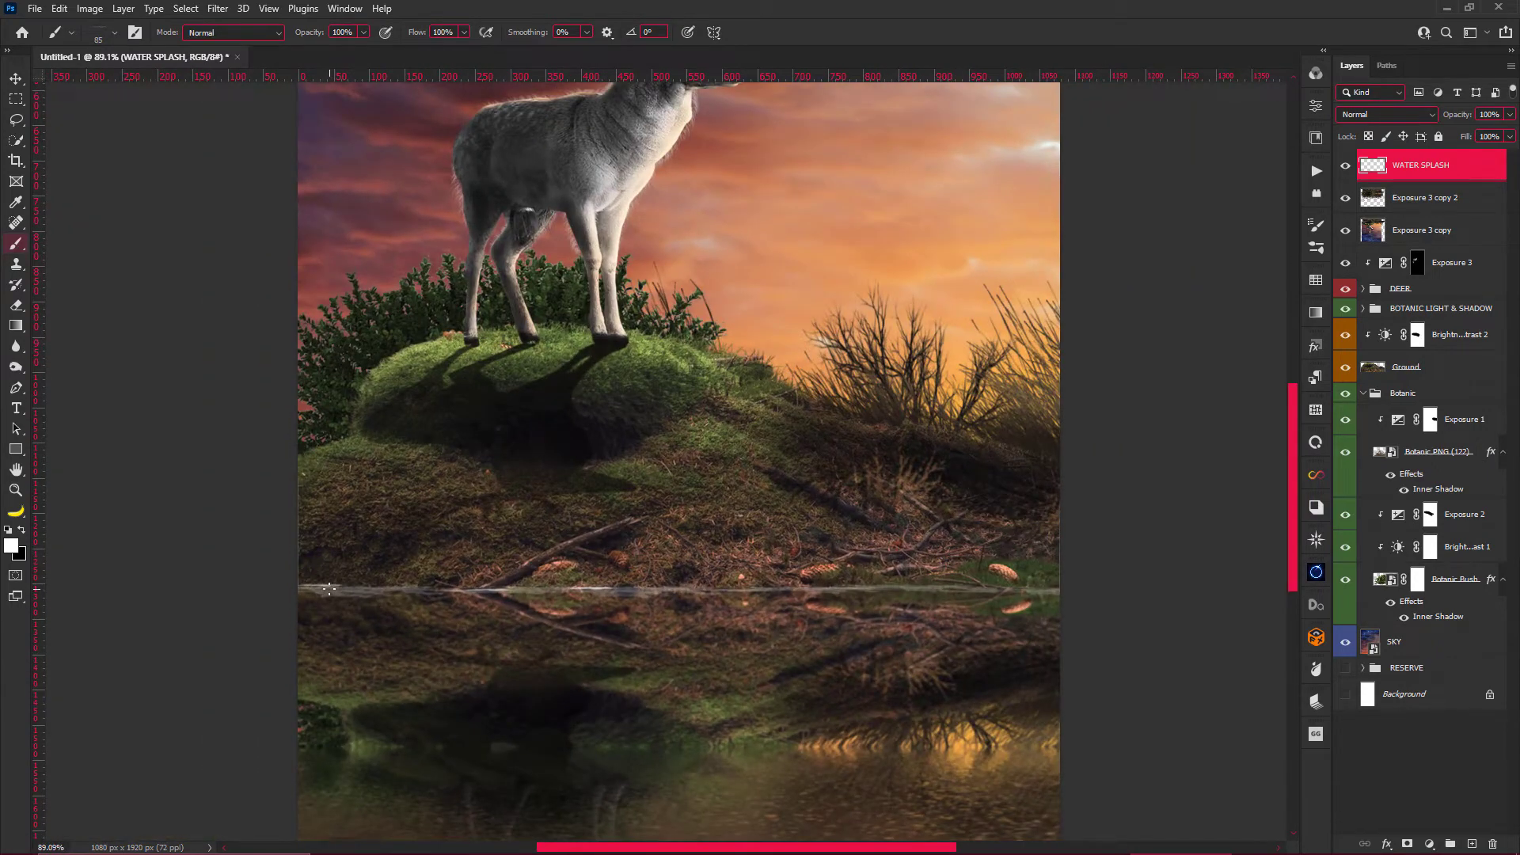
scroll(725, 600, up, 1)
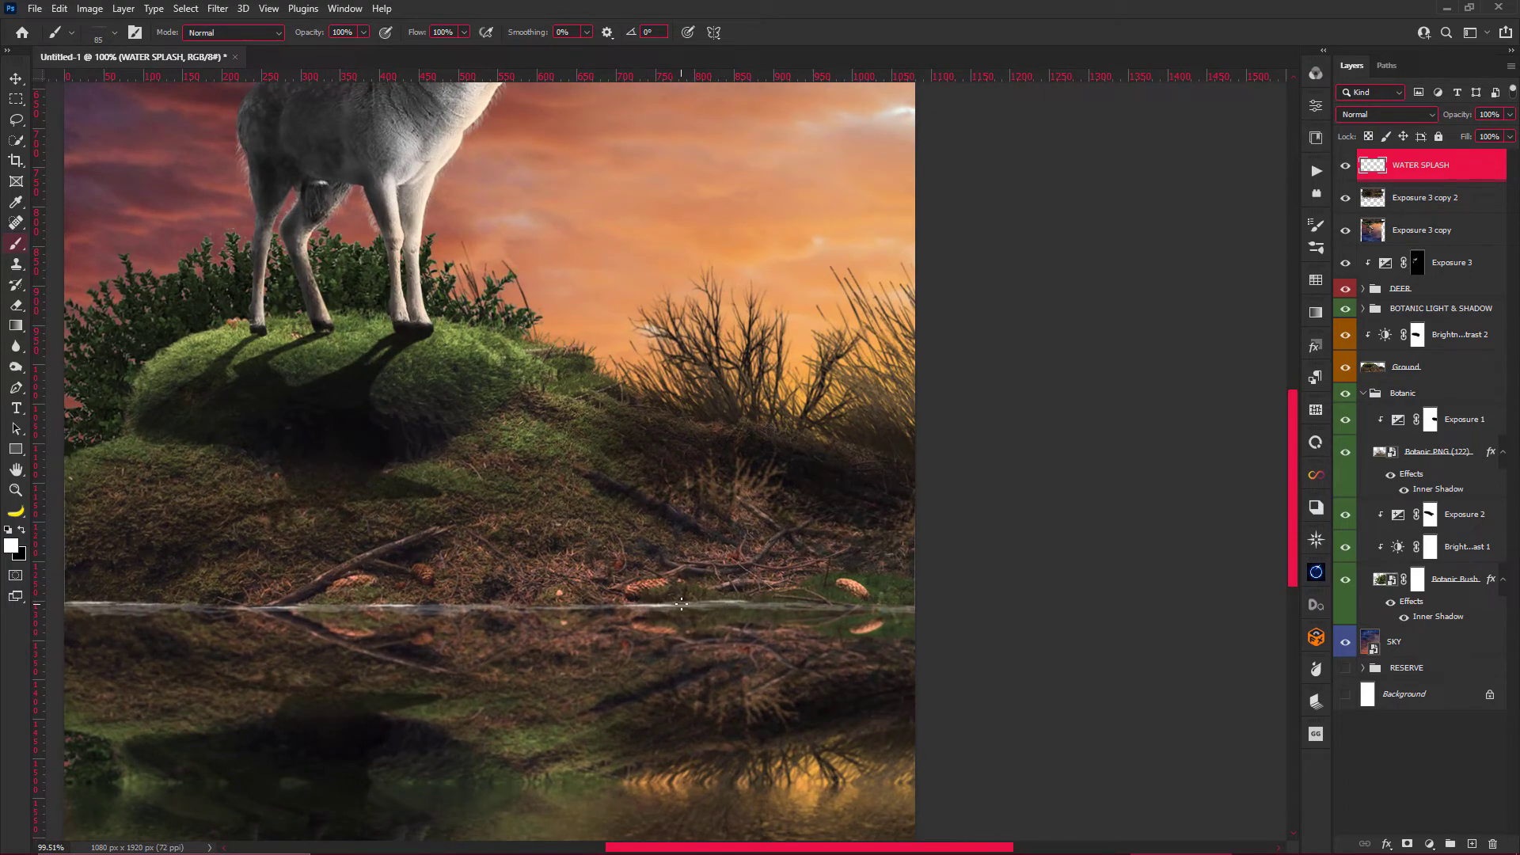
scroll(790, 629, down, 2)
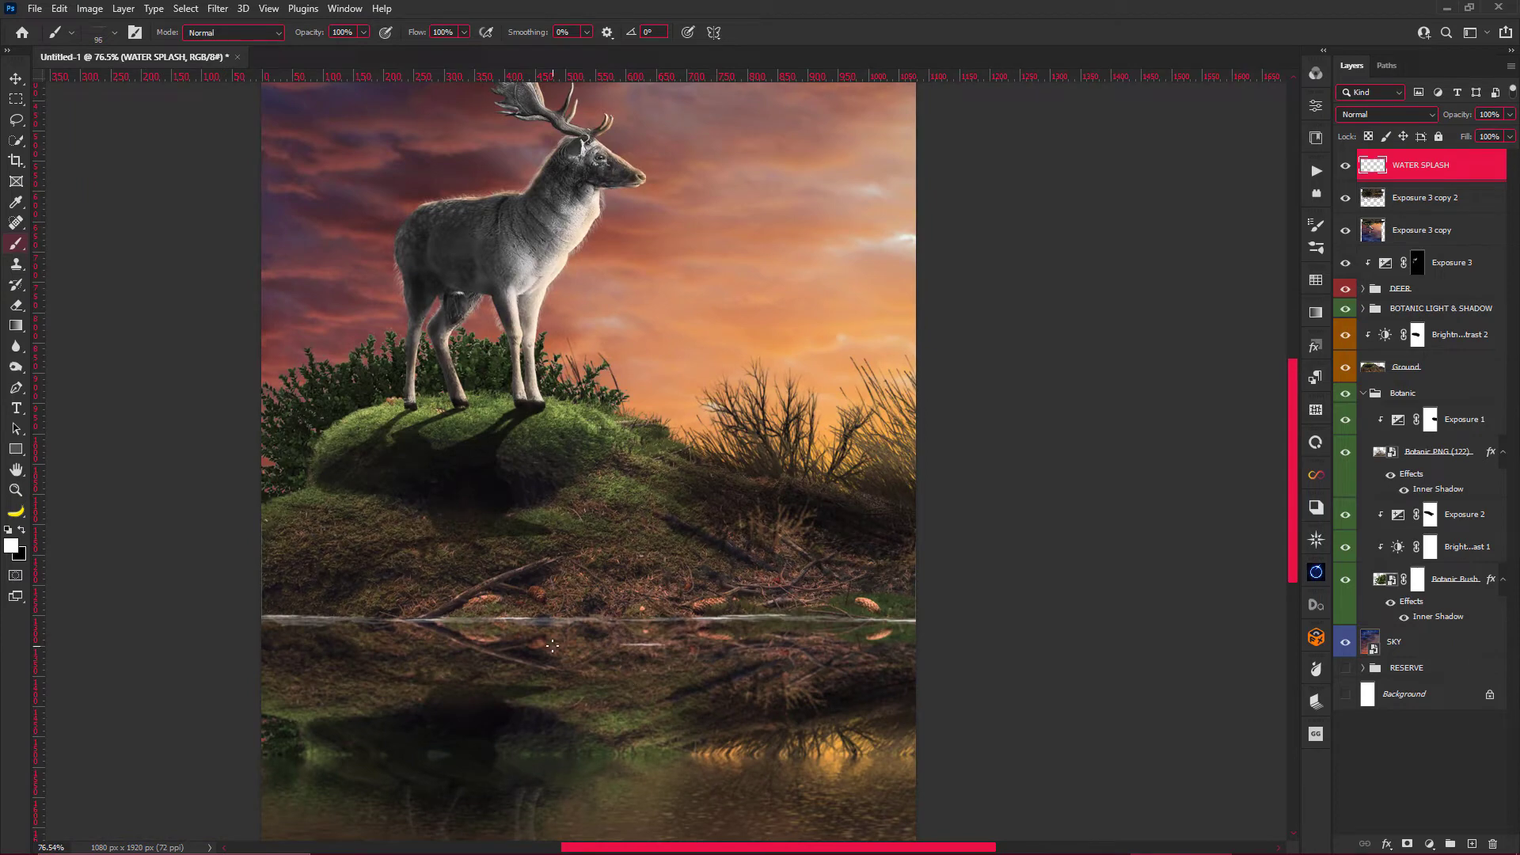
drag(526, 639, 633, 662)
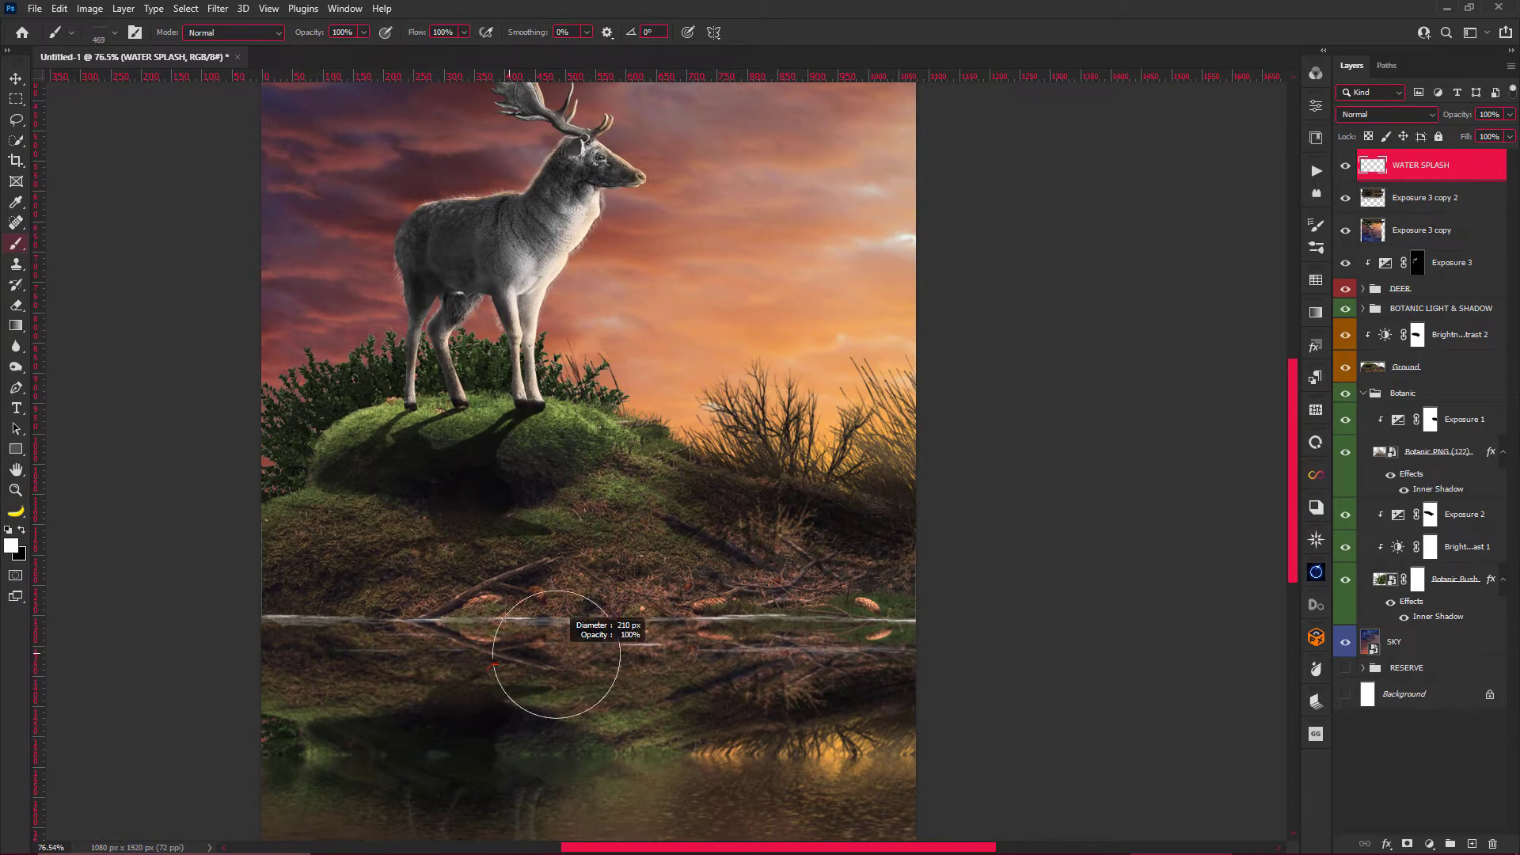
scroll(538, 658, down, 3)
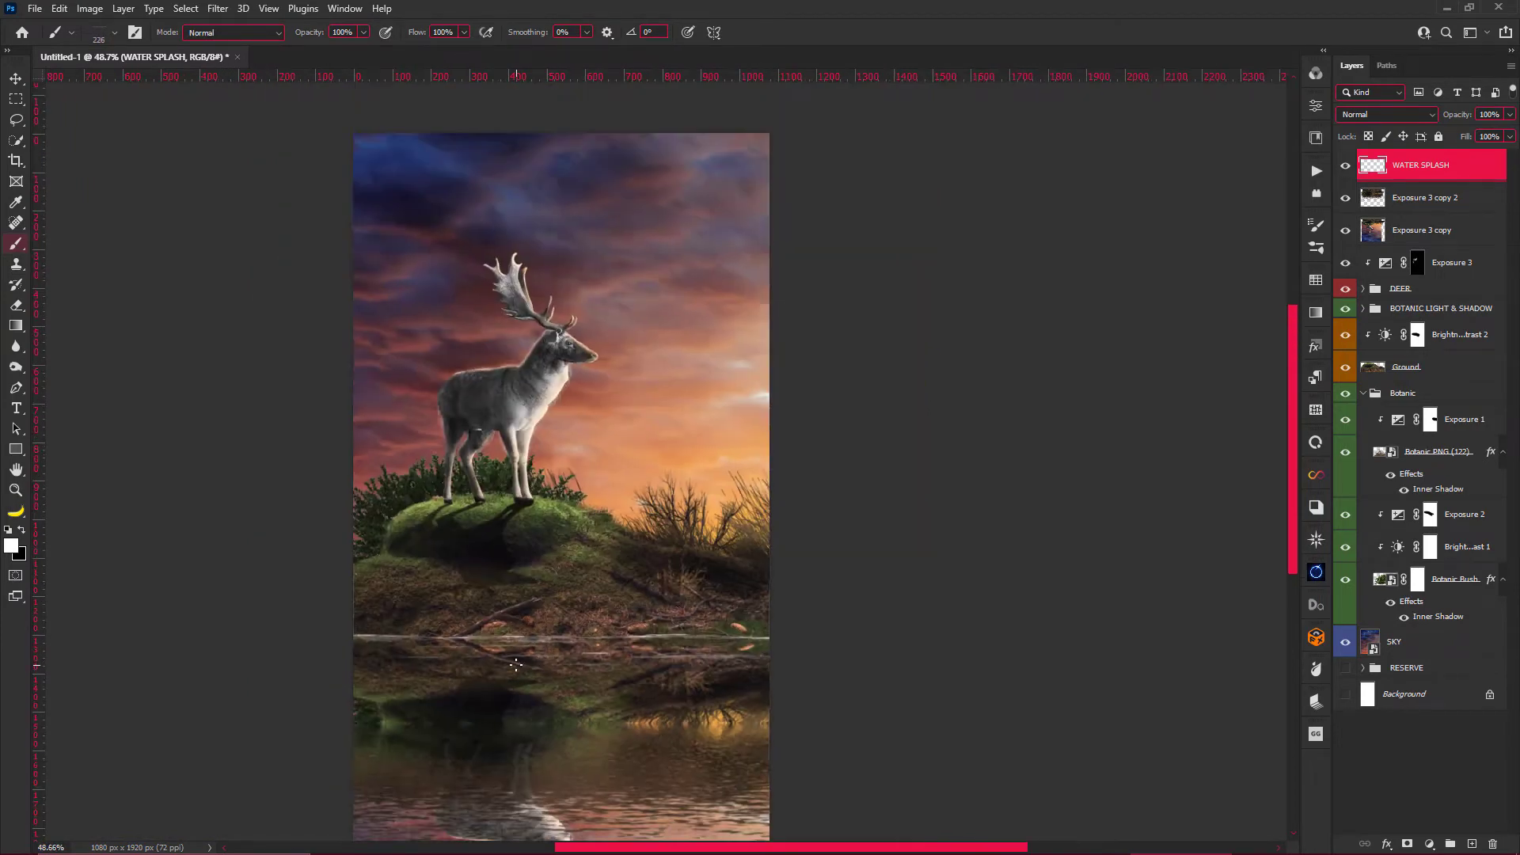
key(v)
scroll(476, 554, down, 1)
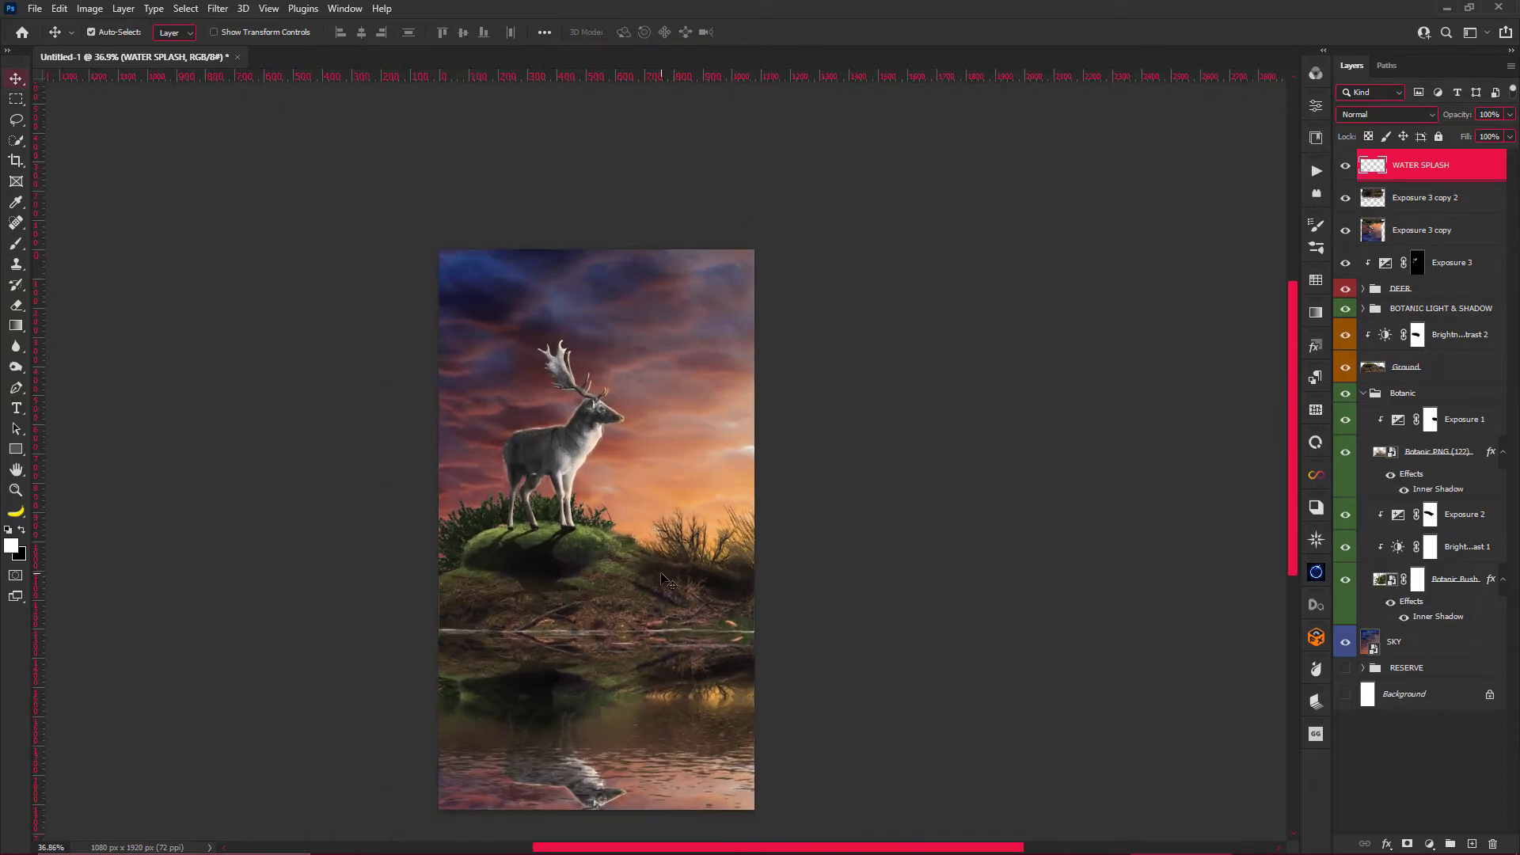
scroll(500, 406, up, 1)
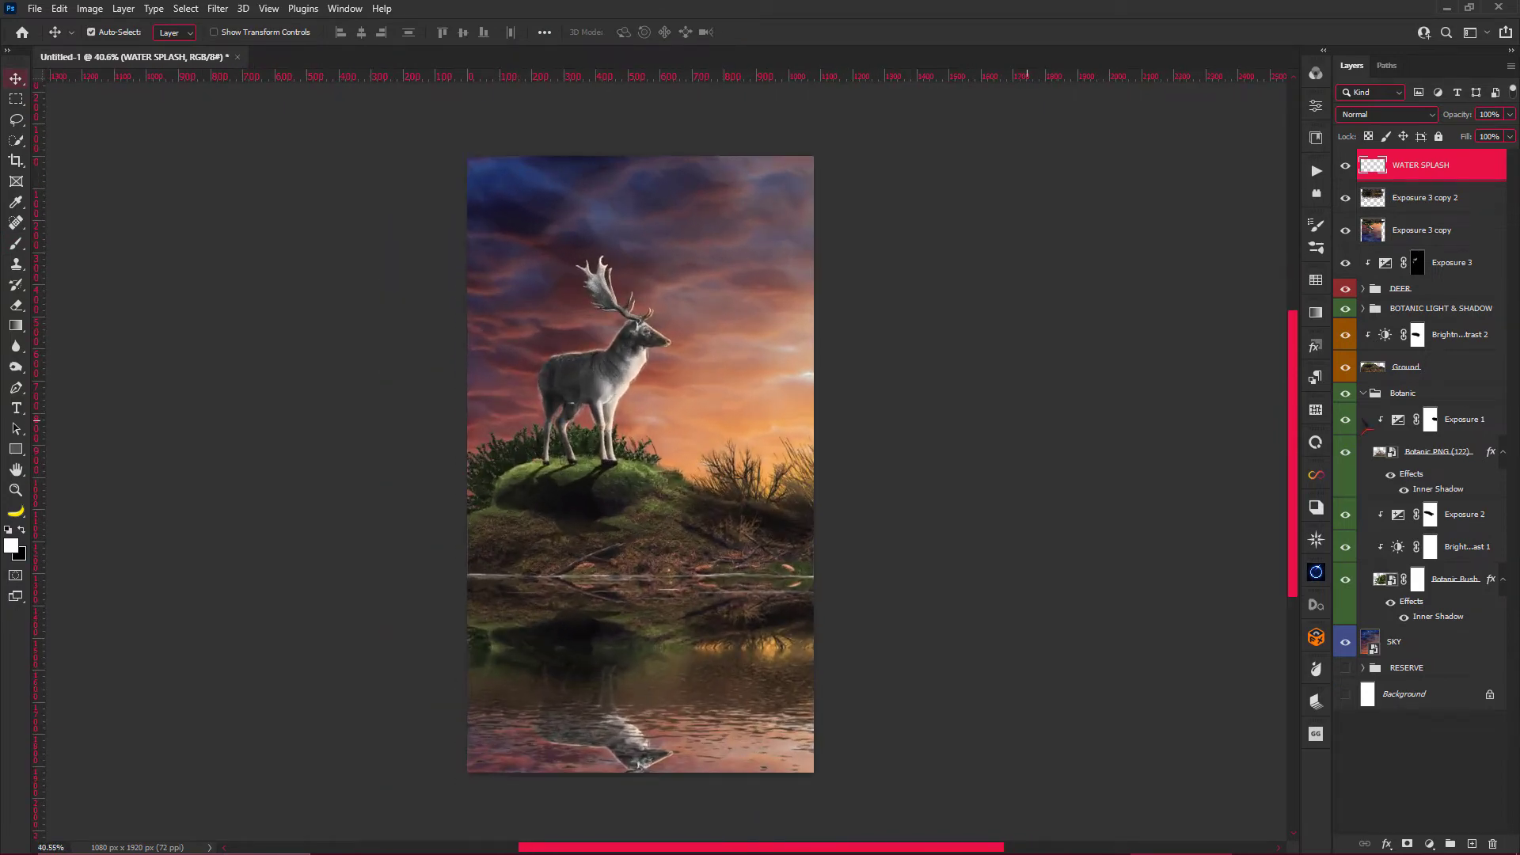
Apply a 9.8 px Gaussian Blur to the Exposure 3 copy reflection layer.
click(1457, 198)
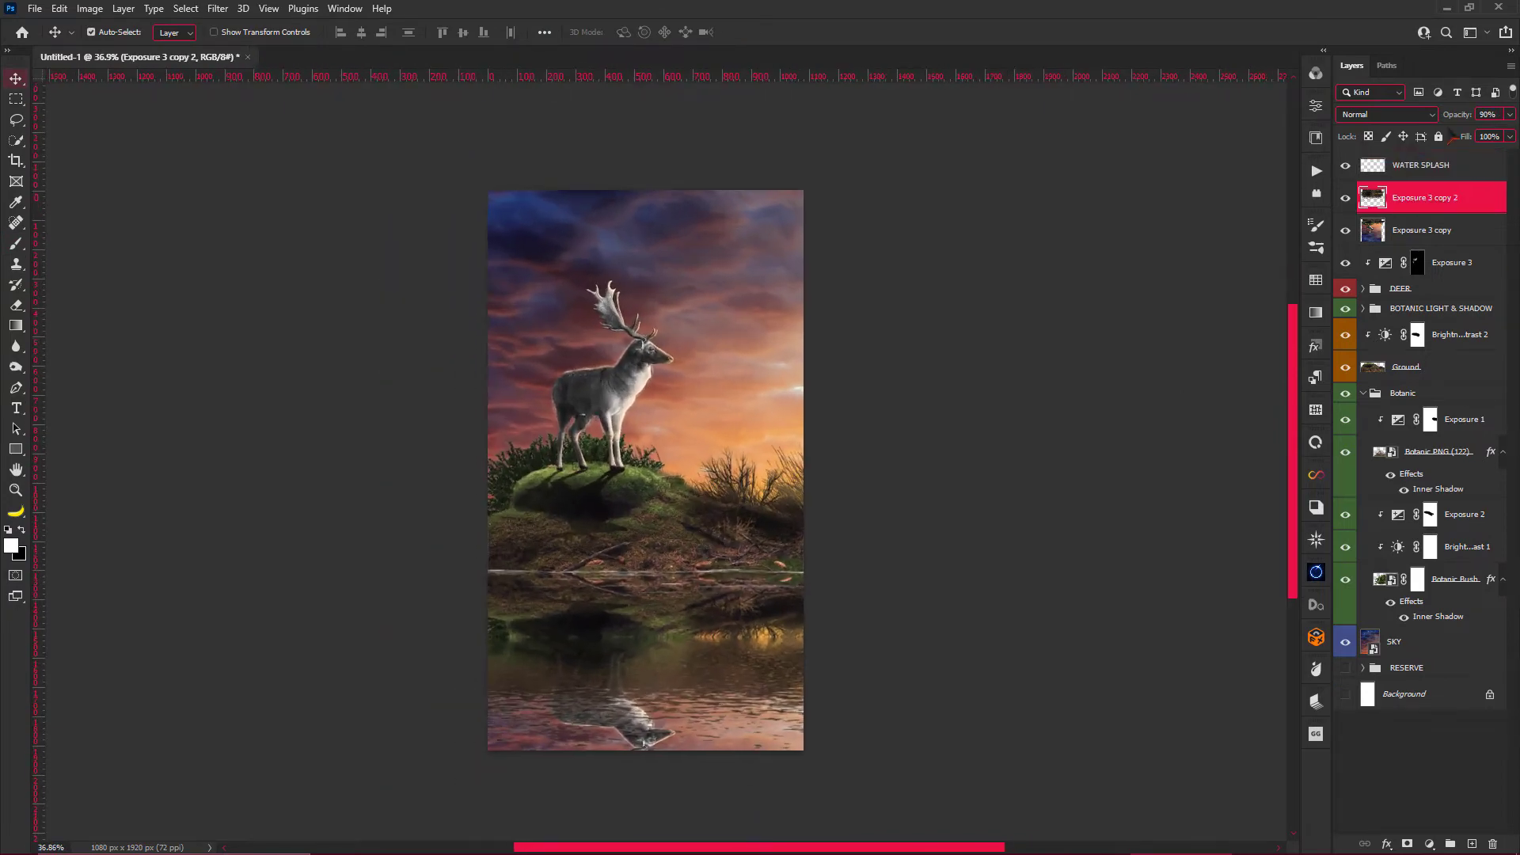
click(1507, 115)
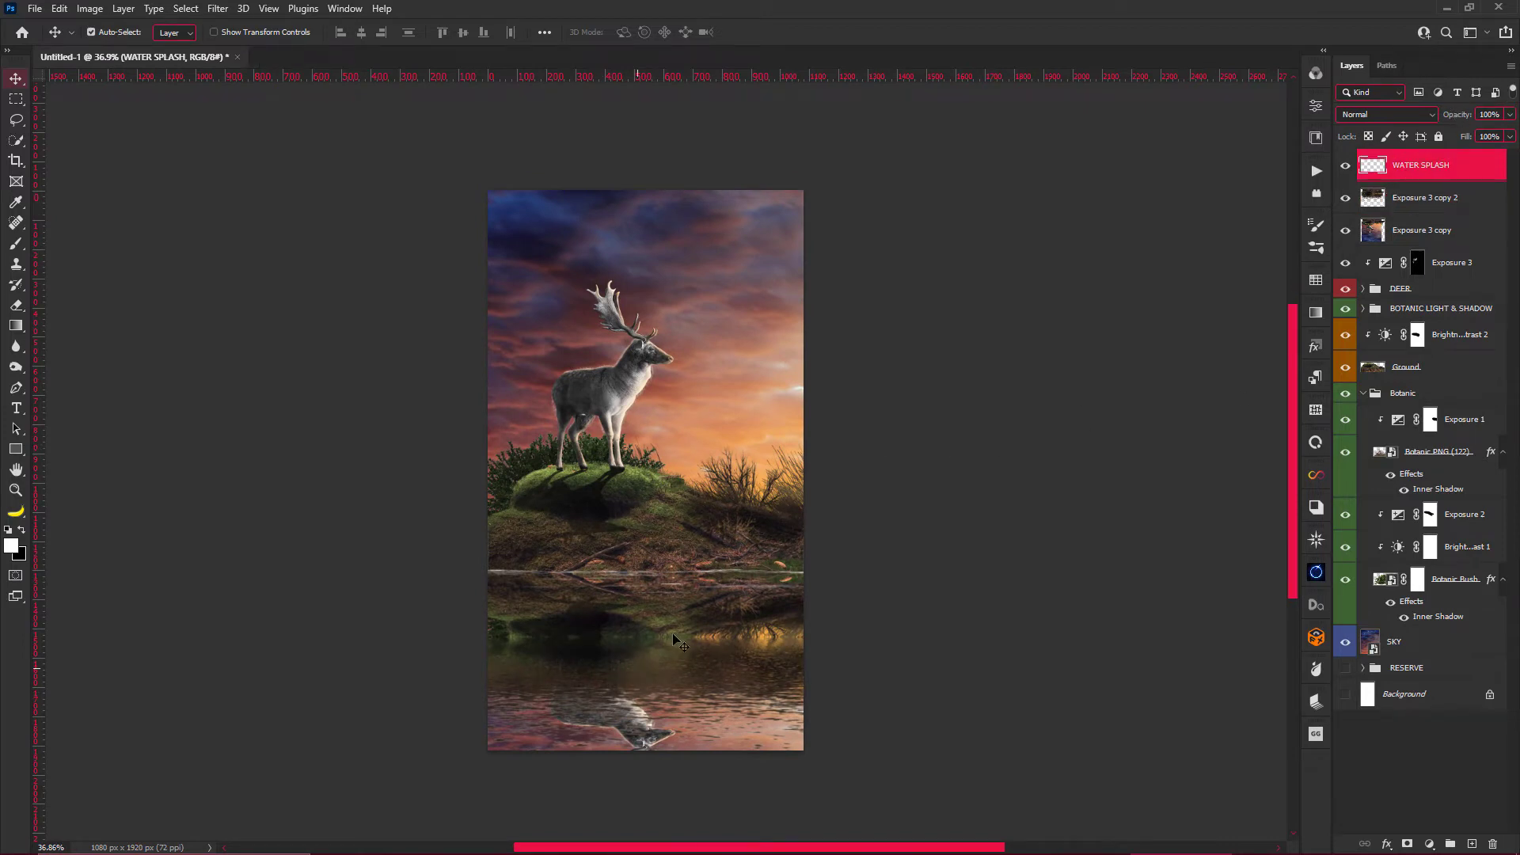
scroll(686, 594, down, 1)
key(alt+bracketleft)
click(218, 8)
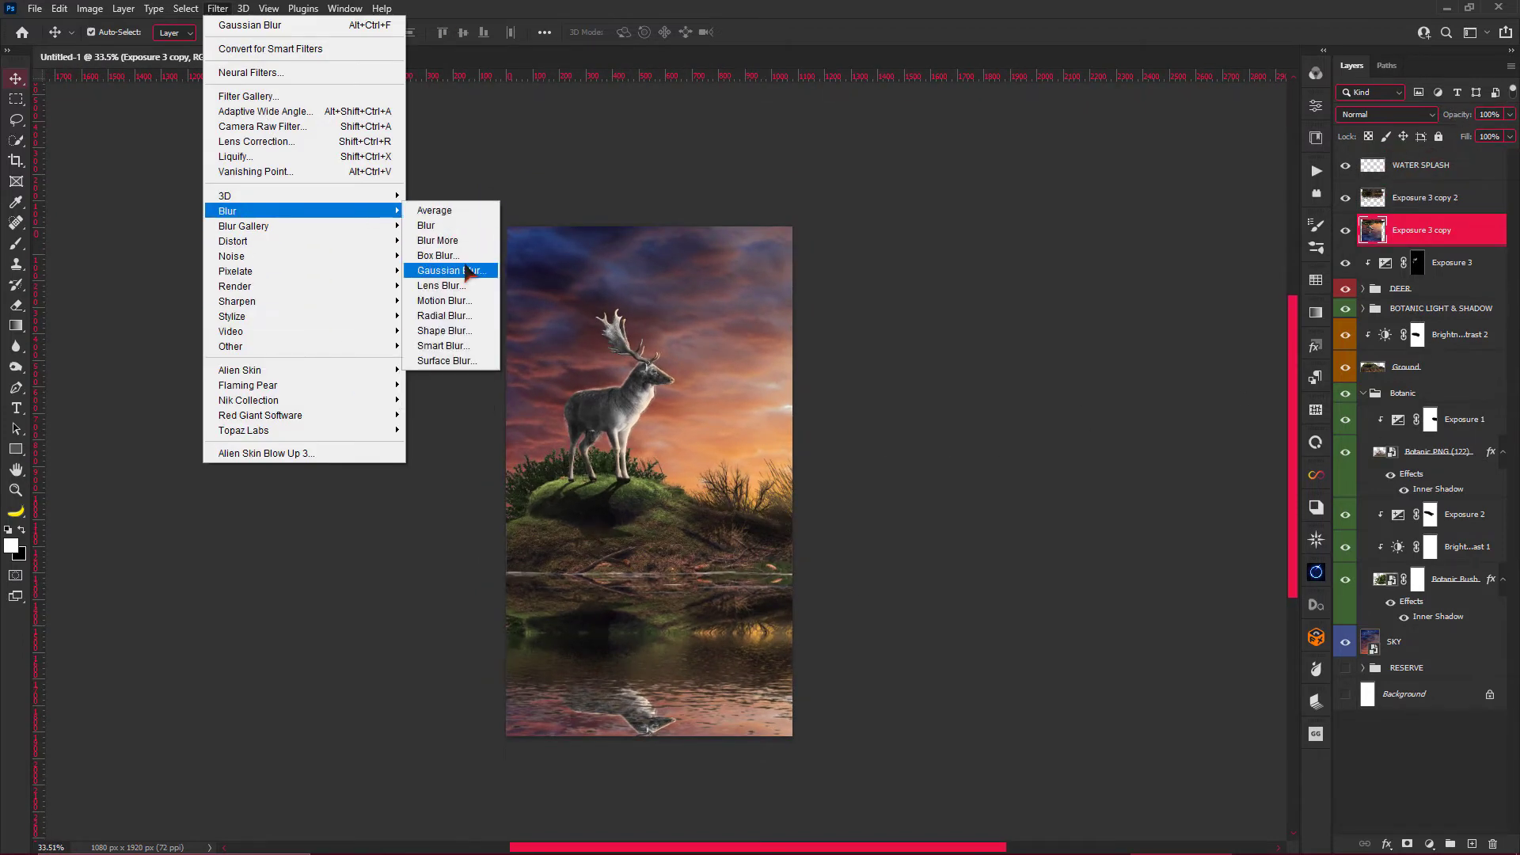
click(444, 271)
drag(678, 427, 707, 427)
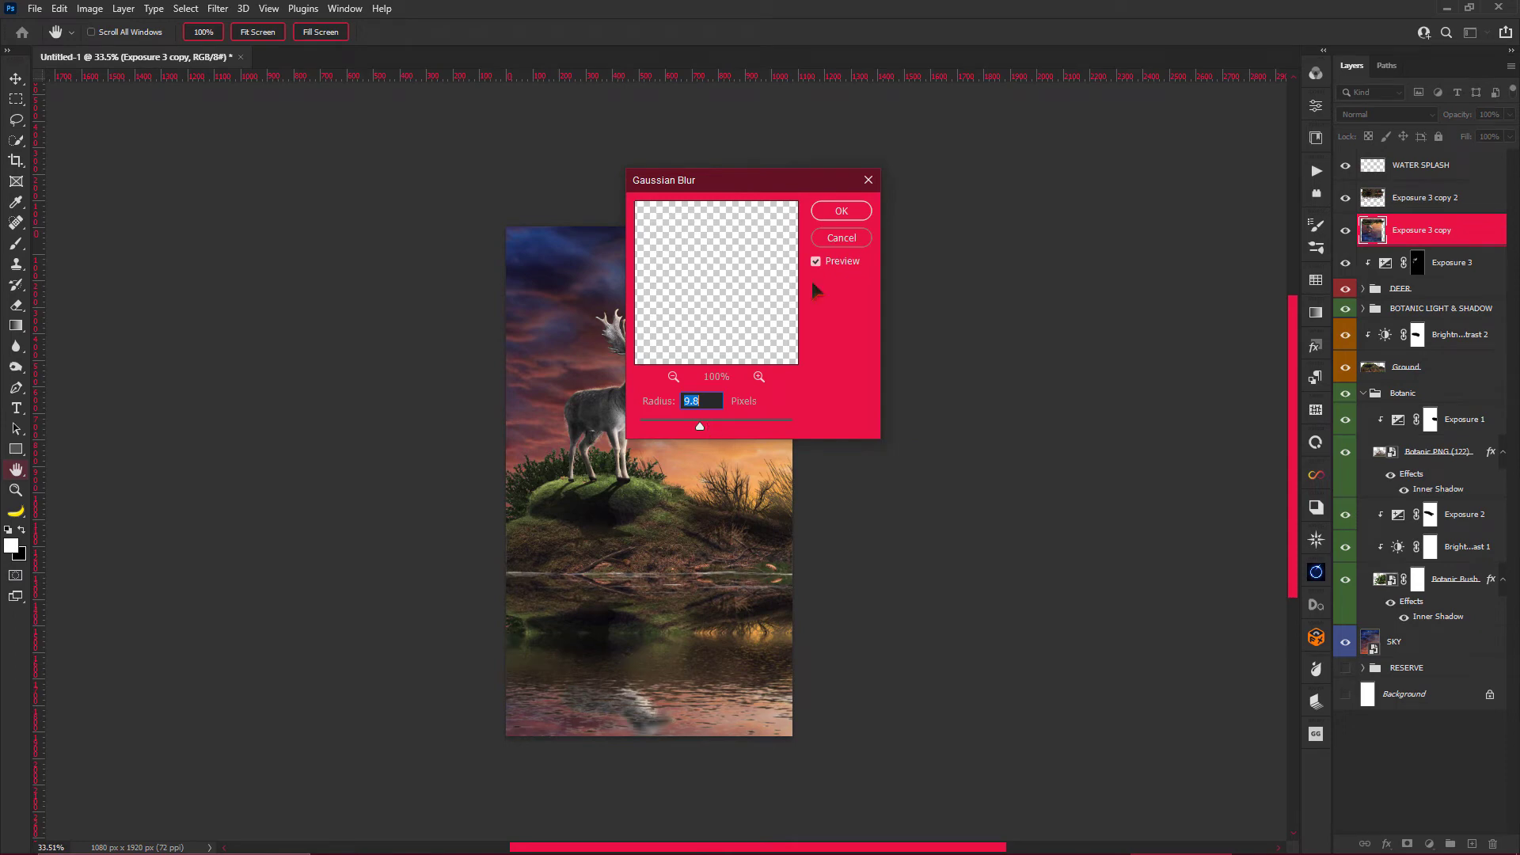
click(841, 211)
scroll(491, 491, up, 2)
Erase unwanted parts of the WATER SPLASH line with a smaller eraser.
key(e)
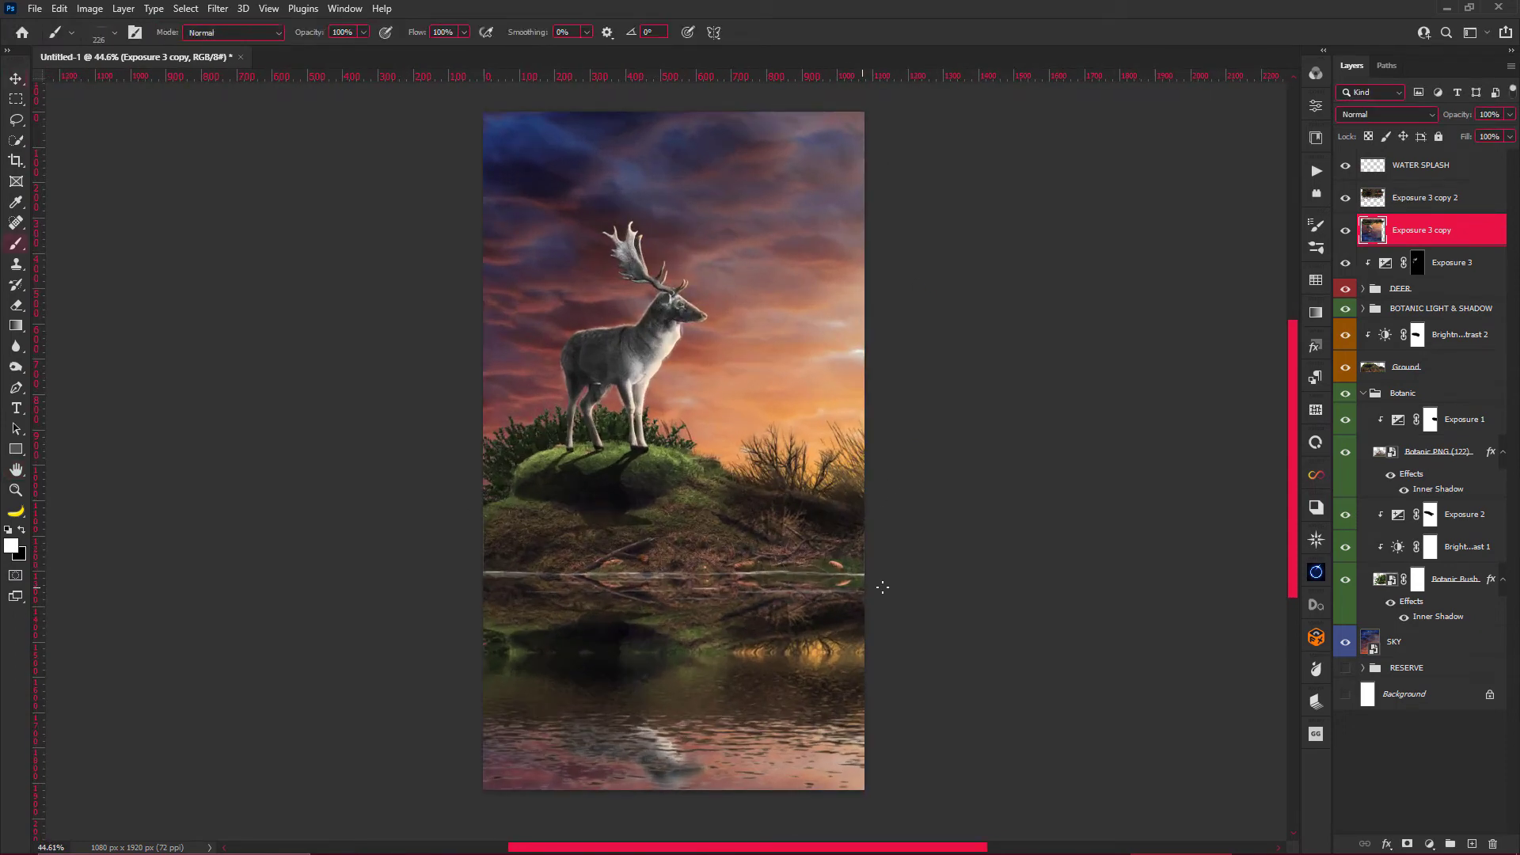
scroll(792, 586, up, 1)
key(alt+period)
scroll(720, 572, up, 3)
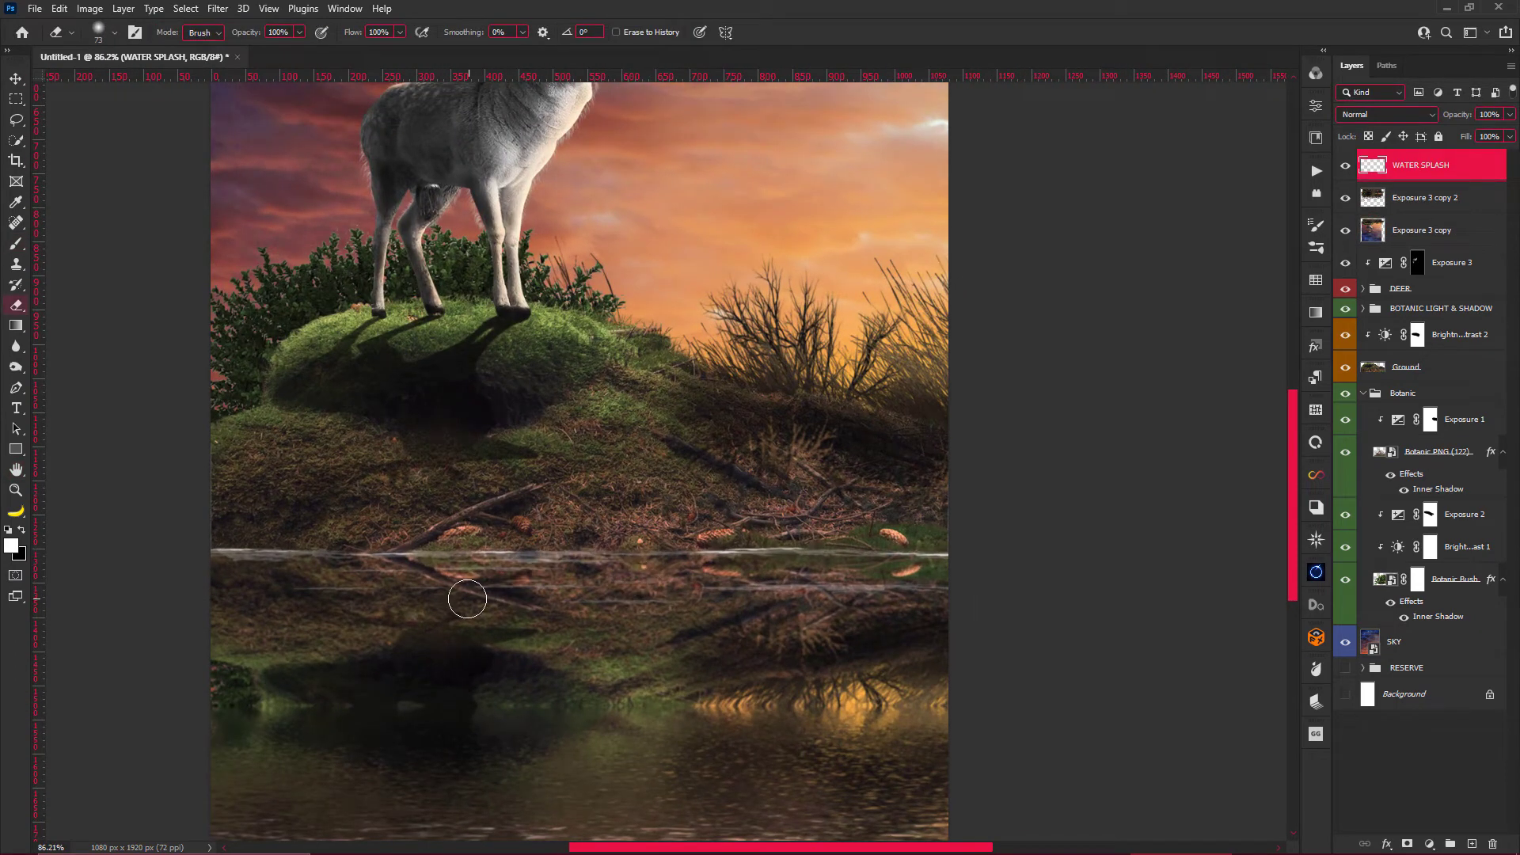
key(bracketleft)
key(bracketleft)
key(bracketleft)
key(b)
scroll(568, 592, down, 2)
scroll(633, 579, up, 2)
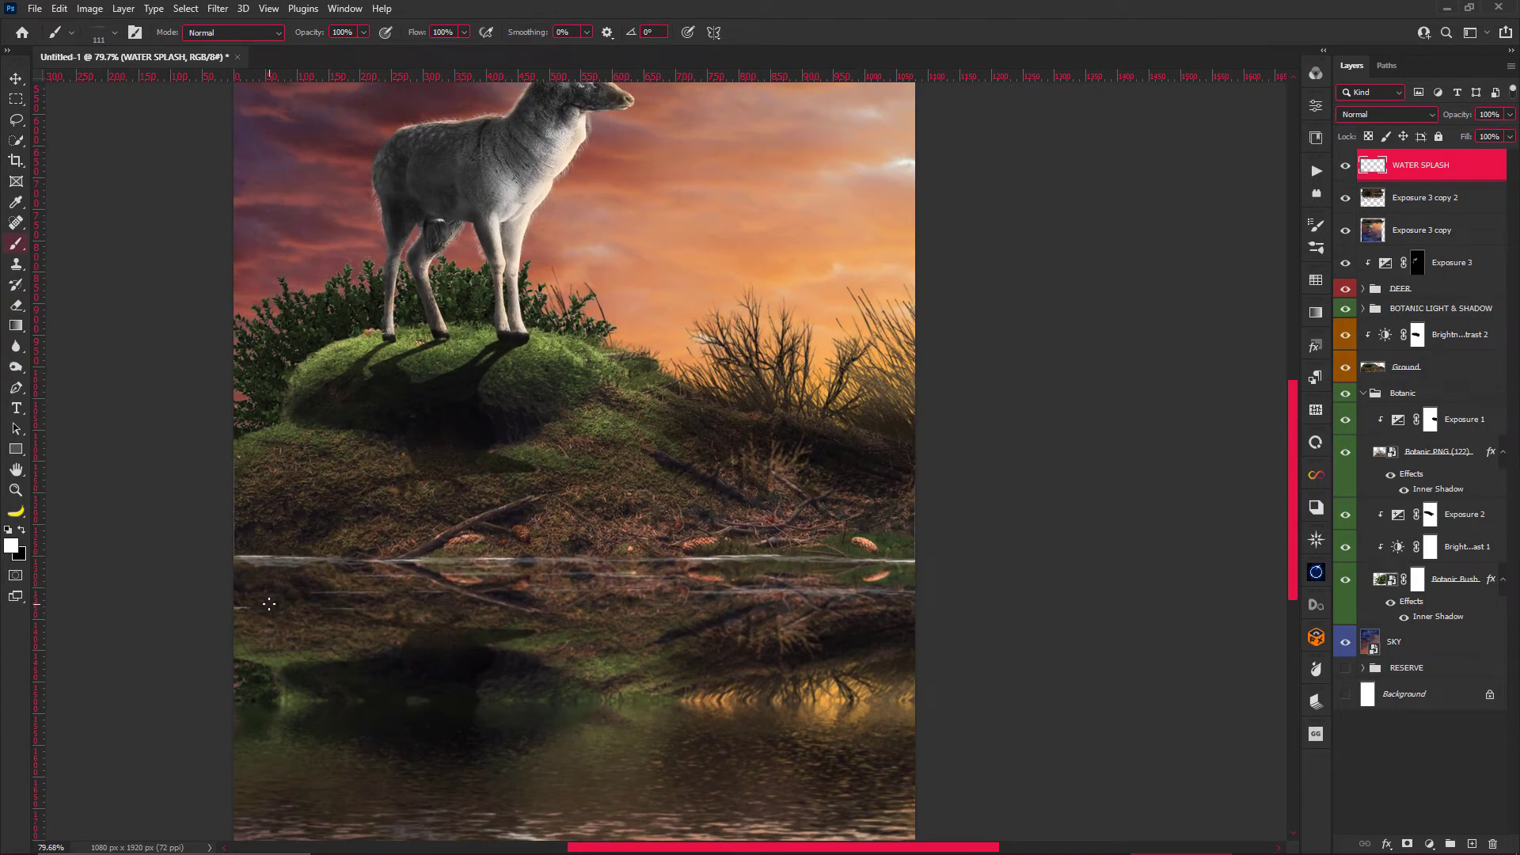
scroll(412, 612, down, 1)
key(e)
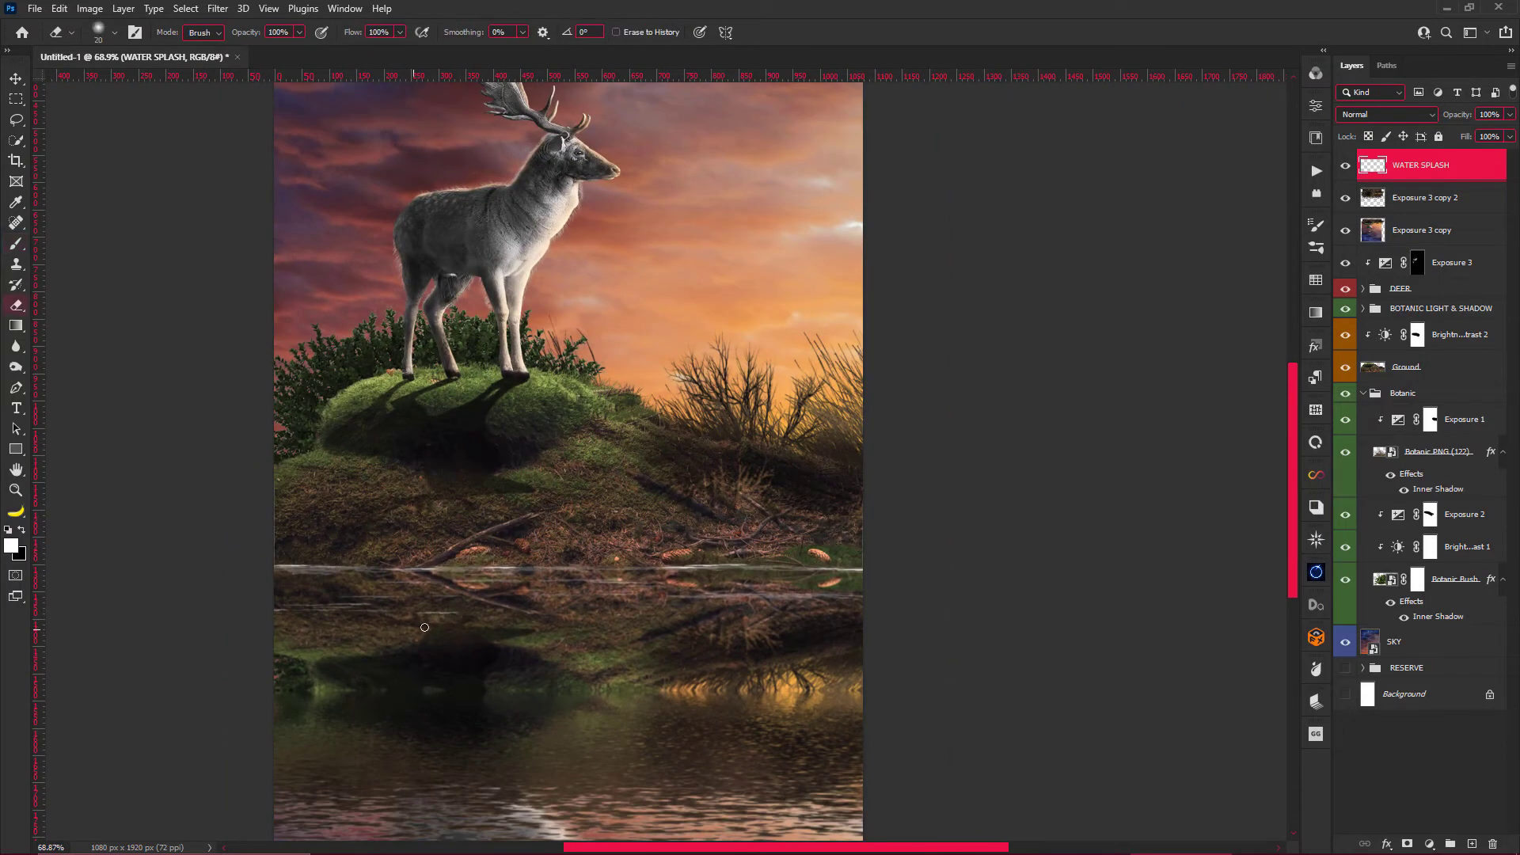
scroll(401, 628, down, 1)
scroll(700, 632, down, 1)
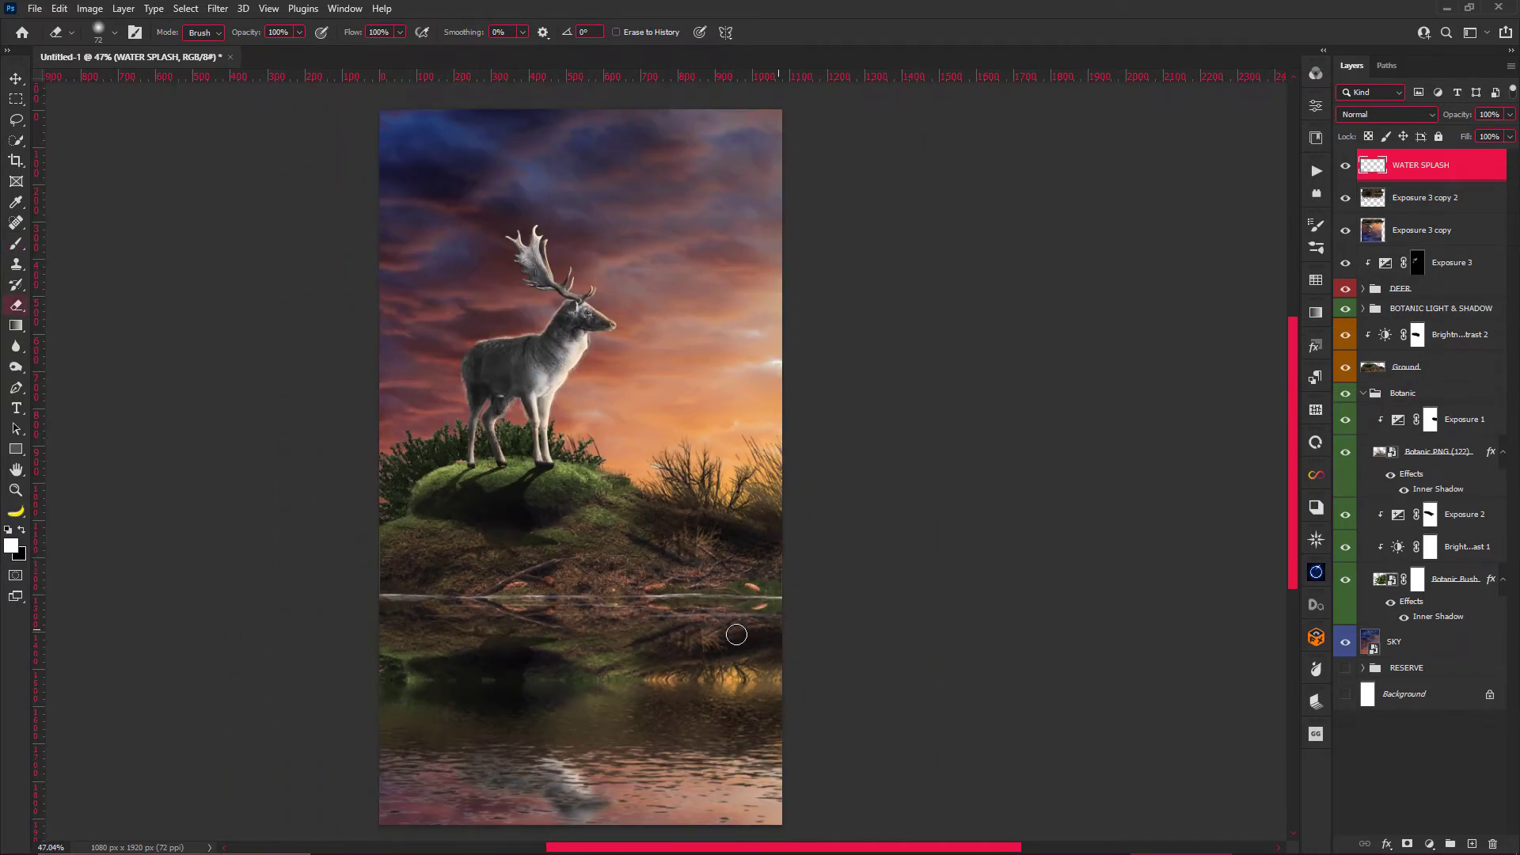
key(v)
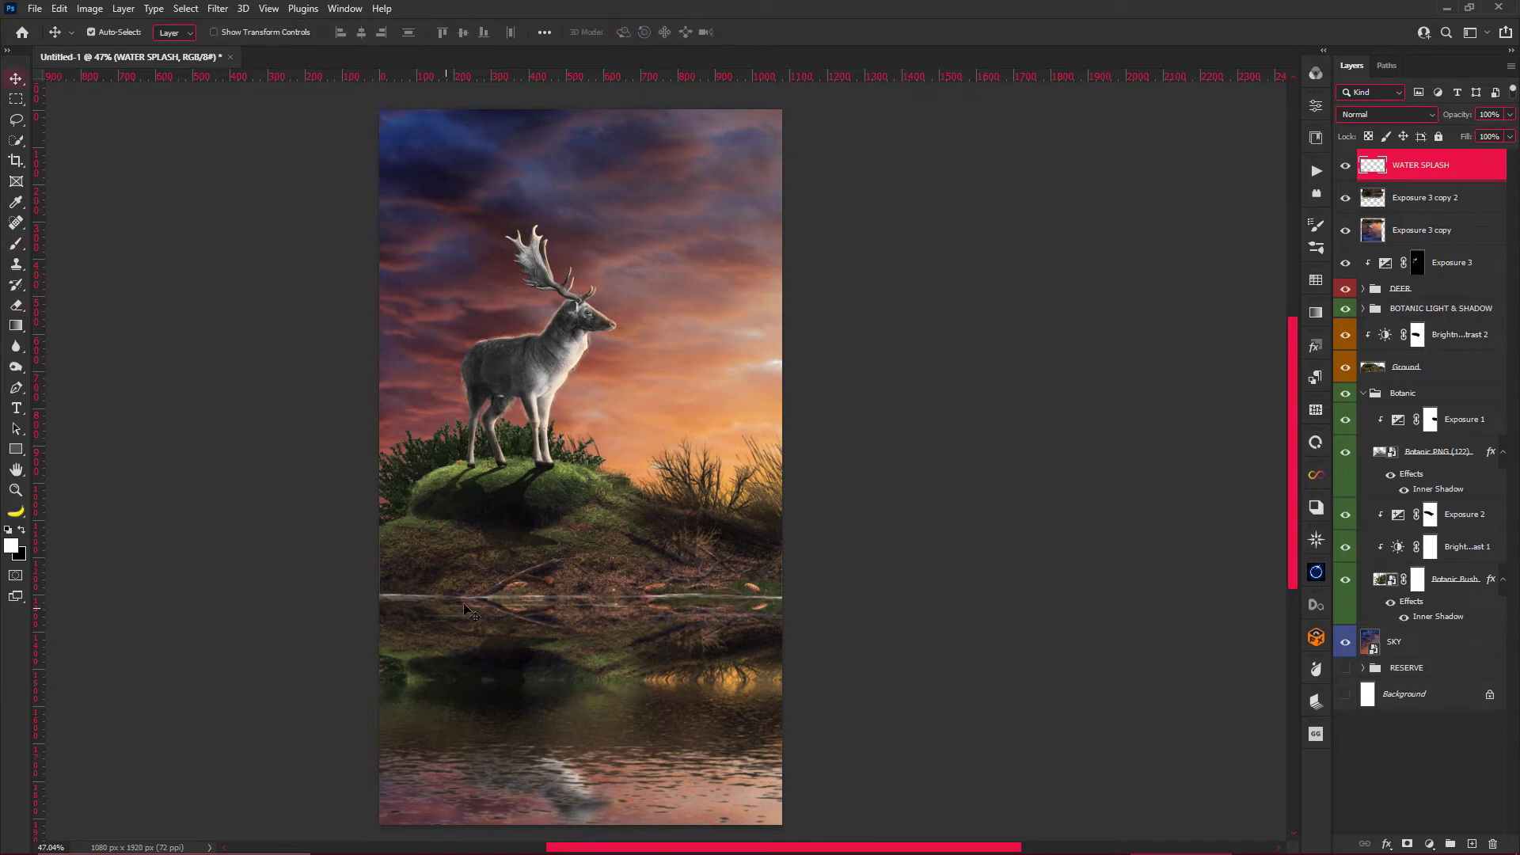
scroll(600, 520, down, 1)
scroll(600, 519, up, 1)
scroll(633, 515, up, 1)
Give the DEER group's Shadow layer a white mask and a Gaussian Blur smart filter.
click(1364, 288)
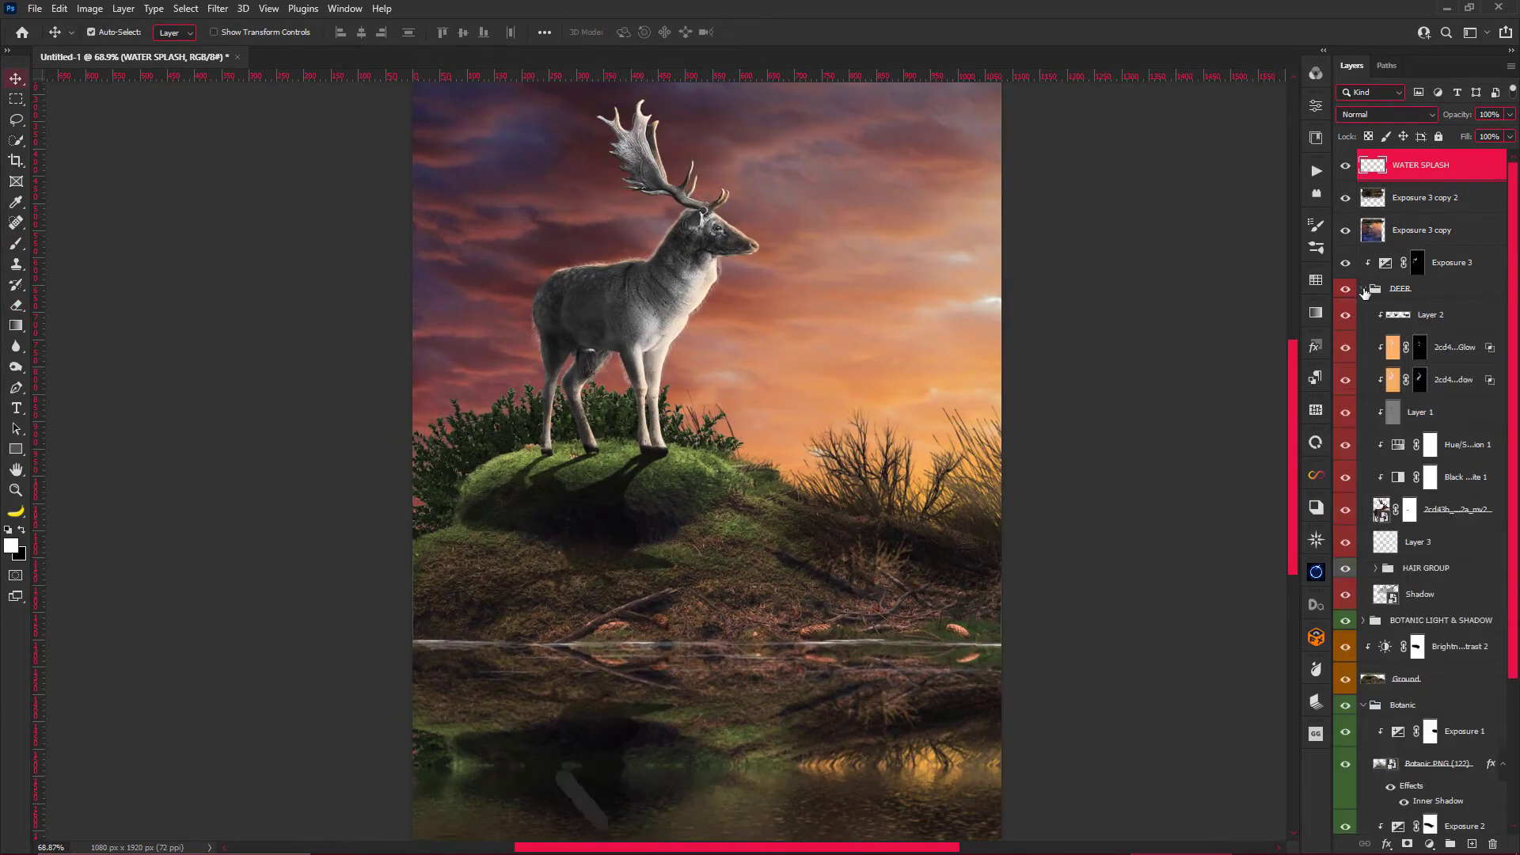
click(1398, 593)
click(1407, 844)
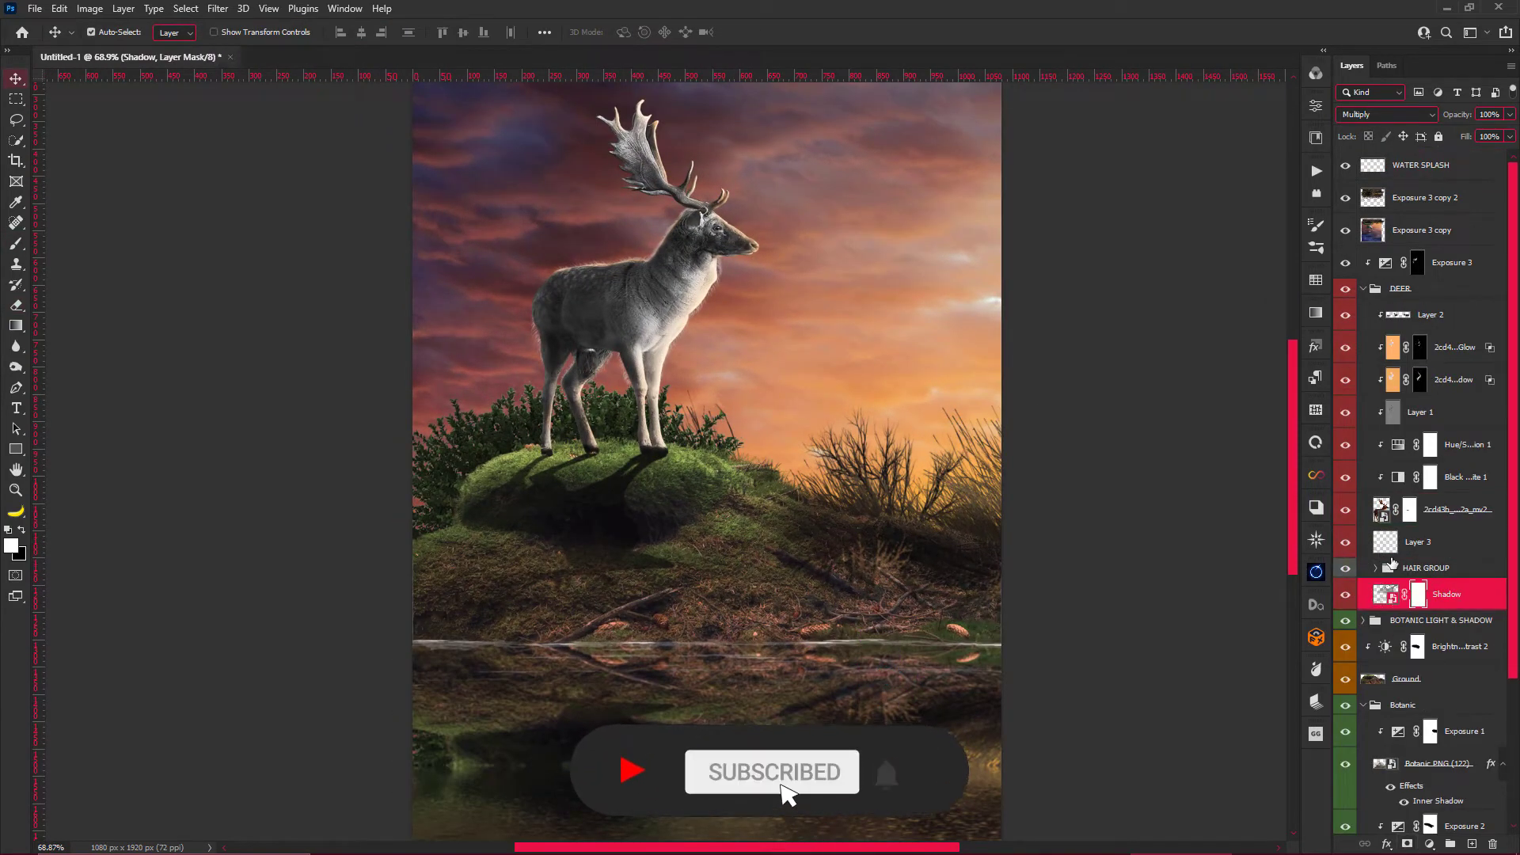
click(218, 9)
click(444, 271)
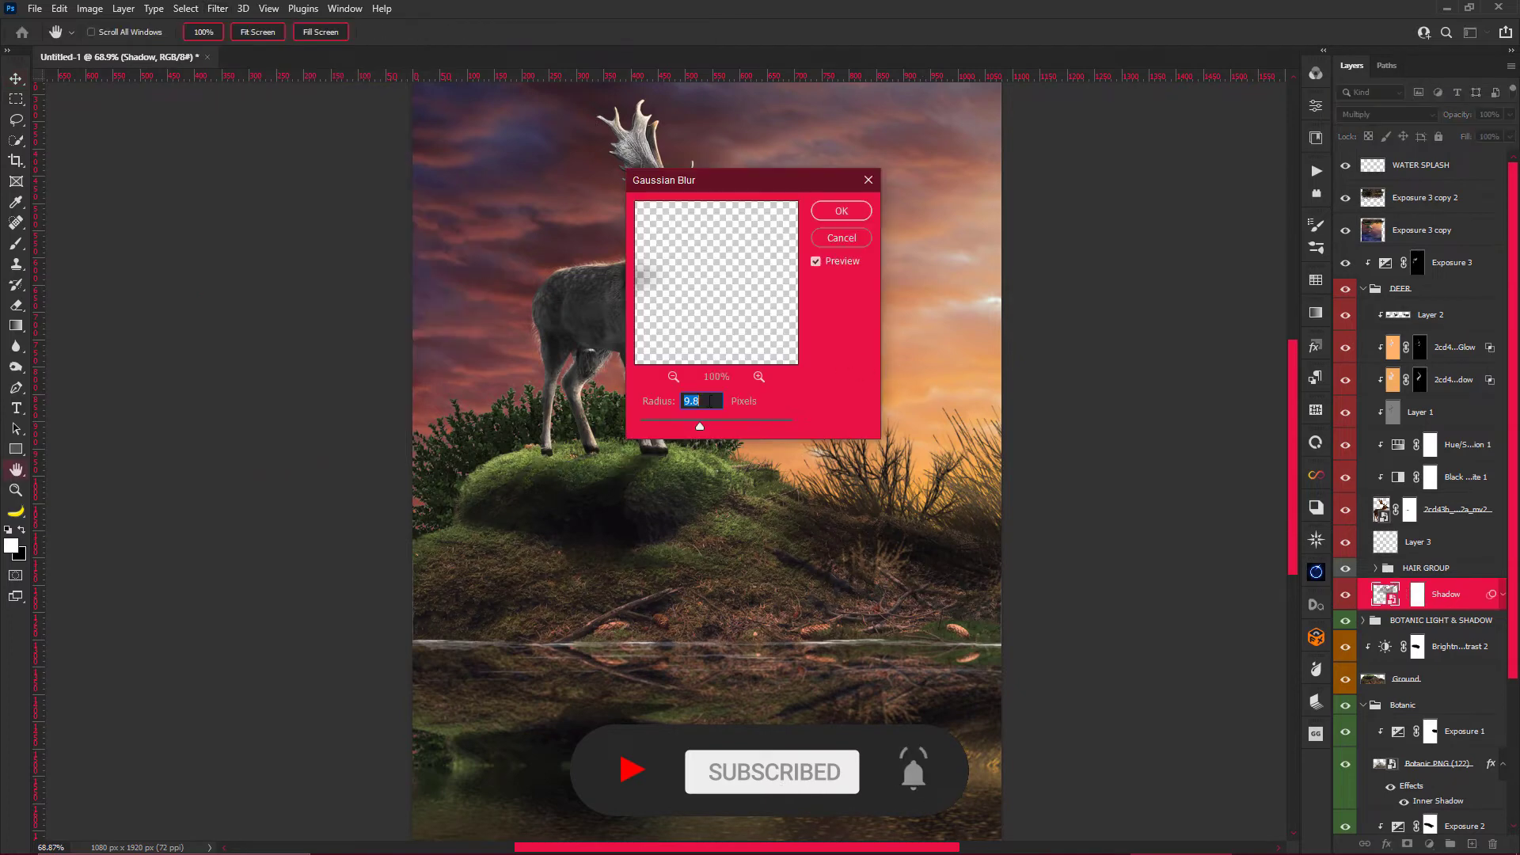
key(Return)
scroll(779, 633, down, 3)
scroll(745, 598, up, 1)
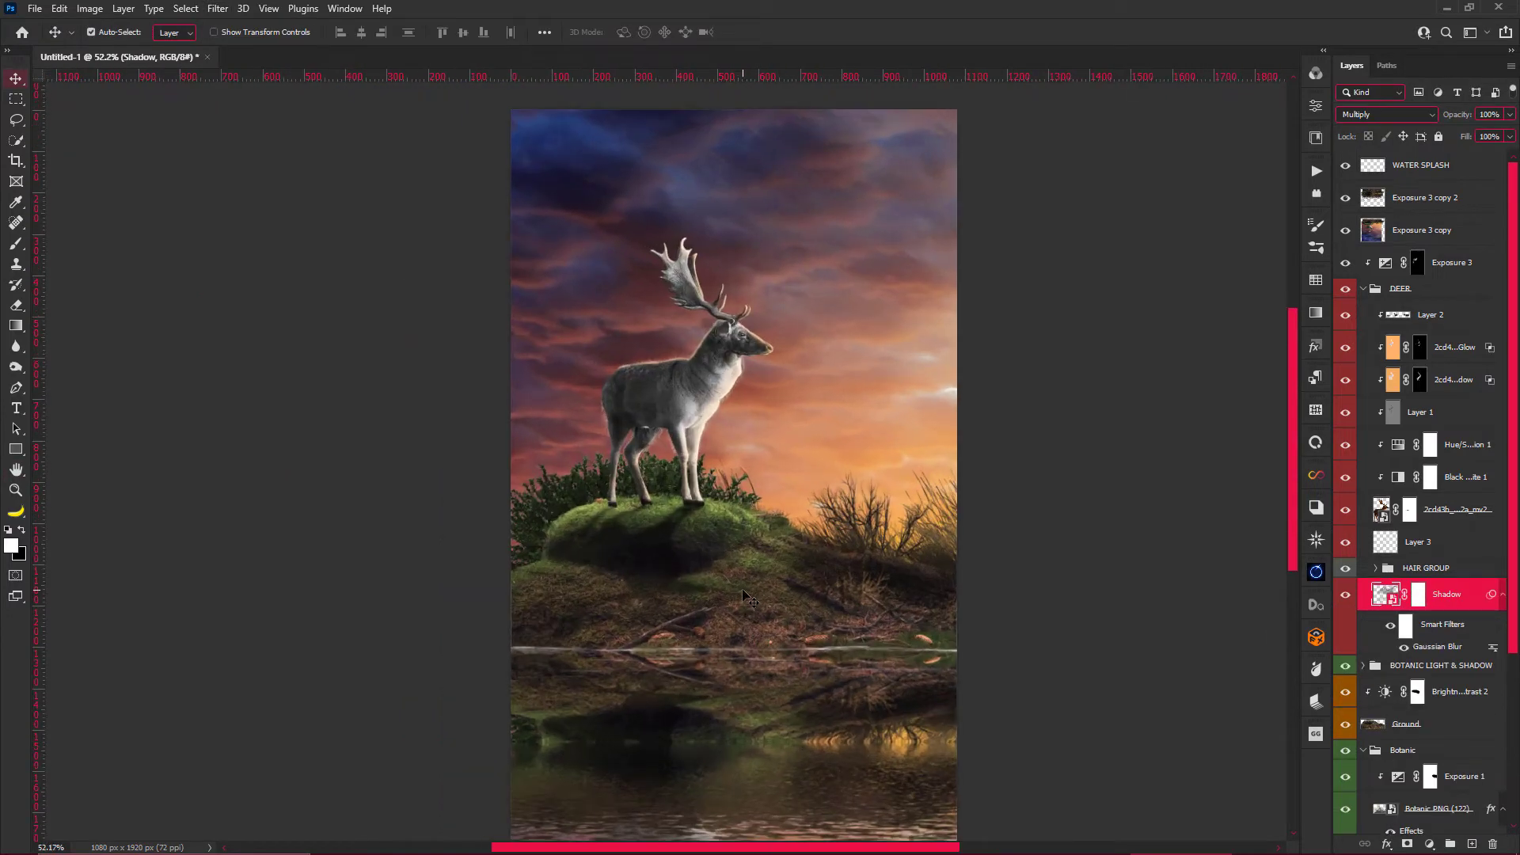
click(1417, 599)
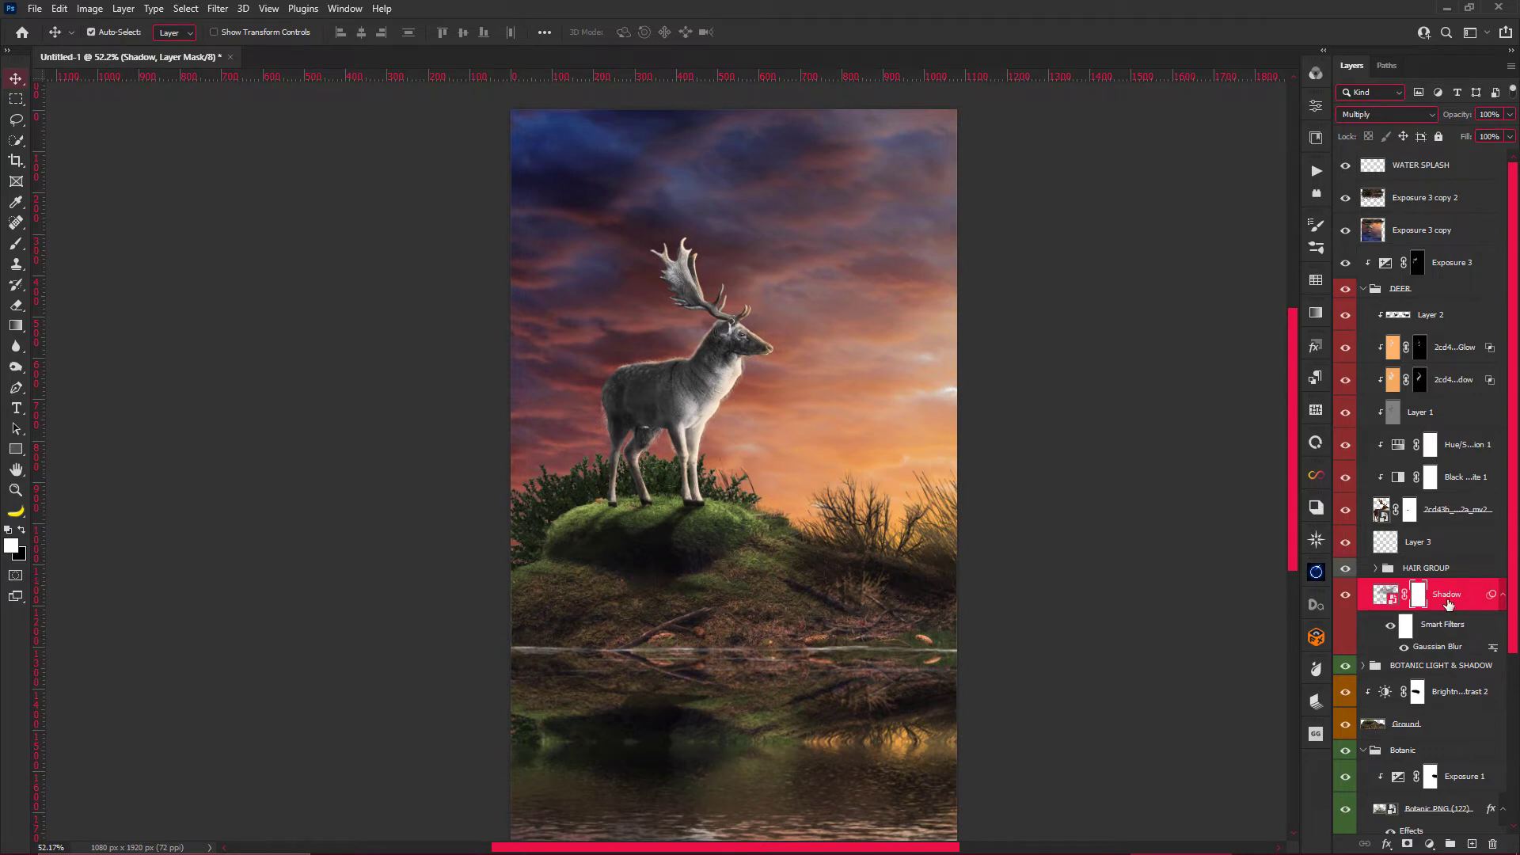
Duplicate the Shadow layer and paint black on the copy's mask to hide part below the mound.
key(ctrl+j)
key(b)
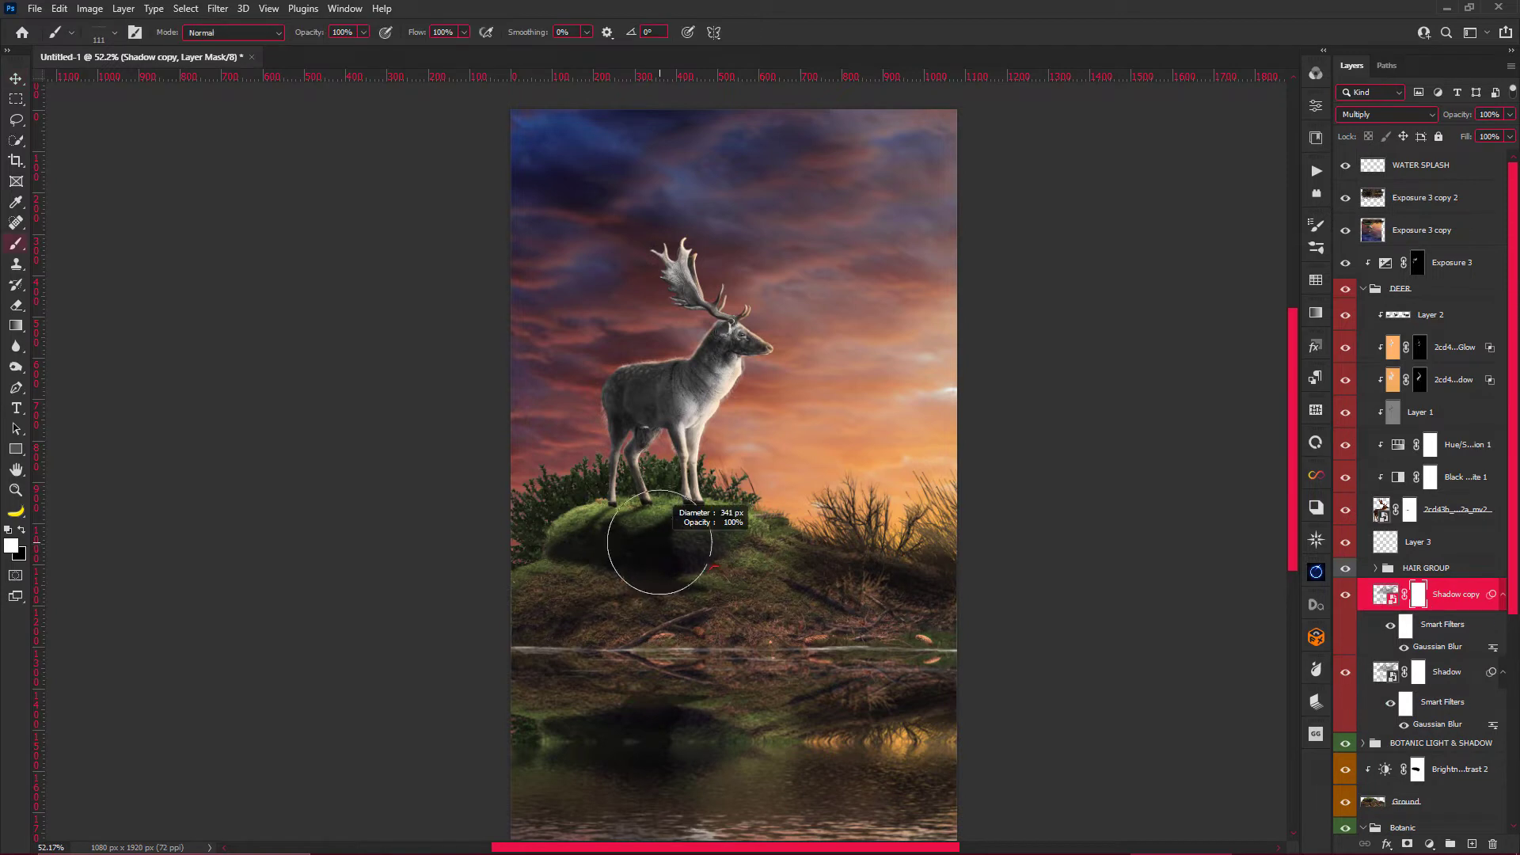
right_click(660, 544)
key(Escape)
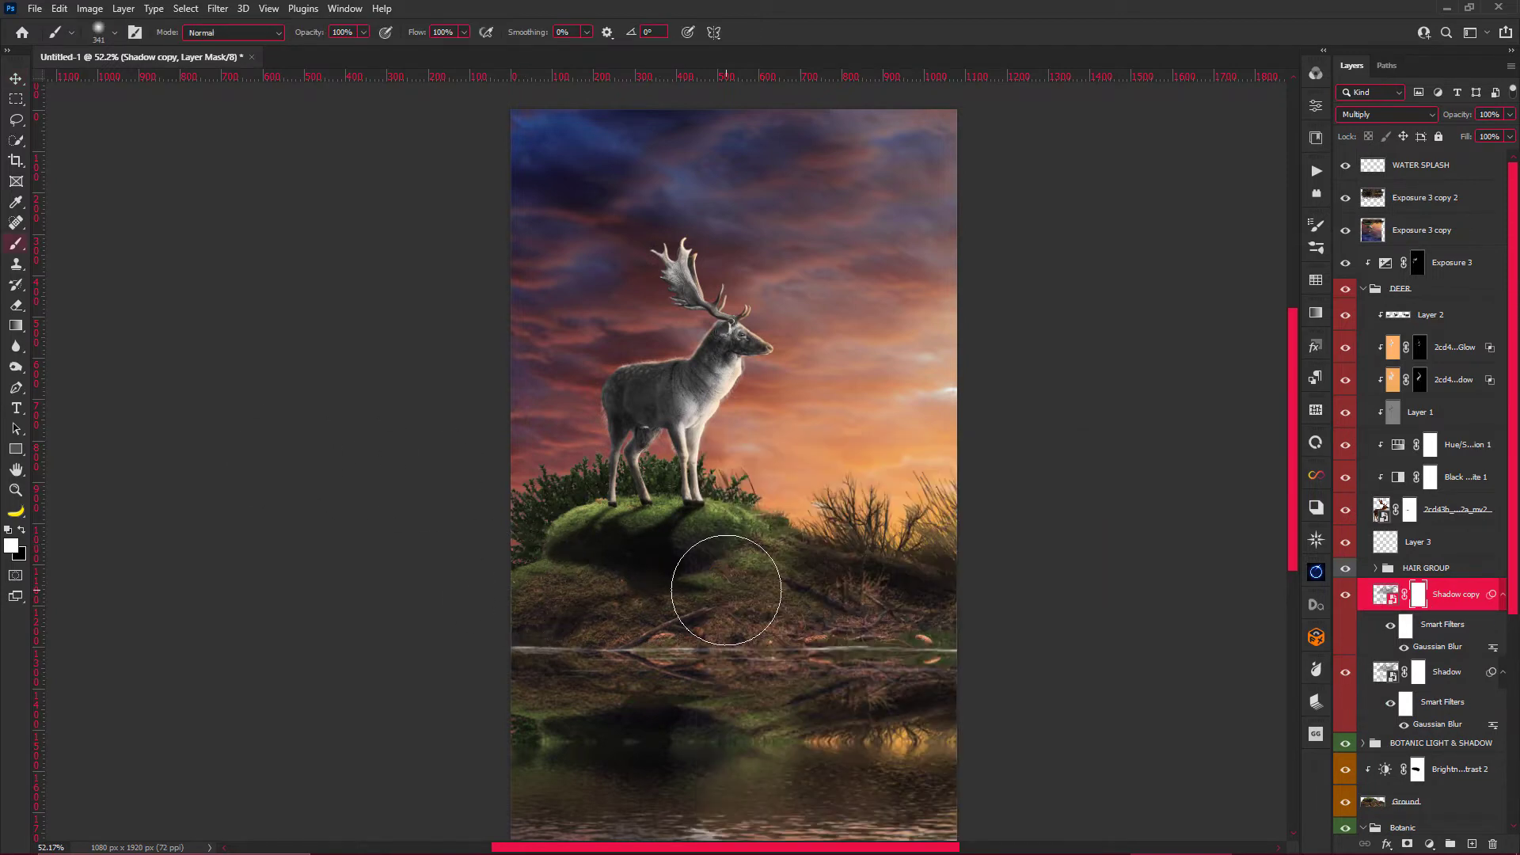
key(x)
drag(689, 594, 715, 507)
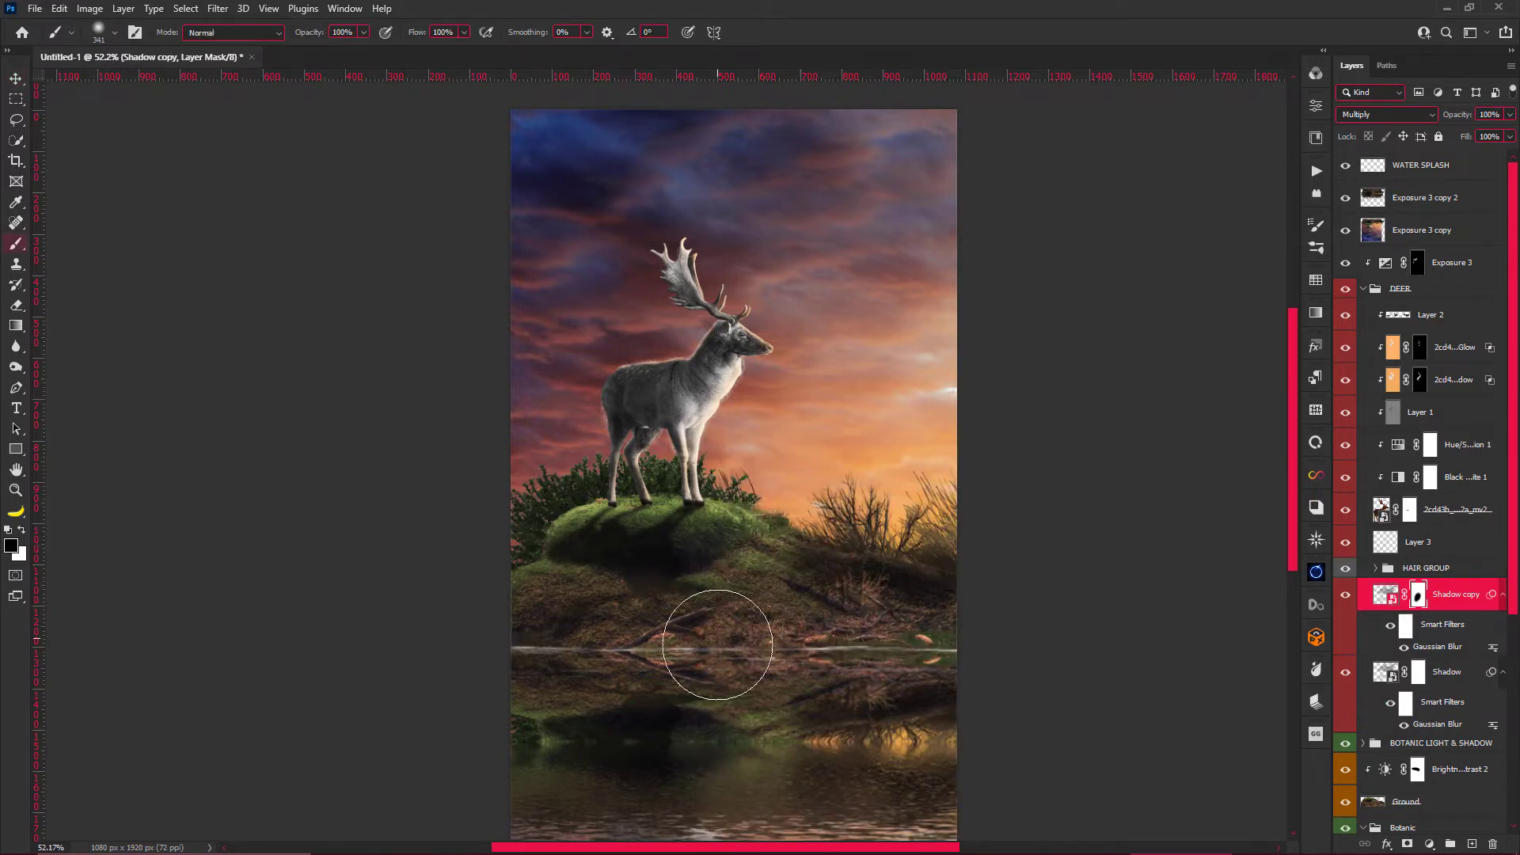
scroll(713, 554, down, 5)
scroll(720, 539, up, 4)
Collapse the DEER group and select the WATER SPLASH layer.
key(v)
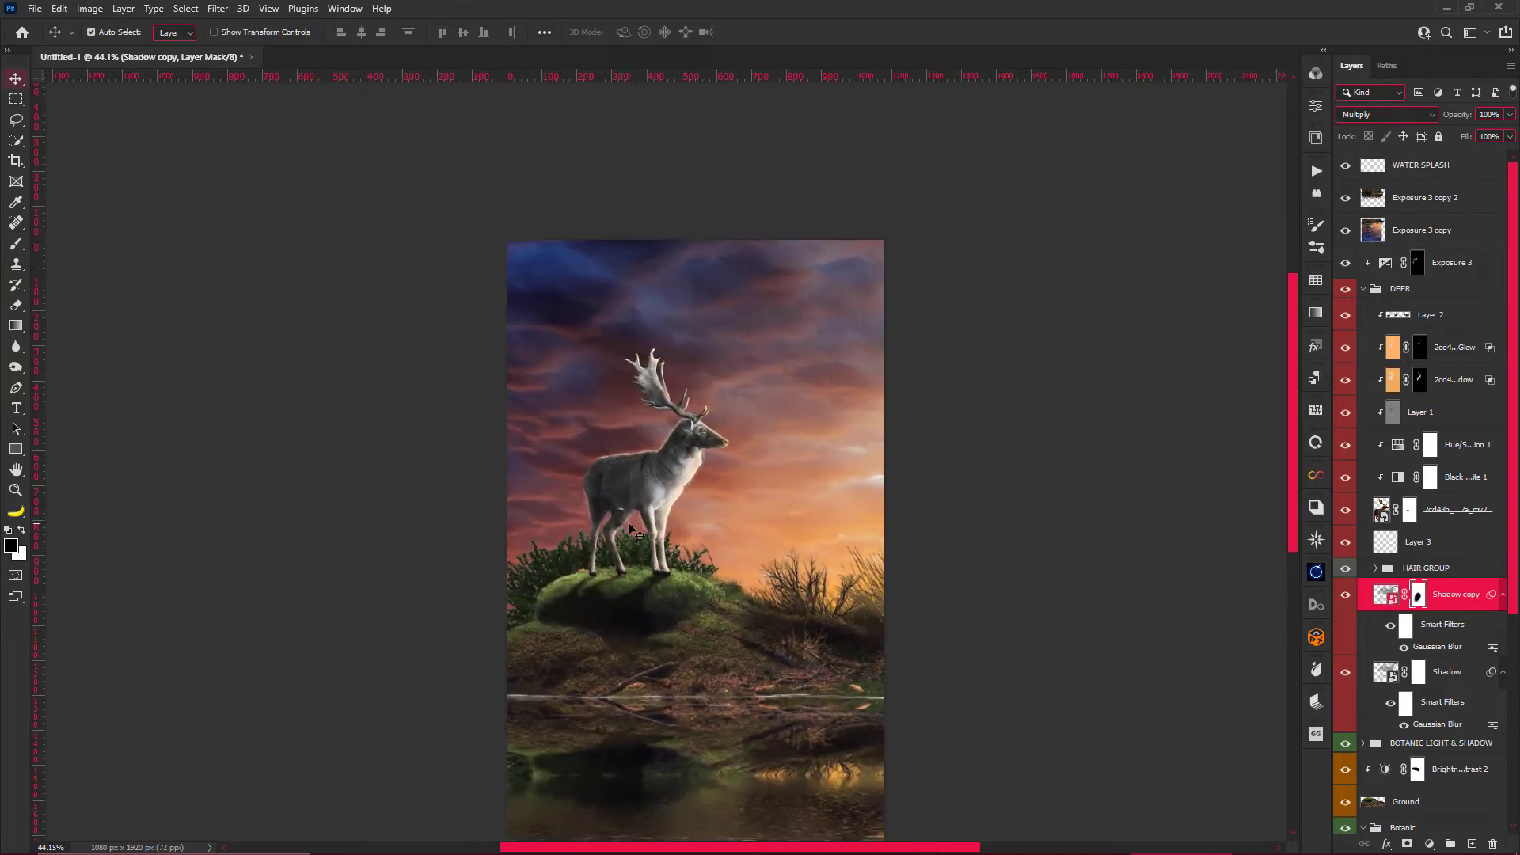
scroll(630, 528, down, 1)
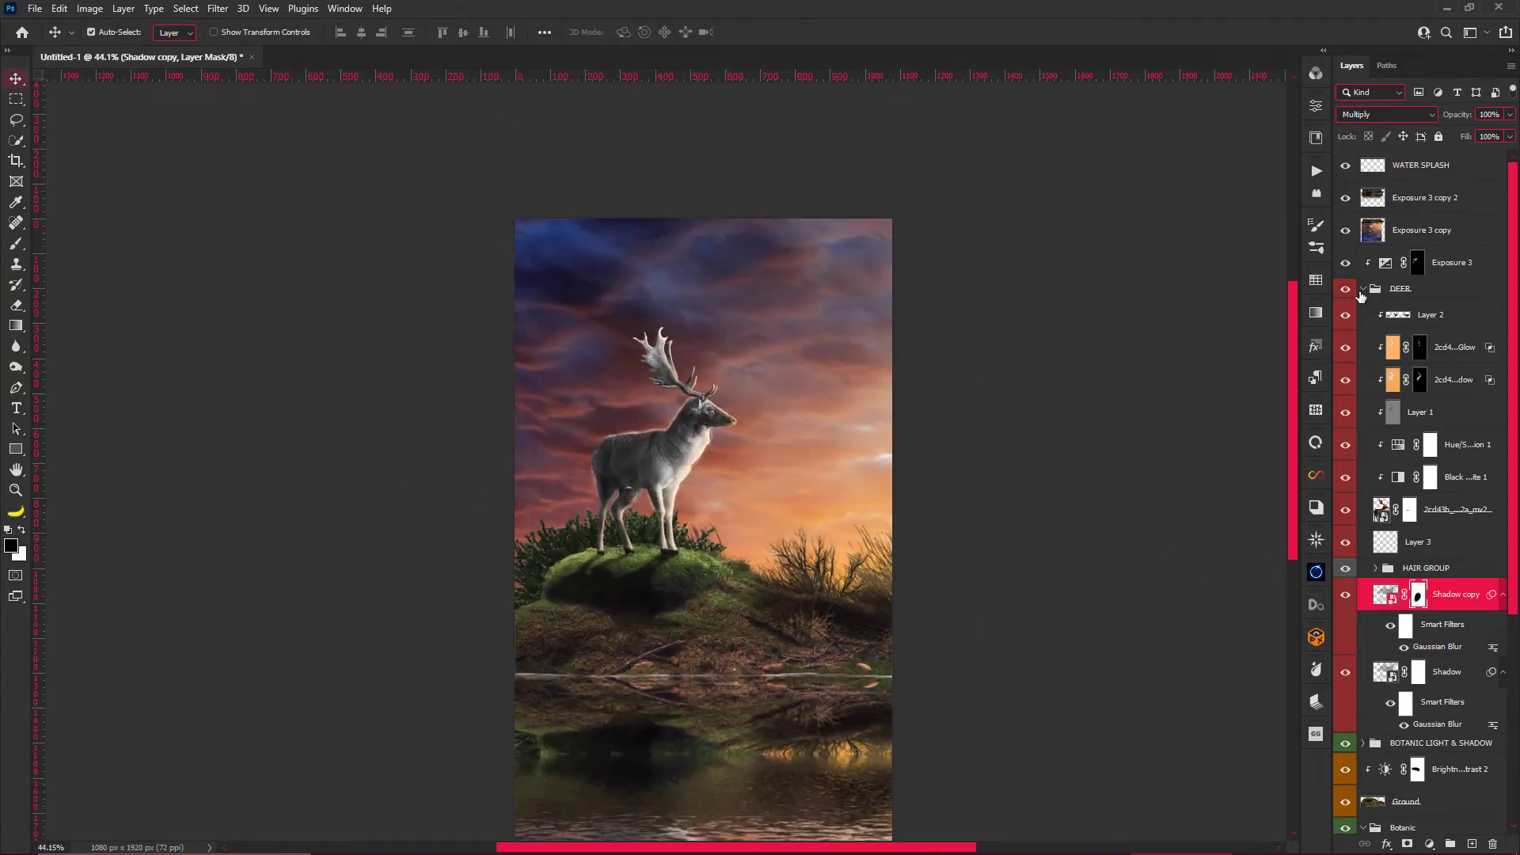
click(1363, 288)
click(1421, 165)
scroll(689, 547, down, 2)
scroll(690, 547, down, 1)
Add a Color Lookup adjustment using the Fuji ETERNA 250D Kodak 2395 3DLUT.
click(1430, 844)
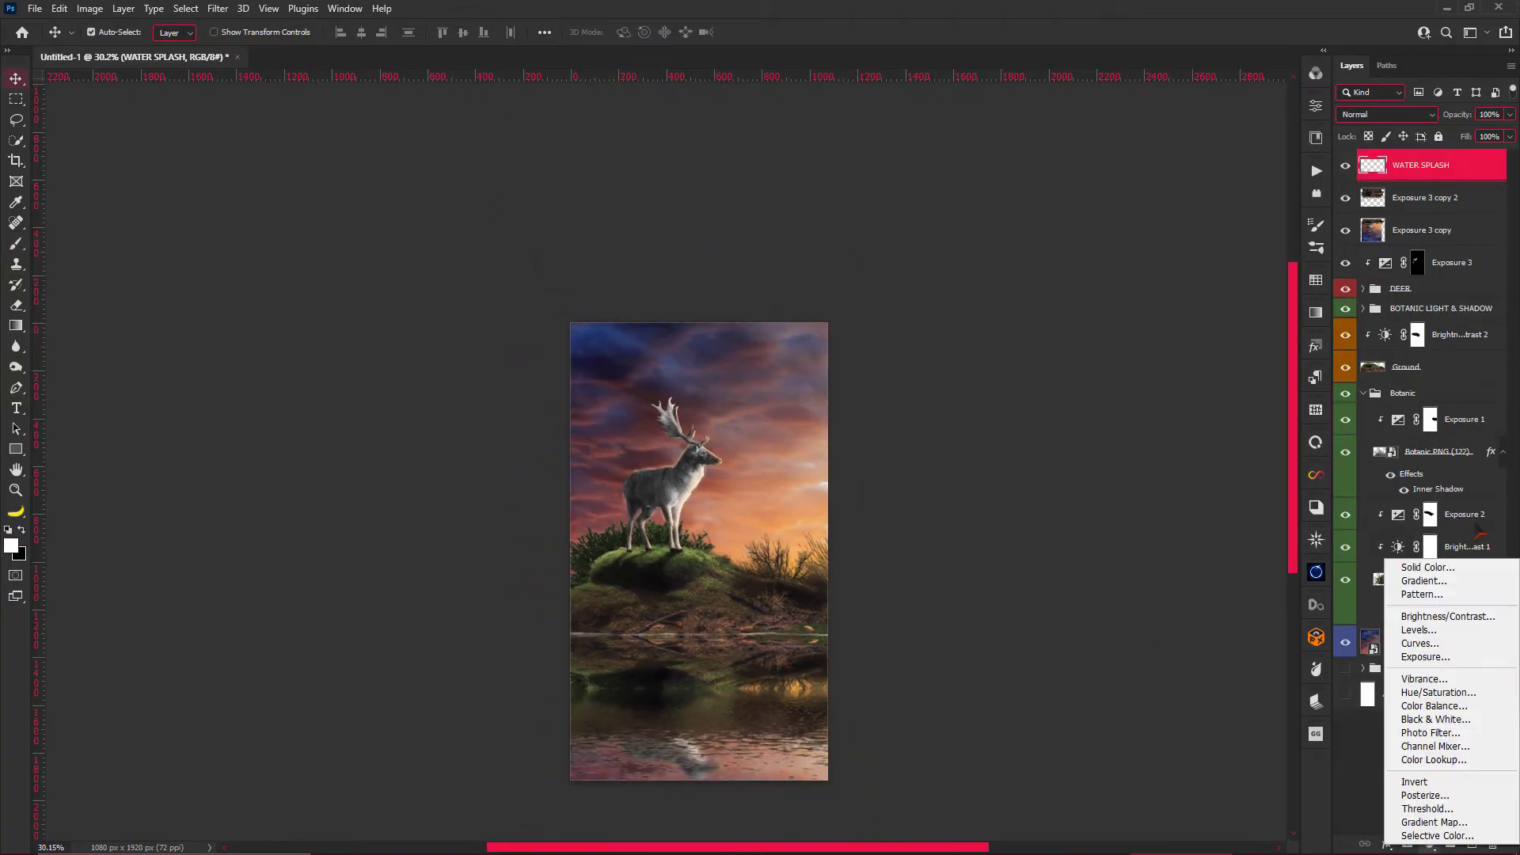
click(1434, 759)
click(1212, 154)
click(1235, 385)
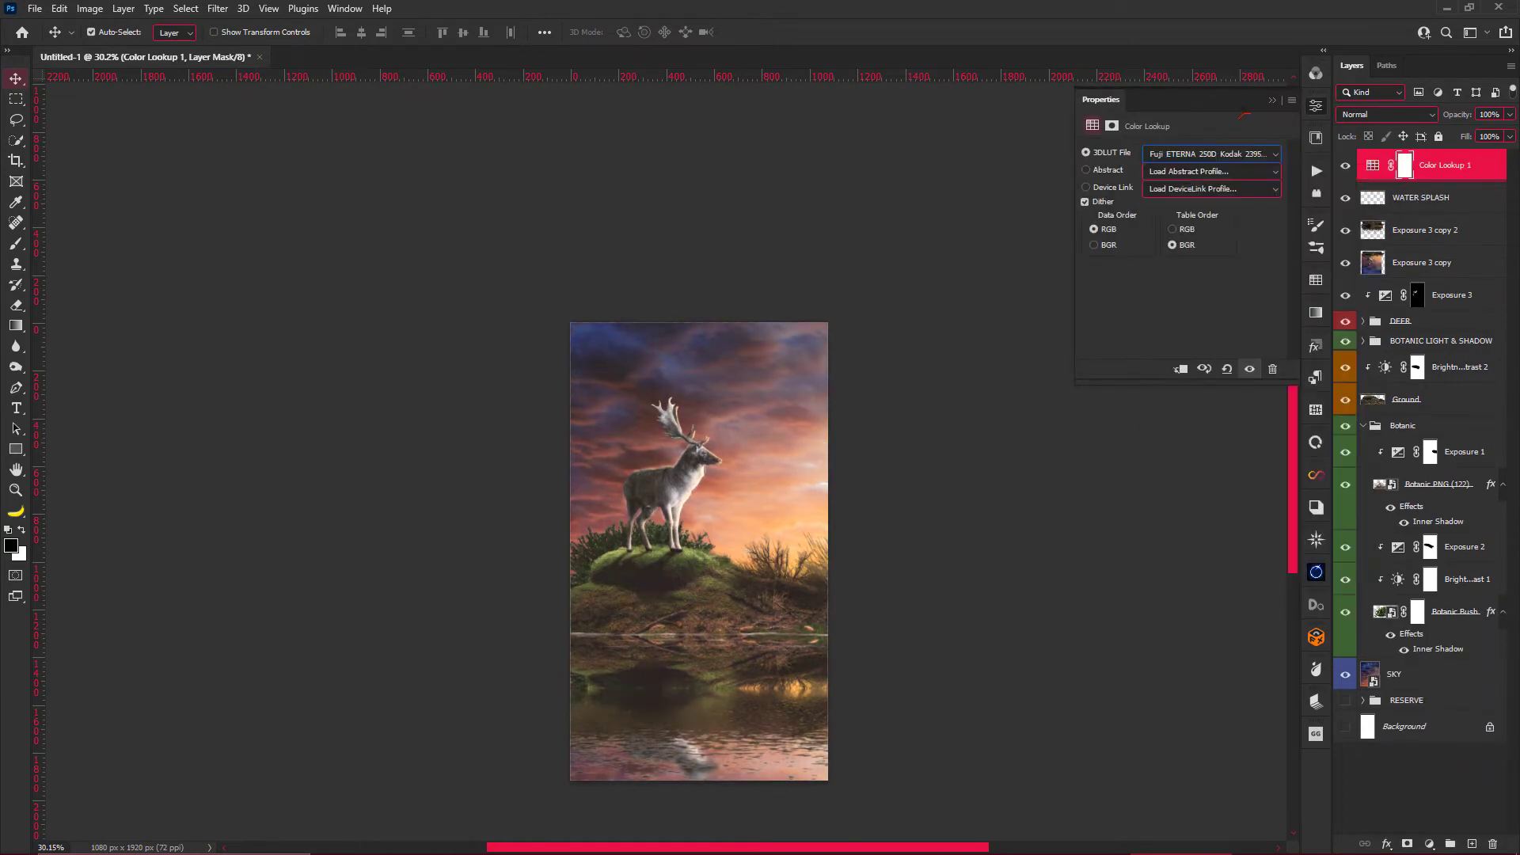
click(1470, 176)
Review the Exposure 1 and Exposure 2 adjustments, then reselect the WATER SPLASH layer.
scroll(710, 432, up, 2)
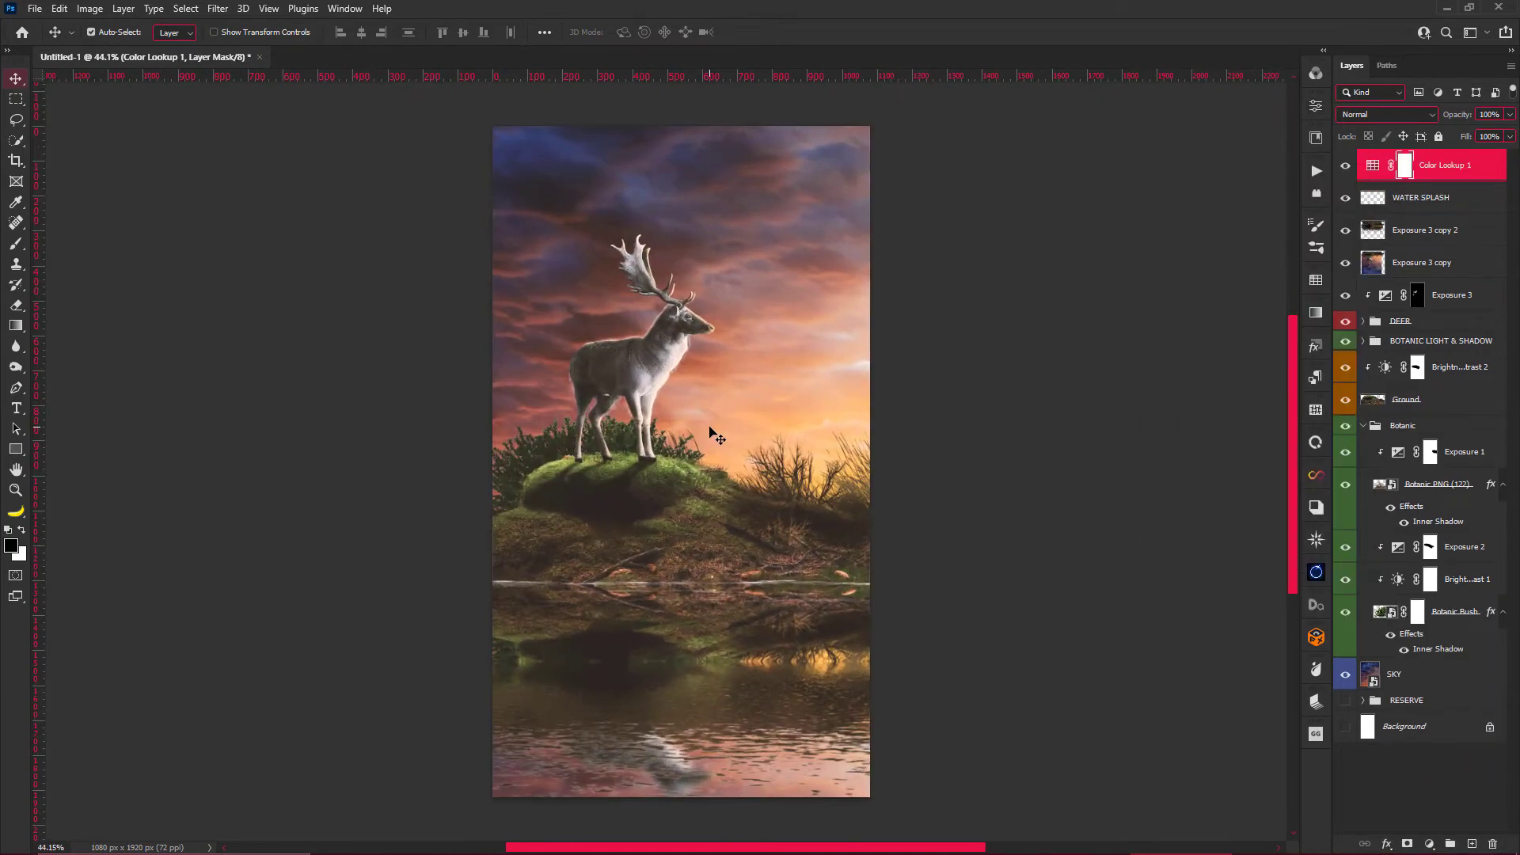
click(1383, 453)
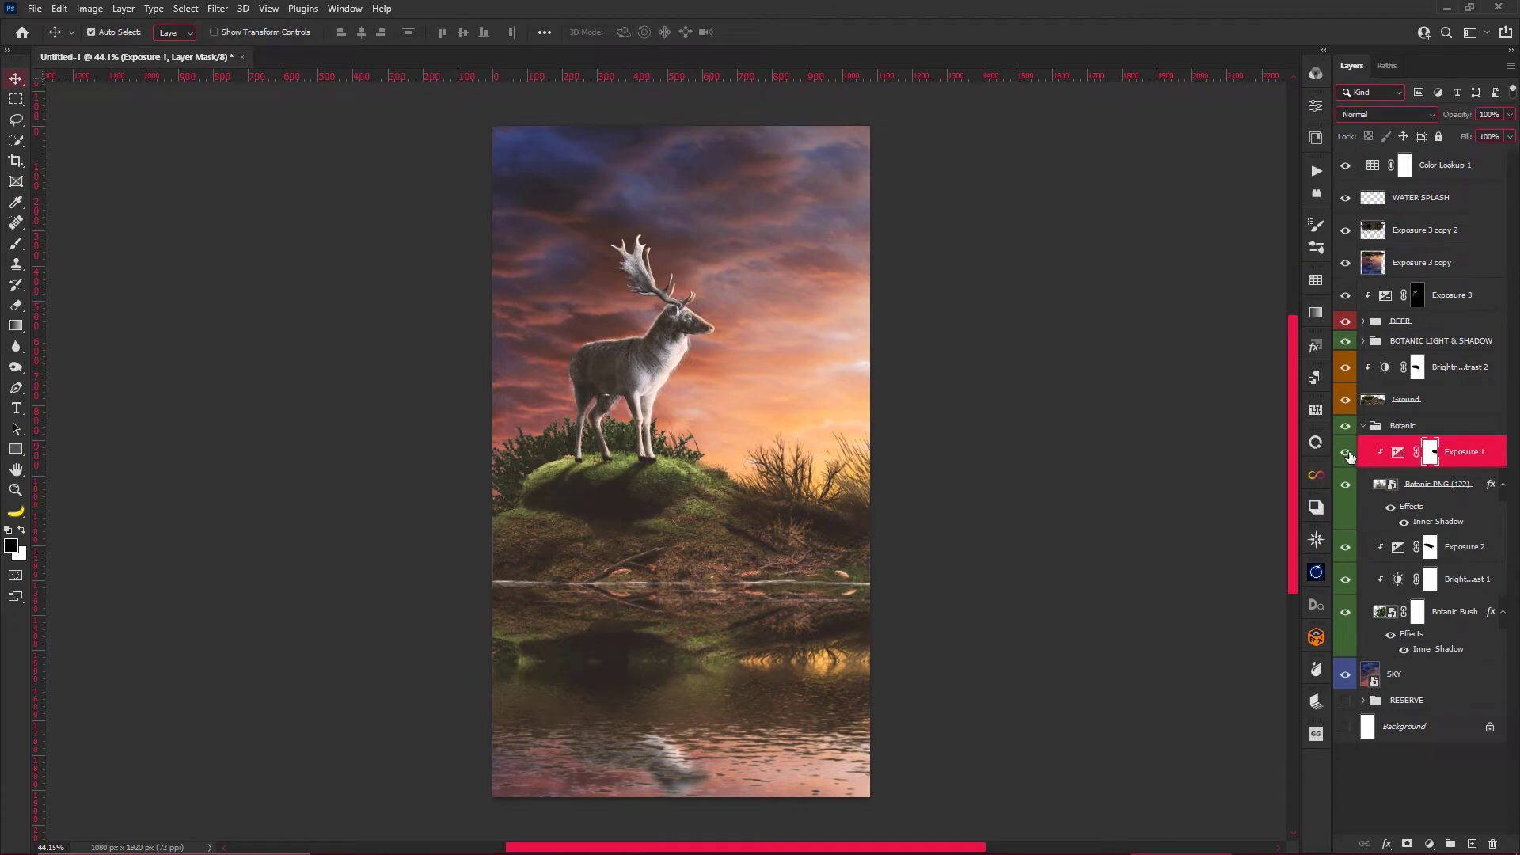
double_click(1401, 549)
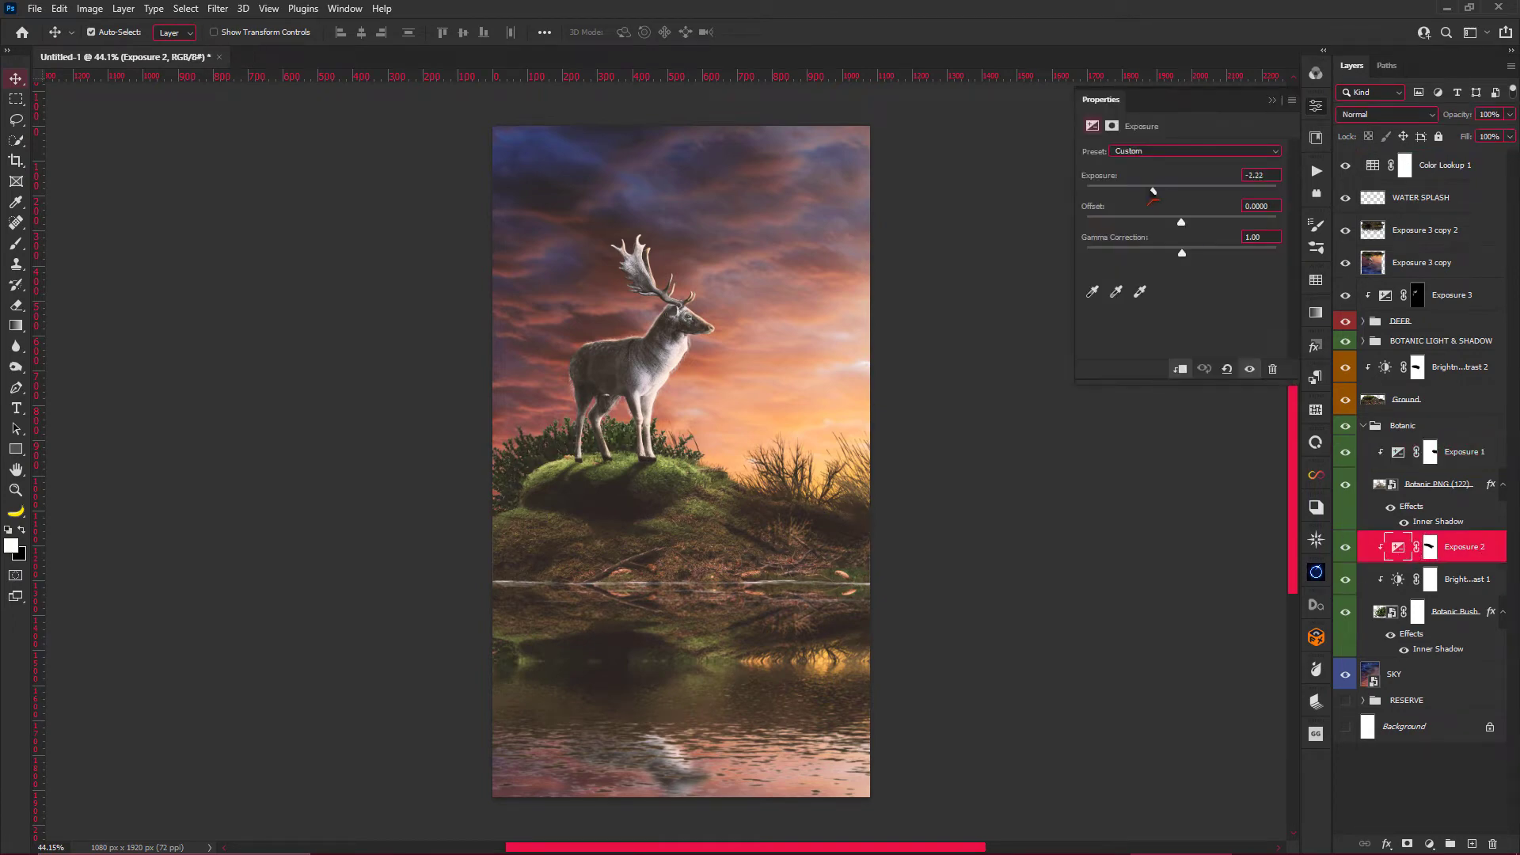
scroll(664, 815, down, 1)
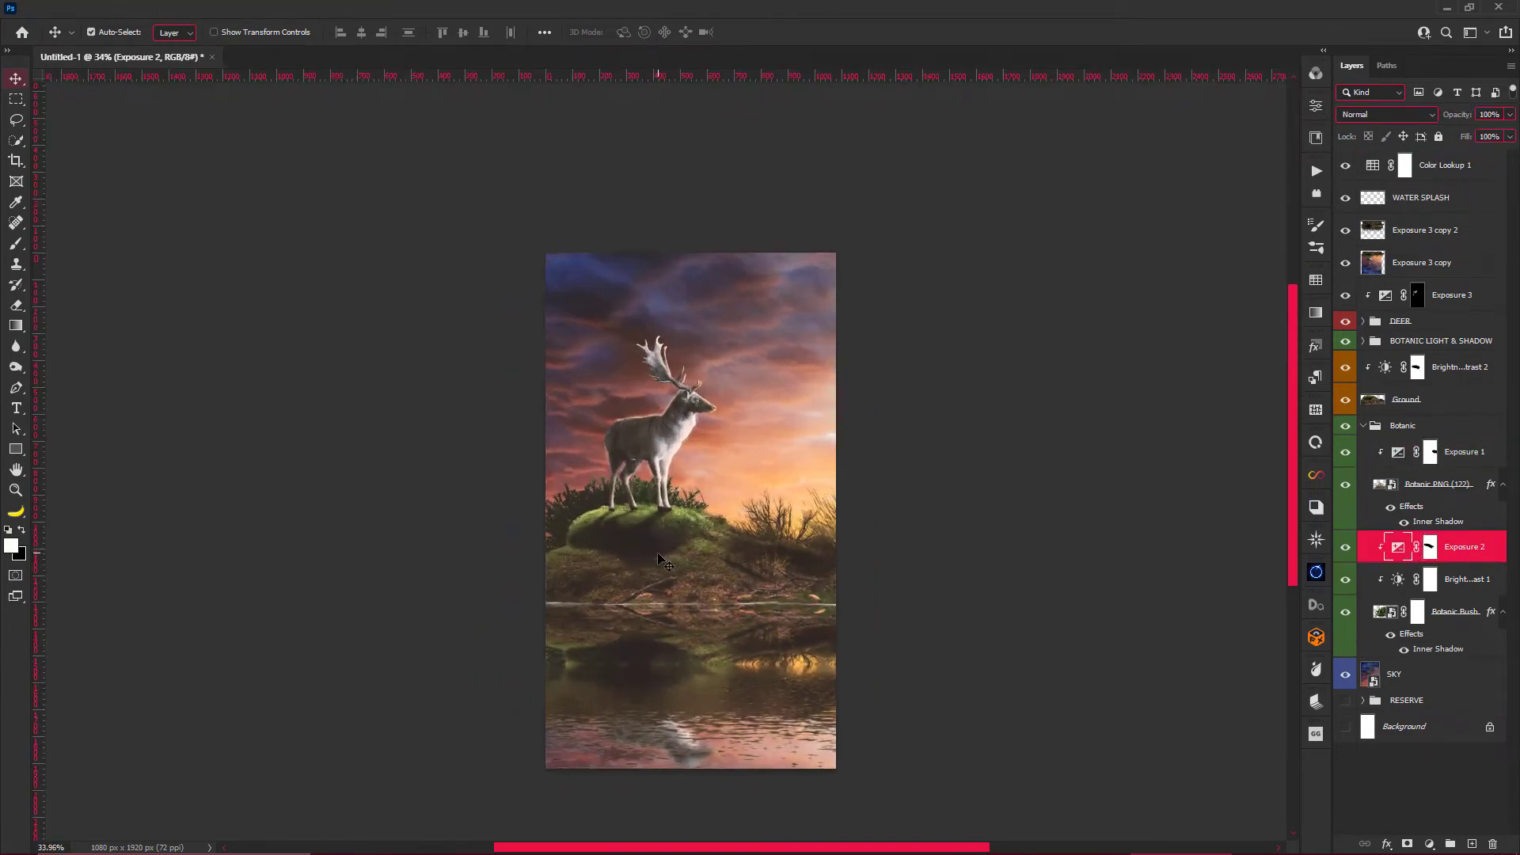
scroll(663, 814, down, 1)
scroll(686, 674, up, 2)
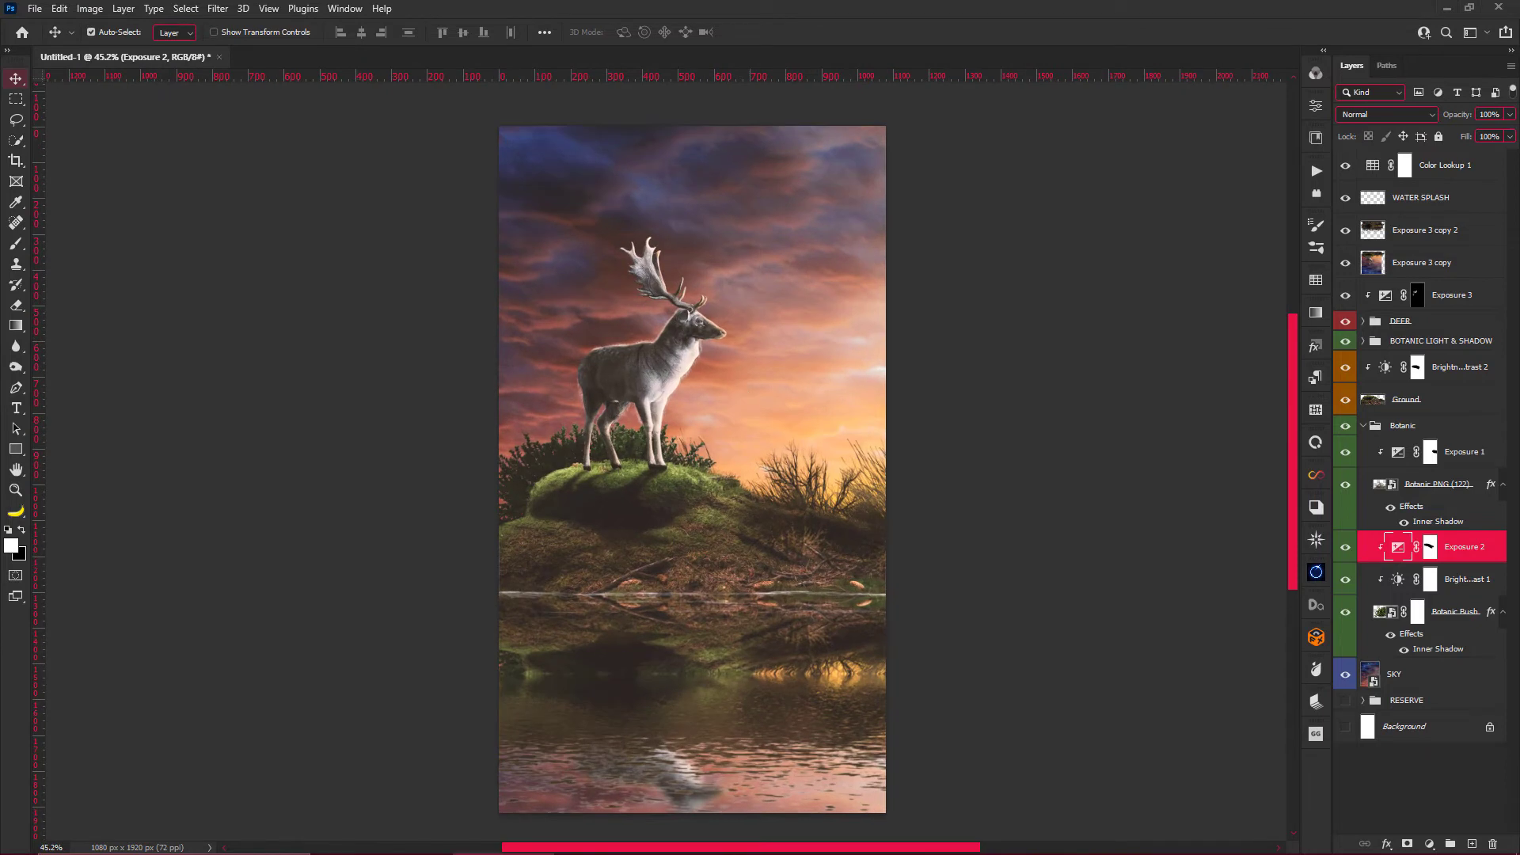
key(alt+period)
key(alt+bracketleft)
Place deer baby 22 at the water's edge and add a vertically flipped copy as its reflection.
mouse_move(758, 562)
mouse_down()
mouse_move(796, 524)
mouse_move(715, 522)
mouse_up()
key(Return)
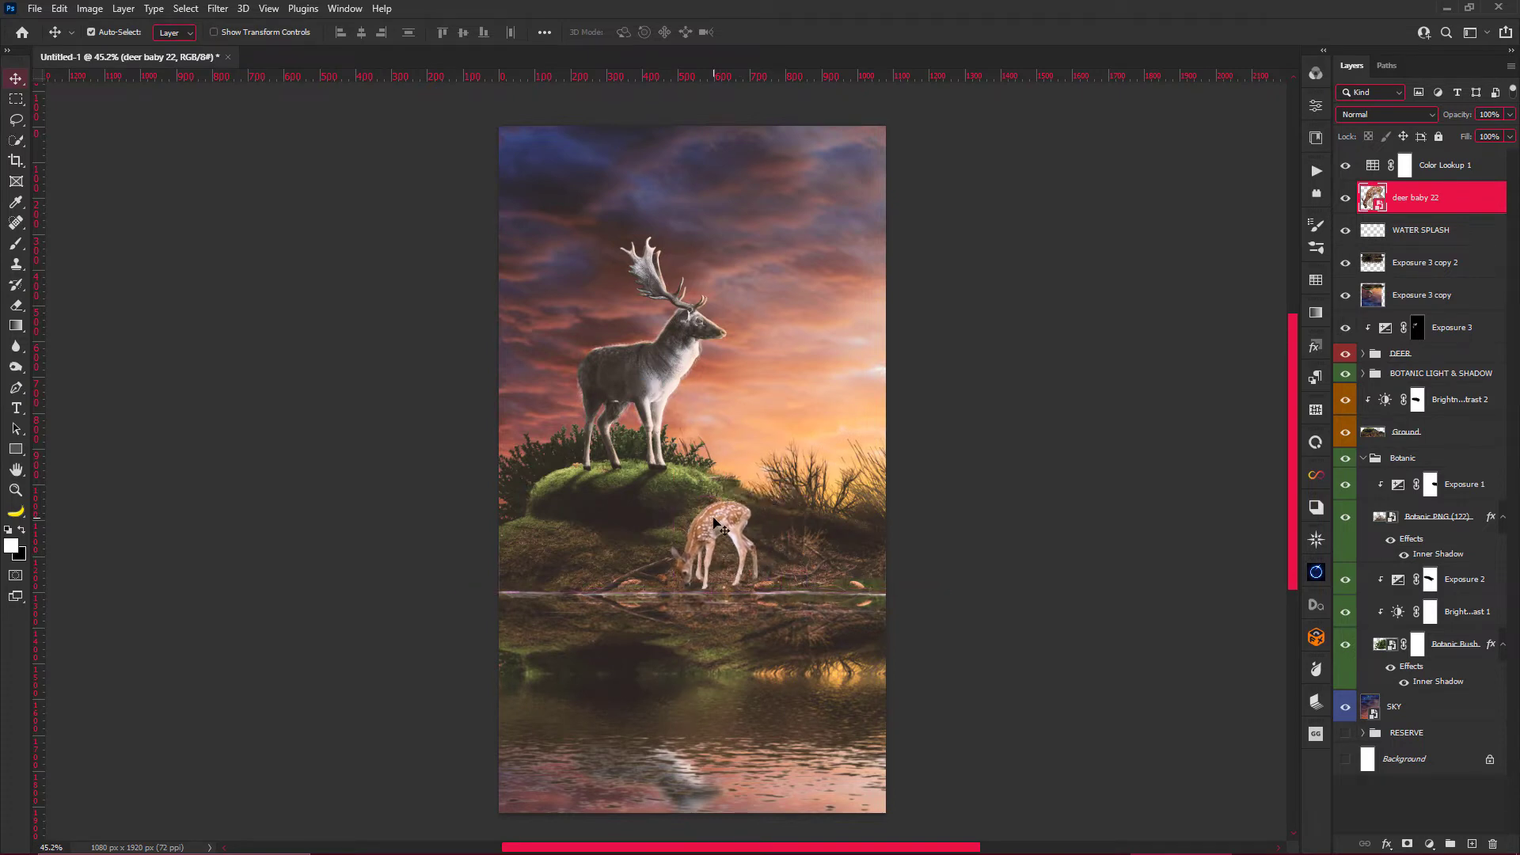
key(ctrl+j)
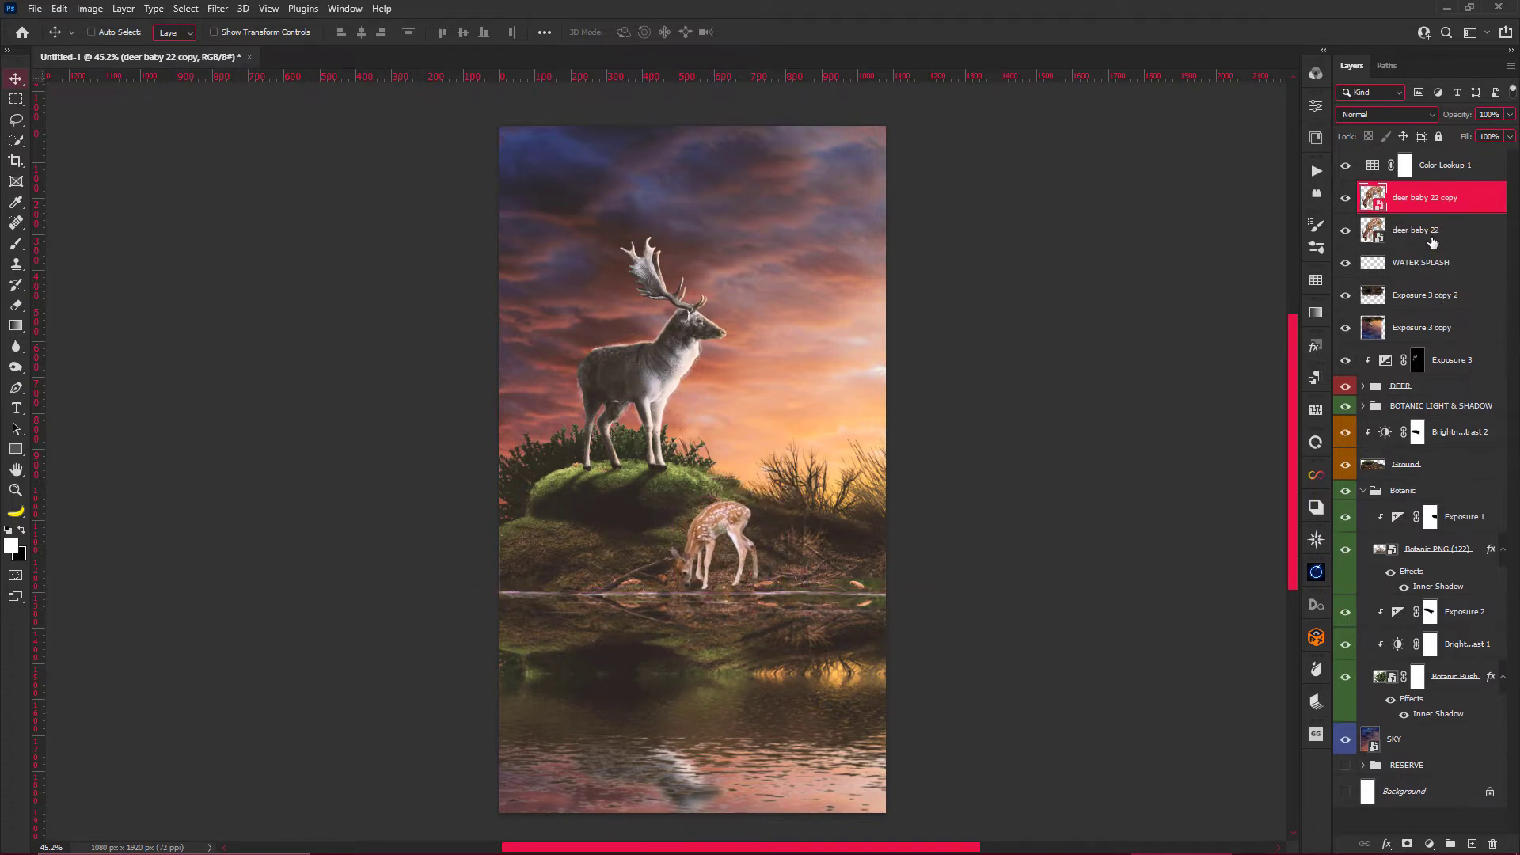
key(ctrl+bracketleft)
key(ctrl+t)
drag(713, 497, 691, 637)
key(Return)
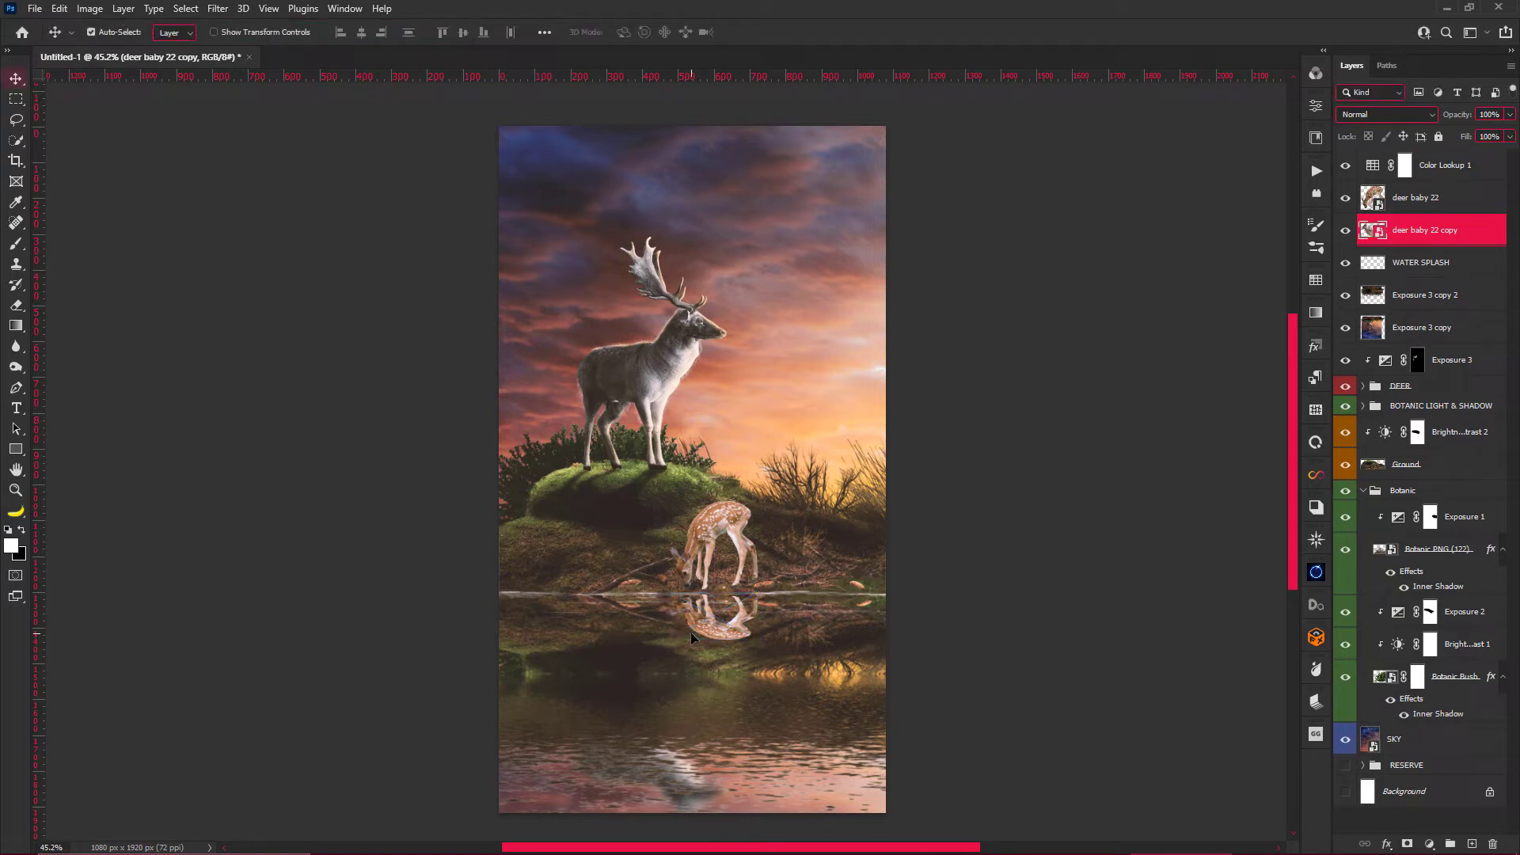
Blur the fawn's reflection with Gaussian Blur and lower its opacity.
drag(1425, 230, 1445, 314)
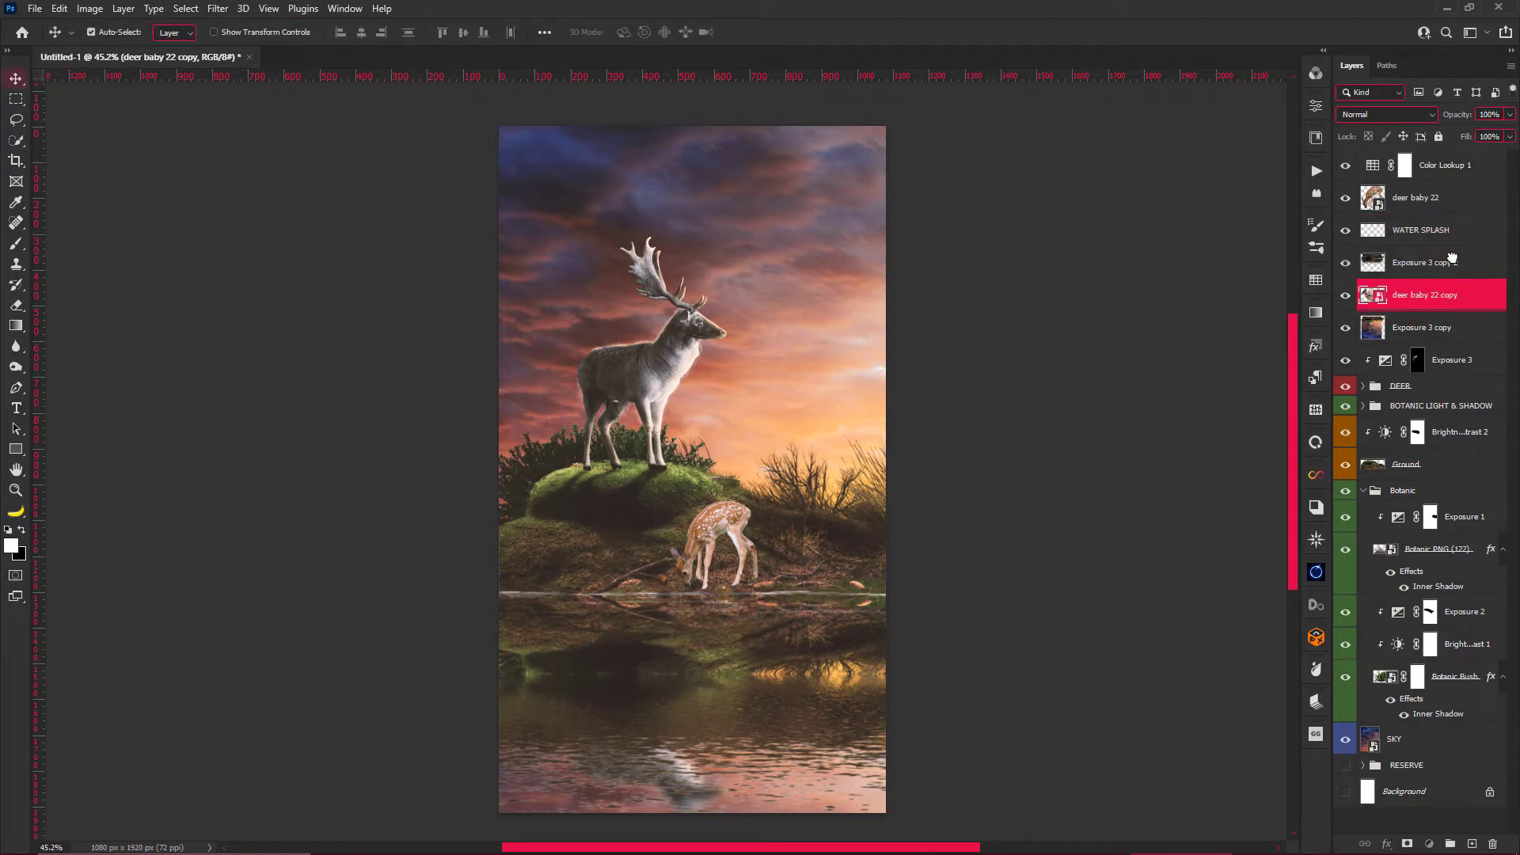
drag(1452, 259, 1452, 253)
click(218, 9)
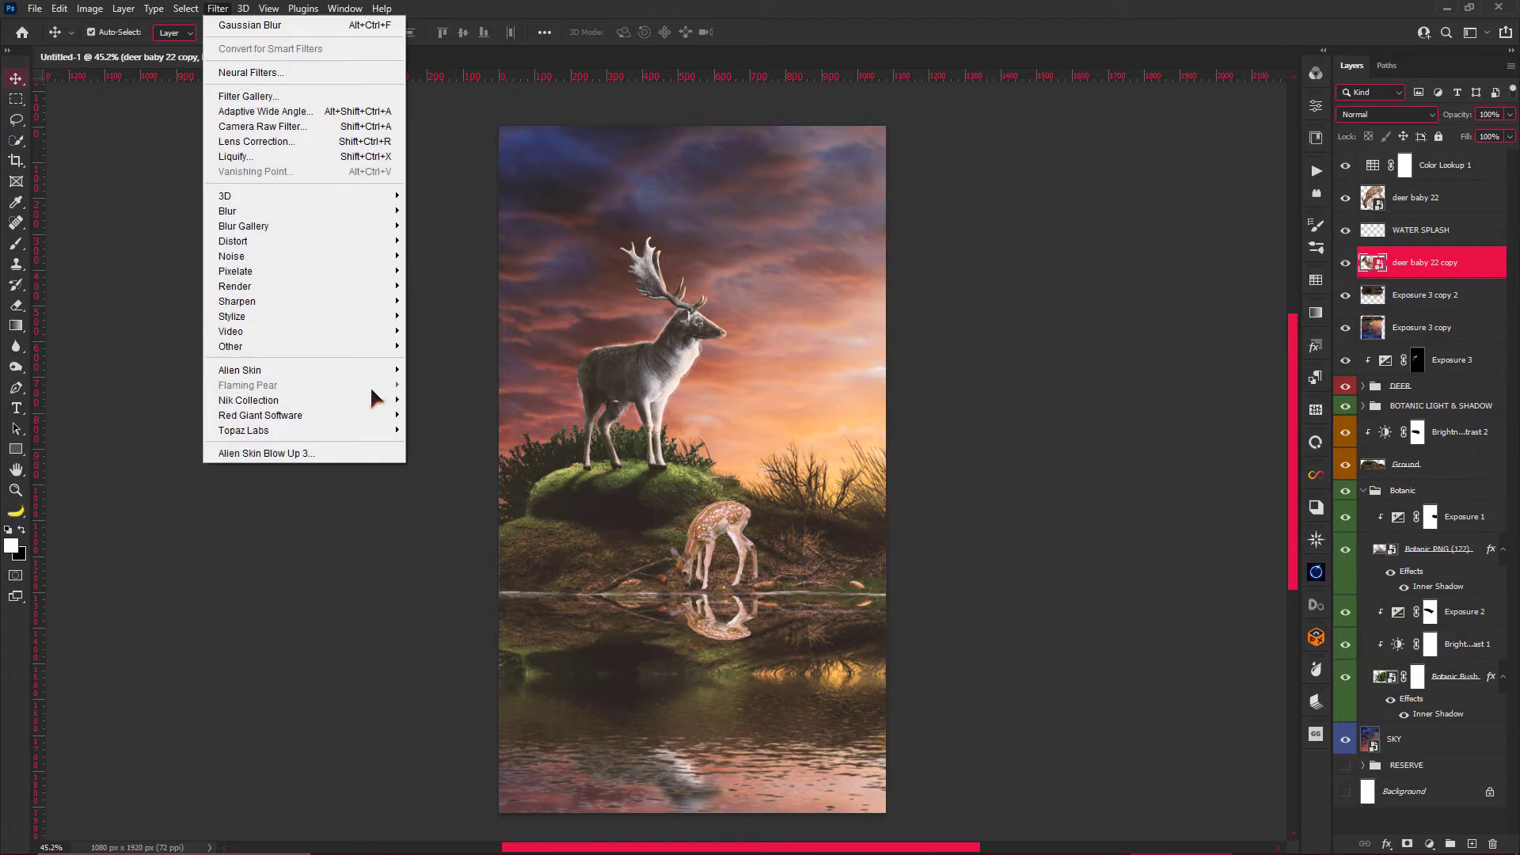
click(443, 265)
click(847, 207)
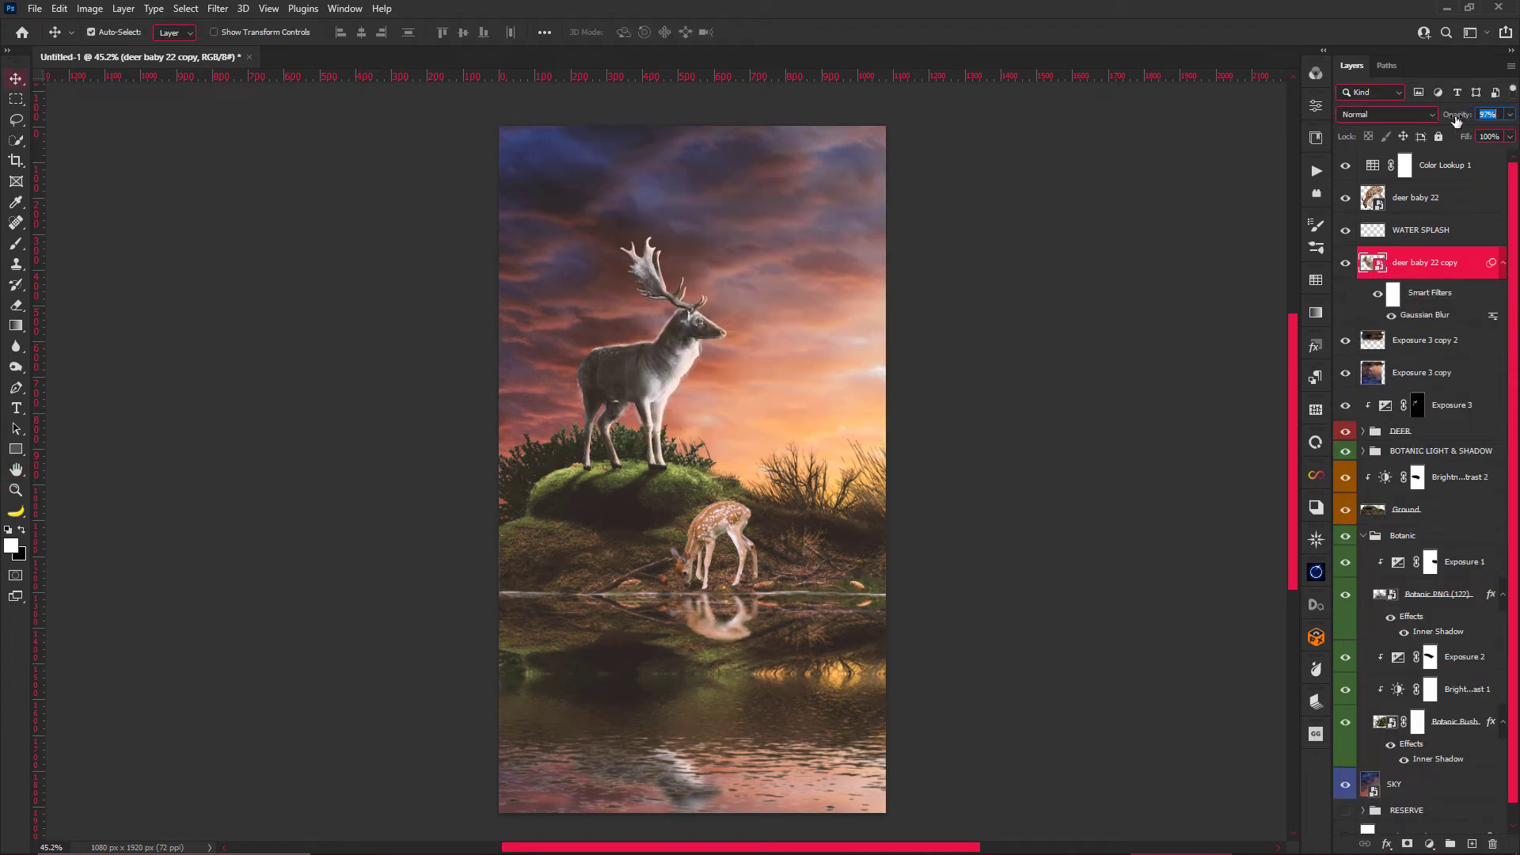
drag(1456, 118, 1437, 115)
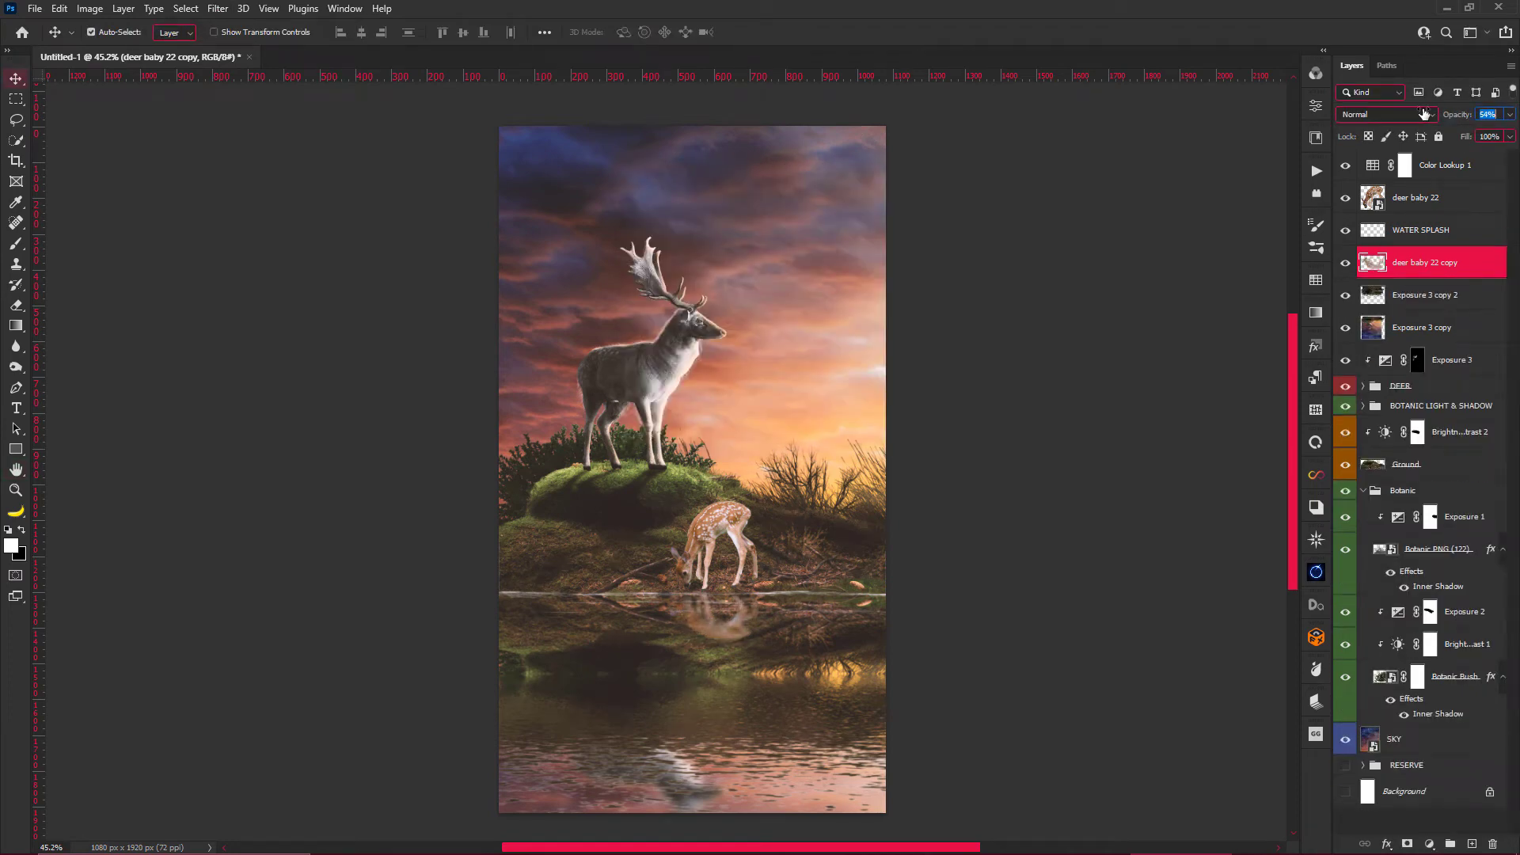
Darken the fawn with a clipped Brightness/Contrast adjustment and add an empty Layer 6.
key(alt+bracketright)
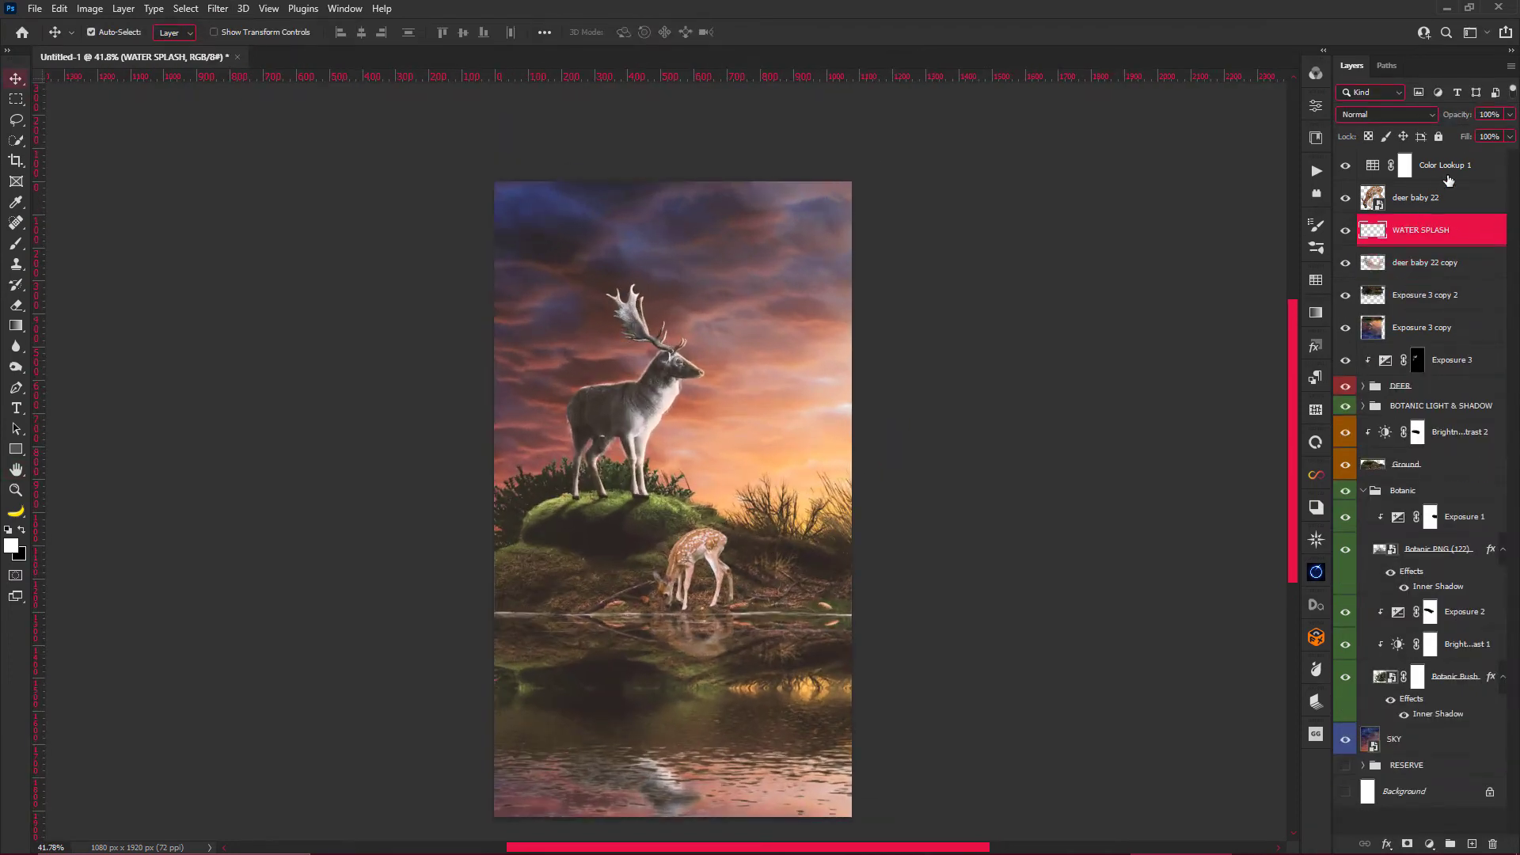
key(alt+bracketright)
click(1429, 844)
click(1425, 543)
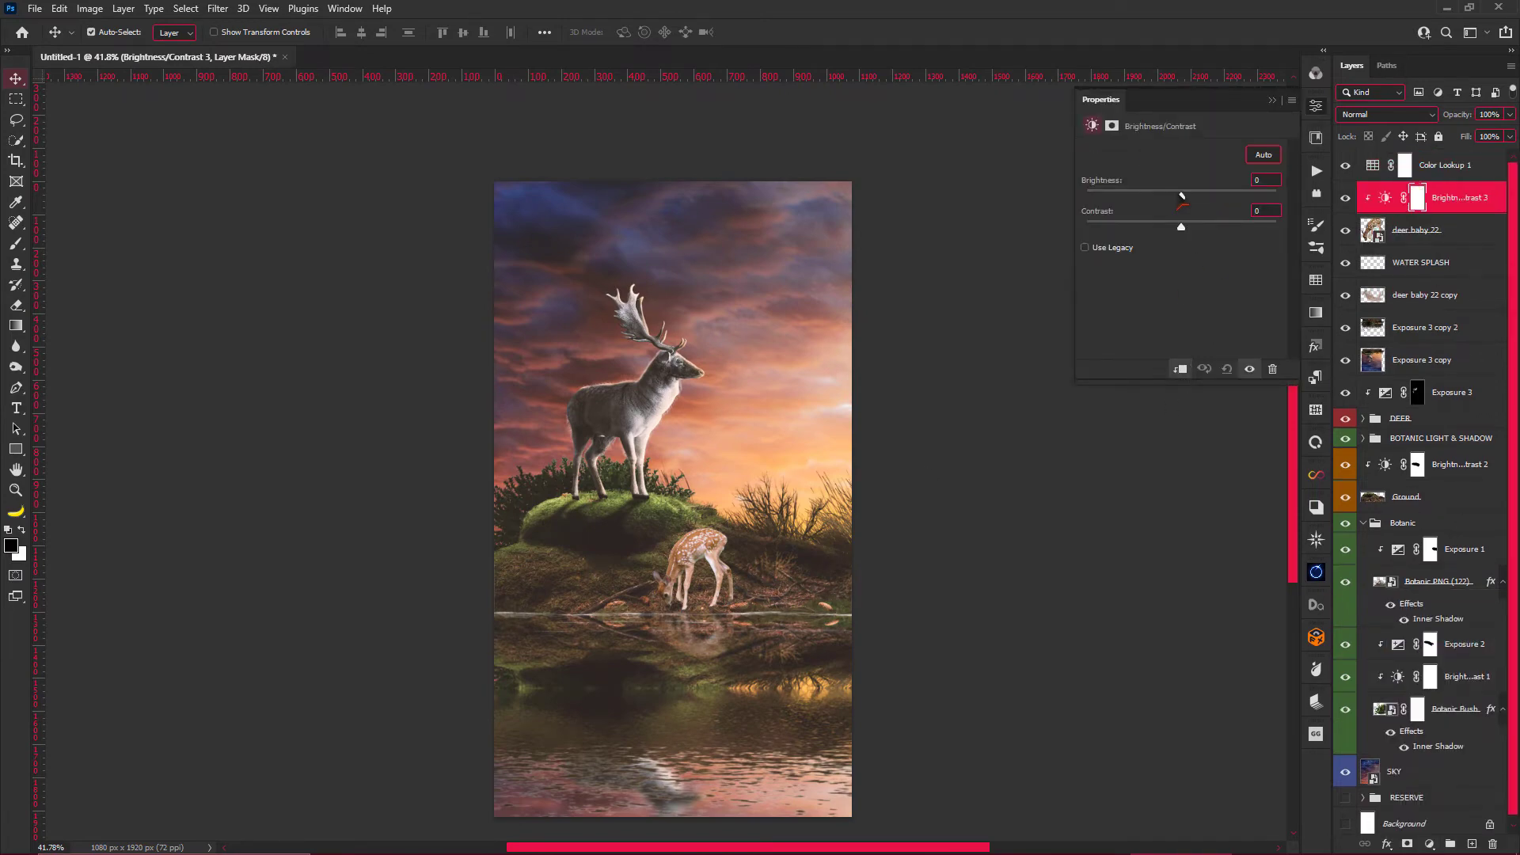
drag(1182, 195, 1129, 196)
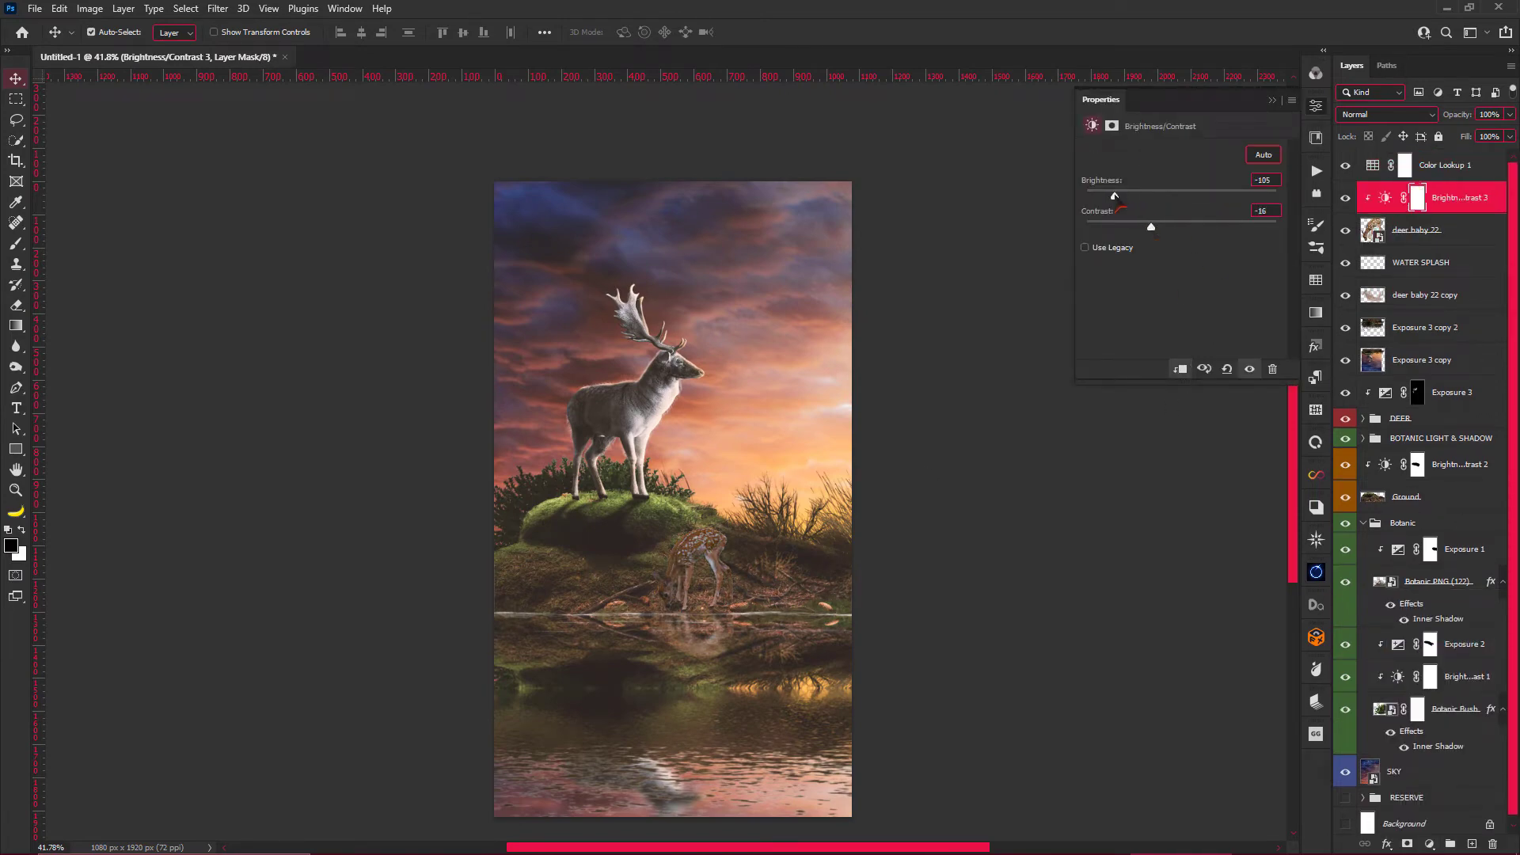
scroll(742, 534, up, 1)
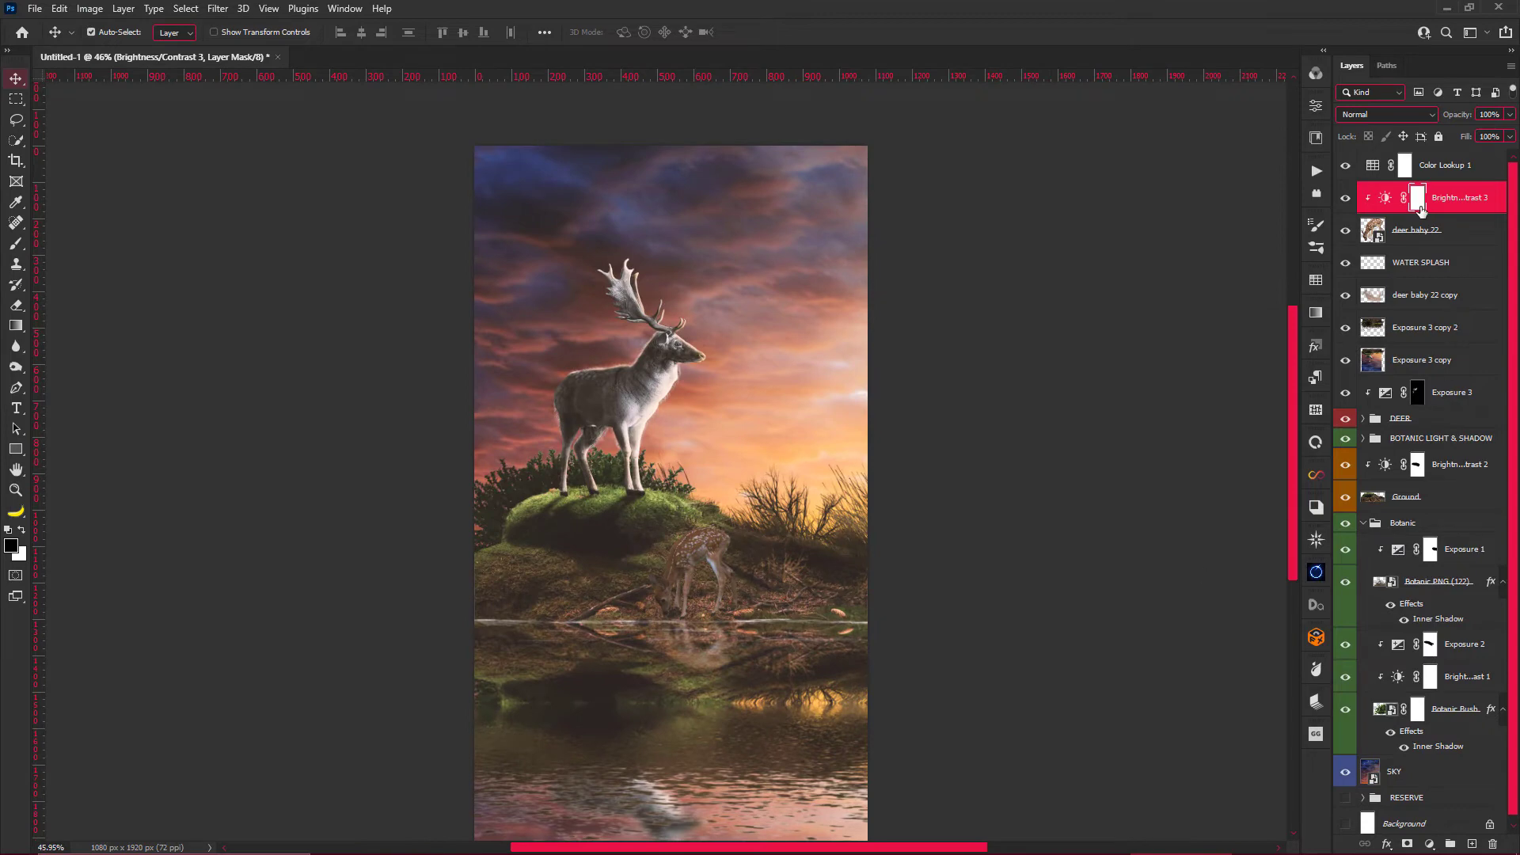
key(ctrl+shift+alt+n)
Pick a soft brush tip from the general brushes with black as the colour.
key(x)
key(b)
right_click(768, 628)
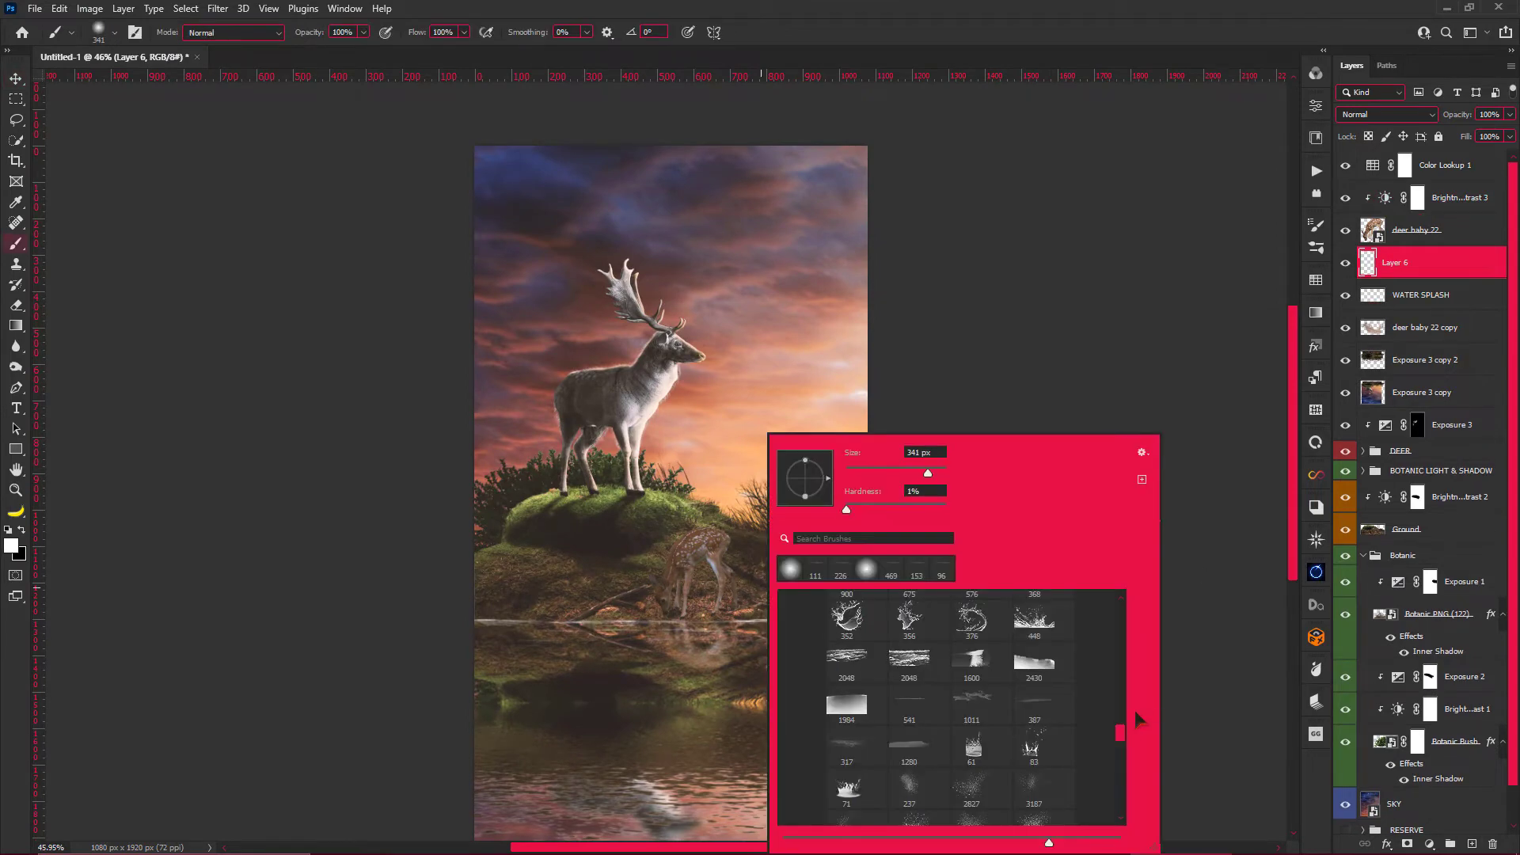
scroll(1082, 684, up, 3)
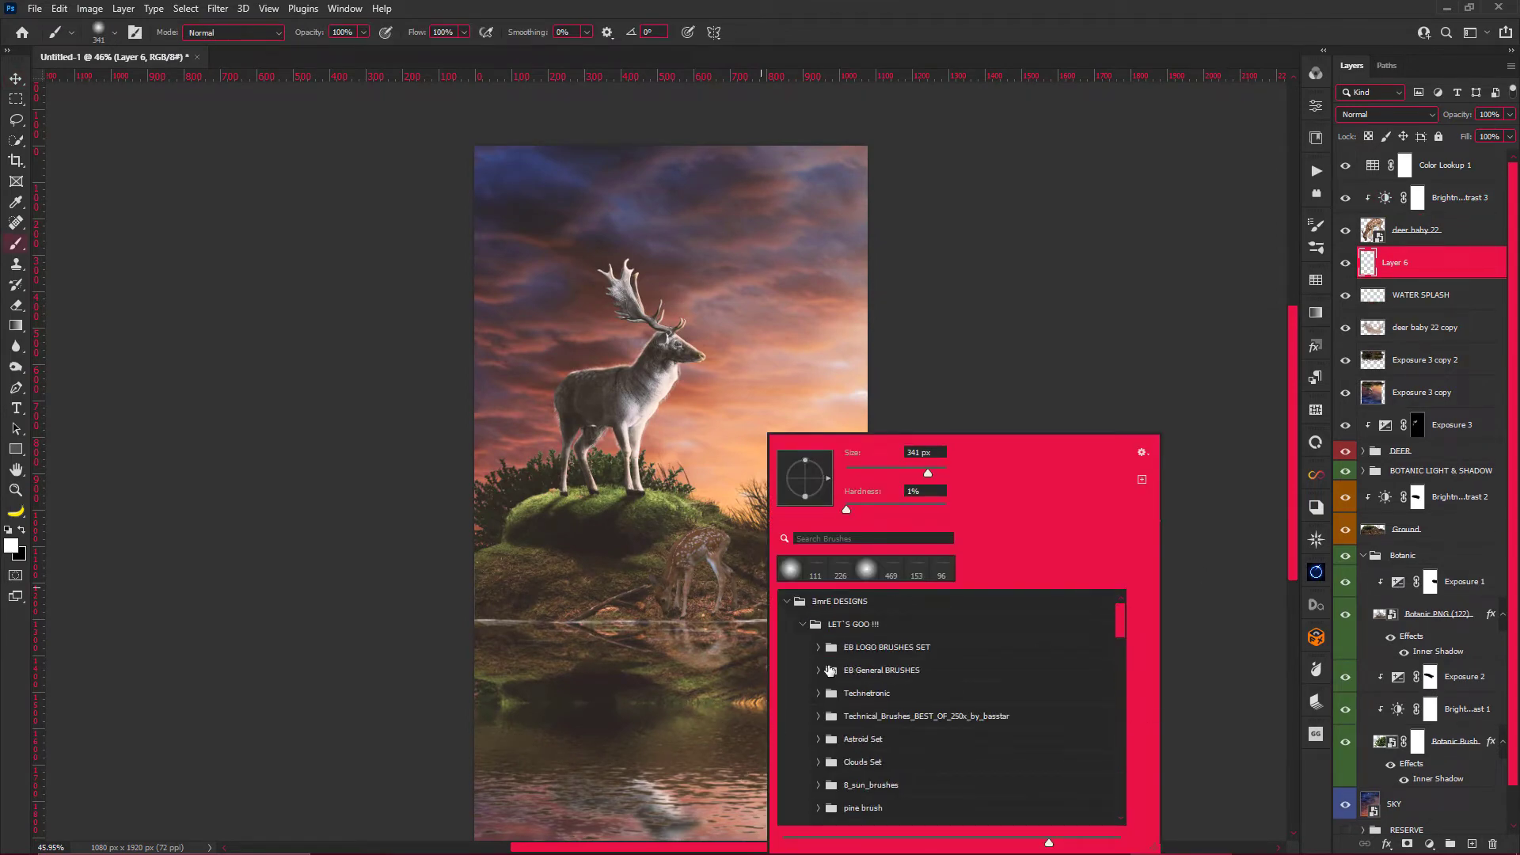
click(818, 670)
click(854, 702)
key(Return)
Size the brush and paint a dark shadow under the fawn's muzzle on Layer 6.
key(x)
scroll(701, 611, up, 1)
scroll(701, 610, up, 2)
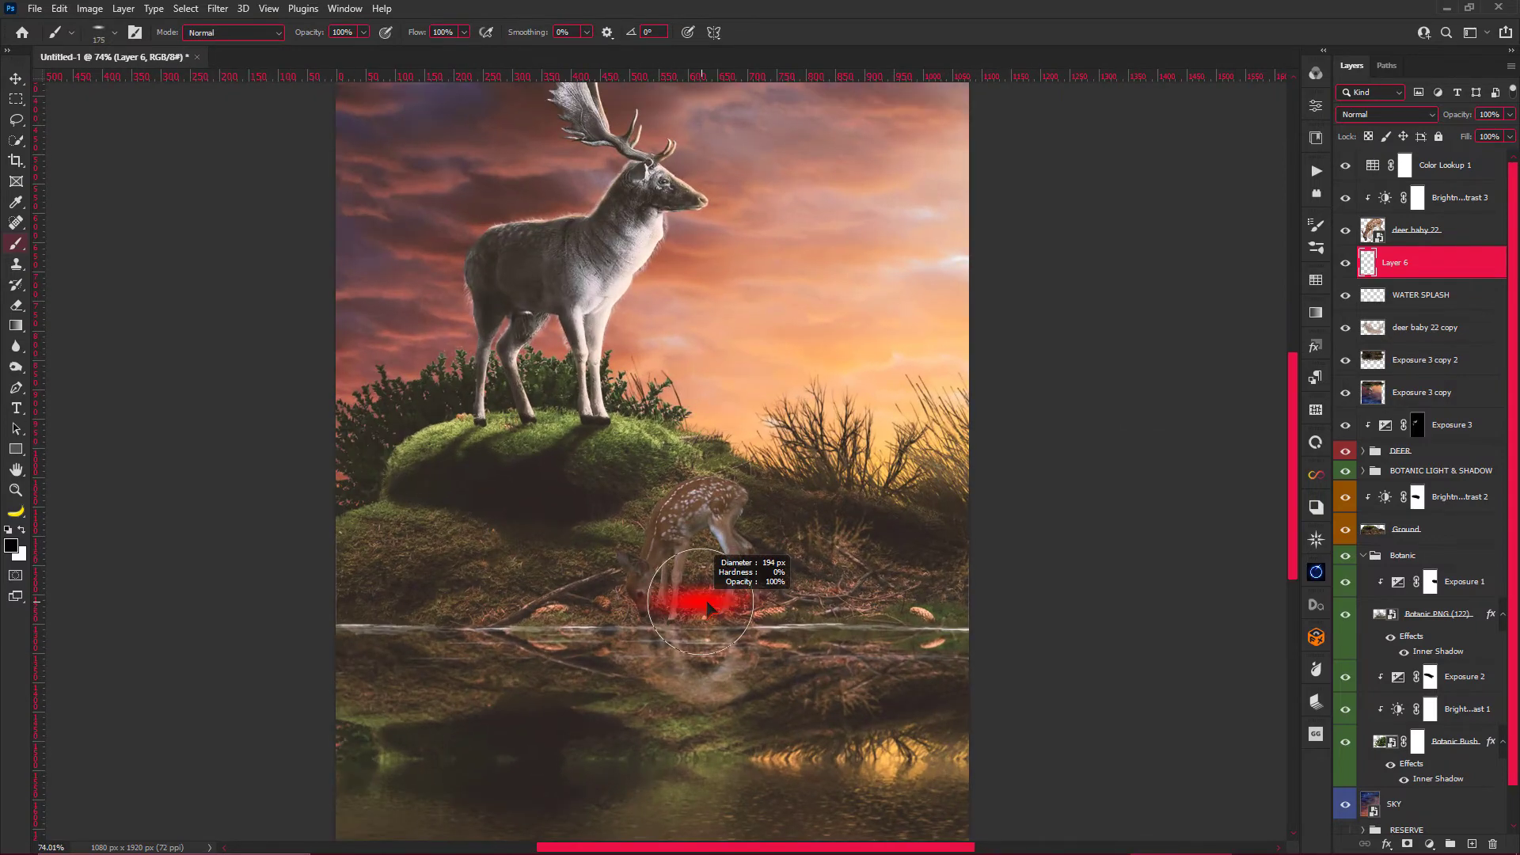
right_click(696, 609)
drag(772, 475, 764, 491)
key(Return)
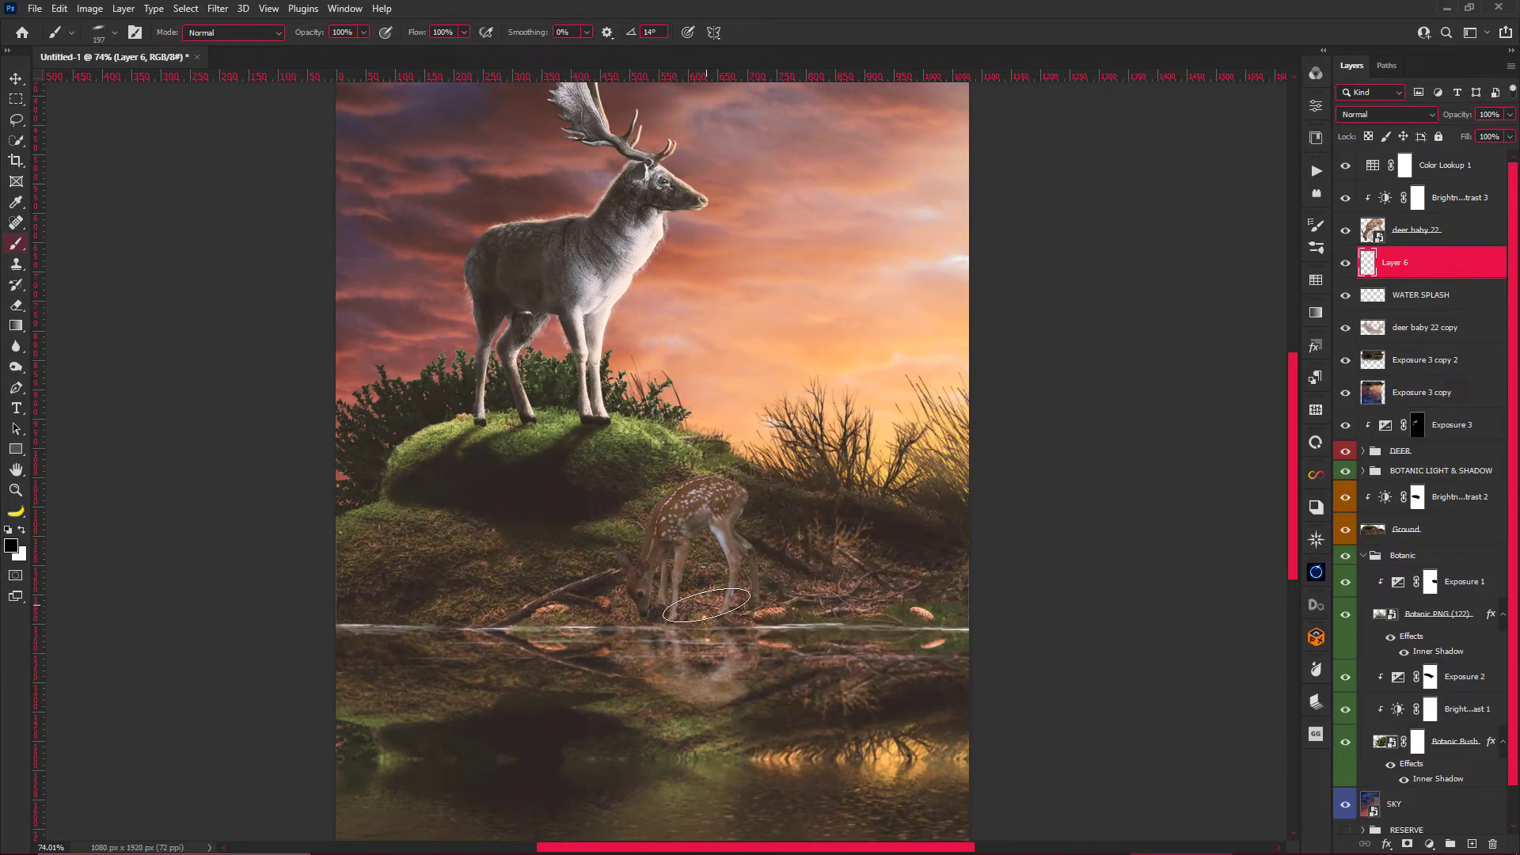
right_click(706, 606)
key(Return)
drag(669, 606, 760, 608)
Set Layer 6 to Multiply blending at about 62% opacity.
scroll(679, 626, down, 2)
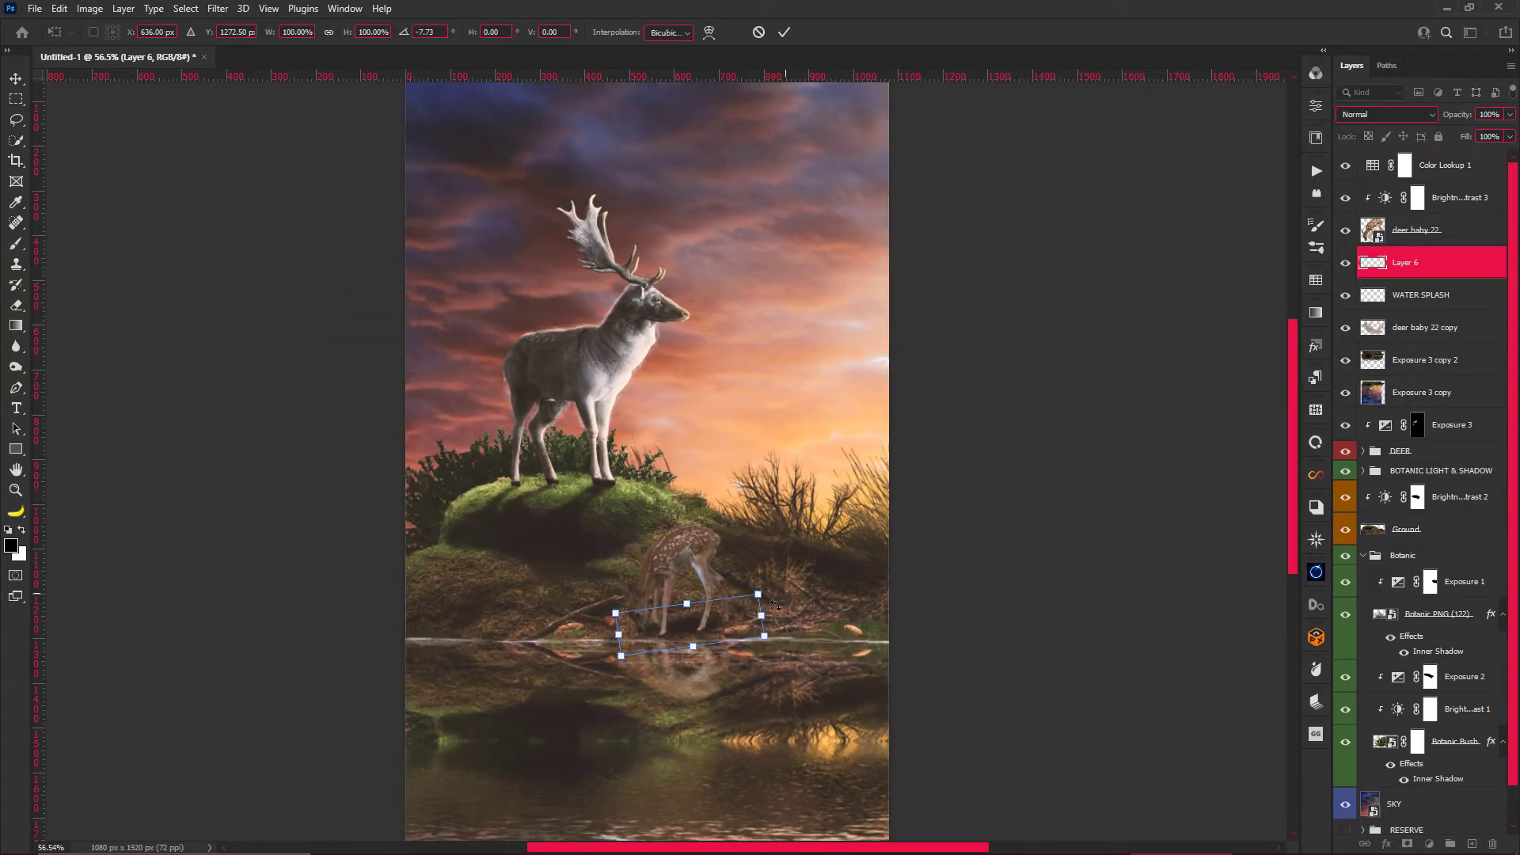
click(1385, 114)
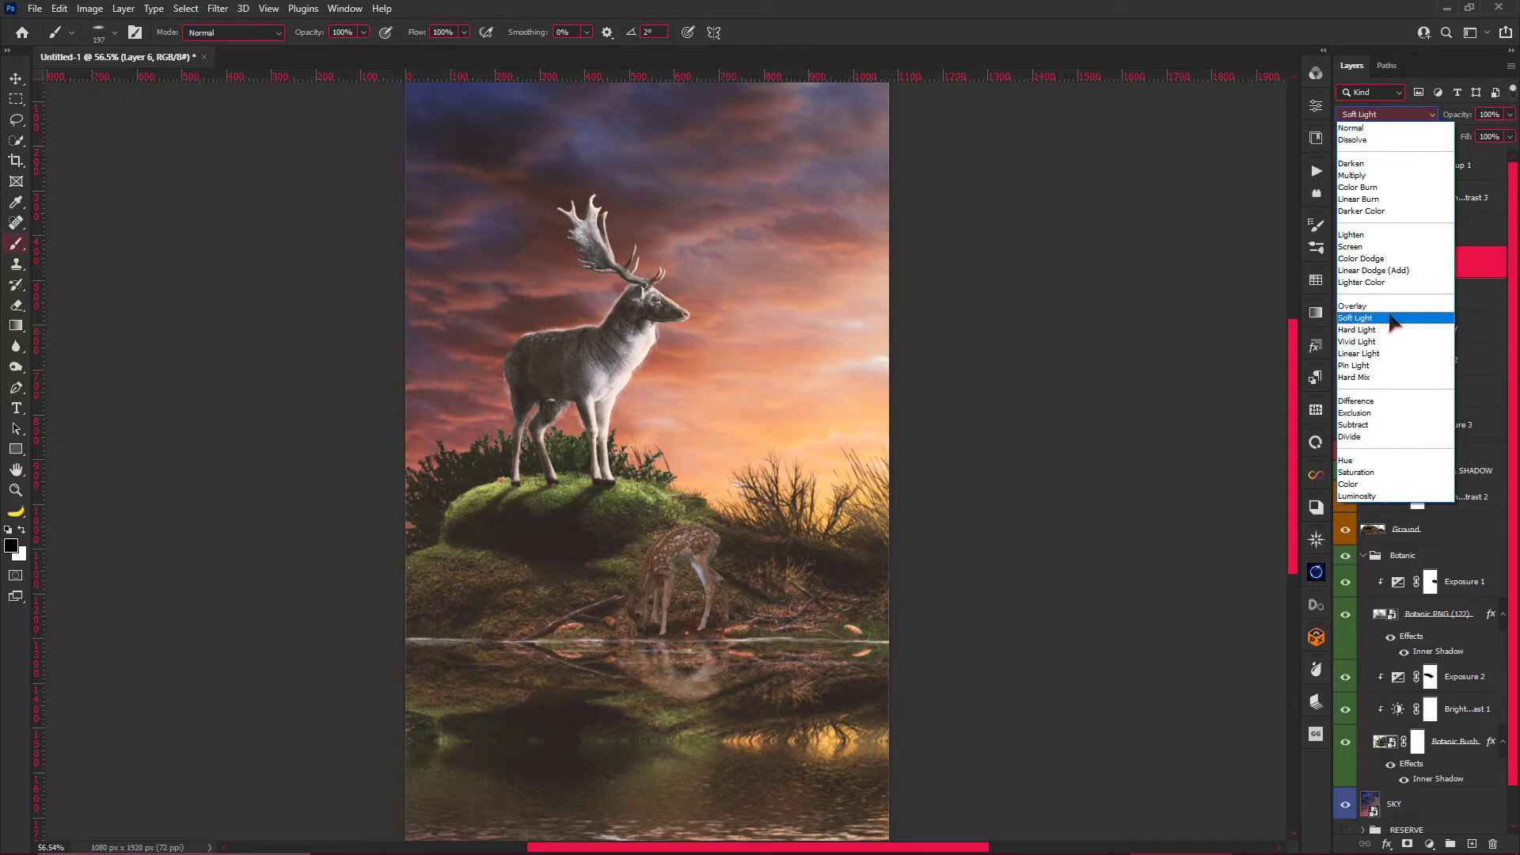
click(1356, 318)
click(1386, 114)
click(1354, 175)
drag(1469, 119, 1439, 124)
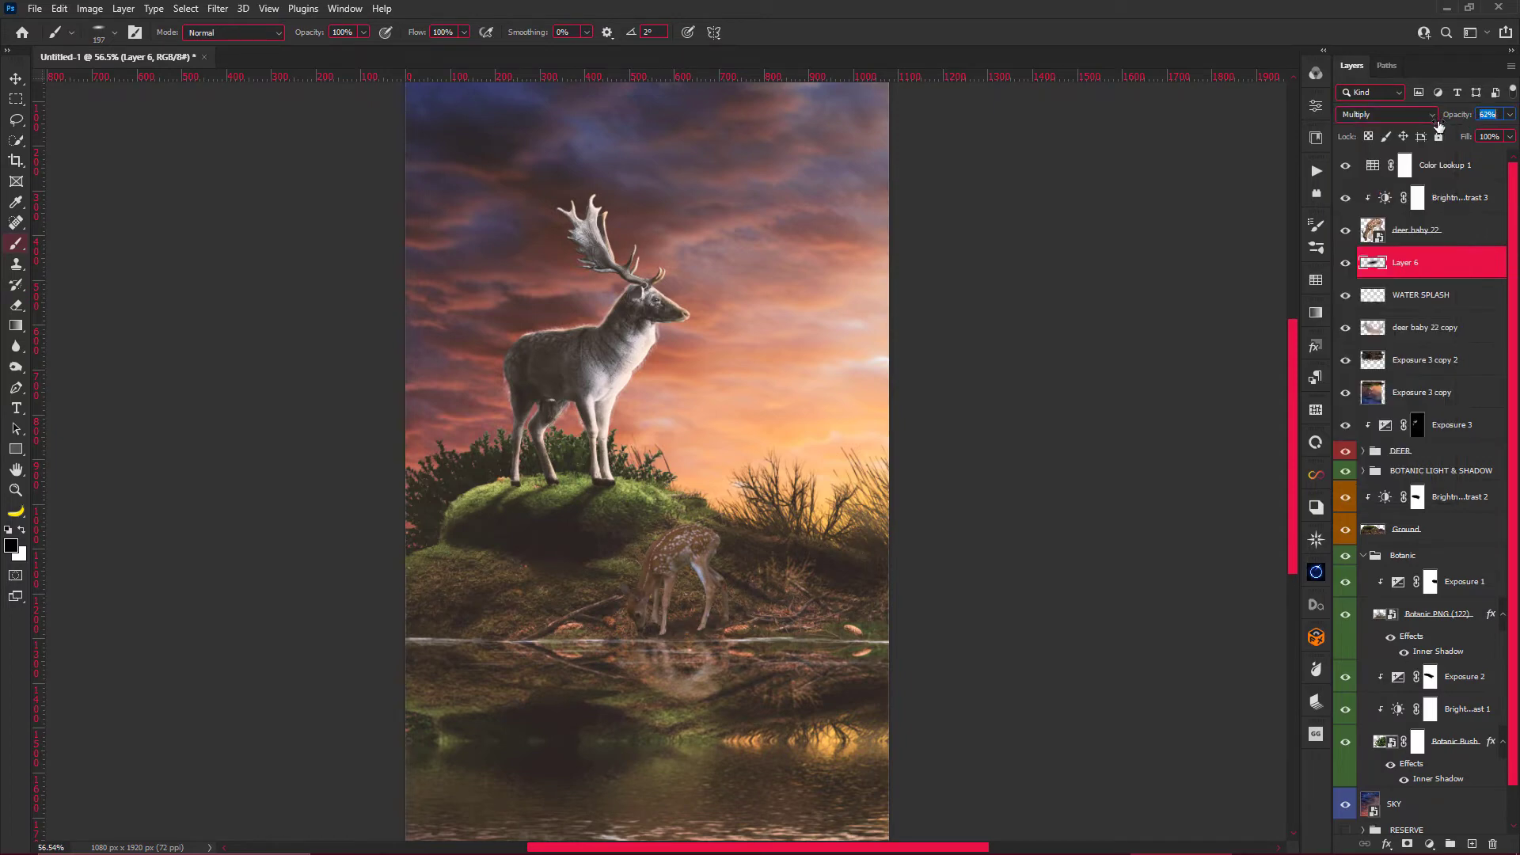
right_click(734, 525)
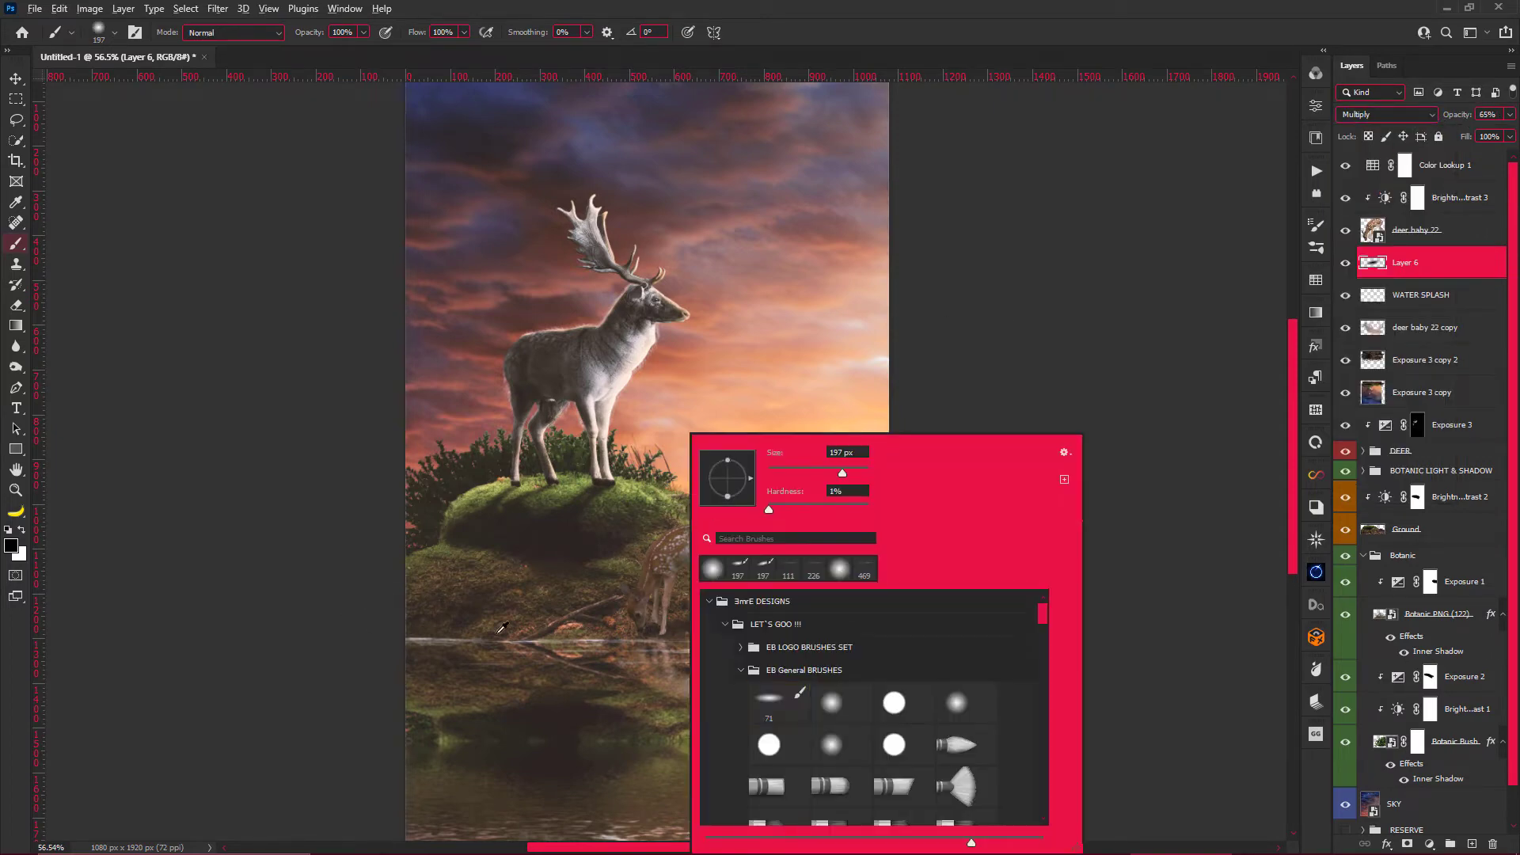
Pick a small 22 px round brush tip.
double_click(780, 703)
scroll(641, 680, up, 3)
right_click(719, 640)
scroll(871, 681, down, 3)
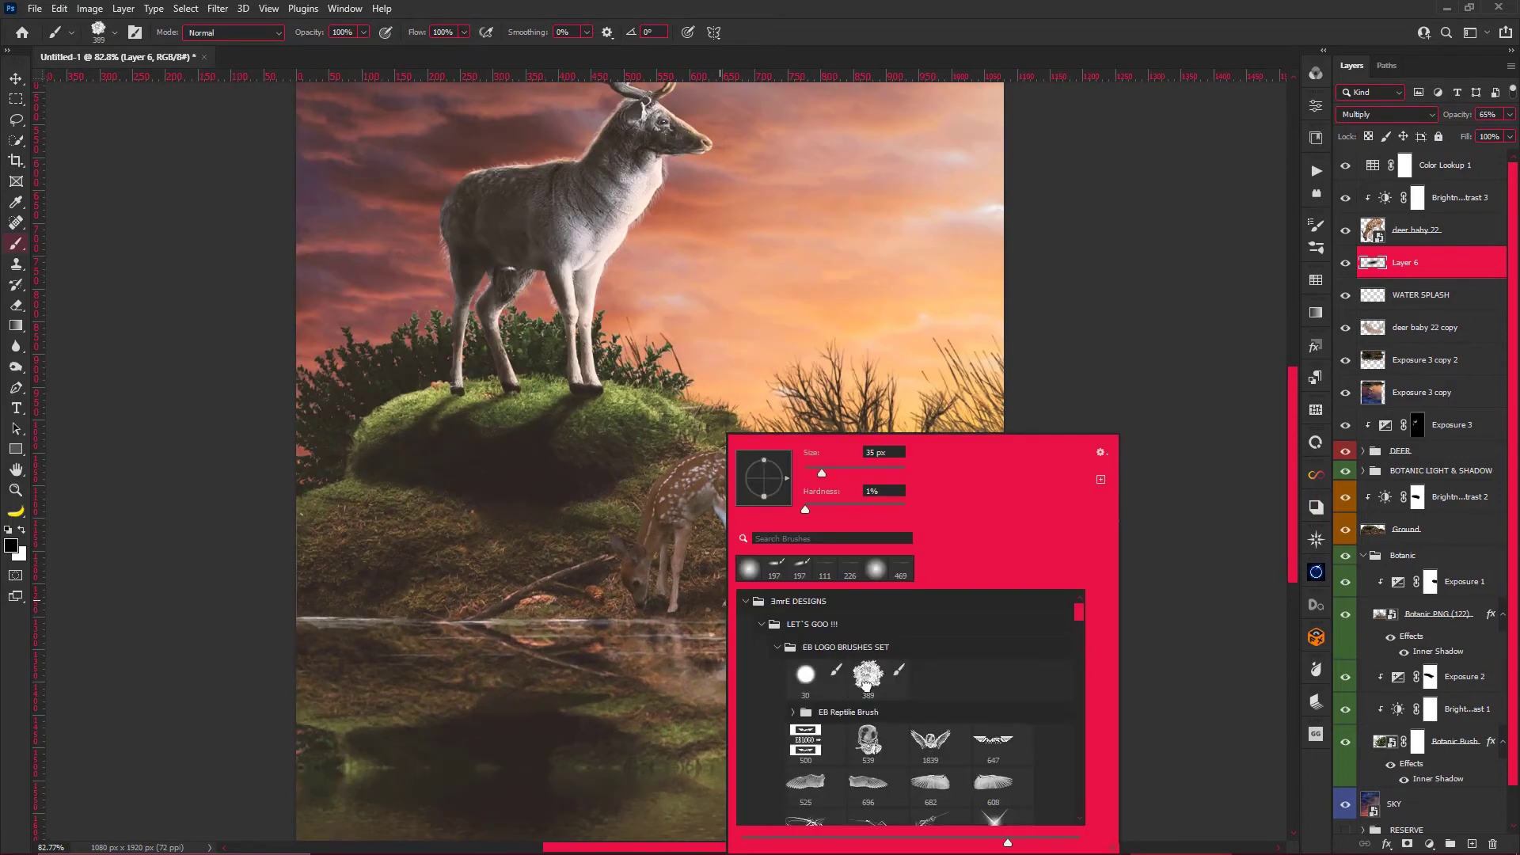
click(876, 679)
key(Return)
Target the fawn layer's mask and switch to a soft round brush.
click(1481, 239)
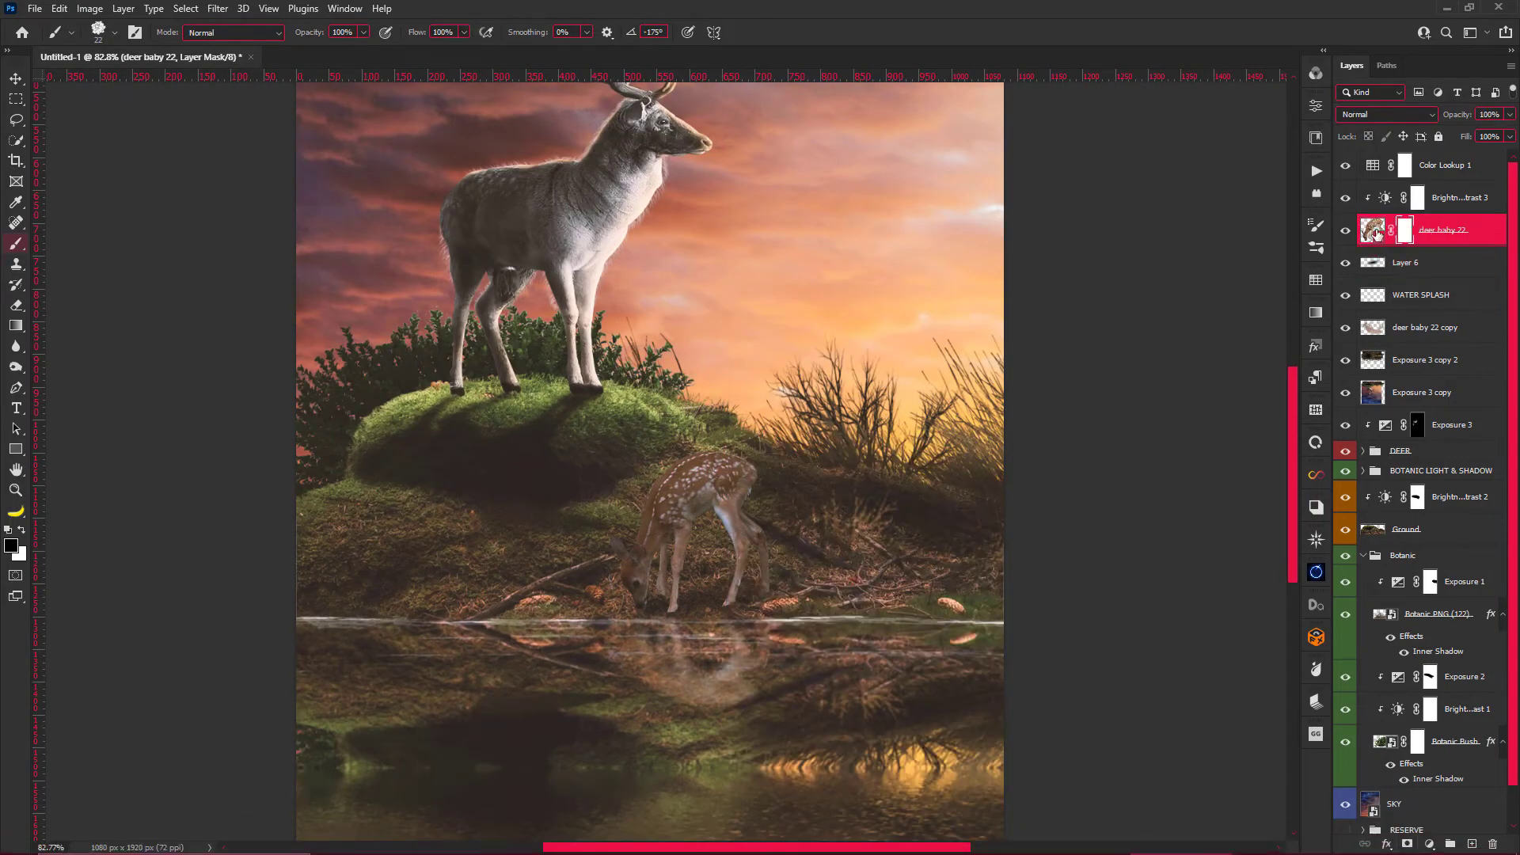
scroll(729, 616, up, 1)
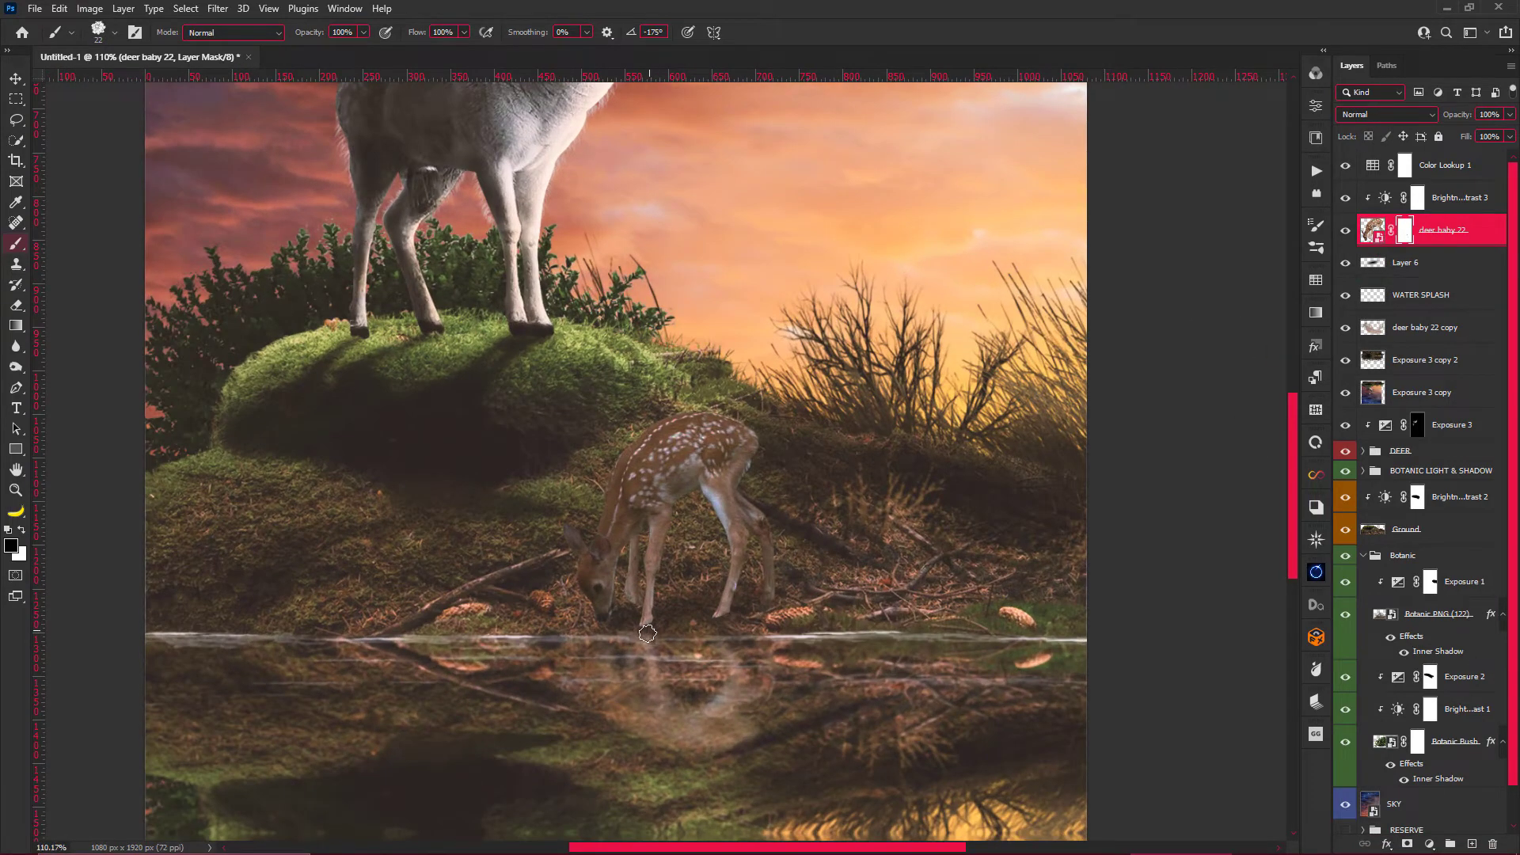
right_click(669, 602)
click(738, 570)
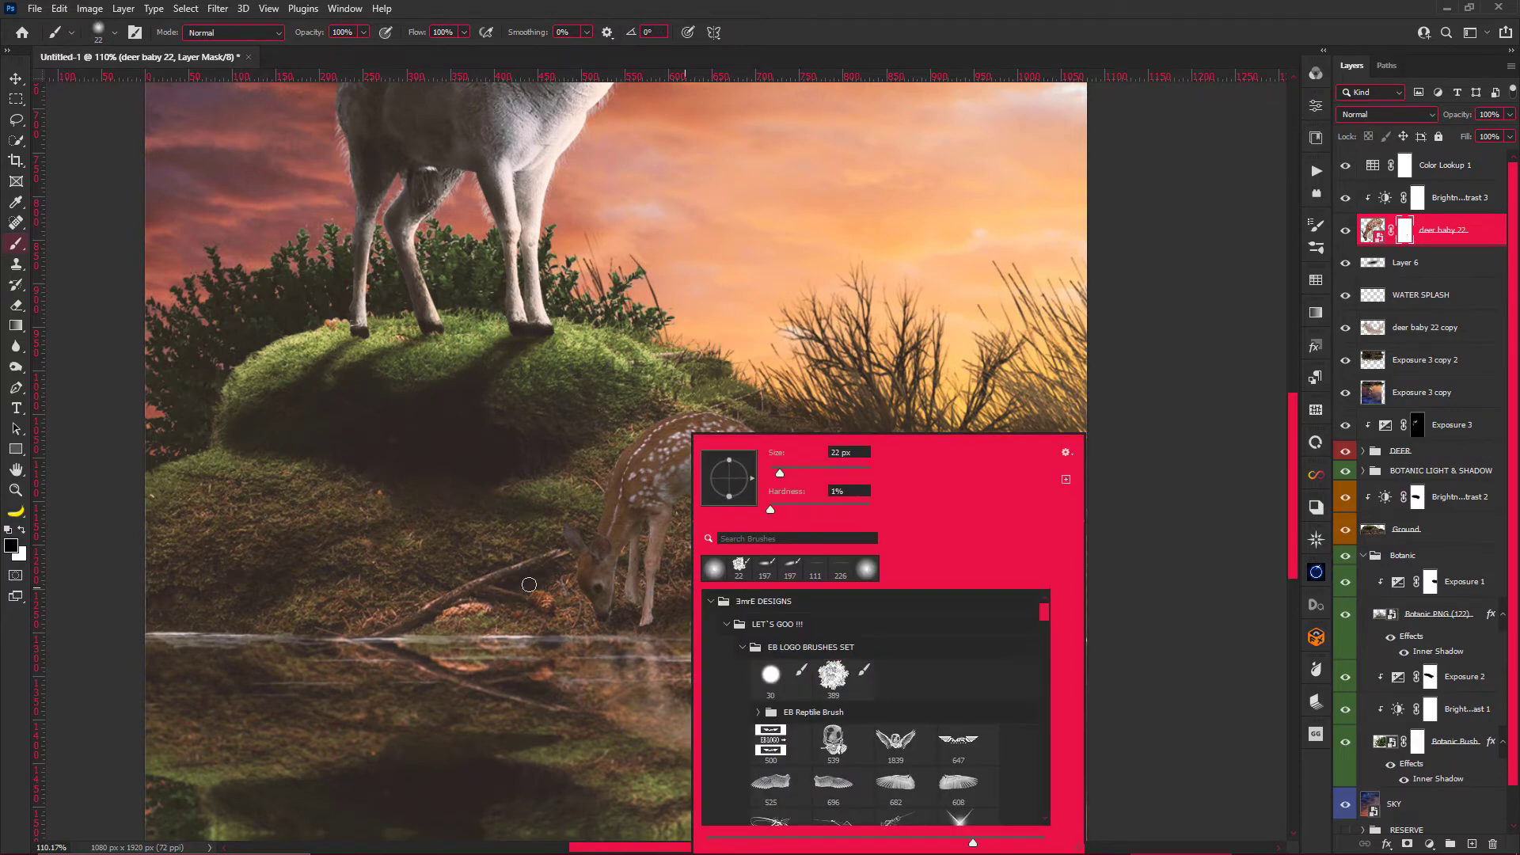
key(Return)
scroll(526, 584, down, 2)
Add a Levels adjustment above the fawn's Brightness/Contrast with output levels 19 to 163.
click(1441, 167)
key(alt+bracketleft)
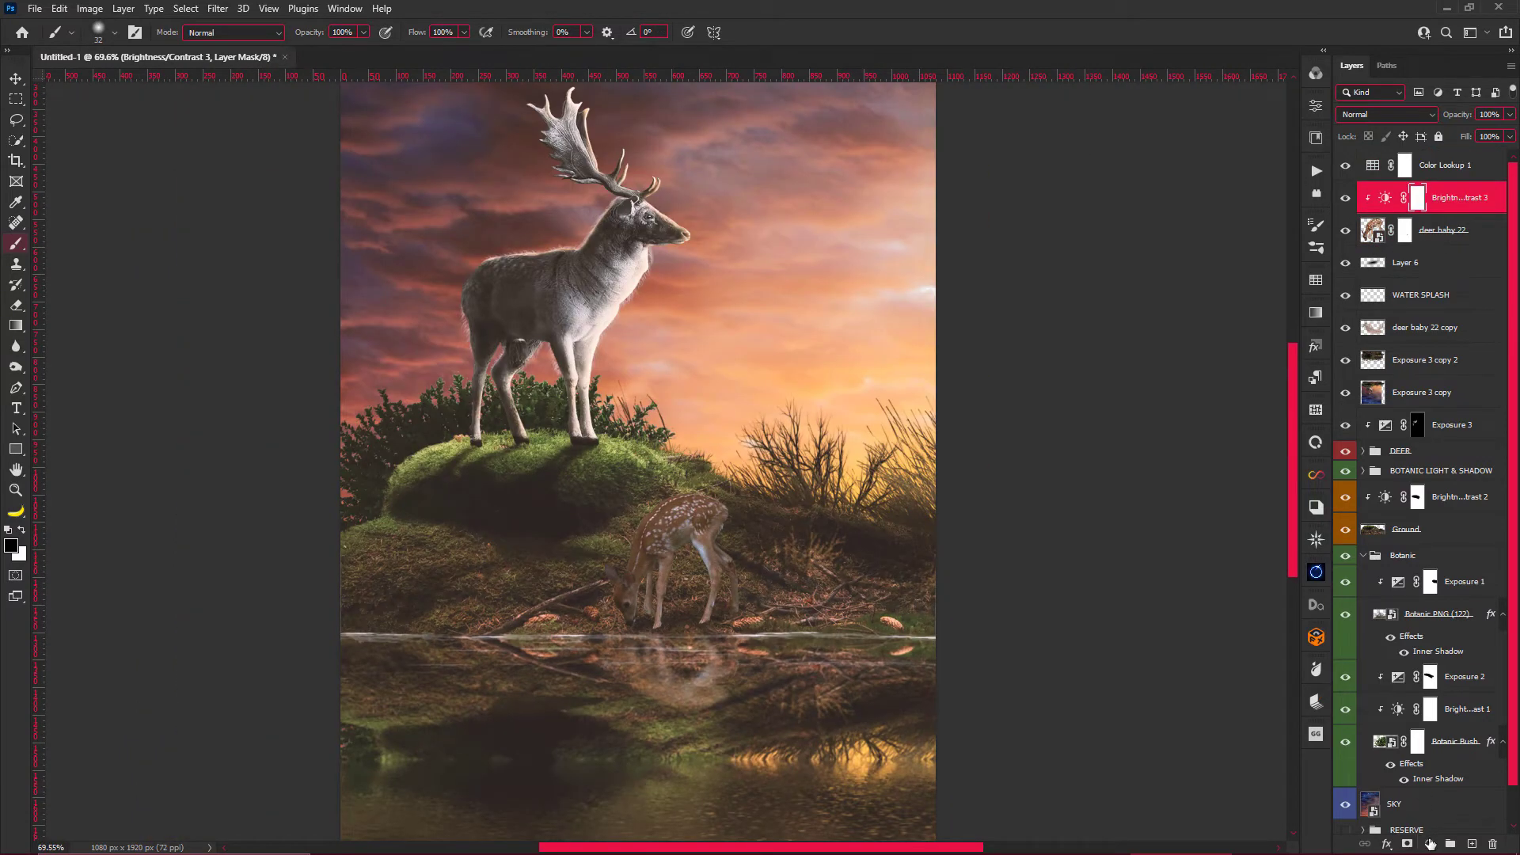
click(1430, 844)
click(1408, 632)
drag(1109, 313, 1134, 318)
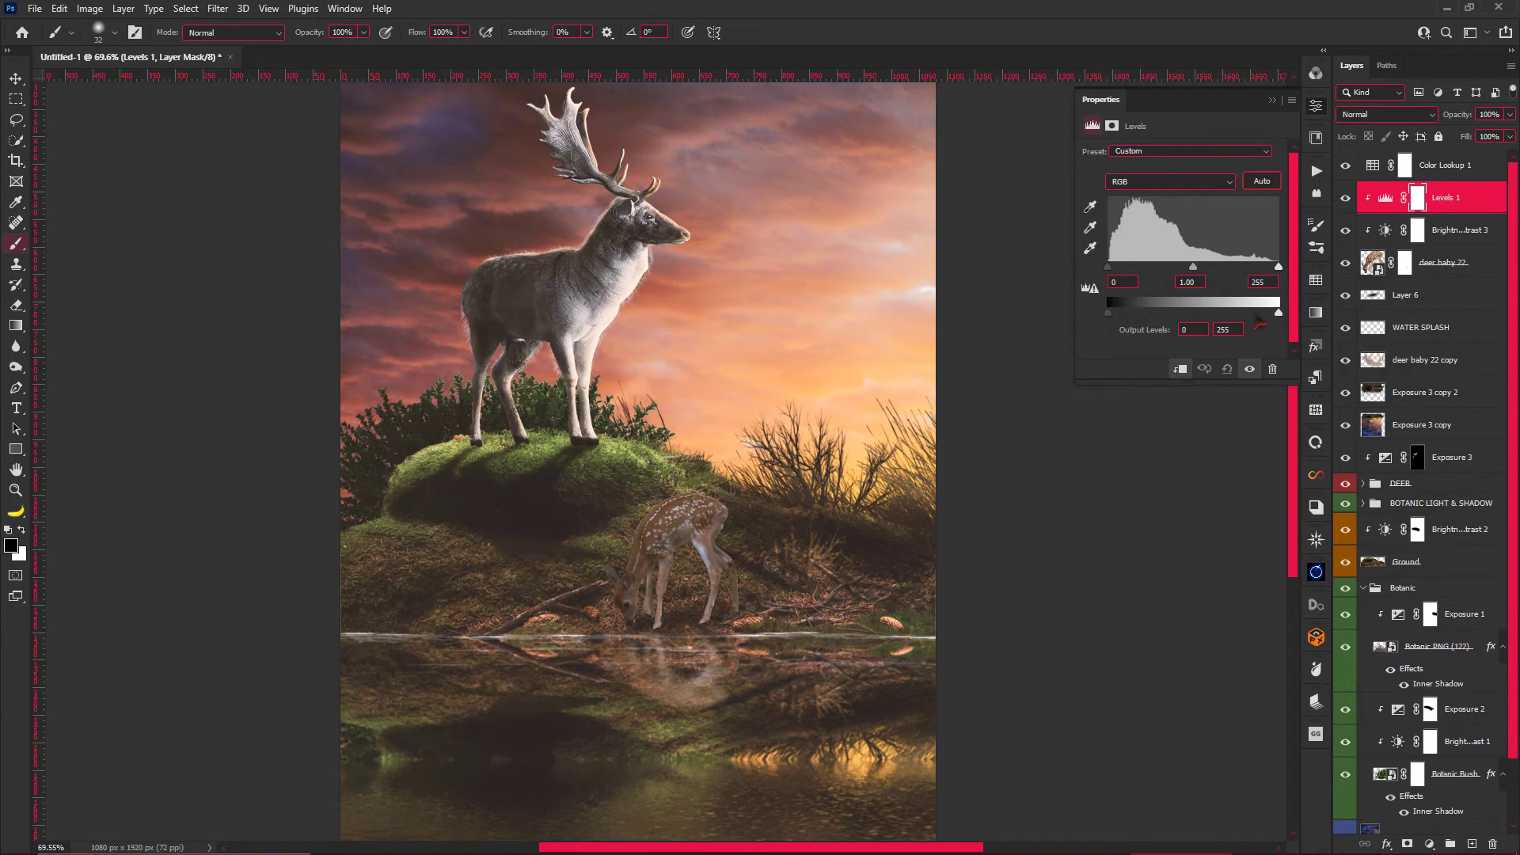
drag(1279, 312, 1217, 312)
scroll(610, 127, down, 2)
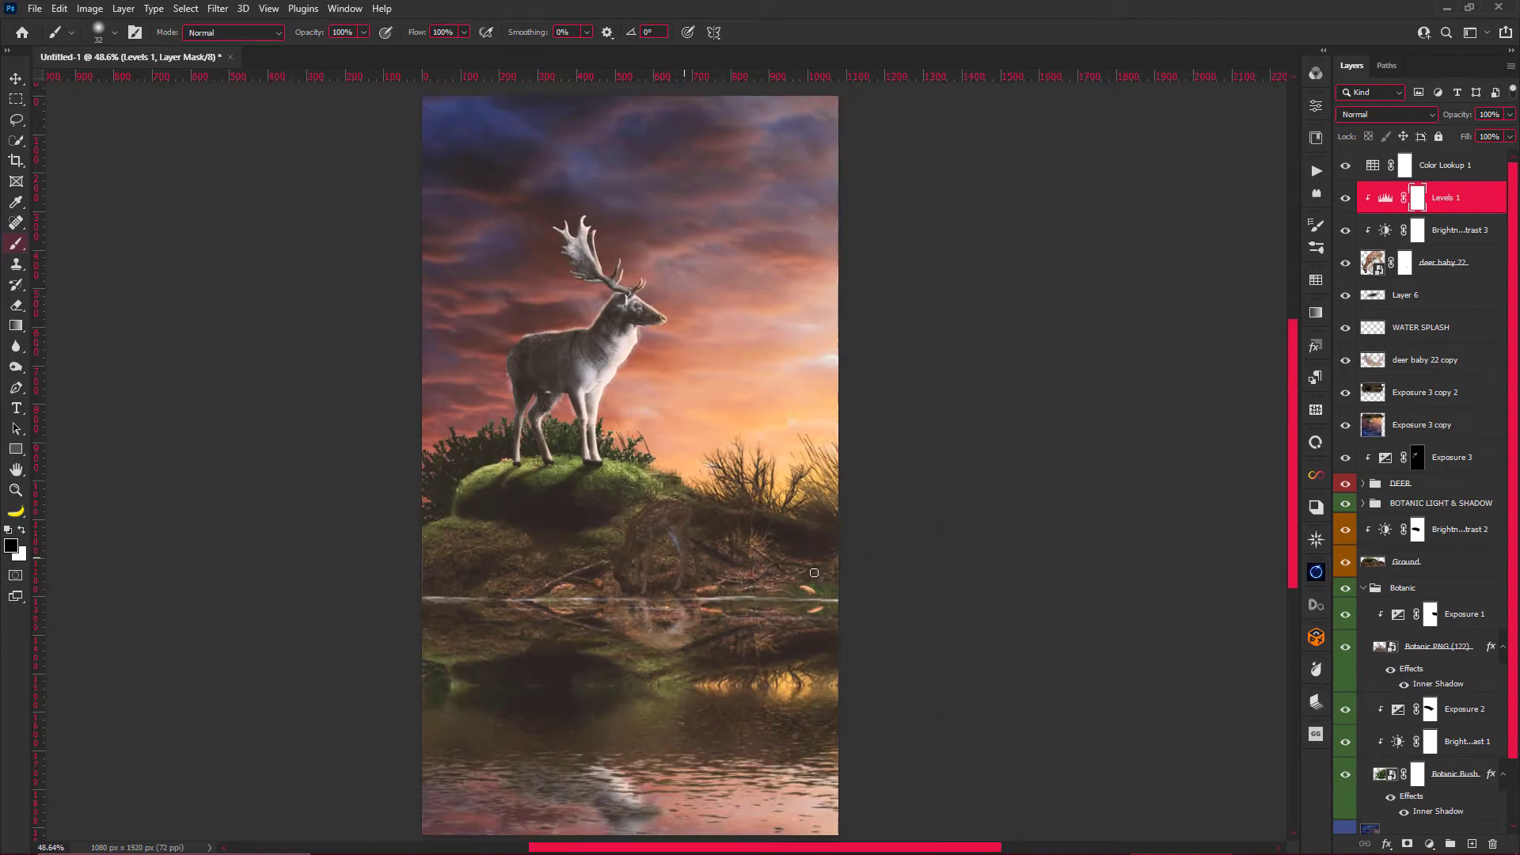
Invert the Levels mask to black and set white as the painting colour.
key(ctrl+i)
key(x)
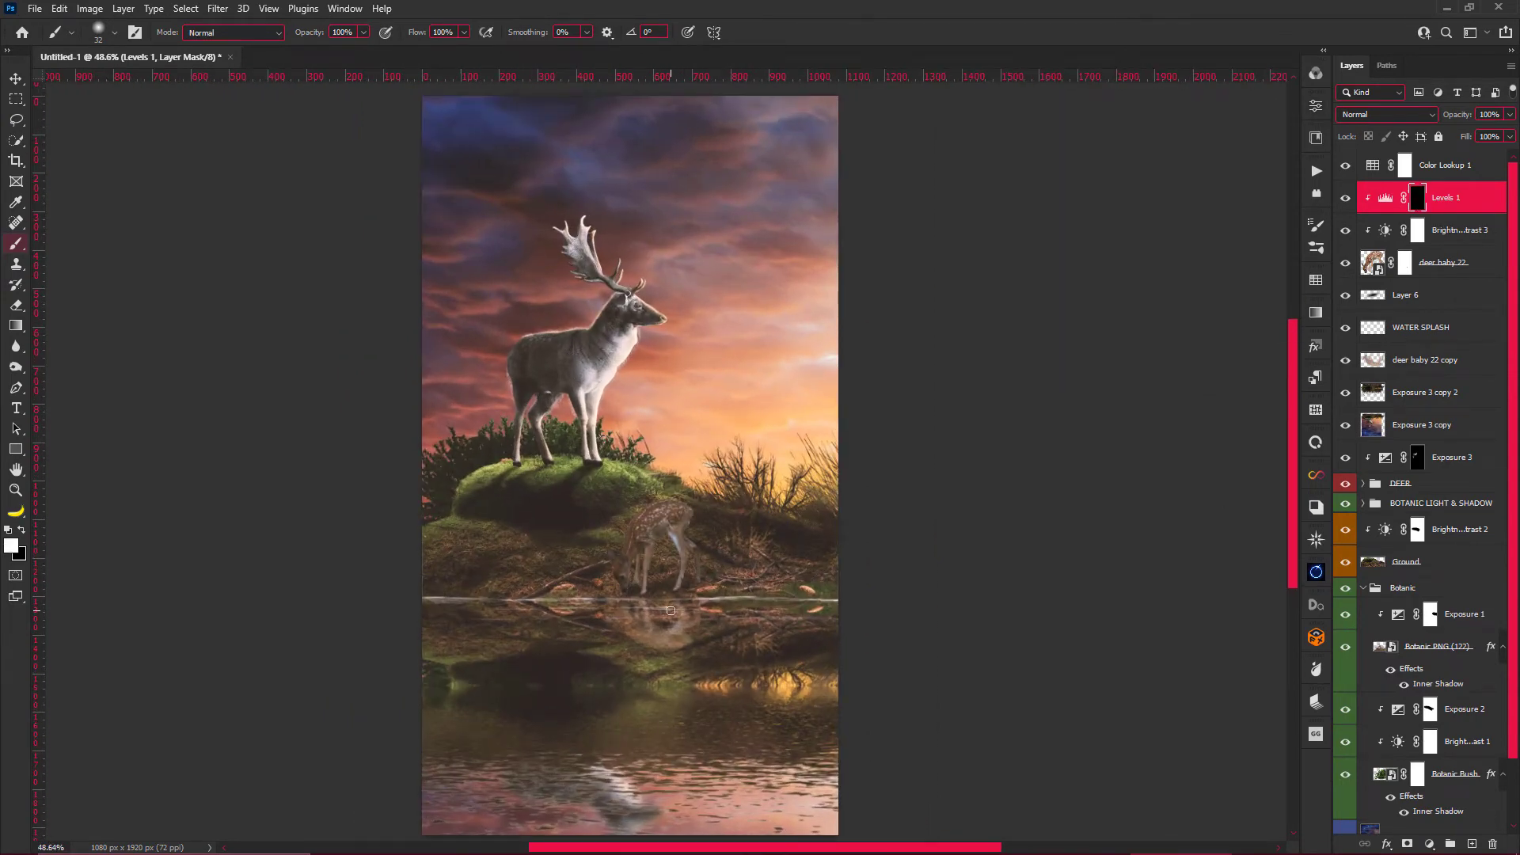
scroll(650, 543, up, 2)
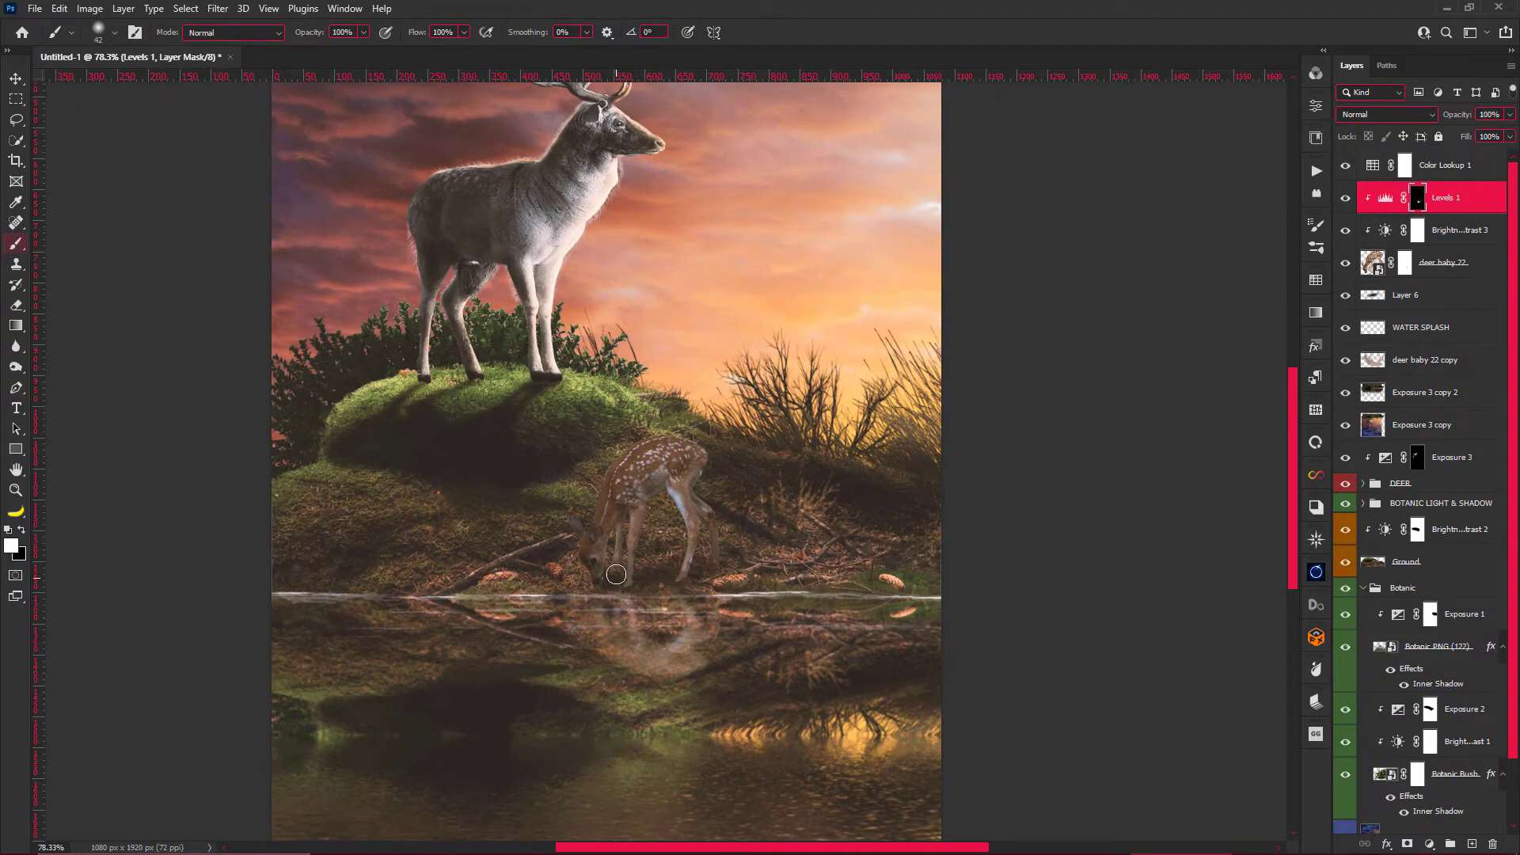
scroll(728, 578, down, 3)
key(v)
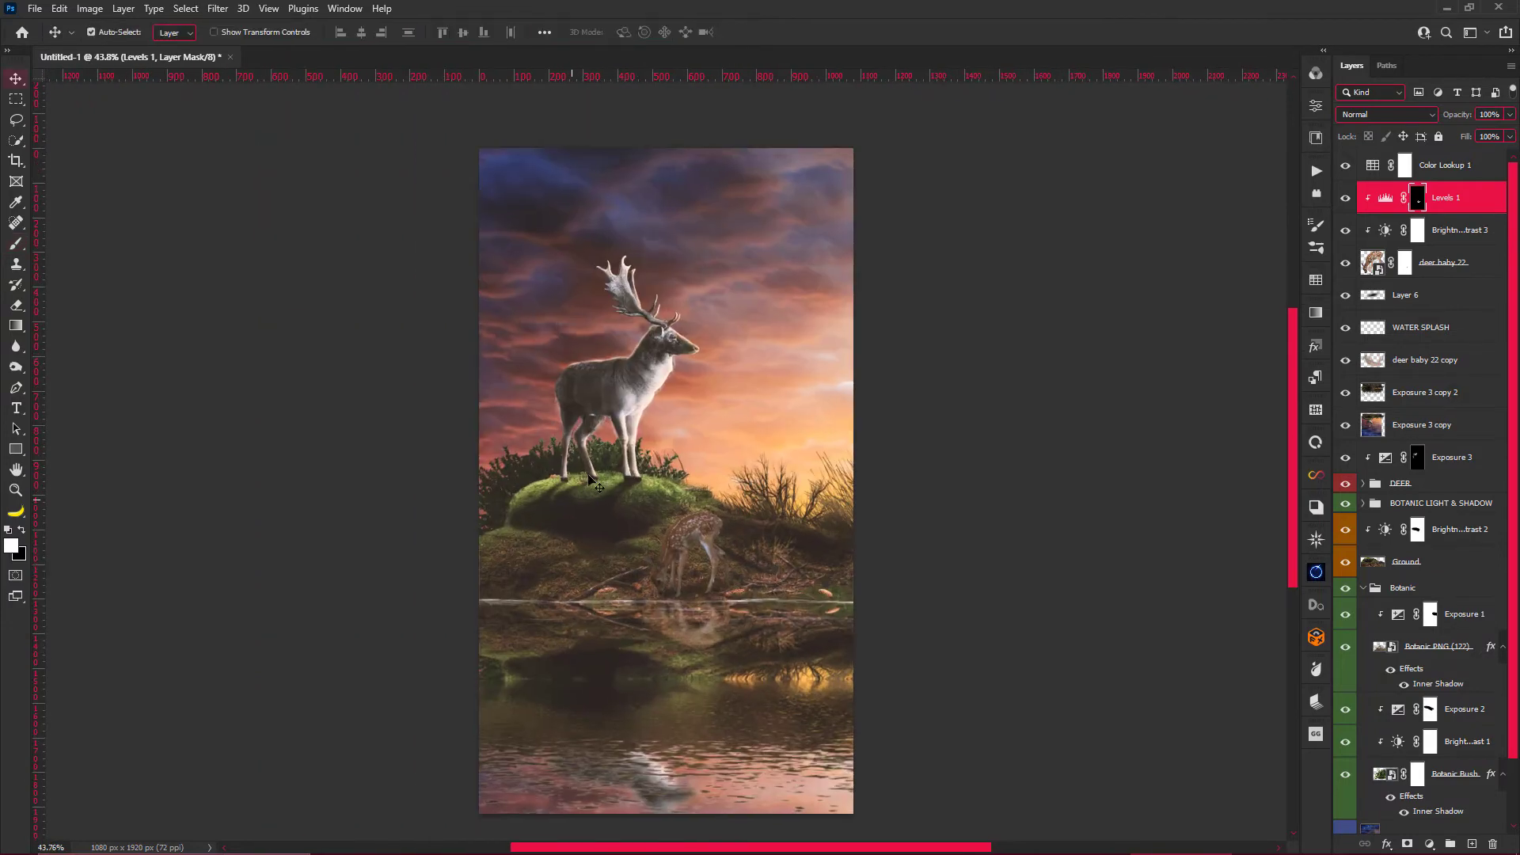
scroll(705, 555, up, 3)
scroll(688, 541, down, 3)
scroll(686, 541, up, 4)
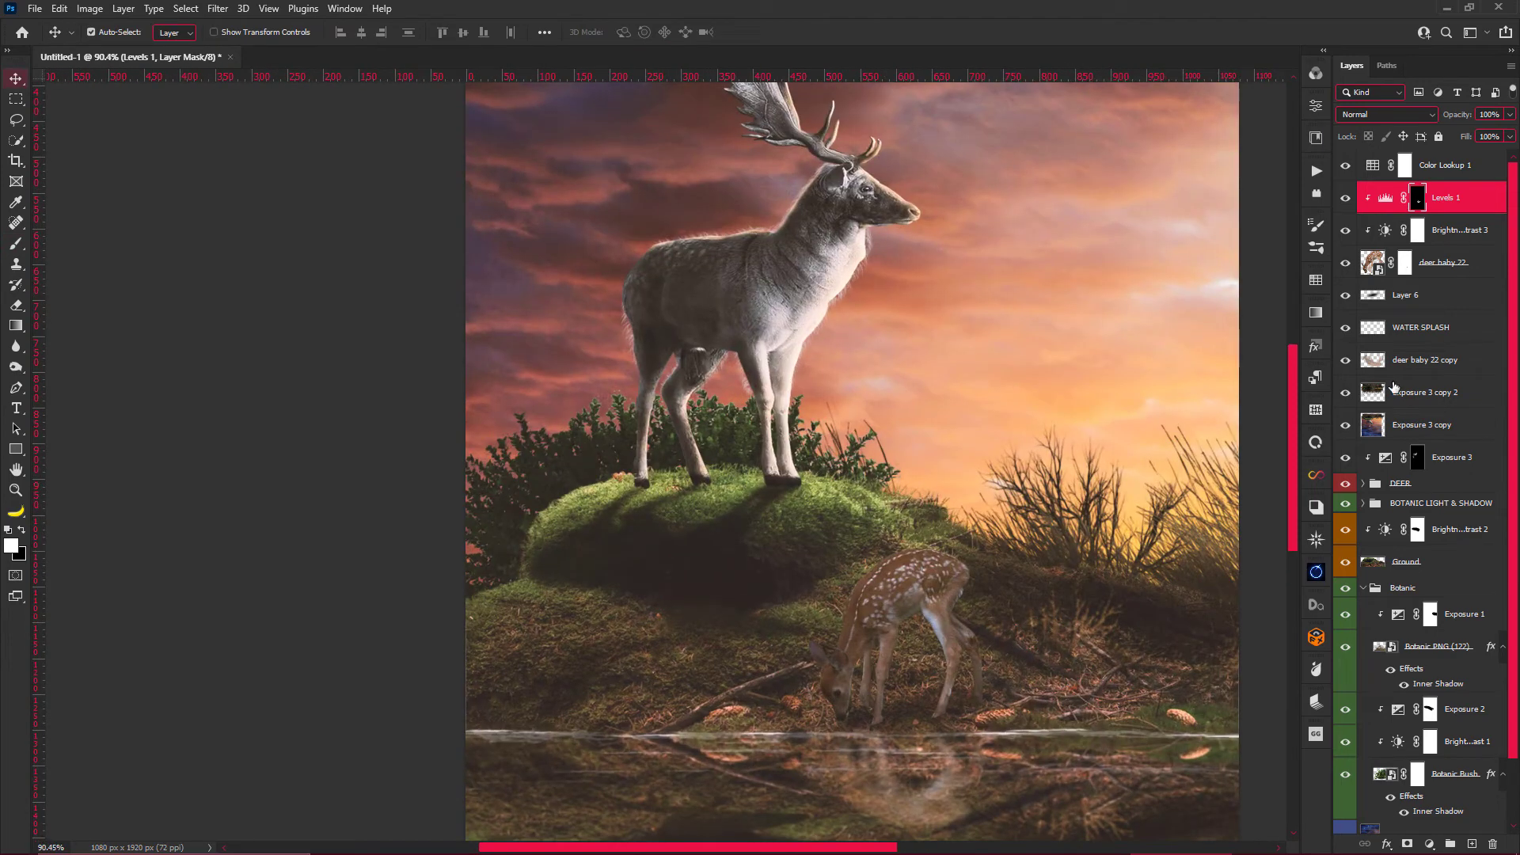
Group the fawn's layers into a DEER BABY group.
shift+click(1435, 298)
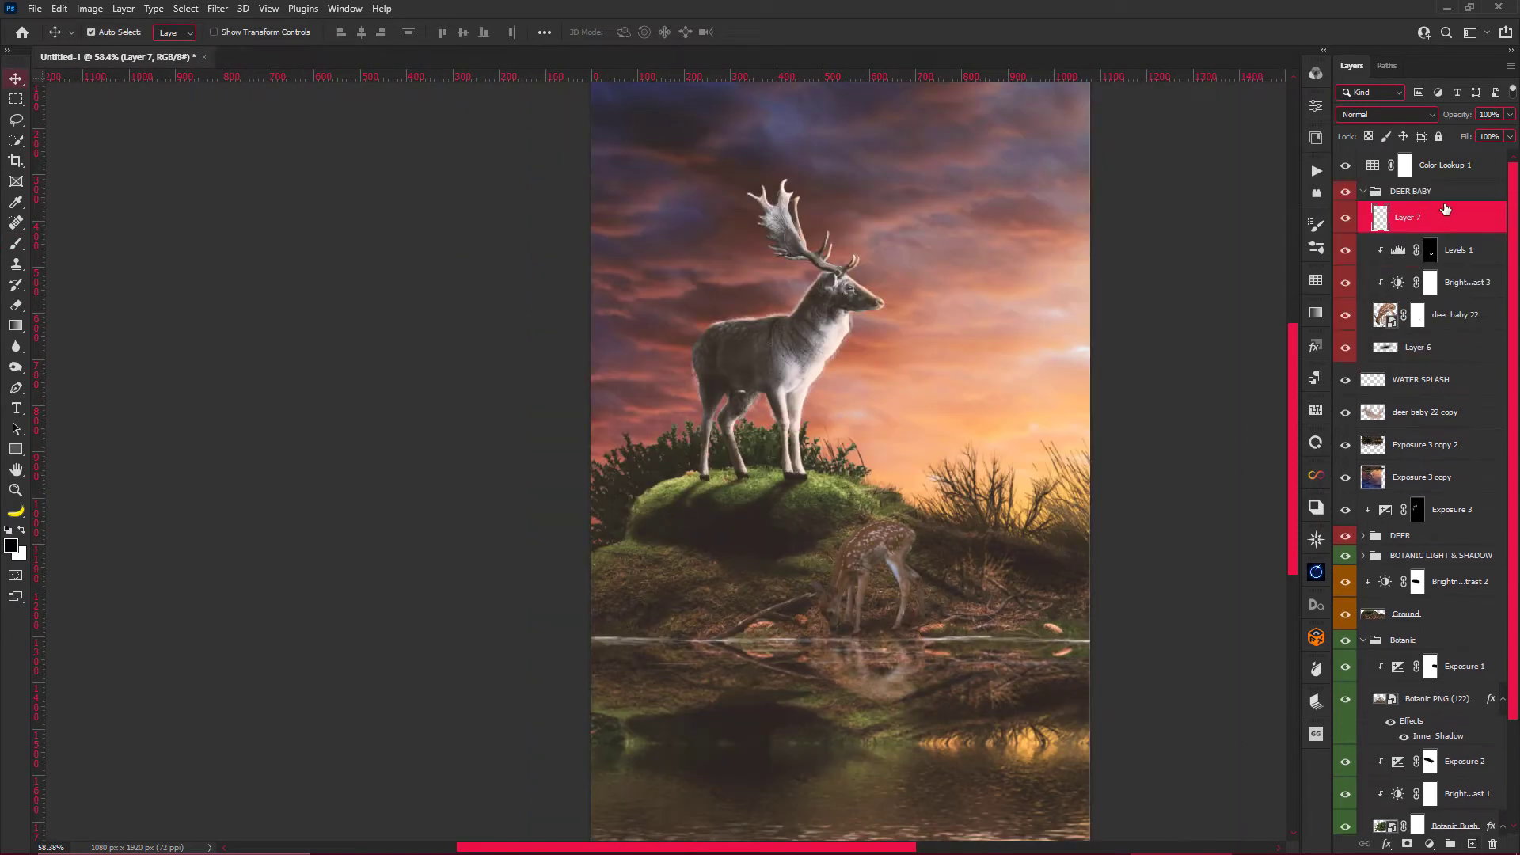
alt+click(1376, 235)
key(b)
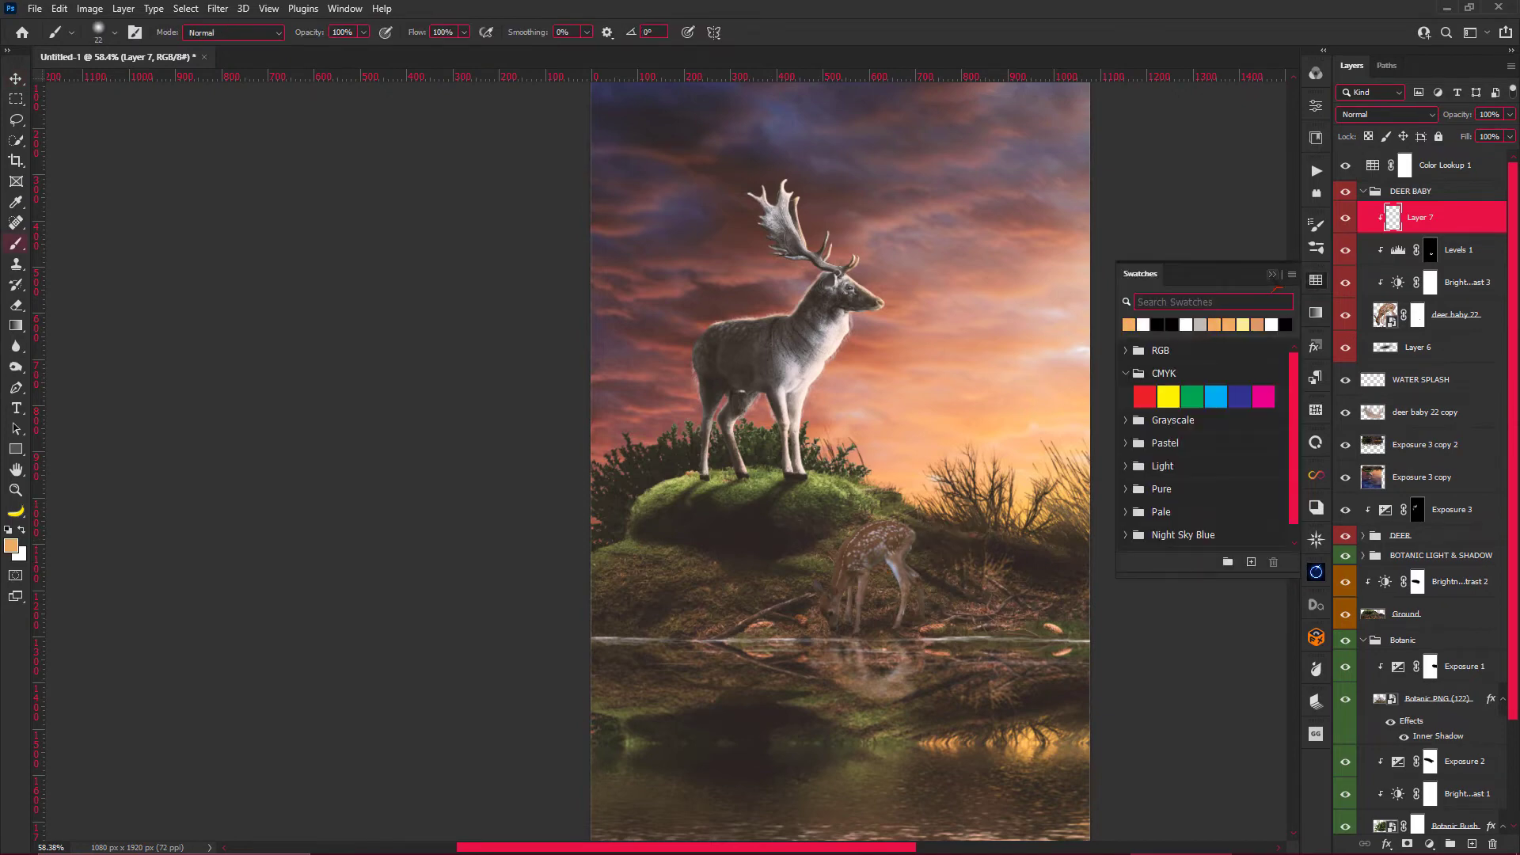
scroll(824, 491, up, 5)
scroll(824, 491, down, 2)
scroll(868, 426, down, 1)
scroll(868, 426, down, 2)
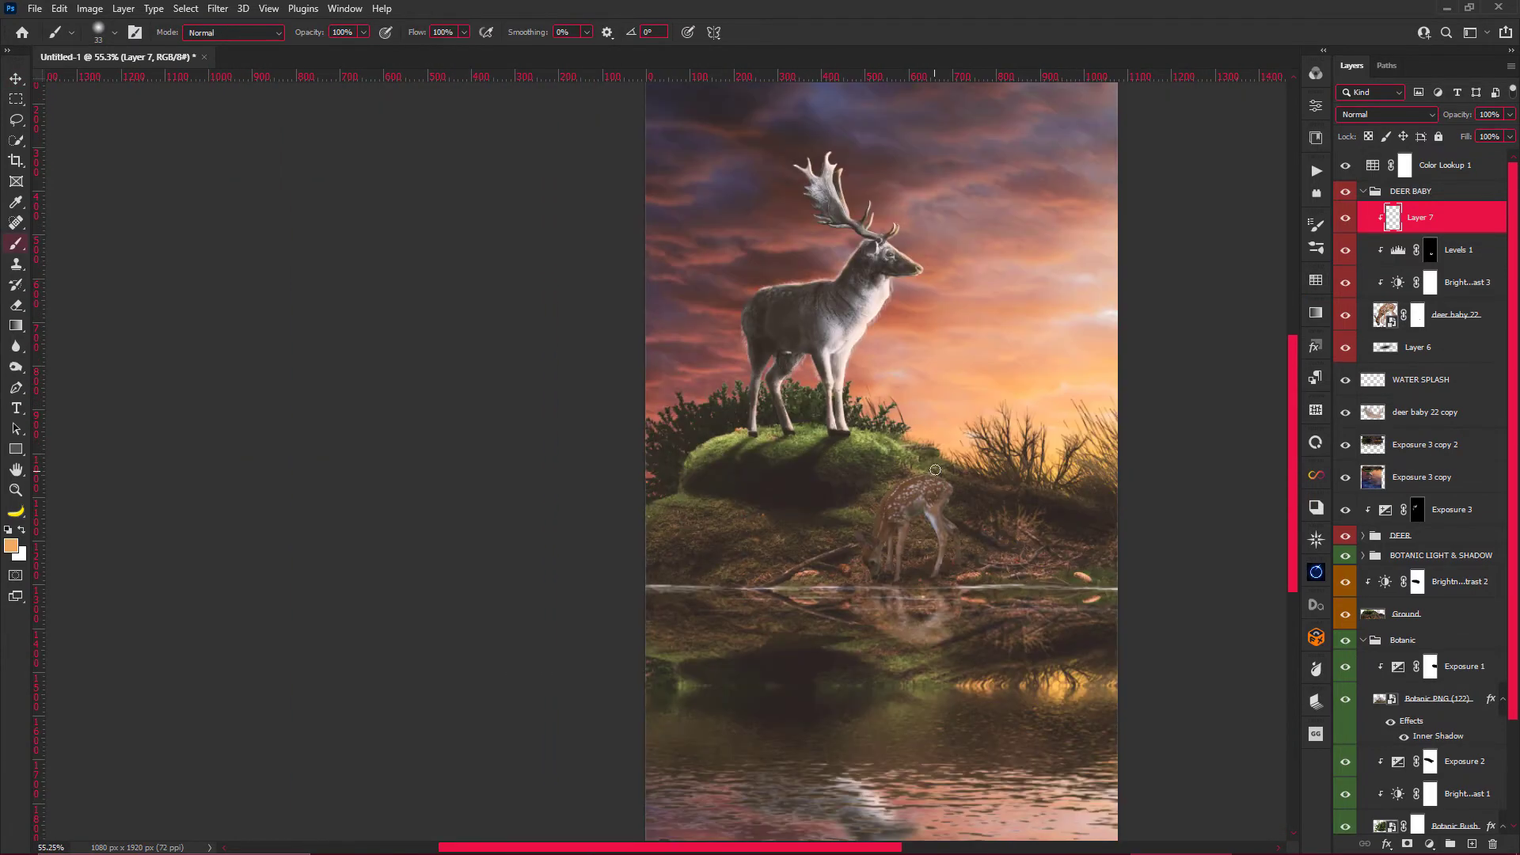
Add an Inner Glow layer style to deer baby 22.
click(1467, 331)
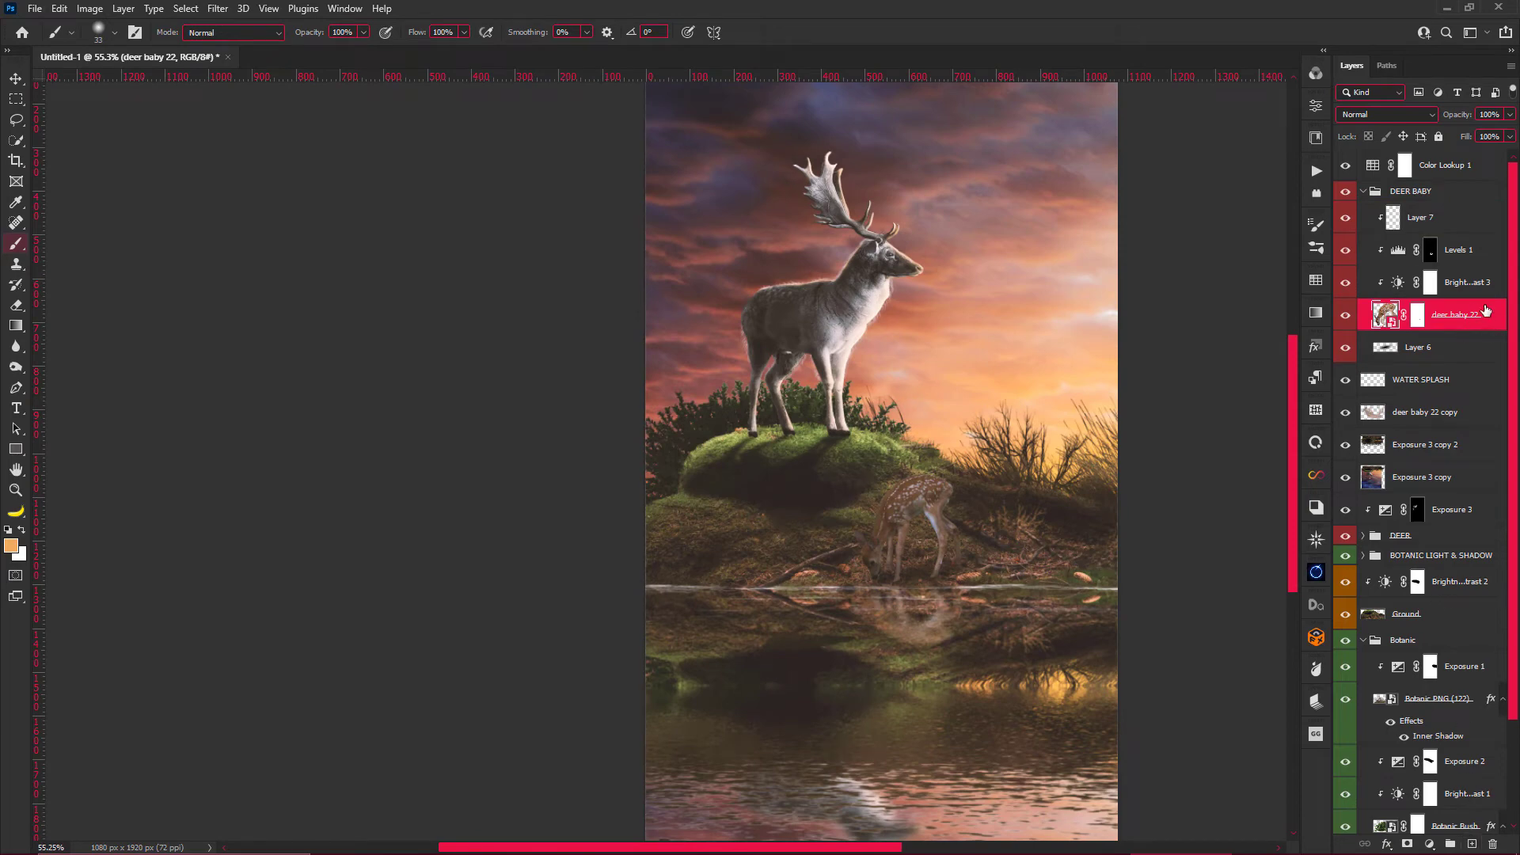
double_click(1485, 310)
click(900, 420)
click(1416, 277)
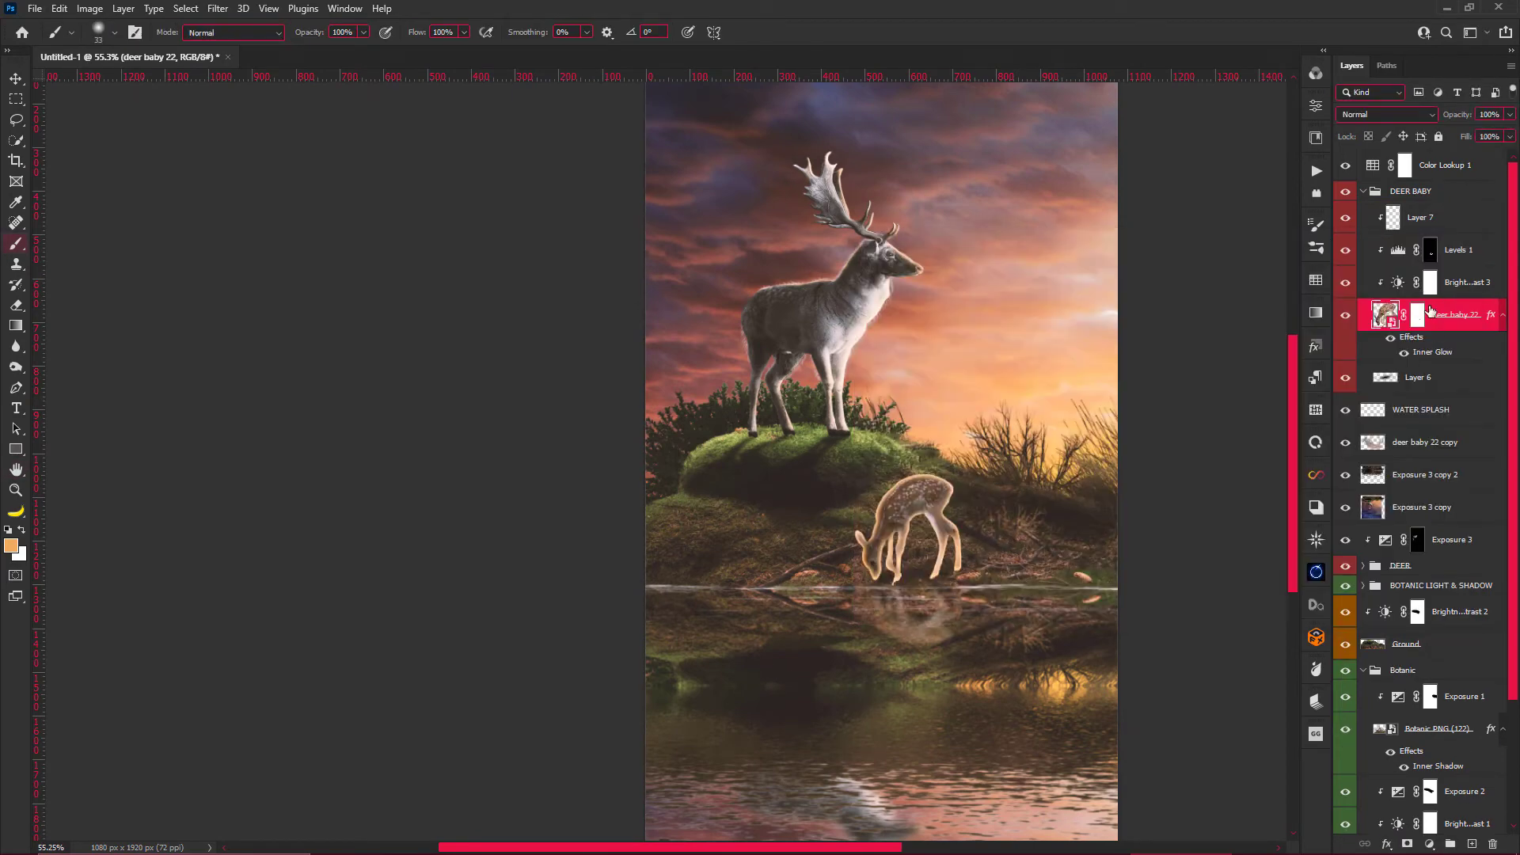
click(1418, 315)
key(d)
Split the Inner Glow into its own layer and give it an inverted black mask.
right_click(1433, 352)
click(690, 322)
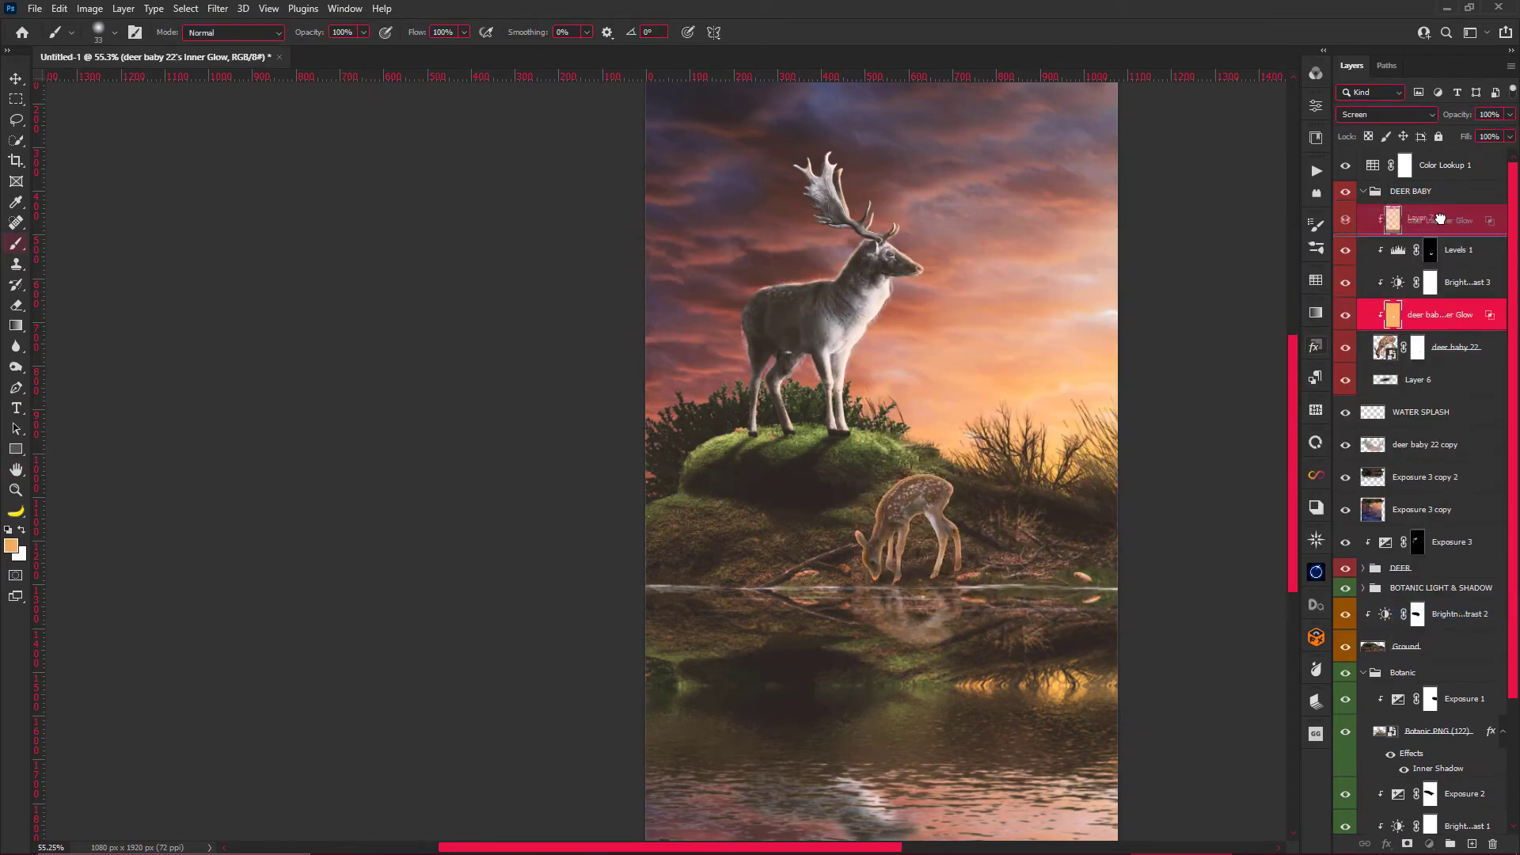
click(1416, 218)
click(1407, 844)
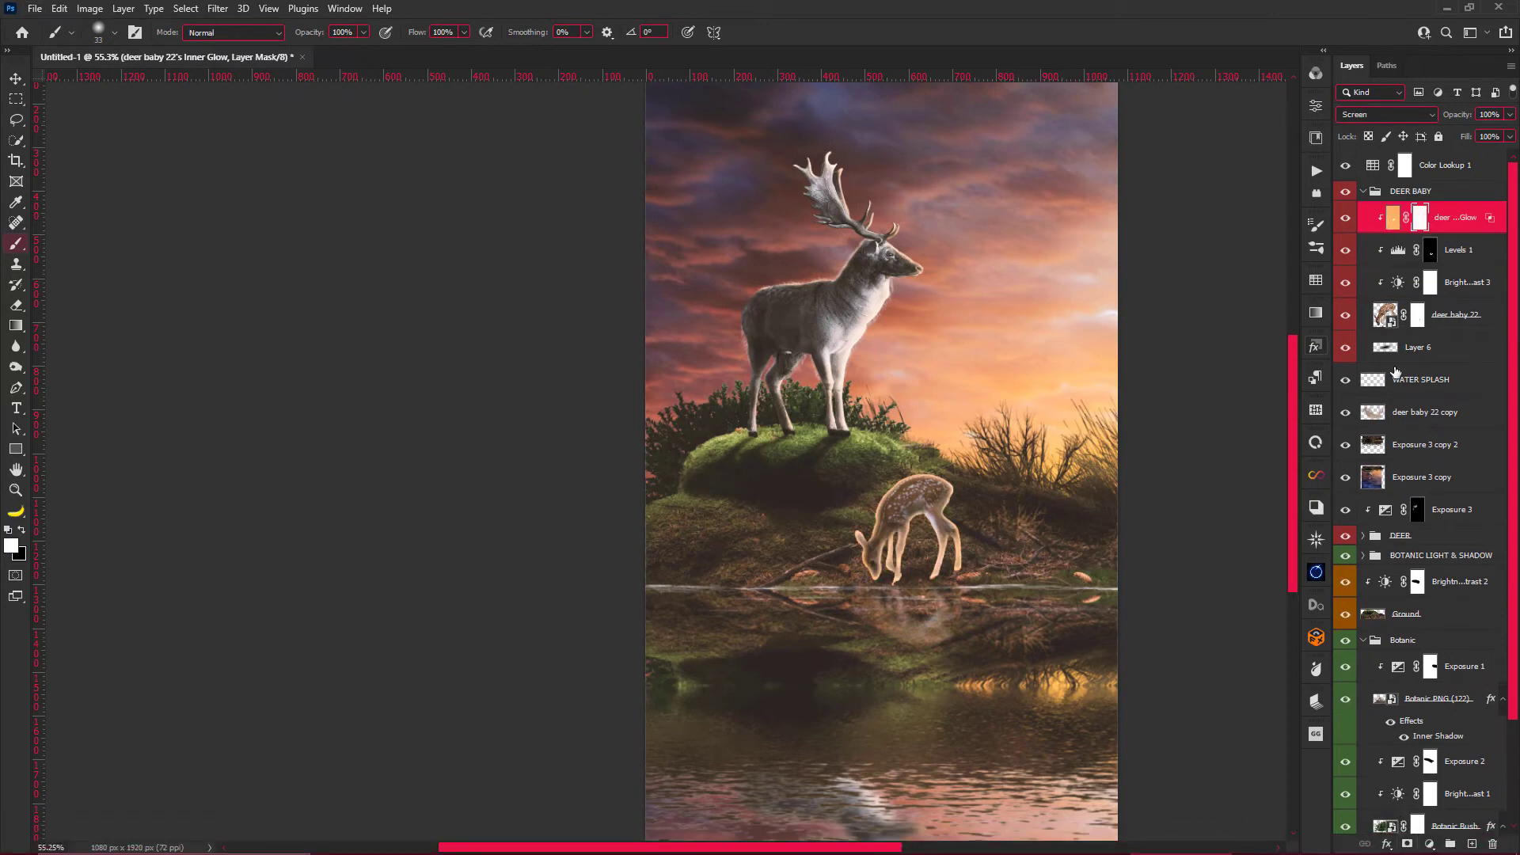
key(ctrl+i)
Return to the Move tool and reselect the deer baby 22 layer.
scroll(938, 517, up, 3)
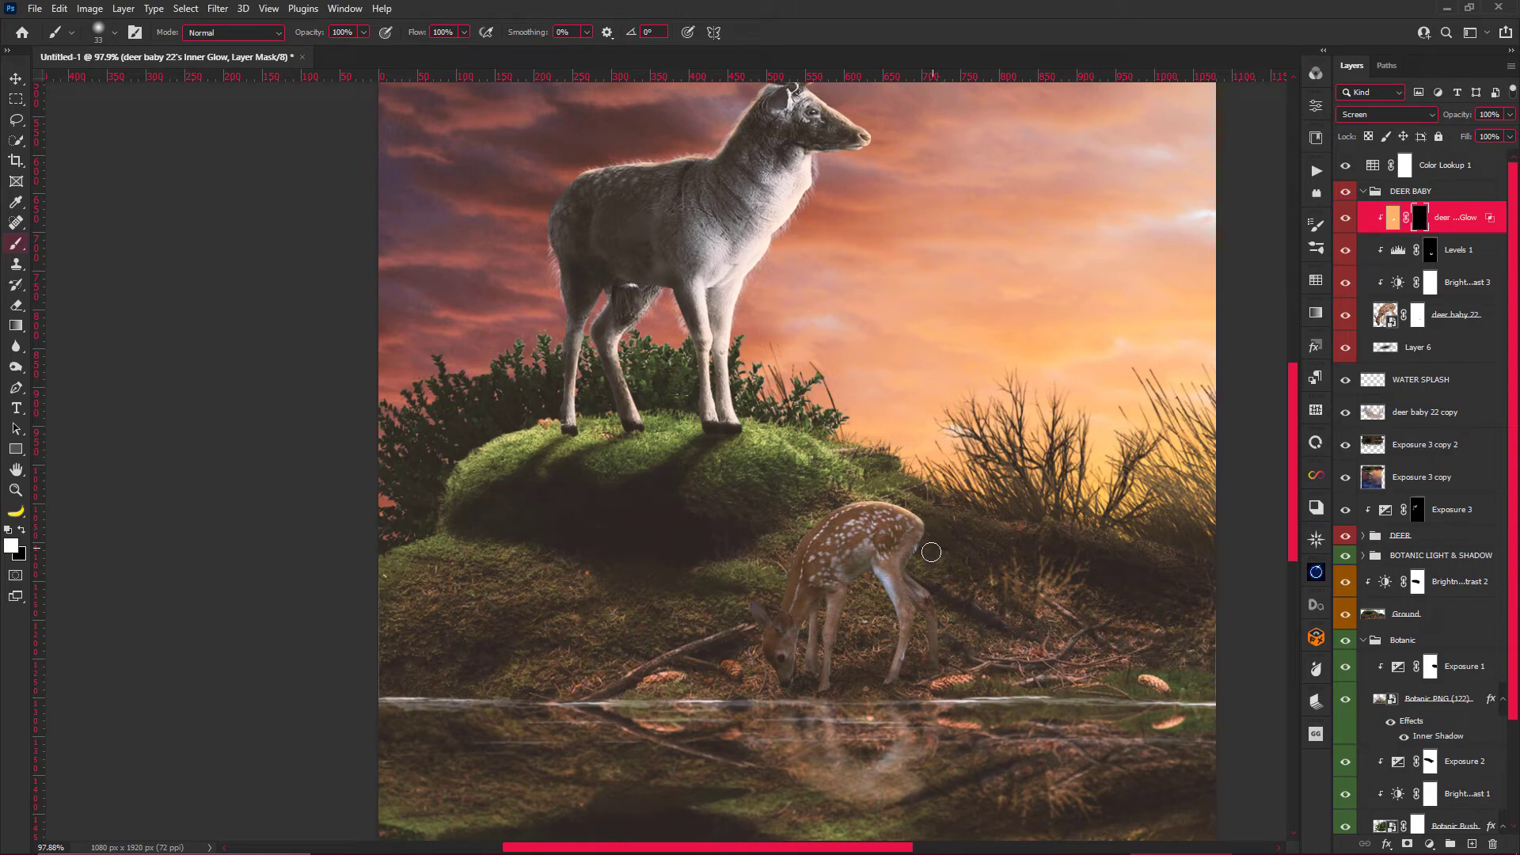
scroll(940, 590, down, 3)
scroll(807, 544, up, 2)
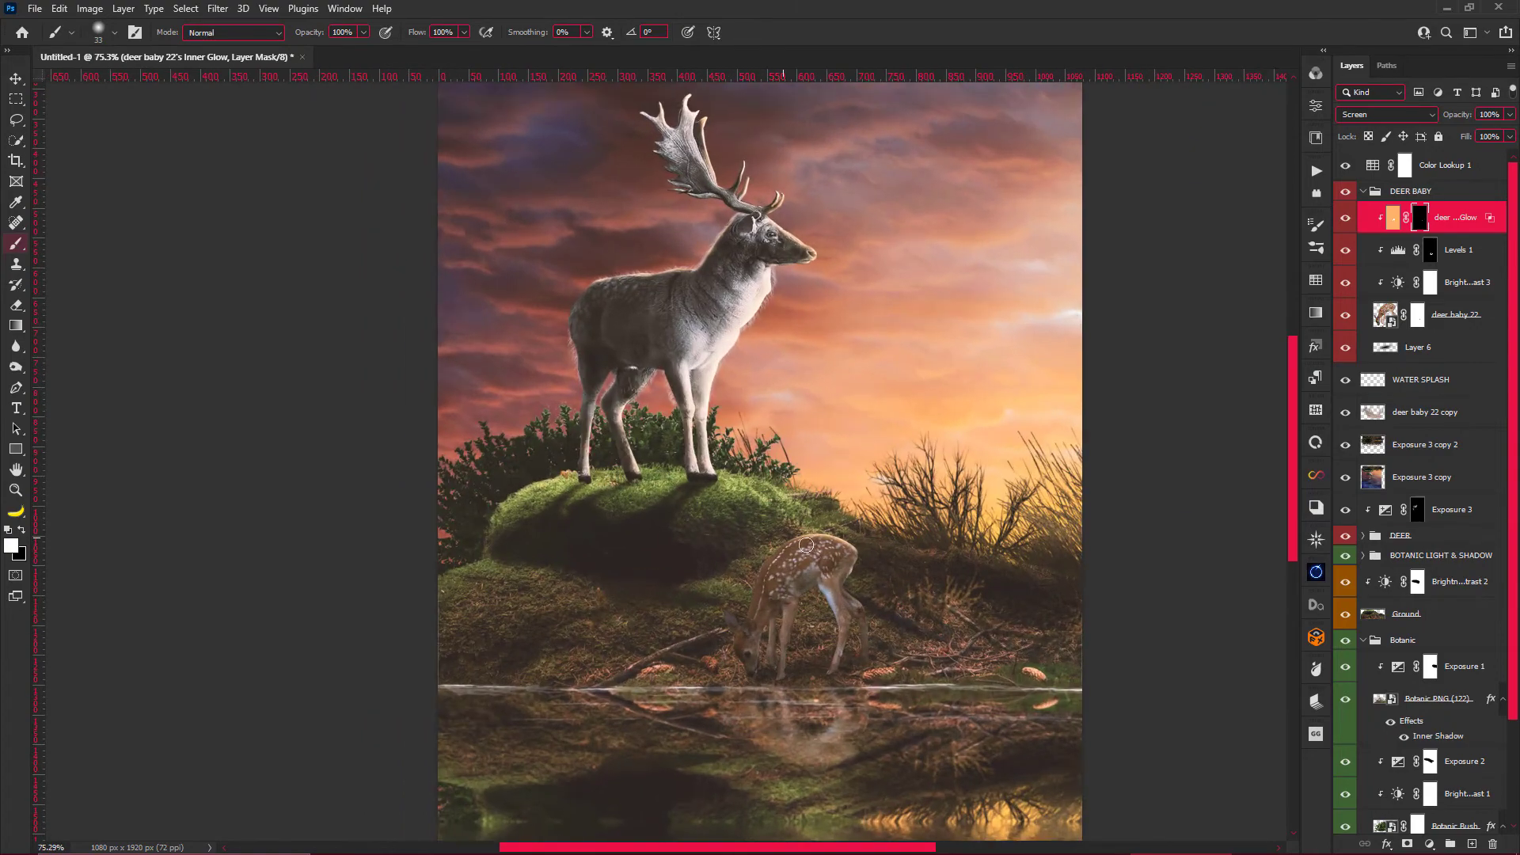
scroll(747, 605, down, 2)
scroll(747, 605, down, 1)
key(v)
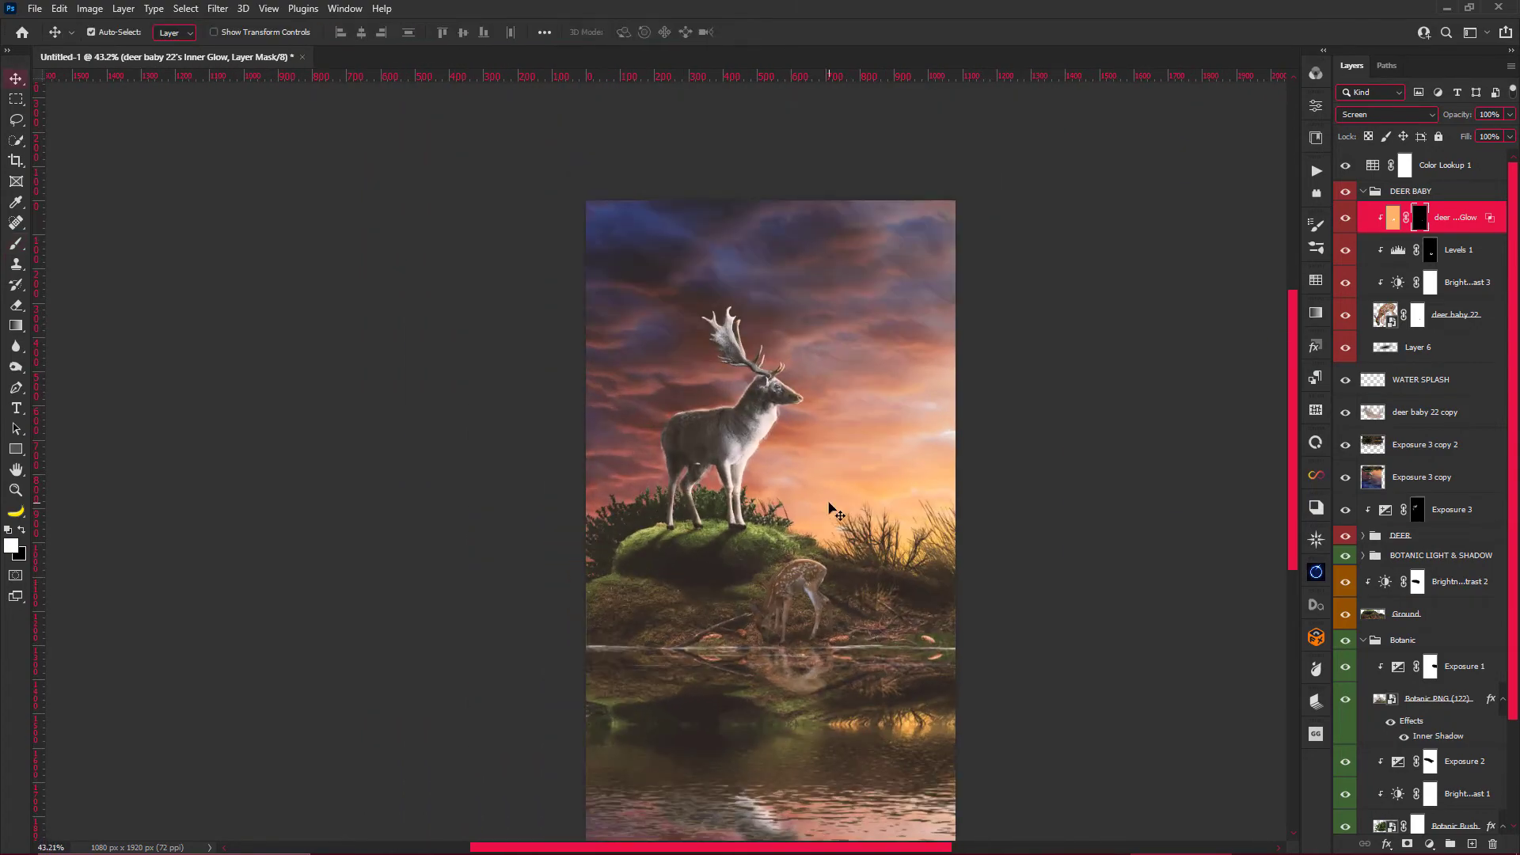
scroll(824, 502, down, 1)
scroll(709, 416, up, 1)
click(709, 416)
scroll(709, 416, up, 1)
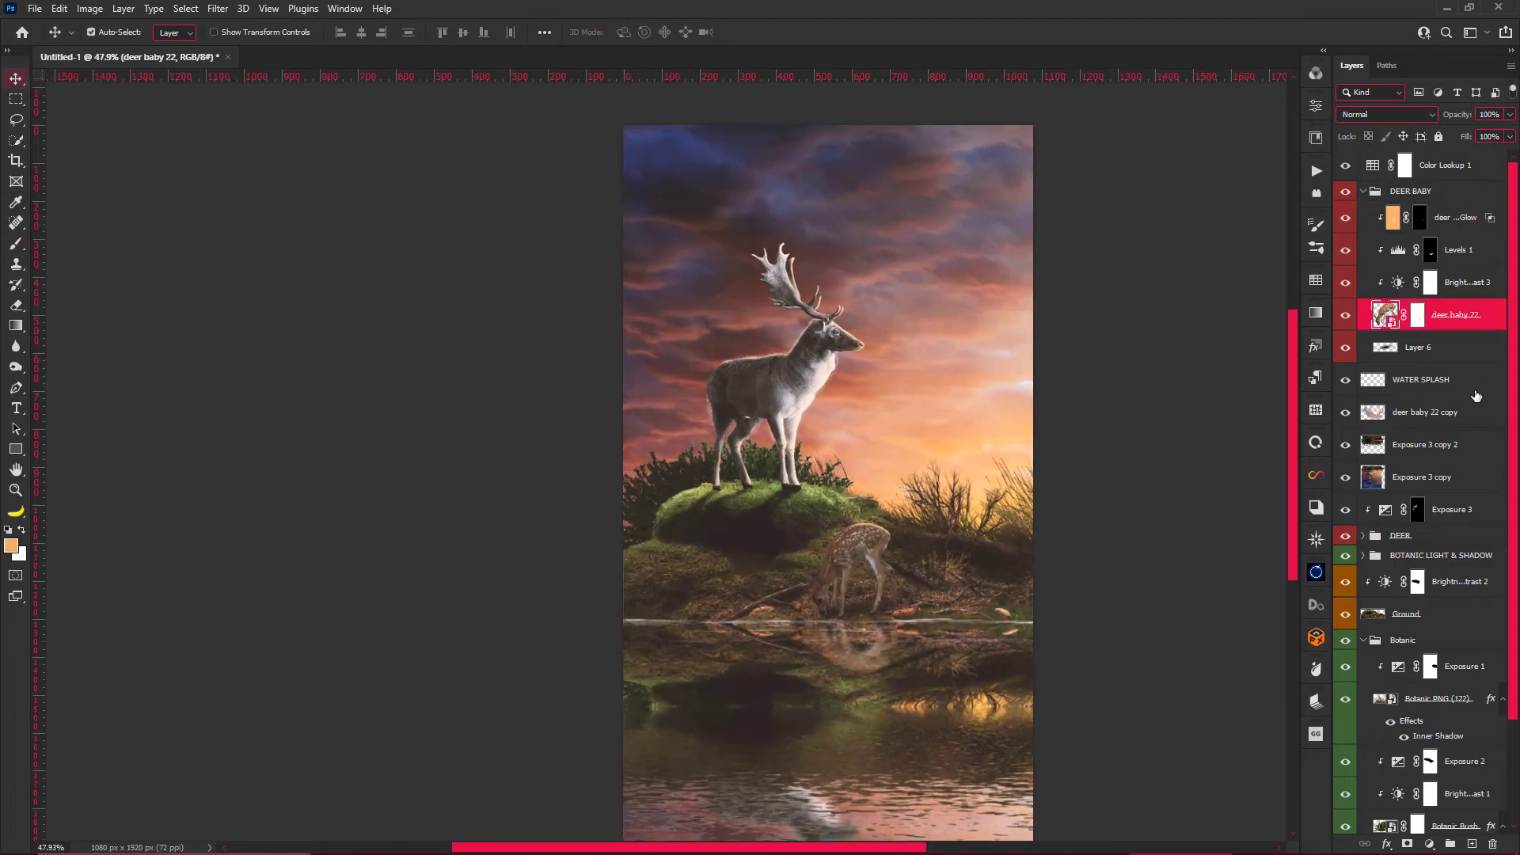
Darken the stag's lower front legs by painting on the Exposure 3 mask.
click(1362, 191)
click(1363, 373)
click(1420, 432)
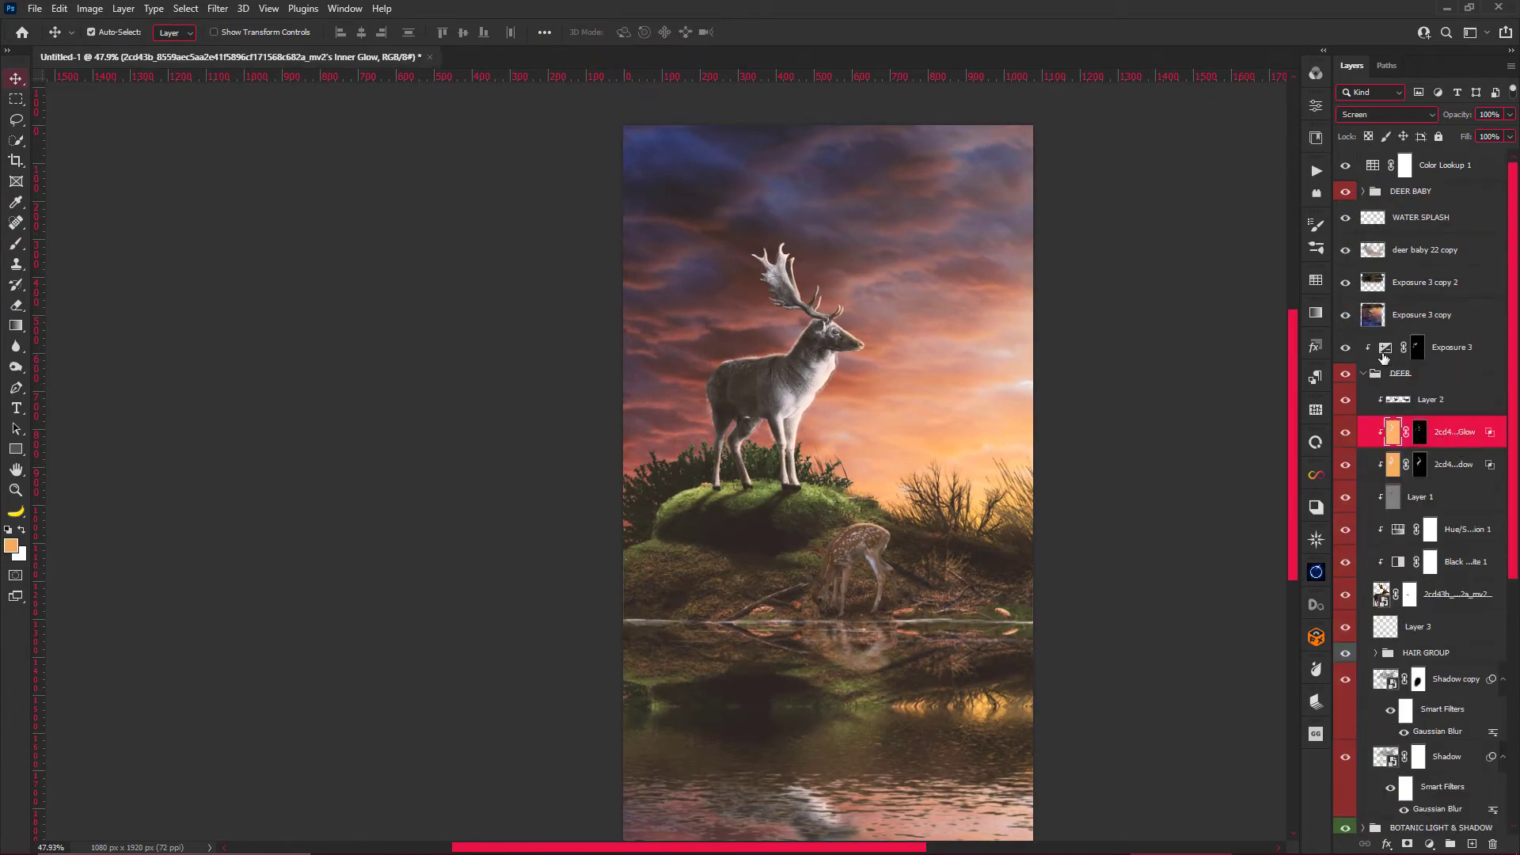
click(1418, 347)
key(b)
scroll(746, 501, up, 2)
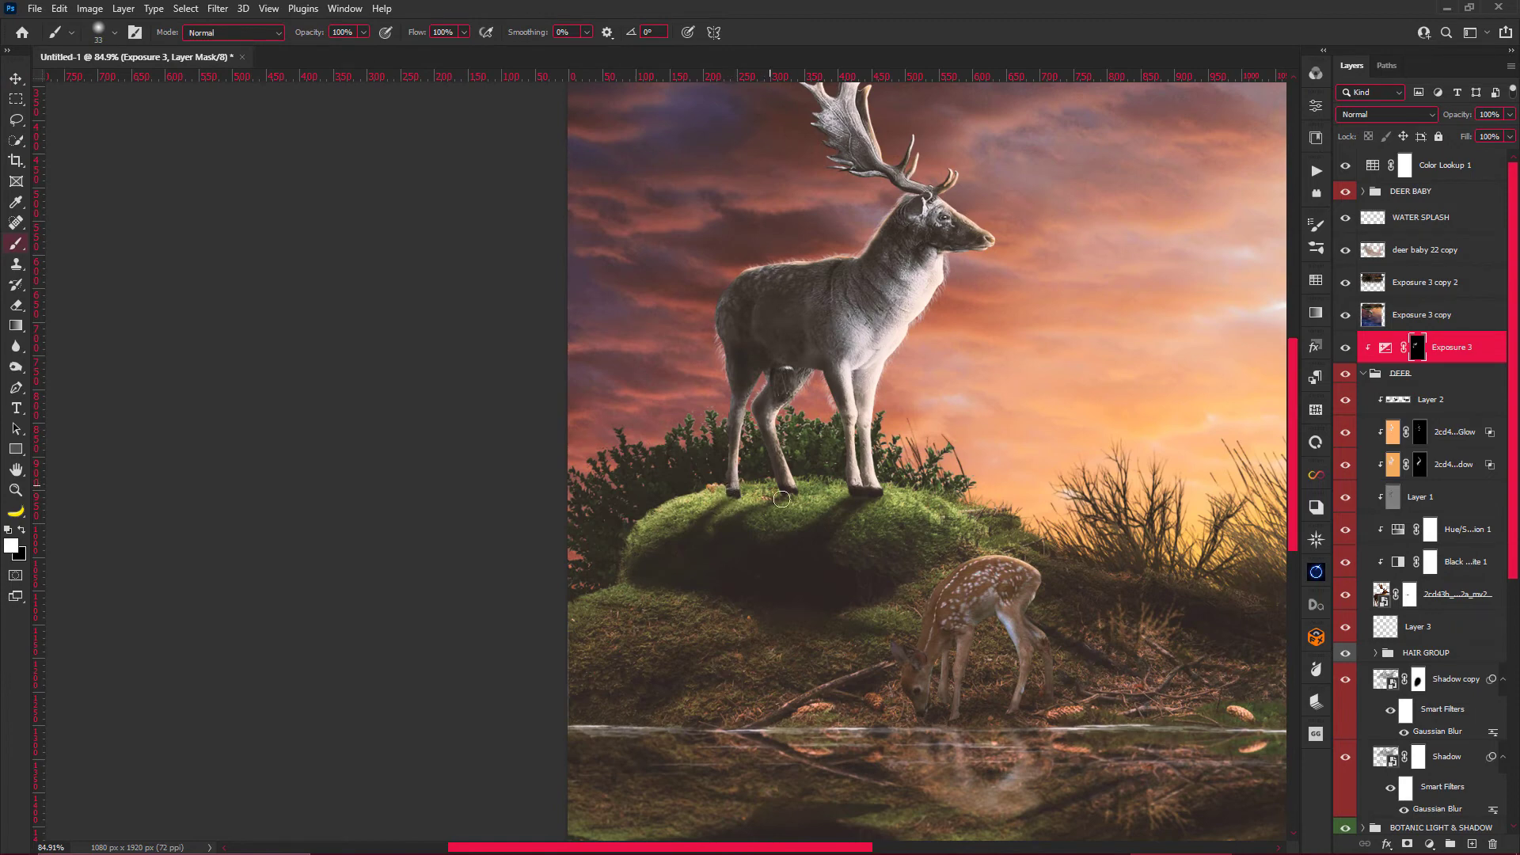
drag(849, 485, 856, 464)
On a new layer above HAIR GROUP, paint black shadows under the stag's hooves.
scroll(1408, 606, down, 1)
click(1425, 602)
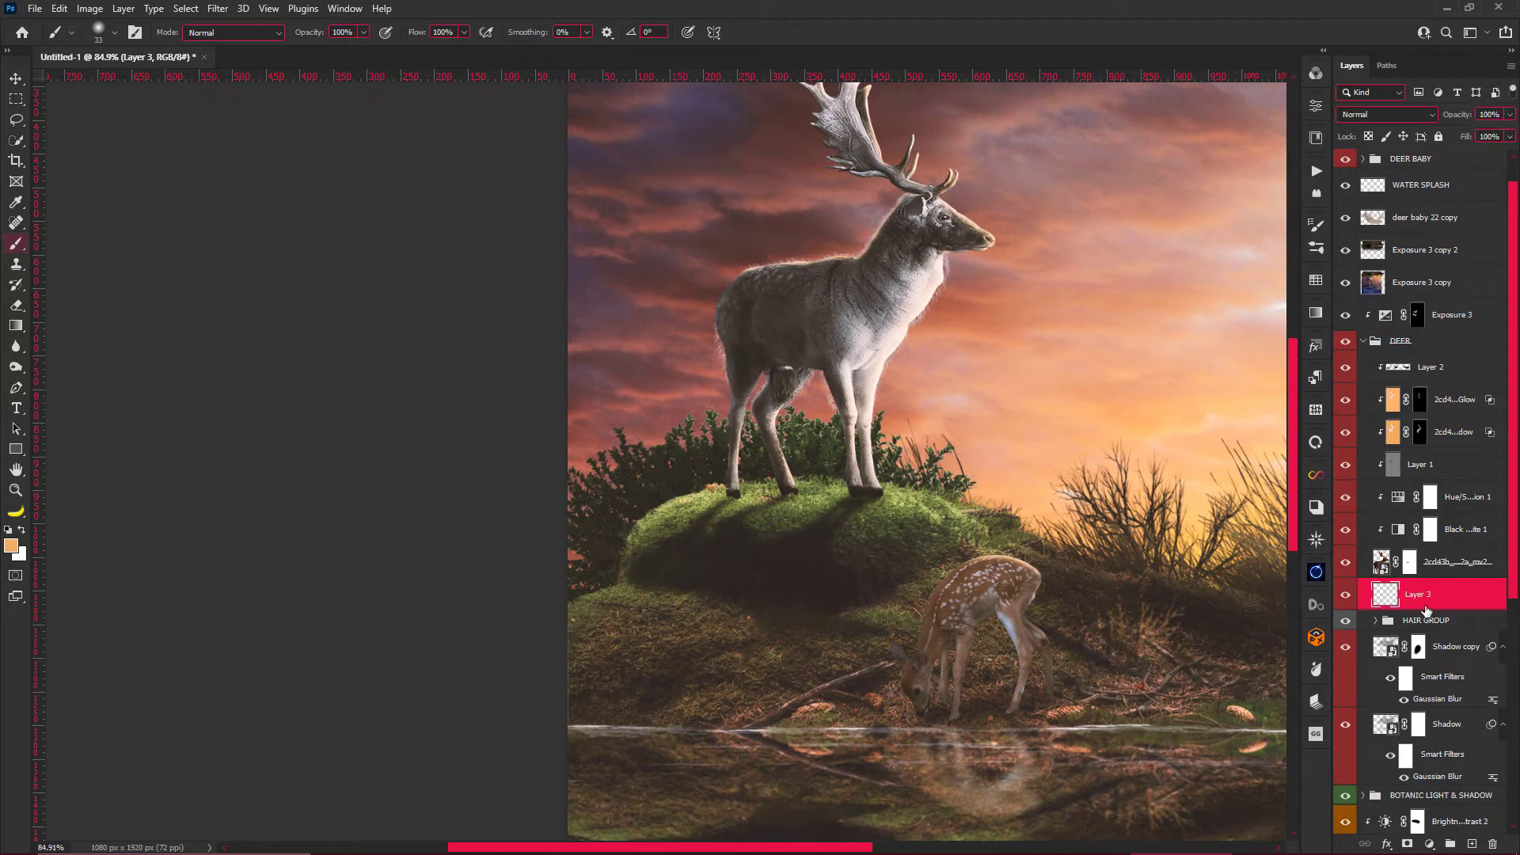
click(1425, 620)
key(ctrl+shift+alt+n)
key(d)
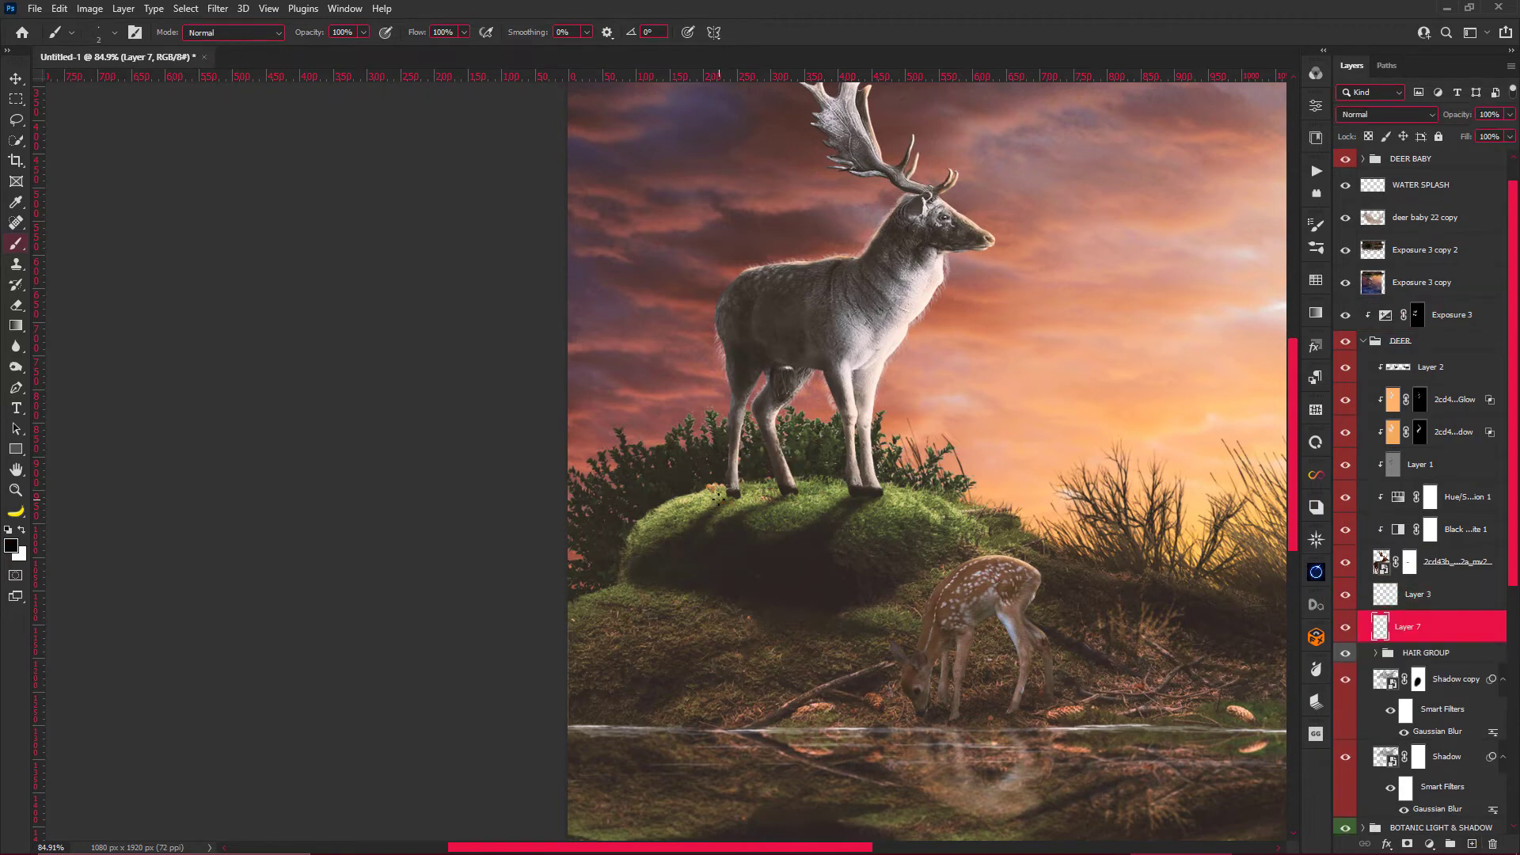
alt+scroll(735, 496, up, 3)
drag(735, 496, 854, 493)
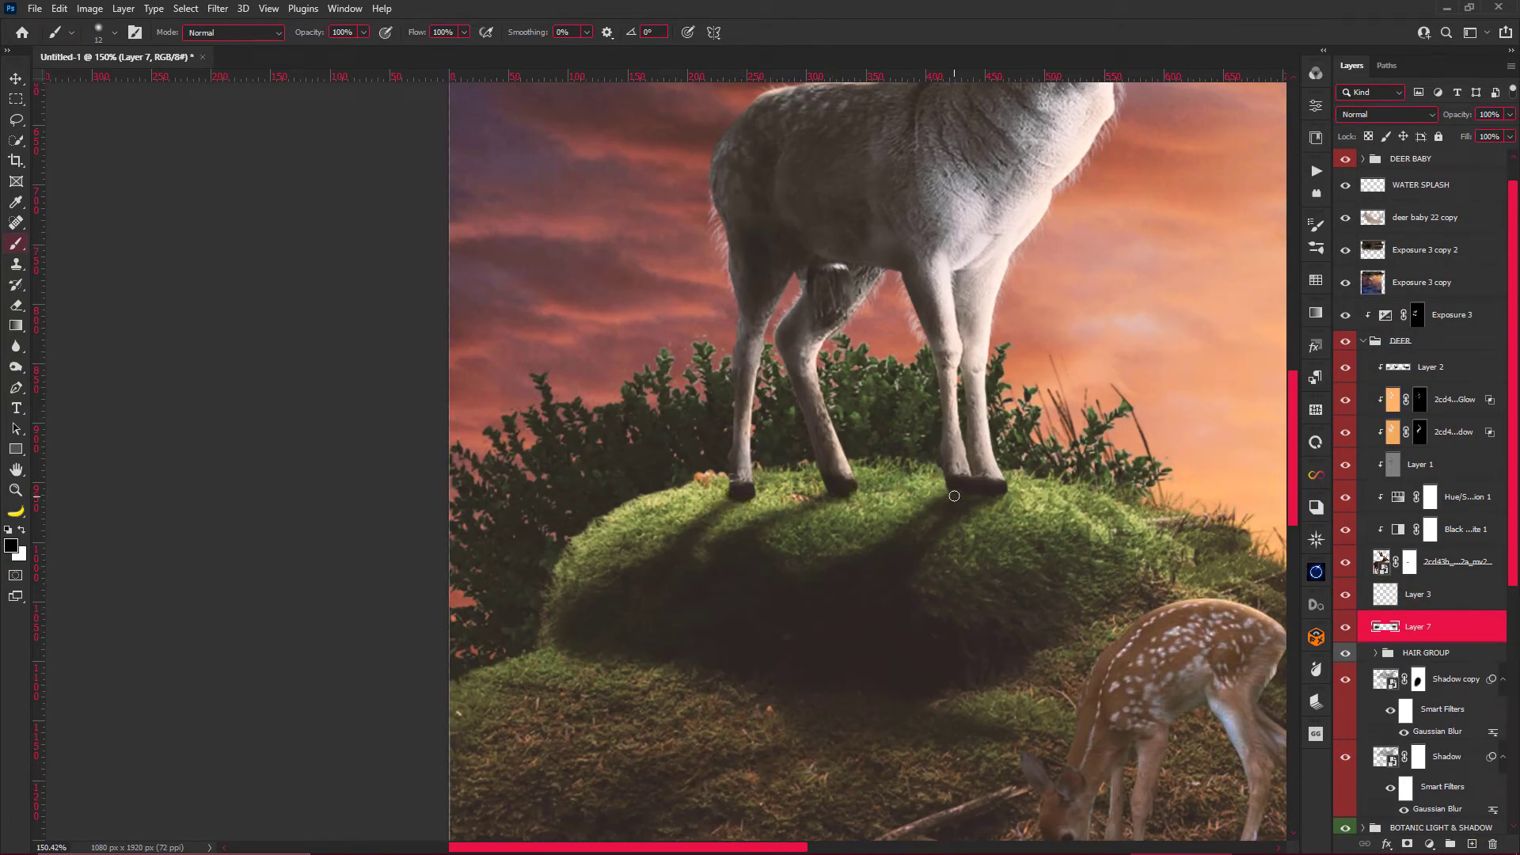
drag(987, 501, 942, 500)
Set the hoof-shadow layer to 81% opacity and collapse the DEER group.
alt+scroll(725, 501, down, 5)
key(v)
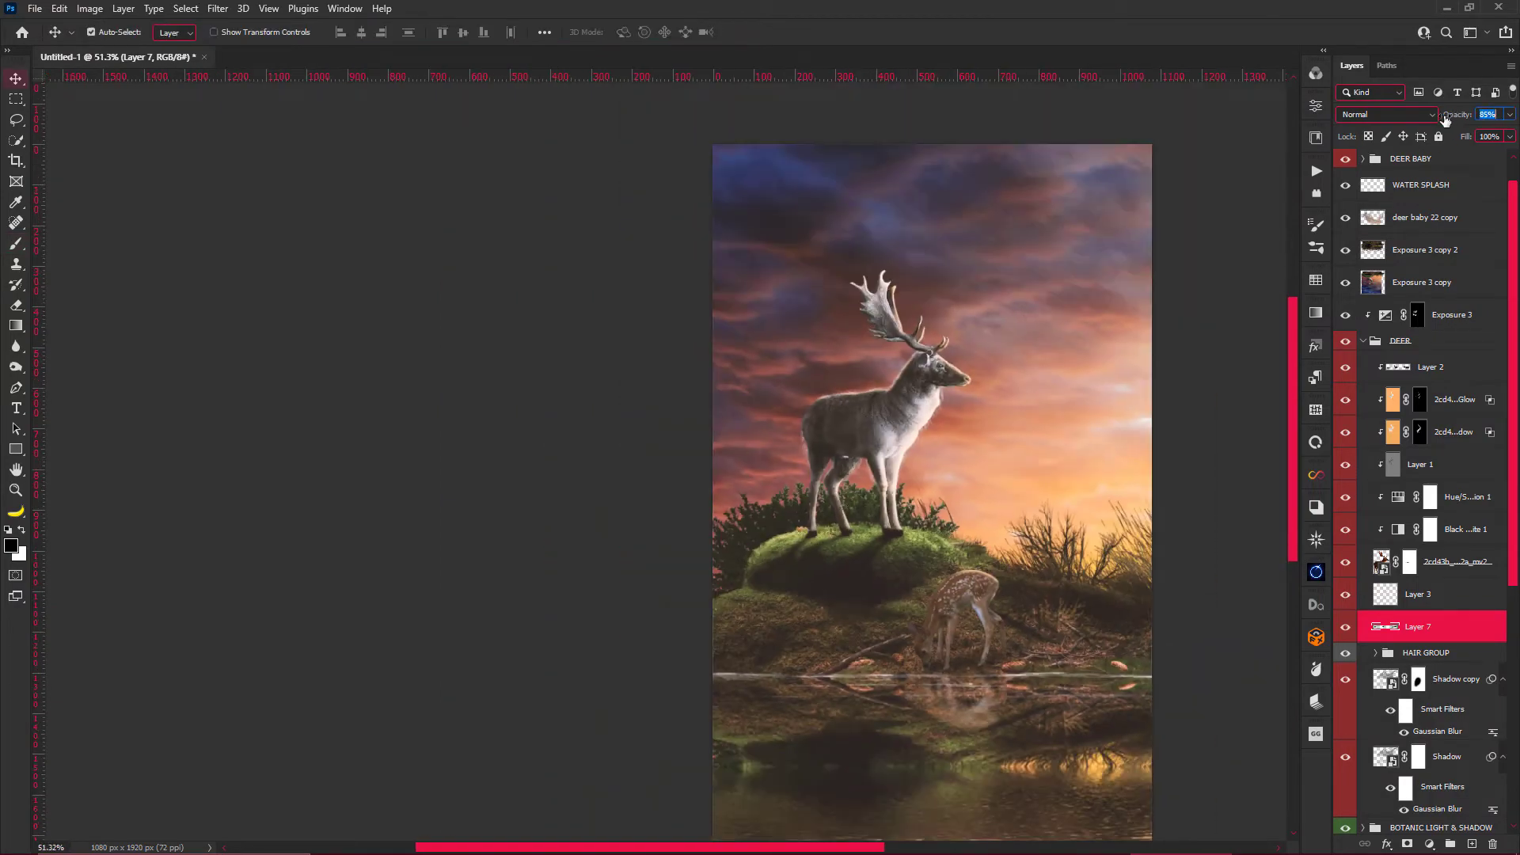
drag(1446, 119, 1443, 118)
scroll(634, 582, down, 2)
scroll(634, 582, up, 2)
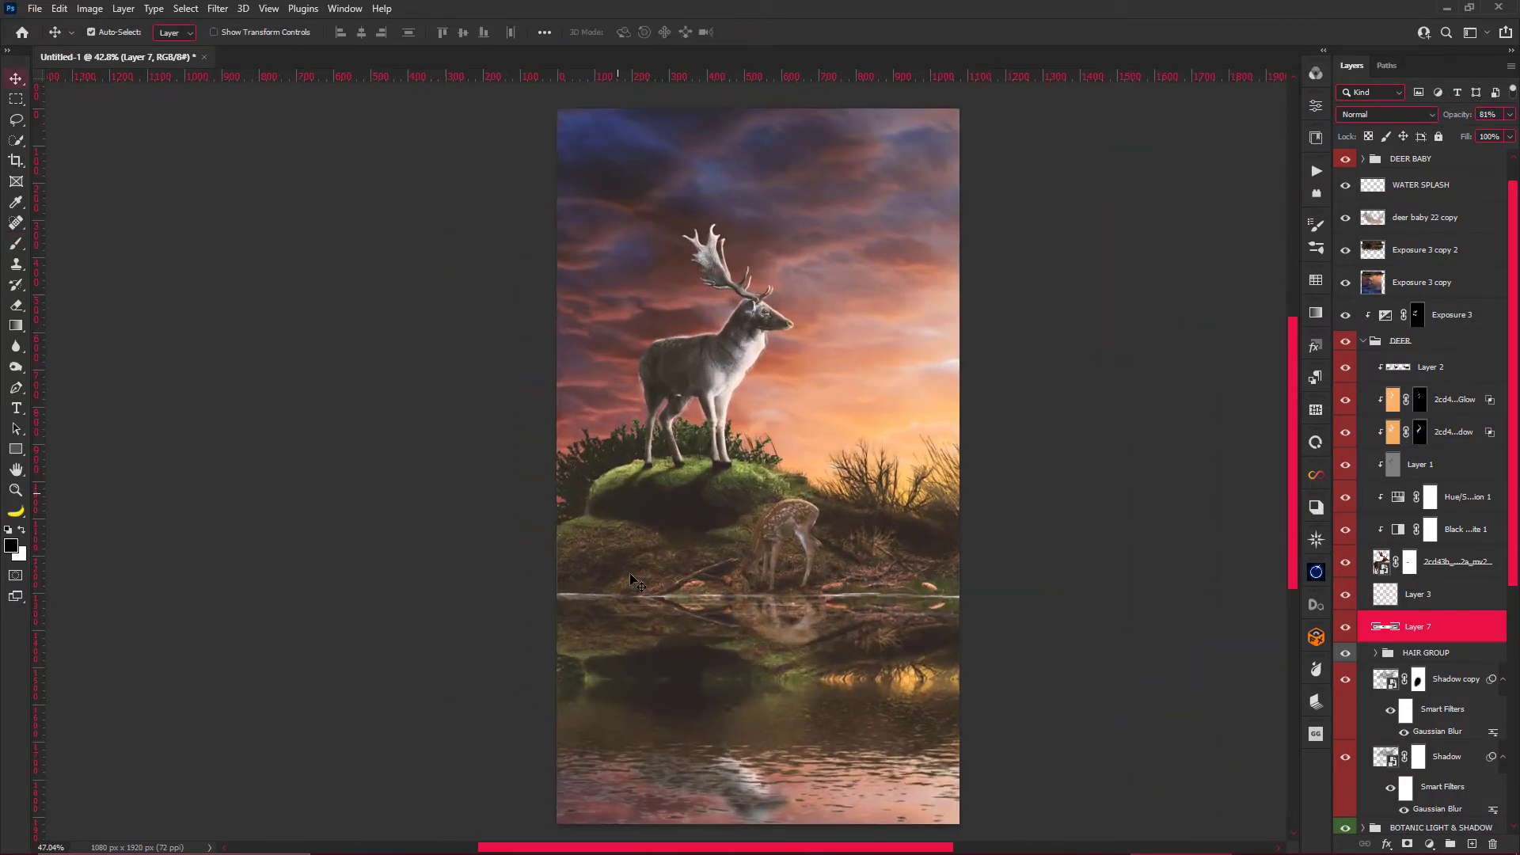
click(1363, 340)
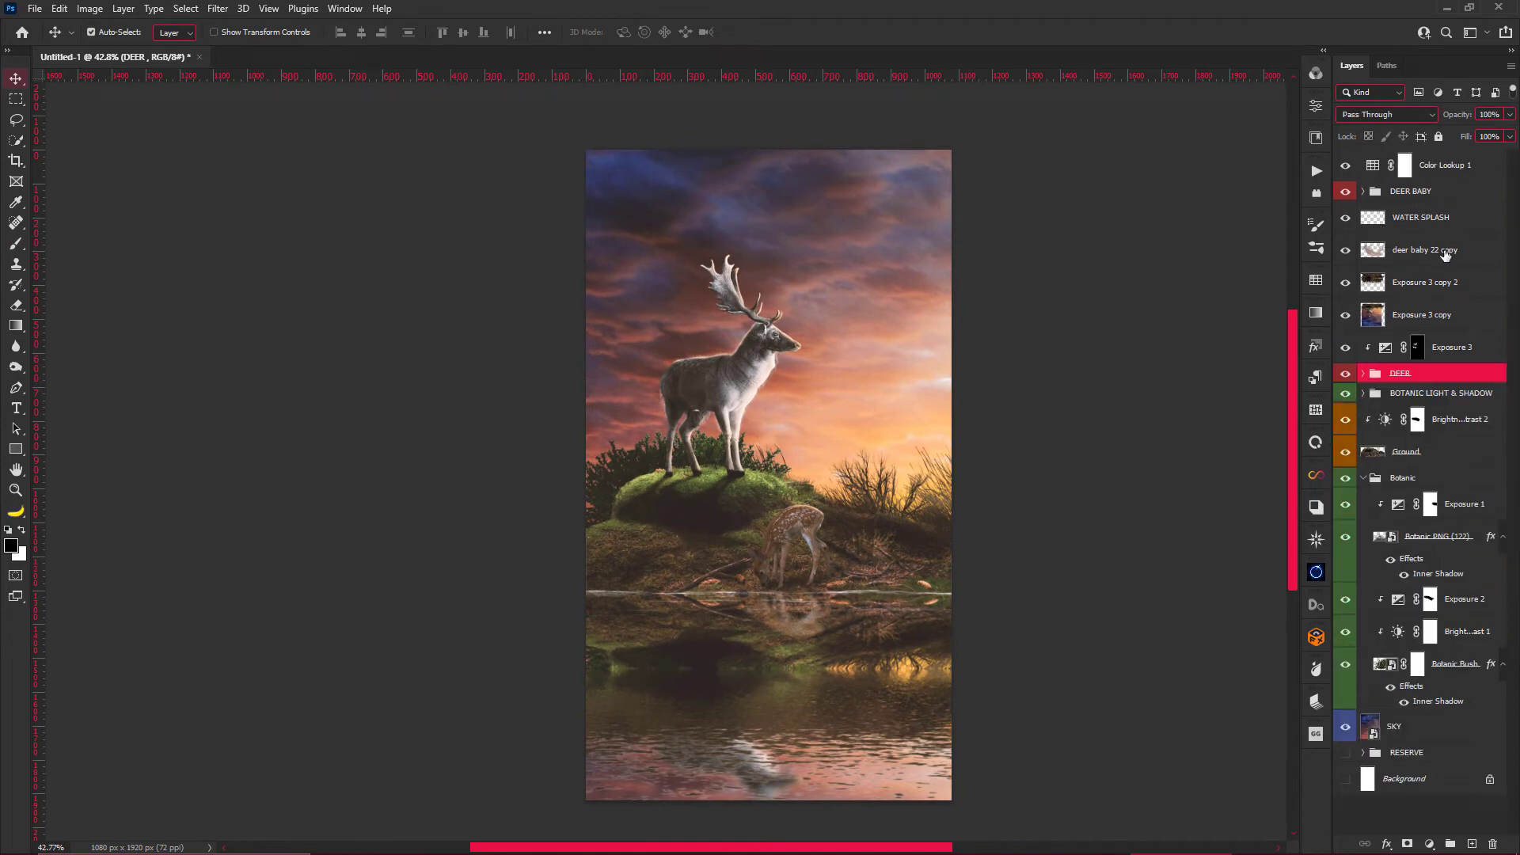
Label WATER SPLASH blue and paint a dark shoreline stroke on a new Layer 8 above it.
right_click(1429, 239)
click(1251, 733)
click(1472, 844)
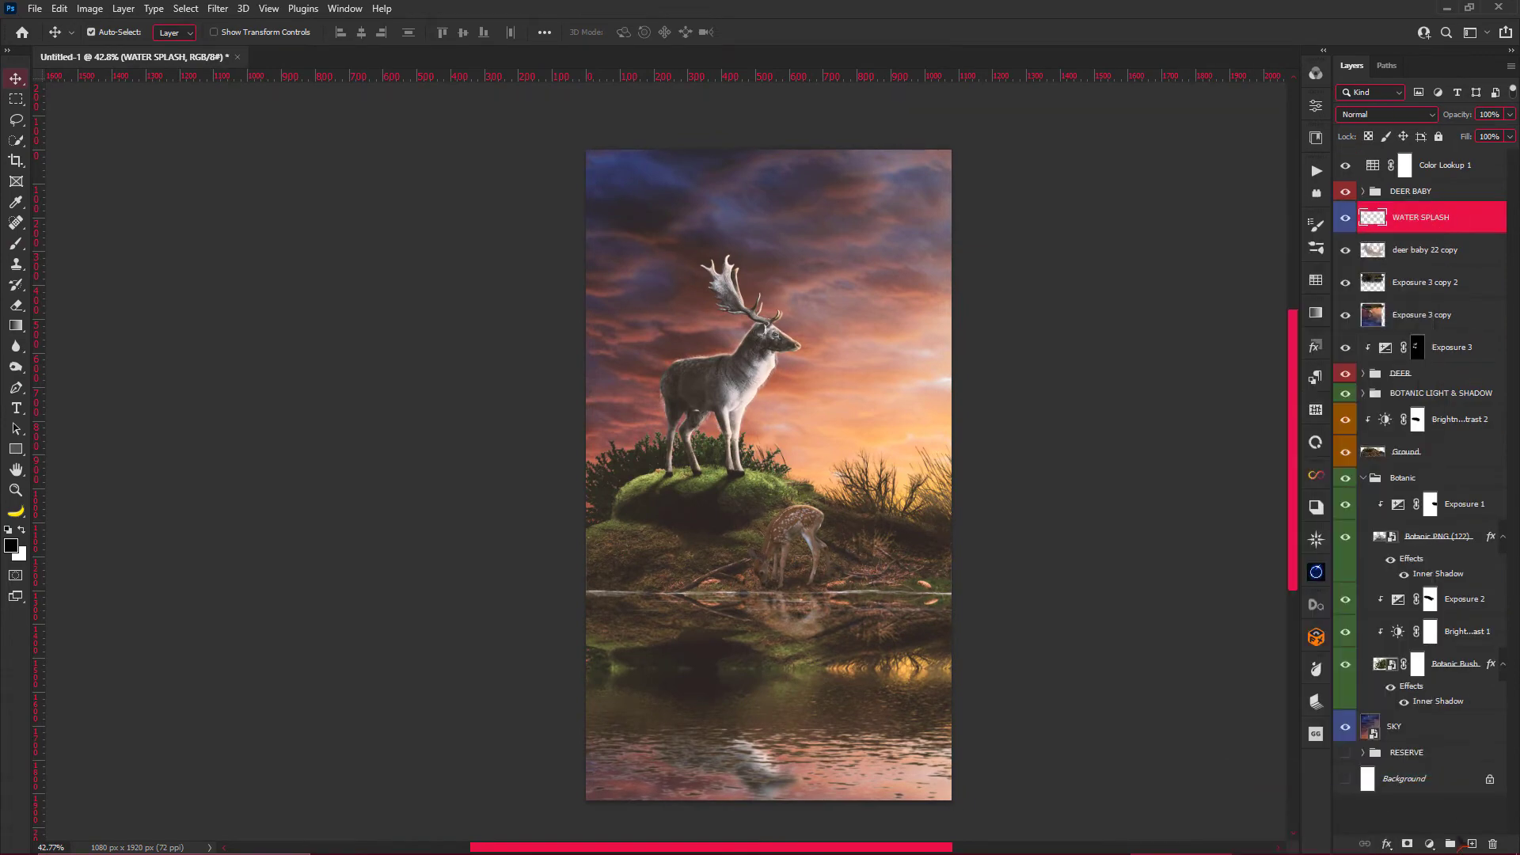
scroll(798, 577, up, 2)
key(b)
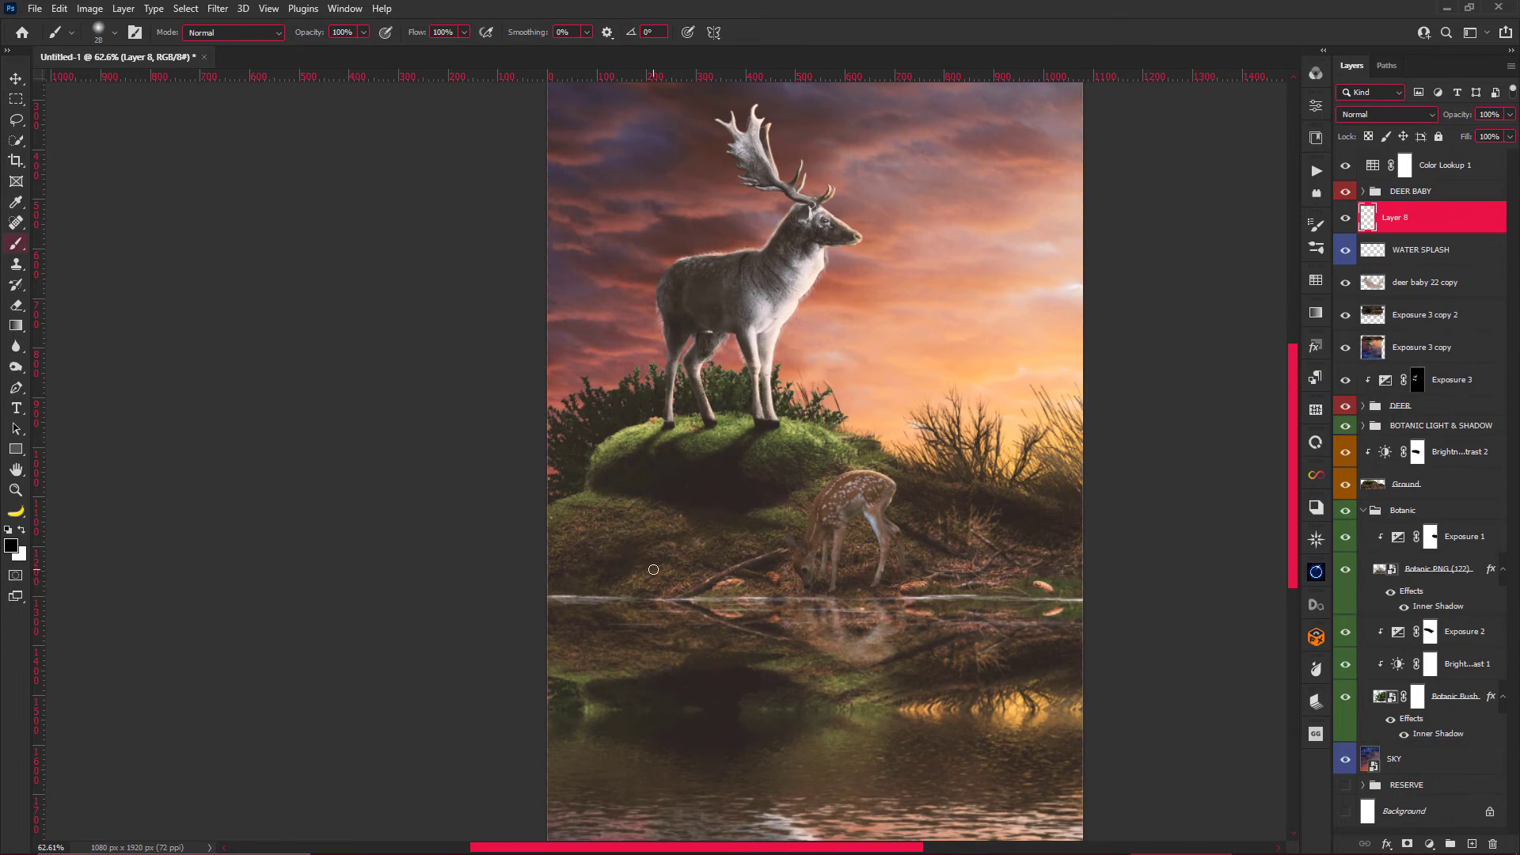
drag(595, 595, 1108, 586)
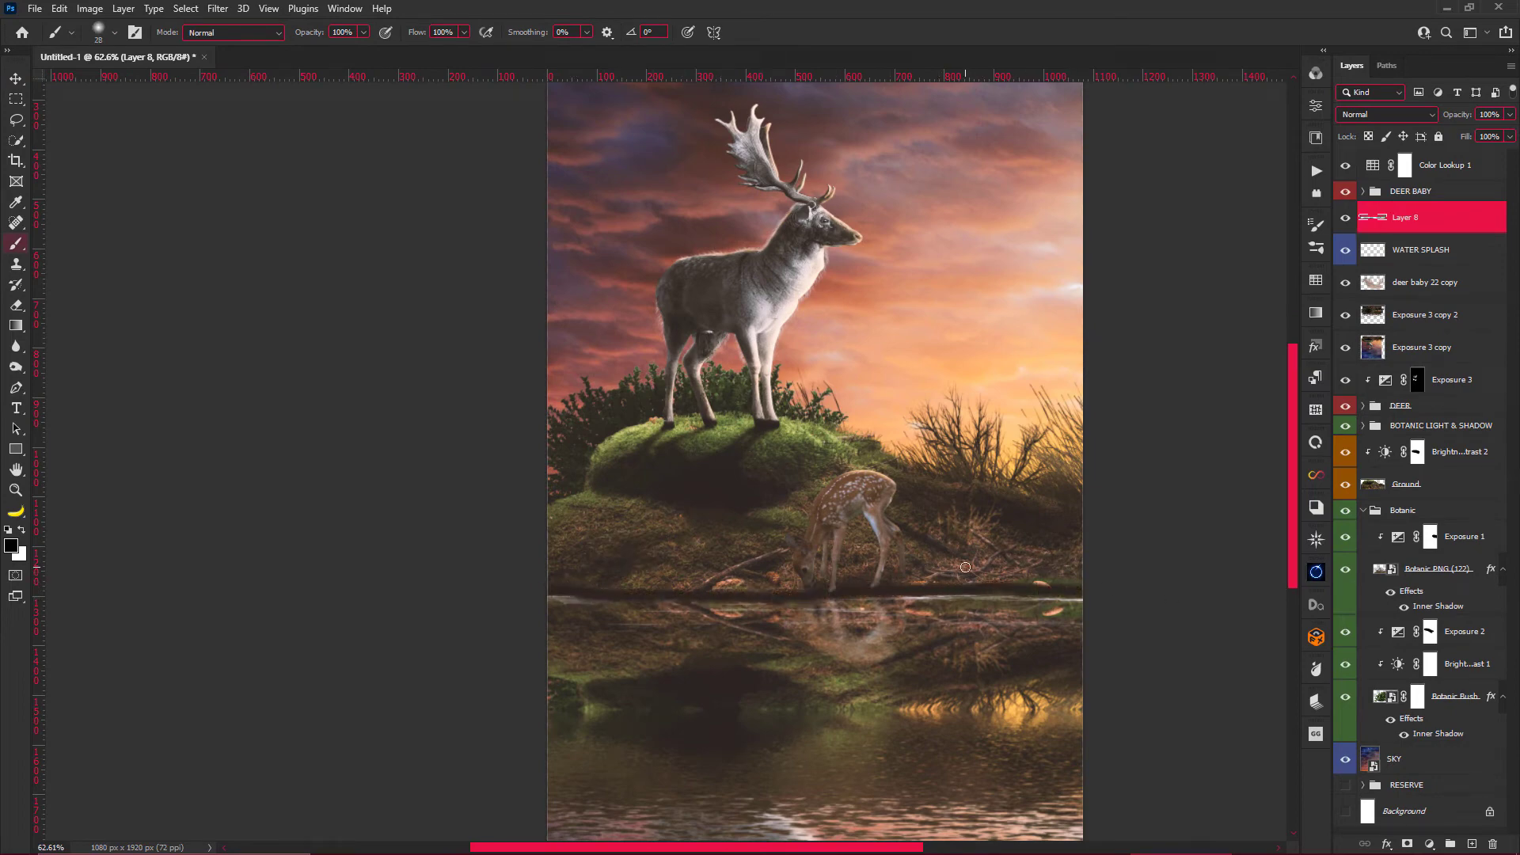
key(v)
Set the shoreline stroke to Multiply and soften it with a 16.6 px Gaussian Blur.
click(1388, 114)
click(1381, 179)
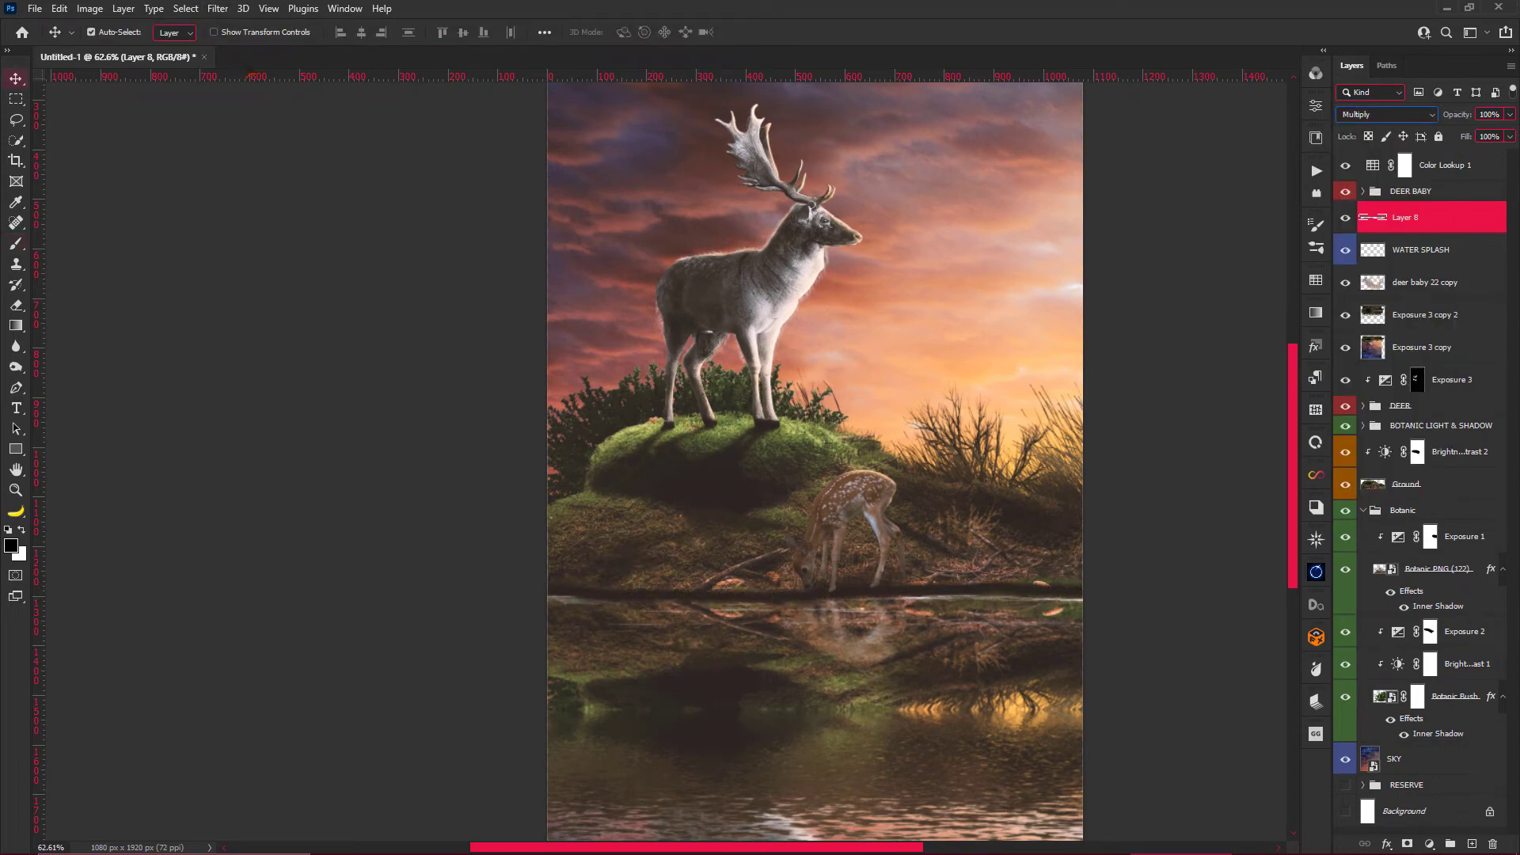
click(217, 8)
click(451, 285)
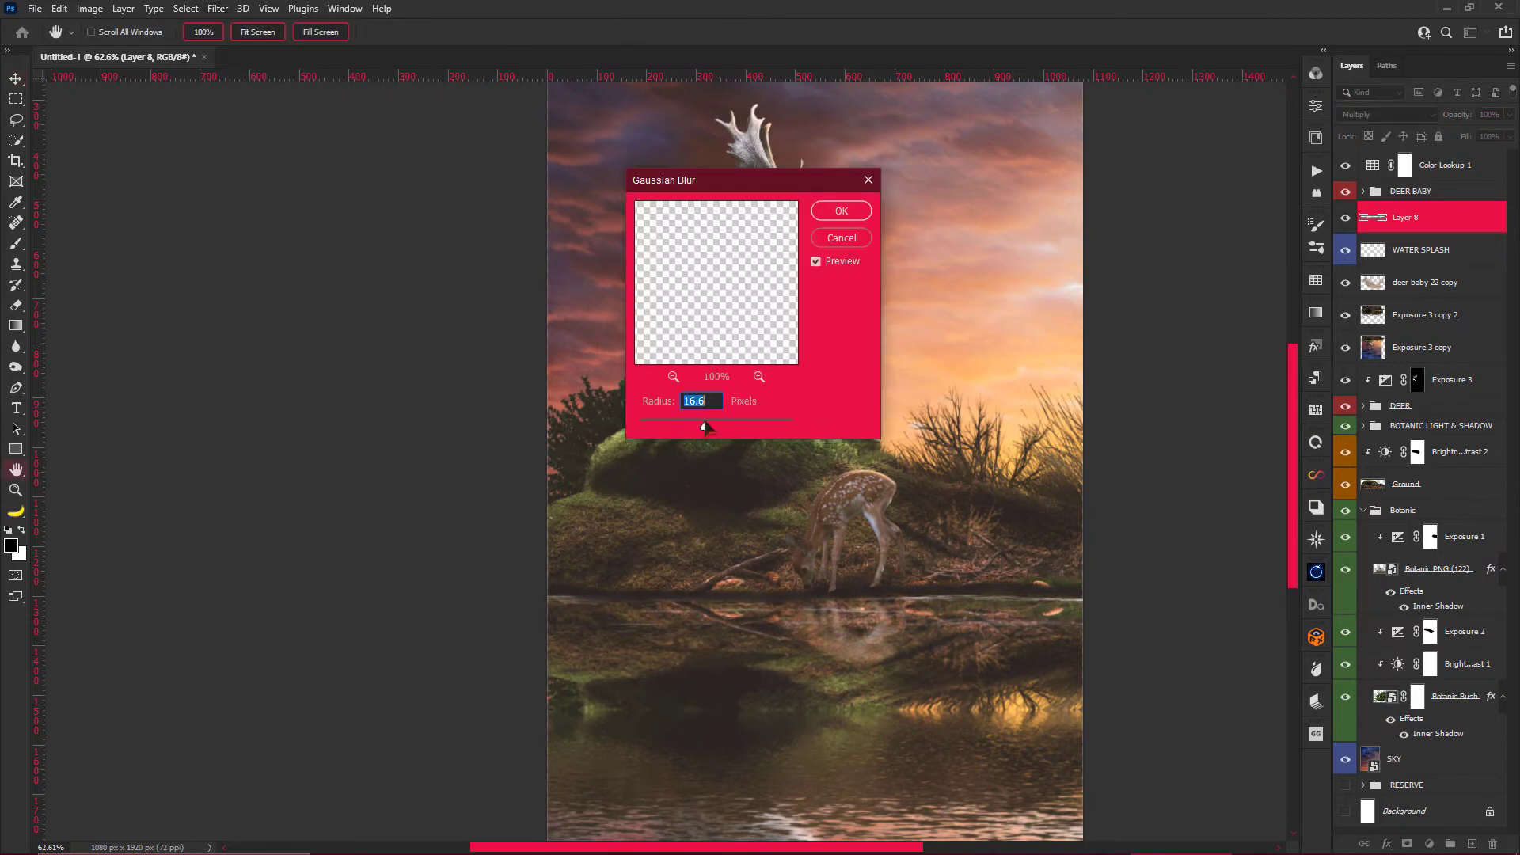
key(Return)
scroll(586, 581, down, 5)
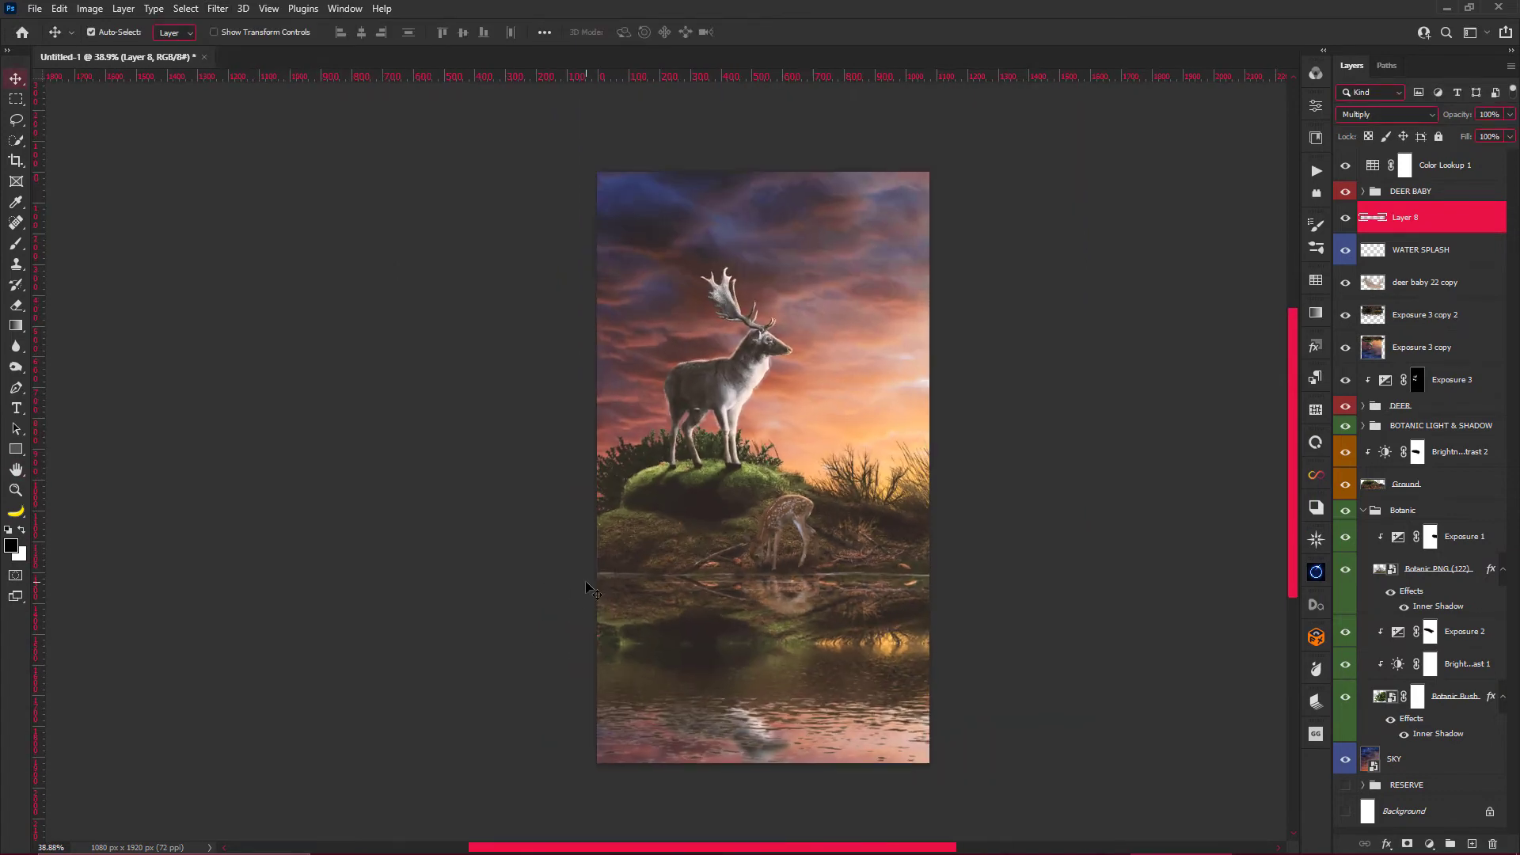
scroll(768, 334, up, 3)
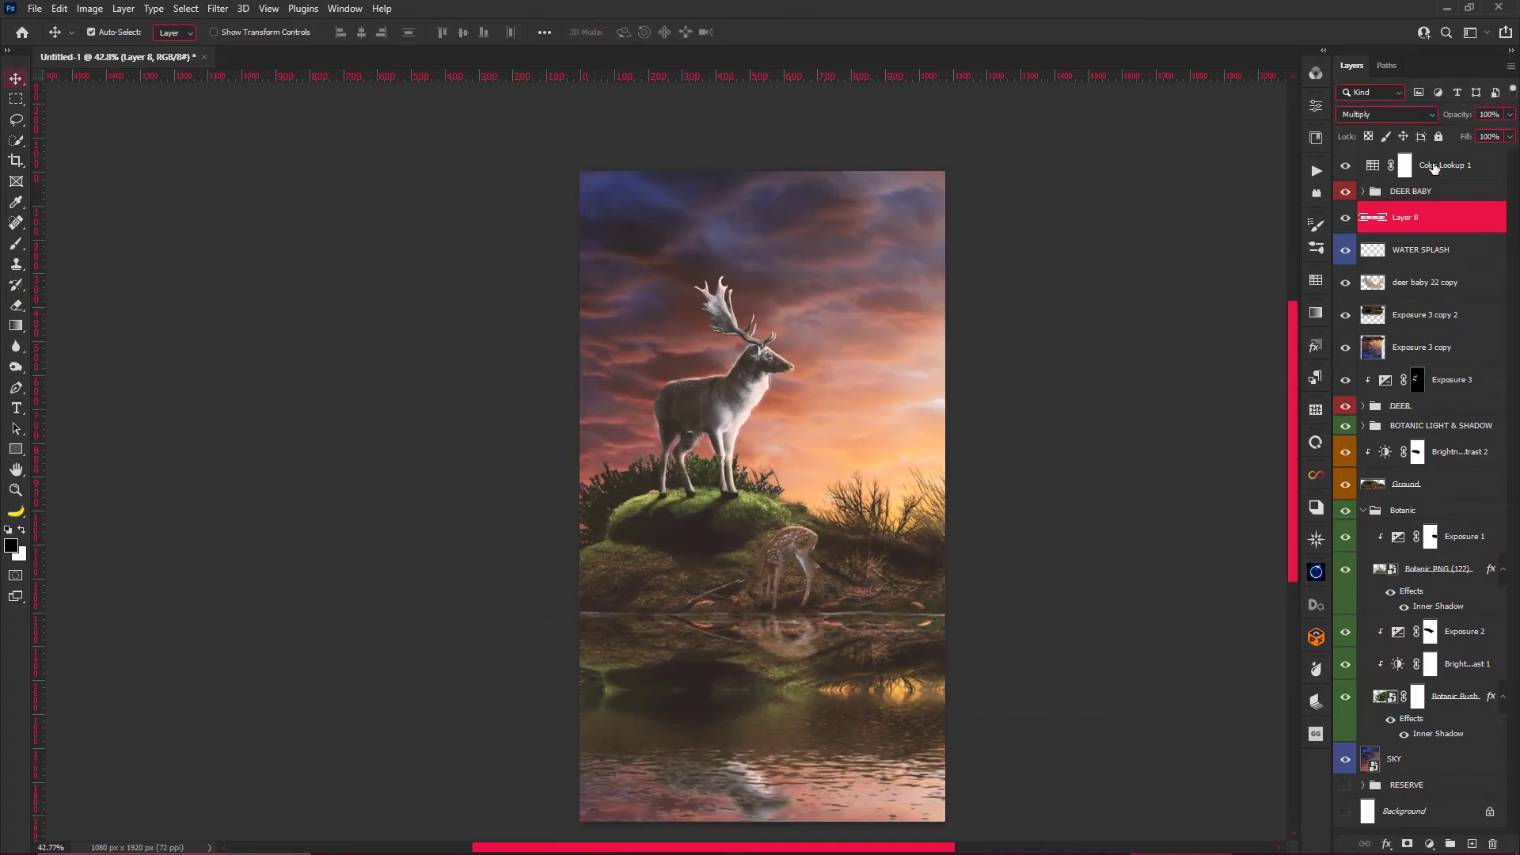
click(1436, 167)
Add an Exposure adjustment at -1.72 above the Ground's brightness adjustment.
click(1407, 484)
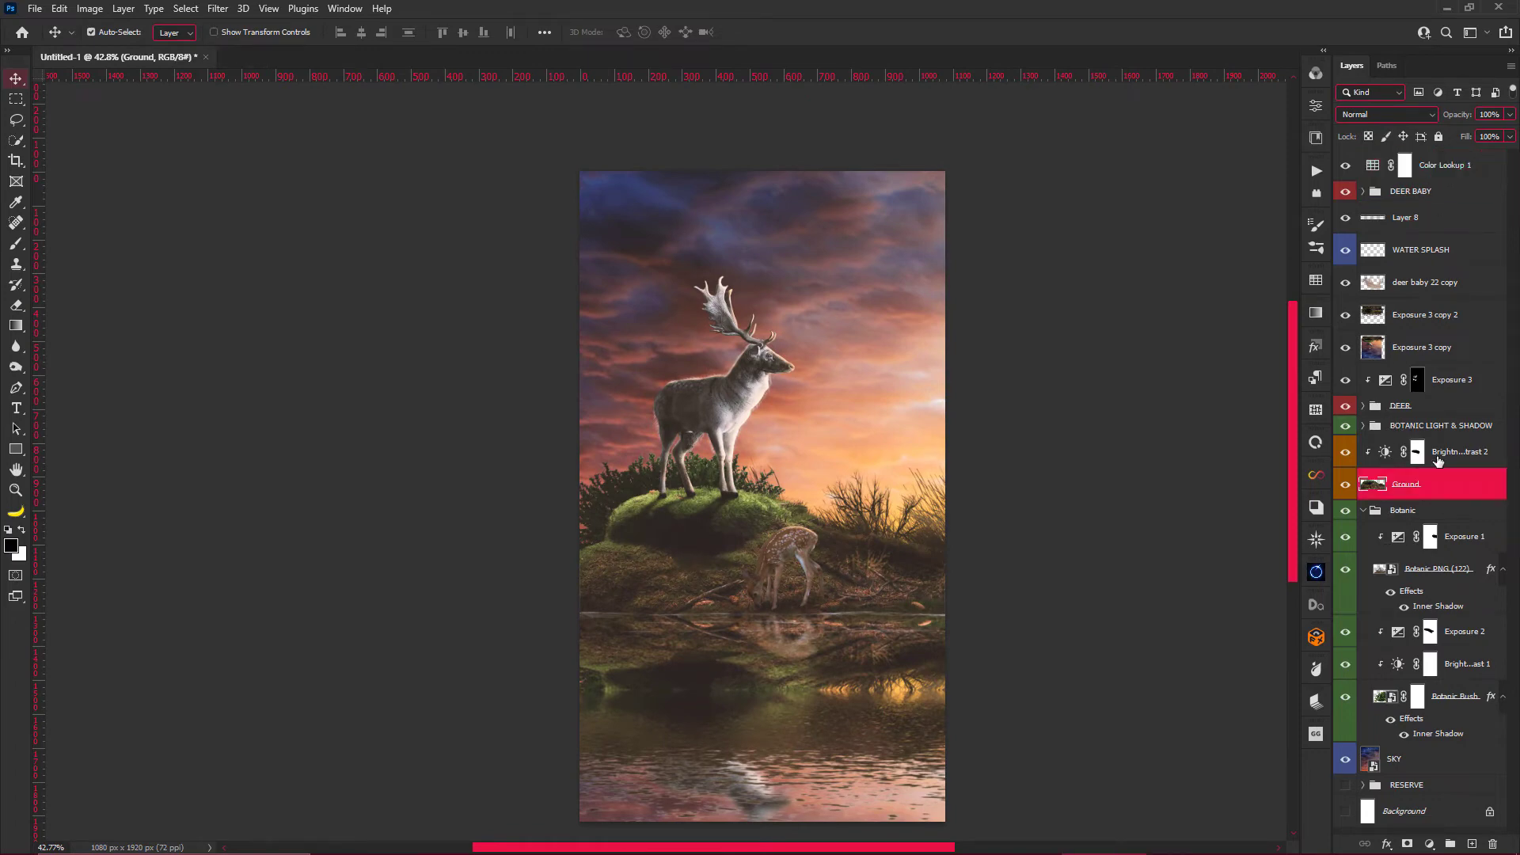
double_click(1385, 451)
click(1429, 846)
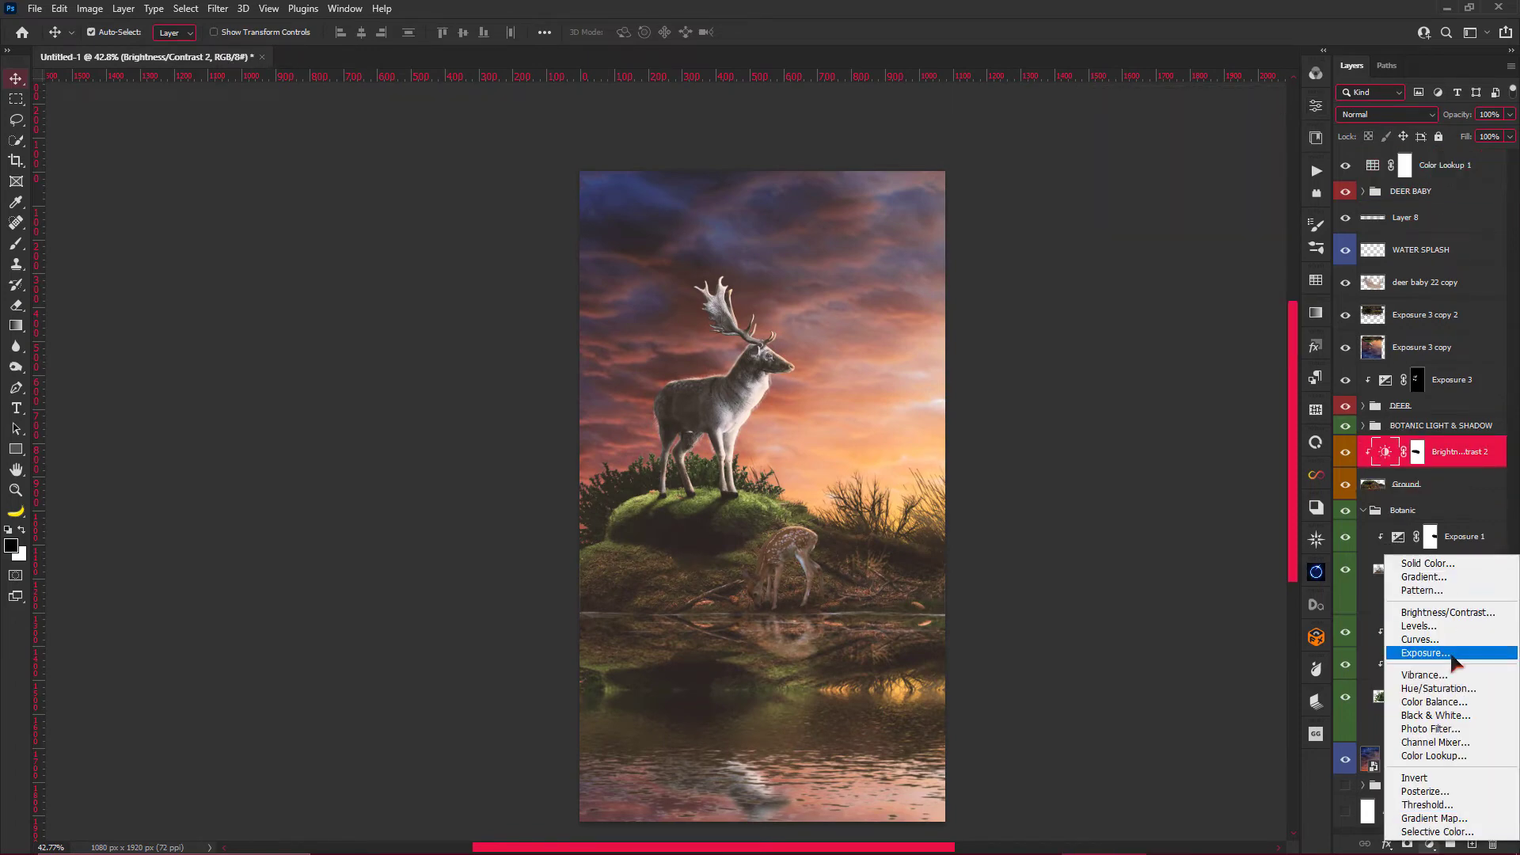
click(1424, 653)
drag(1181, 191, 1155, 193)
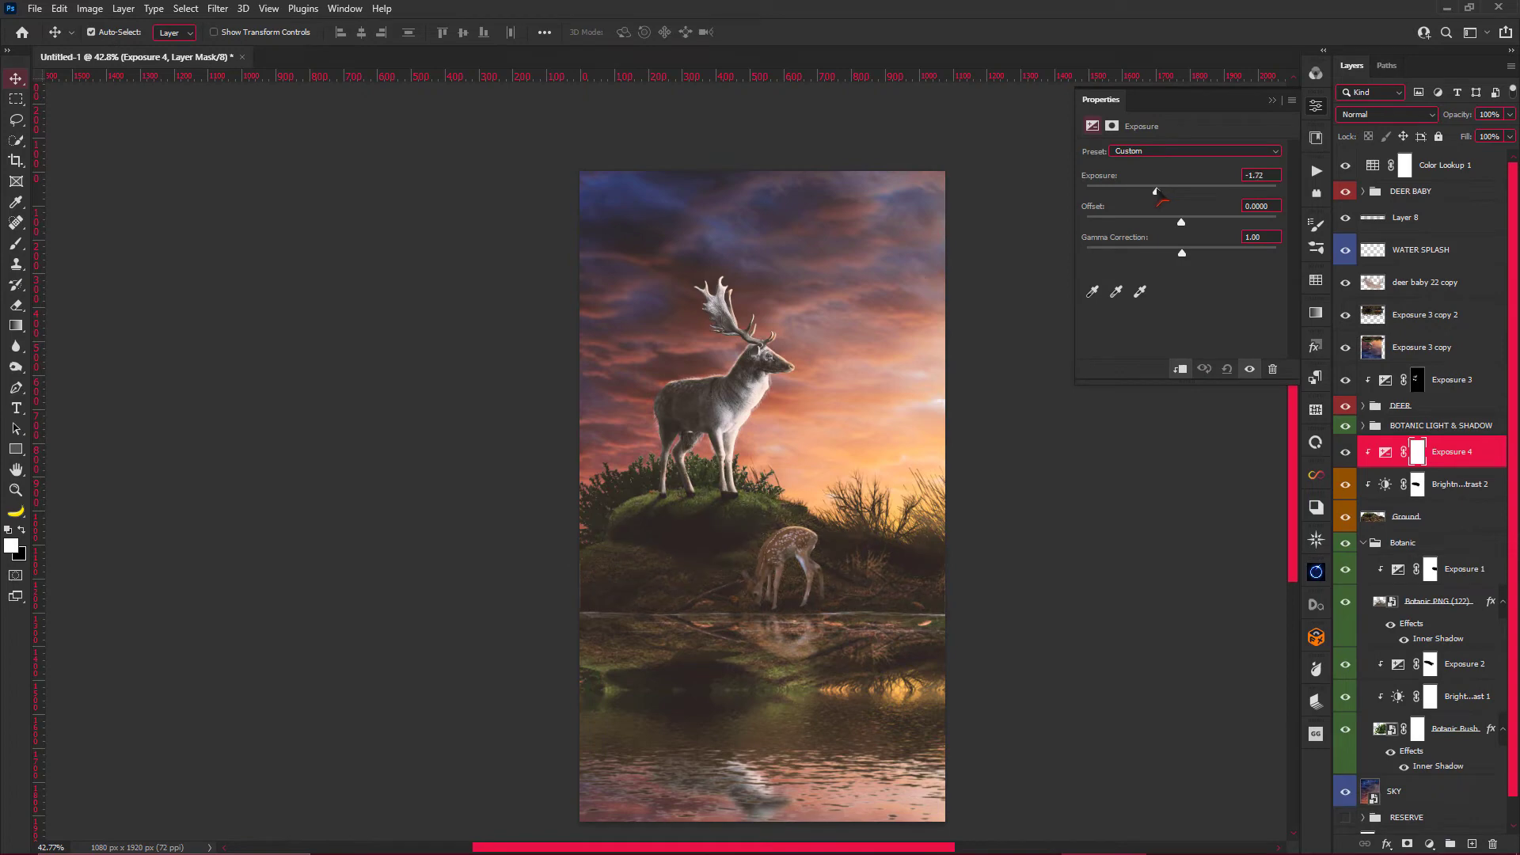
click(1421, 448)
Invert the Exposure mask and paint white at 10% opacity over the hill's left edge.
key(ctrl+i)
key(b)
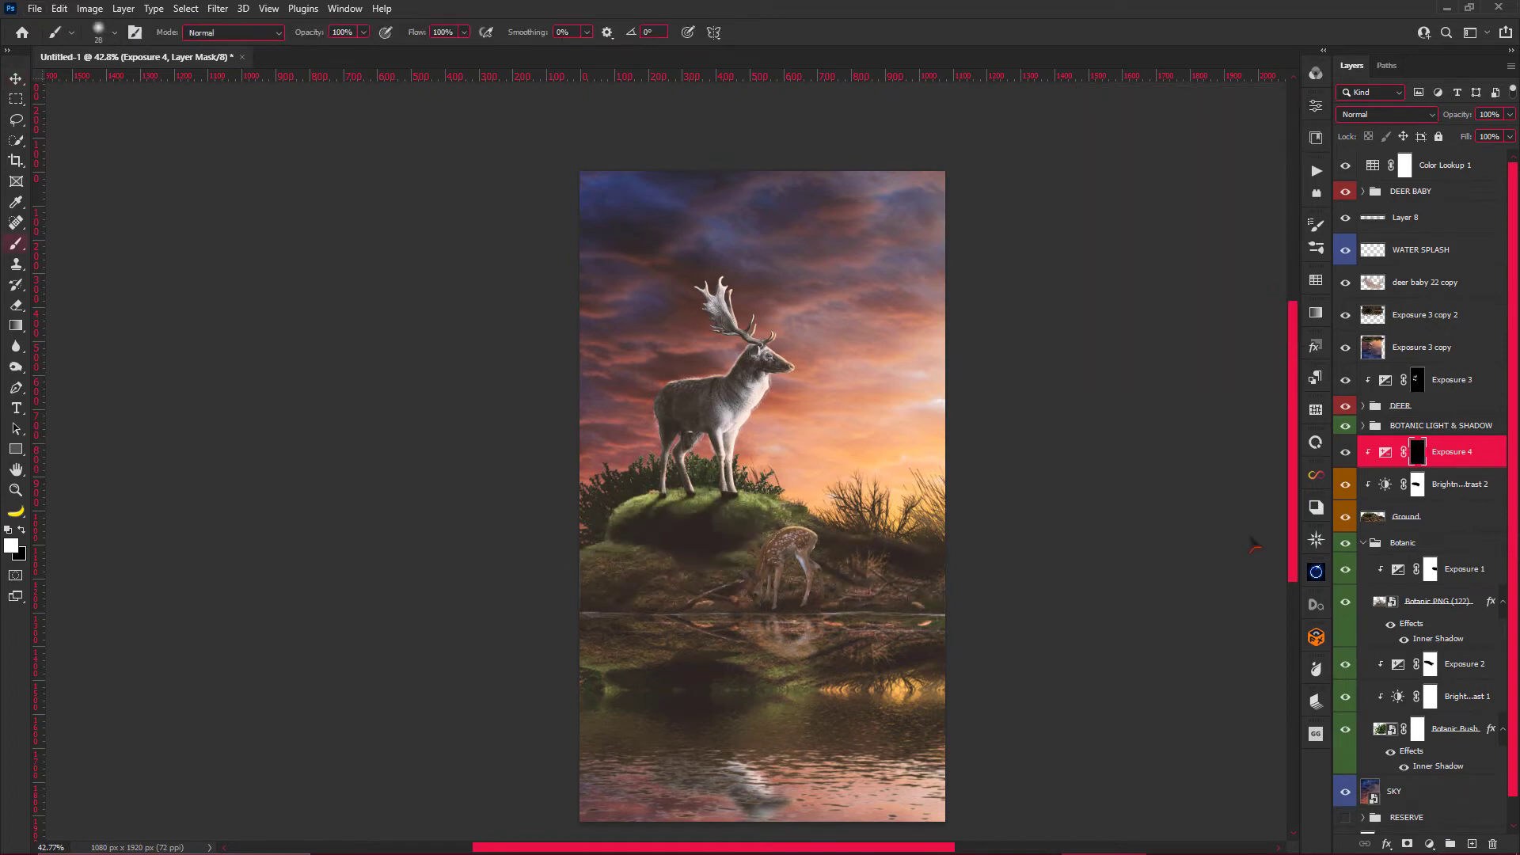
key(x)
key(1)
key(x)
scroll(618, 564, up, 1)
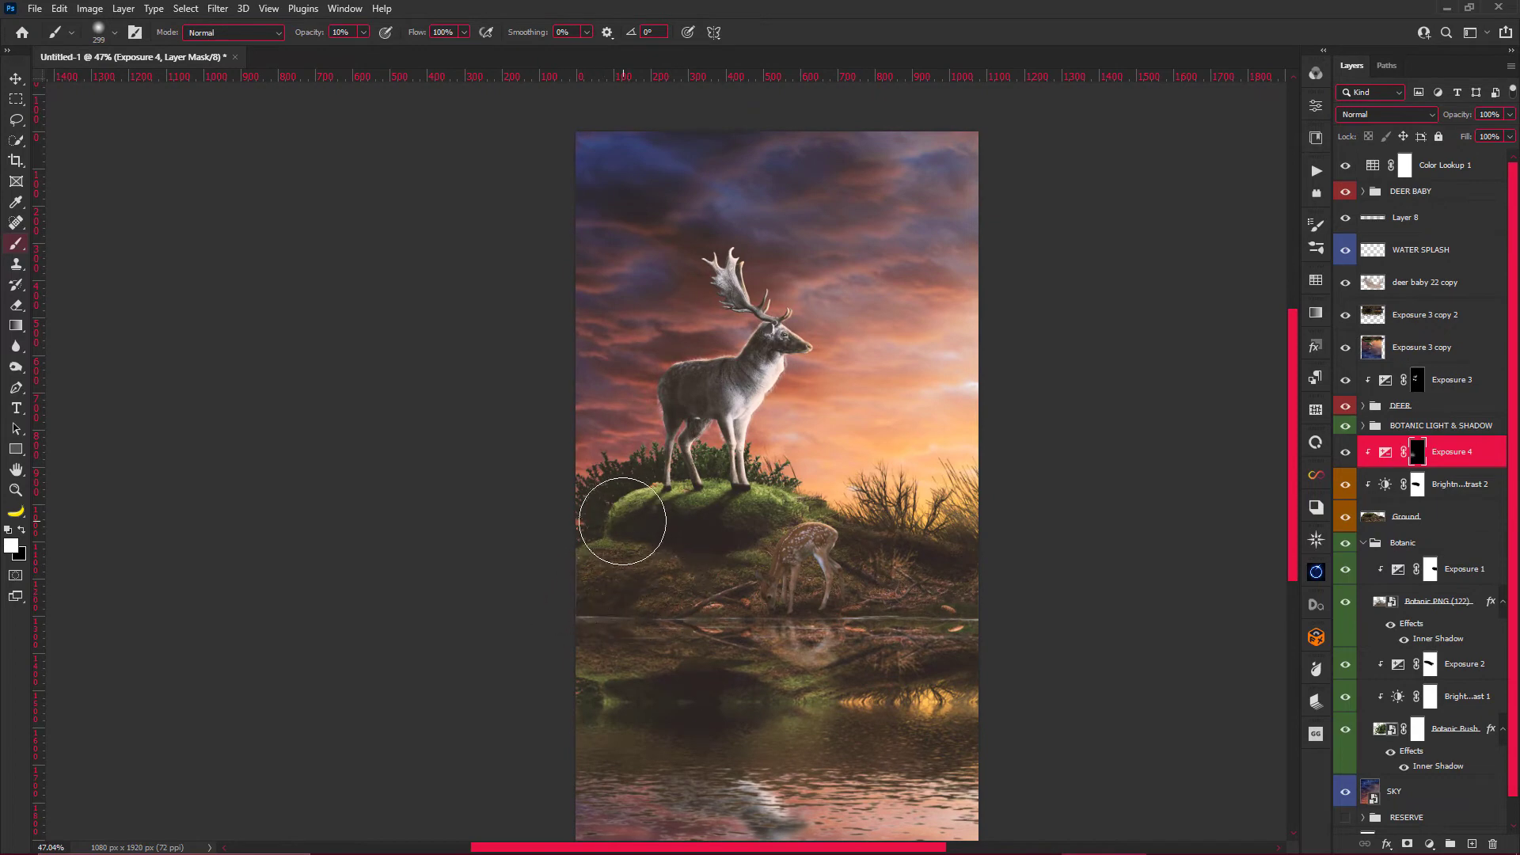
drag(673, 560, 670, 651)
scroll(655, 631, down, 5)
key(v)
scroll(692, 594, up, 3)
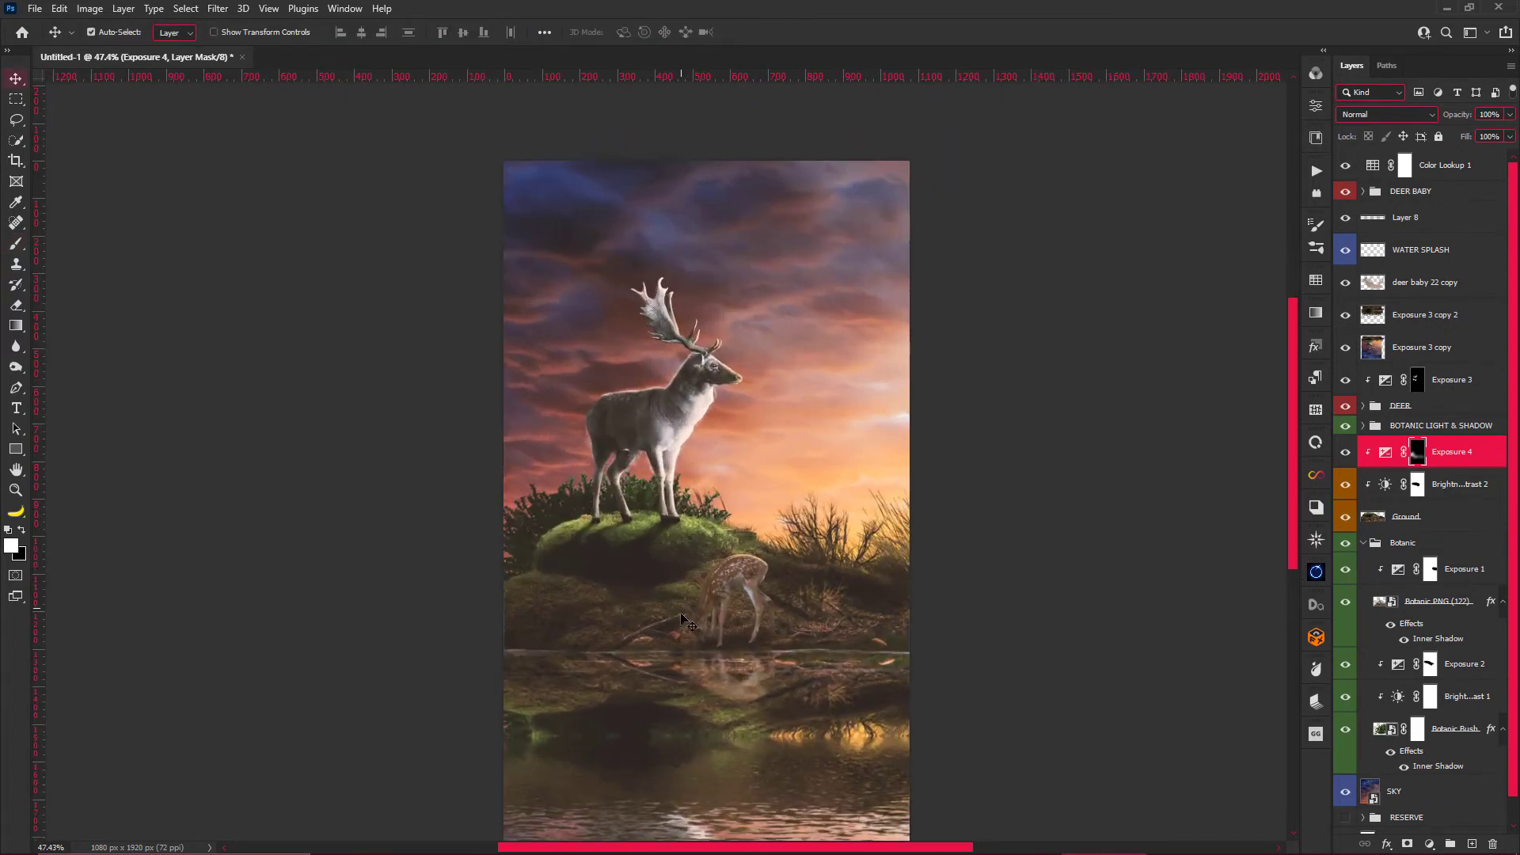
scroll(691, 594, up, 2)
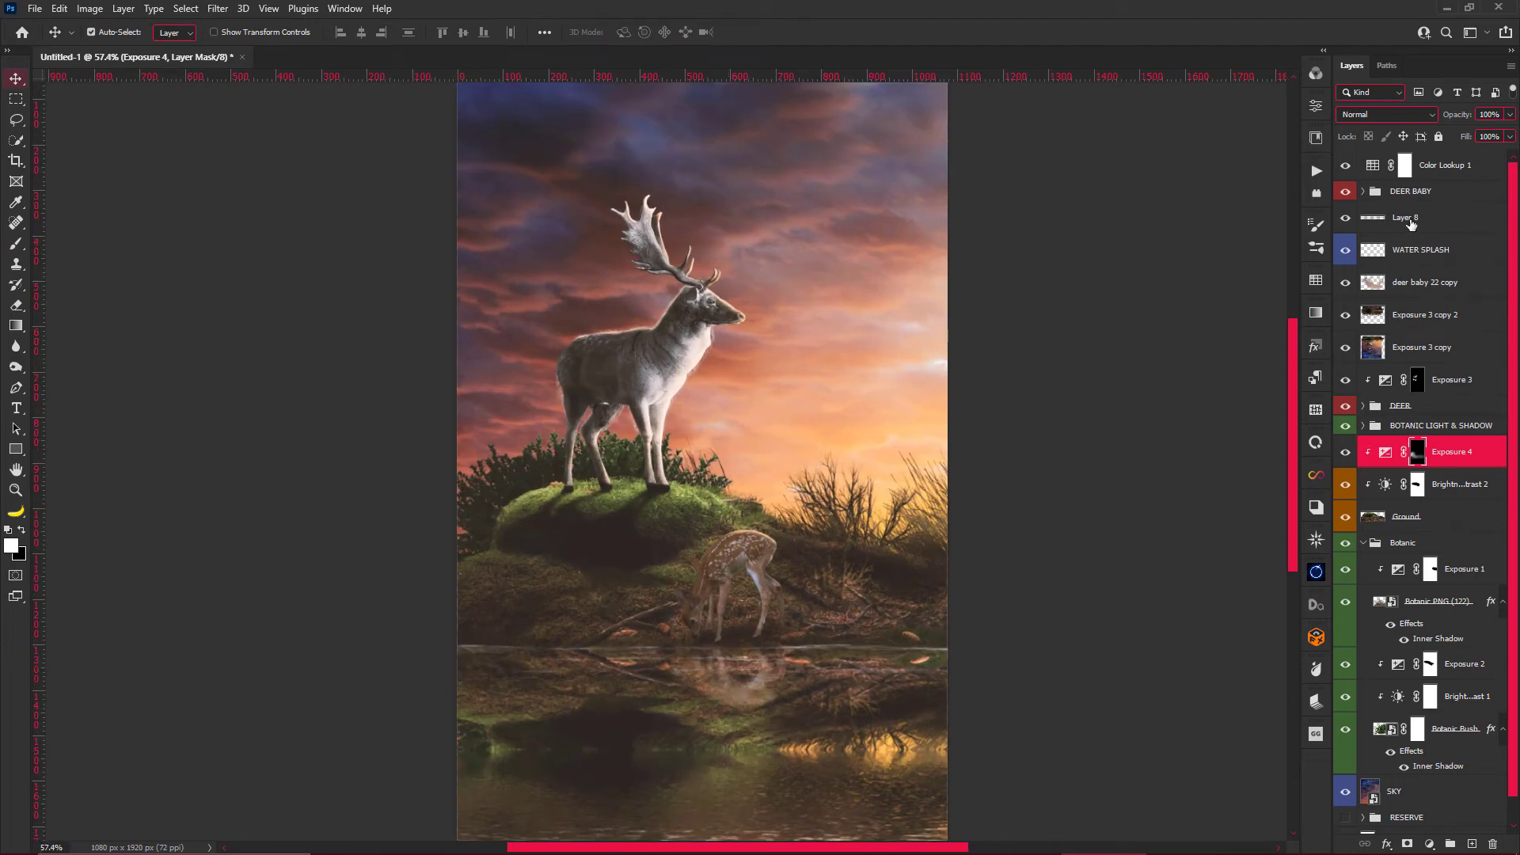
click(1363, 191)
Add a clipped layer above the fawn's inner glow, filled 50% gray in Overlay mode.
click(1440, 223)
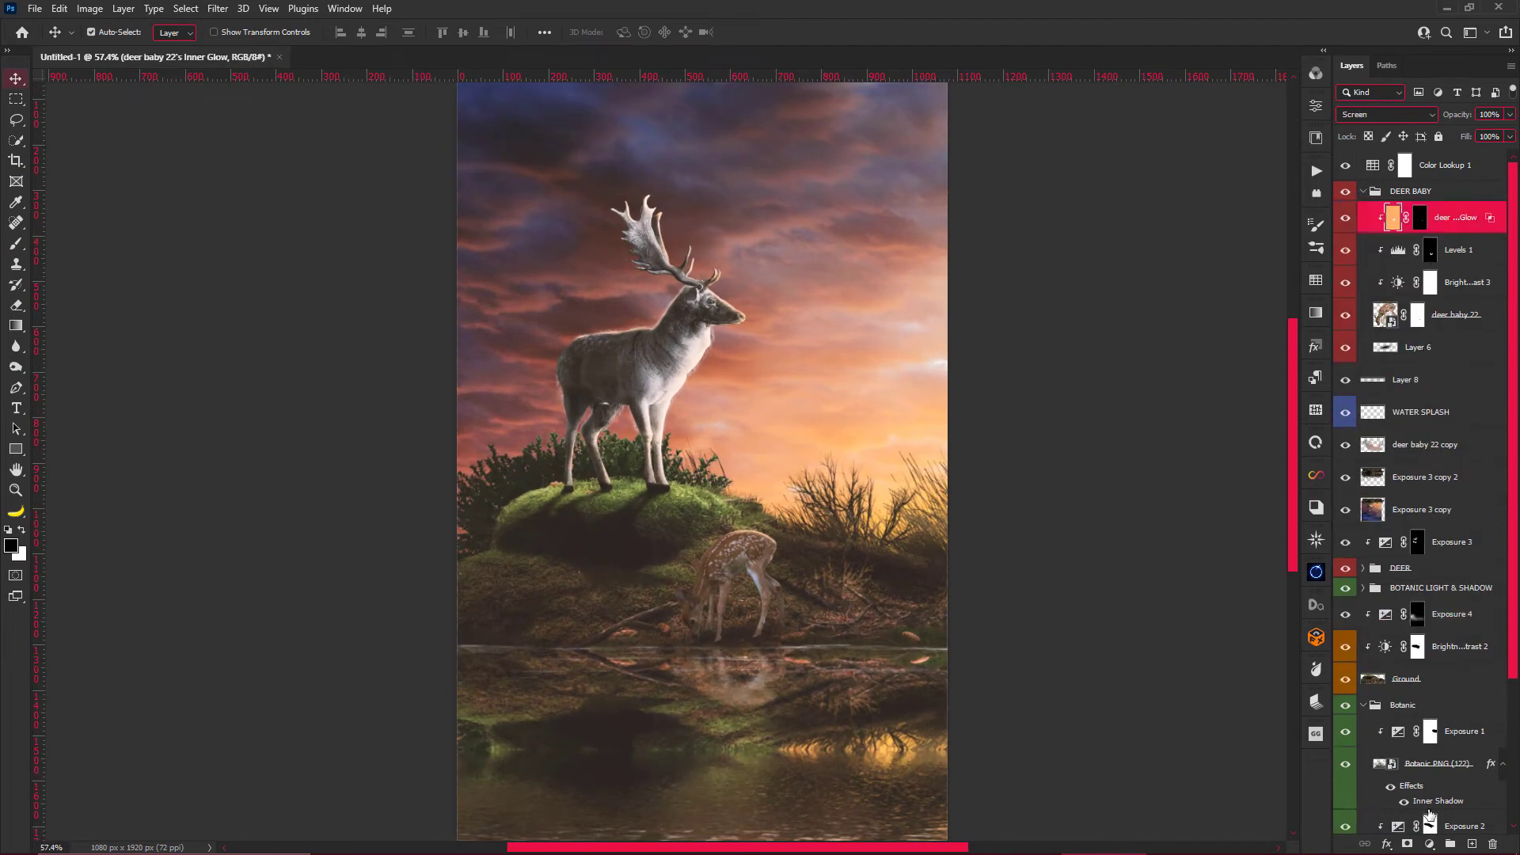
click(1430, 844)
key(shift+F5)
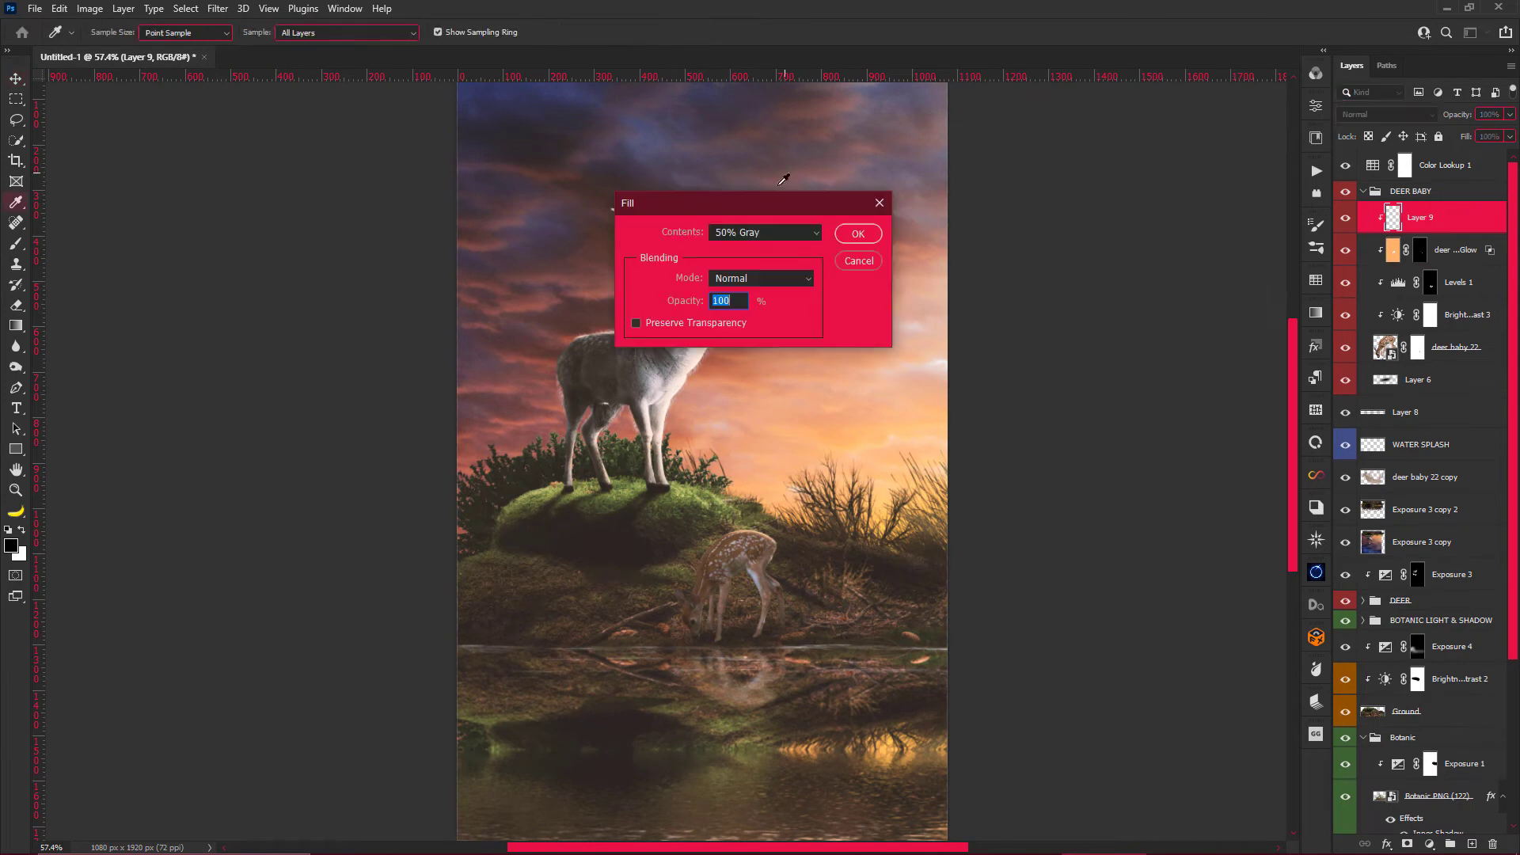
click(857, 226)
click(1385, 114)
click(1365, 307)
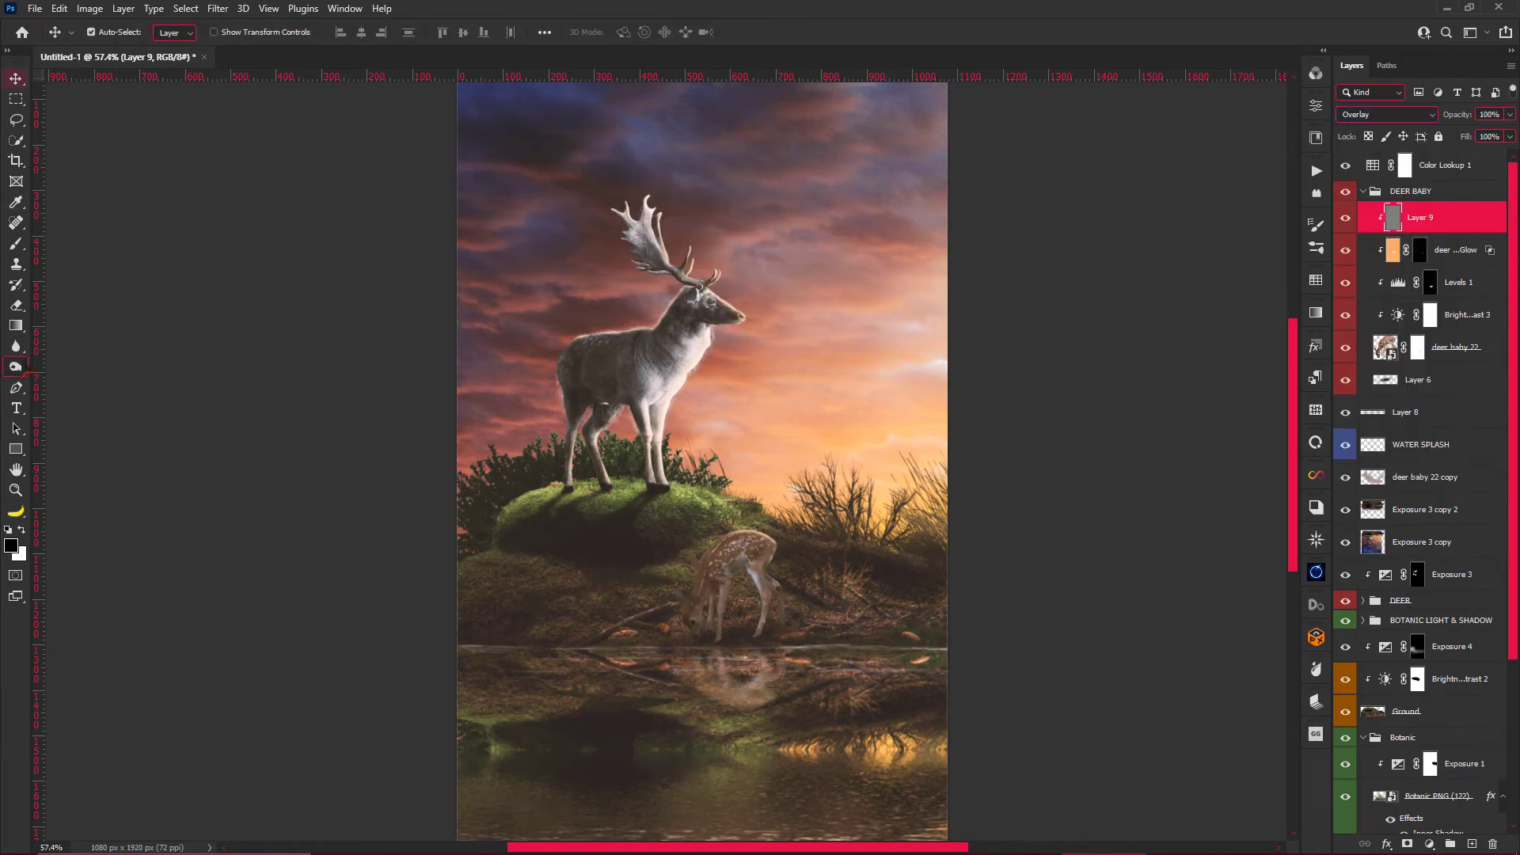
Burn the fawn's legs, hind leg and surrounding ground on the gray Overlay layer.
click(15, 367)
scroll(721, 623, up, 1)
scroll(720, 623, up, 1)
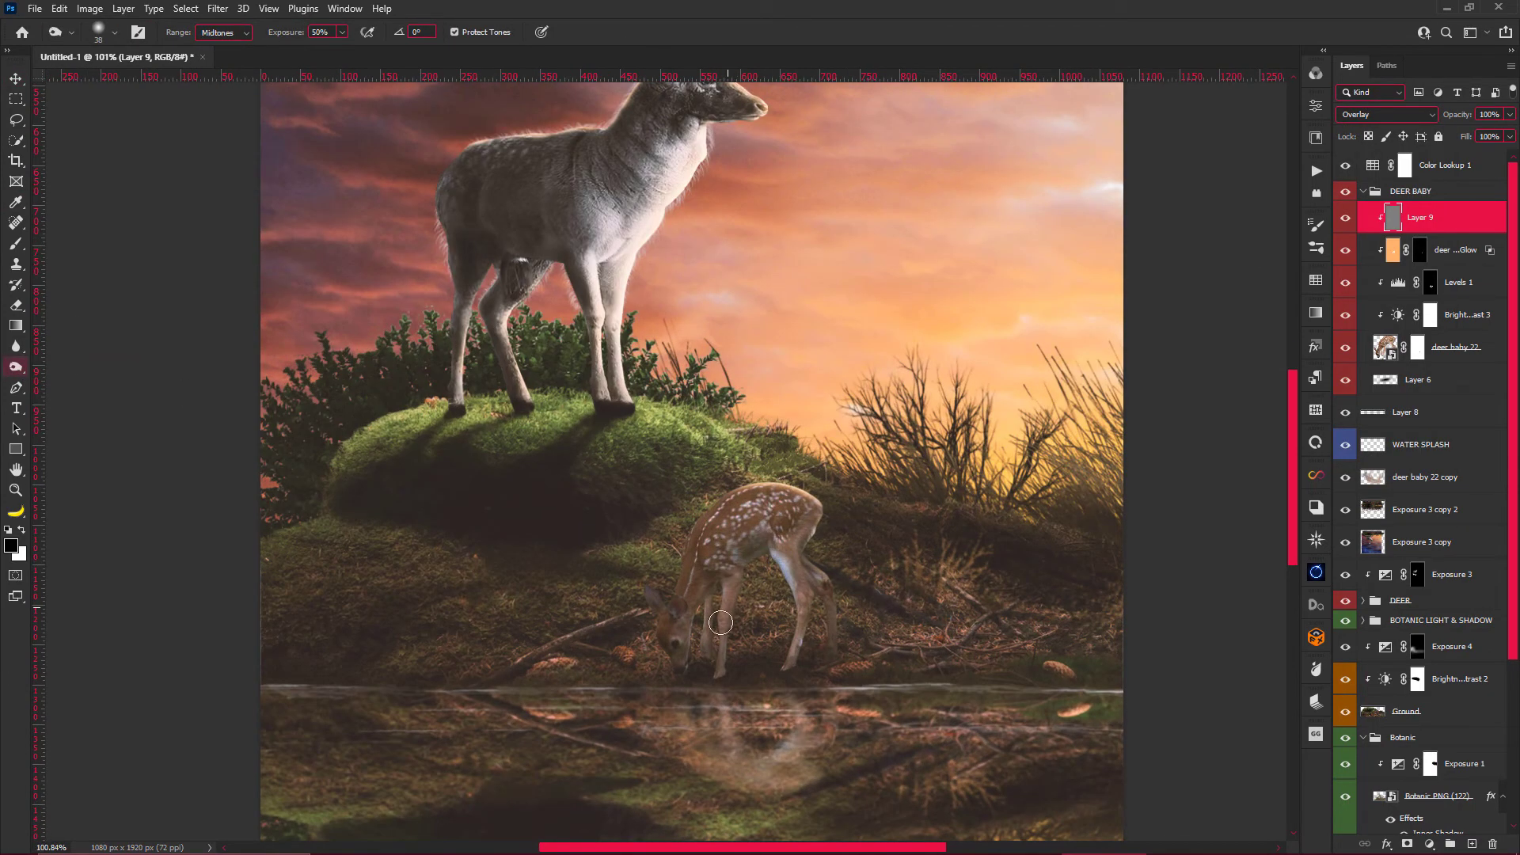
drag(721, 623, 754, 678)
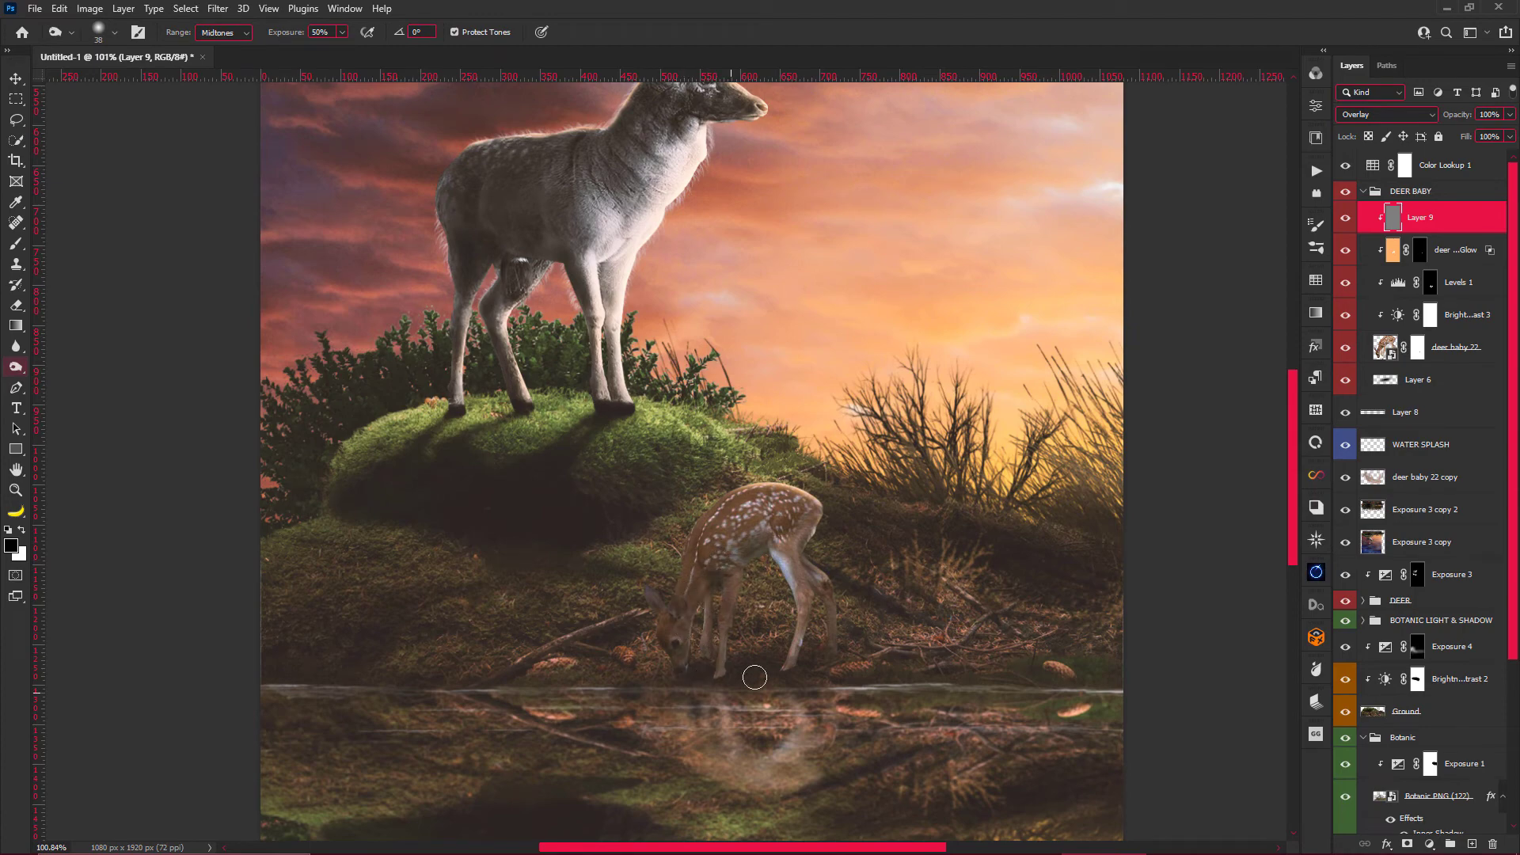
mouse_move(776, 546)
mouse_down()
mouse_move(784, 673)
mouse_move(796, 590)
mouse_up()
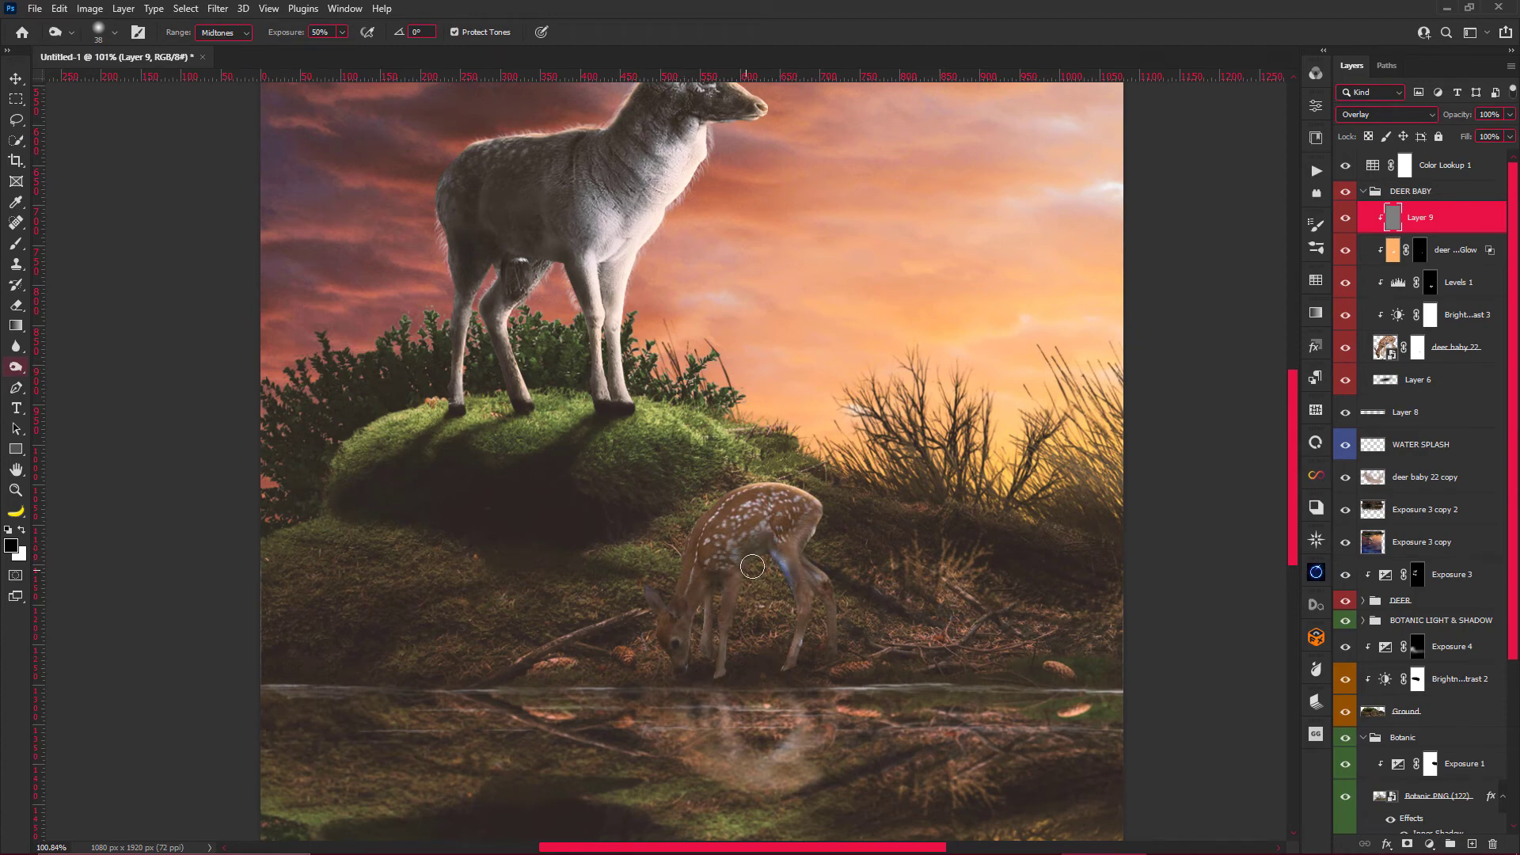
scroll(752, 566, down, 2)
scroll(752, 566, down, 1)
scroll(1080, 430, up, 1)
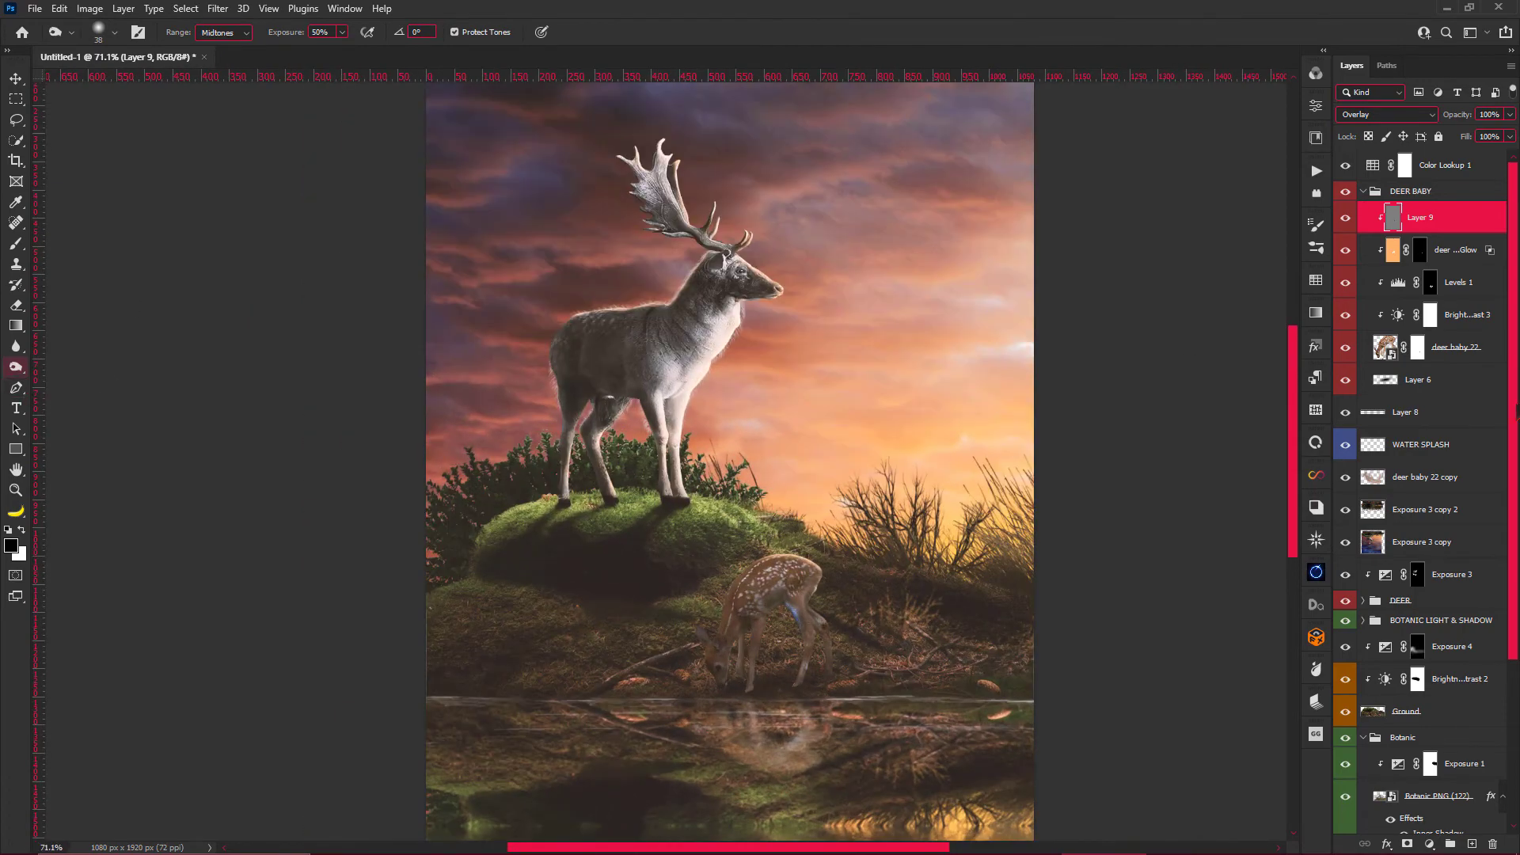
Duplicate and clip the gray Overlay layer, then ready a smaller Dodge brush.
key(ctrl+j)
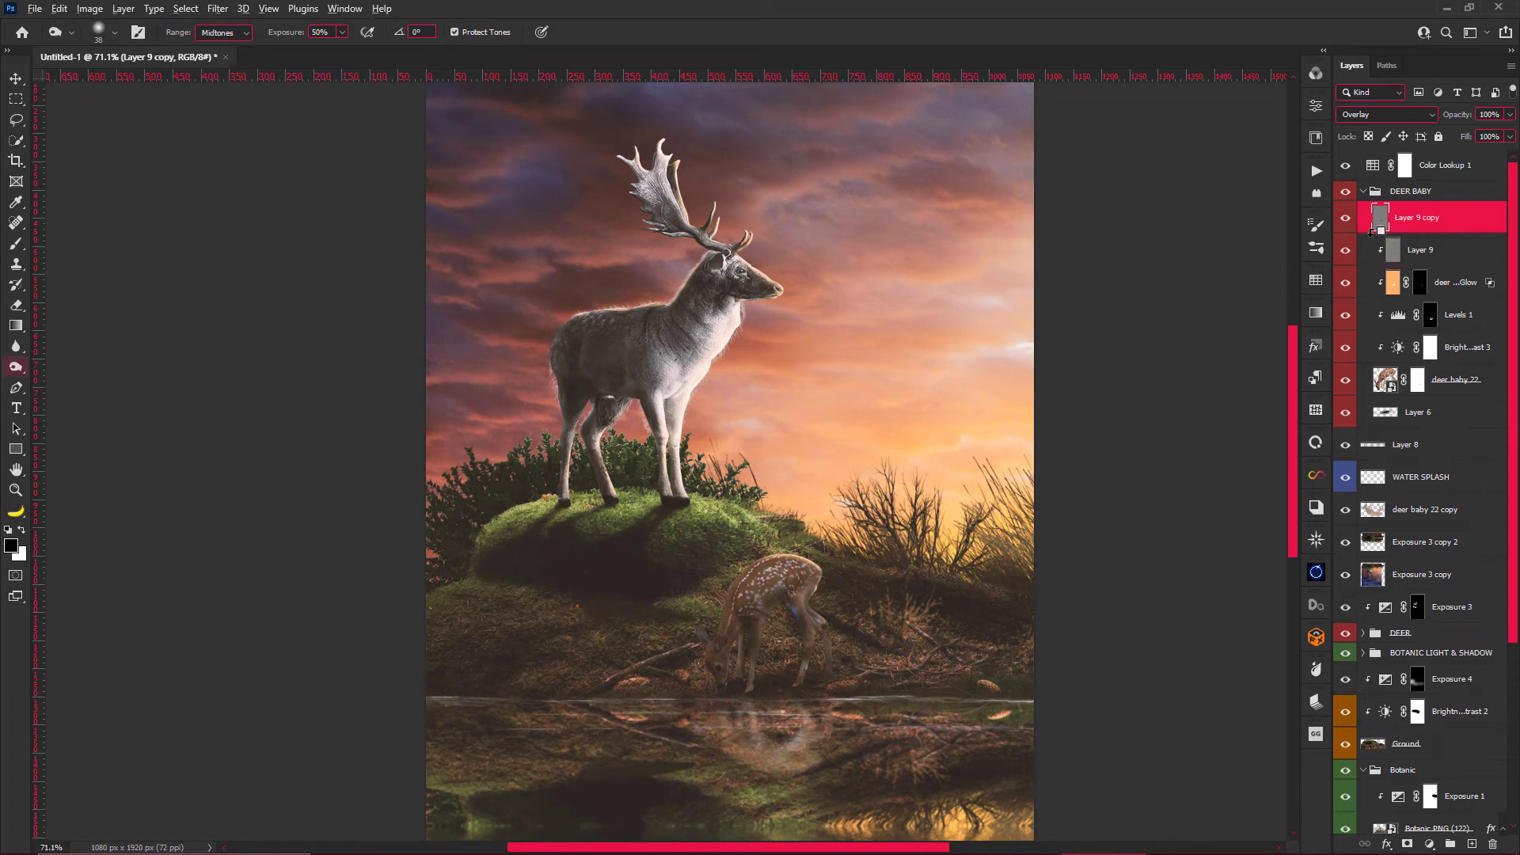
alt+click(1372, 230)
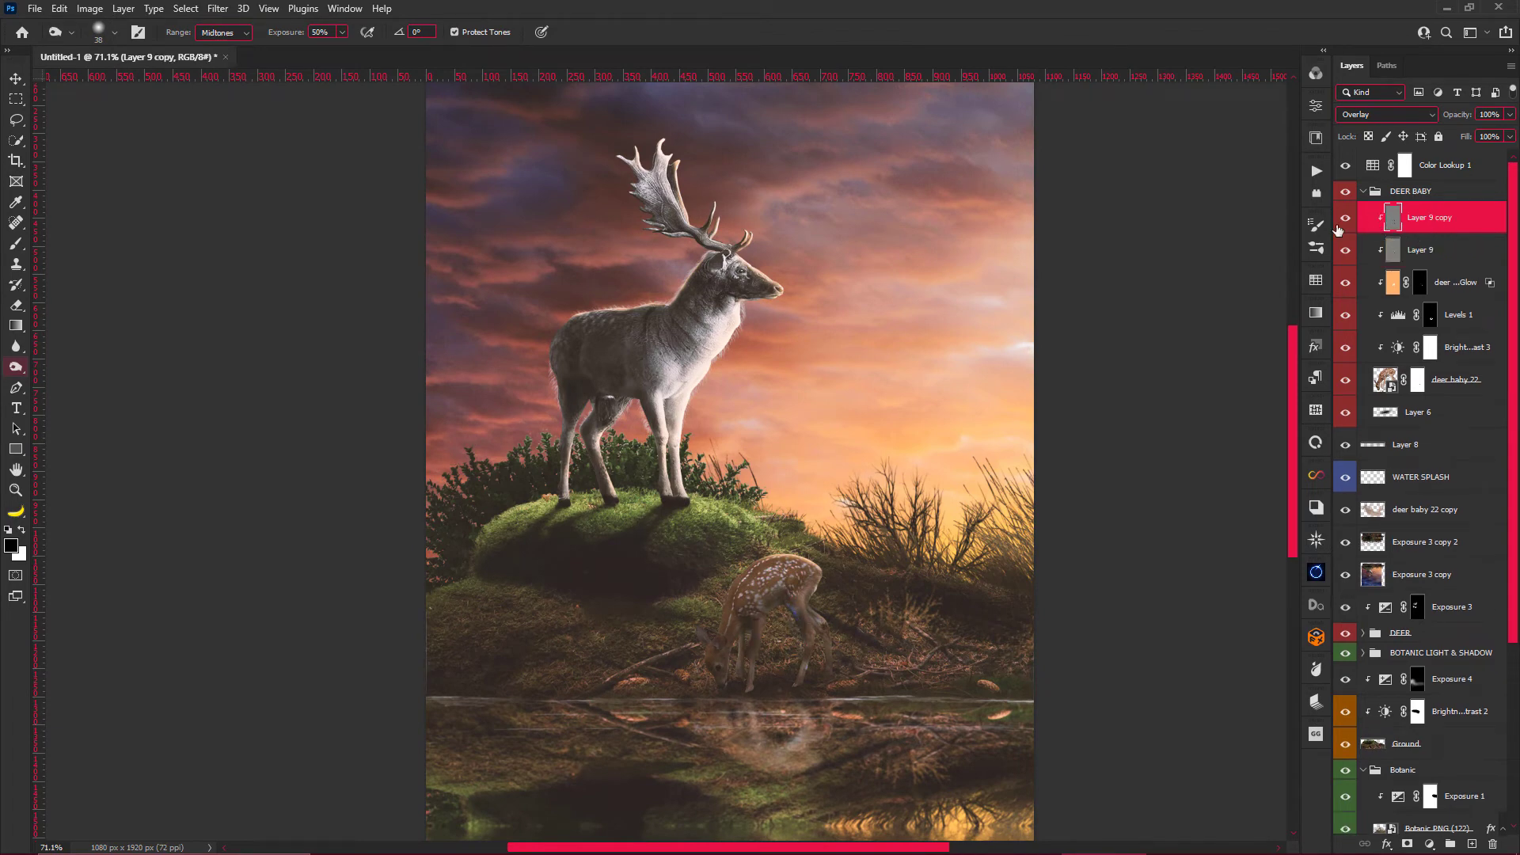
right_click(16, 367)
click(63, 372)
scroll(856, 636, up, 2)
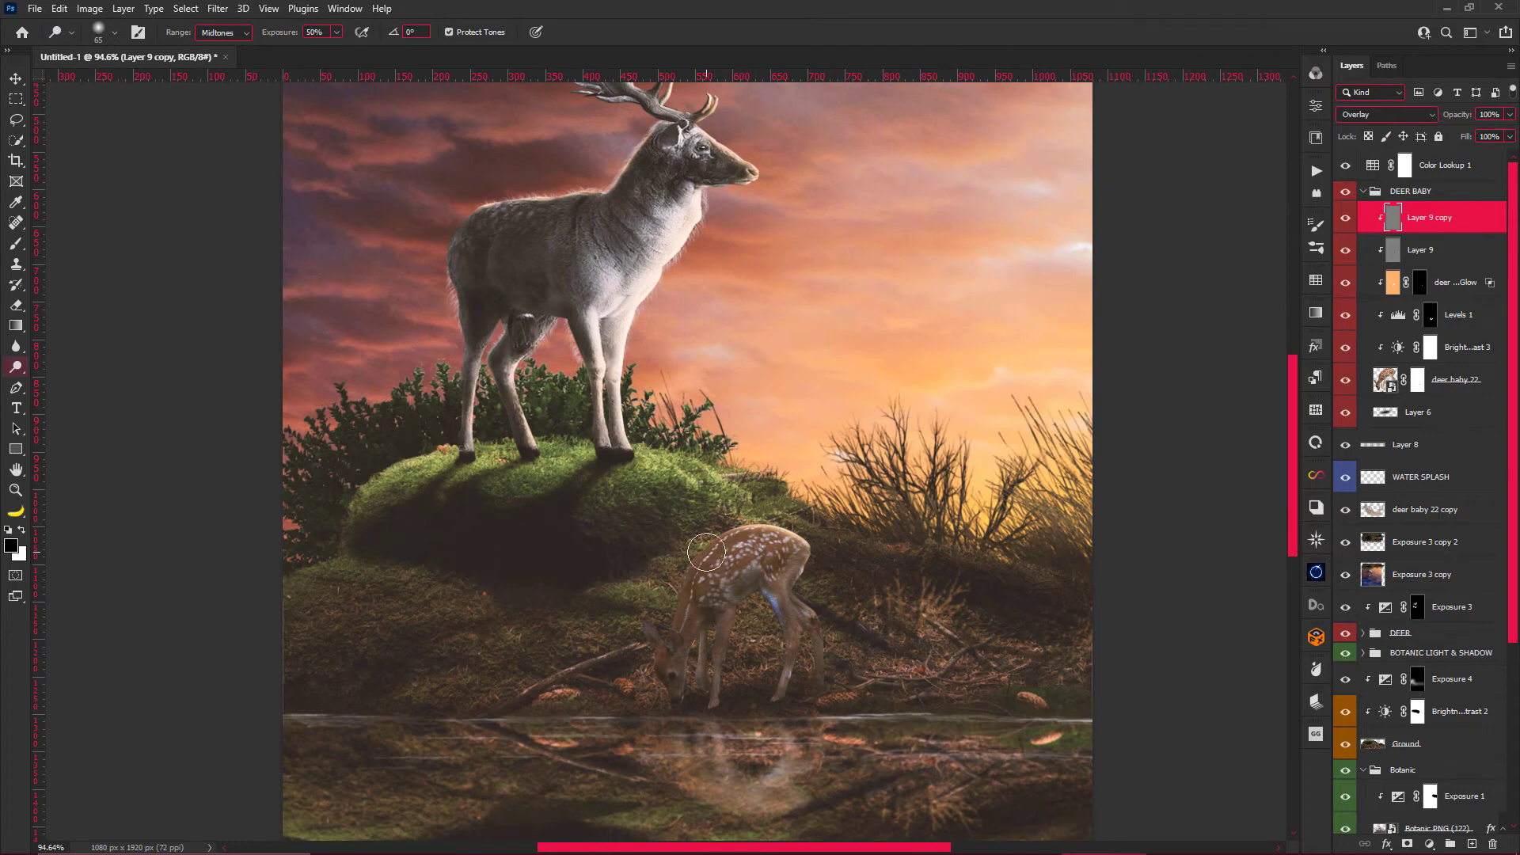
key(bracketleft)
key(bracketleft)
key(bracketleft)
scroll(666, 742, down, 3)
Add a Gradient Map and an orange-to-dark Gradient Fill layer, flipping its direction.
key(v)
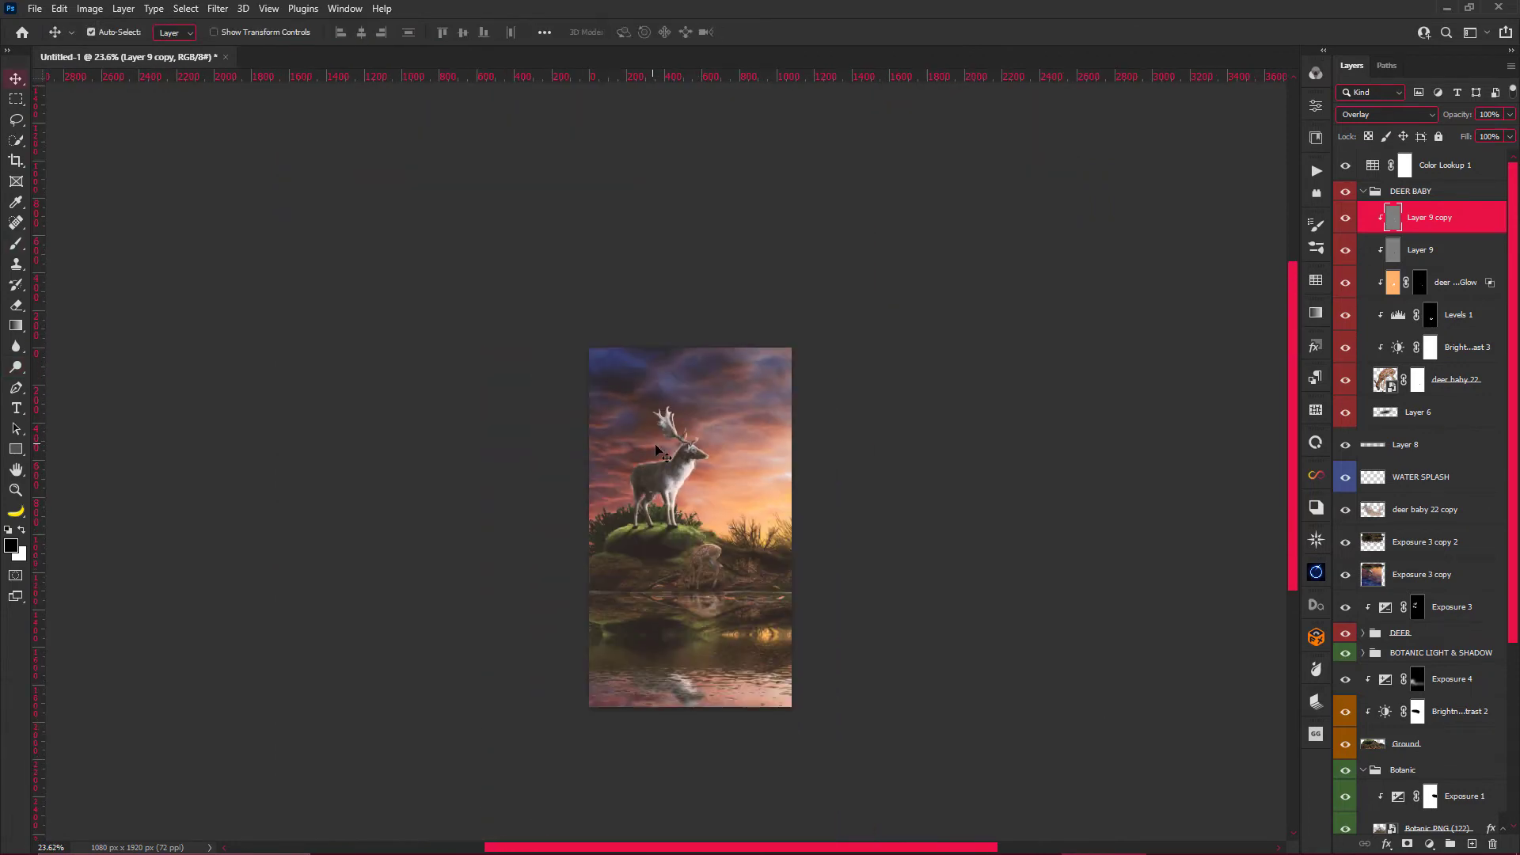
click(1438, 167)
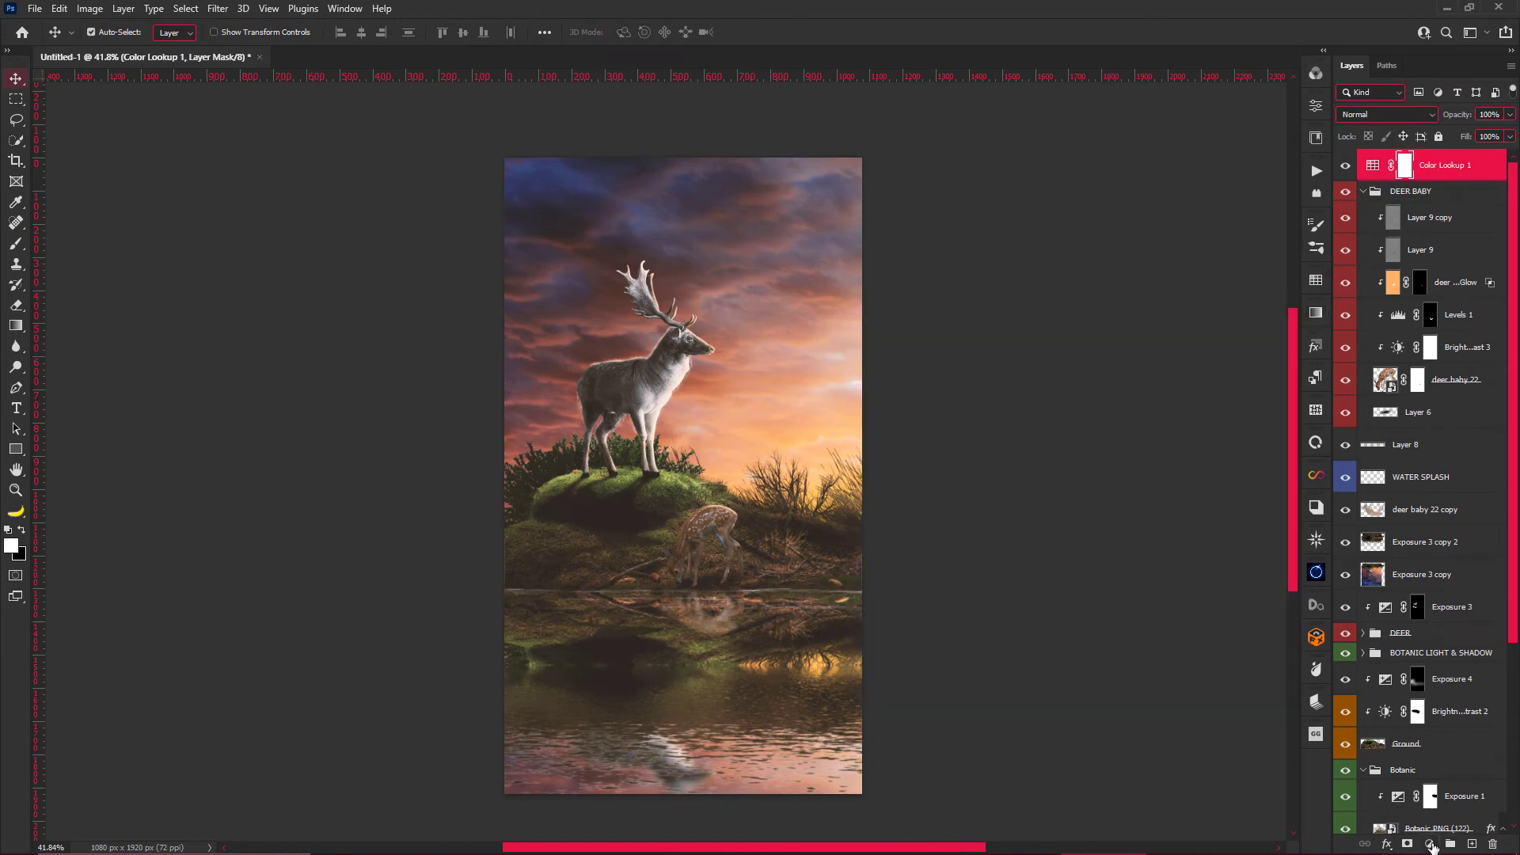
click(1429, 844)
click(1418, 826)
click(1275, 158)
drag(875, 350, 726, 319)
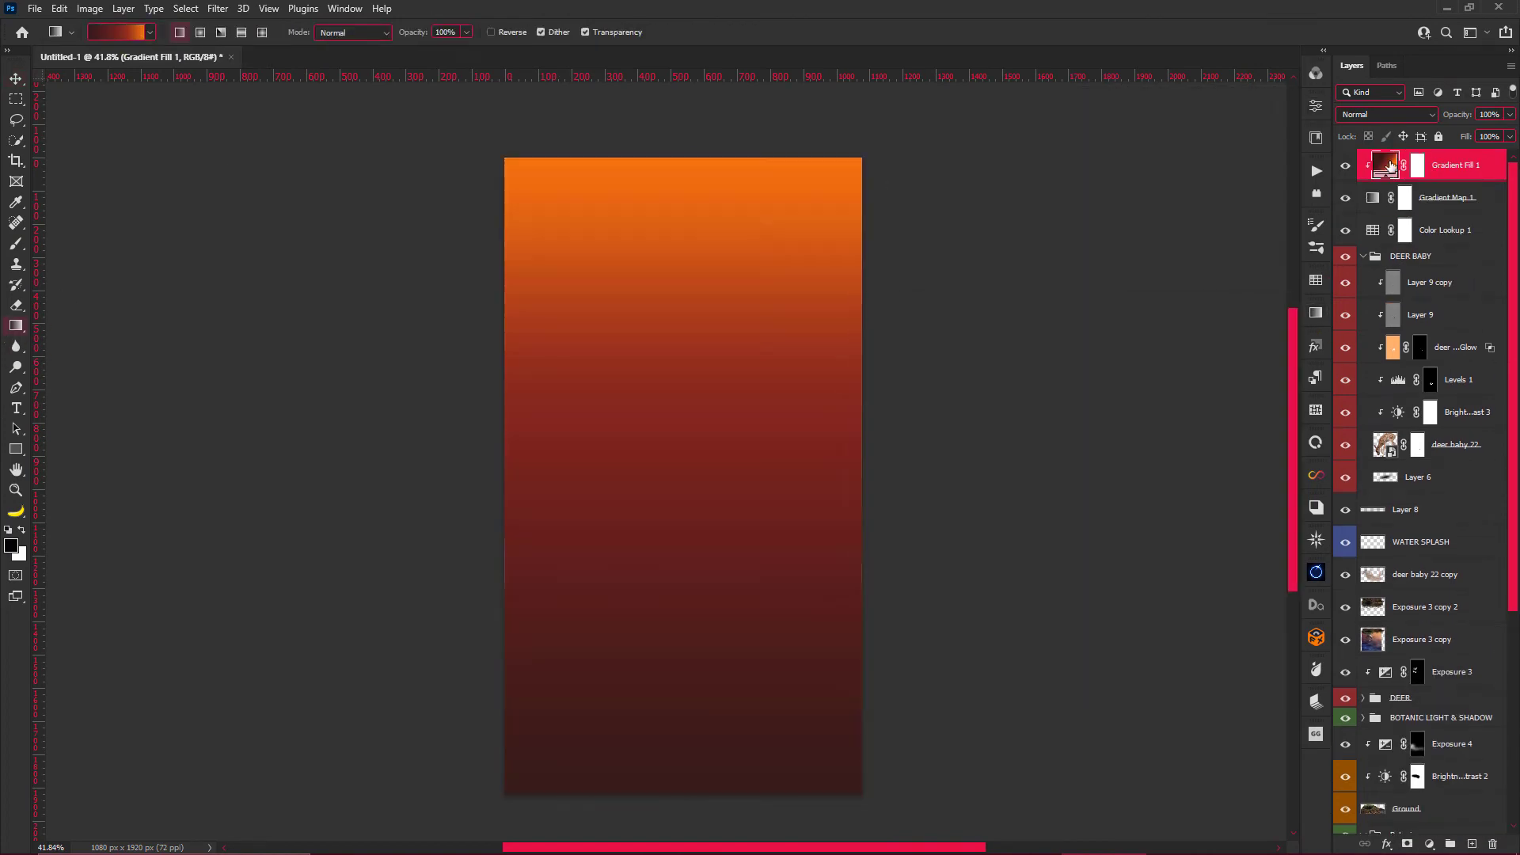
click(714, 334)
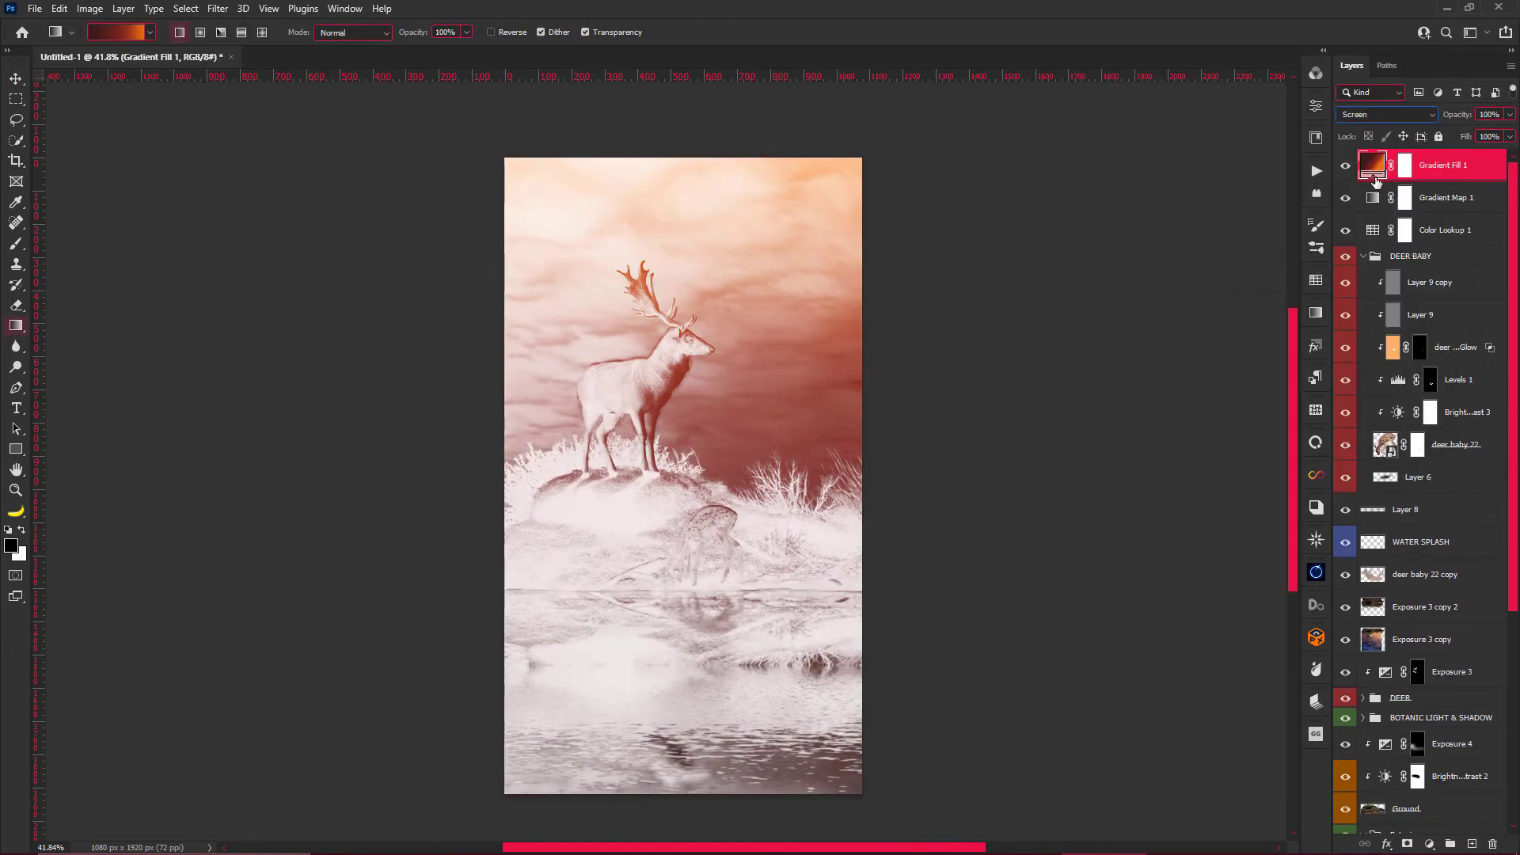
Set the gradient to Screen, delete the black-and-white Gradient Map, and reposition the gradient.
key(Return)
scroll(1390, 115, up, 2)
scroll(1390, 114, up, 2)
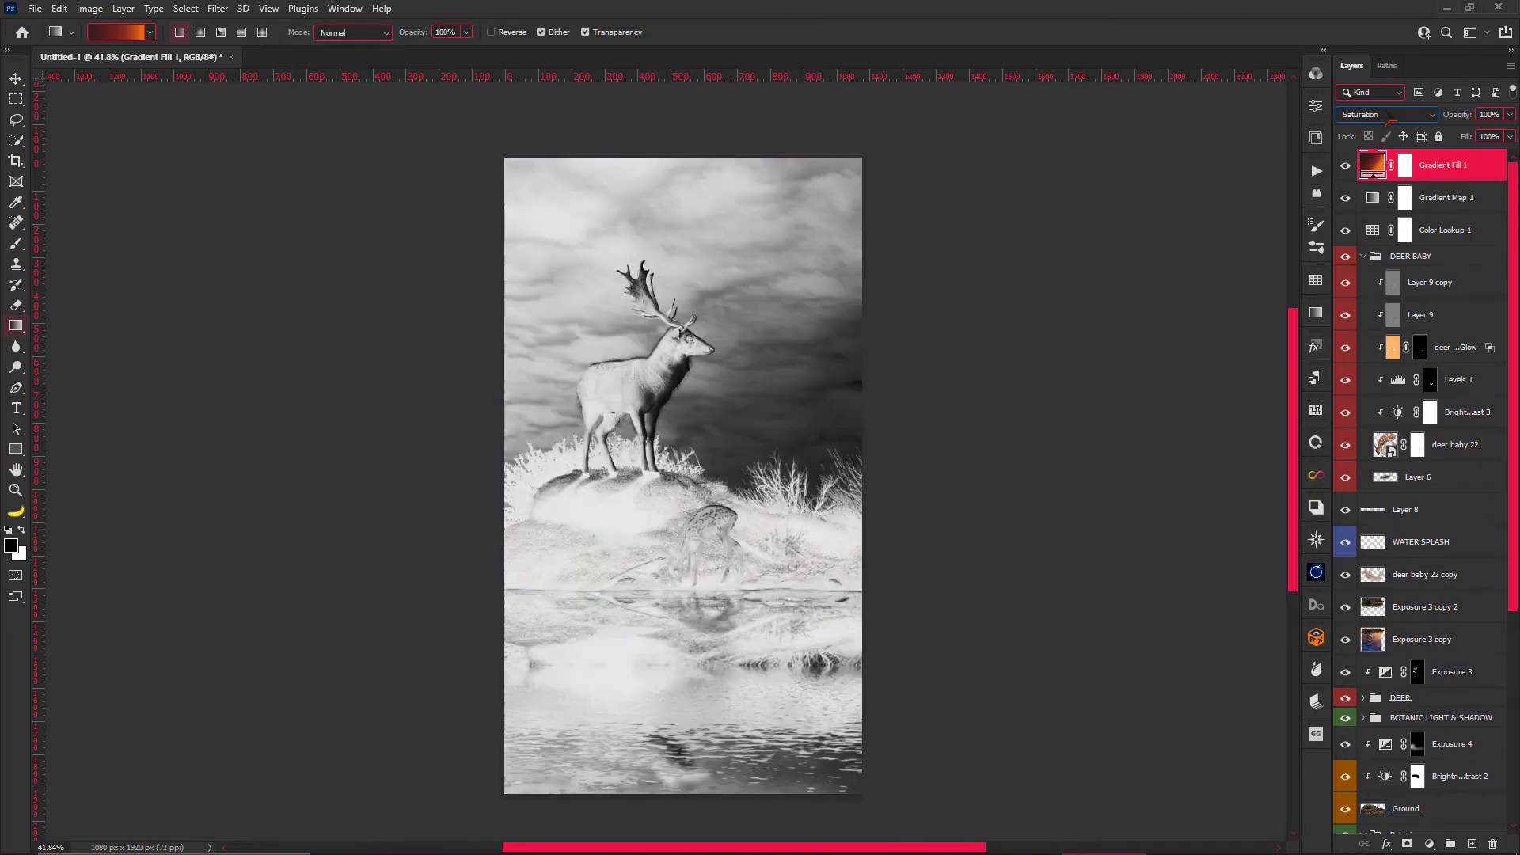
scroll(1390, 114, up, 2)
drag(1426, 197, 1493, 844)
scroll(1389, 115, down, 6)
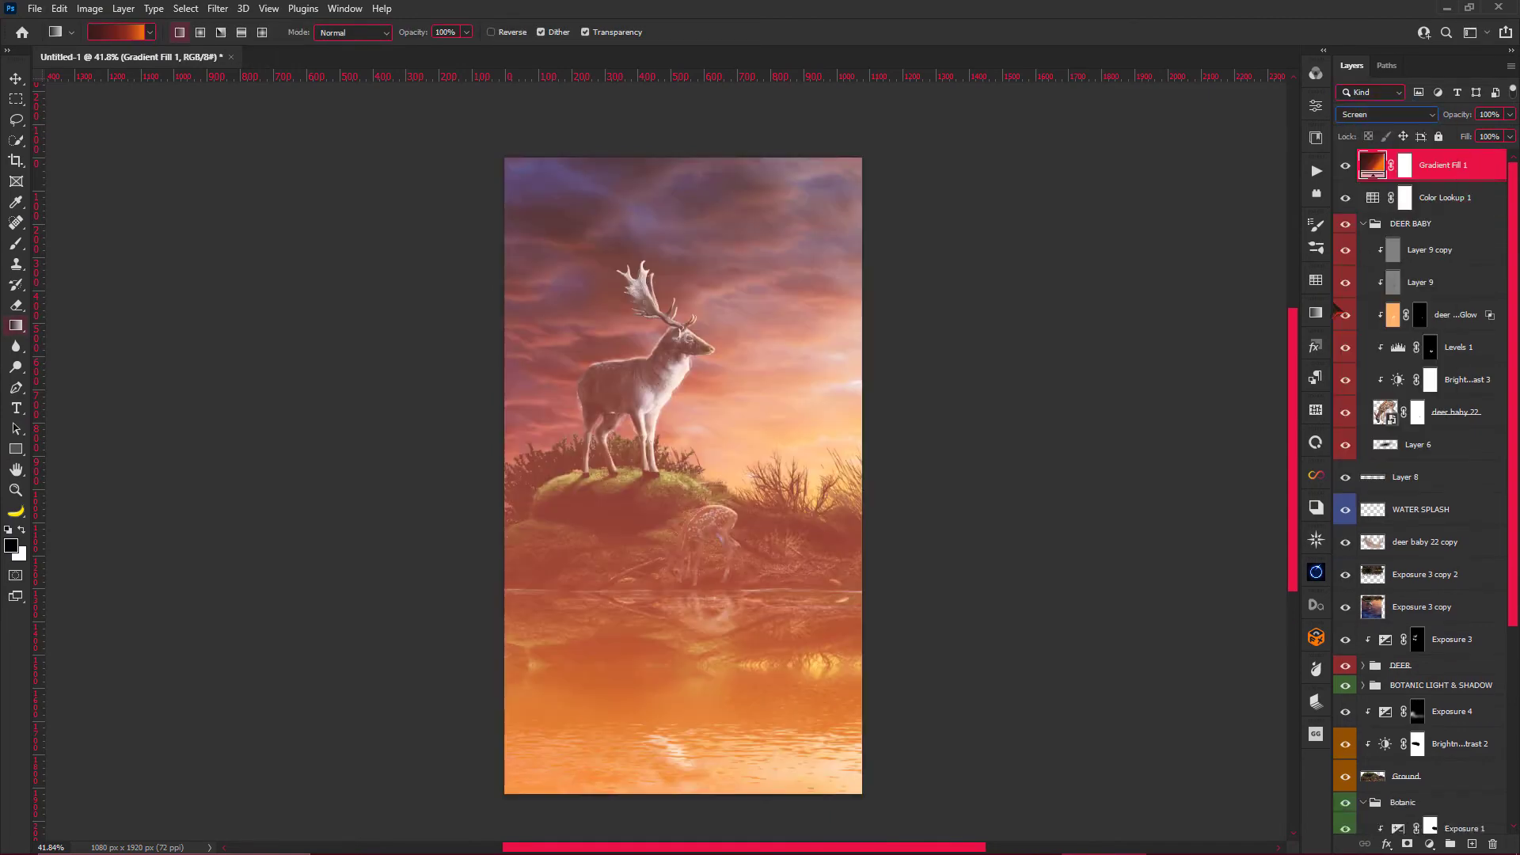
double_click(1372, 165)
drag(689, 475, 763, 473)
key(Return)
Reverse the gradient so orange sits on top, and add a Color Balance adjustment.
double_click(1372, 165)
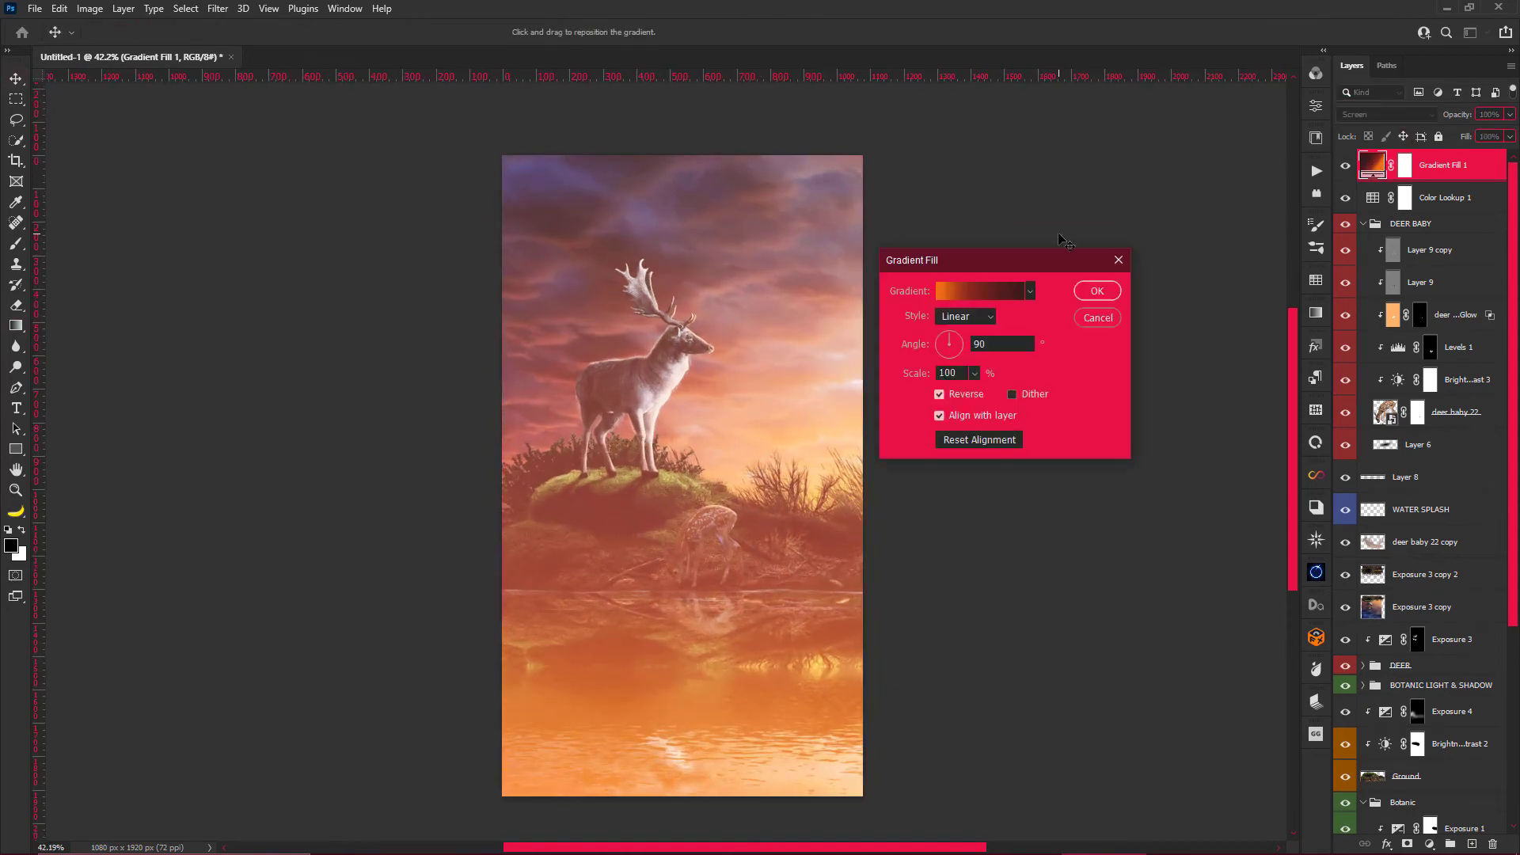
click(976, 400)
click(1096, 290)
click(1316, 312)
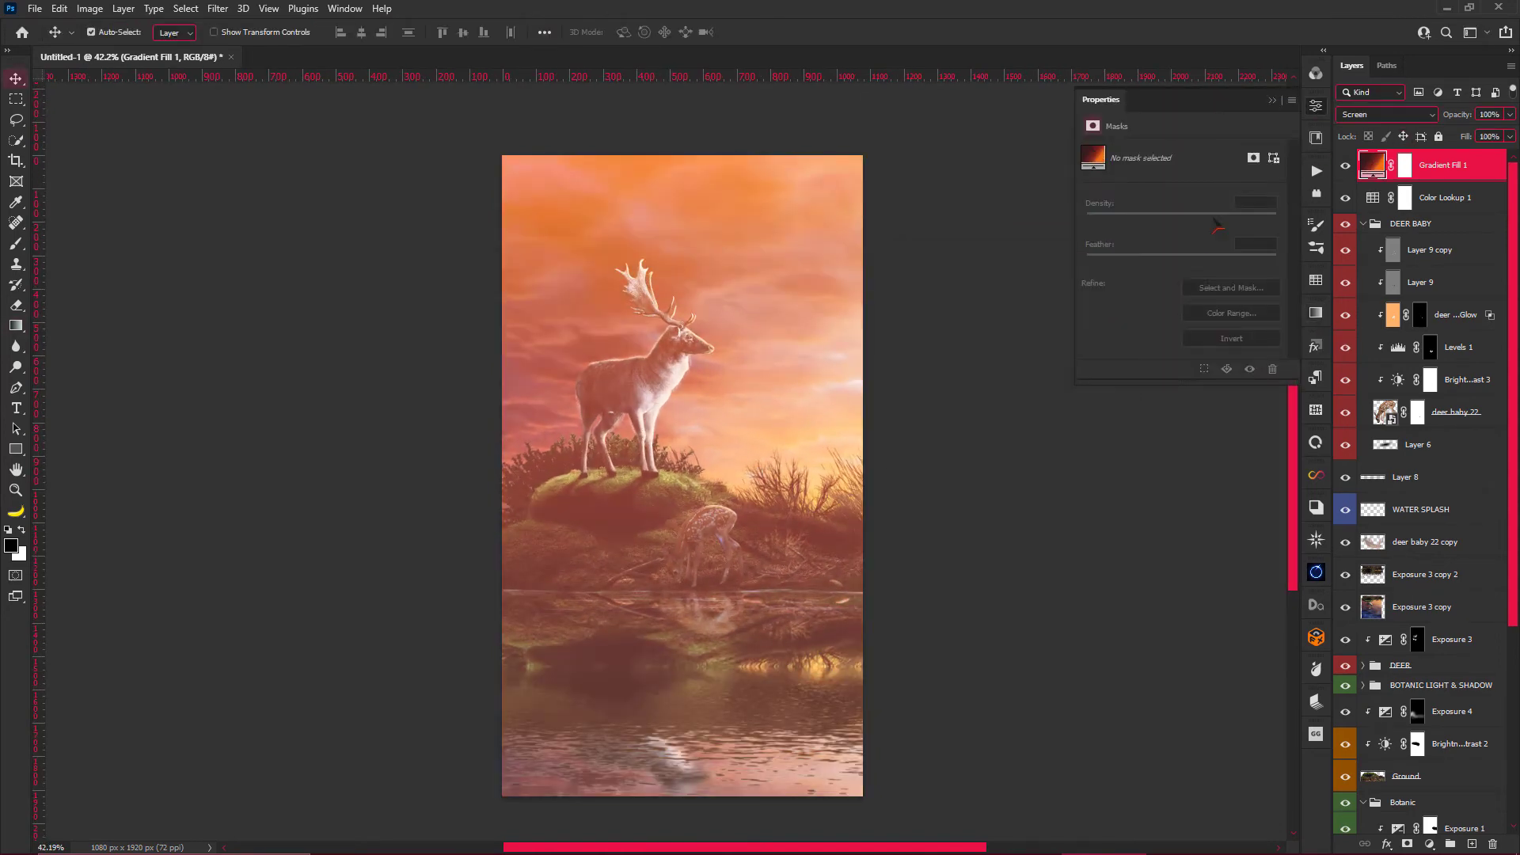
click(1272, 100)
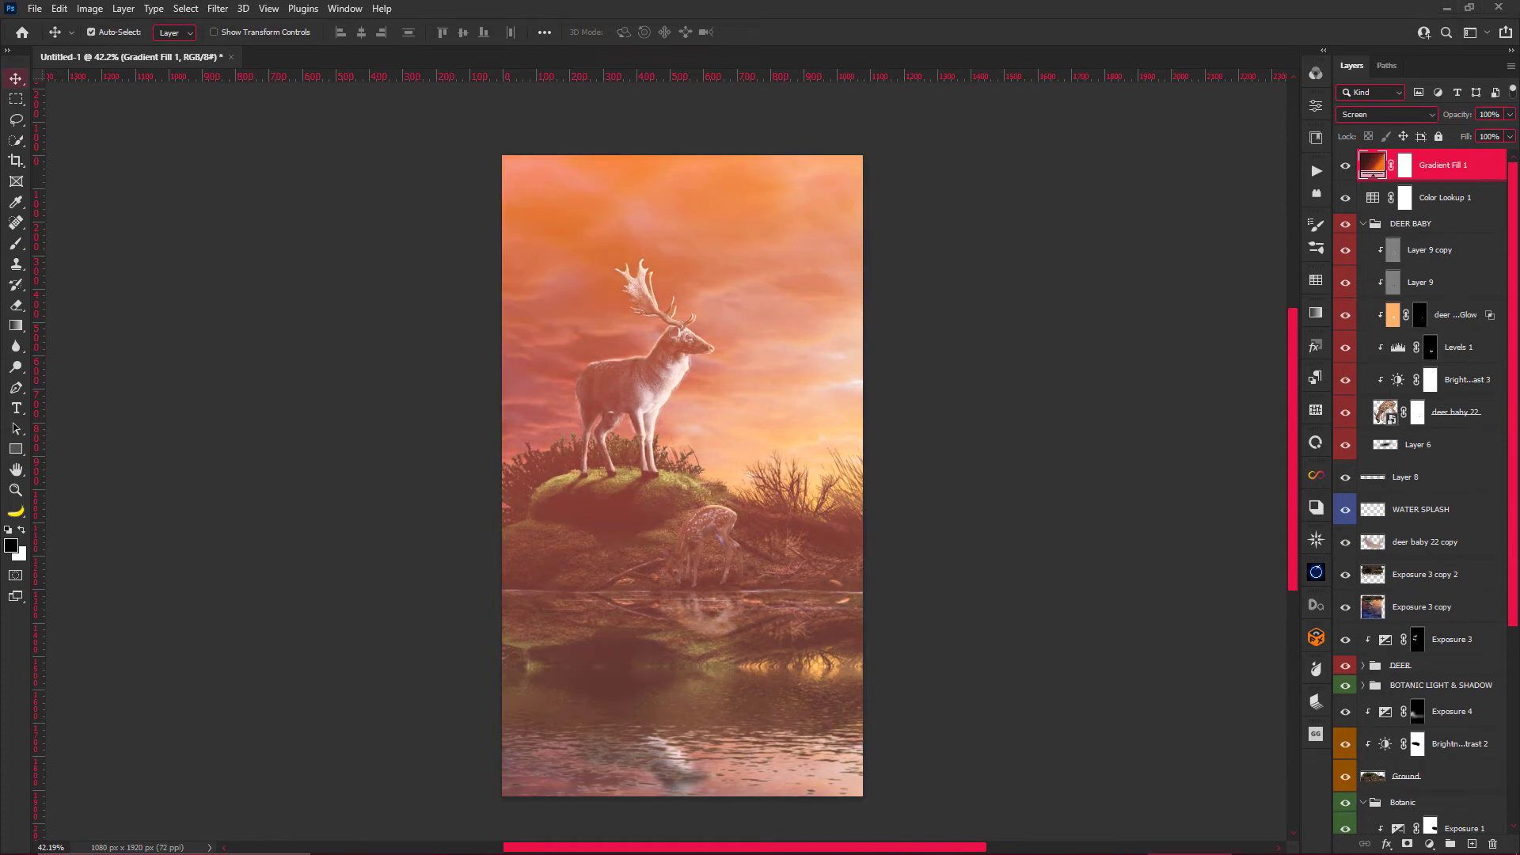
click(1430, 845)
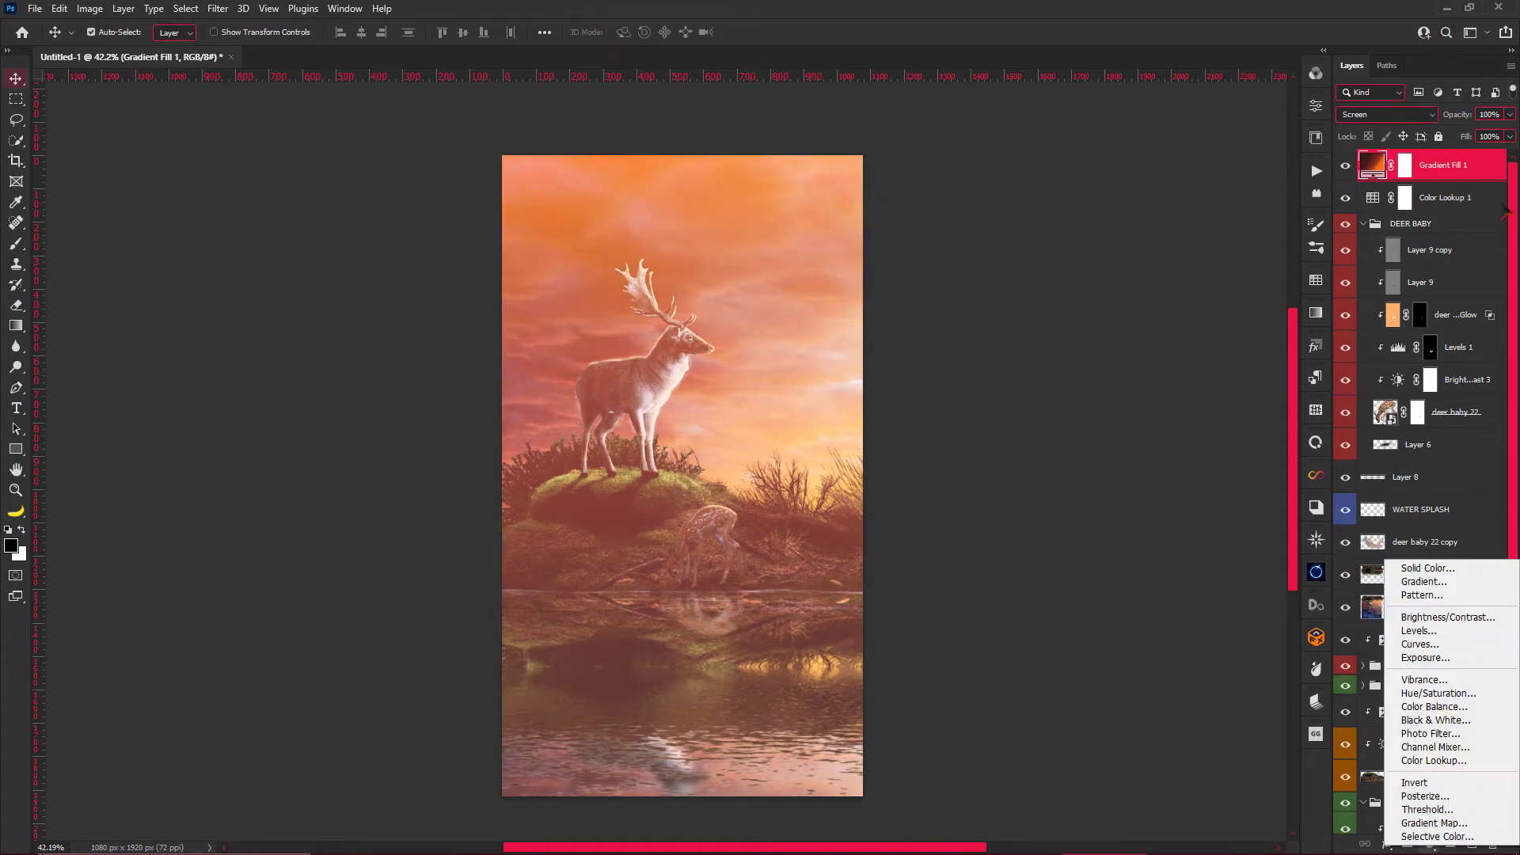
click(1425, 708)
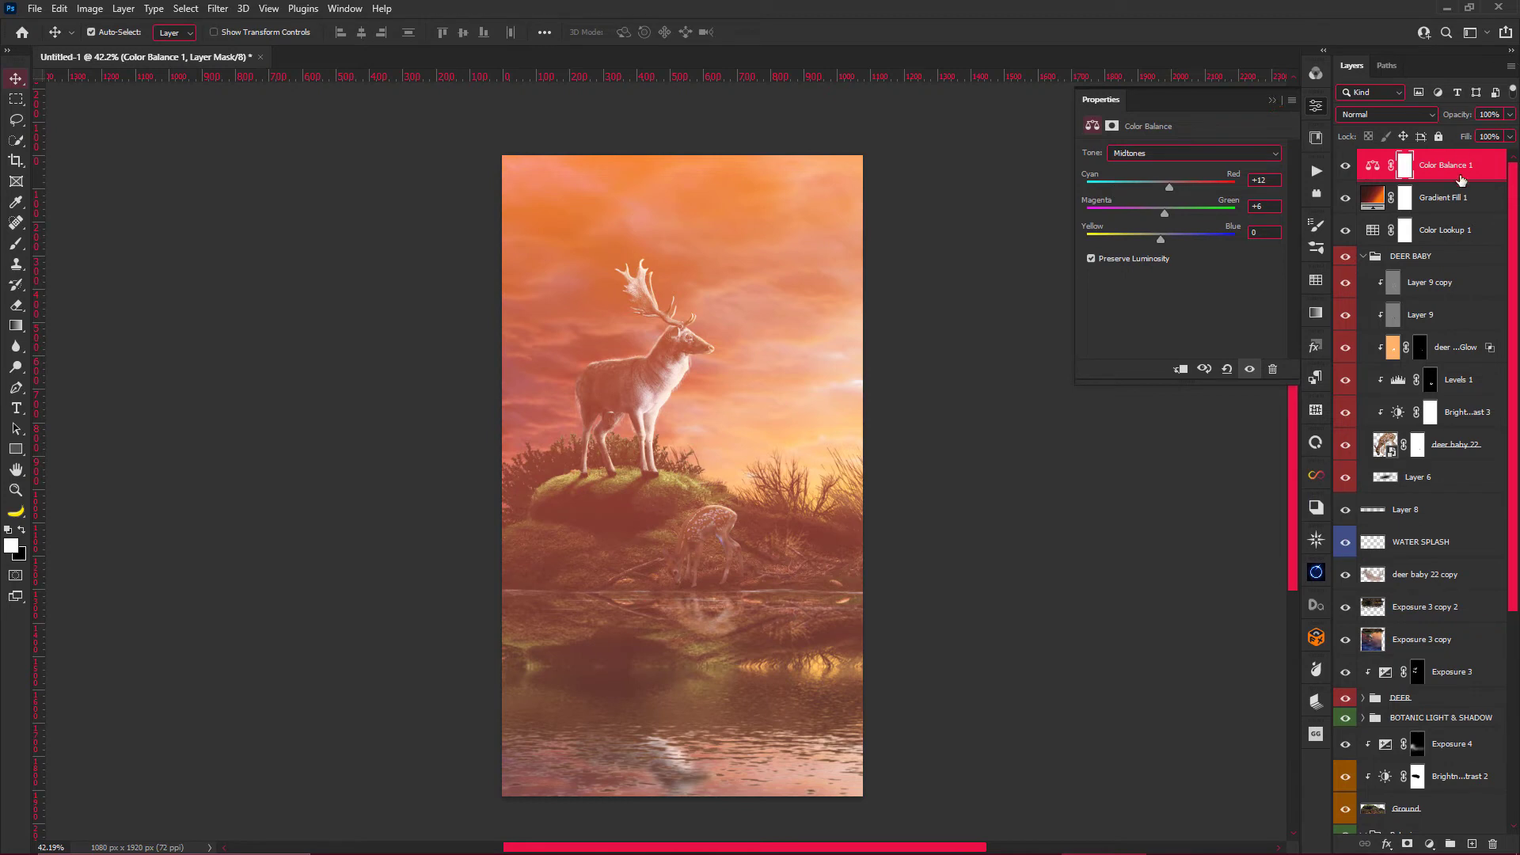
Run the Copper colour action from the Actions panel.
click(1316, 170)
click(1210, 234)
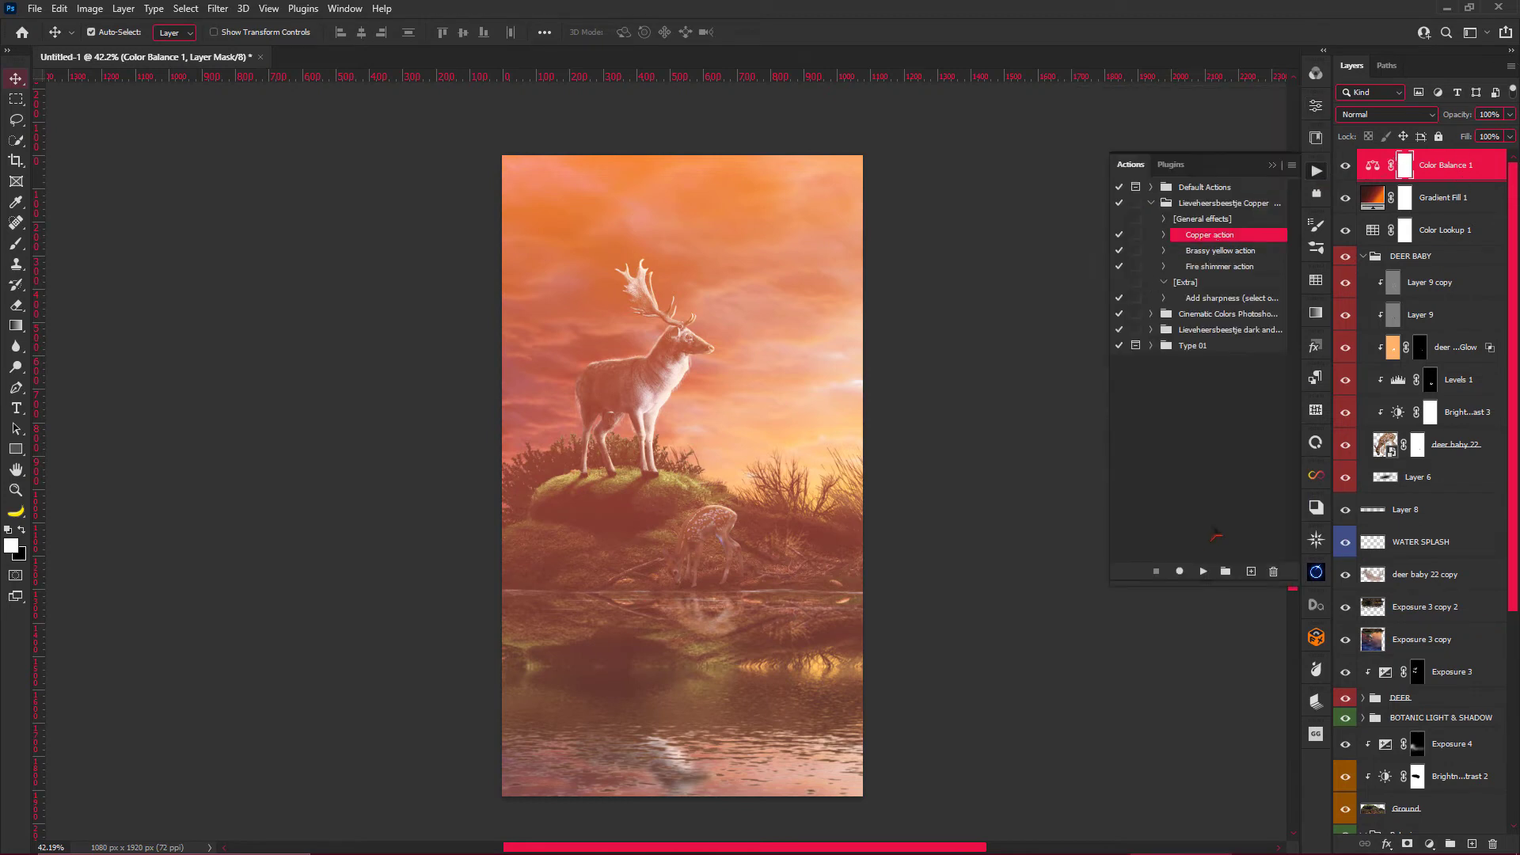
click(1203, 571)
click(1272, 165)
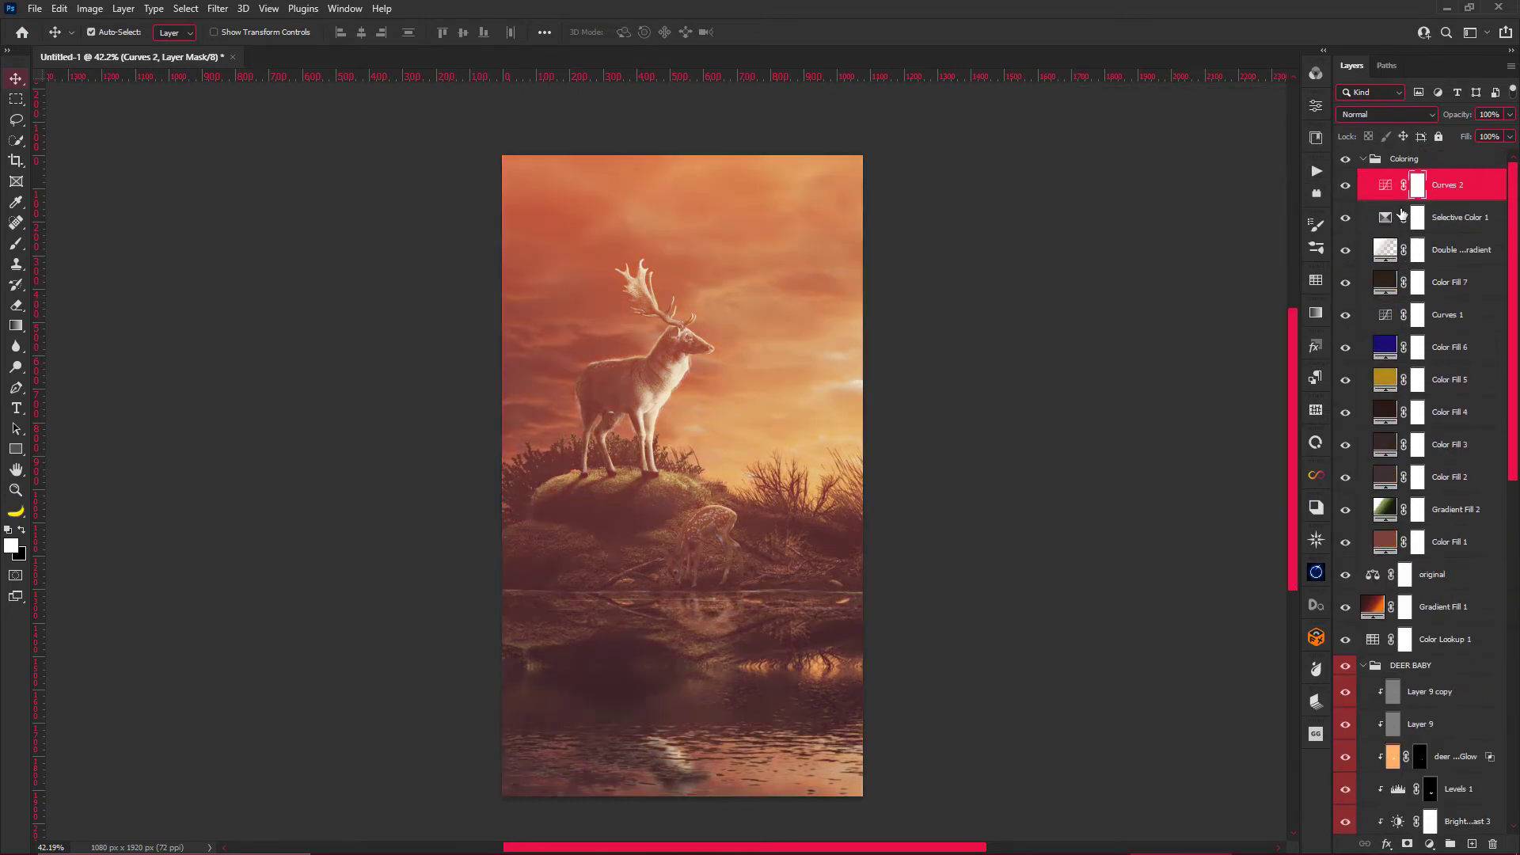
Move Color Lookup 1 above Gradient Fill 1 and lower the gradient's opacity to 58%.
click(1363, 158)
click(1362, 278)
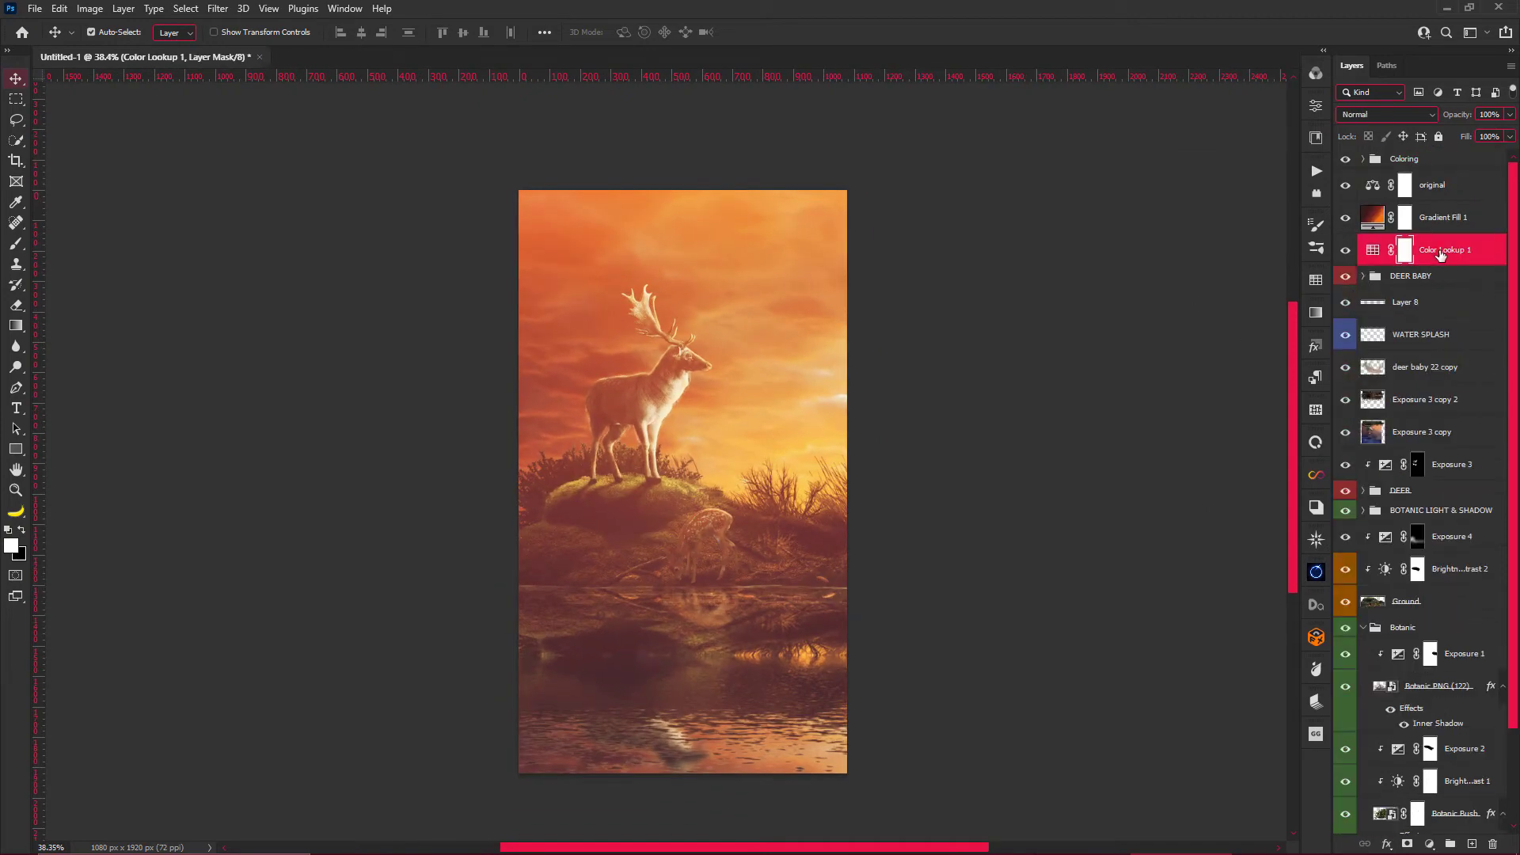
mouse_move(1434, 251)
mouse_down()
mouse_move(1434, 159)
mouse_move(1445, 265)
mouse_up()
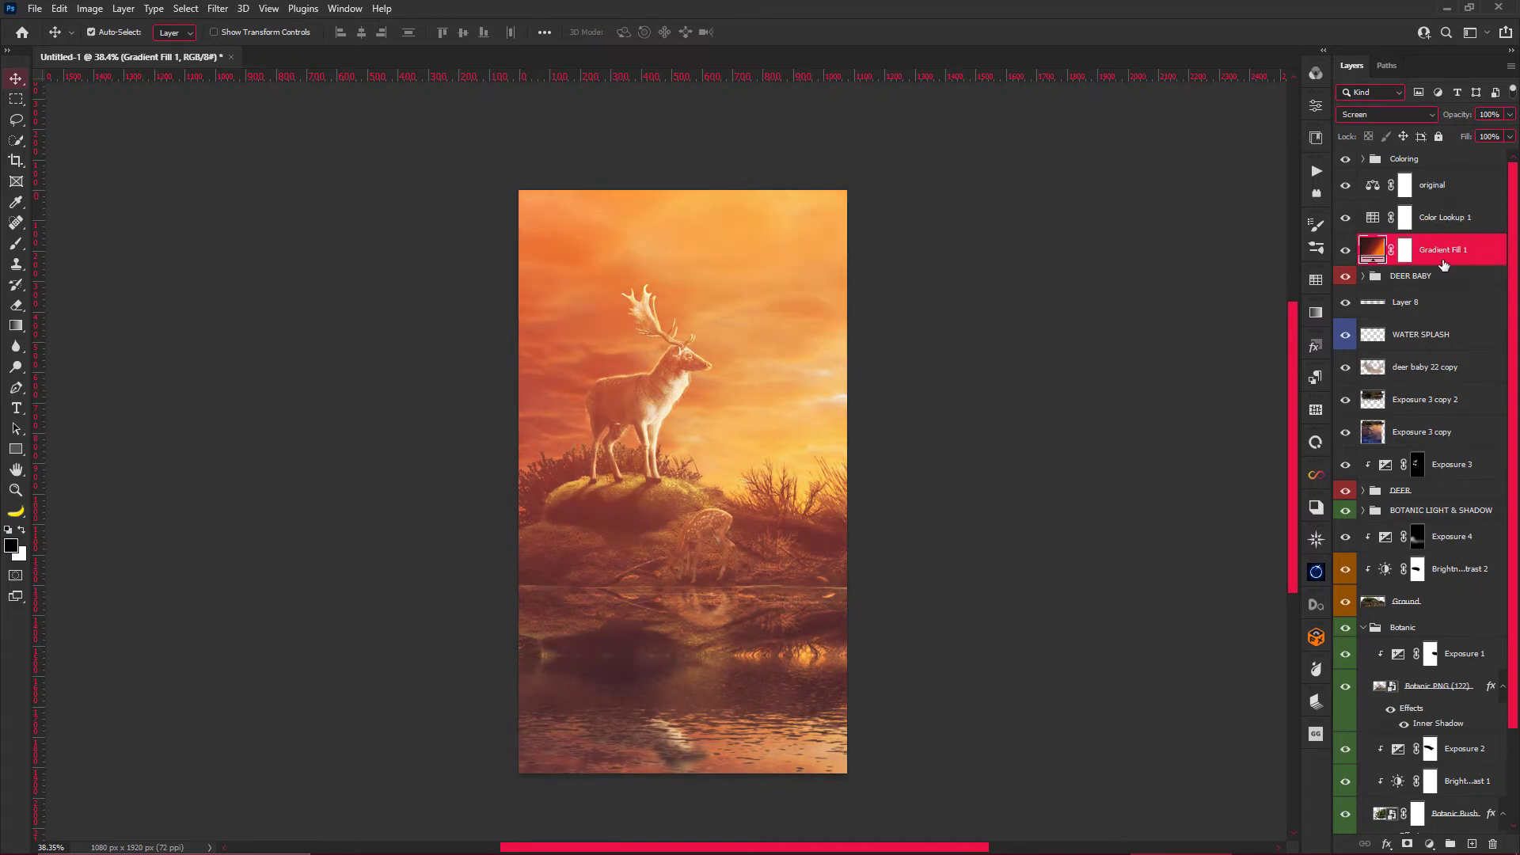
scroll(1175, 261, up, 1)
drag(1467, 117, 1430, 130)
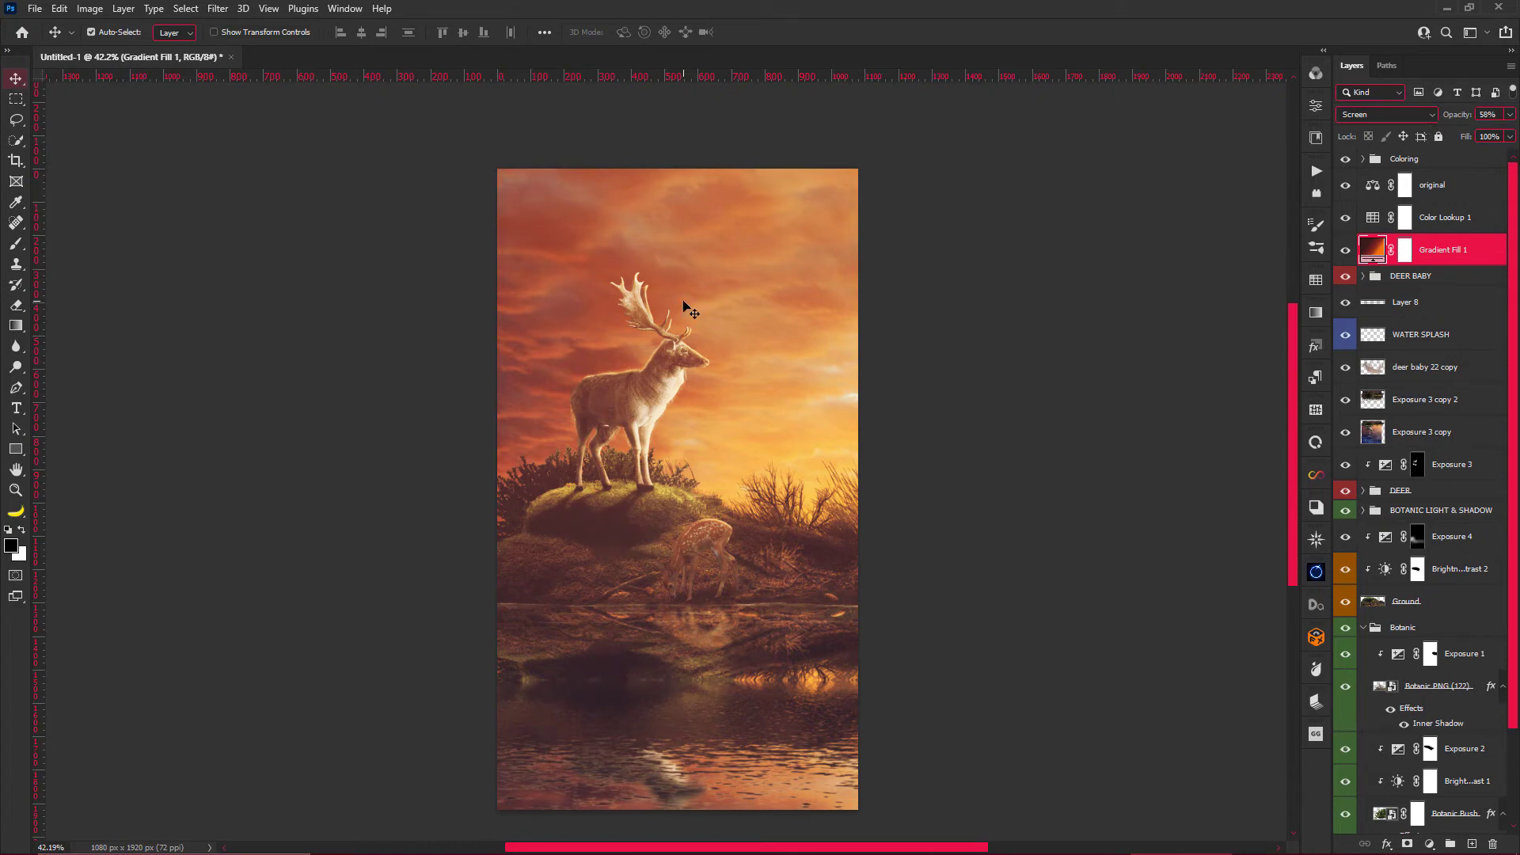
scroll(678, 299, up, 3)
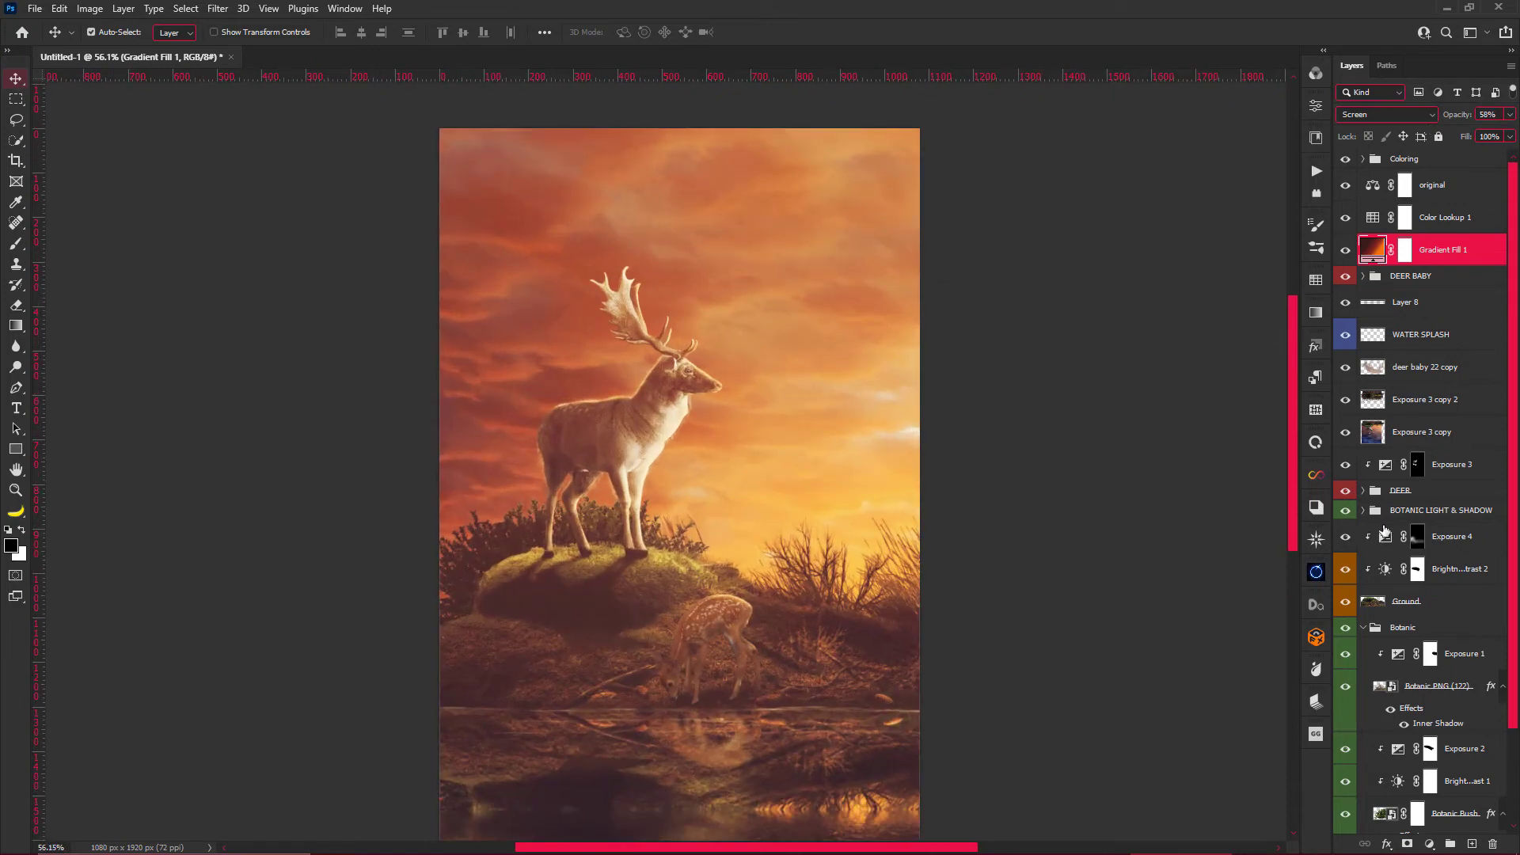
Paint over the antler tips on the Exposure 3 mask to remove their brightening.
click(1409, 627)
click(1363, 627)
click(1363, 490)
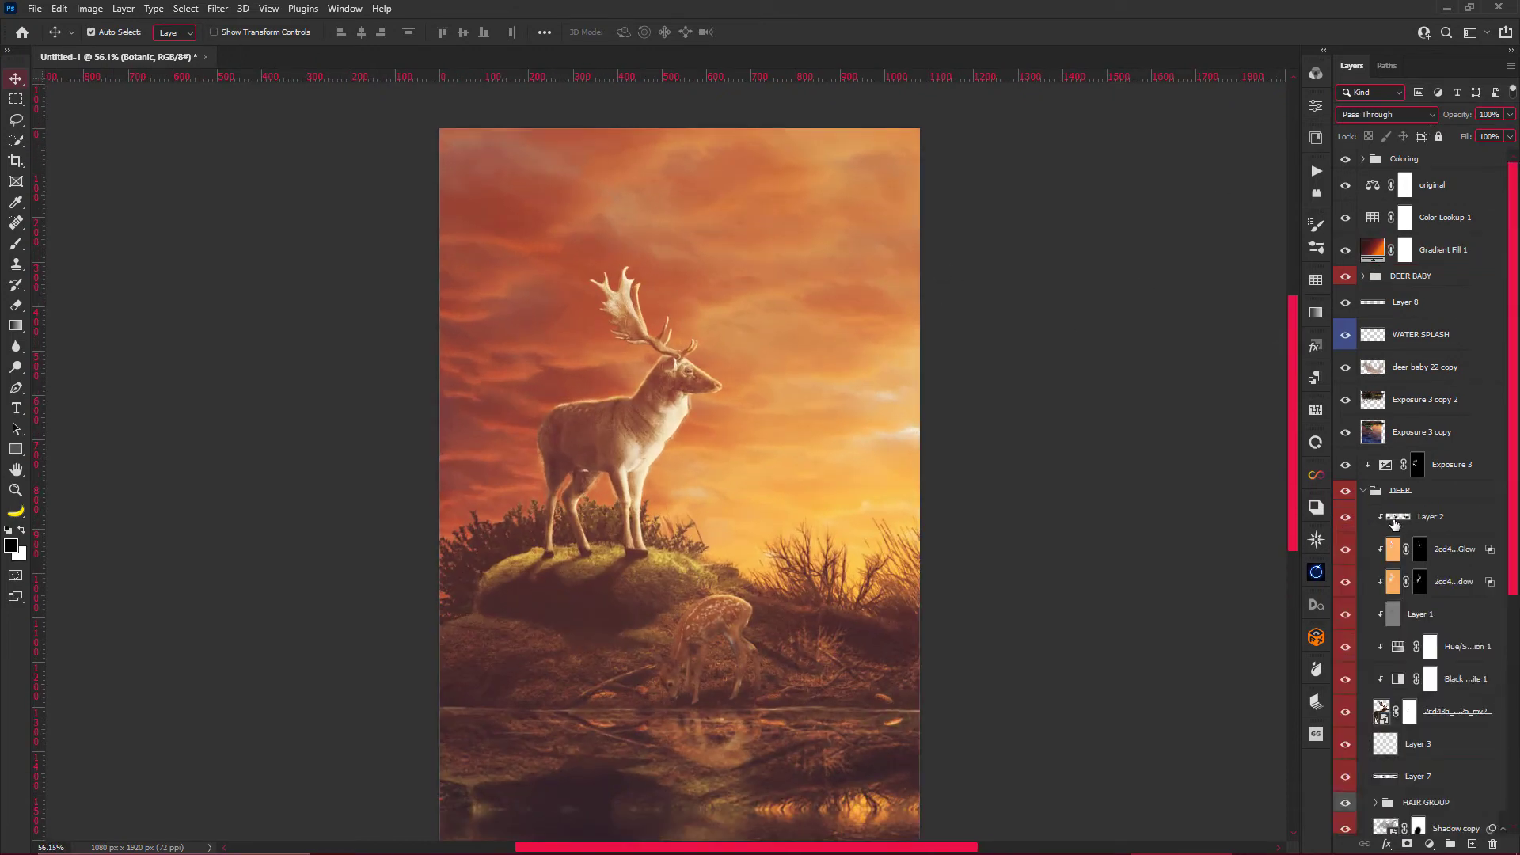
click(1386, 465)
key(b)
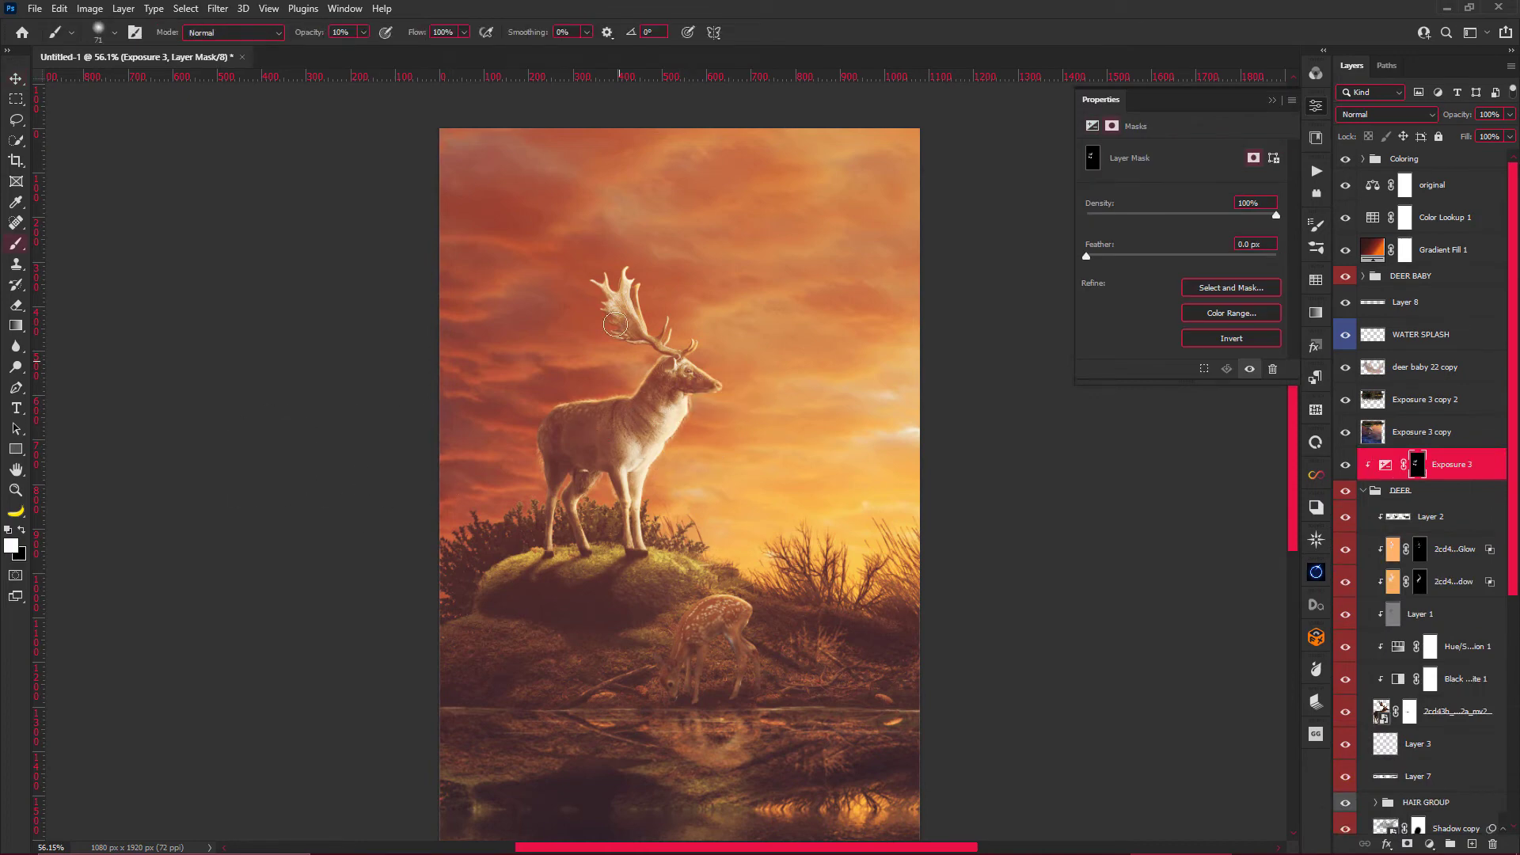
drag(613, 317, 647, 366)
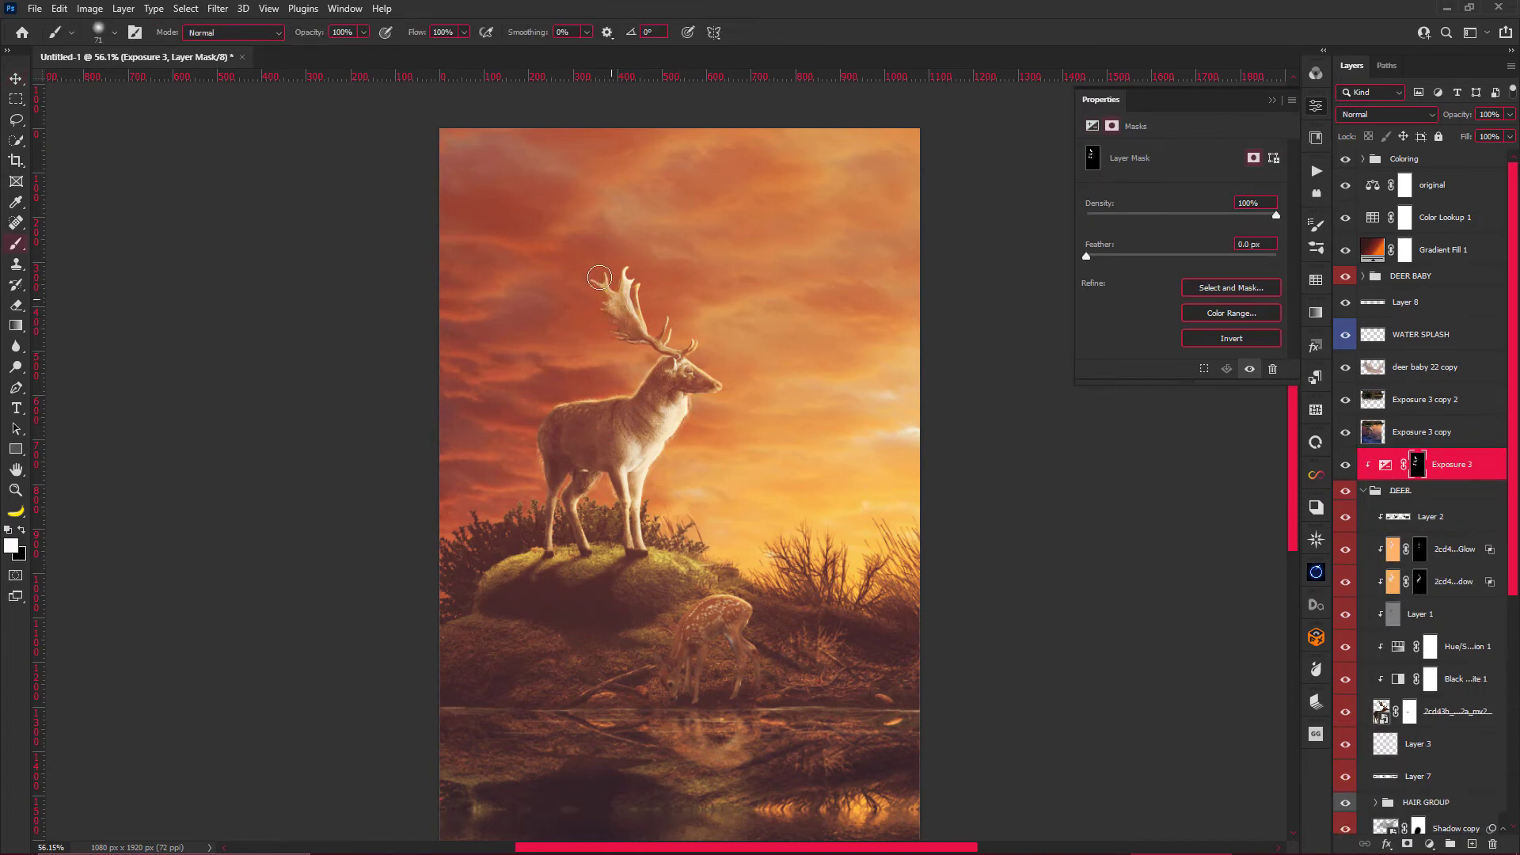
Paint the stag's neck and chest on the Exposure 3 mask, then collapse the DEER group.
drag(599, 277, 620, 437)
scroll(614, 479, up, 2)
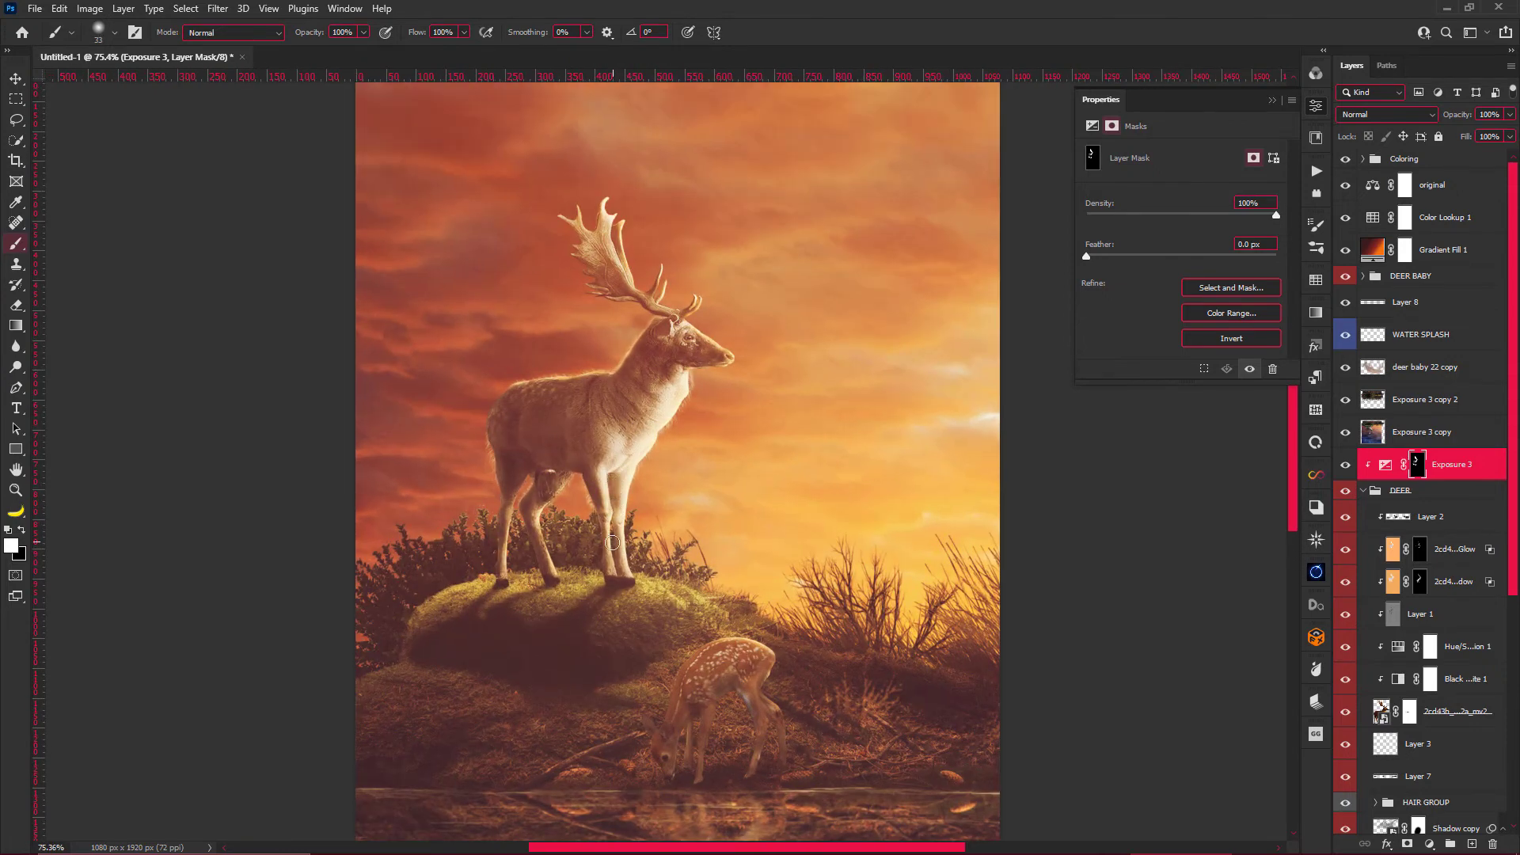
scroll(612, 543, down, 2)
scroll(649, 475, up, 1)
scroll(682, 432, up, 1)
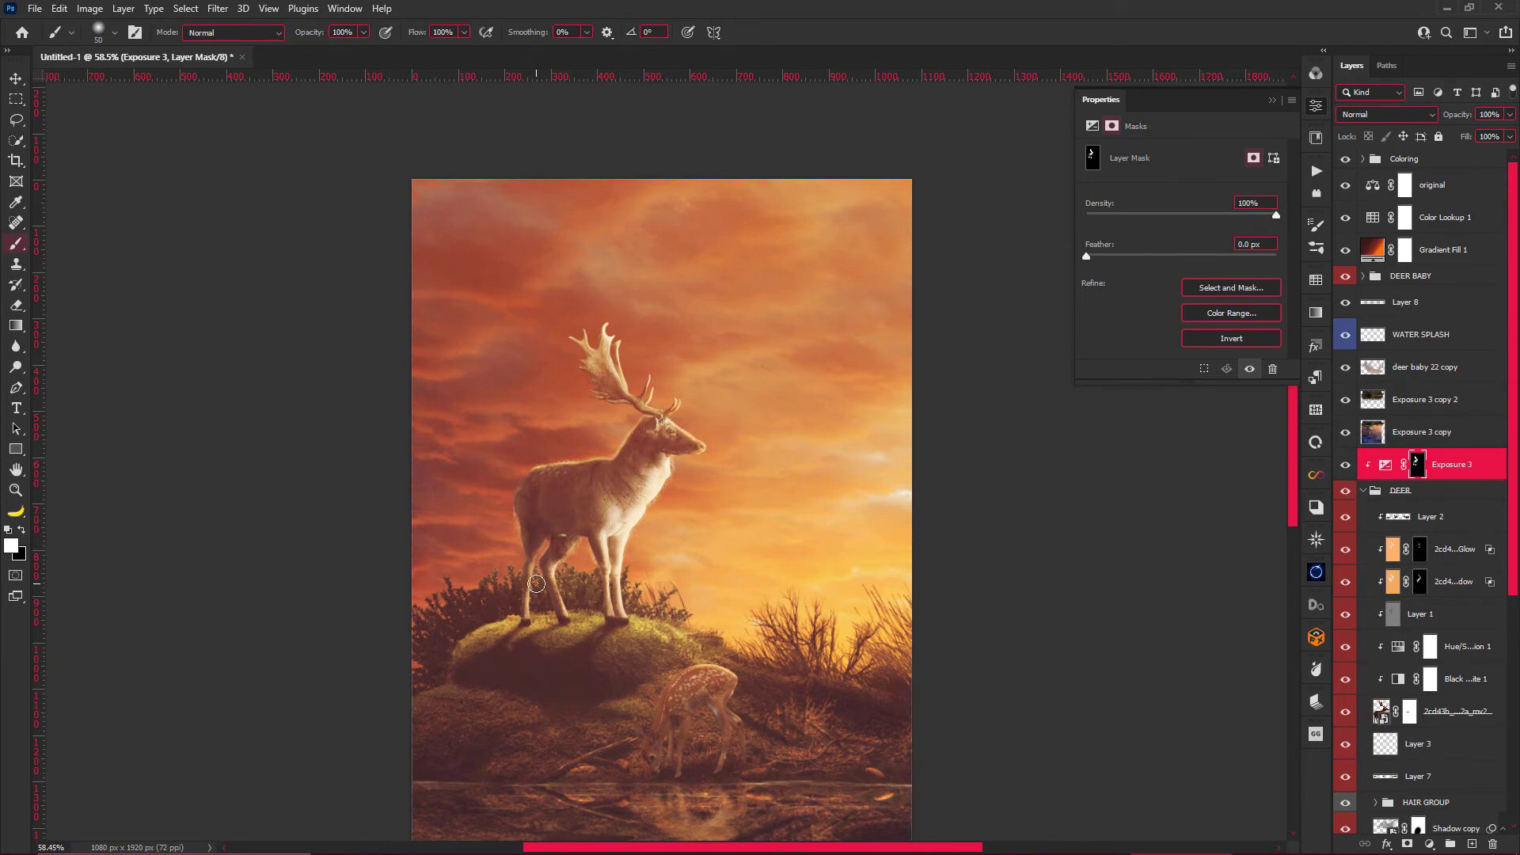
key(v)
scroll(536, 584, down, 3)
scroll(633, 514, up, 2)
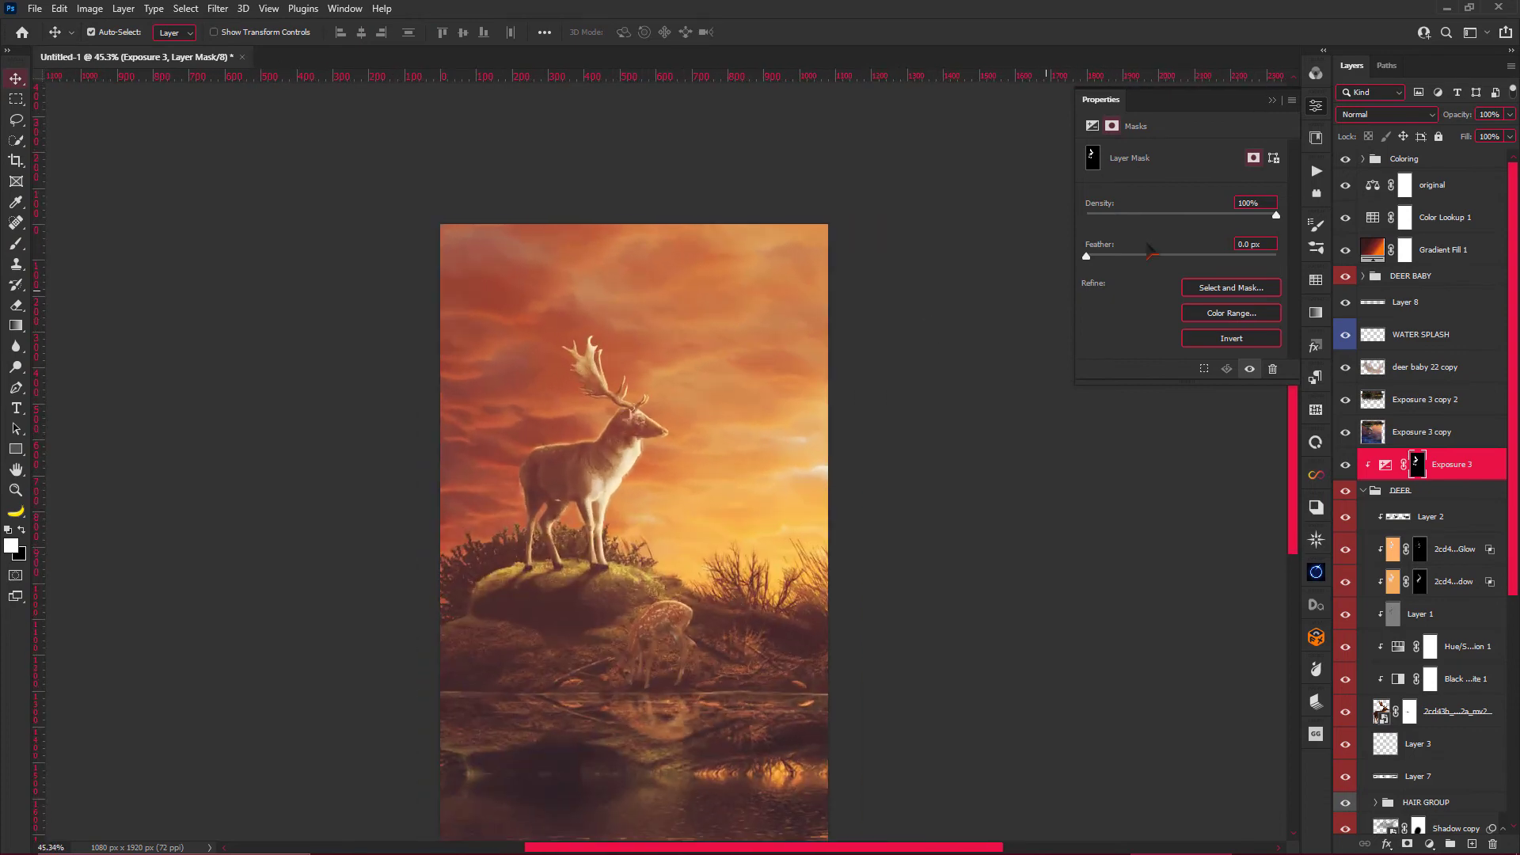
click(1364, 490)
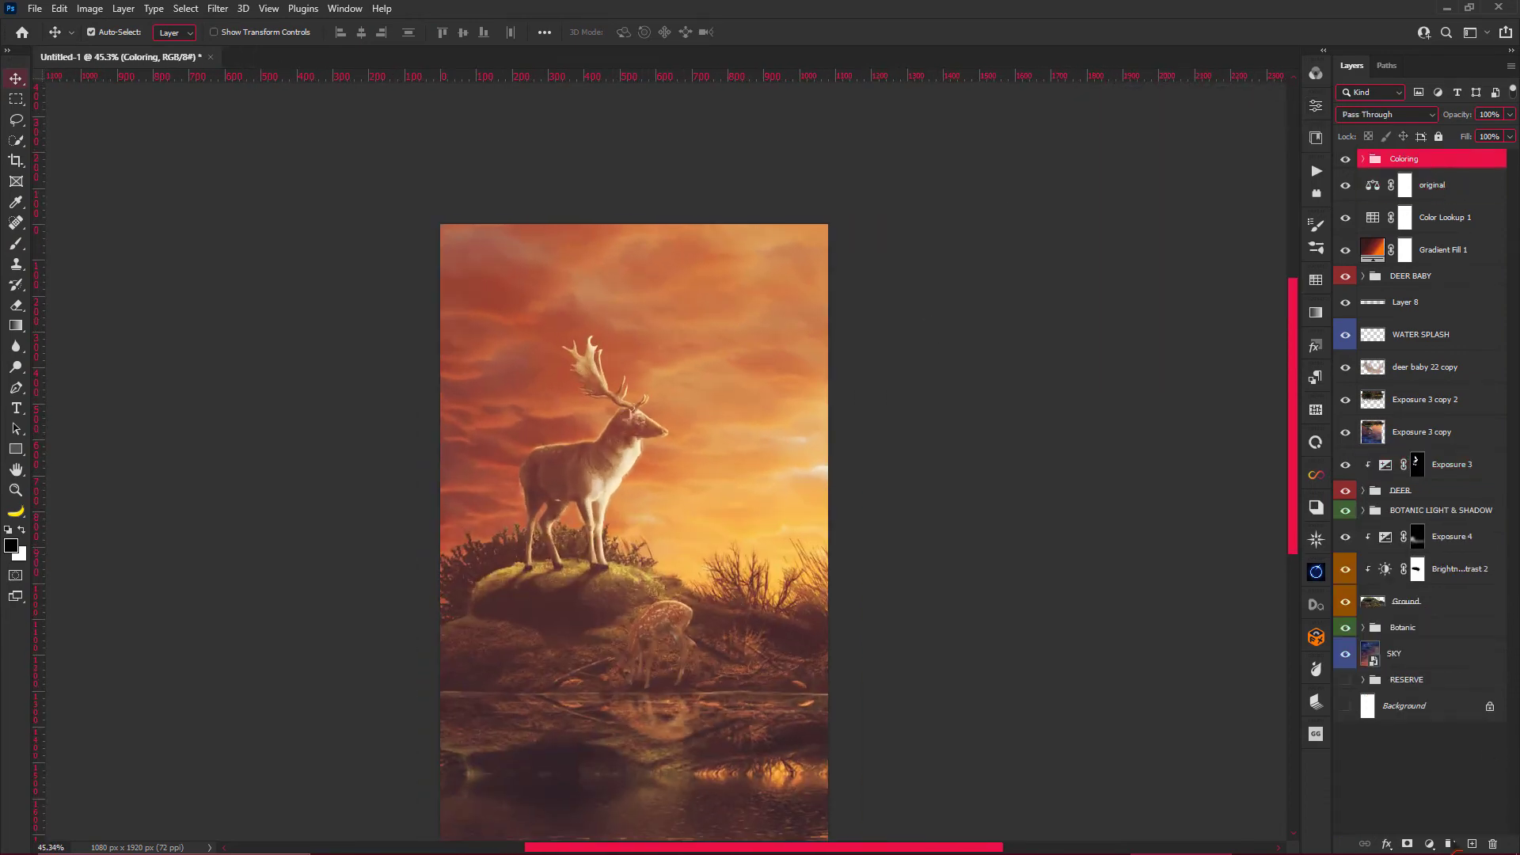
Add new Layer 10 and choose a brush from the 20 Smoke Brushes set.
click(1472, 844)
key(b)
right_click(649, 402)
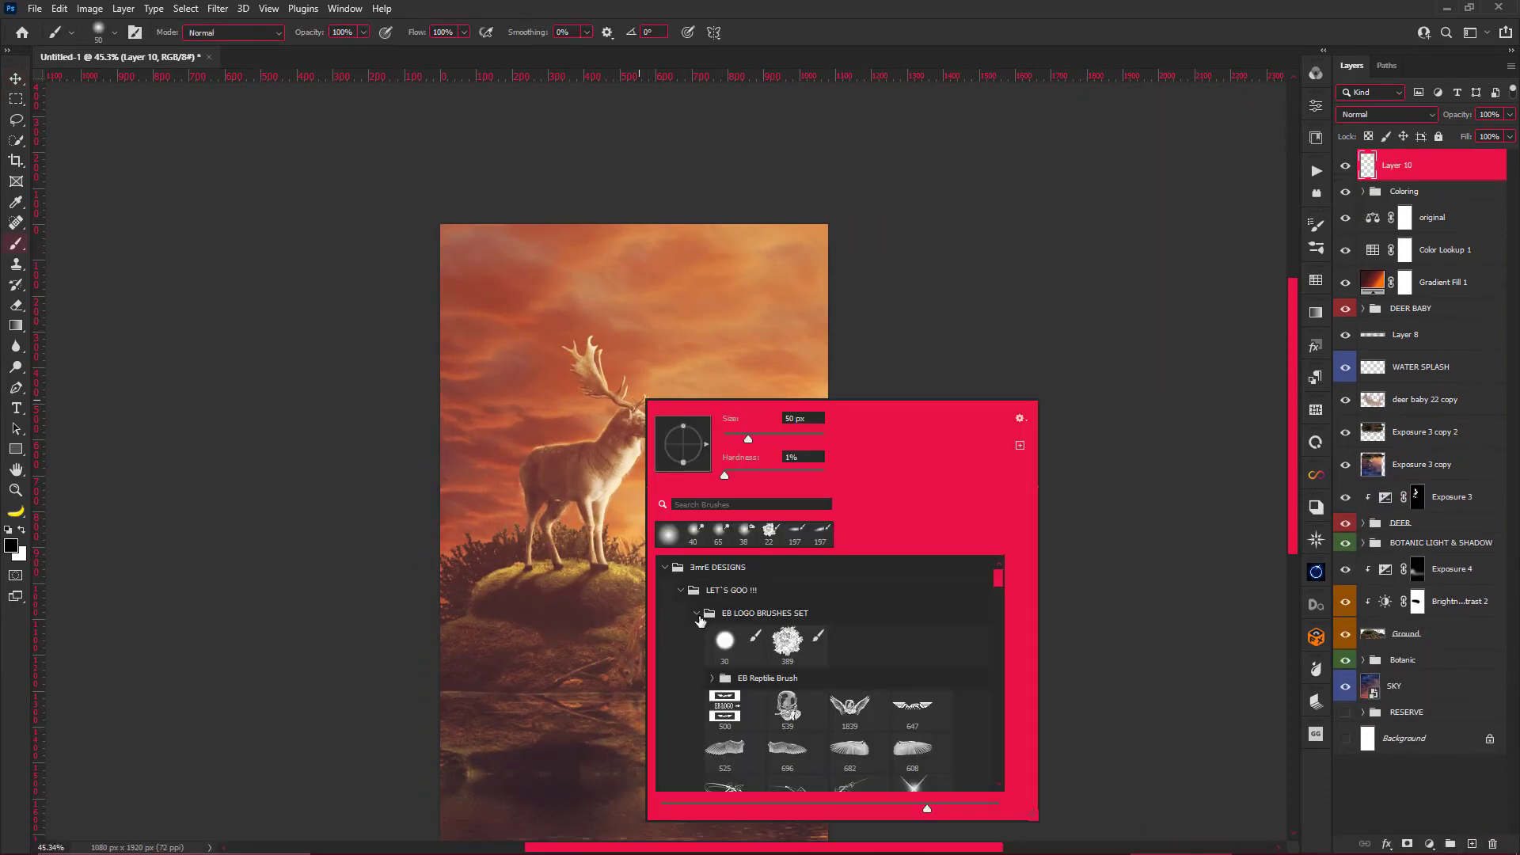
click(699, 614)
scroll(821, 675, down, 5)
scroll(822, 674, down, 3)
scroll(821, 674, down, 3)
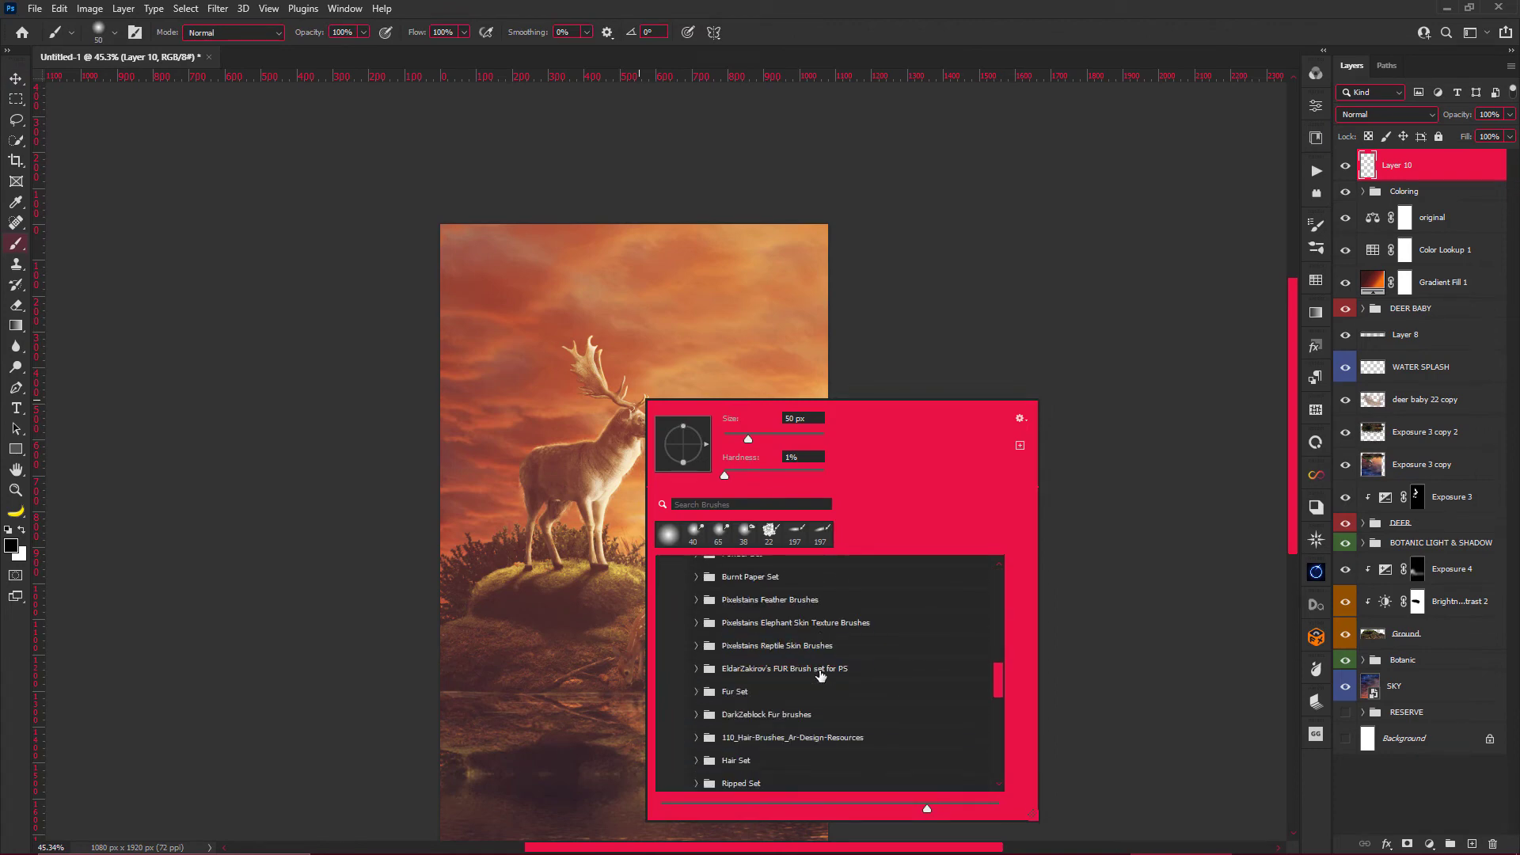
scroll(821, 675, down, 5)
scroll(821, 675, down, 2)
scroll(821, 674, down, 1)
drag(999, 761, 1000, 622)
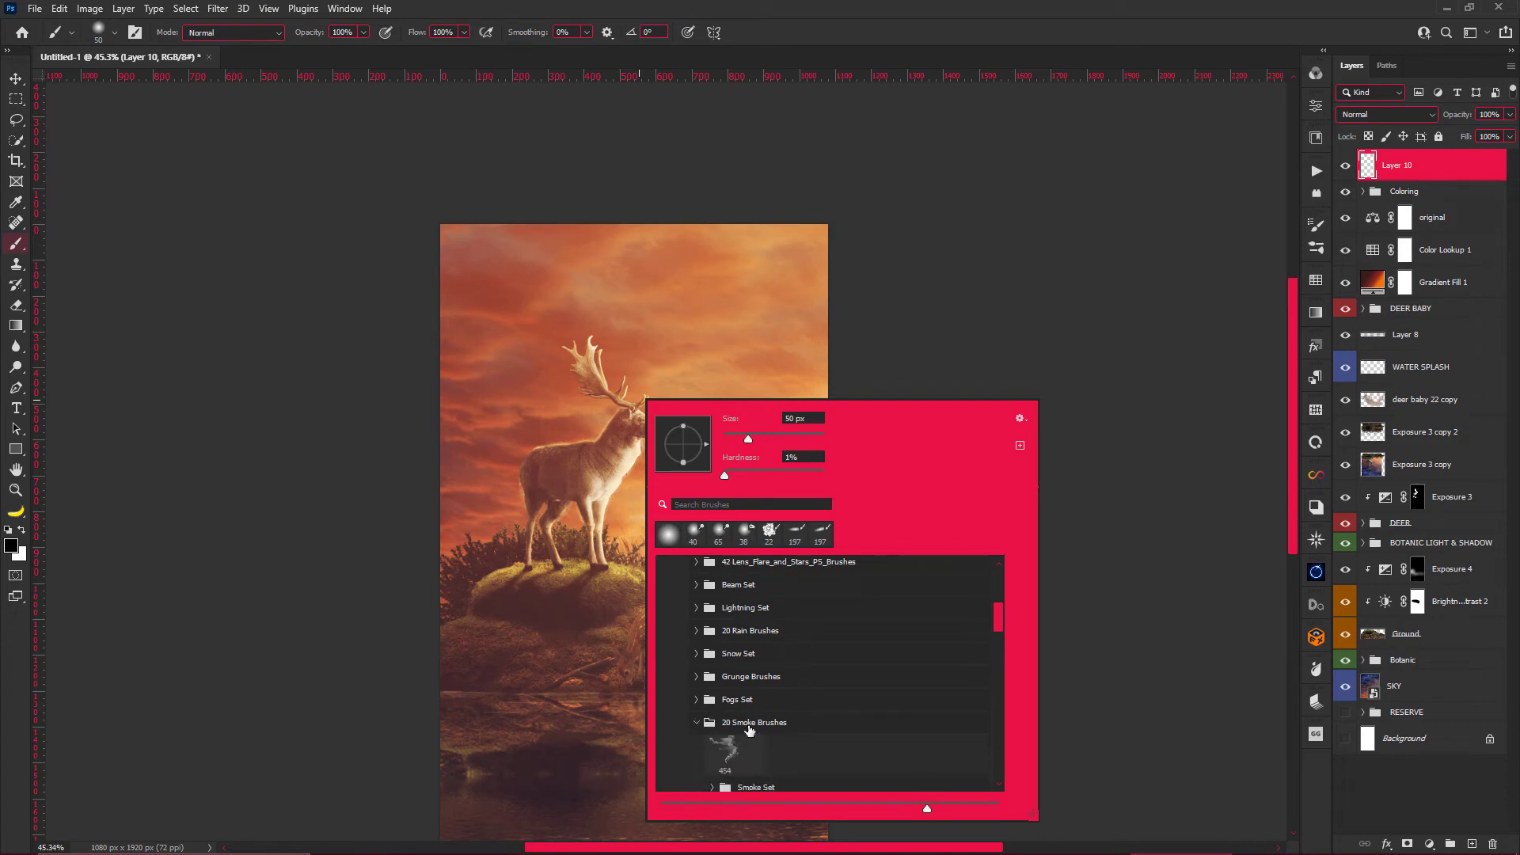
click(712, 730)
scroll(871, 673, down, 5)
scroll(915, 643, down, 5)
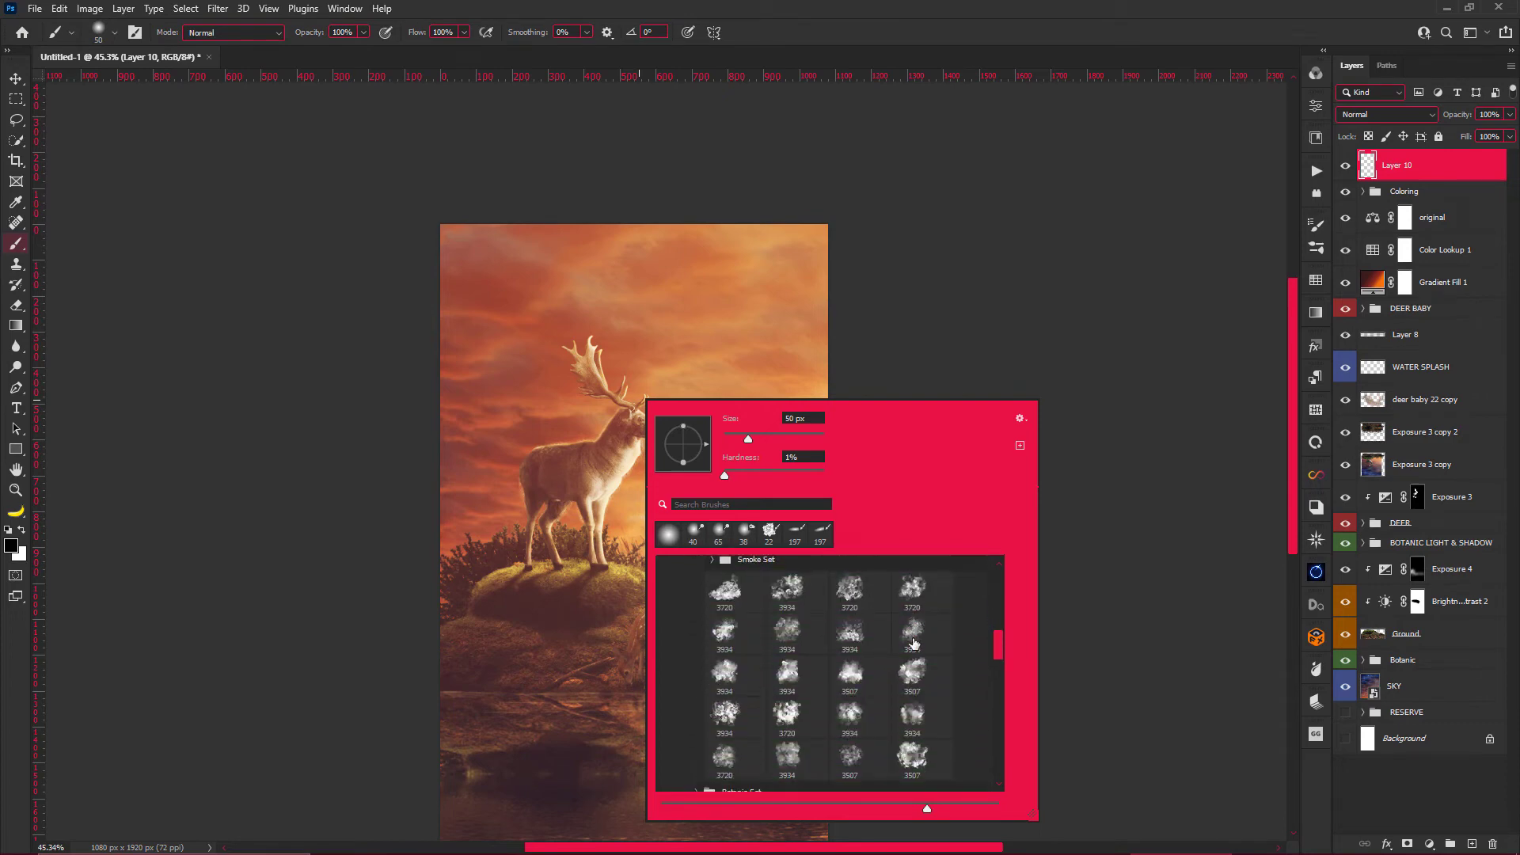
drag(1000, 666, 1004, 648)
click(912, 619)
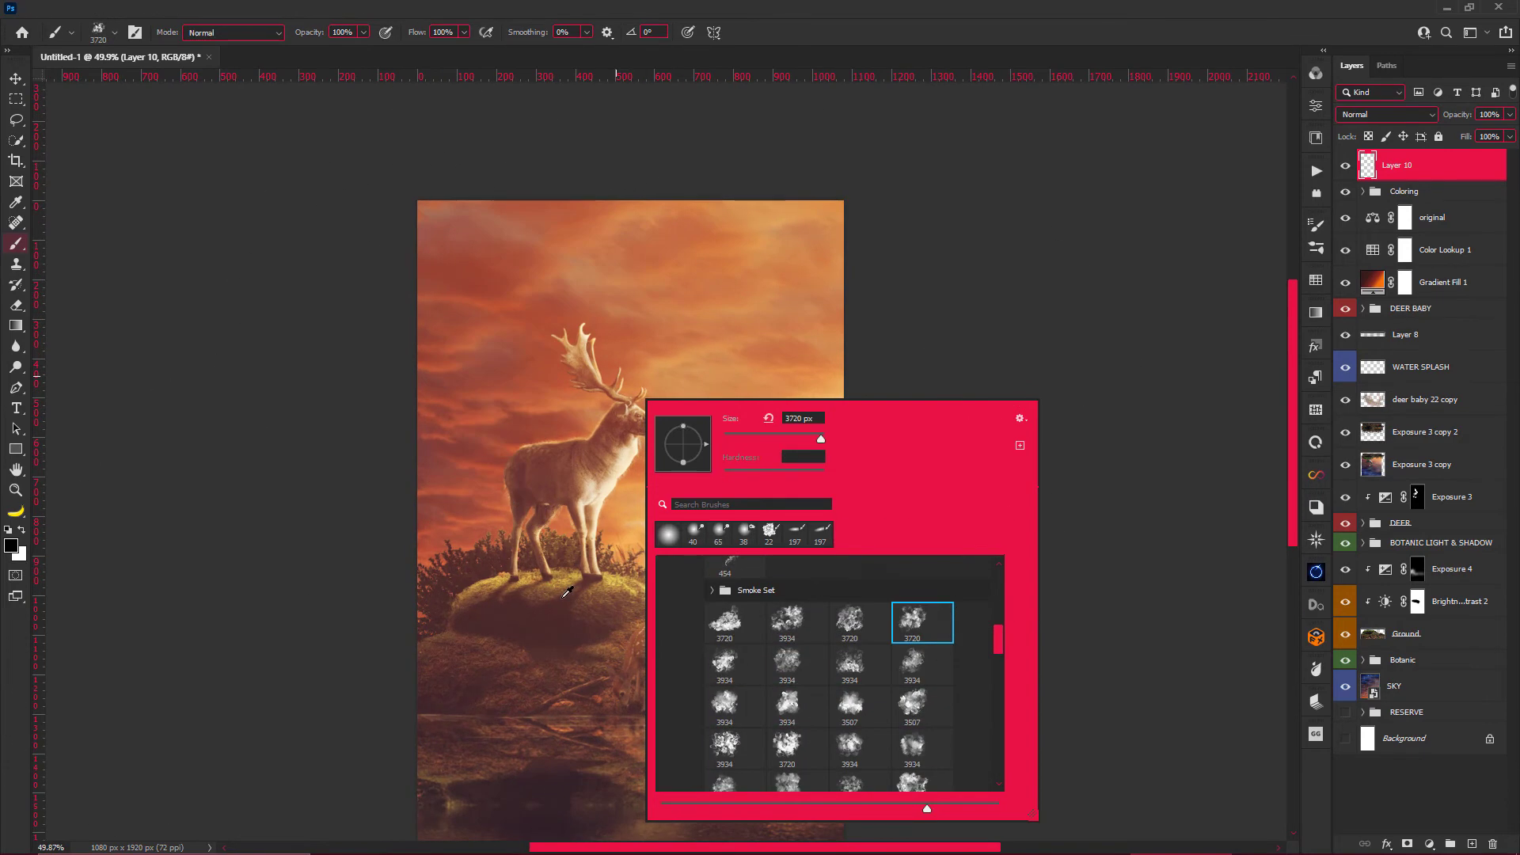
key(Return)
Enlarge the smoke brush and paint a white breath puff at the stag's nose.
scroll(666, 436, up, 1)
scroll(661, 440, up, 1)
key(bracketright)
scroll(658, 441, up, 1)
right_click(691, 434)
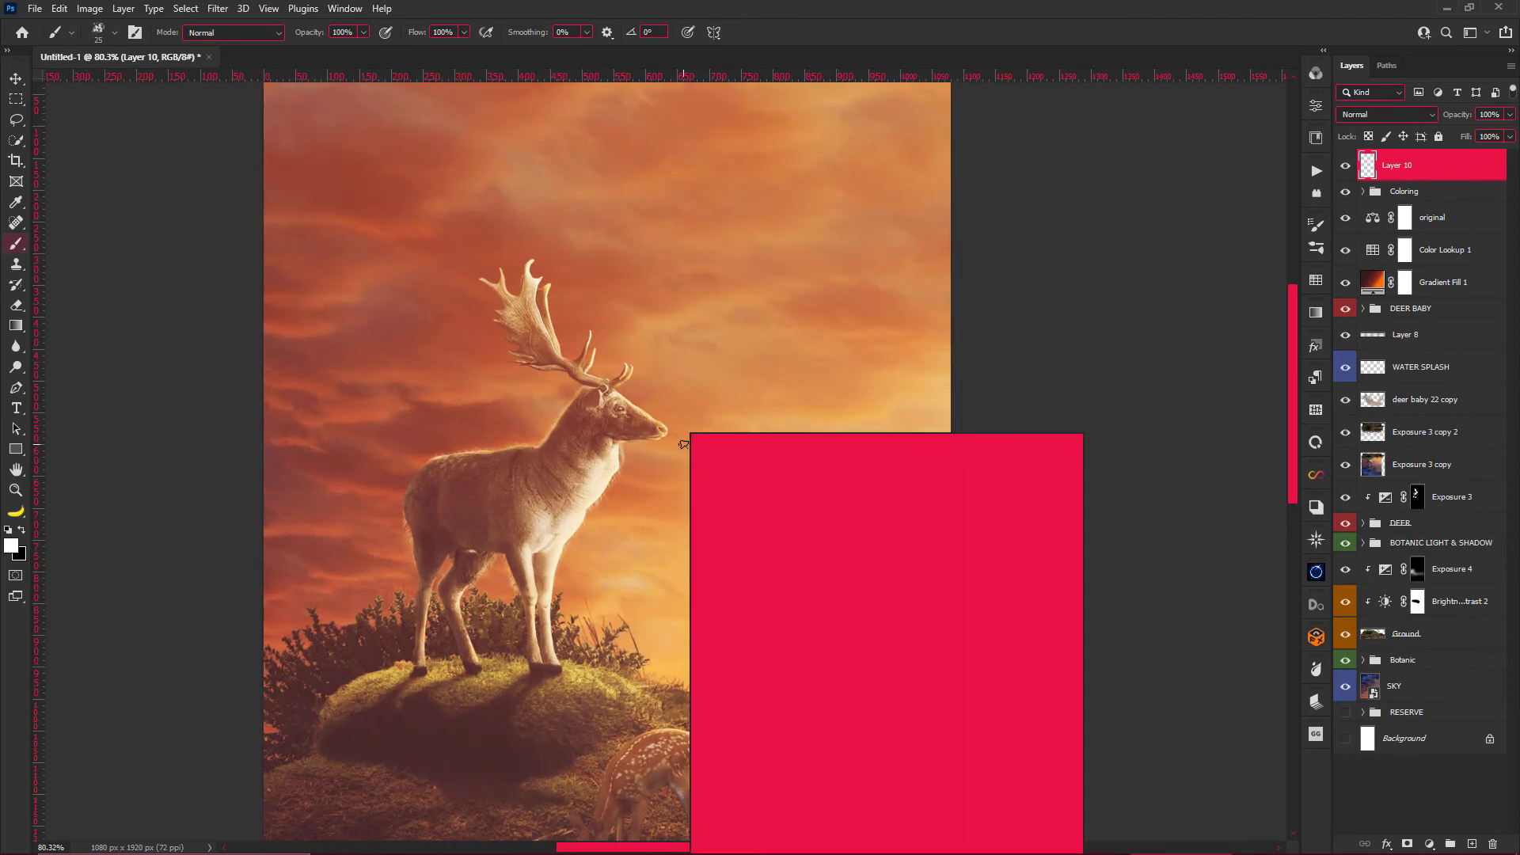
key(Return)
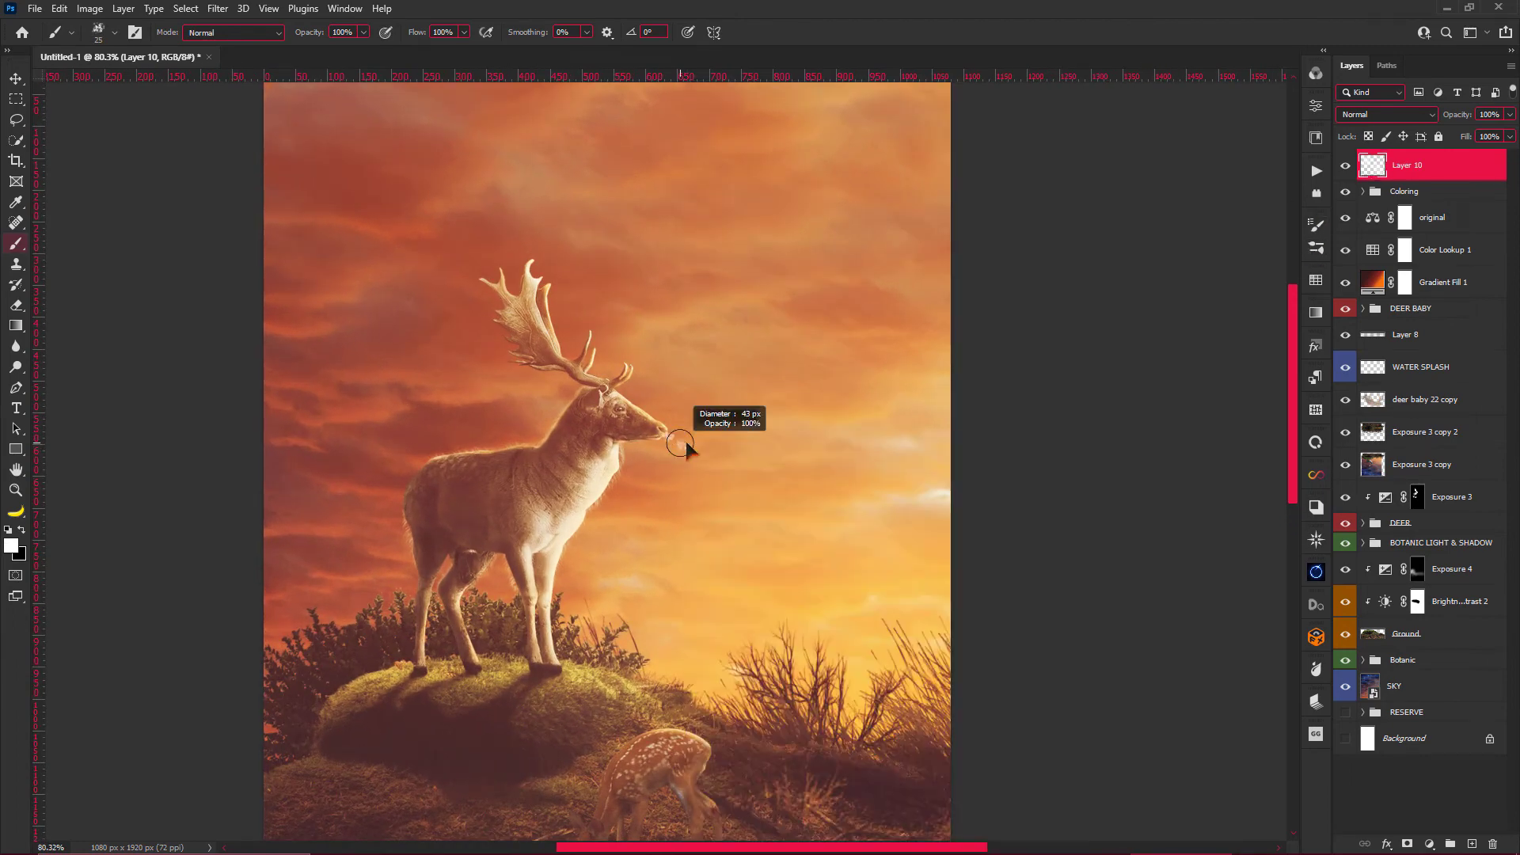
drag(678, 453, 716, 459)
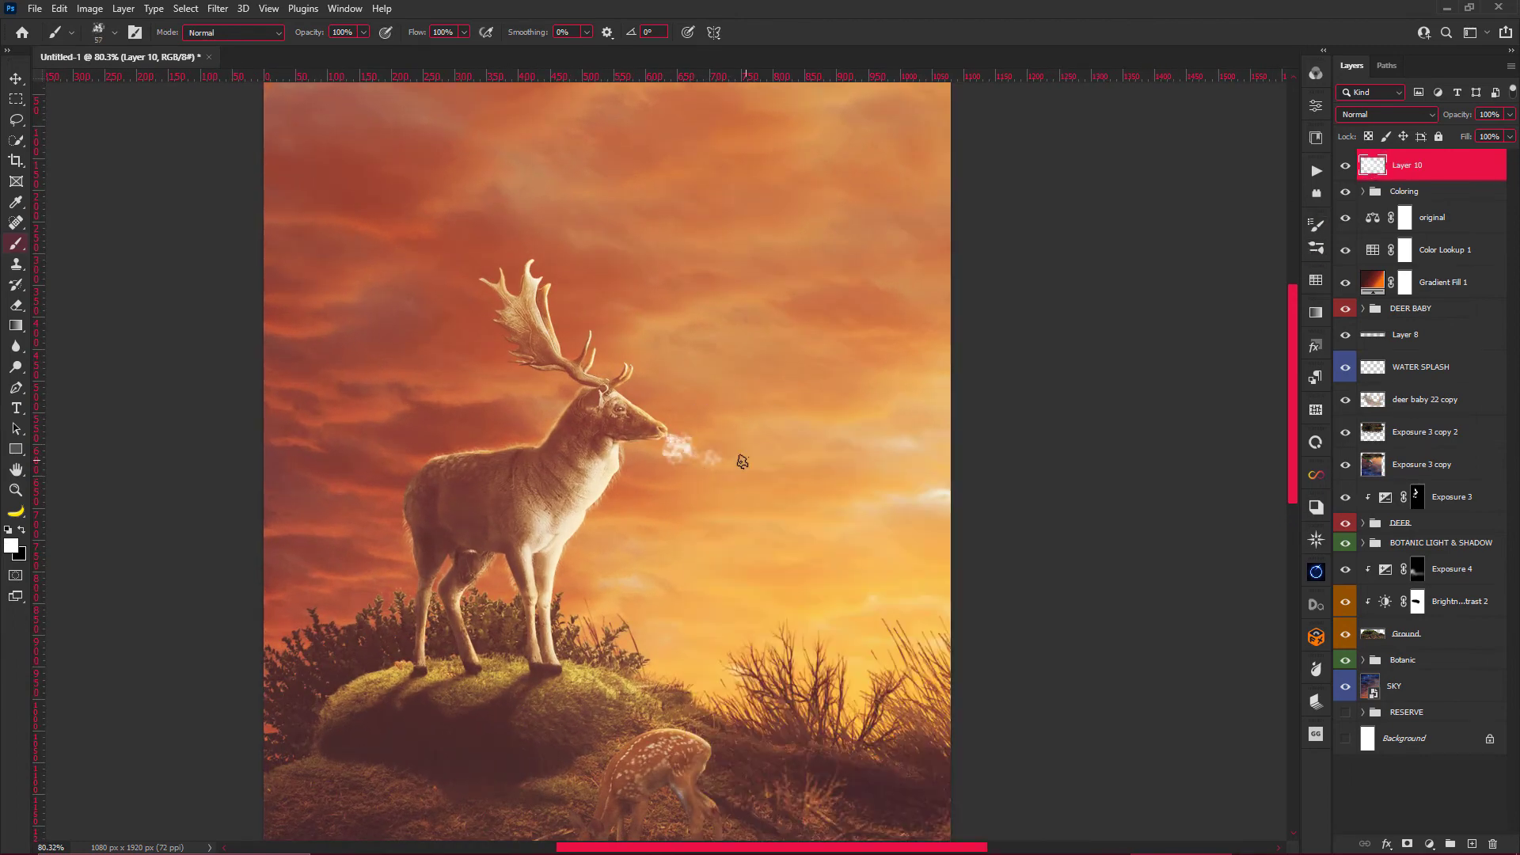
scroll(812, 552, down, 2)
Lower the vapour layer's opacity to 54%.
drag(1465, 116, 1421, 119)
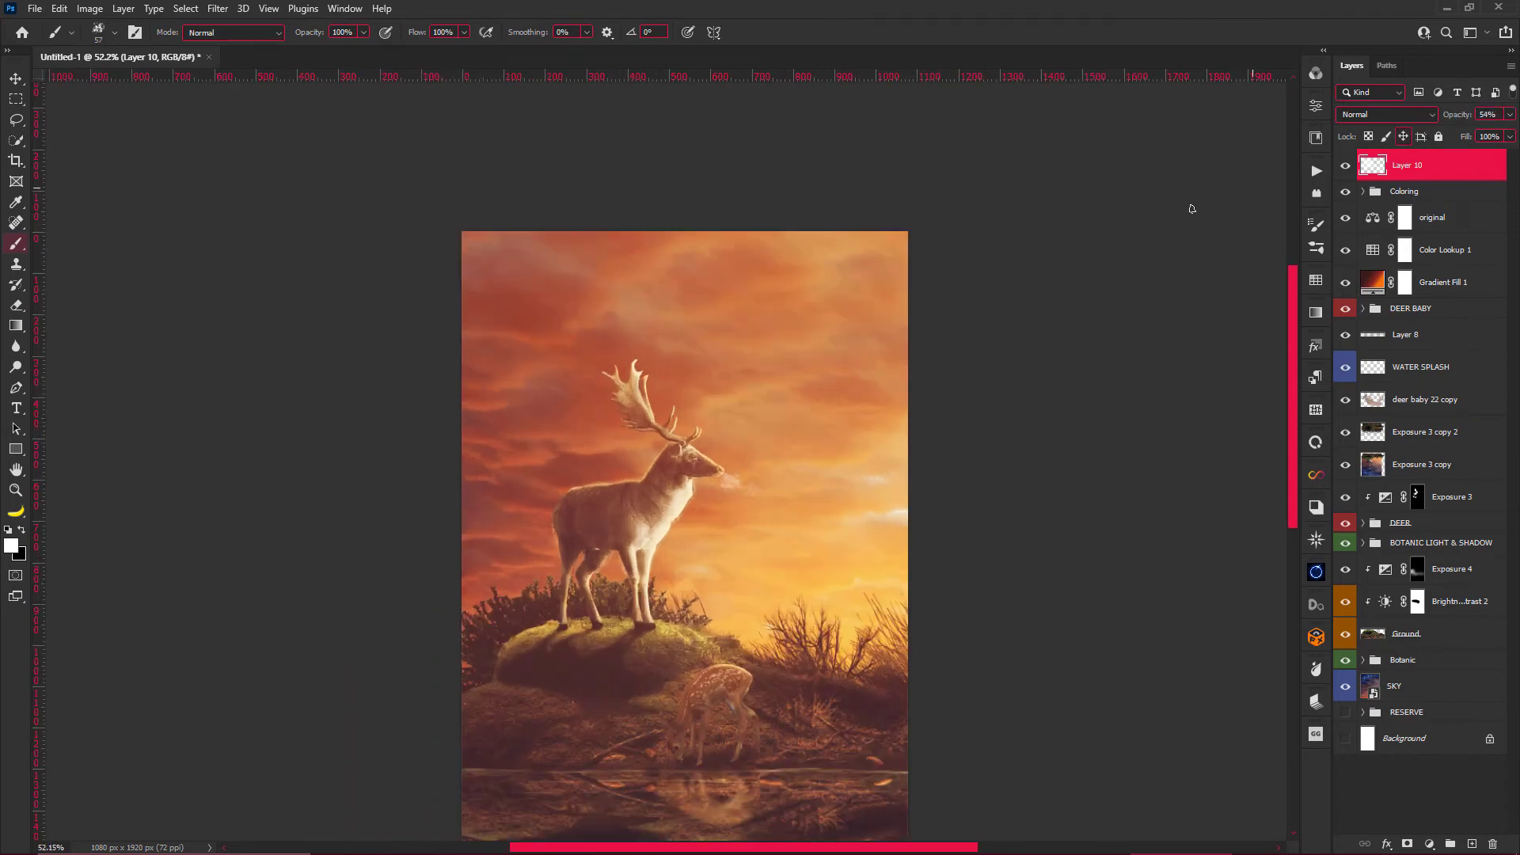
scroll(727, 504, up, 2)
scroll(724, 514, up, 3)
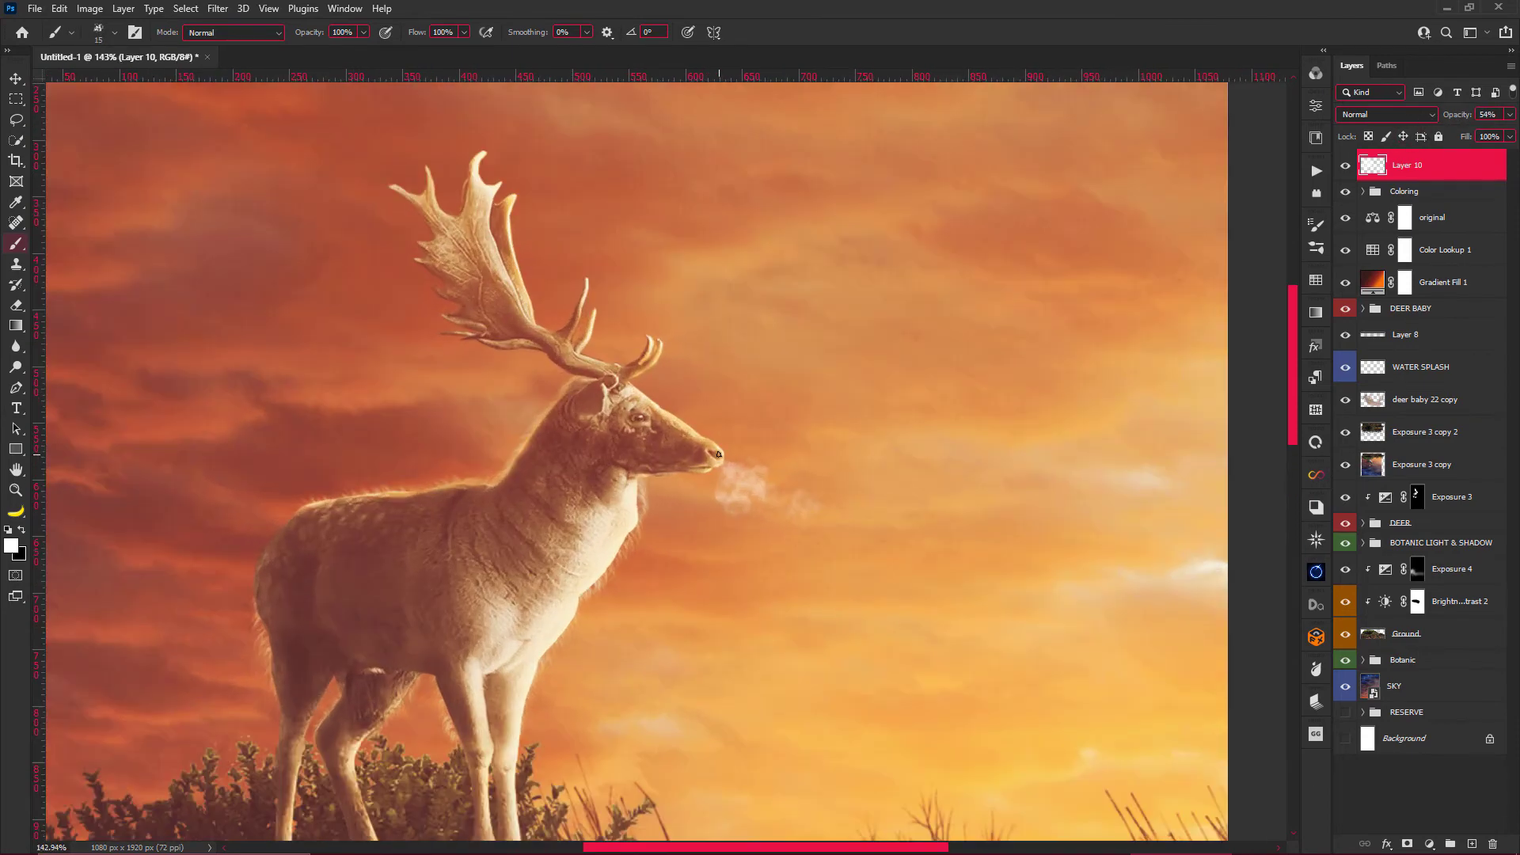
scroll(717, 545, down, 5)
scroll(713, 586, up, 1)
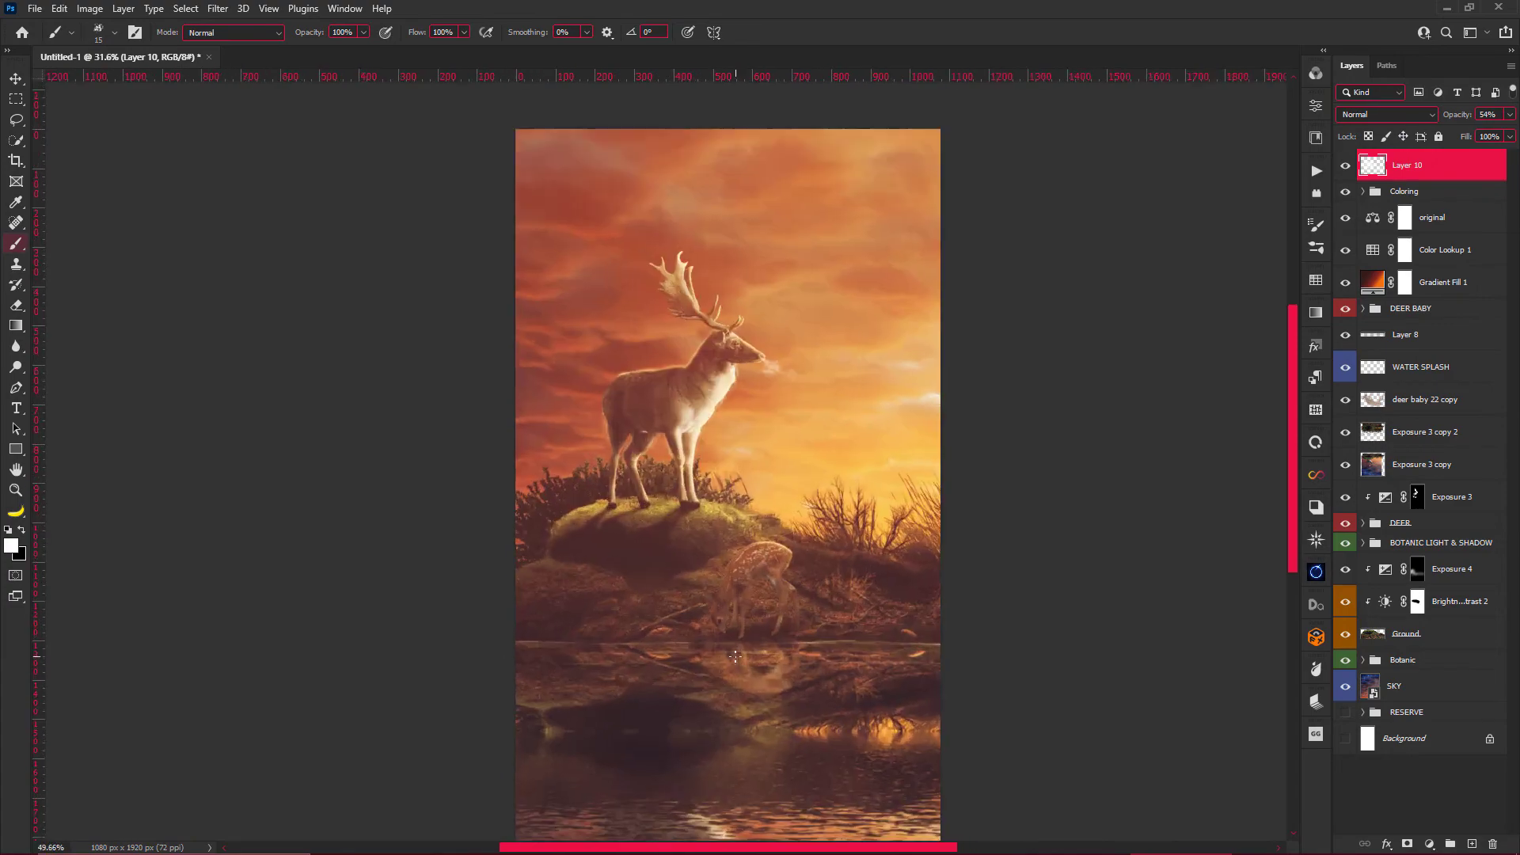
scroll(709, 614, up, 5)
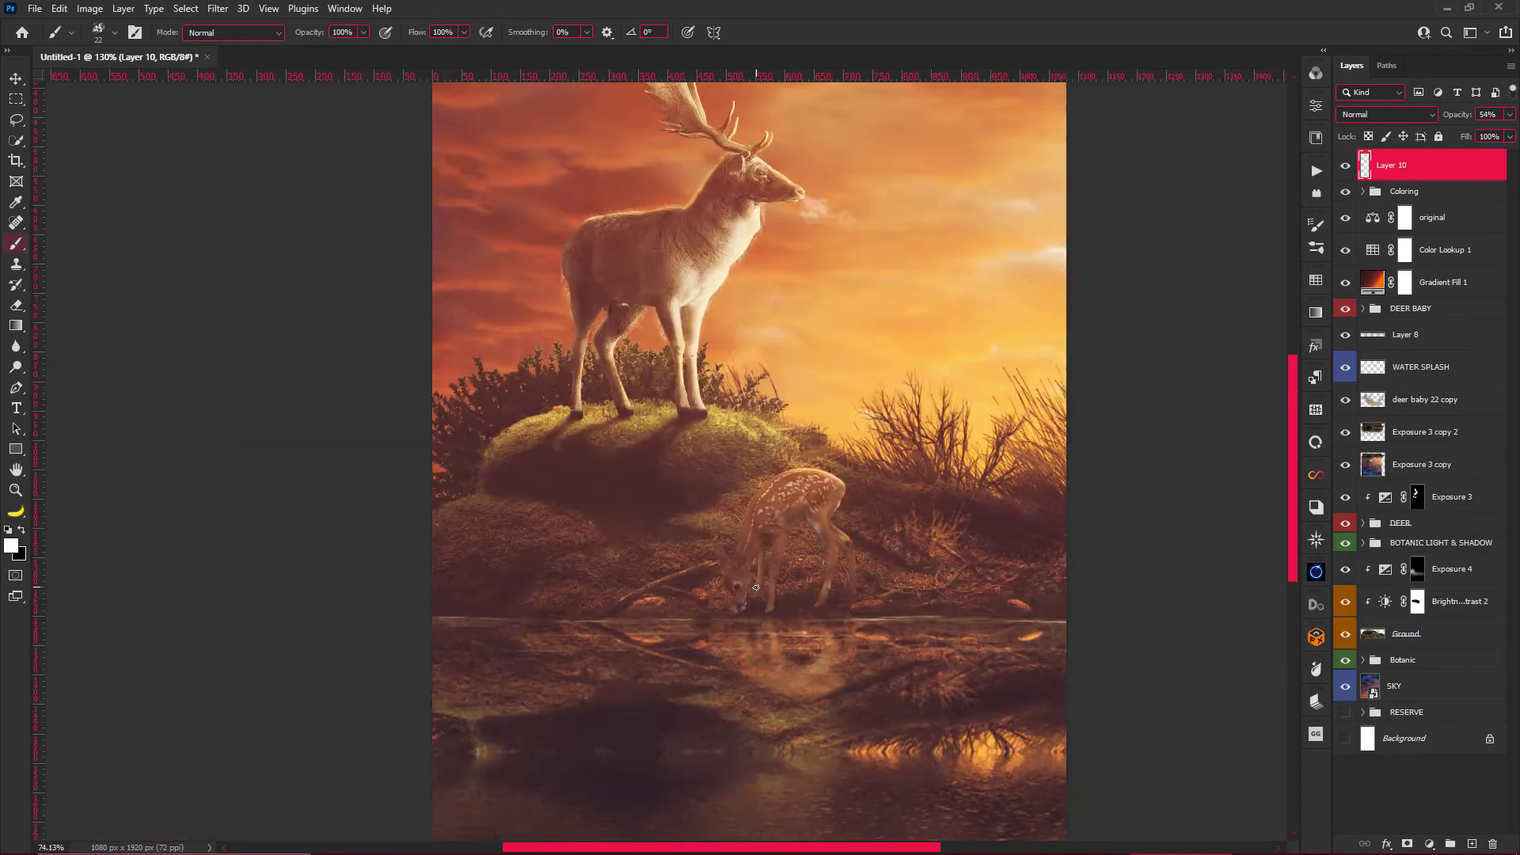
scroll(709, 614, down, 5)
scroll(754, 586, up, 3)
Set the Eraser to 10% strength, then return to the Move tool.
key(e)
key(1)
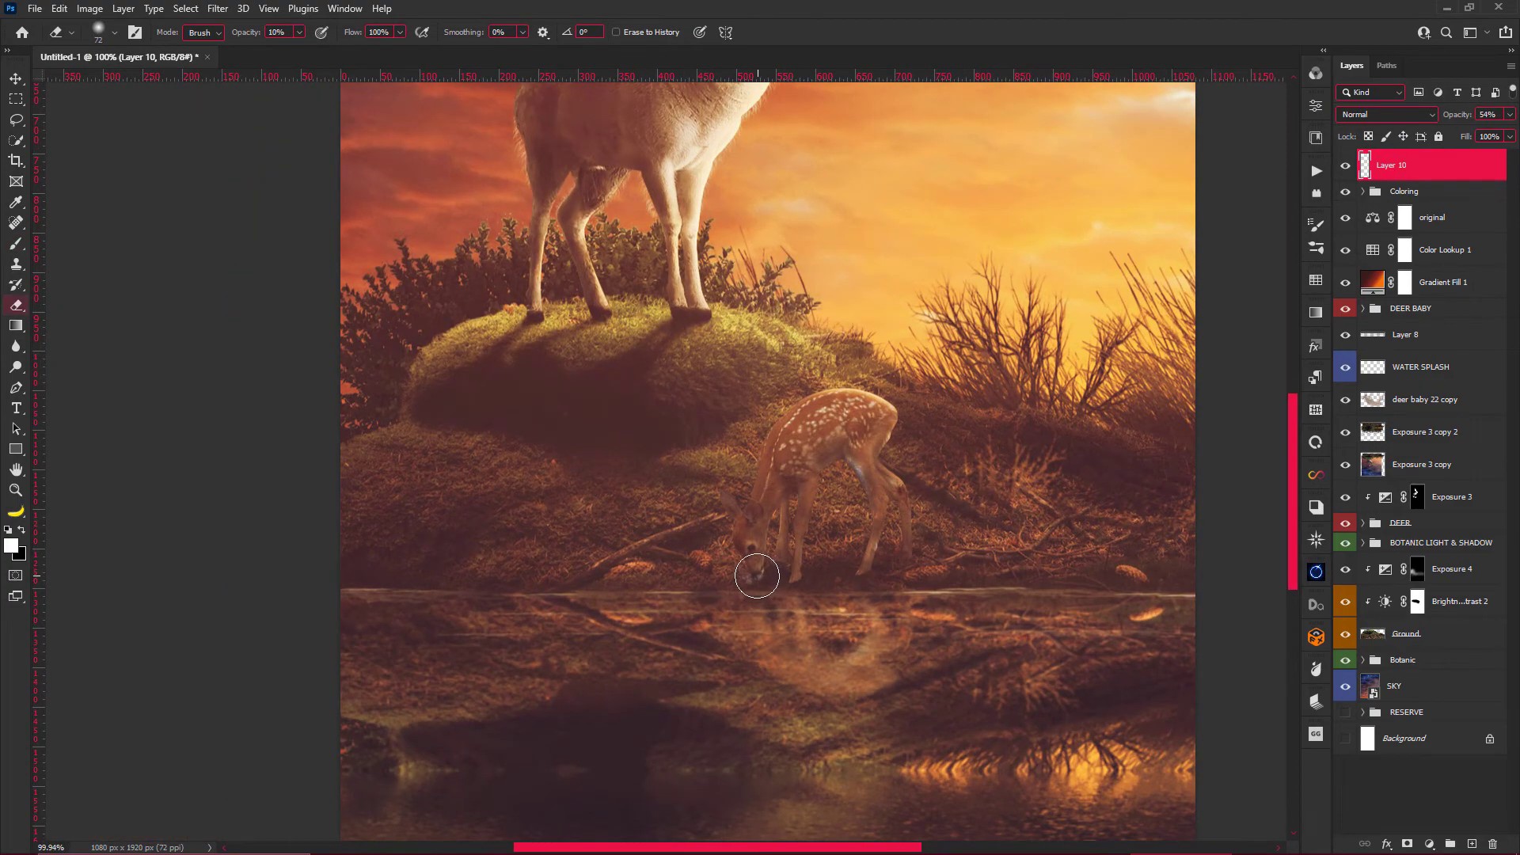
key(v)
scroll(713, 594, down, 1)
scroll(787, 356, down, 3)
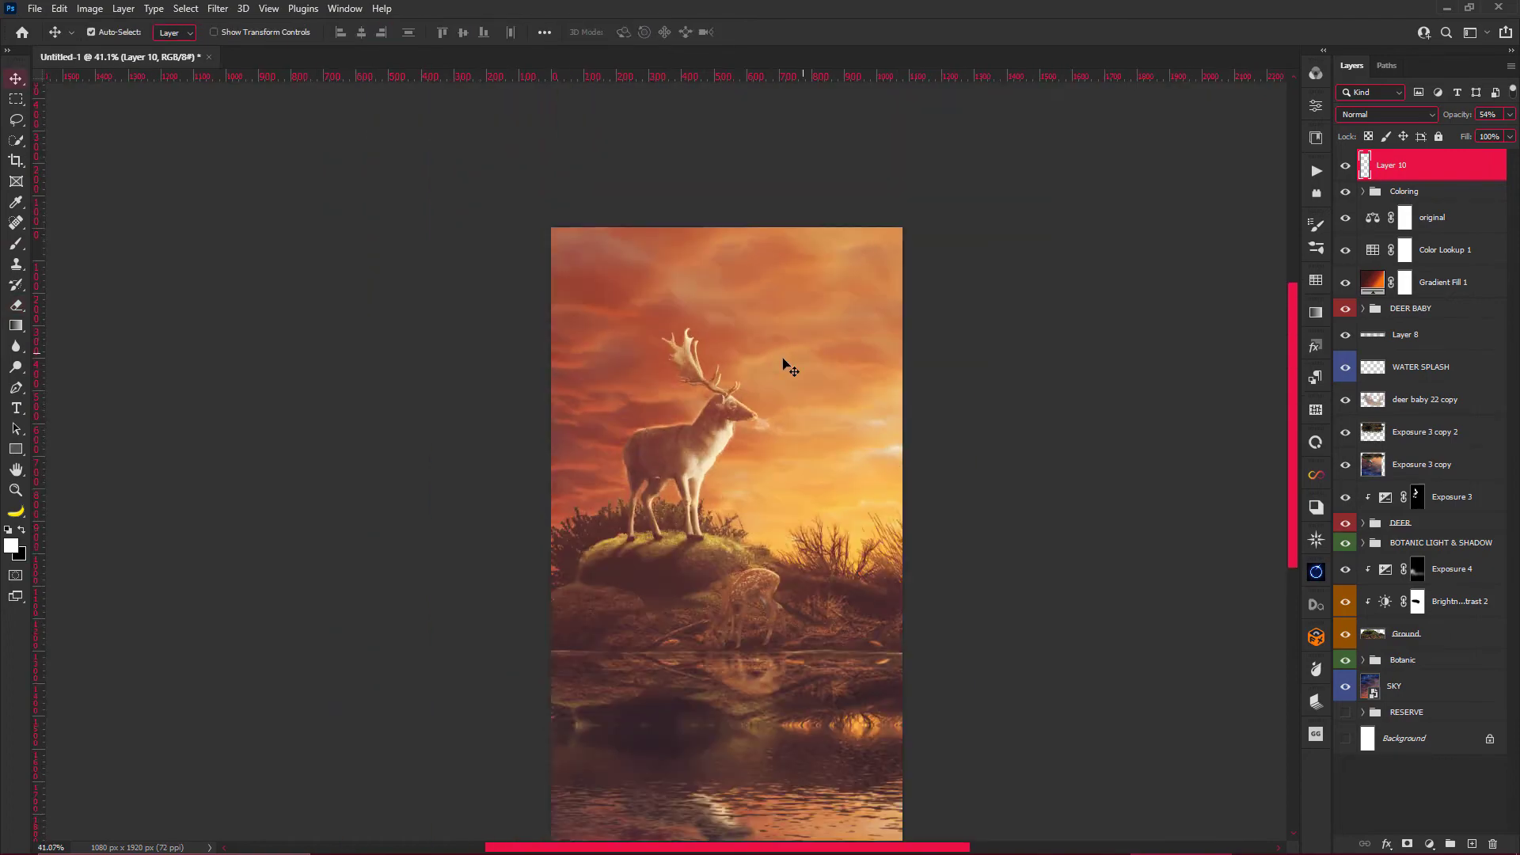
scroll(787, 357, up, 1)
scroll(752, 384, down, 1)
scroll(750, 380, down, 1)
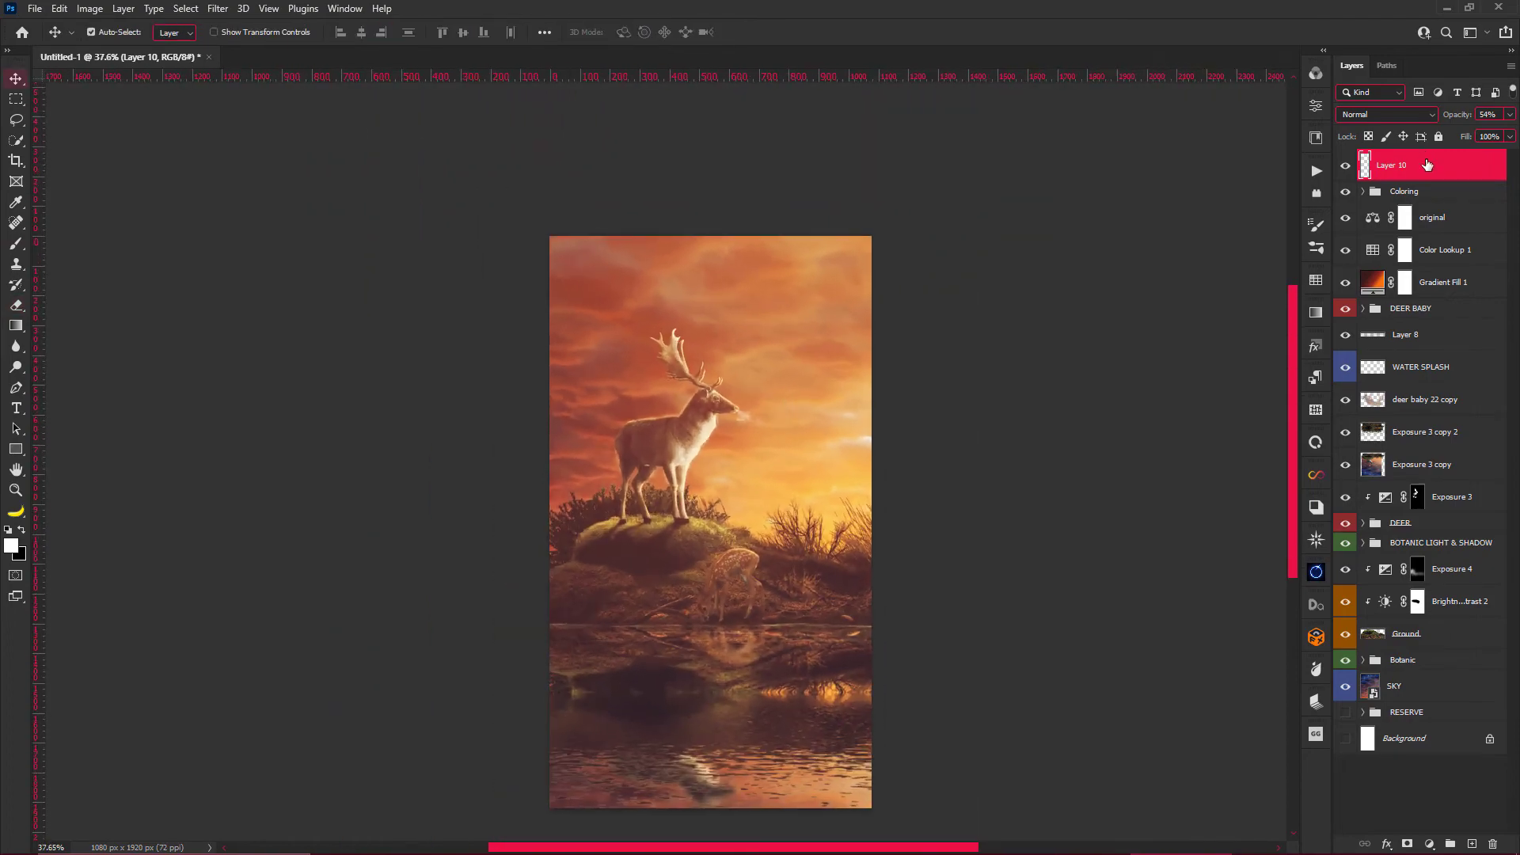
Add a Levels 2 adjustment with midtone 1.08 and black point 6.
click(1405, 191)
click(1429, 845)
click(1418, 637)
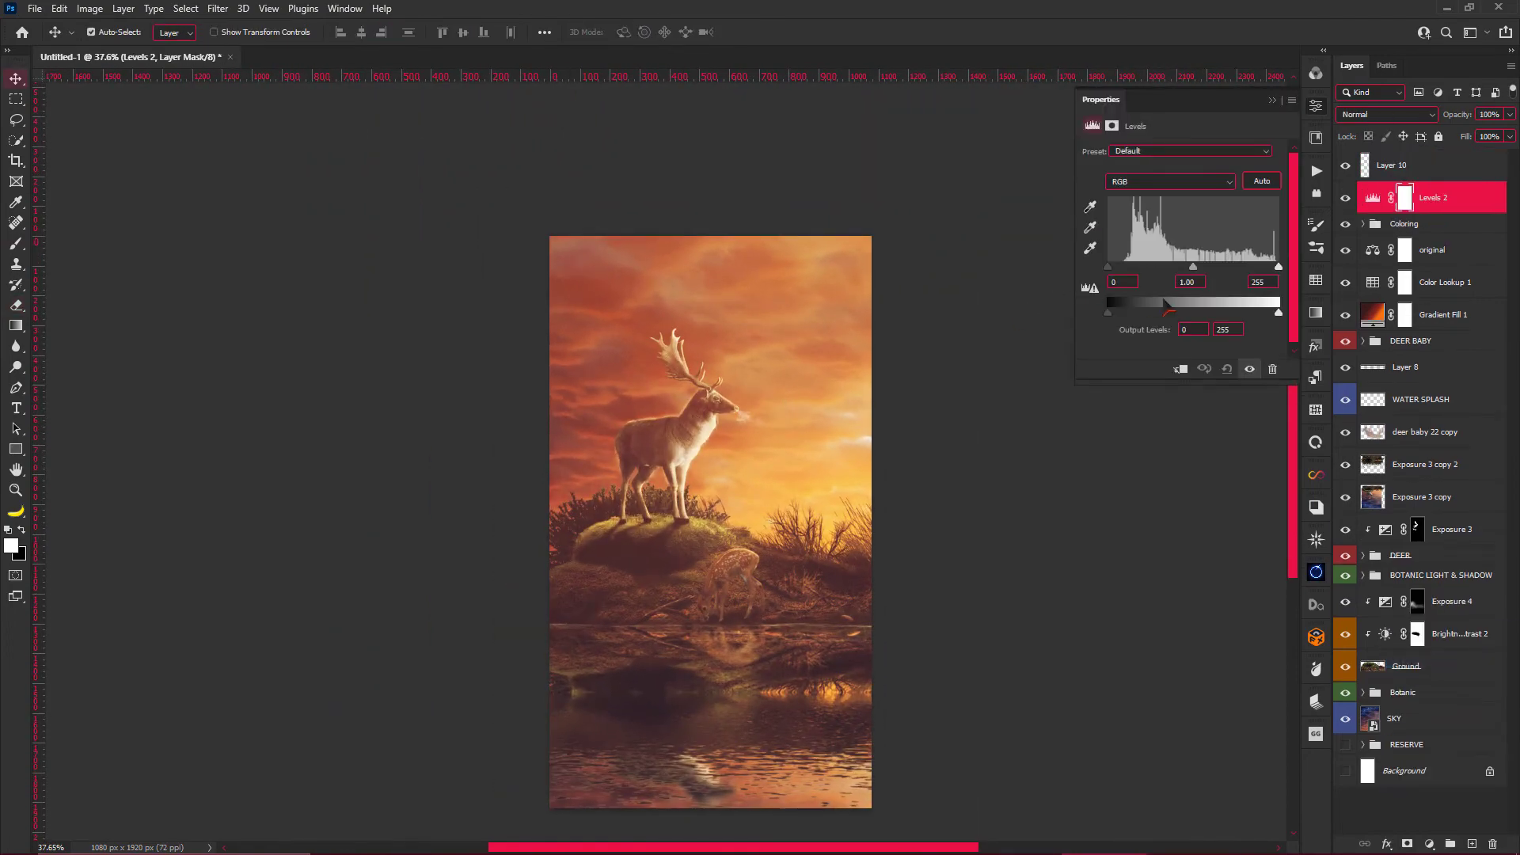
text(1.08)
key(Return)
drag(1118, 280, 1204, 277)
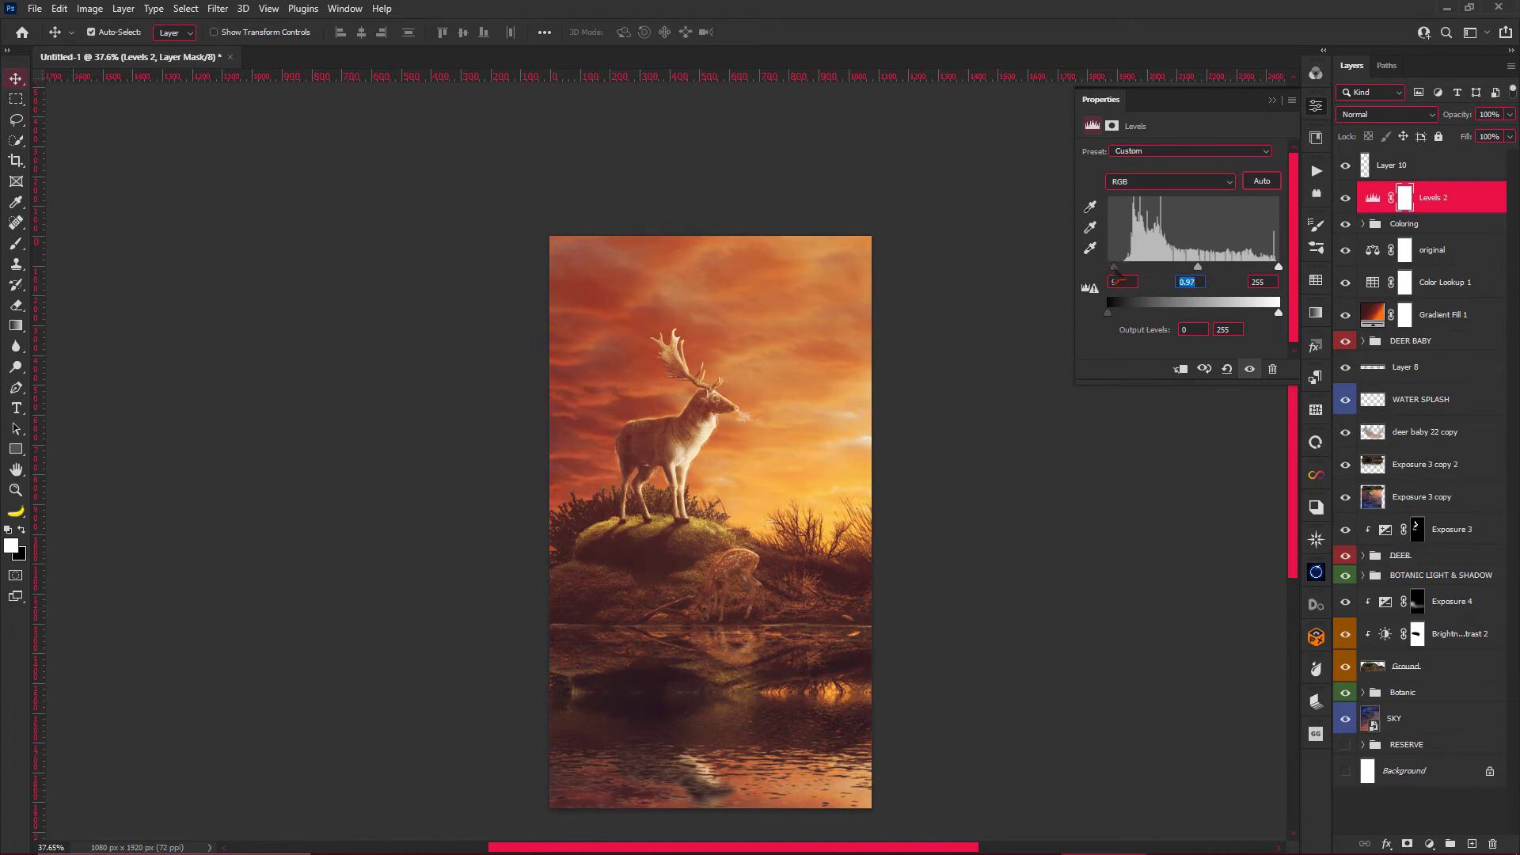
click(1272, 100)
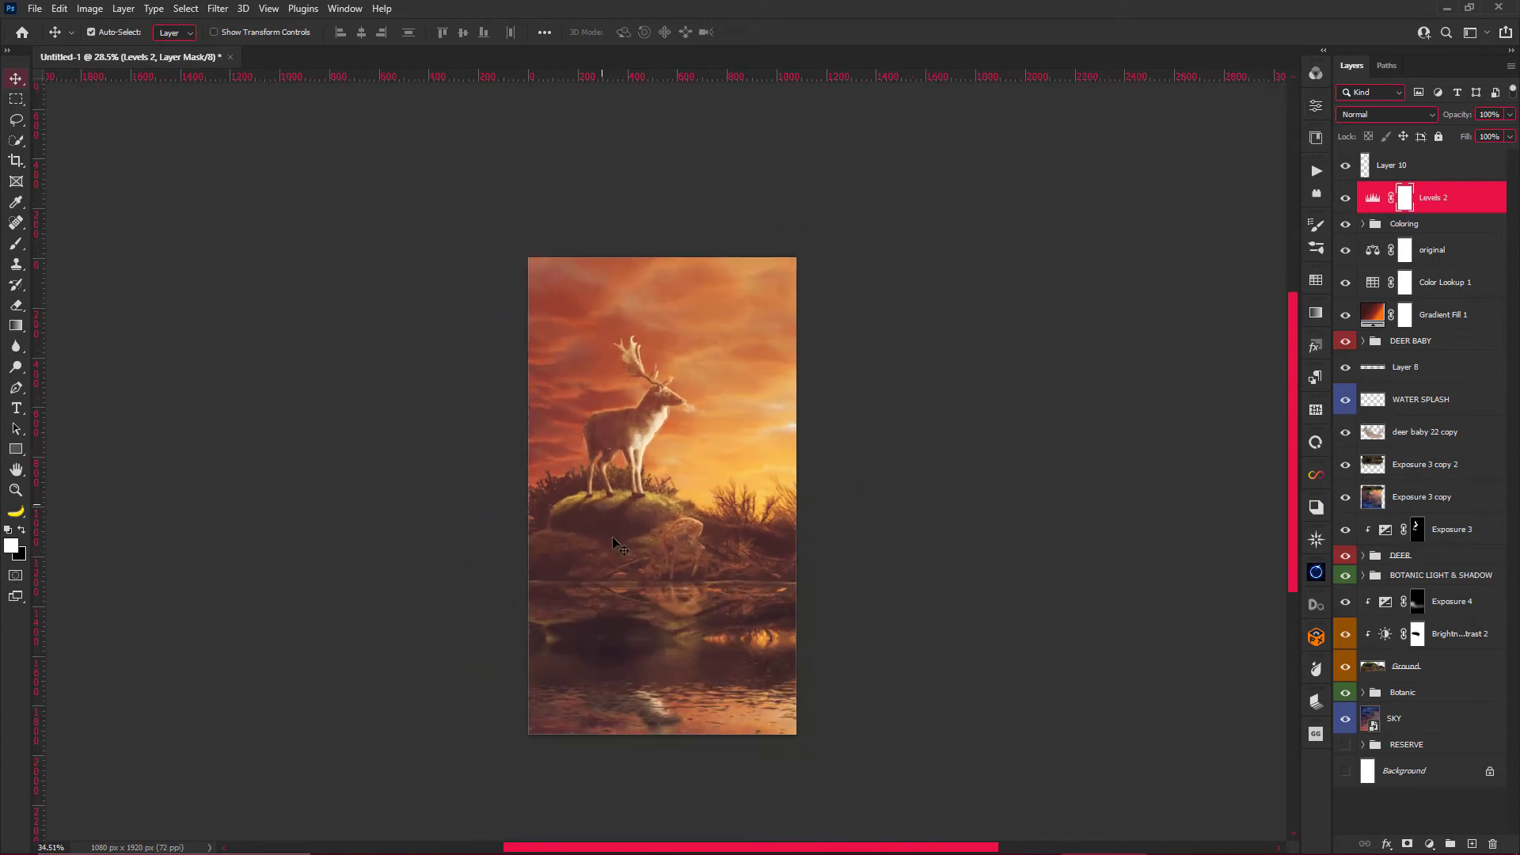
Expand the DEER BABY group so the fawn's layers are listed.
scroll(315, 533, up, 3)
scroll(657, 205, down, 1)
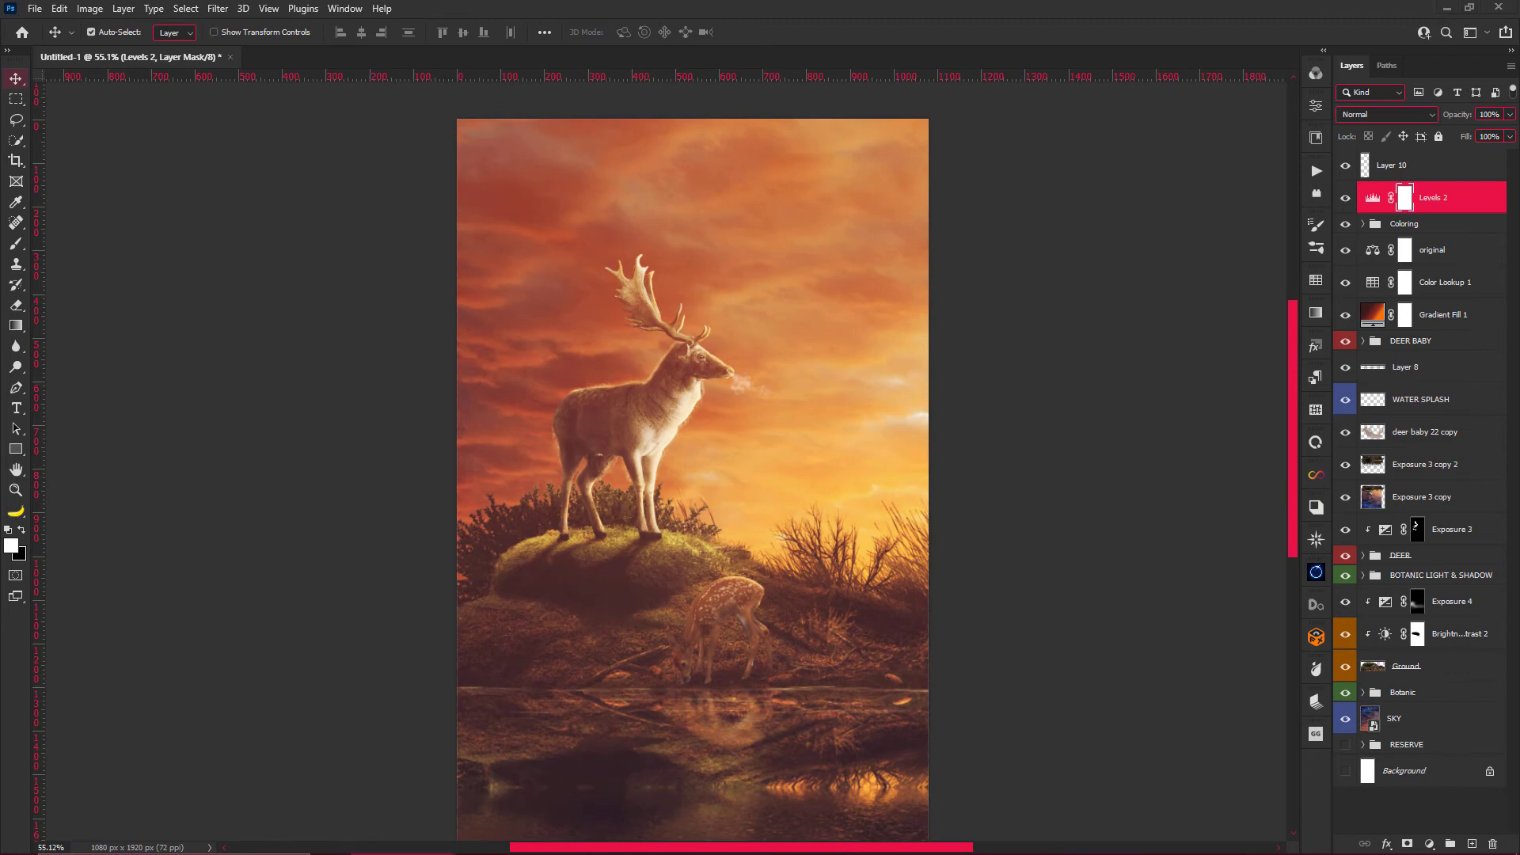
click(1447, 166)
click(1447, 197)
scroll(841, 380, down, 2)
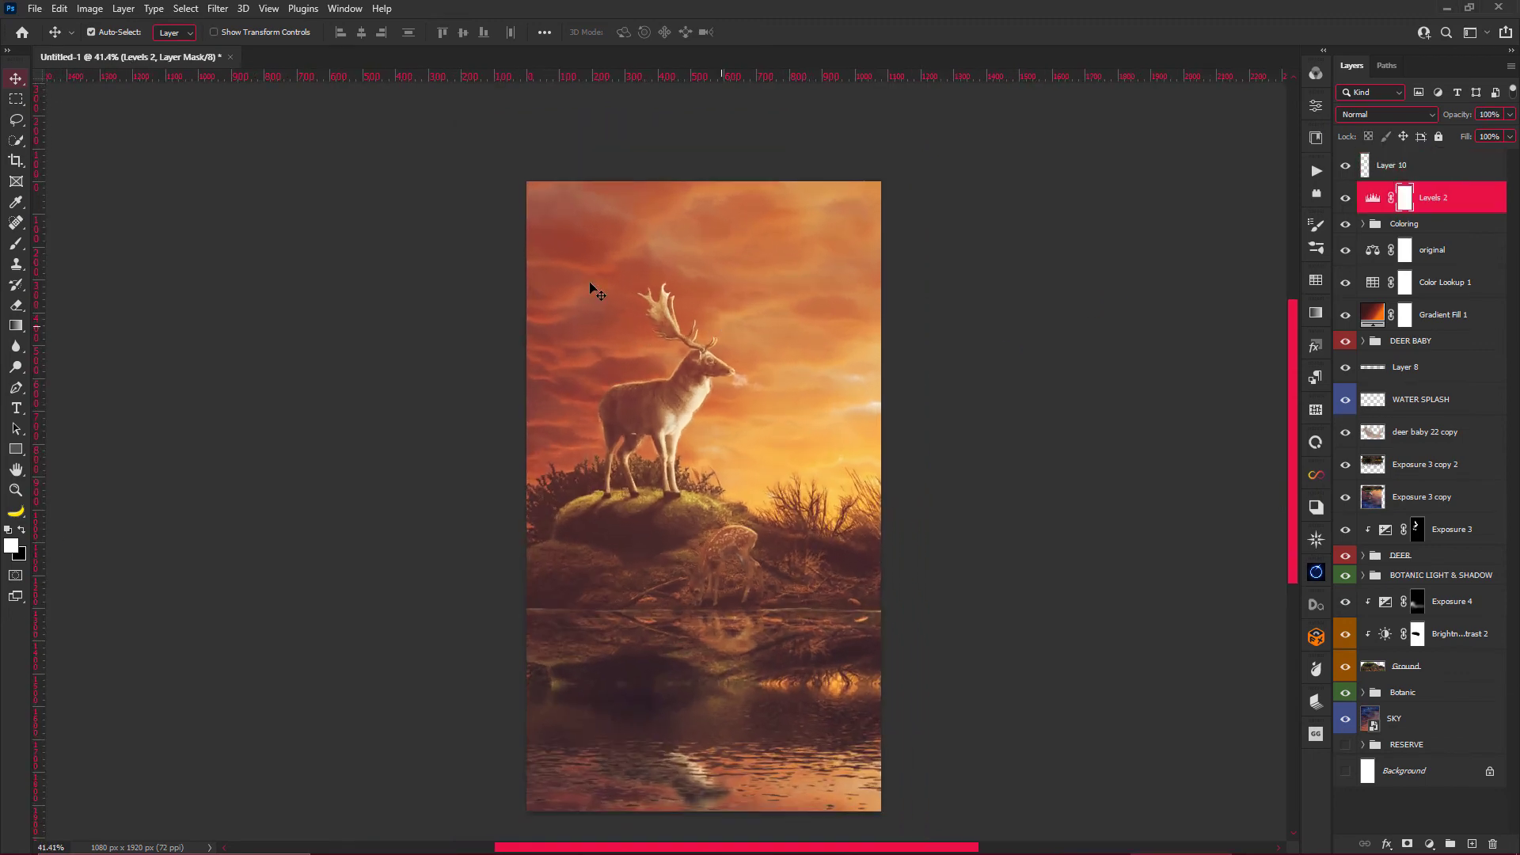
scroll(599, 420, down, 1)
scroll(599, 420, up, 1)
click(1414, 341)
Add a Black & White adjustment above deer baby 22 with Reds brightened to about 100.
click(1363, 340)
click(1457, 432)
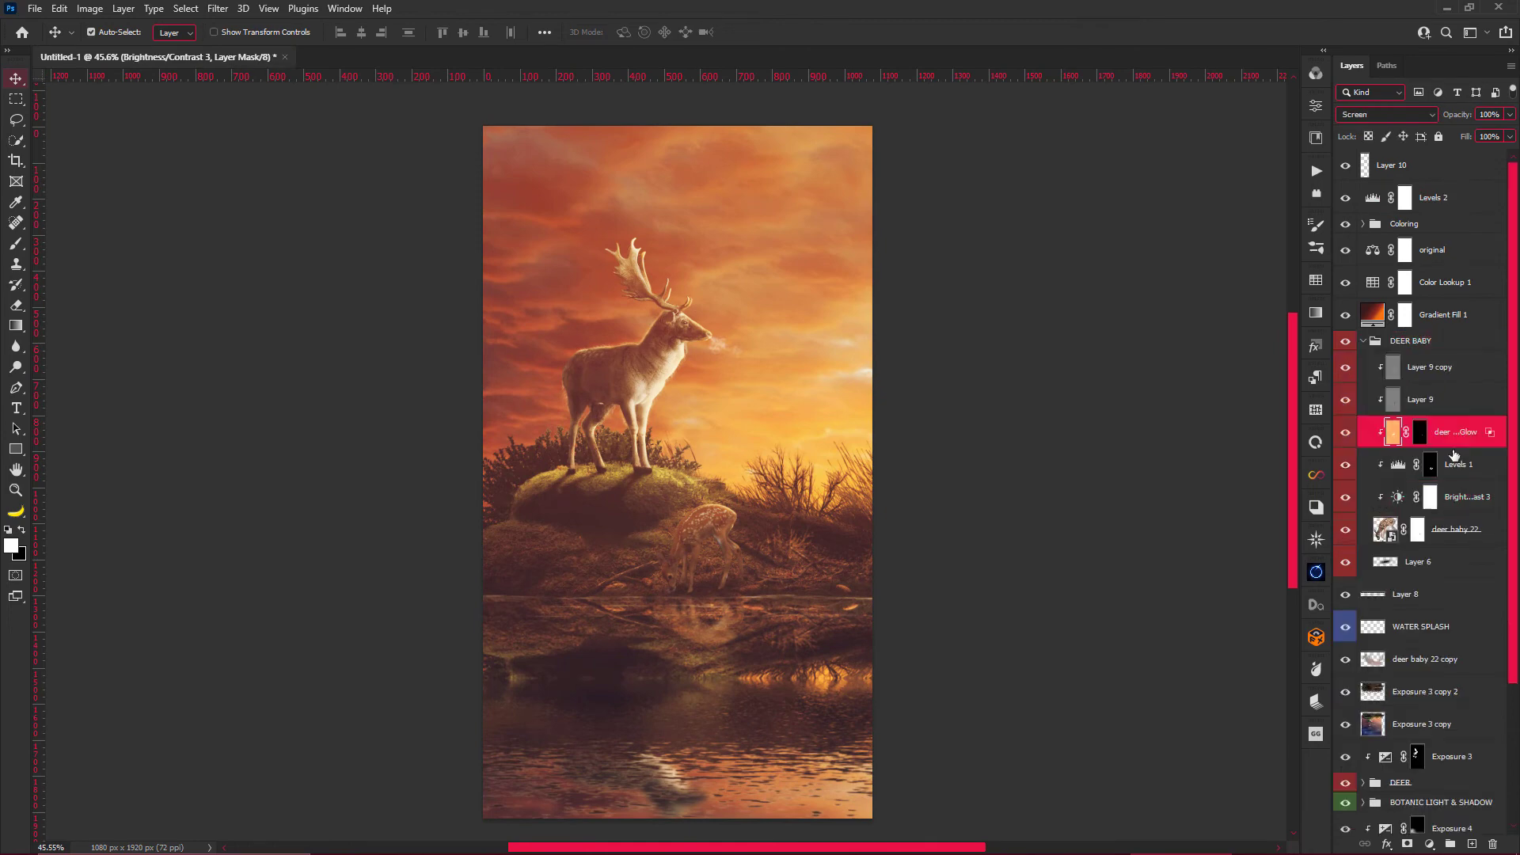
click(1457, 464)
click(1457, 529)
click(1429, 844)
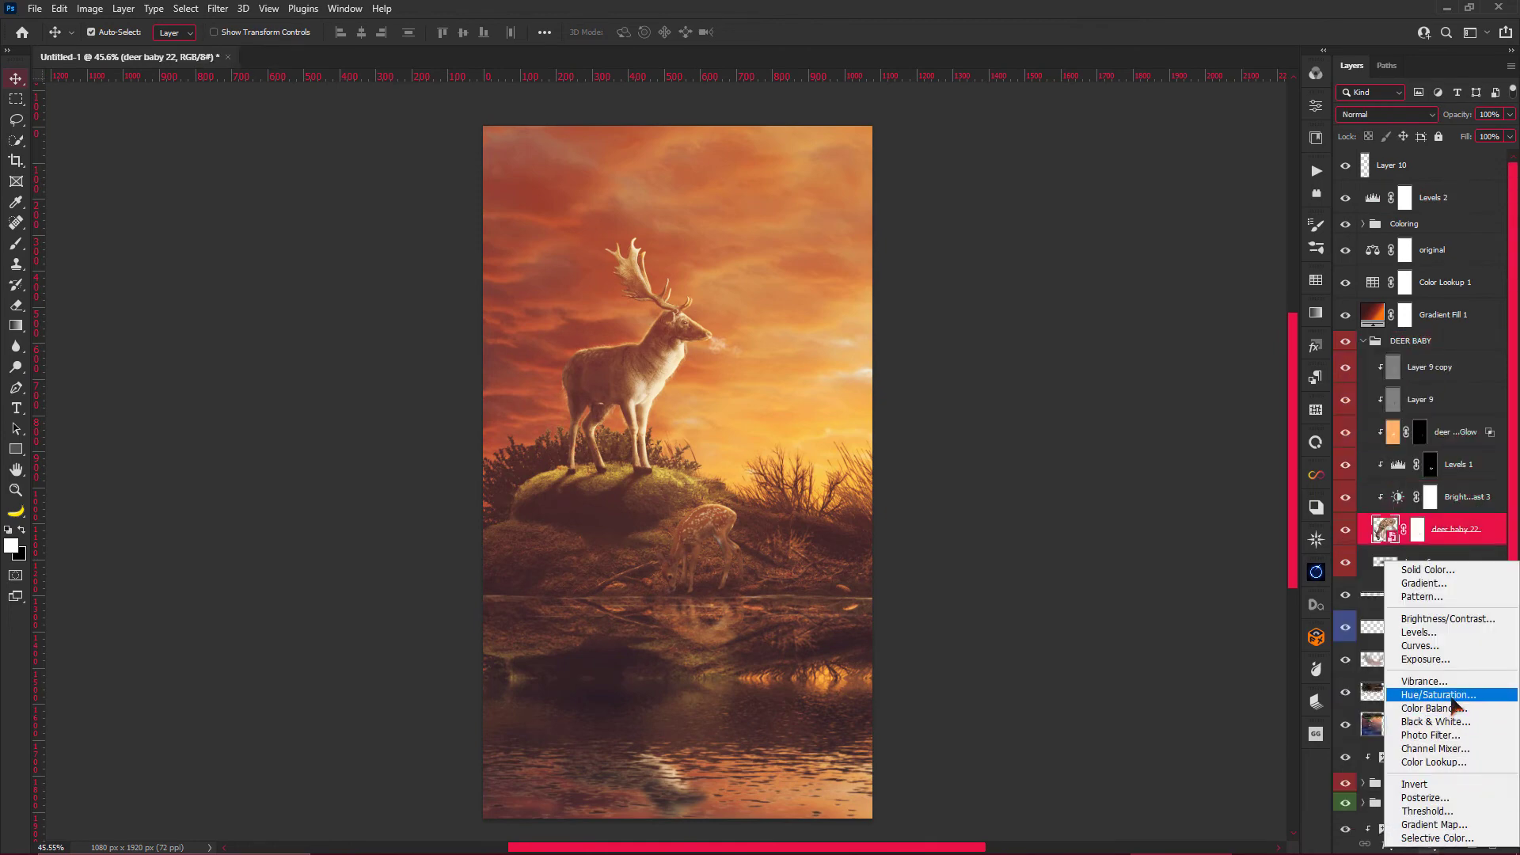
click(1435, 722)
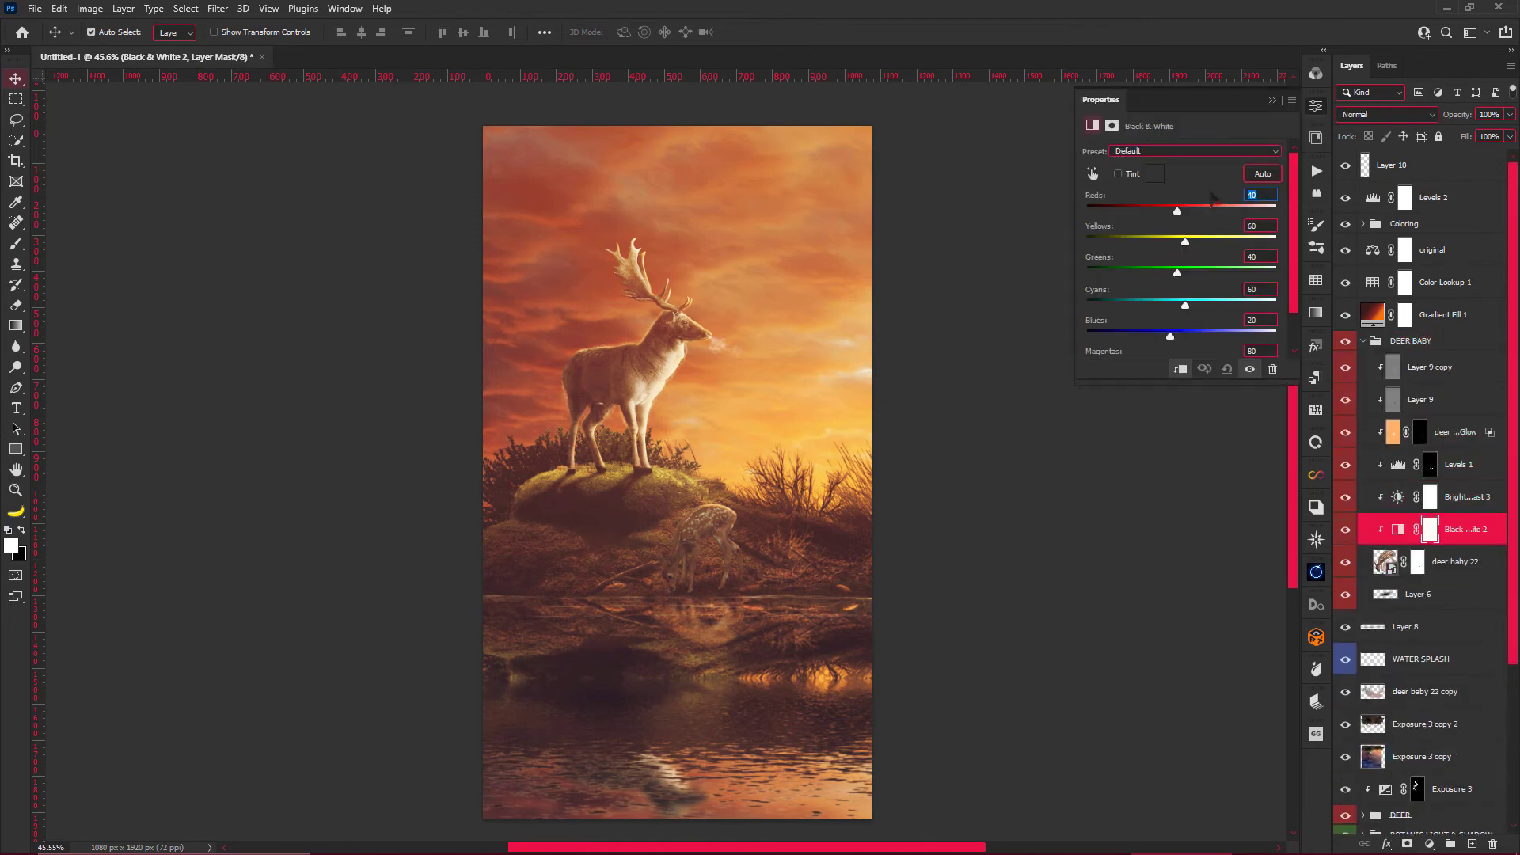
text(-110)
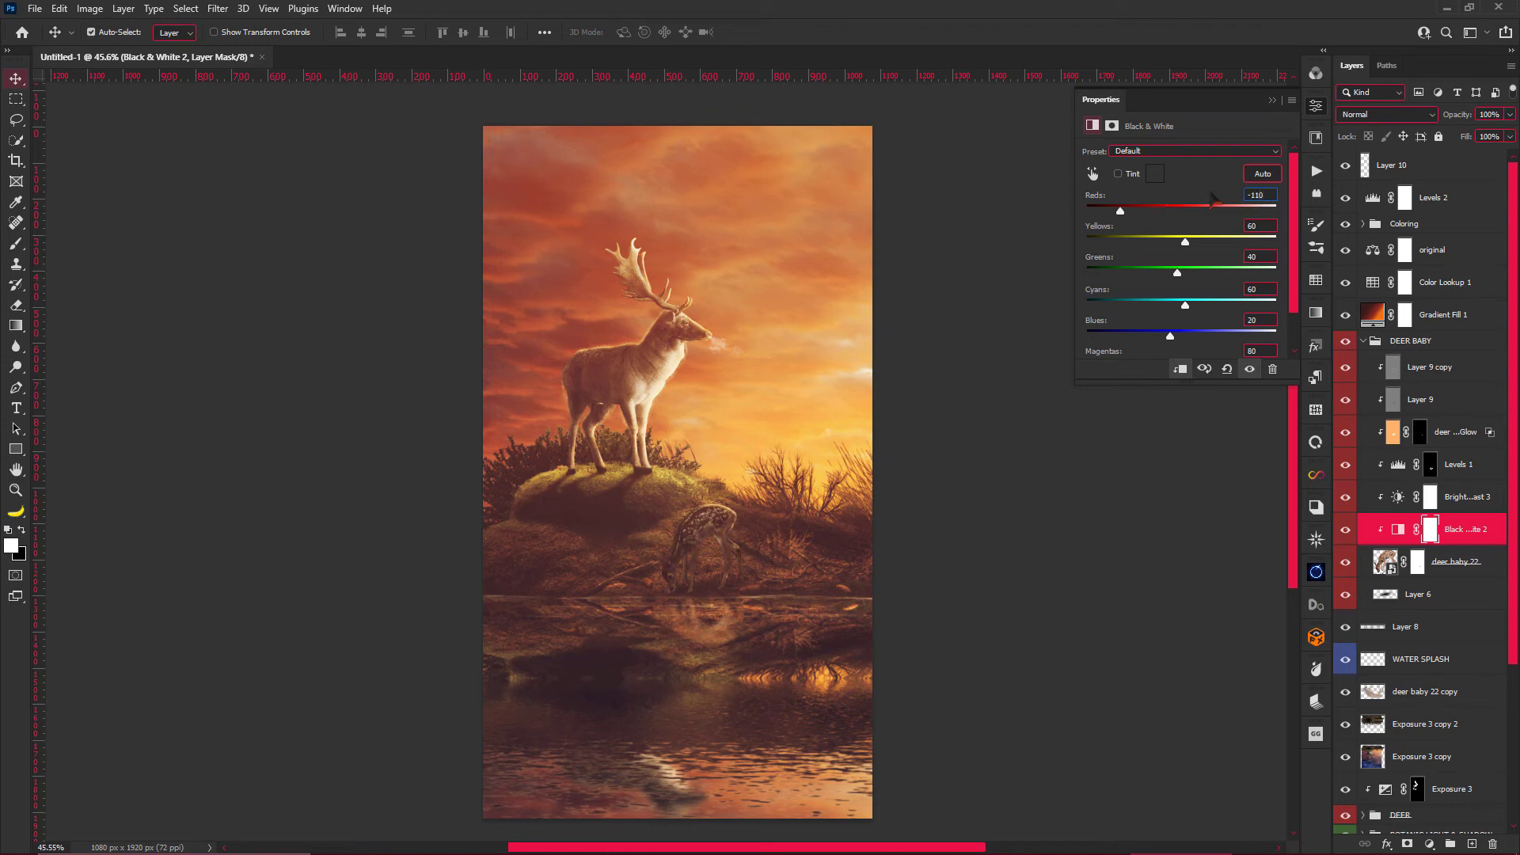
drag(1154, 214, 1202, 219)
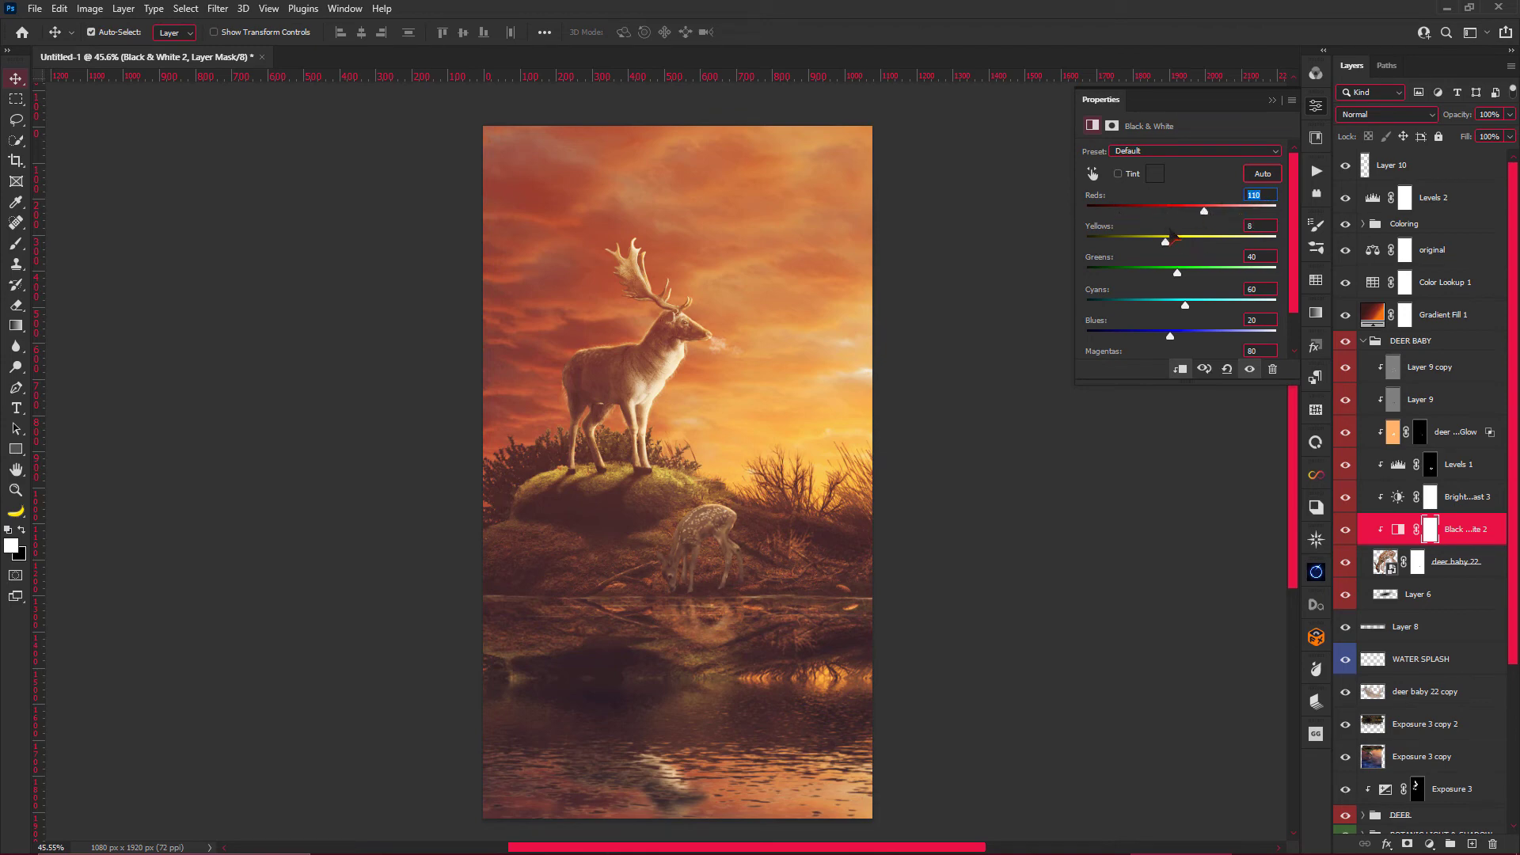
click(1272, 101)
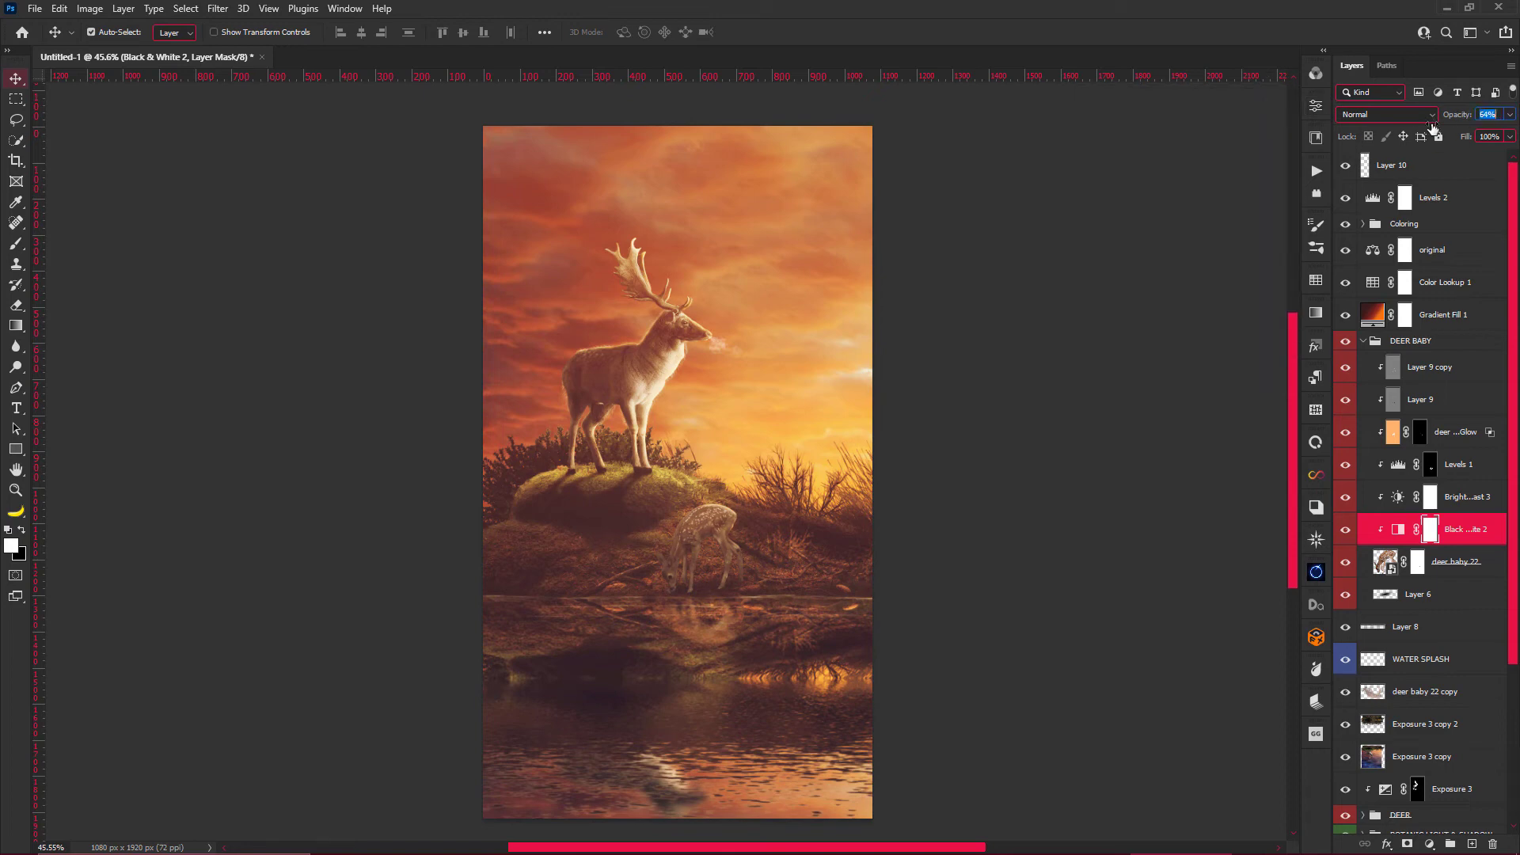
text(68)
Edit the fawn glow layer's opacity, then show the stag's Inner Shadow layer at 59%.
scroll(713, 475, down, 2)
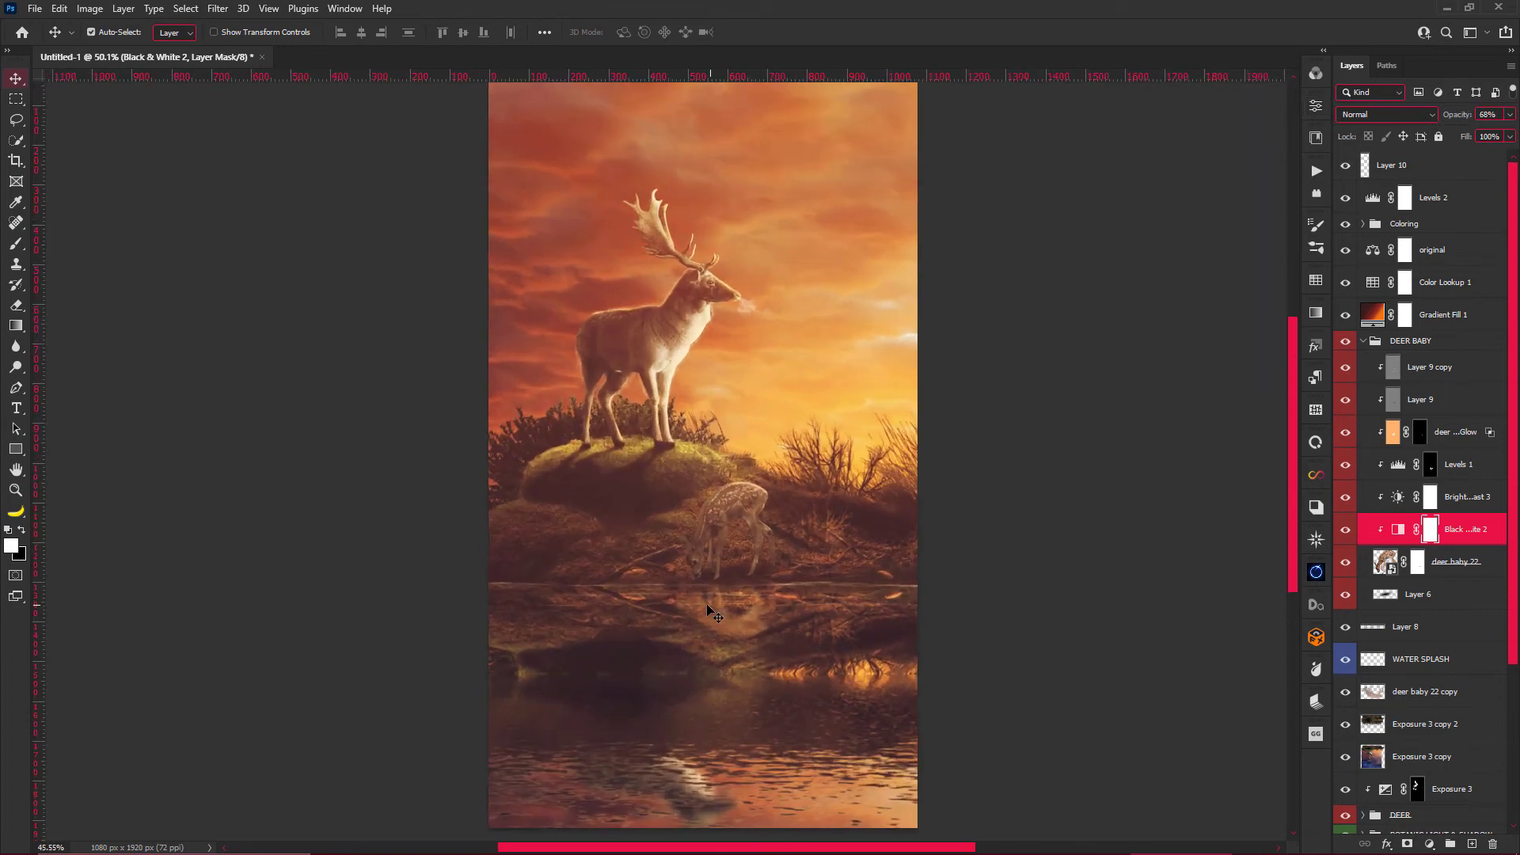
click(1453, 428)
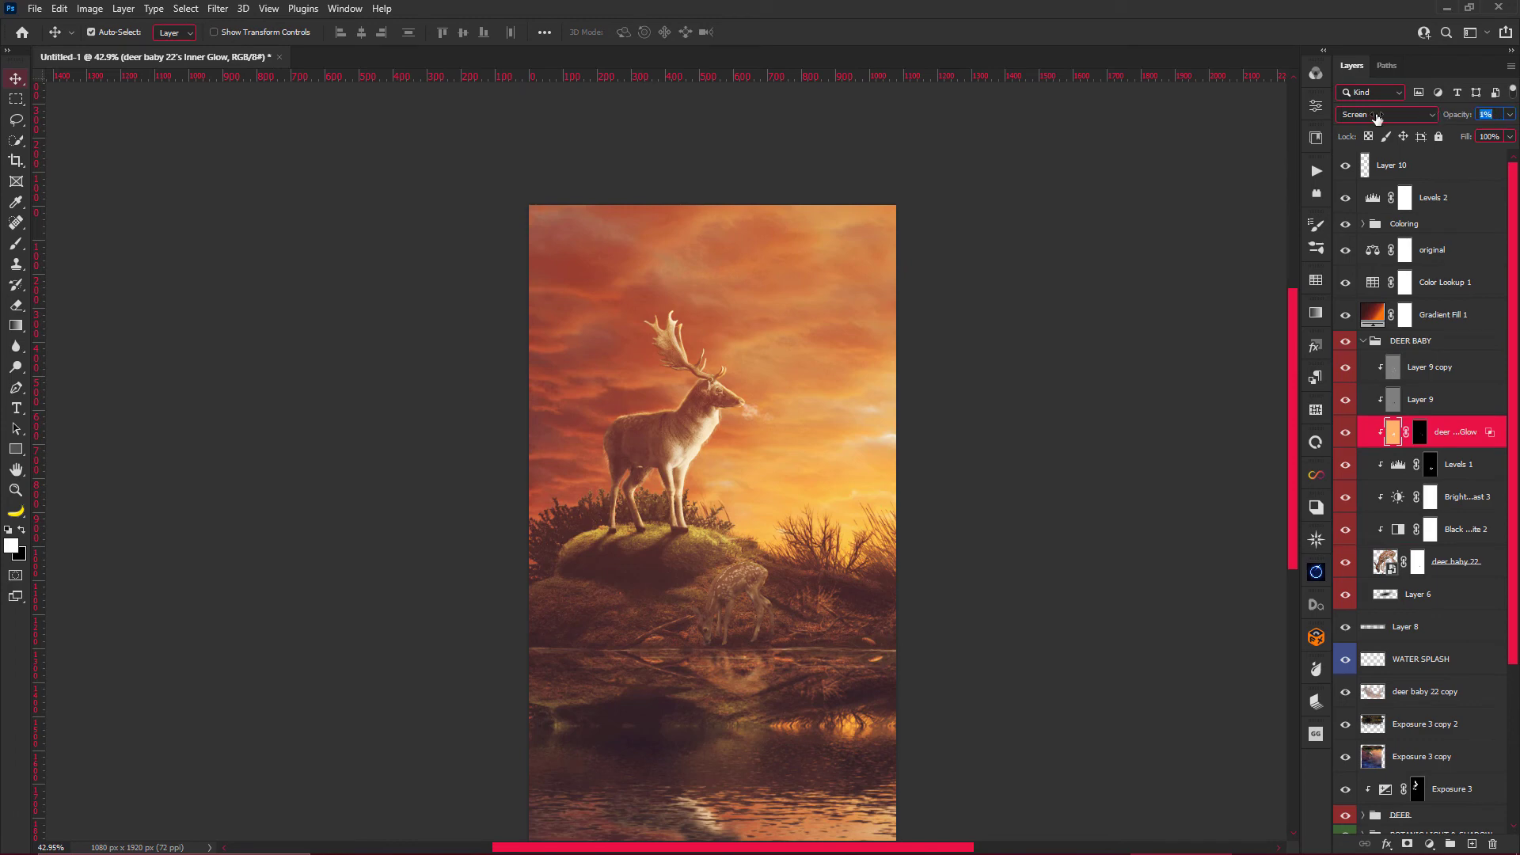
click(1489, 114)
click(1362, 342)
click(1363, 555)
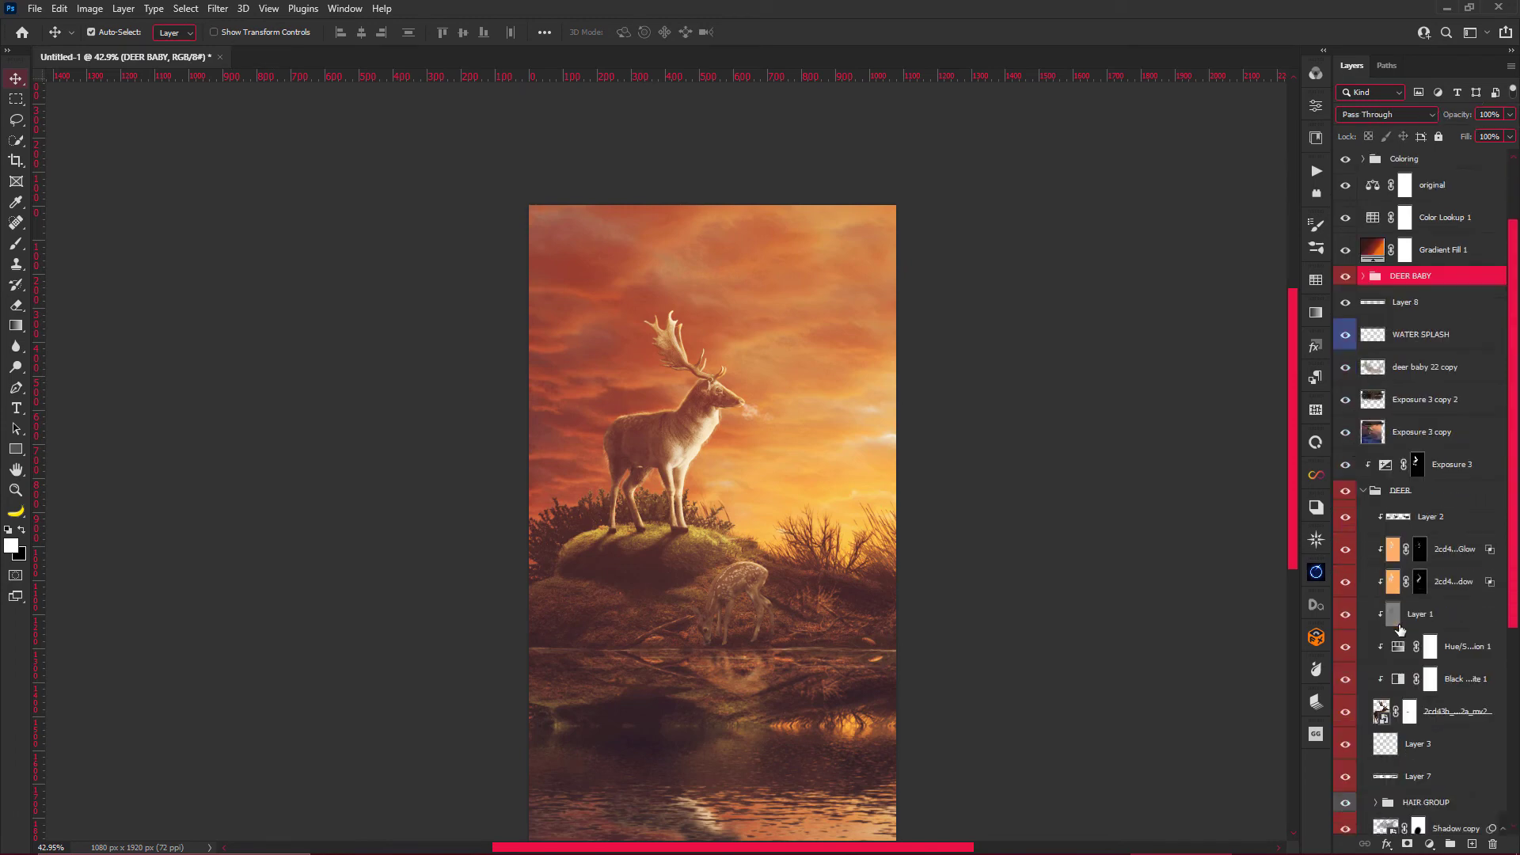
scroll(1346, 491, down, 4)
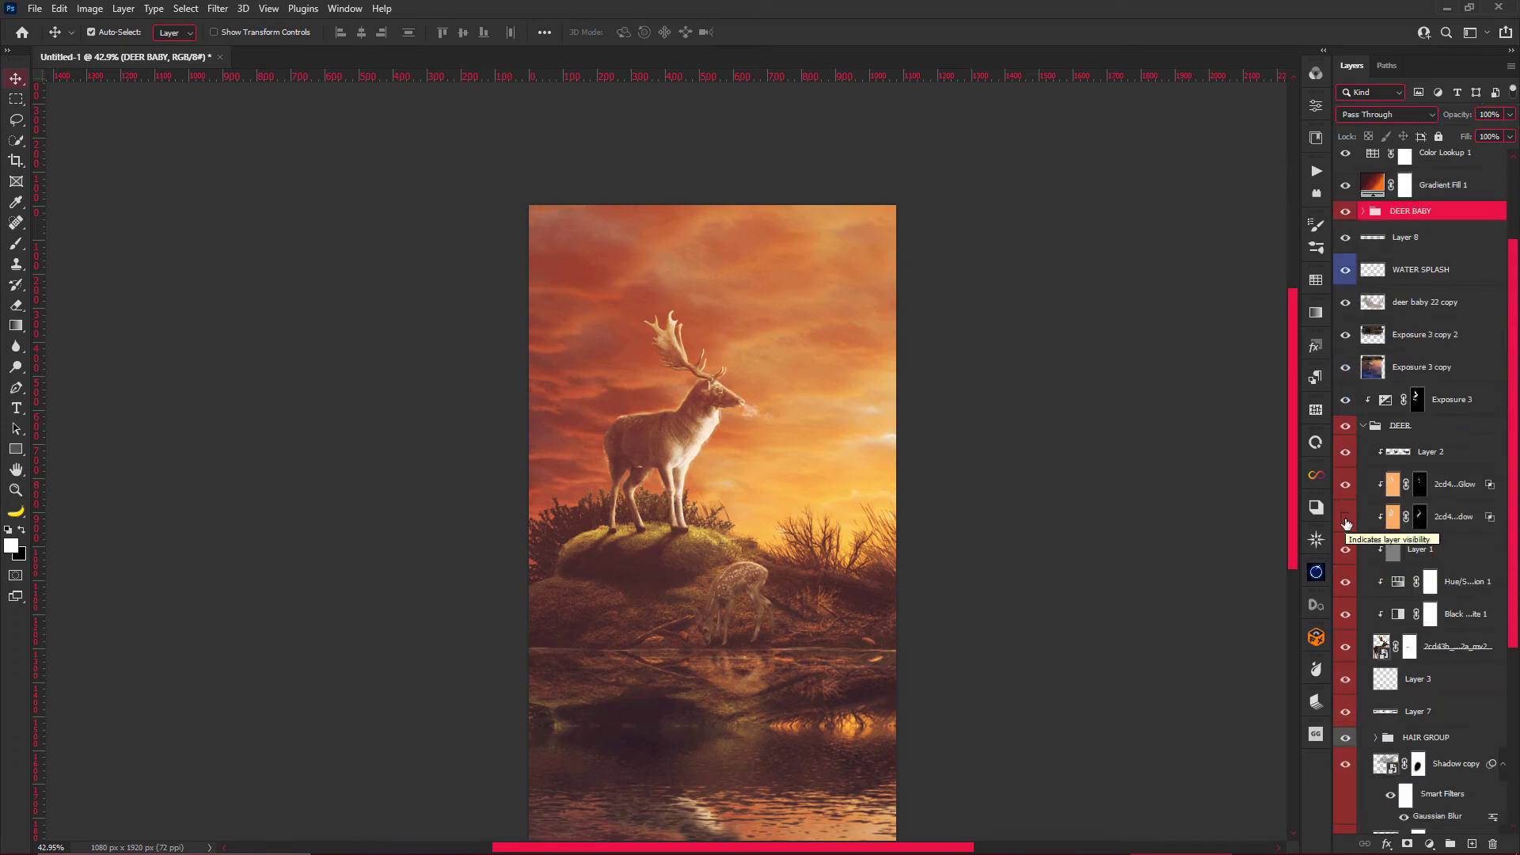
click(1345, 517)
click(1390, 523)
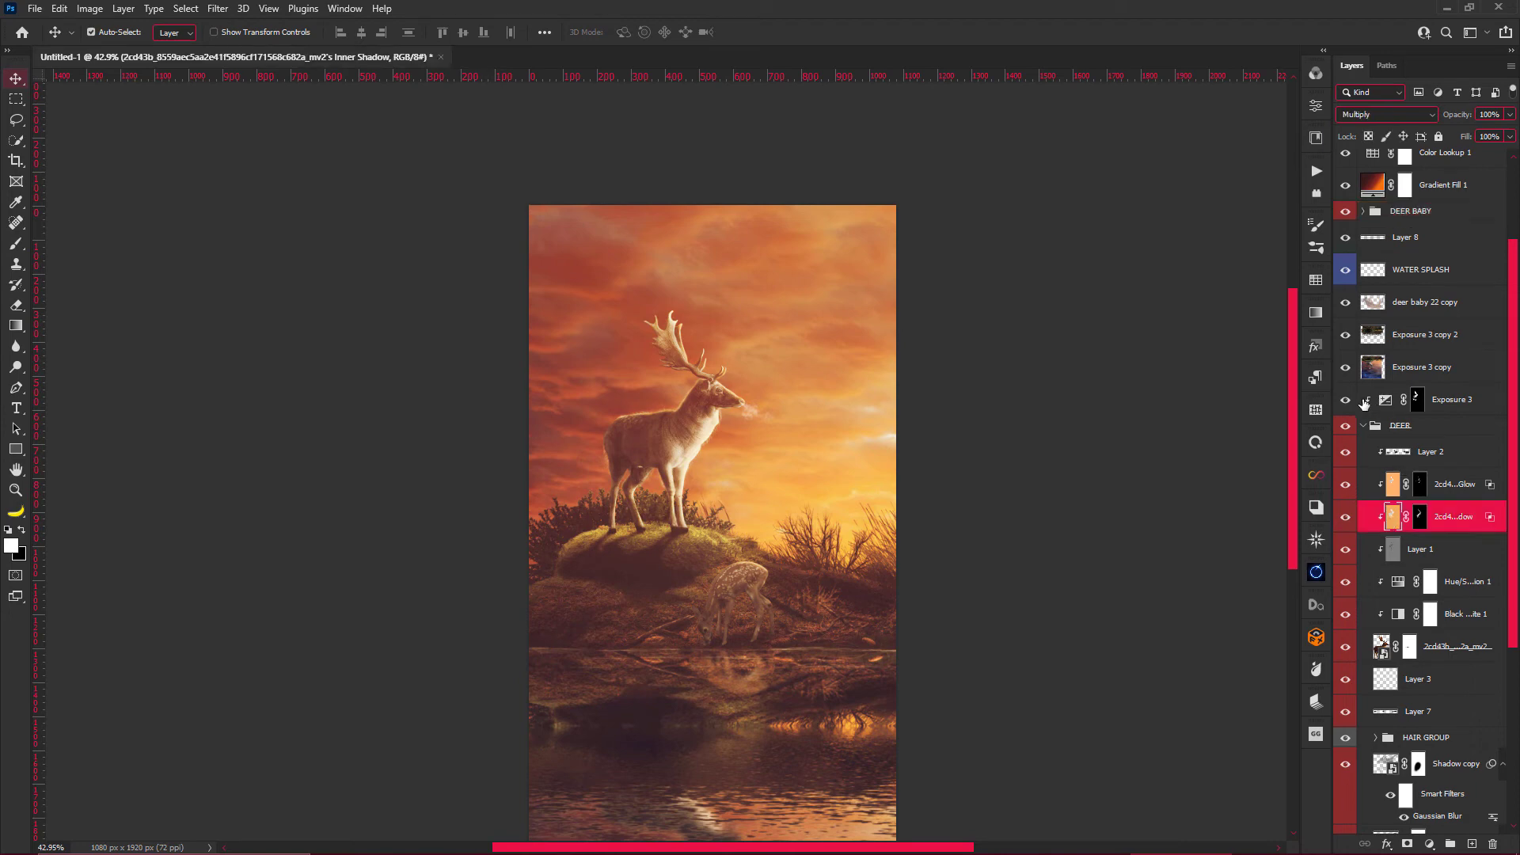
drag(1455, 119, 1423, 117)
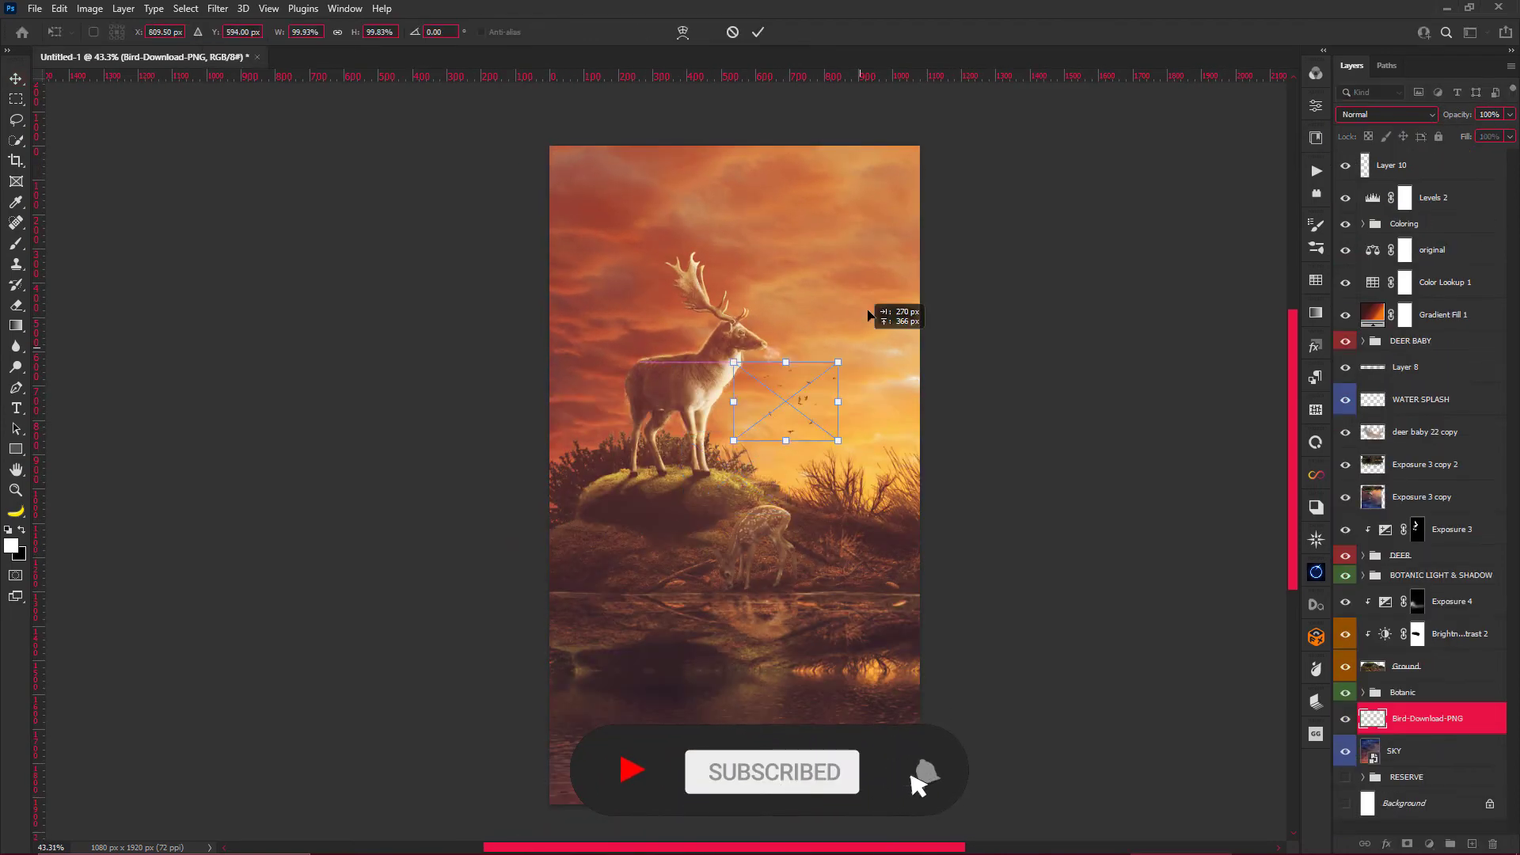
Enlarge the Bird-Download-PNG flock beside the stag and fade it to 42% opacity.
mouse_move(879, 310)
mouse_down()
mouse_move(890, 293)
mouse_move(877, 360)
mouse_up()
key(Return)
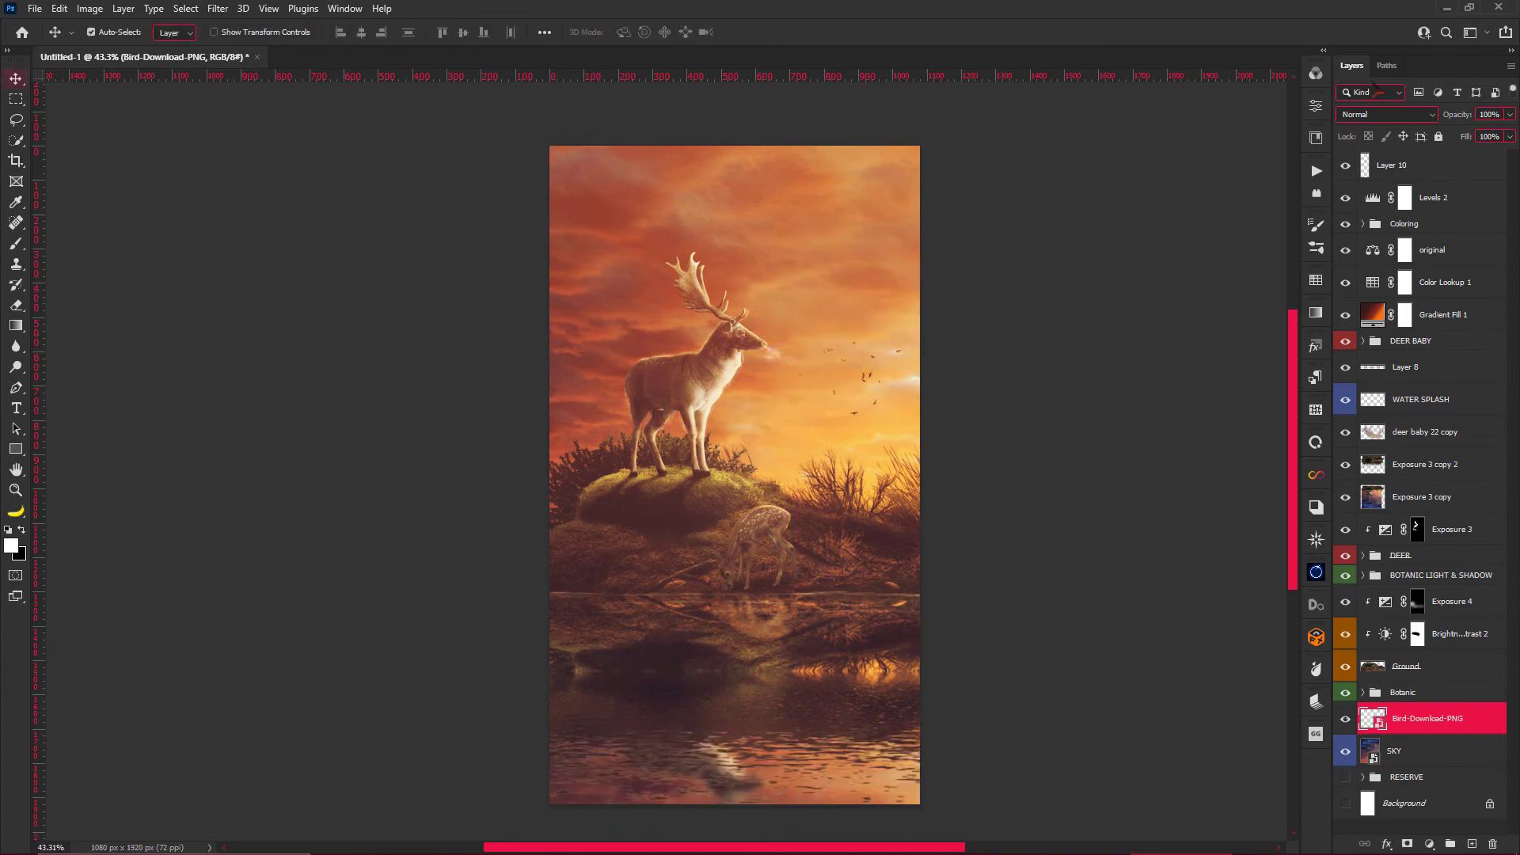
drag(1464, 119, 1421, 116)
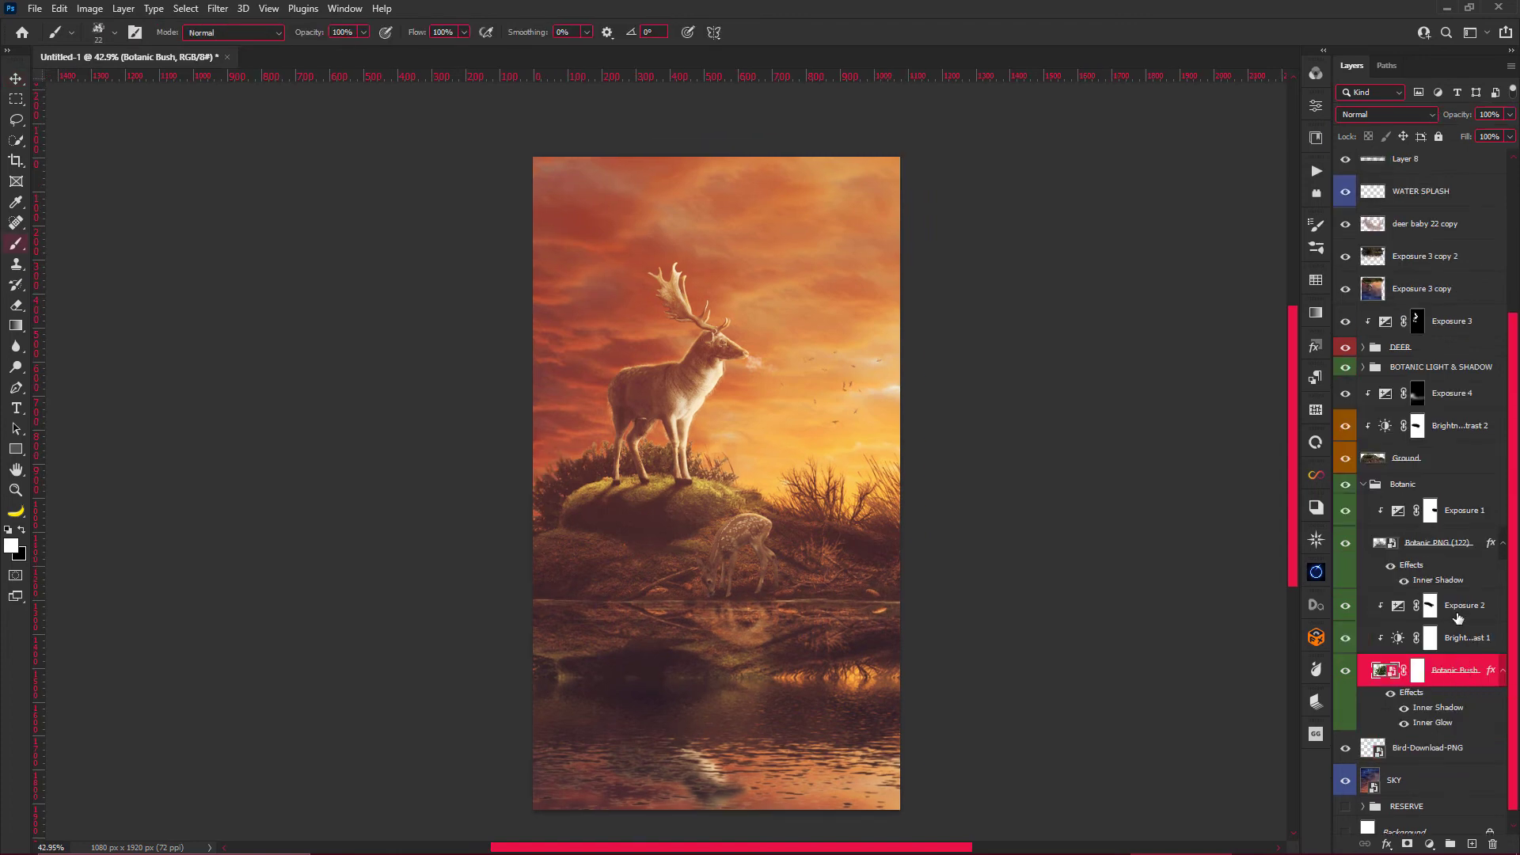
right_click(1435, 727)
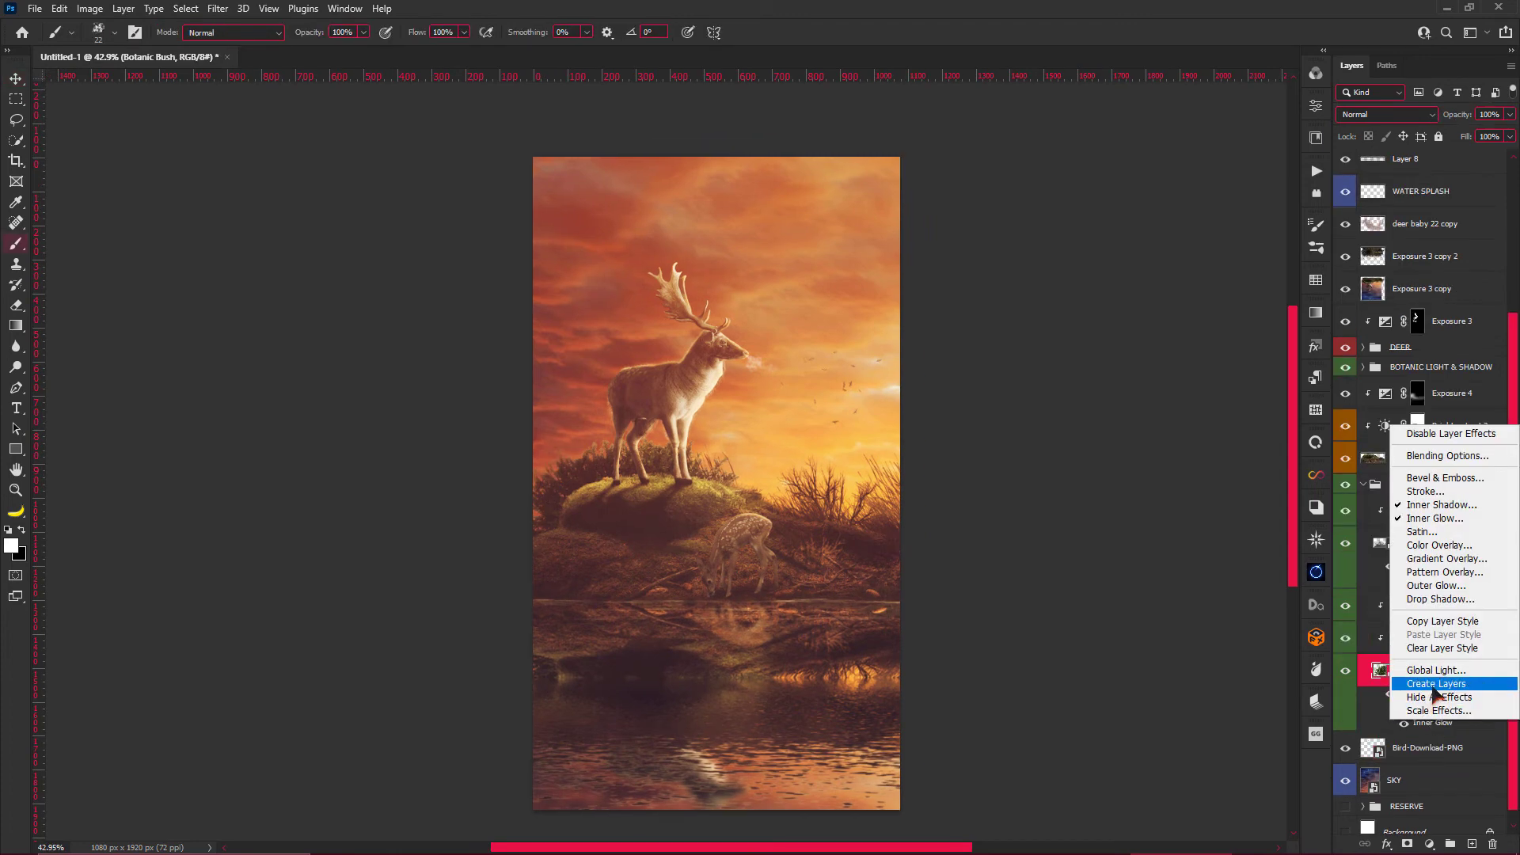
Convert Botanic Bush's inner glow and inner shadow effects to layers; set the glow's fill to 100%.
click(1435, 689)
click(689, 325)
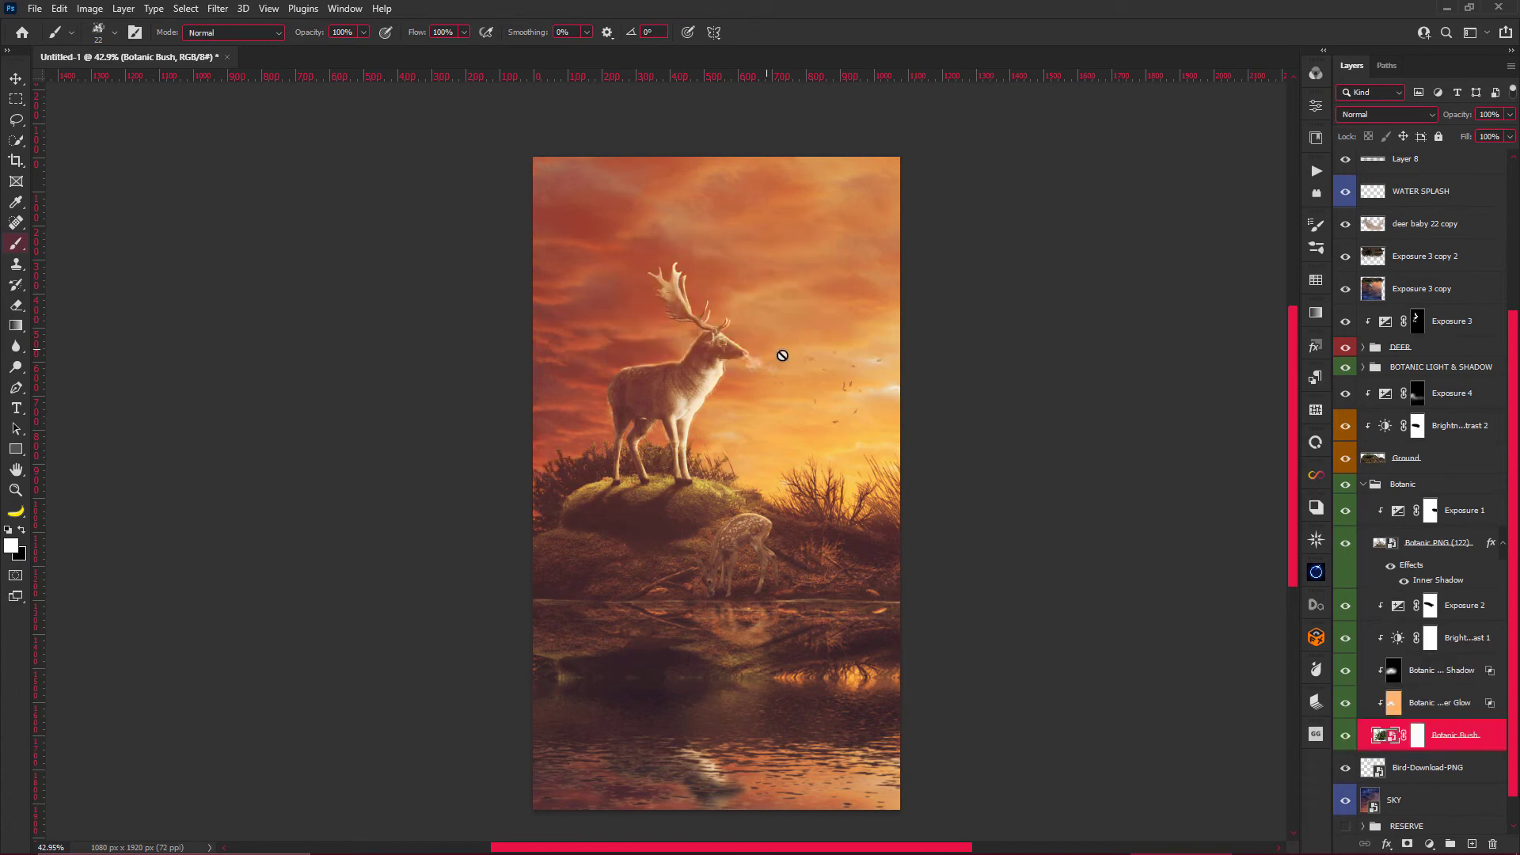
click(1425, 705)
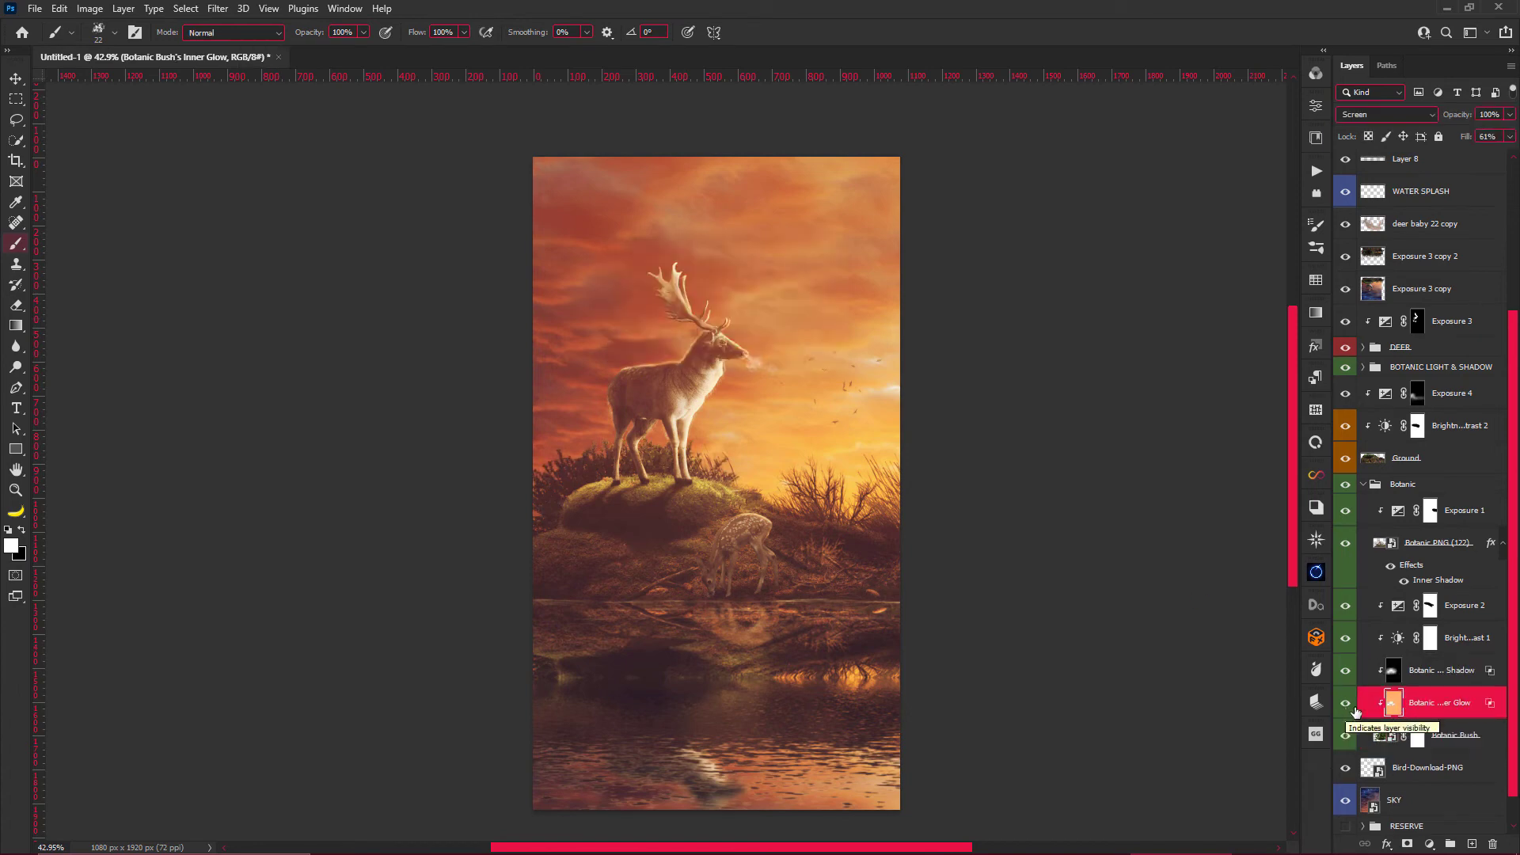
mouse_move(1466, 140)
mouse_down()
mouse_move(1515, 155)
mouse_move(1436, 123)
mouse_up()
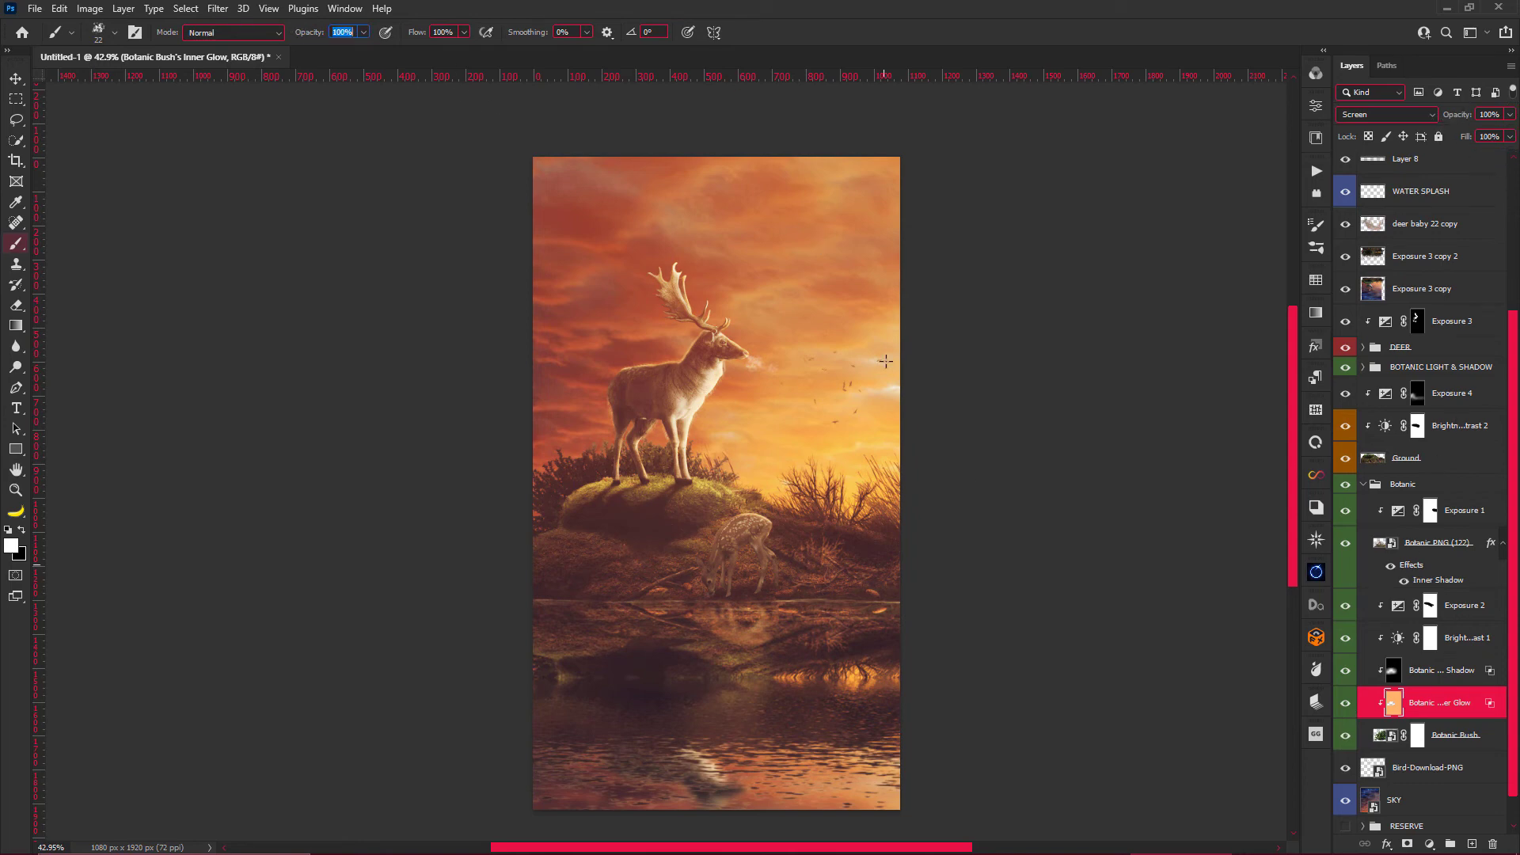
scroll(712, 475, down, 1)
key(v)
scroll(633, 522, down, 1)
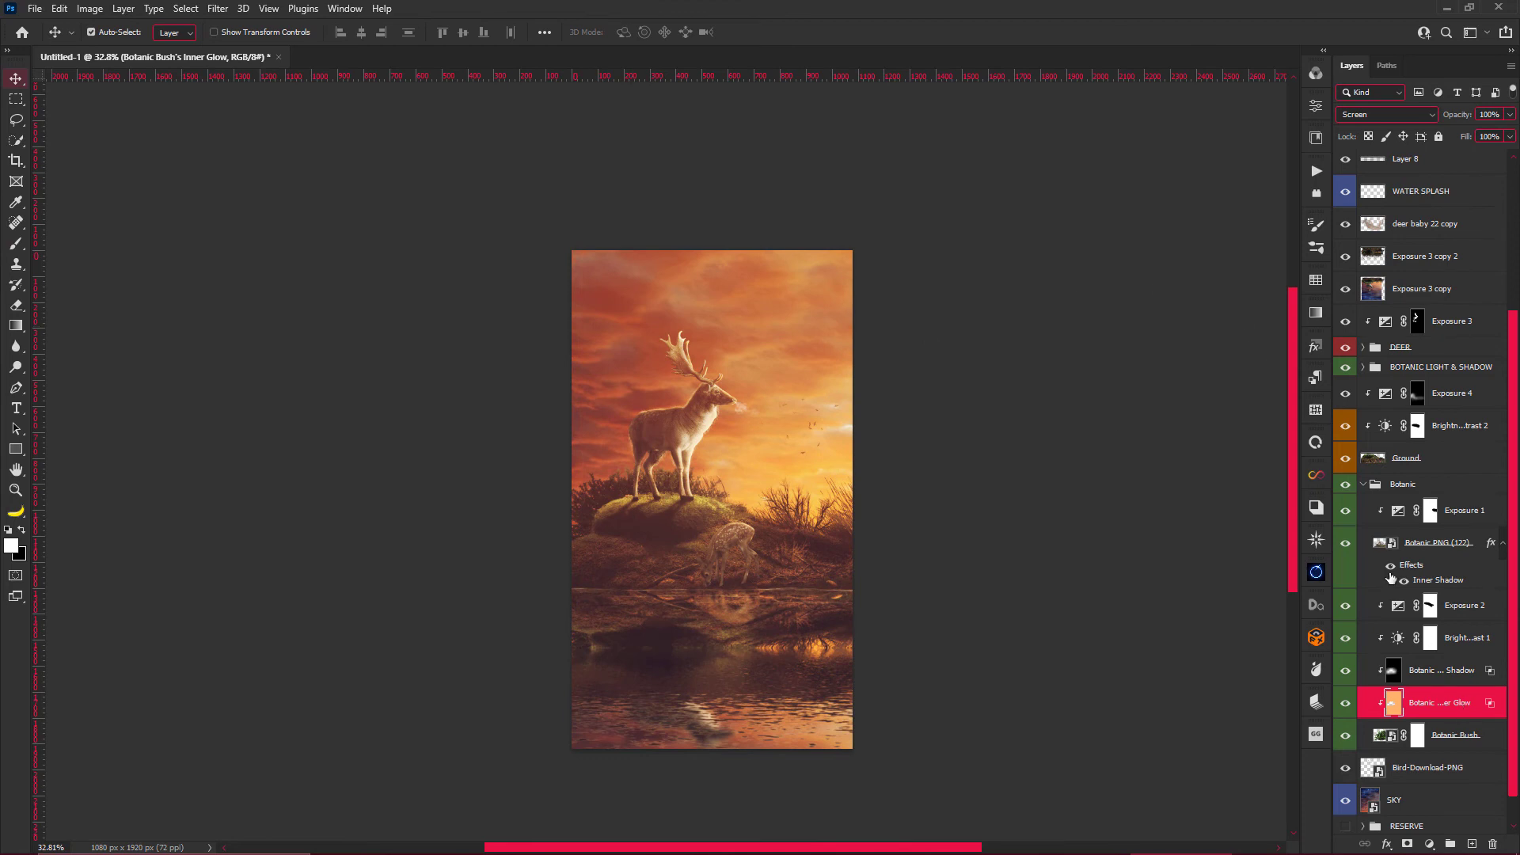
Collapse the Botanic group and select Overlay Layer 1 inside the DEER group.
click(1363, 485)
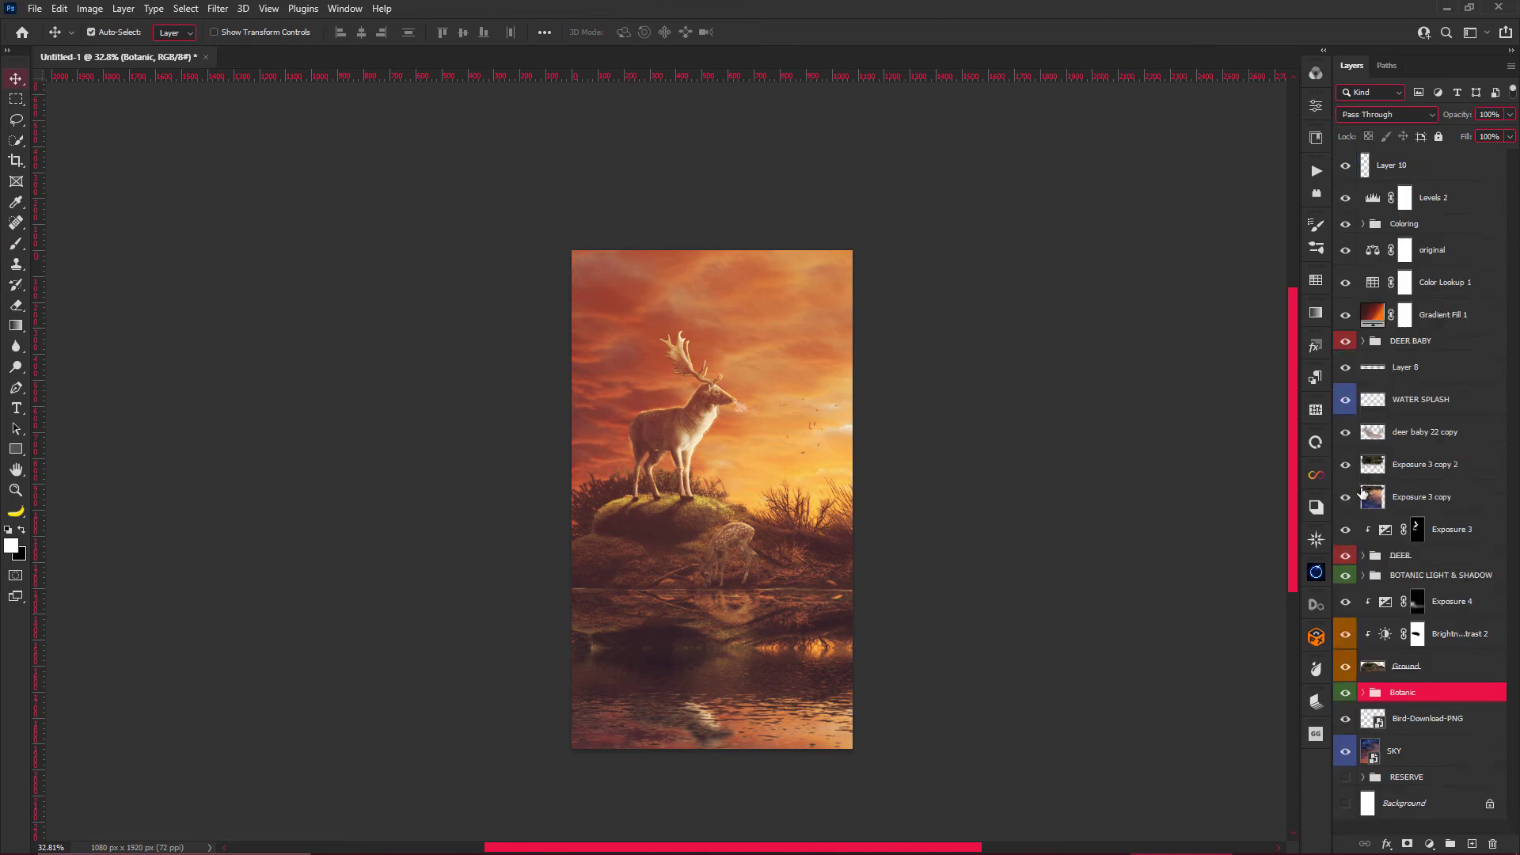
click(1359, 557)
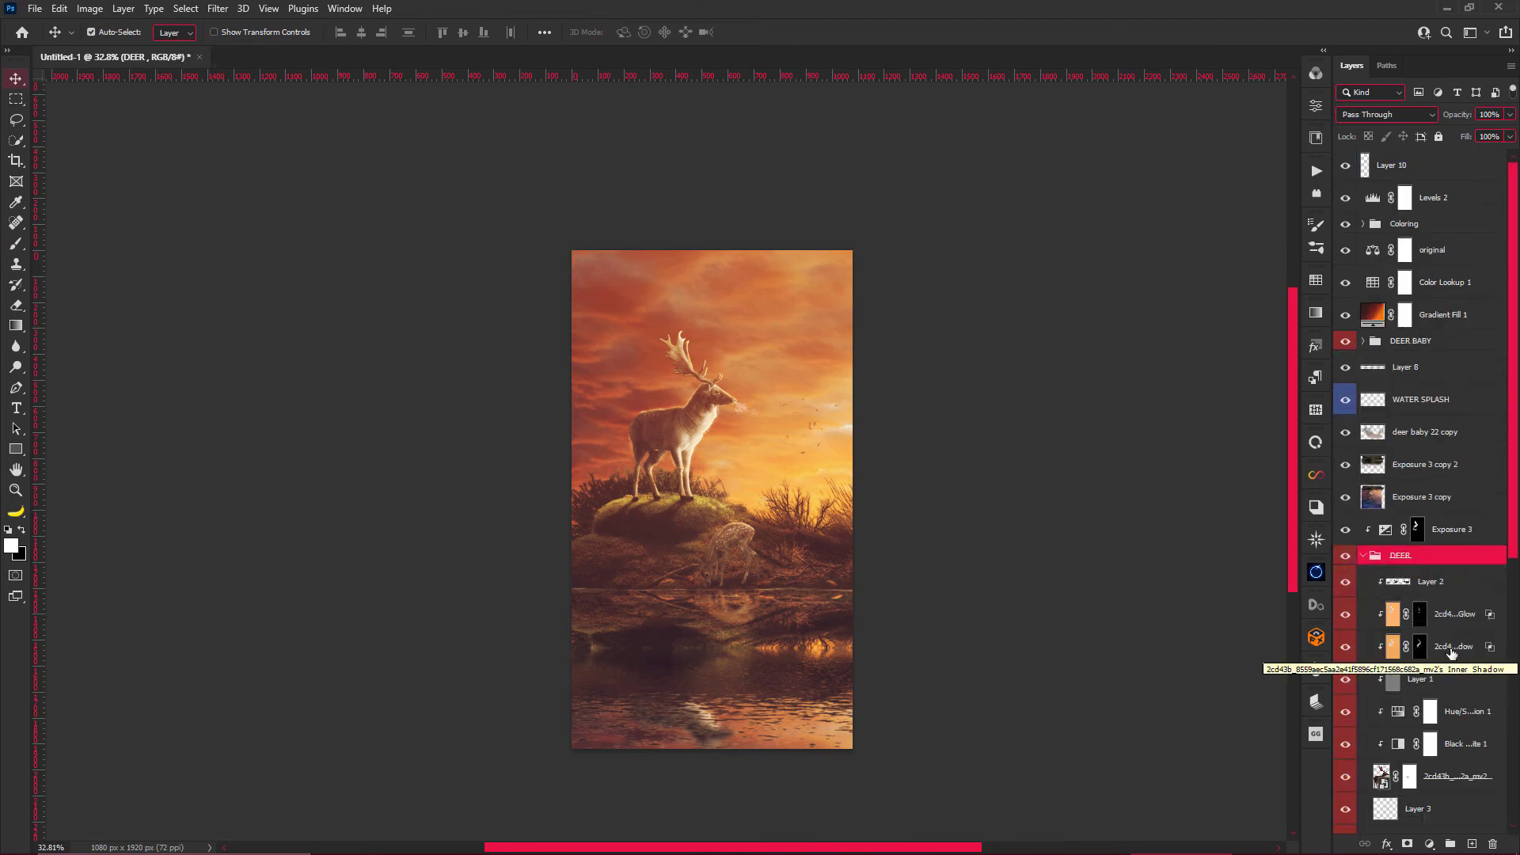
click(1423, 680)
scroll(719, 346, up, 3)
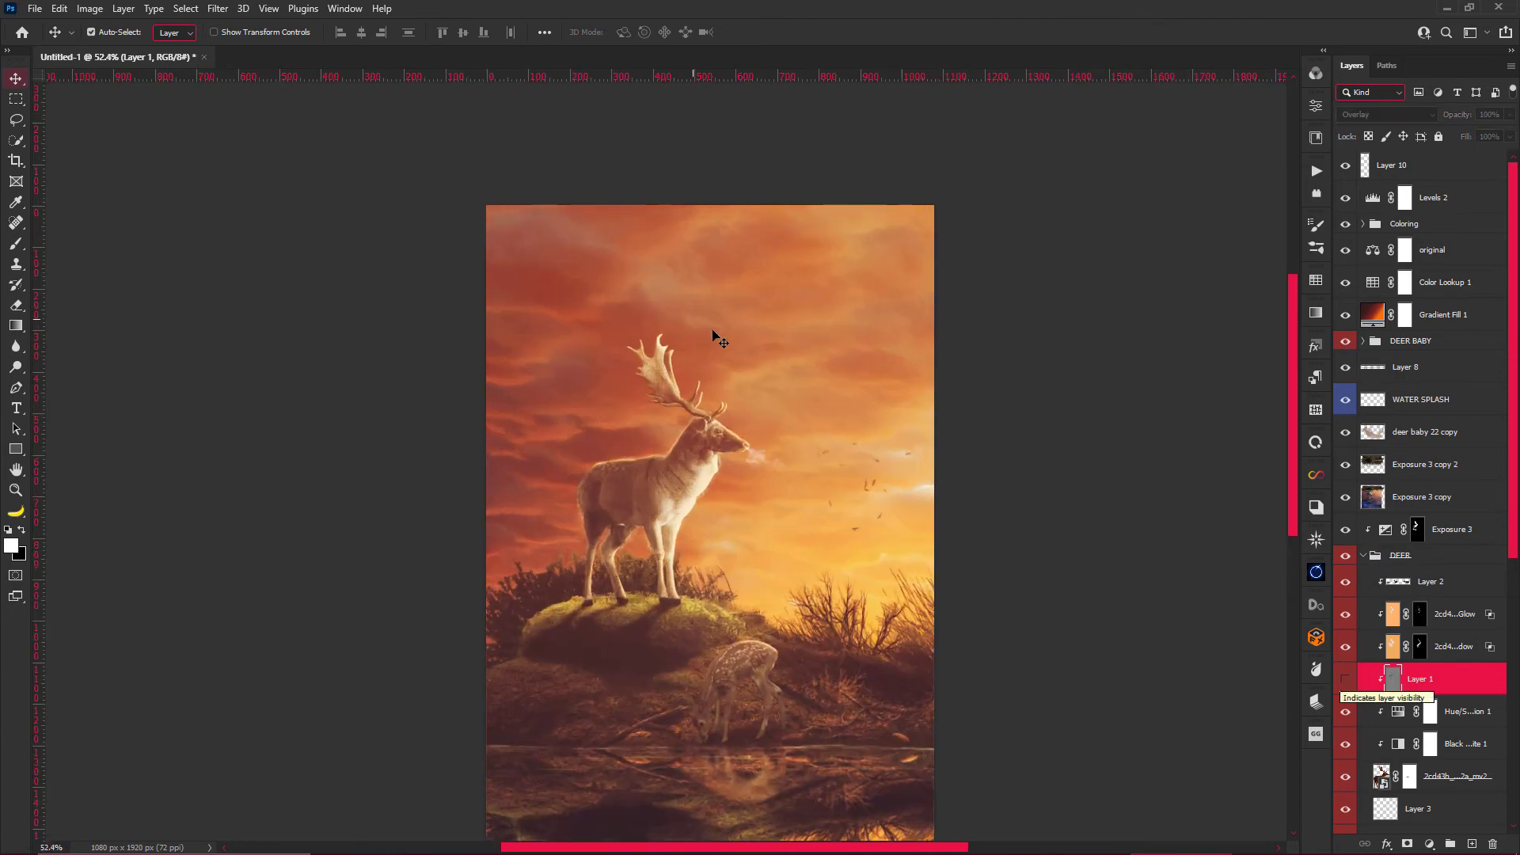
scroll(720, 346, down, 1)
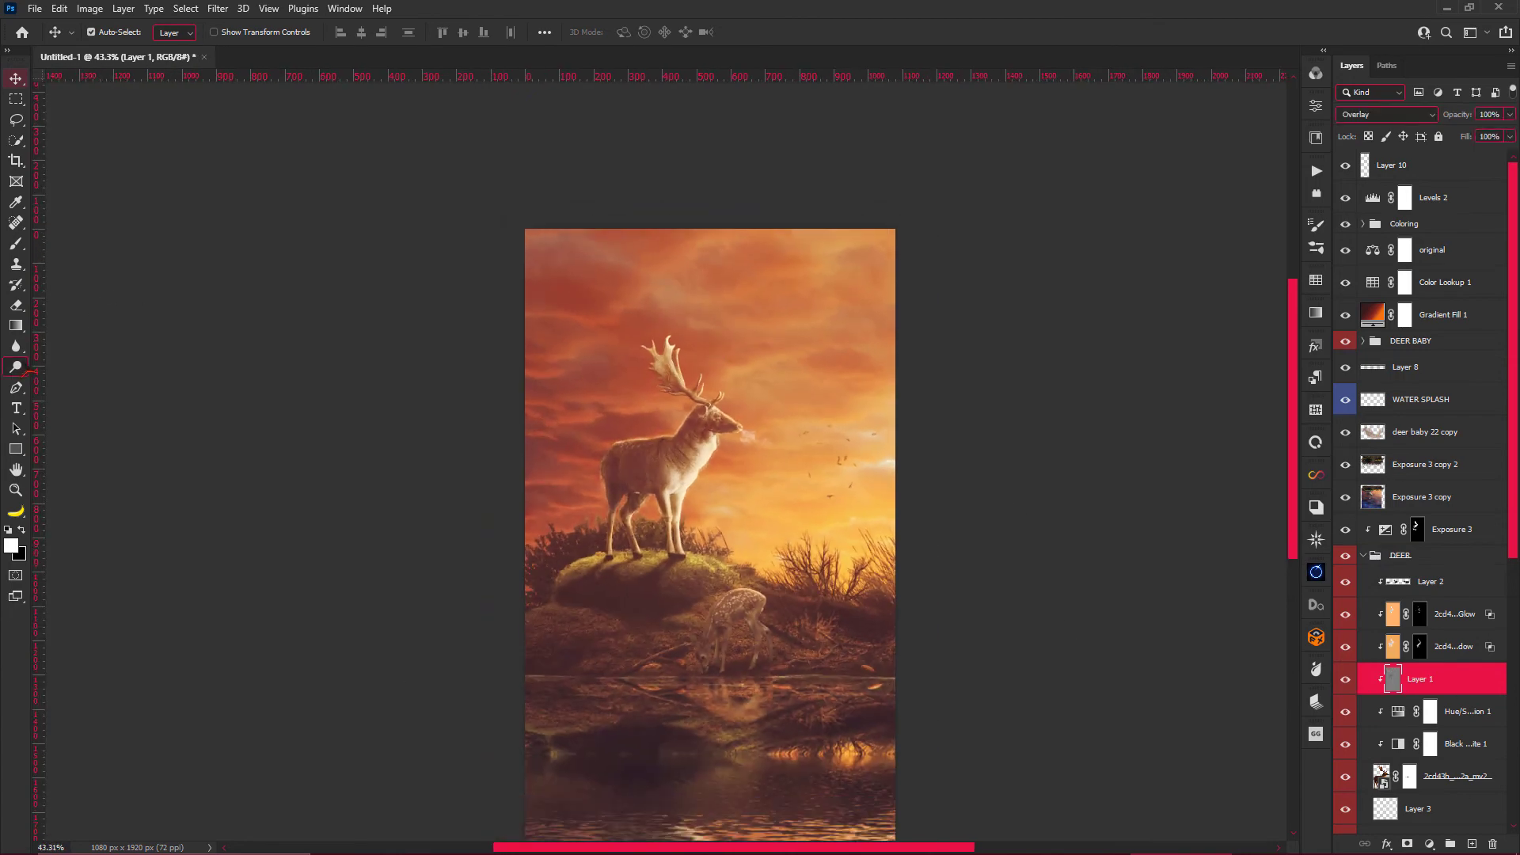
Burn the stag's chest and neck on the Overlay layer at 10% midtones.
right_click(16, 366)
click(71, 382)
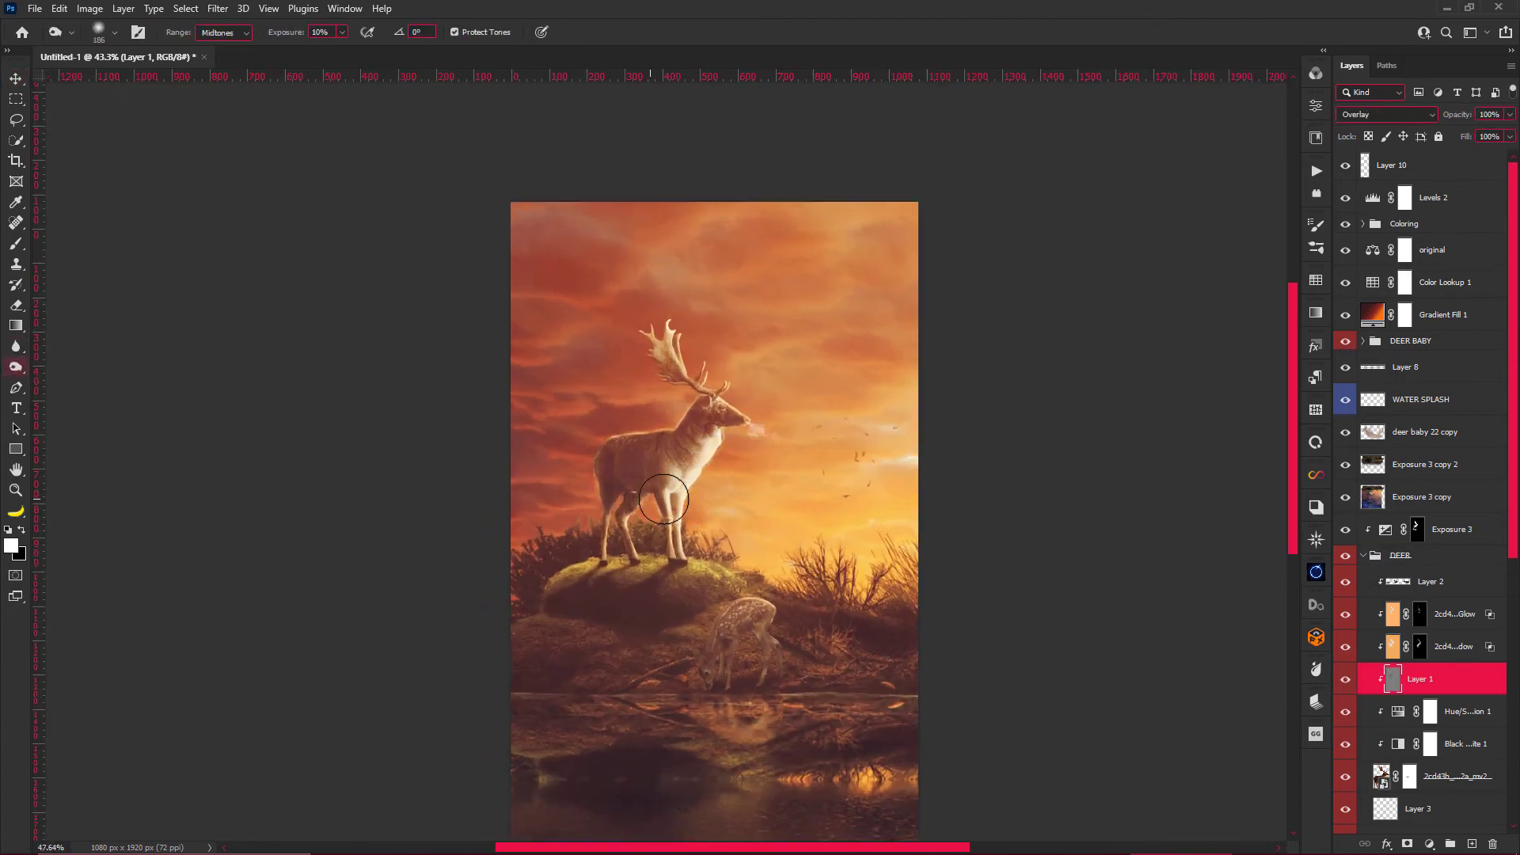
scroll(644, 500, up, 2)
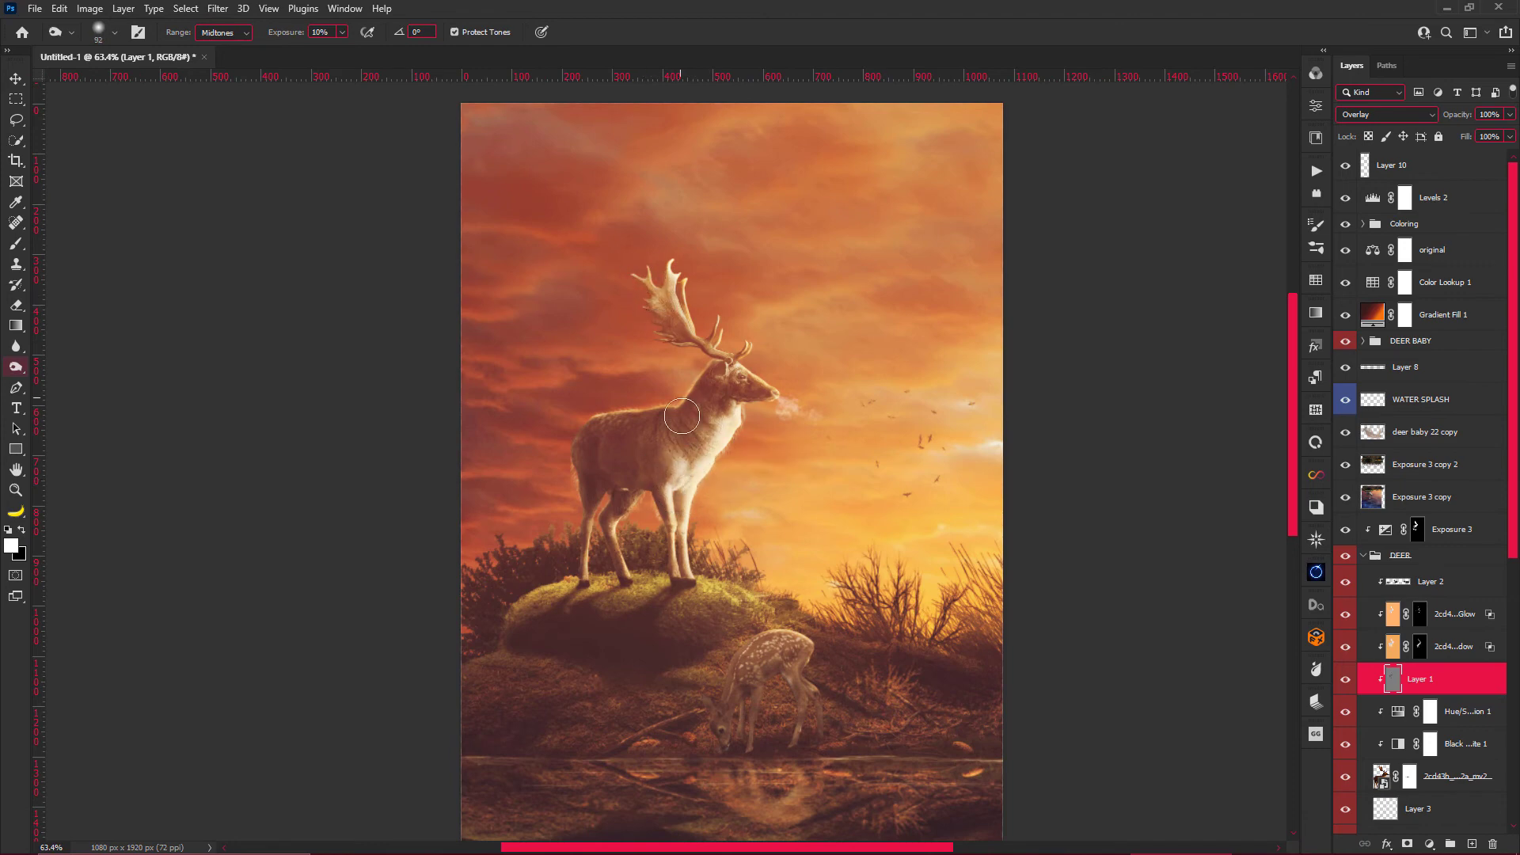
scroll(593, 620, down, 2)
key(v)
scroll(749, 506, down, 1)
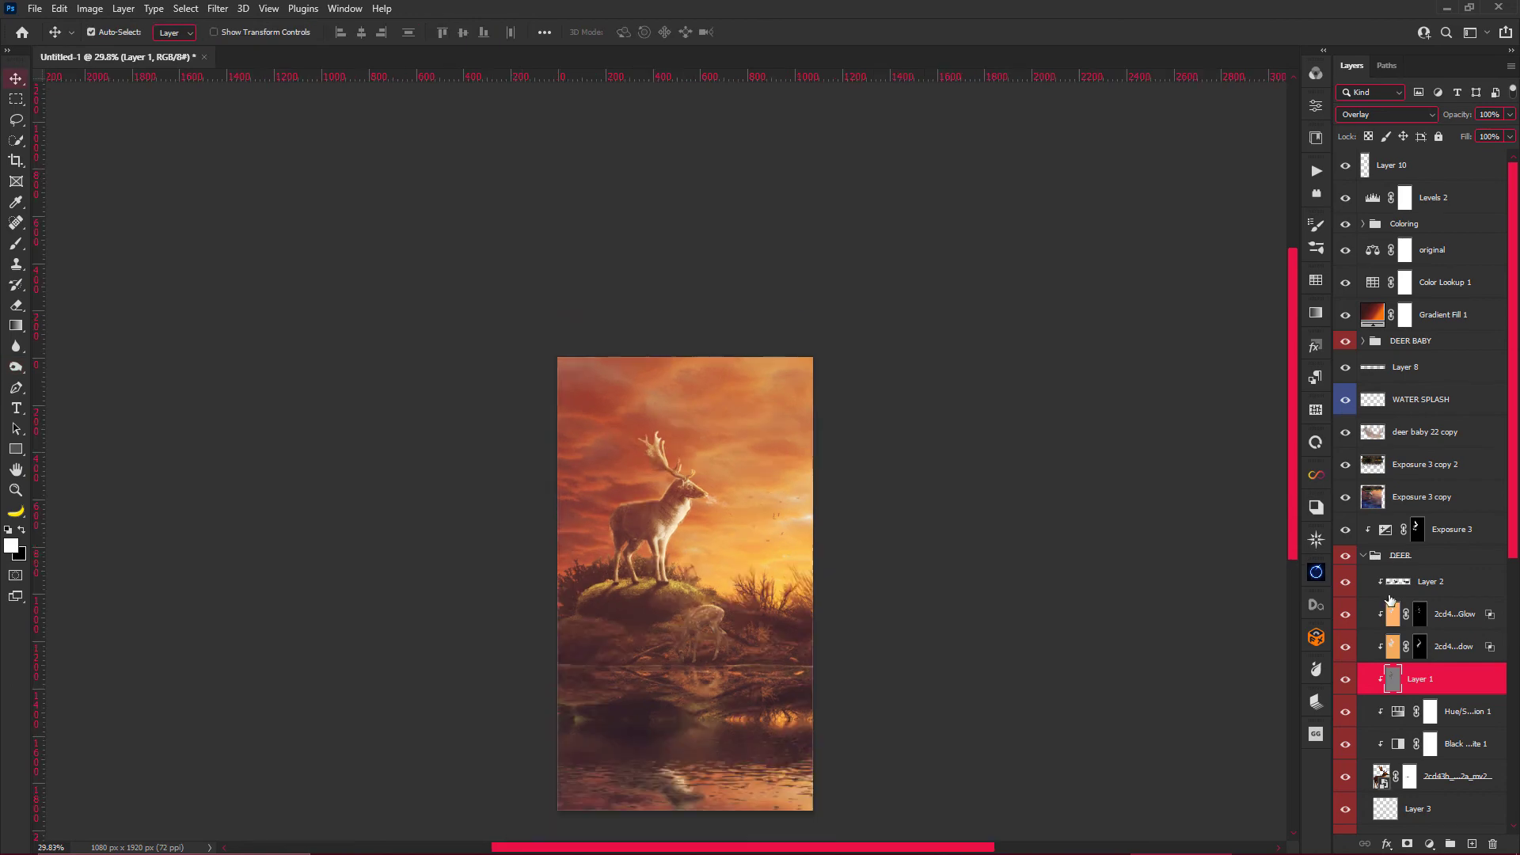
click(1364, 555)
click(1394, 164)
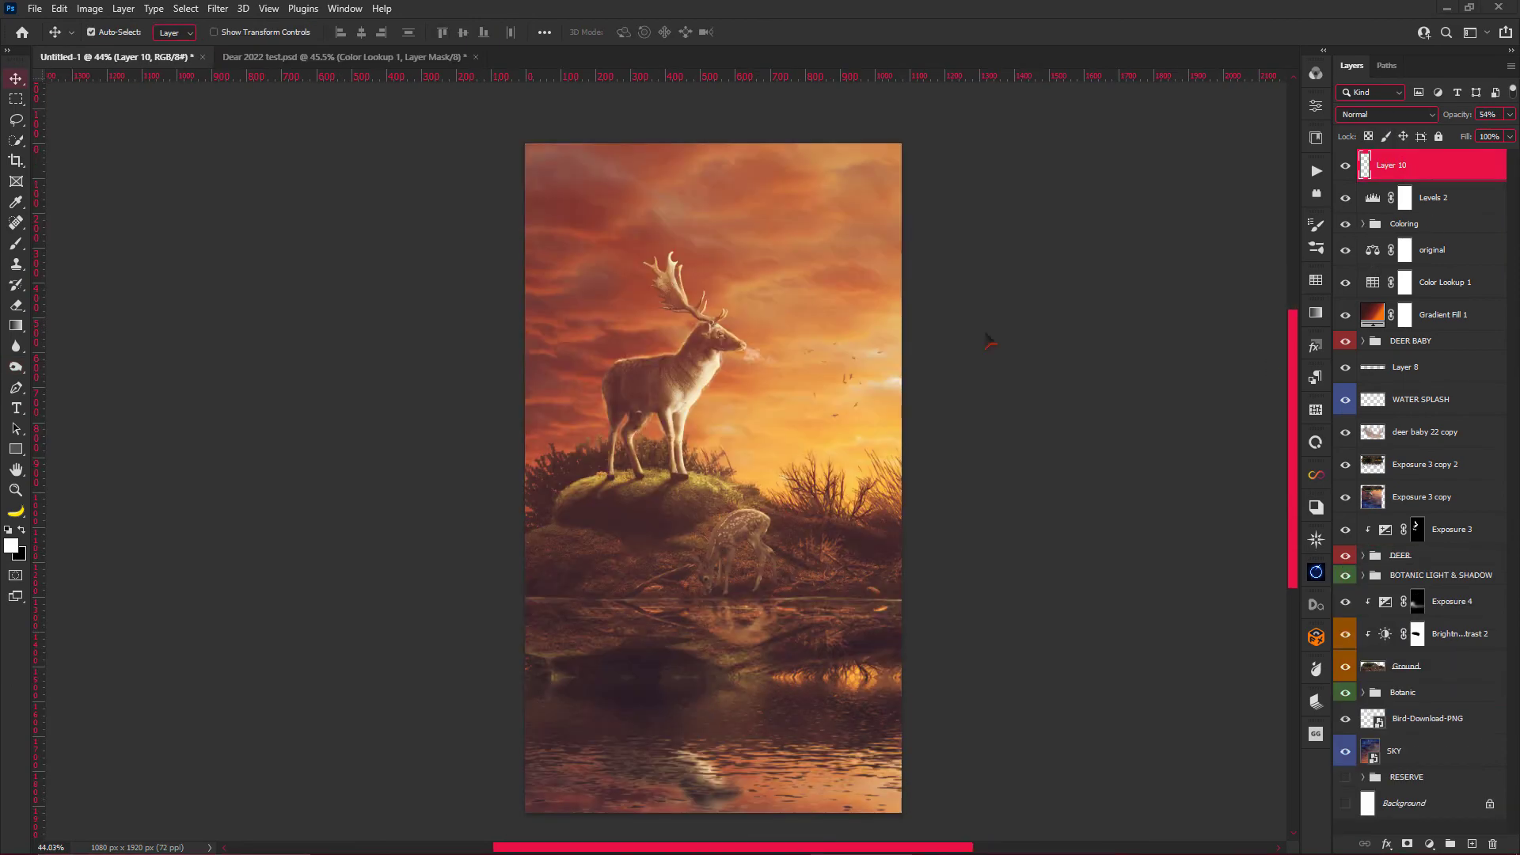
Move the Gradient Fill 1 layer above Color Lookup 1.
click(1444, 282)
drag(1449, 317, 1449, 273)
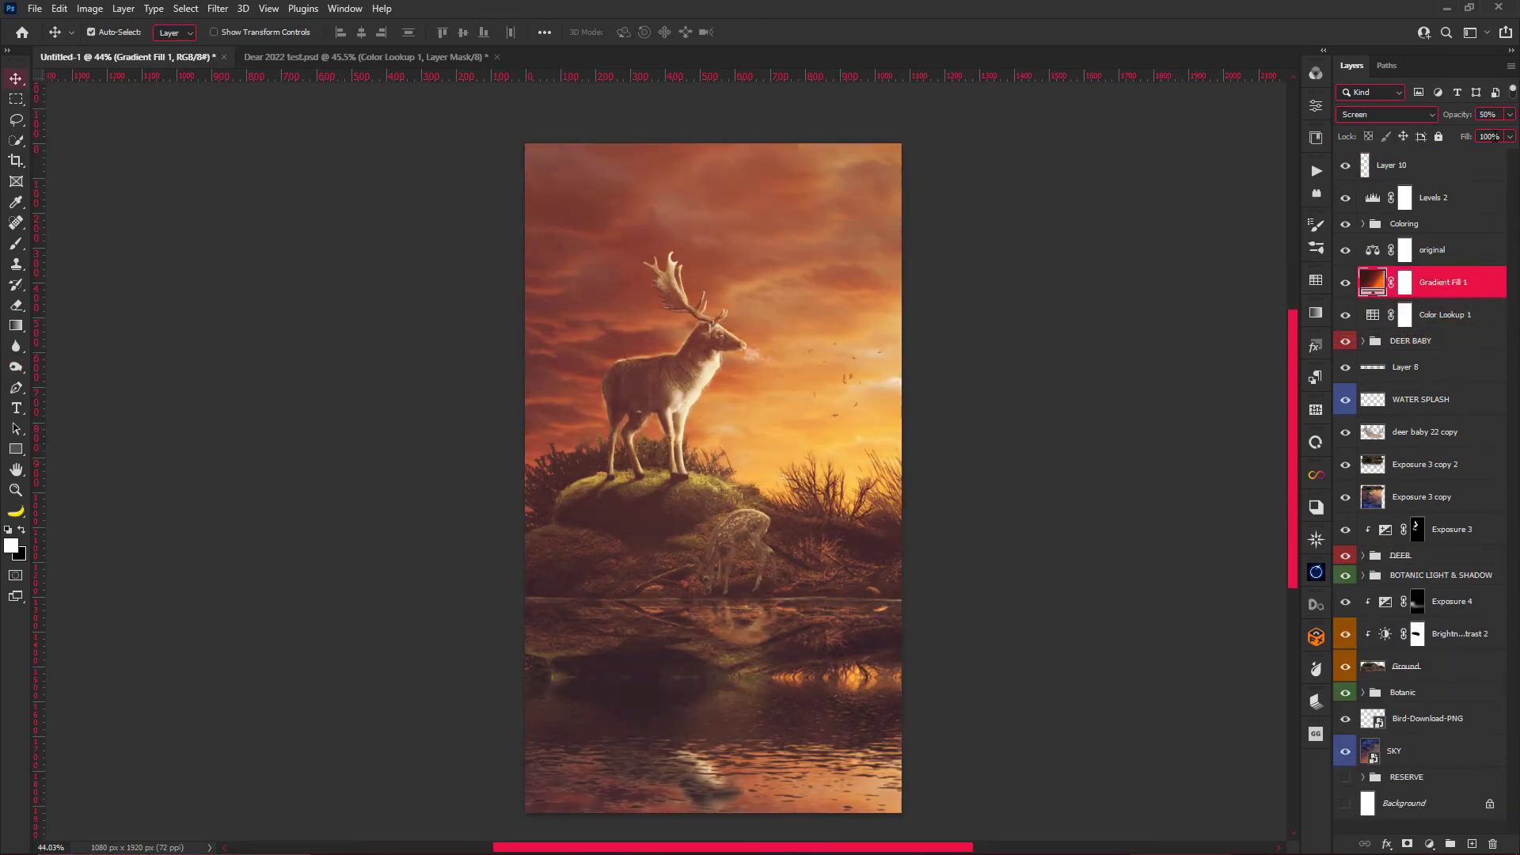
click(1490, 115)
click(1317, 312)
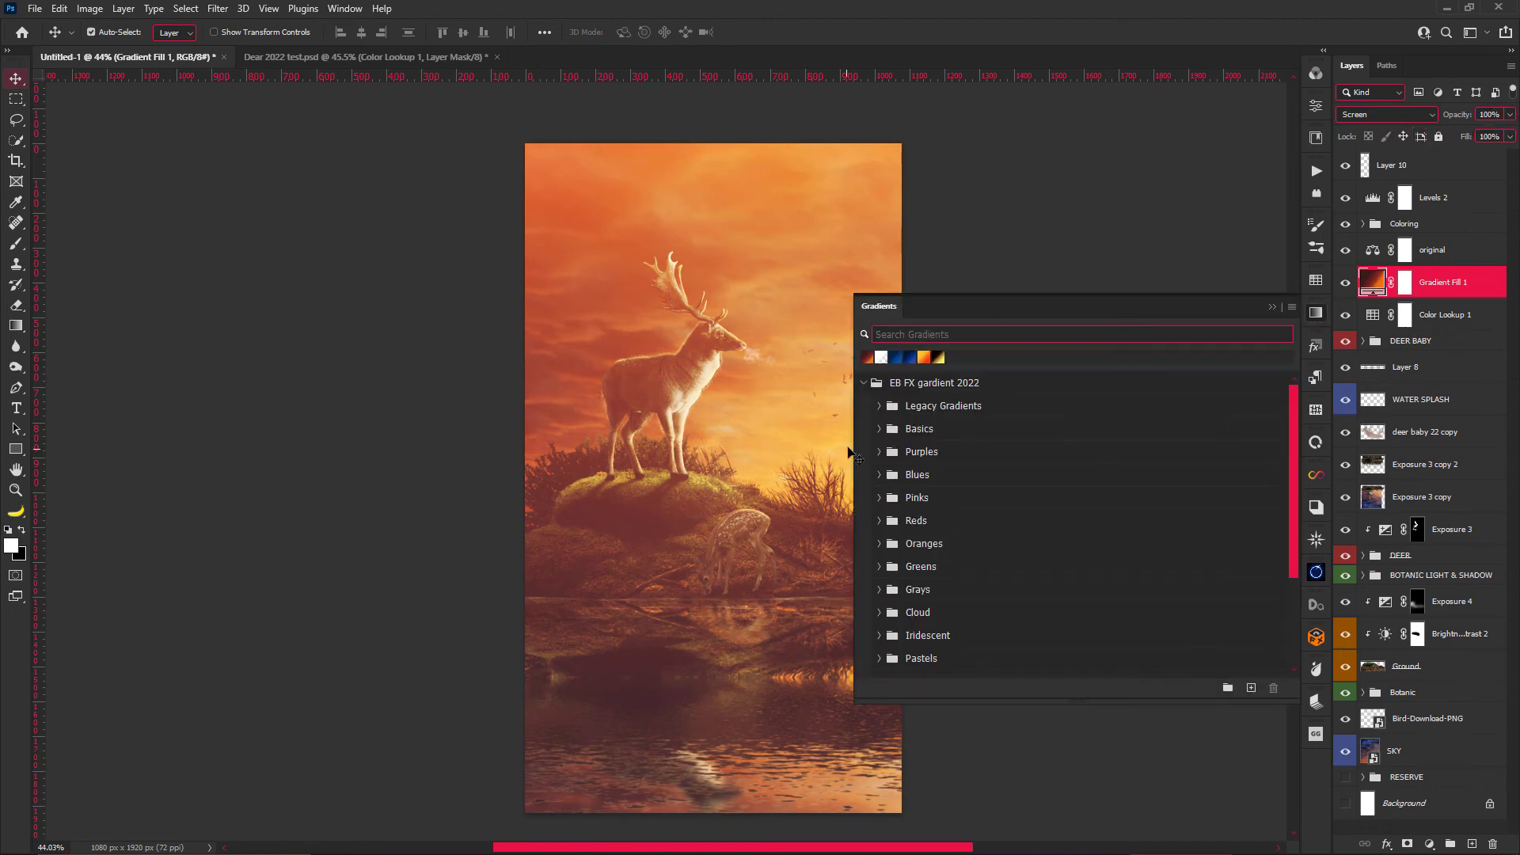
Shift Gradient Fill 1's colour stop slightly right and its midpoint to 60%.
double_click(1372, 282)
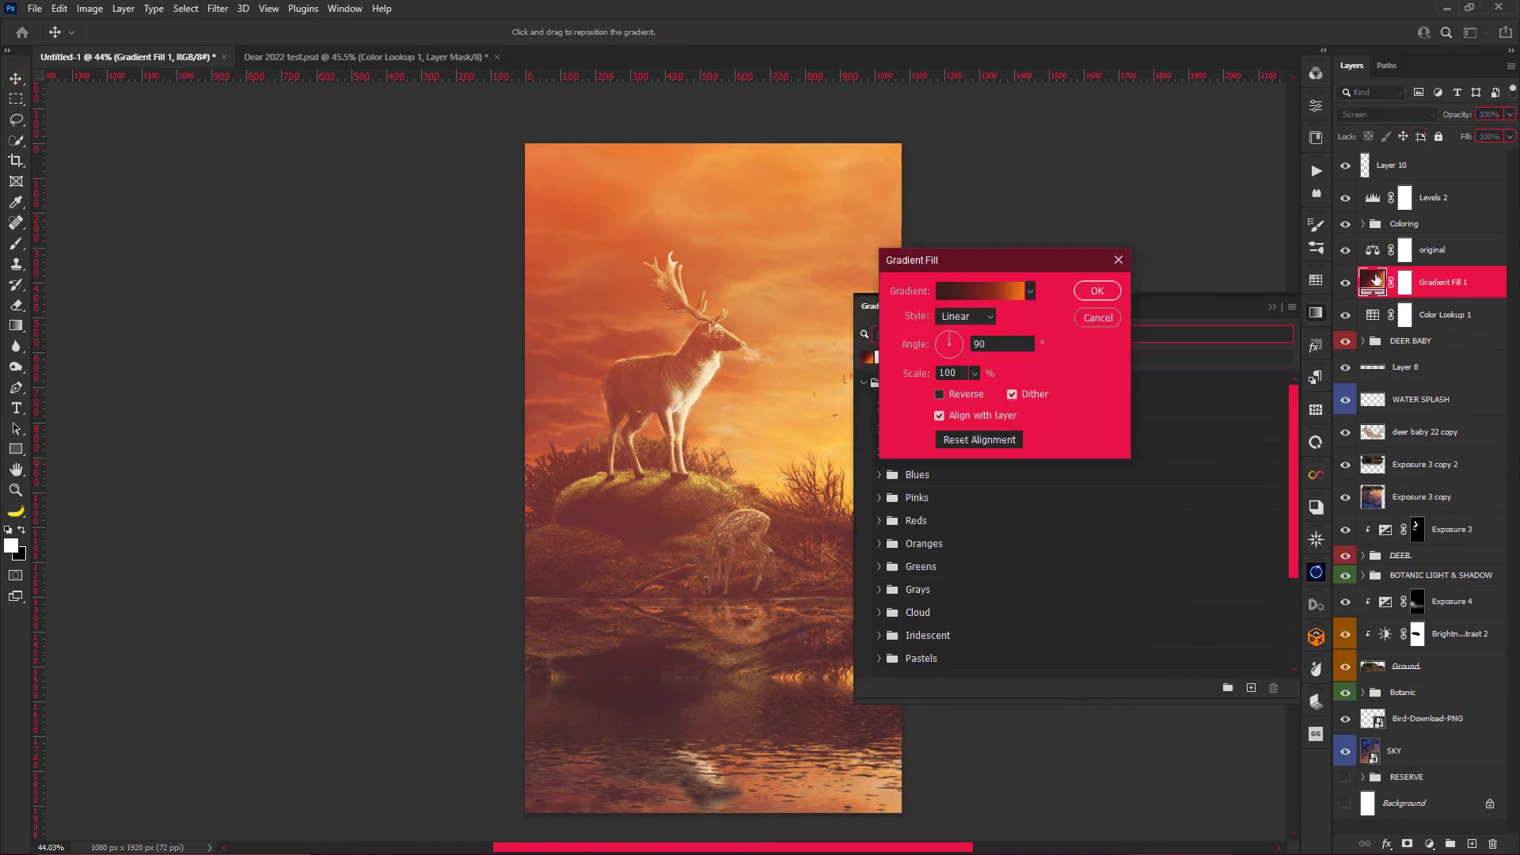
click(975, 291)
click(1267, 584)
drag(1267, 585, 1274, 584)
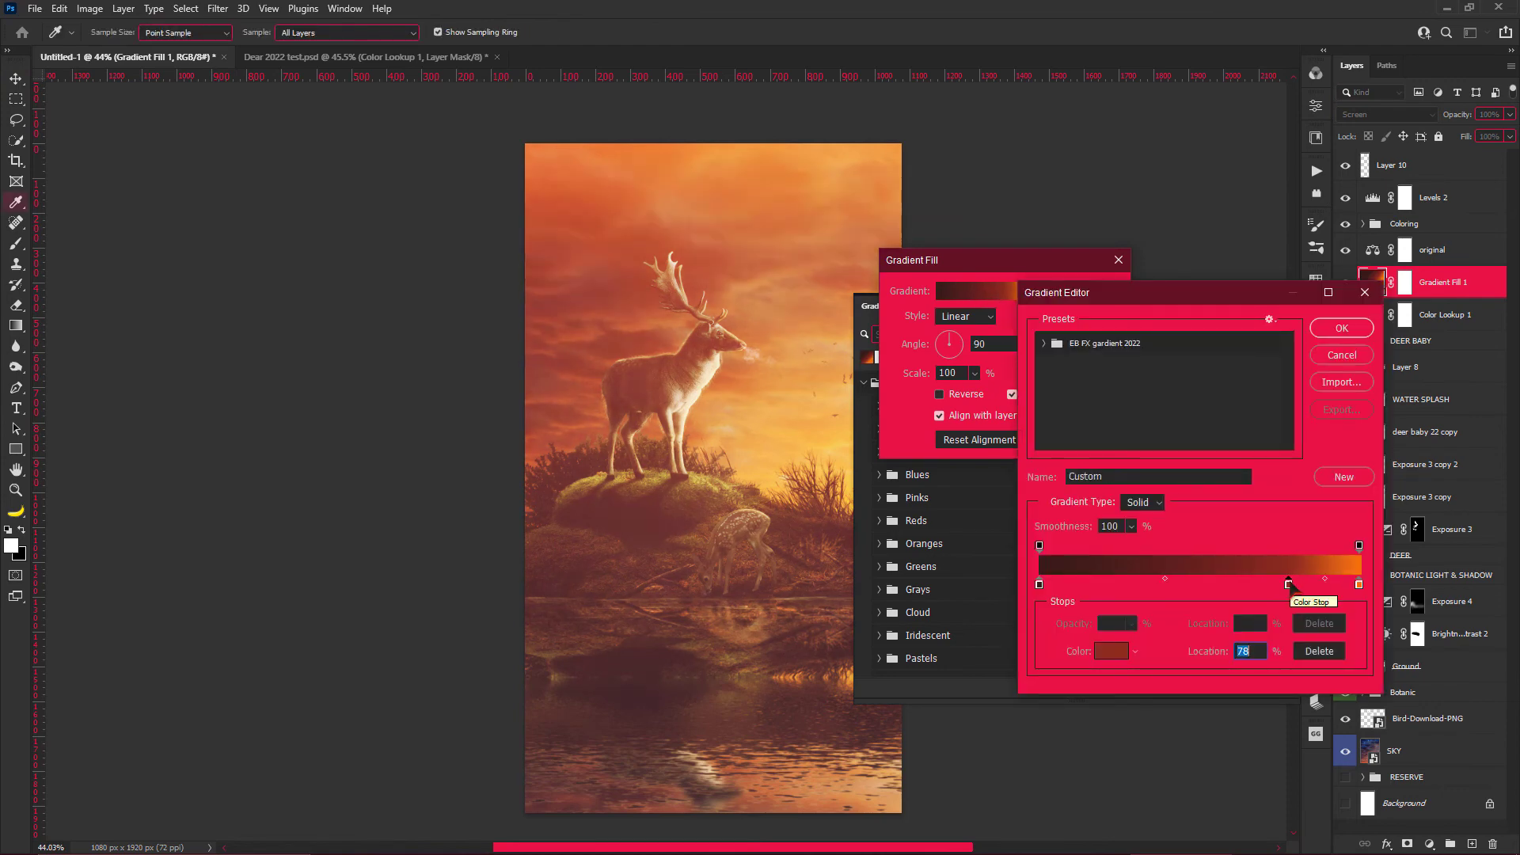
drag(1154, 579, 1180, 579)
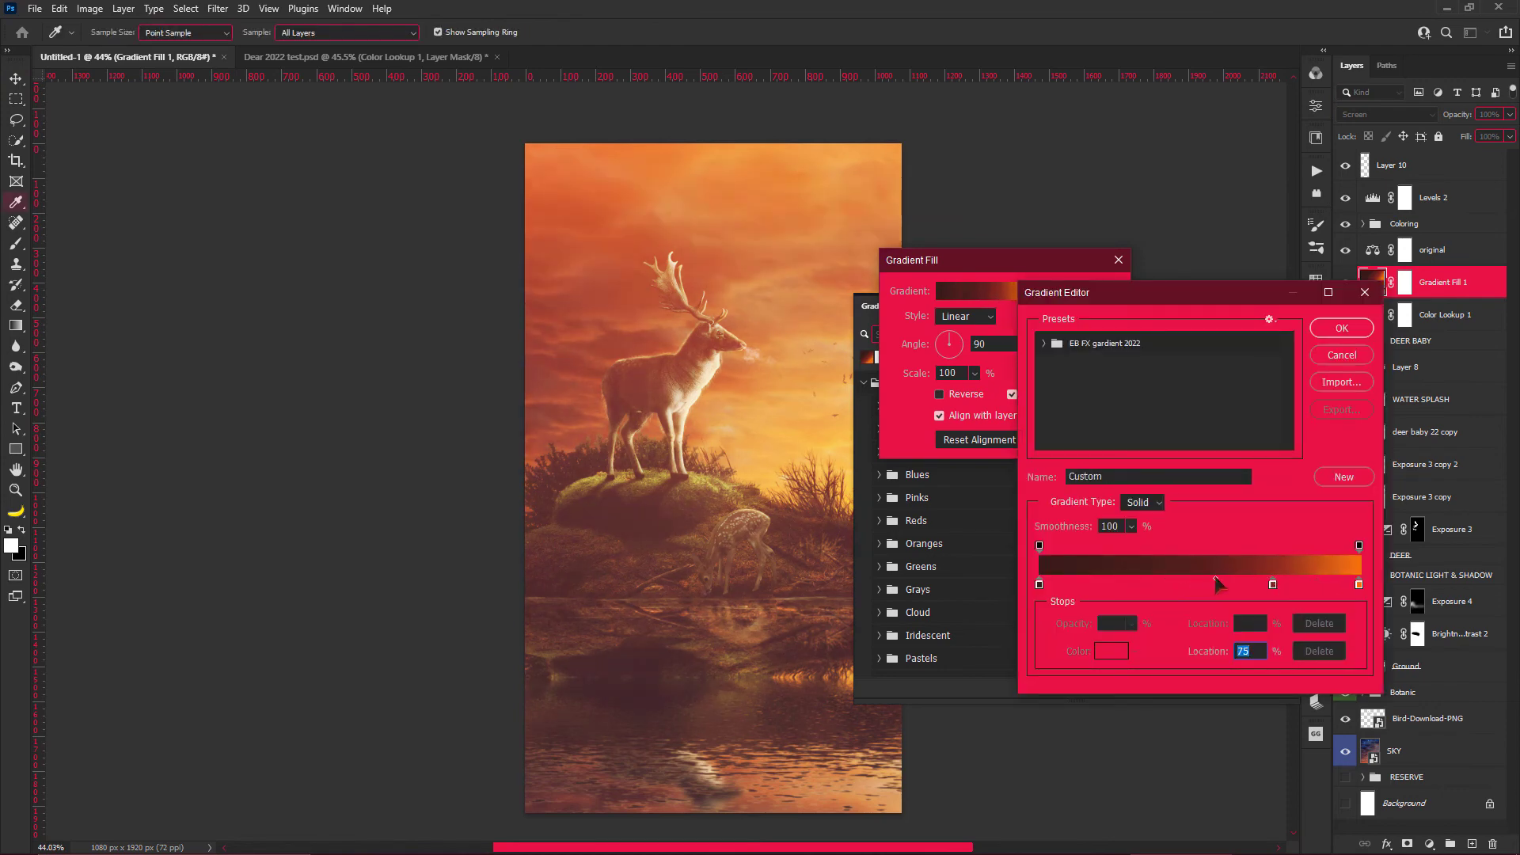
click(1342, 328)
click(1109, 294)
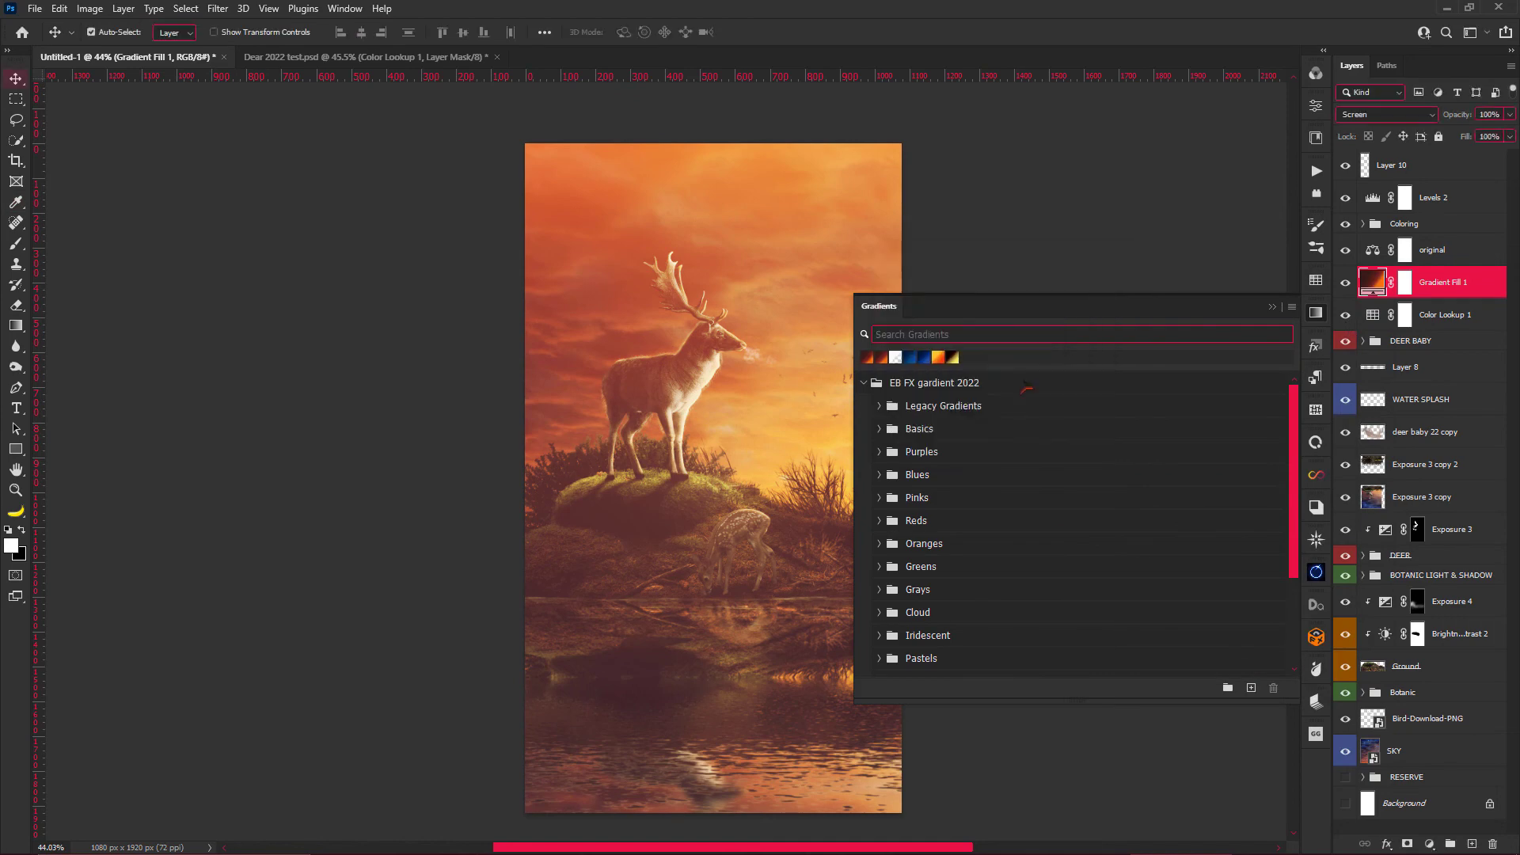
click(1273, 307)
Set Gradient Fill 1's opacity to 52%.
key(ctrl+minus)
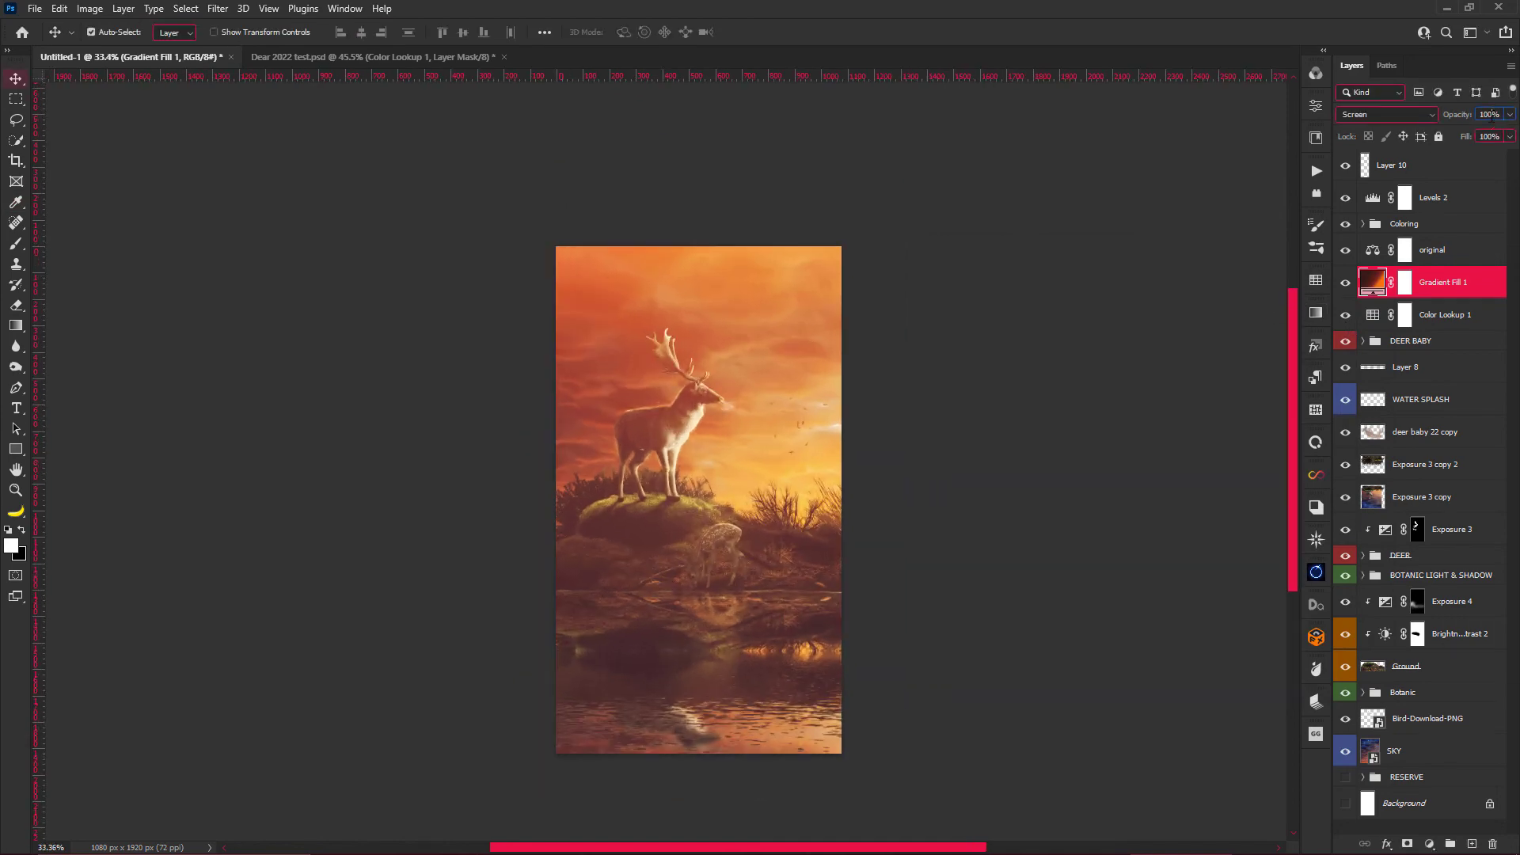
text(2)
scroll(714, 491, up, 3)
key(Return)
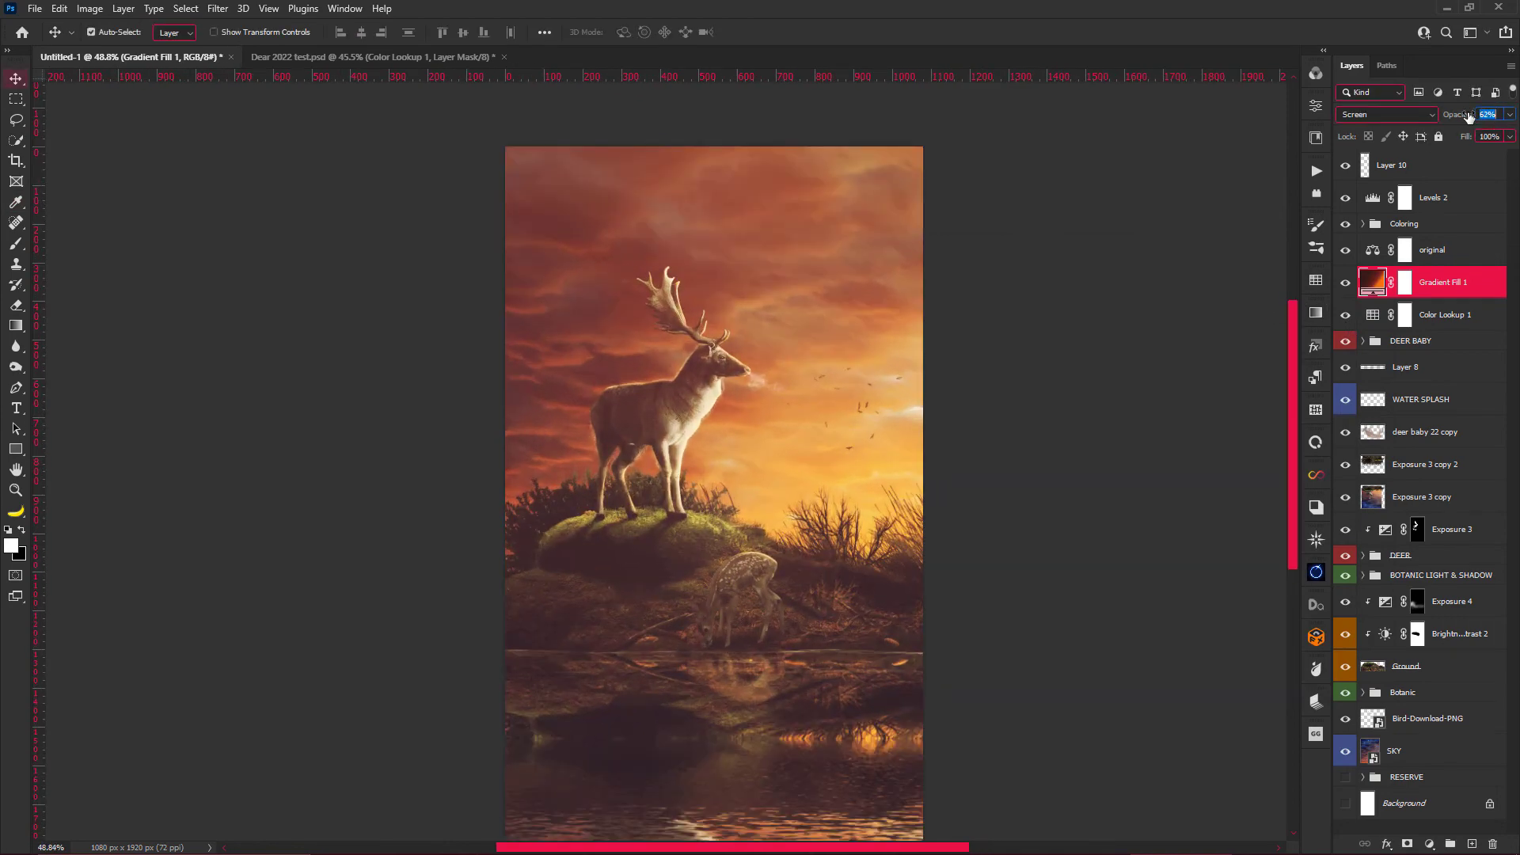
scroll(714, 348, down, 2)
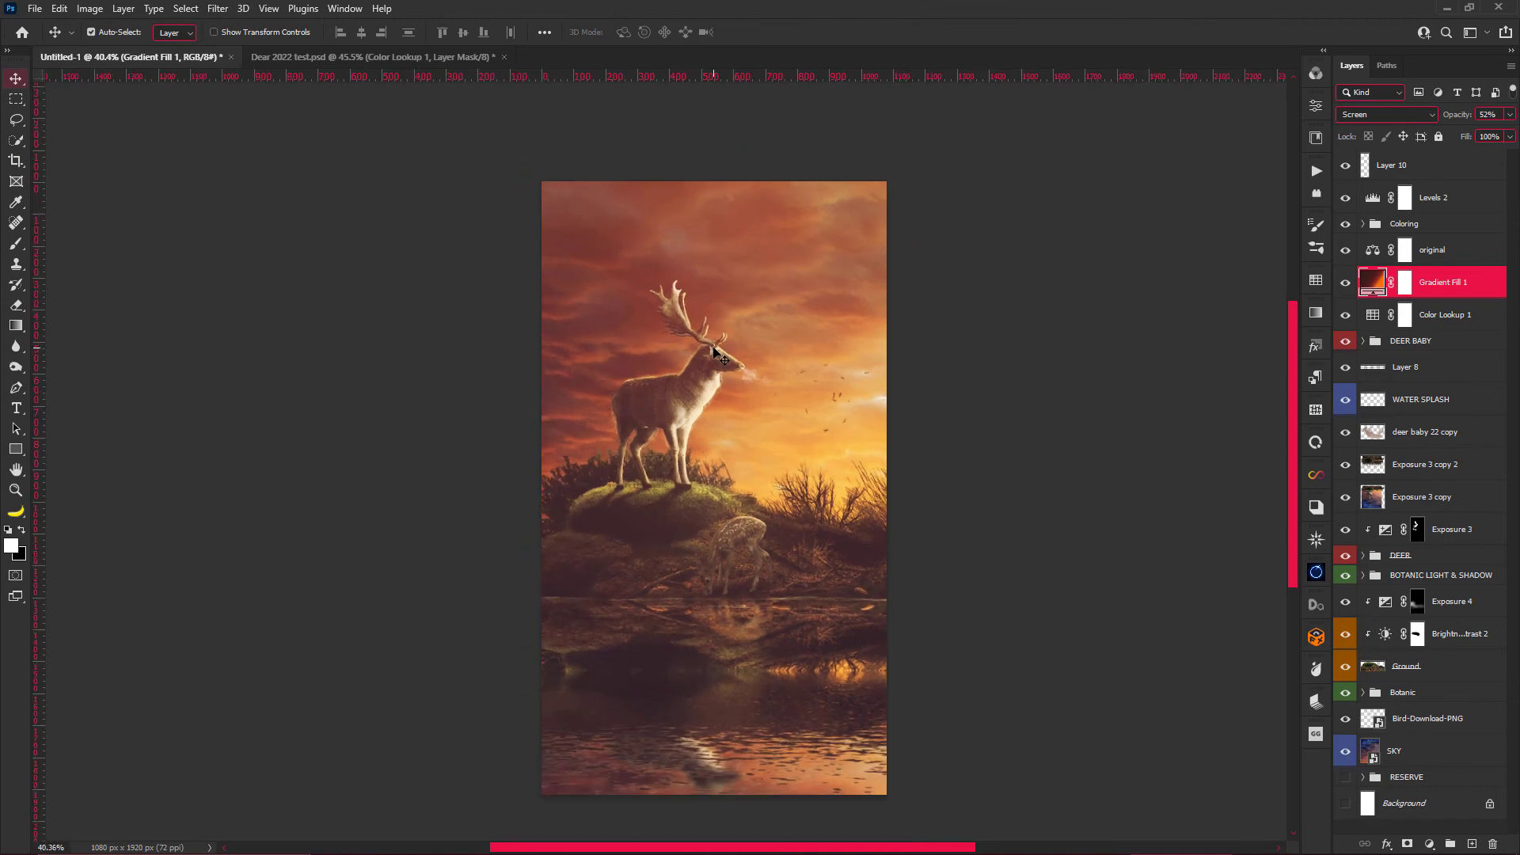
click(1447, 198)
click(1448, 178)
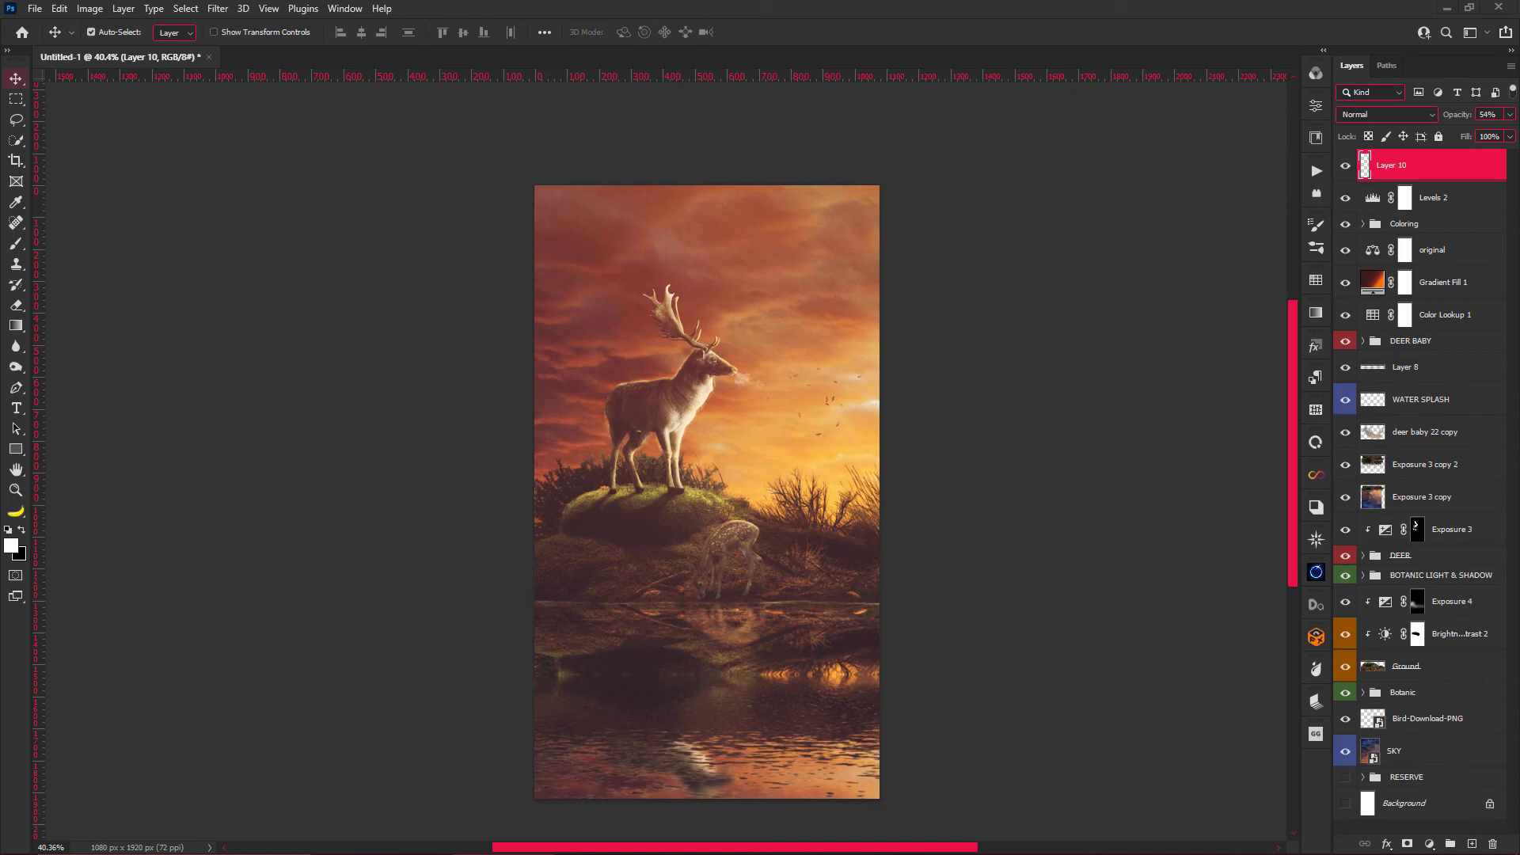
Place the smoke image below Ground, enlarged and raised over the hill.
drag(694, 625, 693, 626)
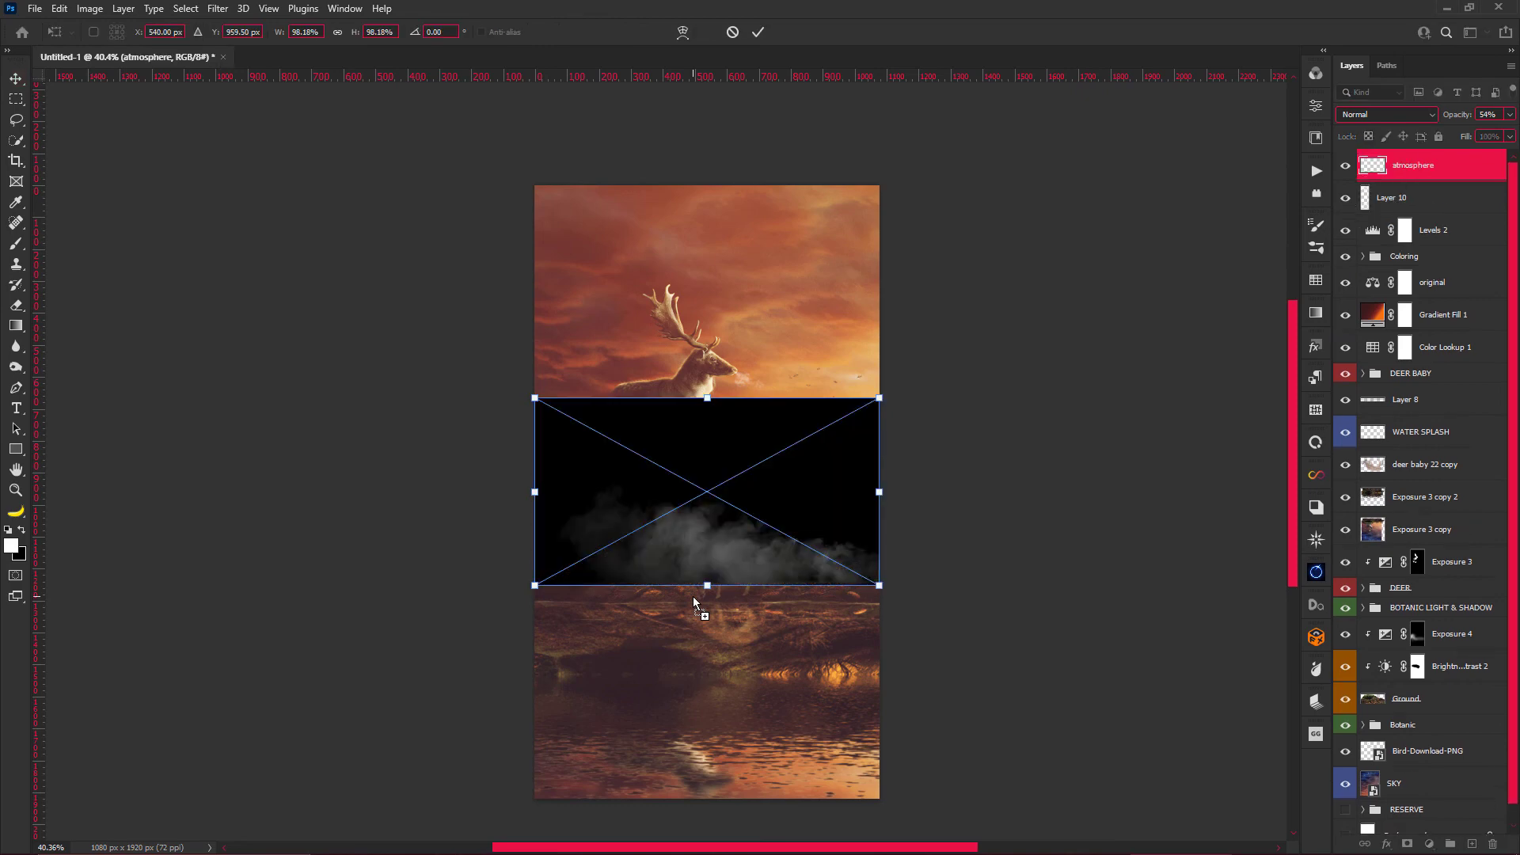
key(Return)
drag(1414, 164, 1414, 697)
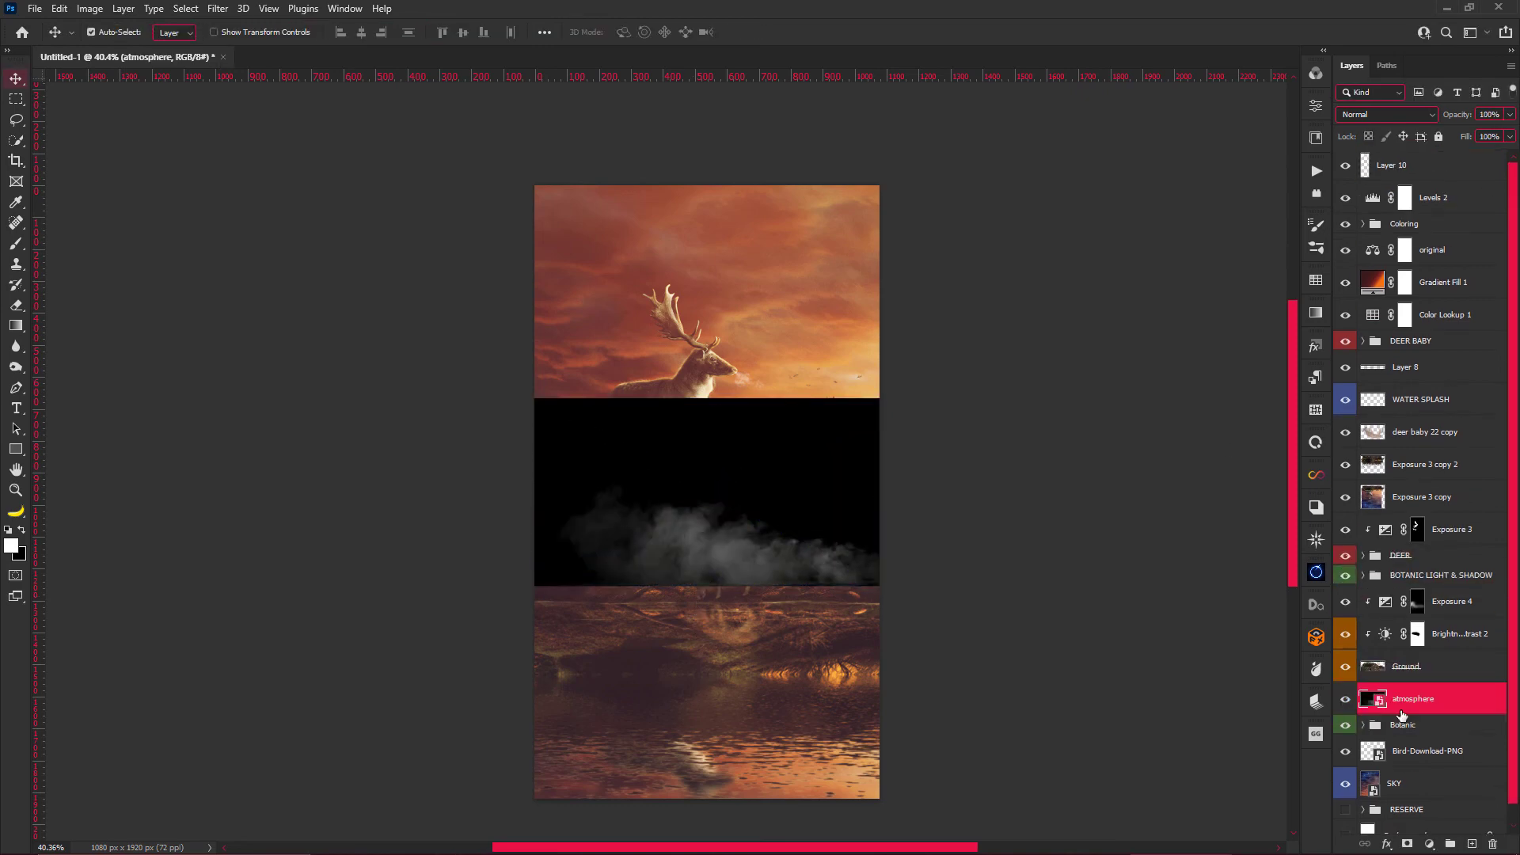
key(ctrl+t)
drag(901, 346, 861, 431)
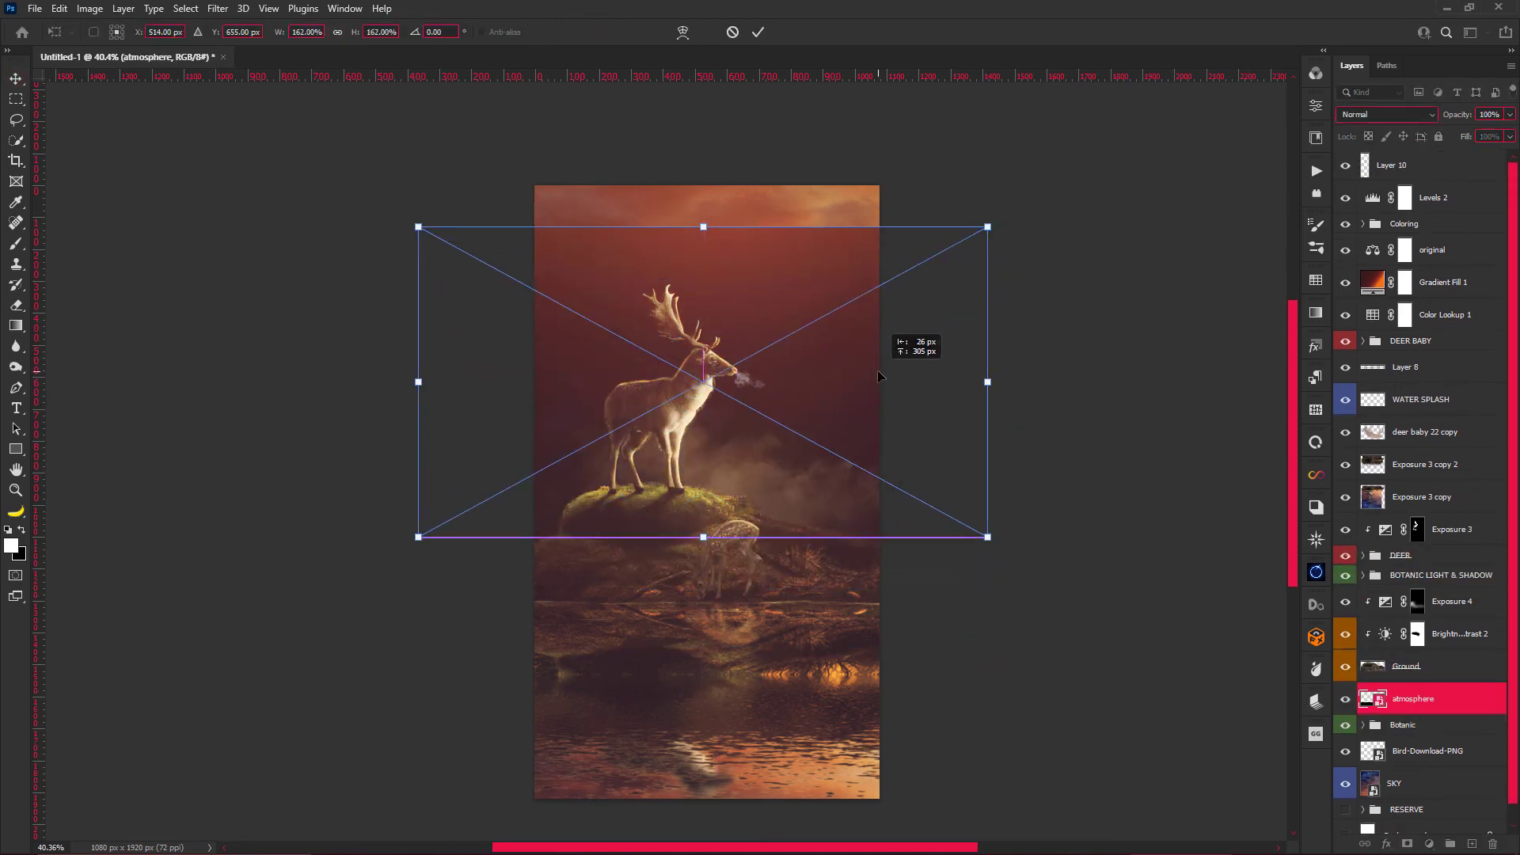
key(Return)
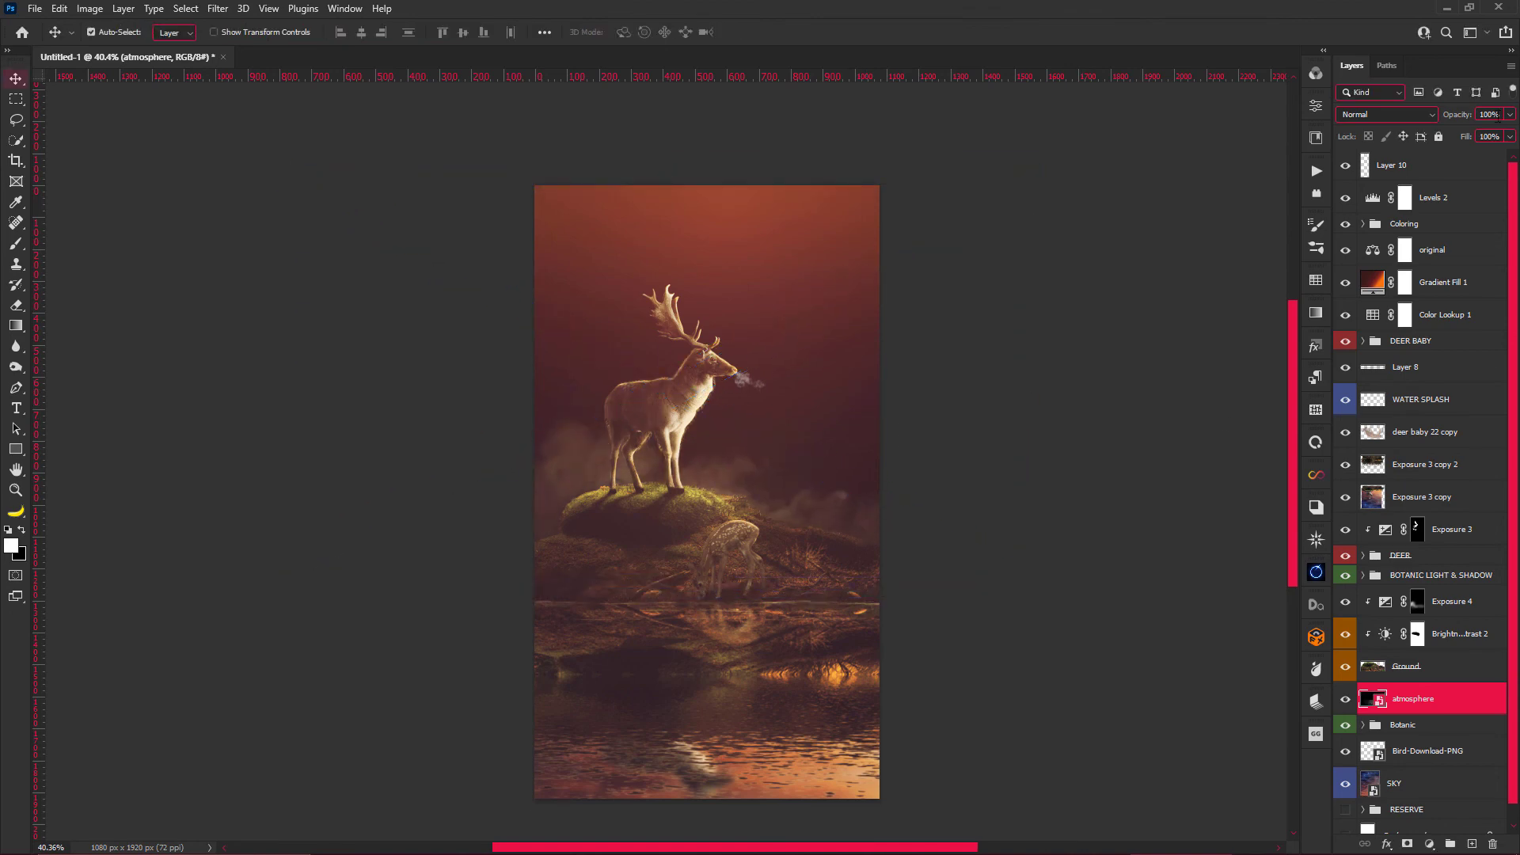
Set the mist to Screen blend and mask it out across the upper sky with a soft black brush.
click(1386, 114)
click(1370, 235)
click(1408, 844)
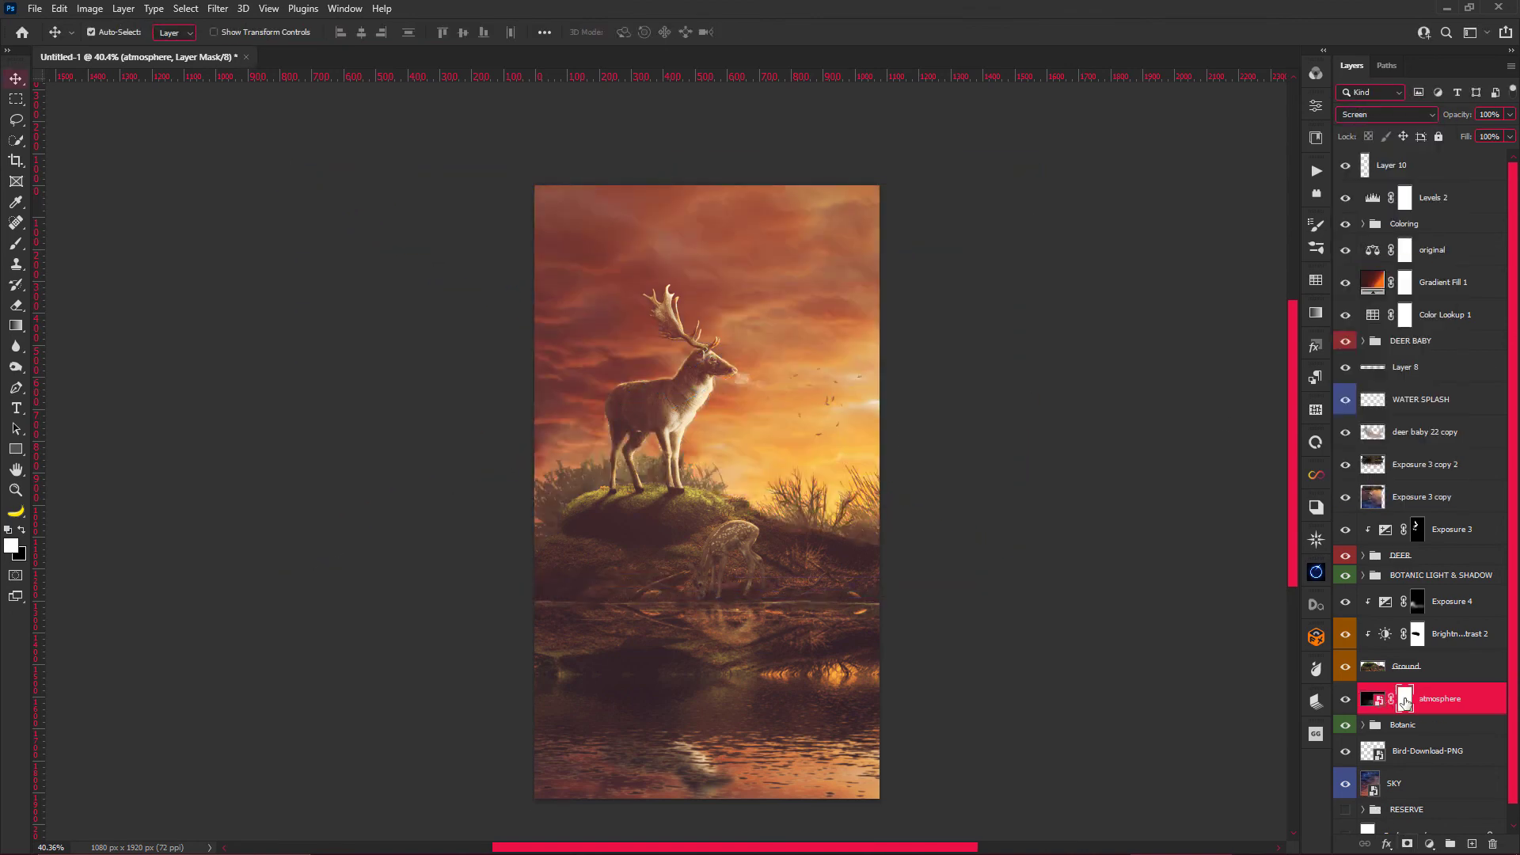
key(b)
right_click(725, 435)
scroll(1077, 679, up, 5)
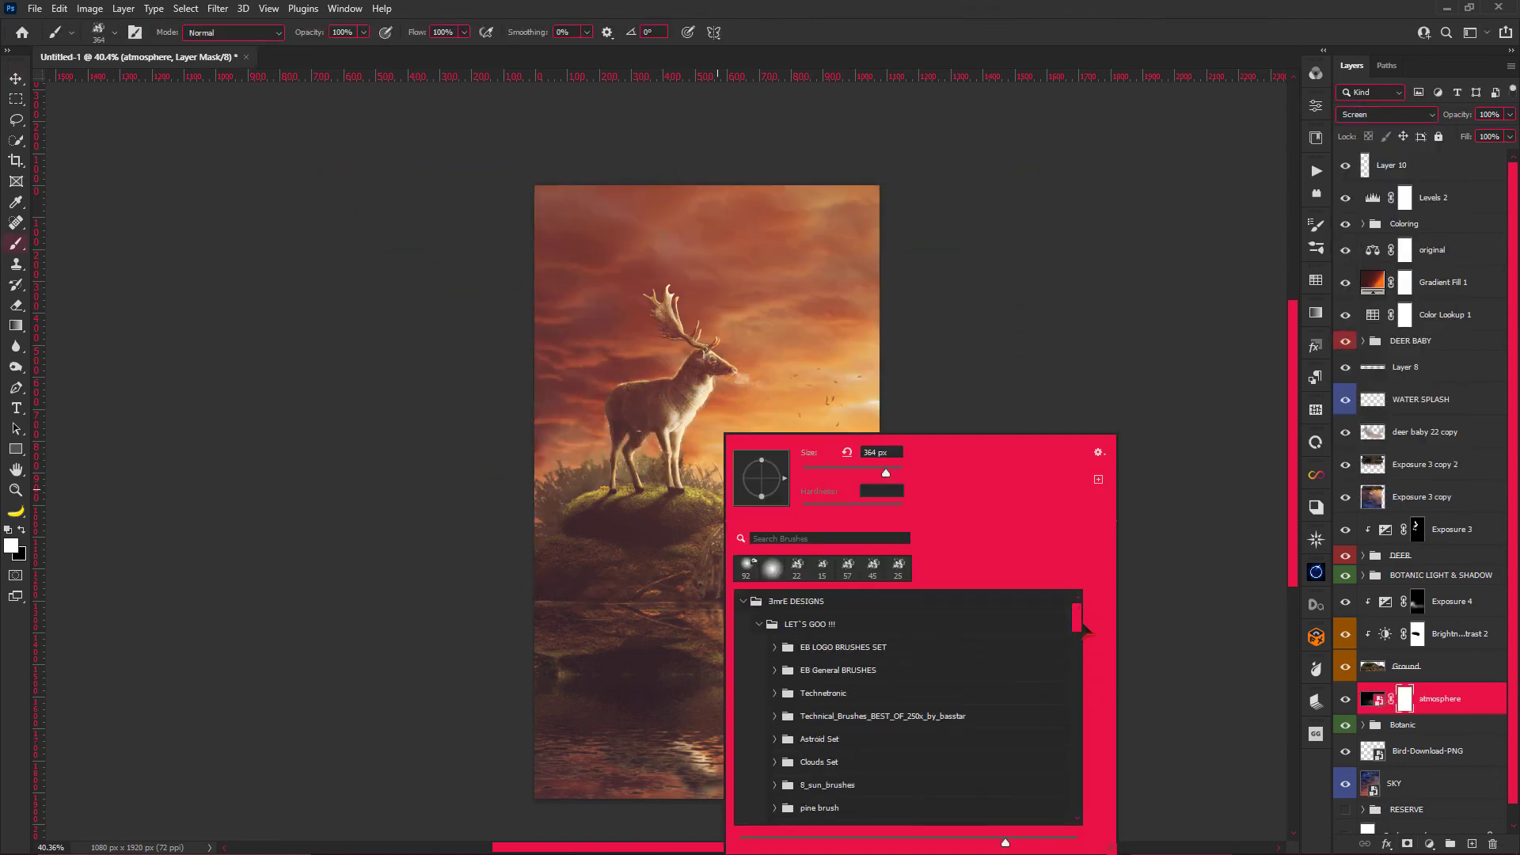
click(747, 568)
key(Escape)
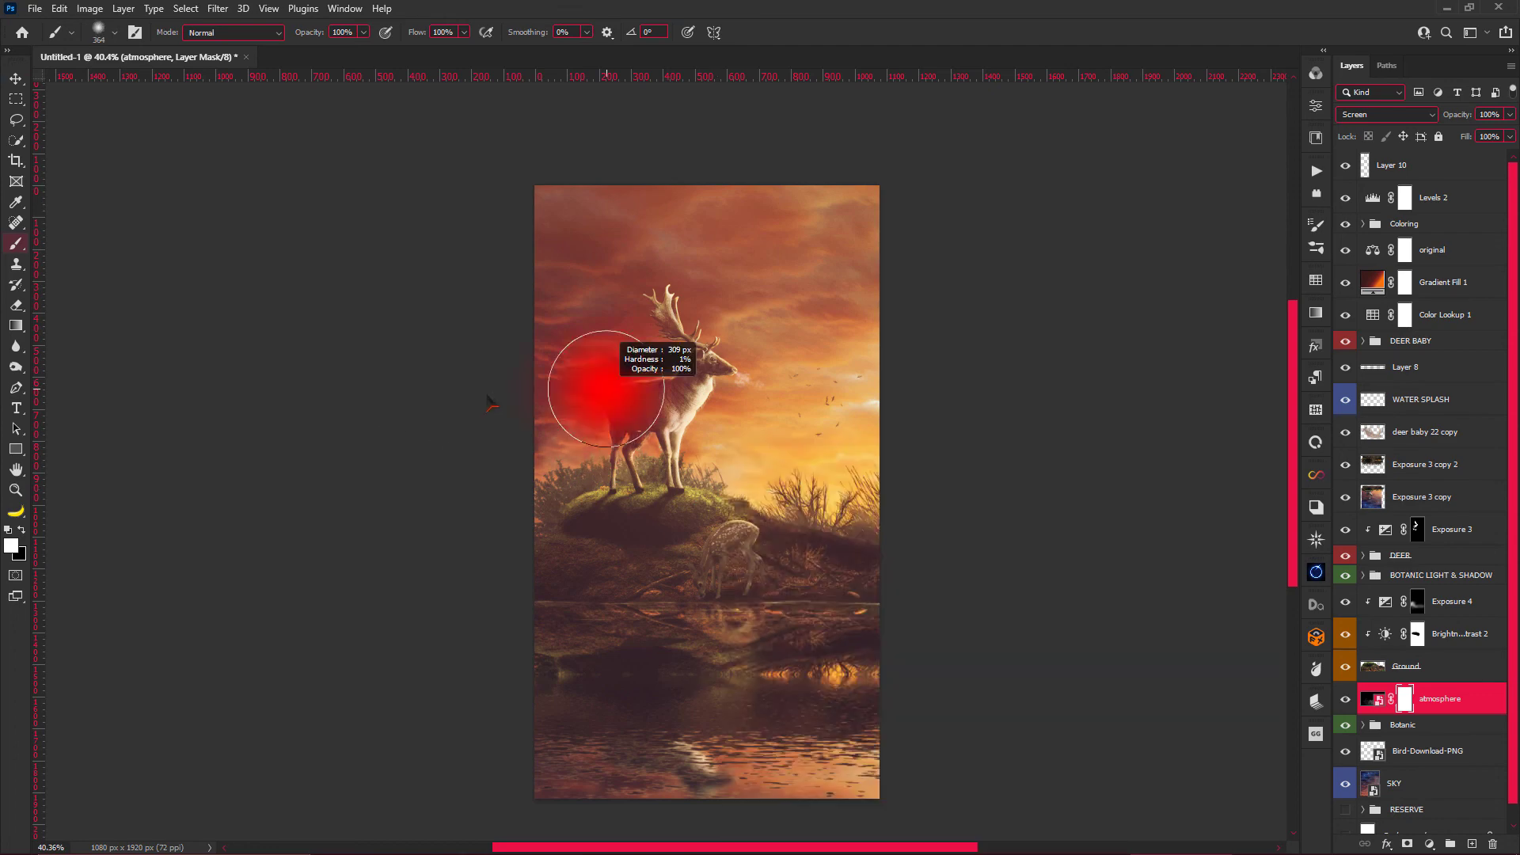
key(x)
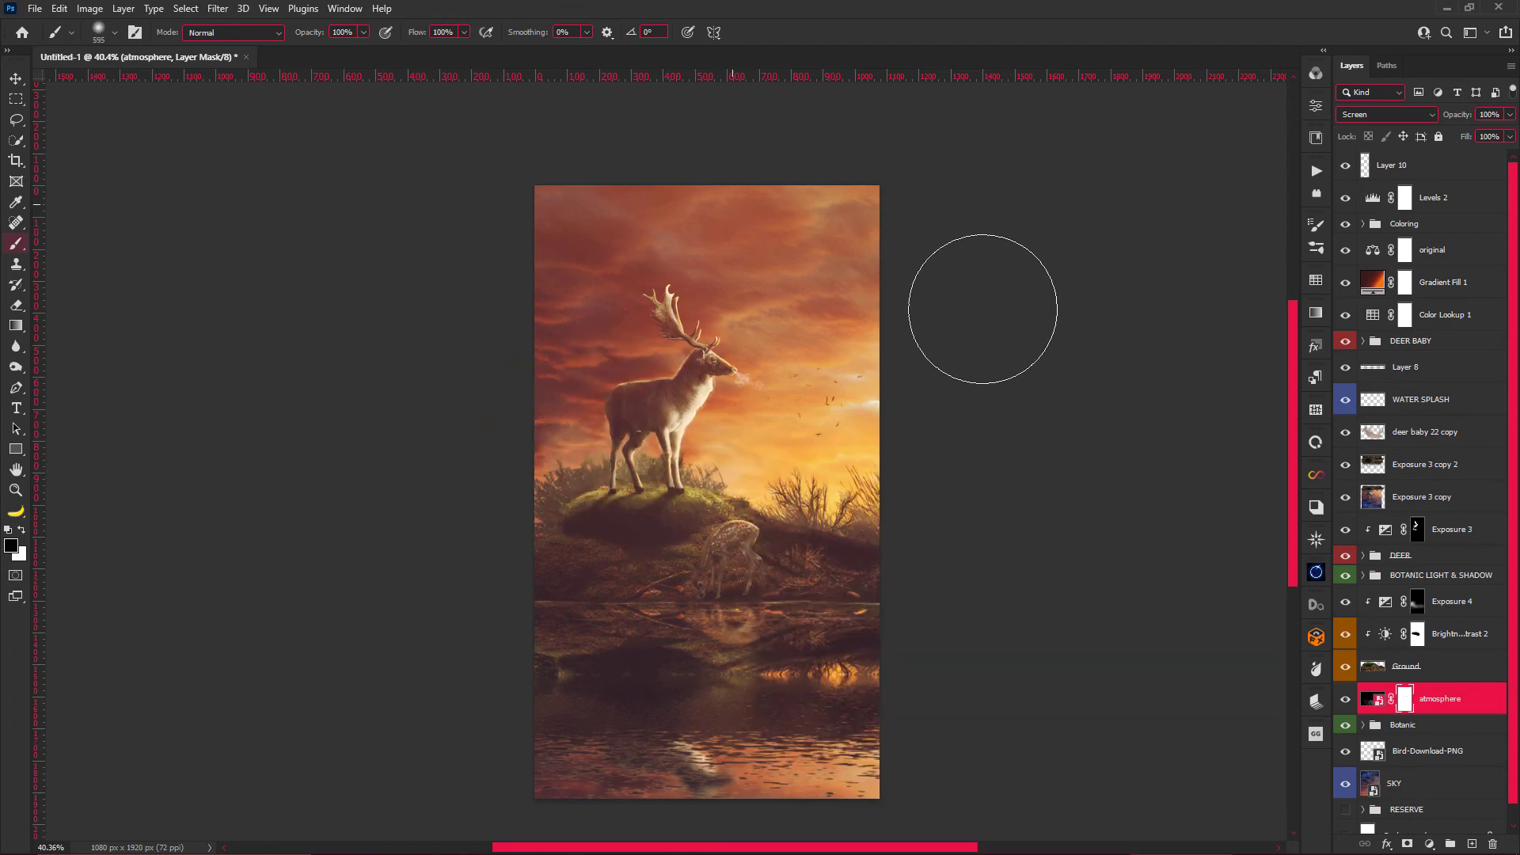
mouse_move(984, 288)
mouse_down()
mouse_move(815, 306)
mouse_move(516, 194)
mouse_up()
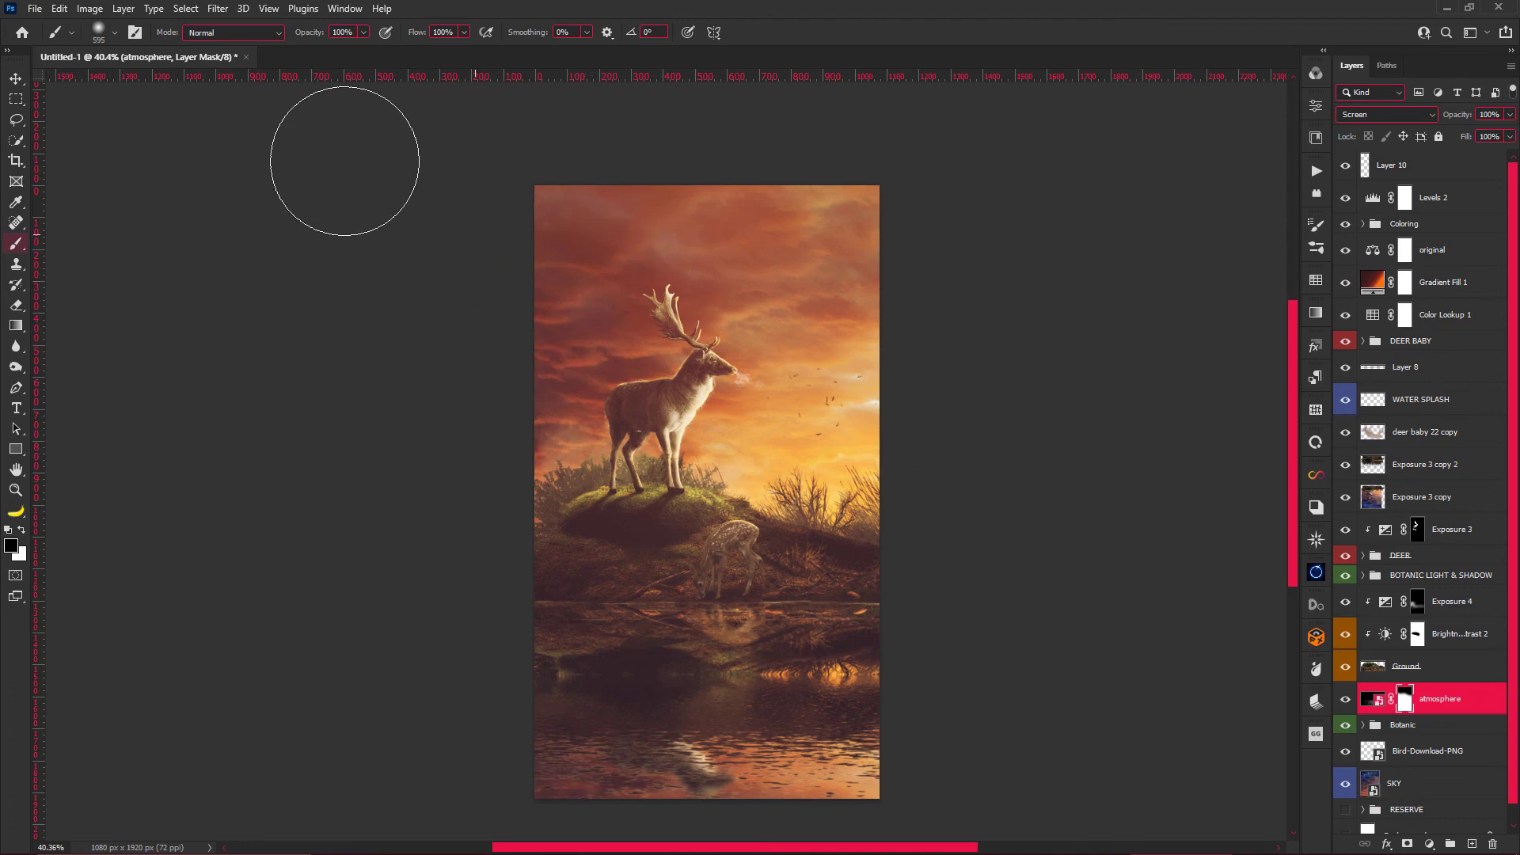
Duplicate the atmosphere layer and move the copy up under DEER BABY.
scroll(965, 402, up, 1)
drag(1457, 698, 1461, 743)
key(ctrl+z)
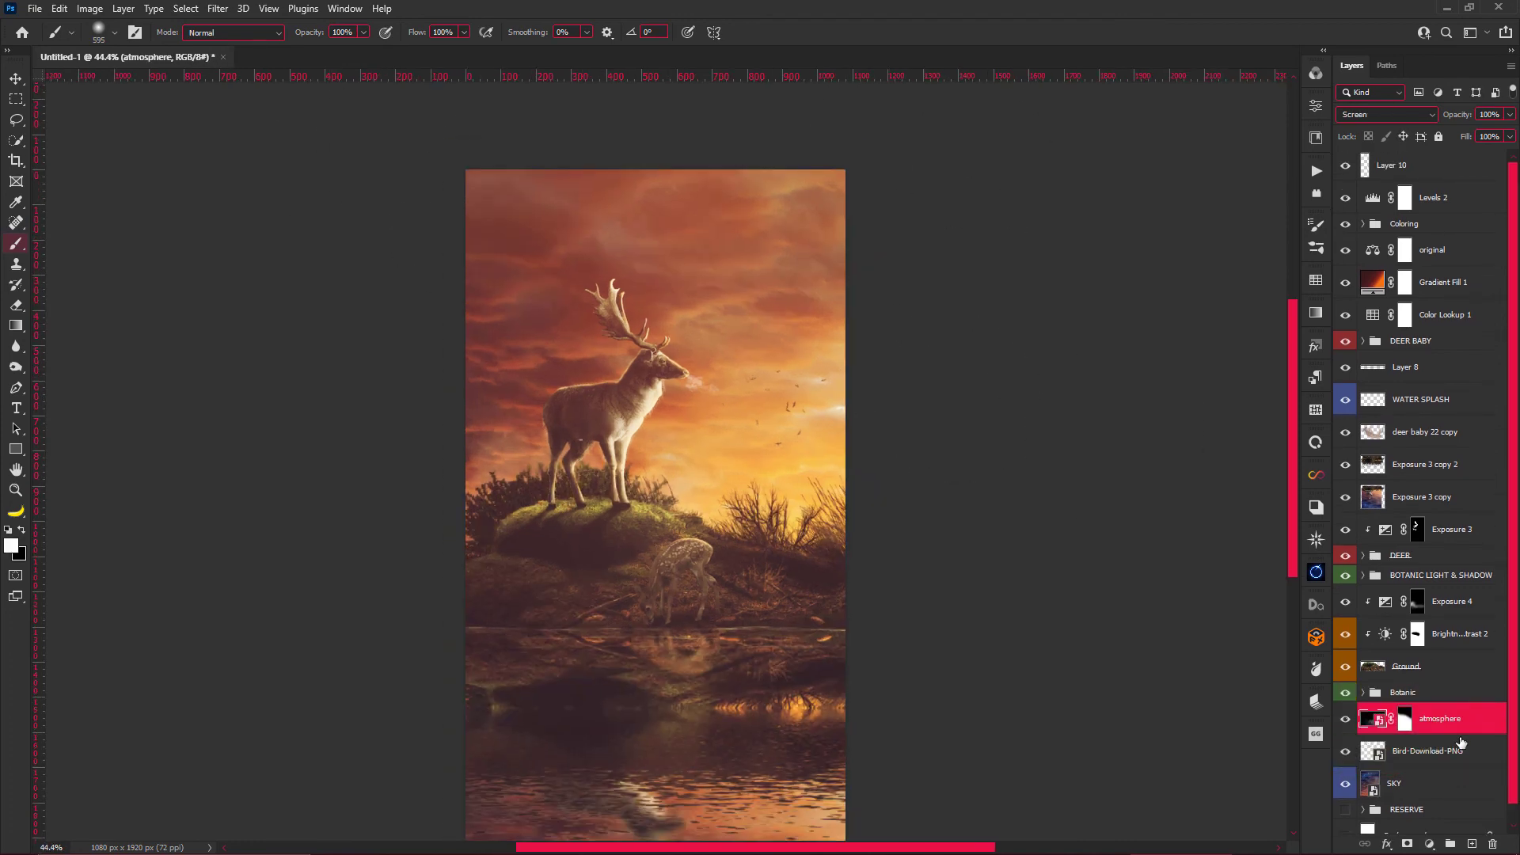
key(ctrl+alt+t)
drag(729, 558, 713, 533)
key(Return)
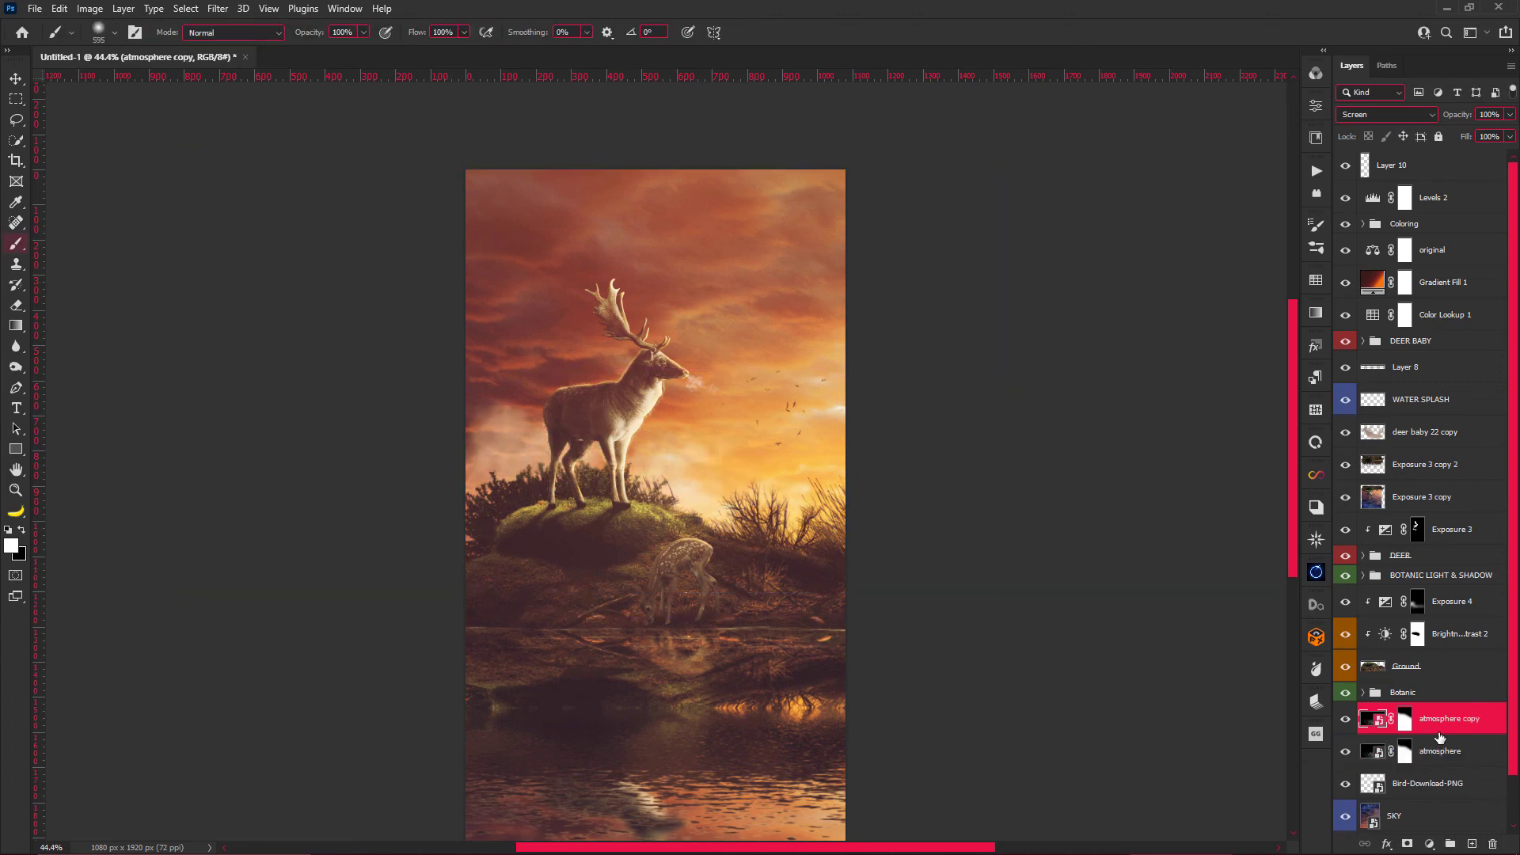
drag(1440, 737, 1440, 360)
scroll(656, 475, down, 1)
Flip the mist copy horizontally, lower its top edge, and shift it right and down.
key(ctrl+t)
mouse_move(567, 333)
mouse_down()
mouse_move(583, 224)
mouse_move(583, 278)
mouse_up()
right_click(667, 279)
click(685, 539)
mouse_move(617, 520)
mouse_down()
mouse_move(795, 537)
mouse_move(777, 536)
mouse_up()
key(Return)
scroll(425, 613, down, 1)
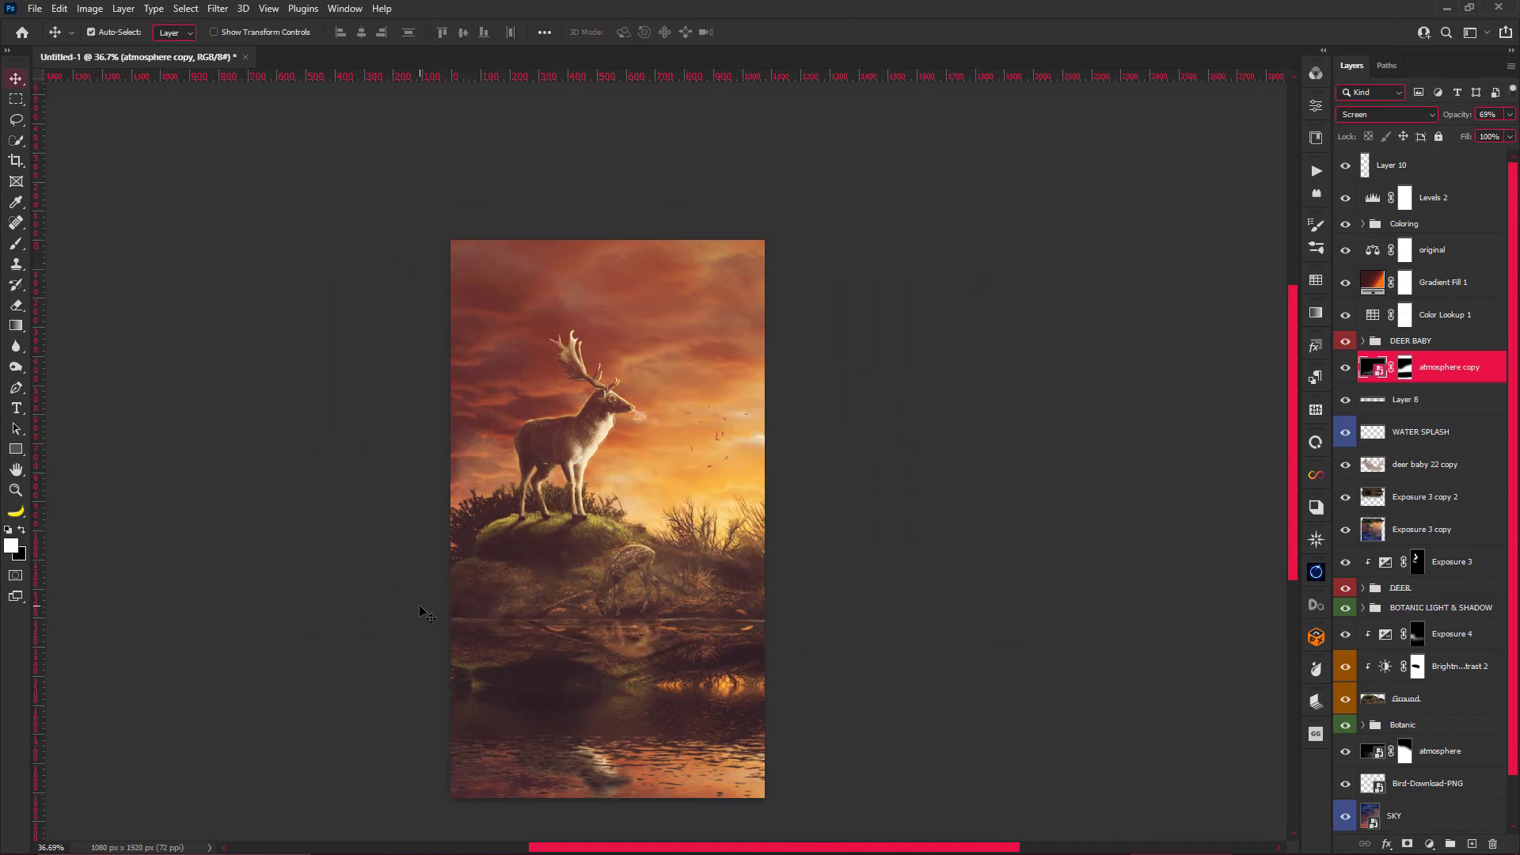
scroll(640, 491, up, 1)
Fade the Exposure 3 copy 2 layer to about 60% opacity.
click(1416, 181)
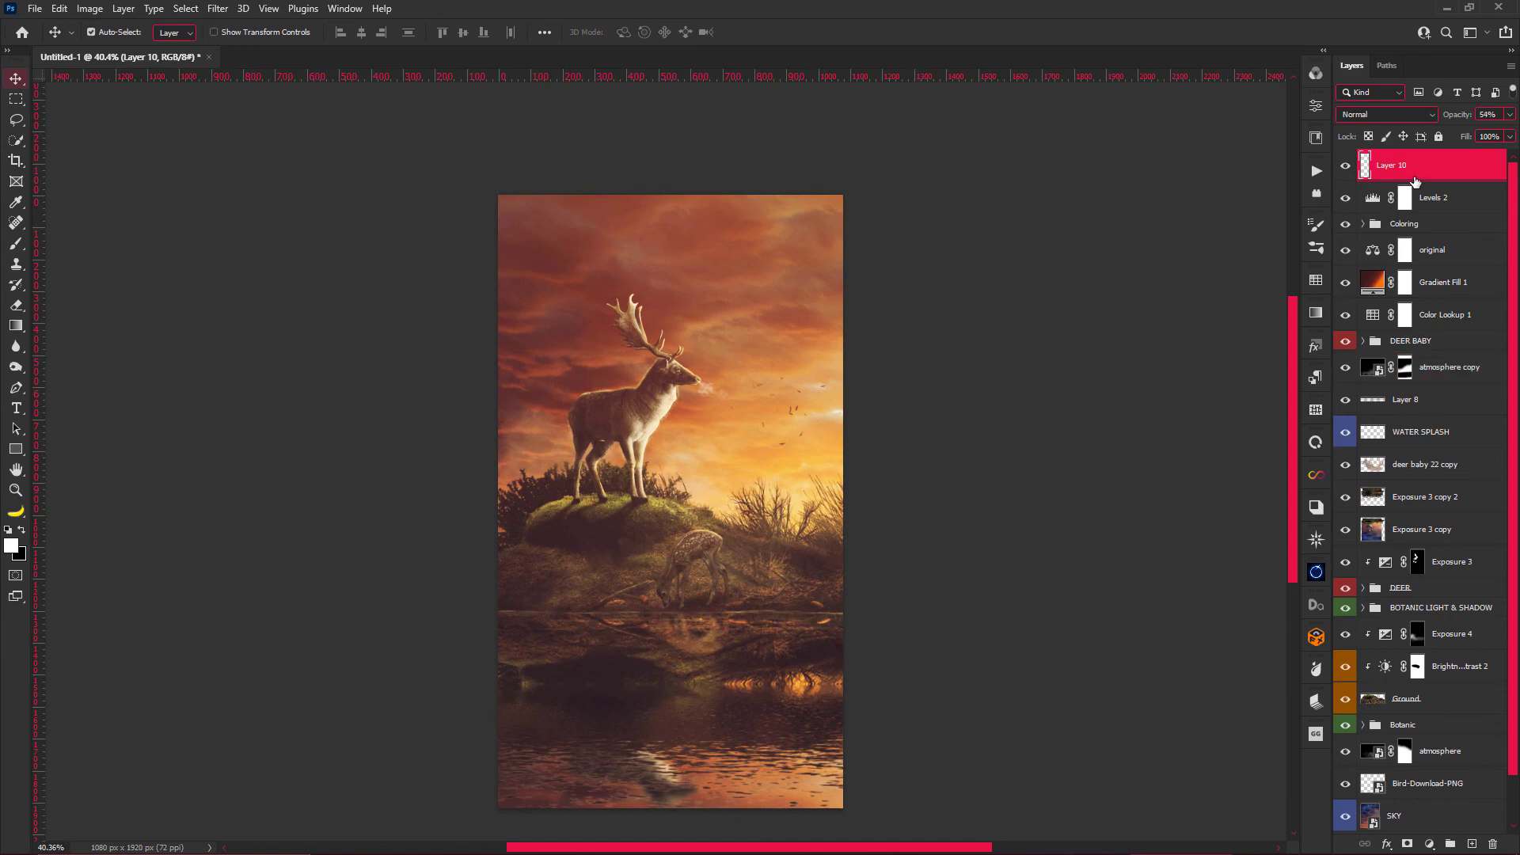
click(1427, 502)
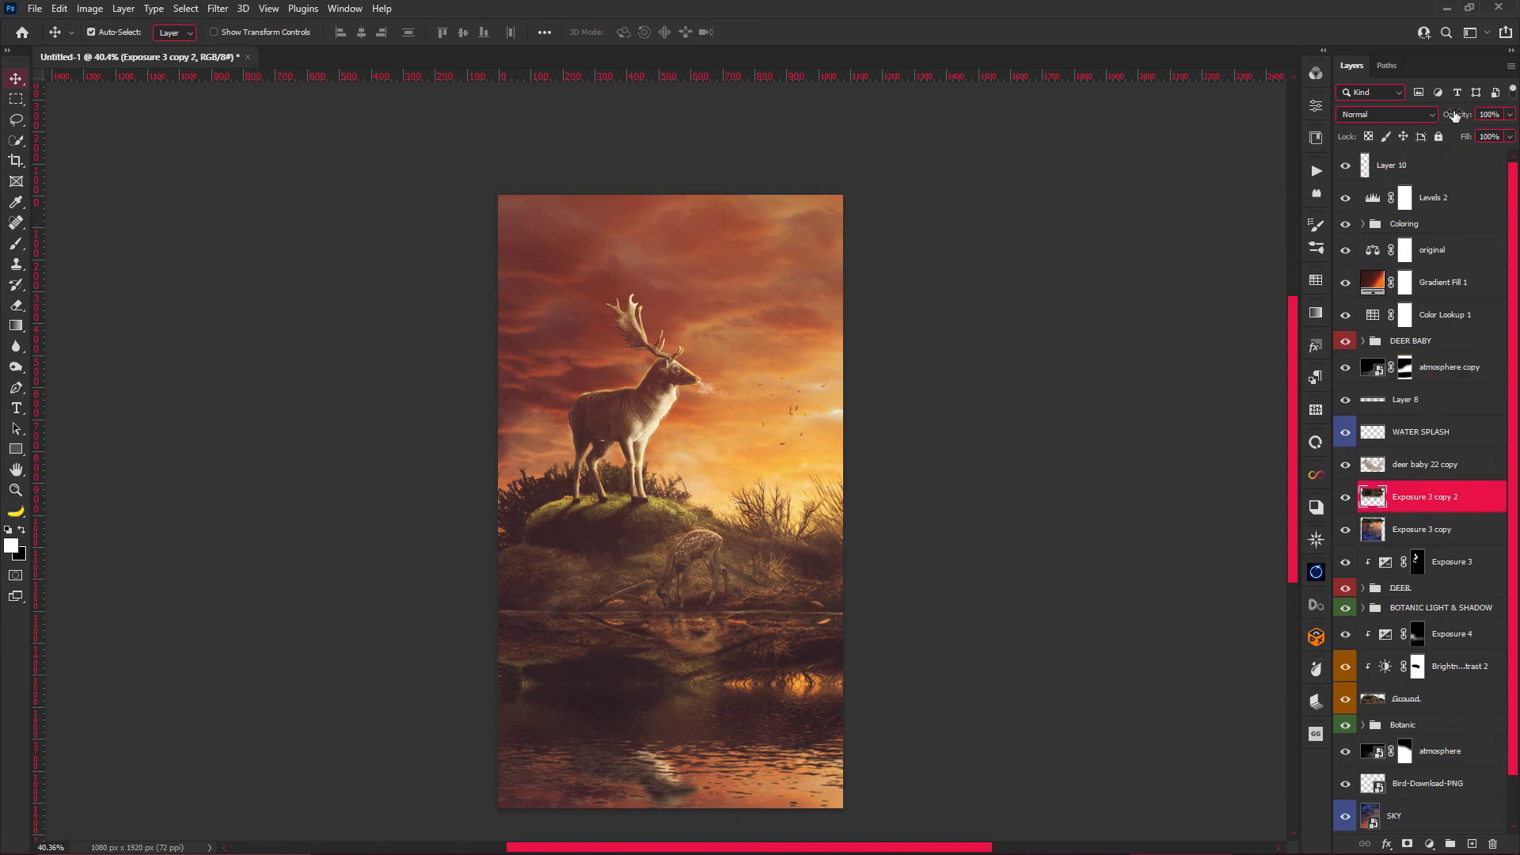
drag(1451, 119, 1421, 120)
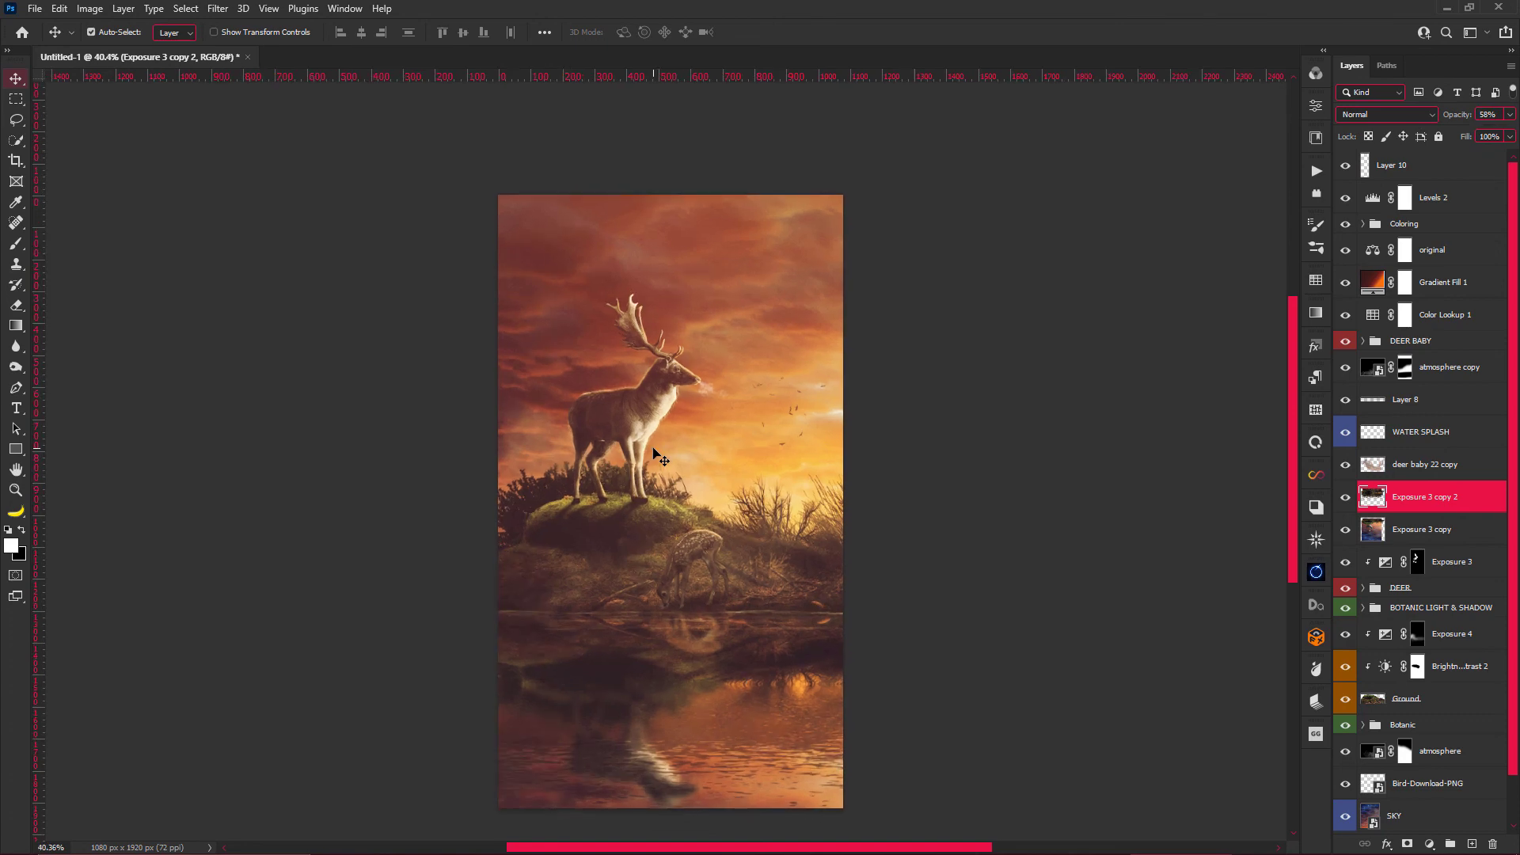
Select all layers from Layer 10 to SKY and stamp them into a new top layer.
key(alt+period)
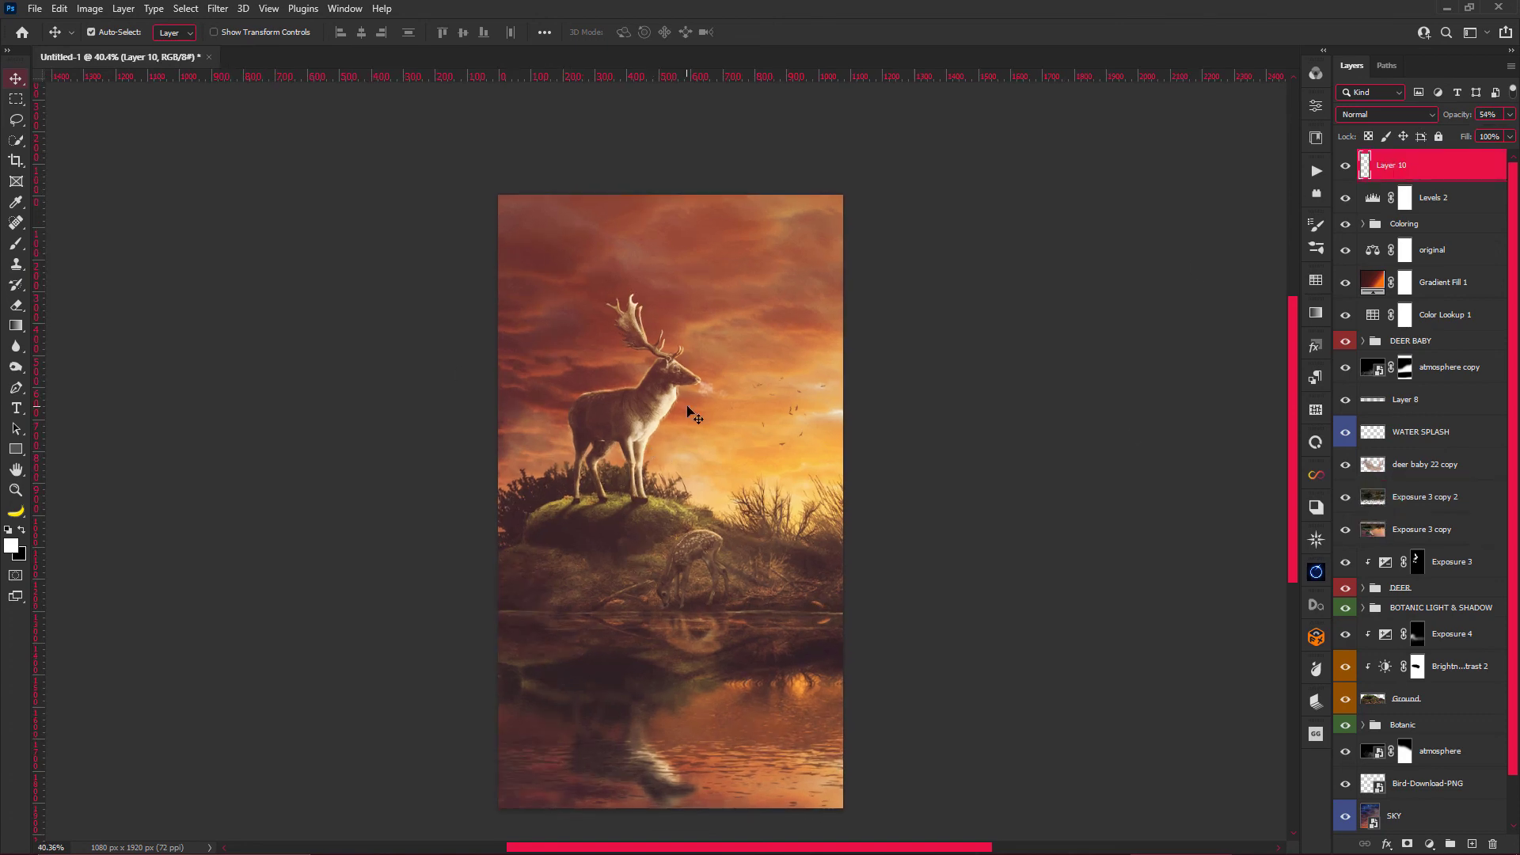
scroll(1425, 554, down, 1)
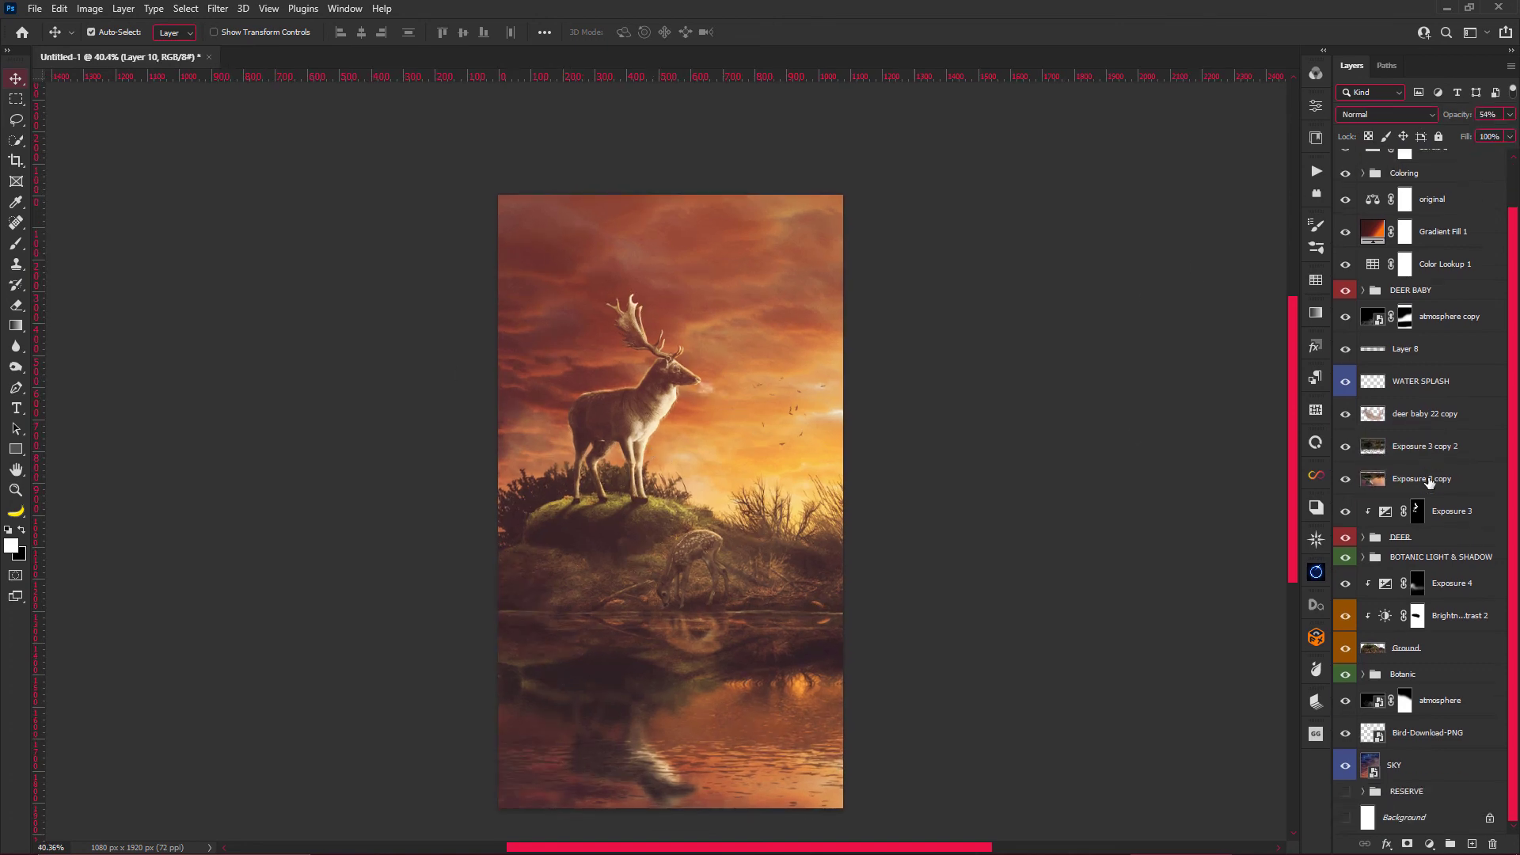
shift+click(1446, 765)
key(ctrl+shift+alt+e)
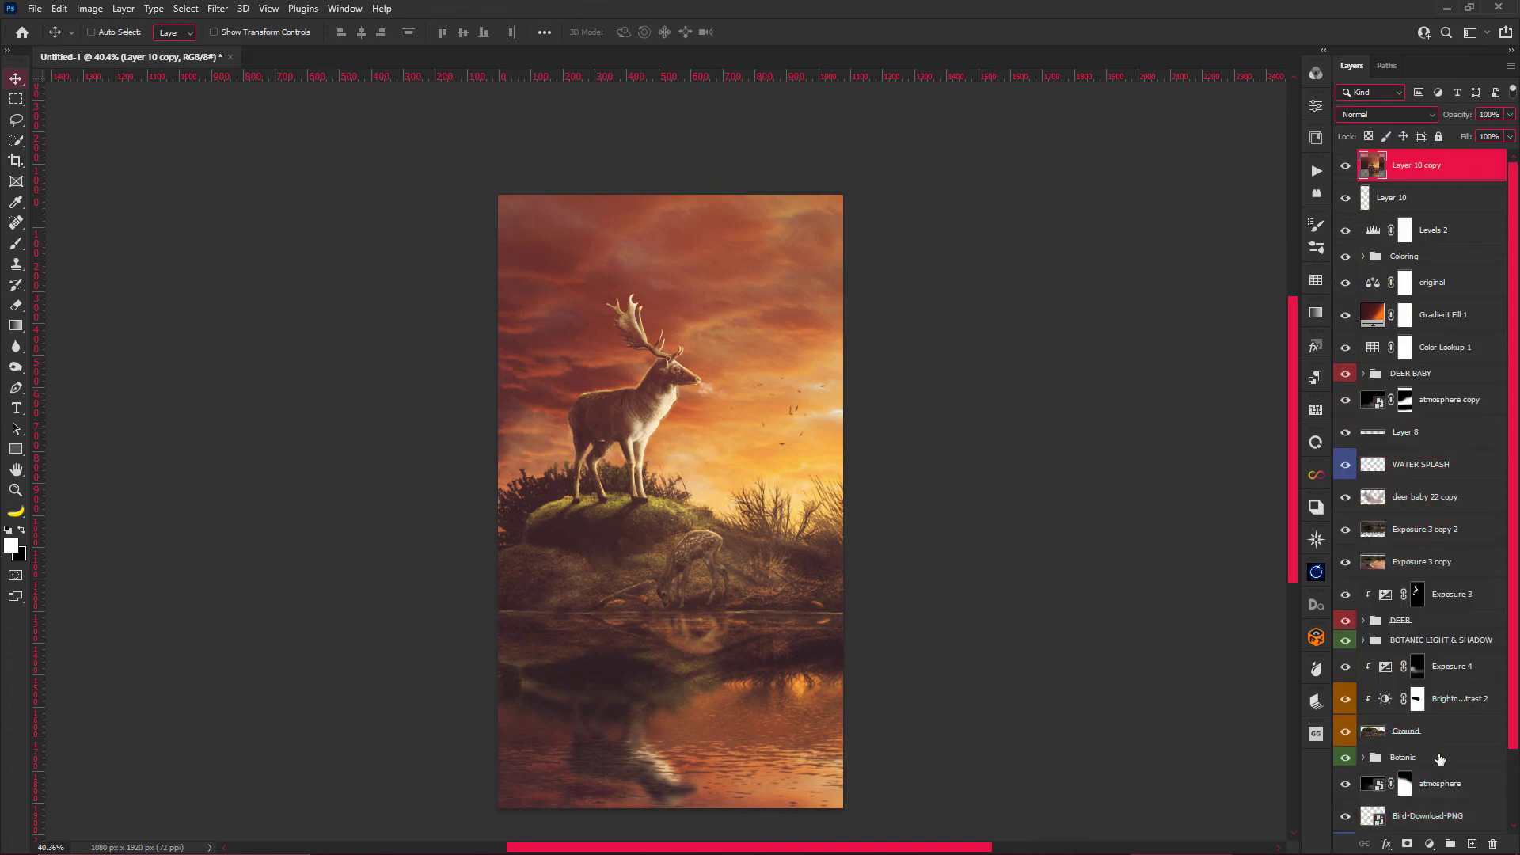
Apply the Exposure X2 'Glamour Shot – Halation (-Saturation)' grade to the stamped layer.
click(217, 8)
click(440, 372)
click(1454, 842)
key(c)
click(669, 544)
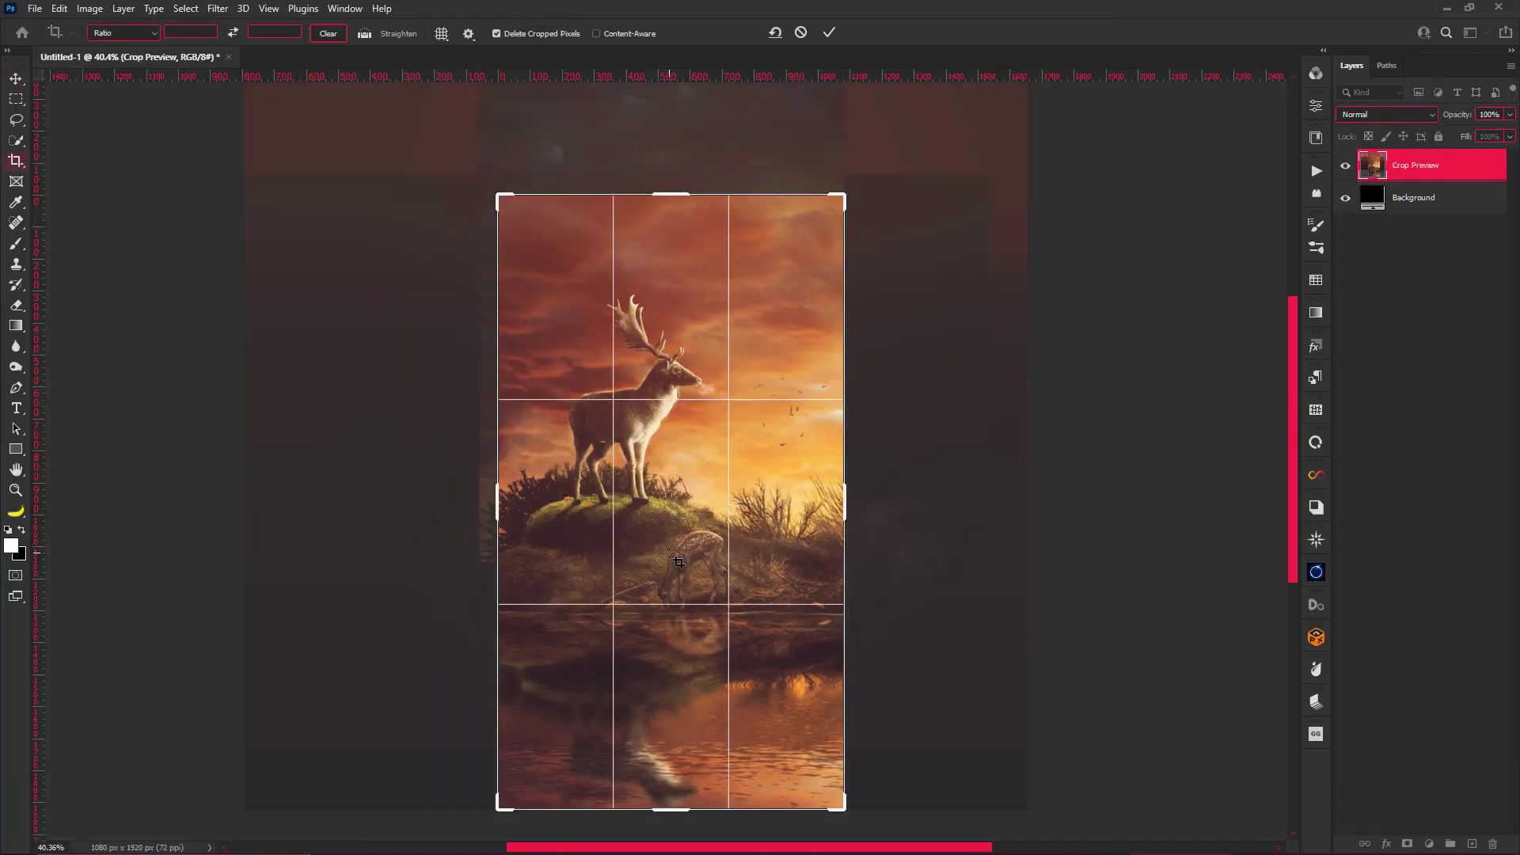
key(Return)
click(217, 8)
click(432, 393)
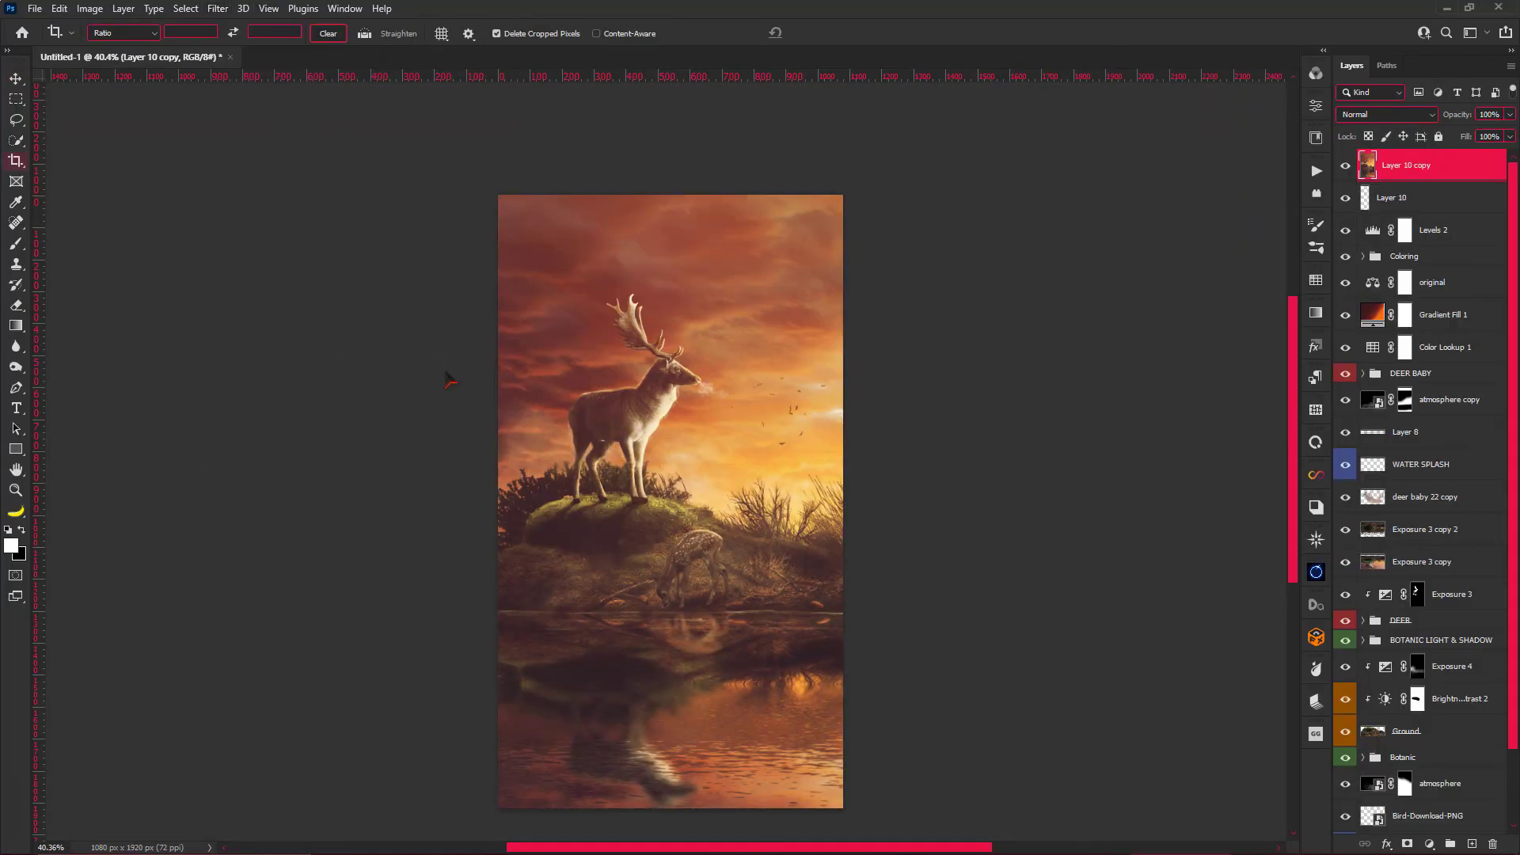
click(1382, 841)
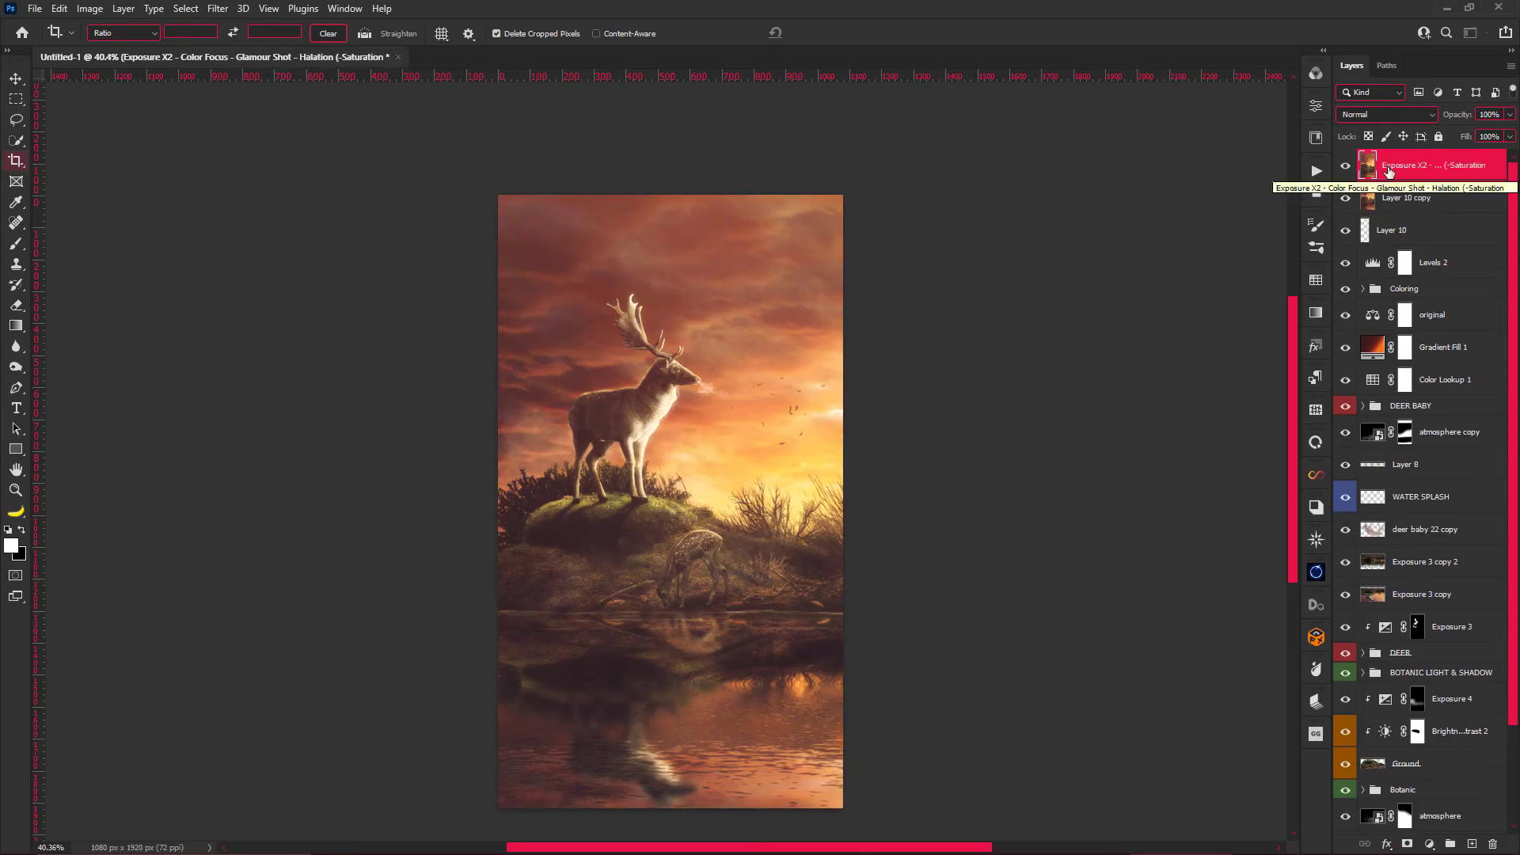
Choose the logo brush tip and put the white logo on a new layer.
key(b)
right_click(654, 391)
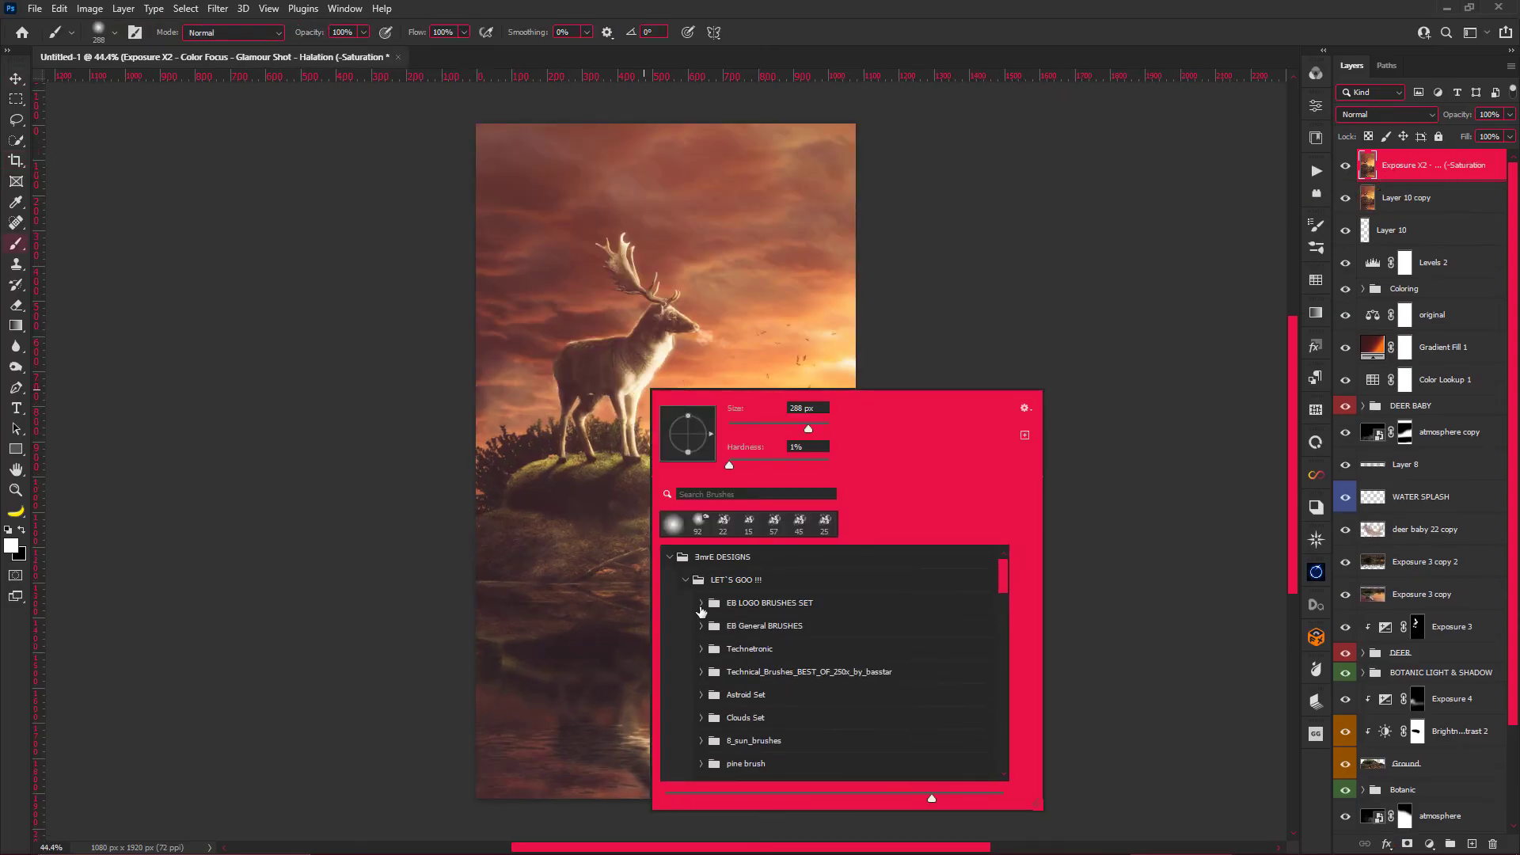
click(752, 602)
scroll(792, 634, down, 3)
click(926, 575)
click(1077, 271)
key(ctrl+v)
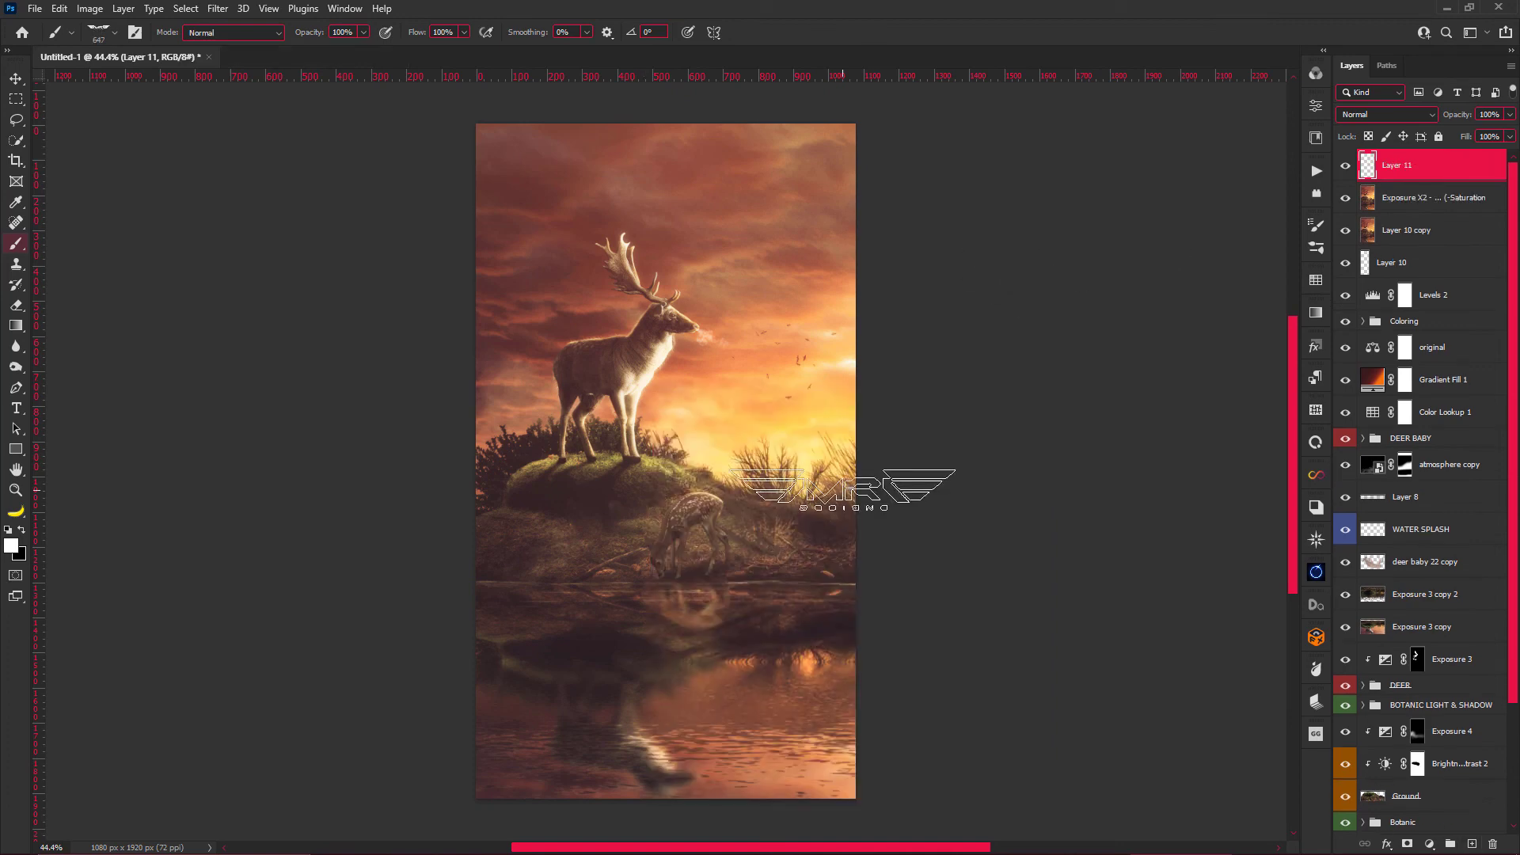
Shrink the logo and position it in the image's bottom-right corner.
key(ctrl+t)
mouse_move(583, 511)
mouse_down()
mouse_move(675, 525)
mouse_move(818, 793)
mouse_up()
key(Return)
key(ctrl+t)
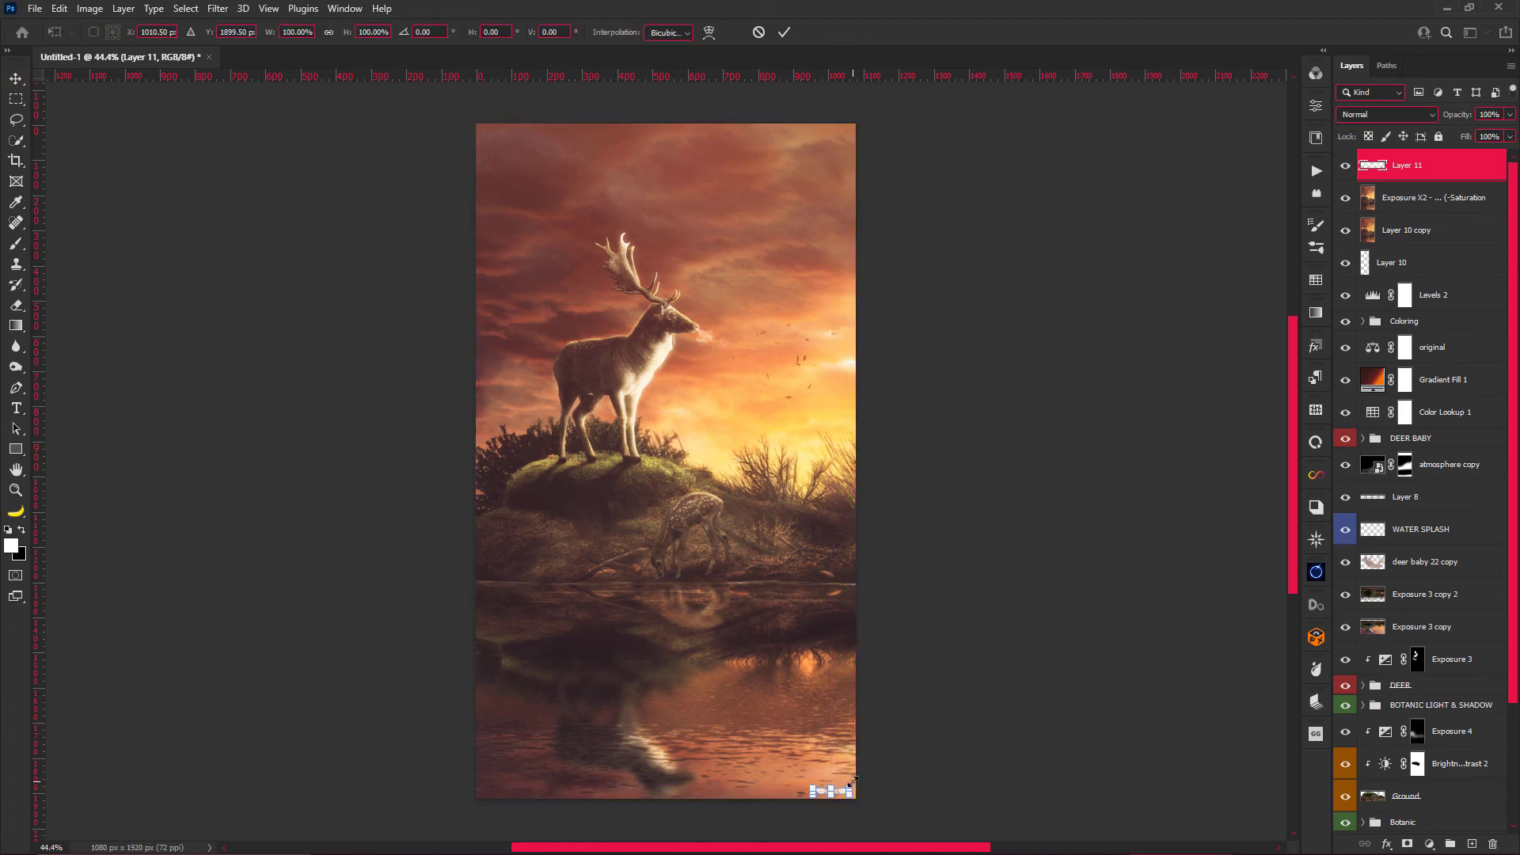
key(Return)
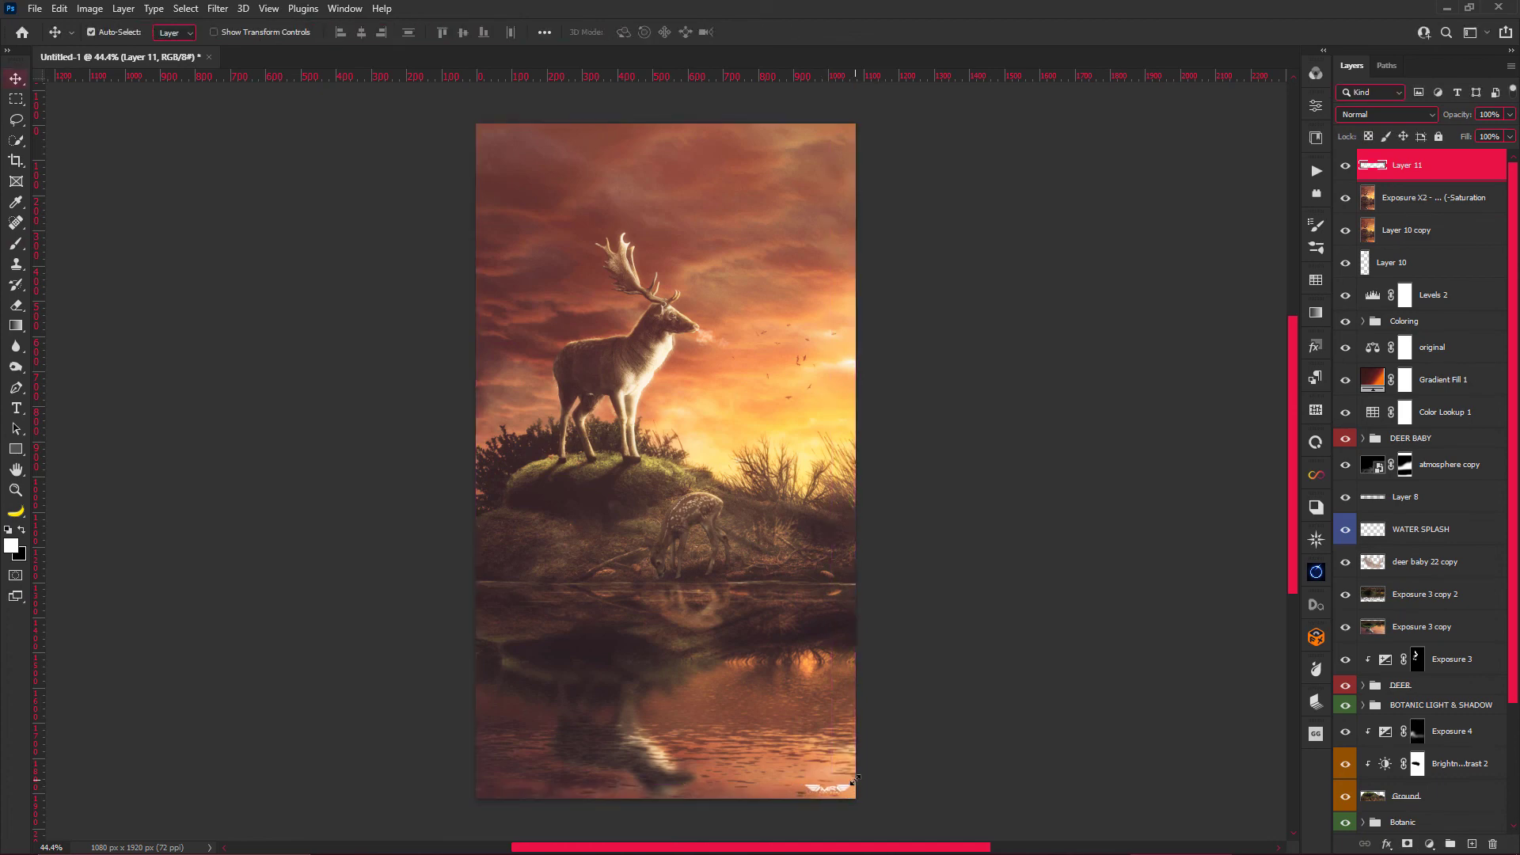